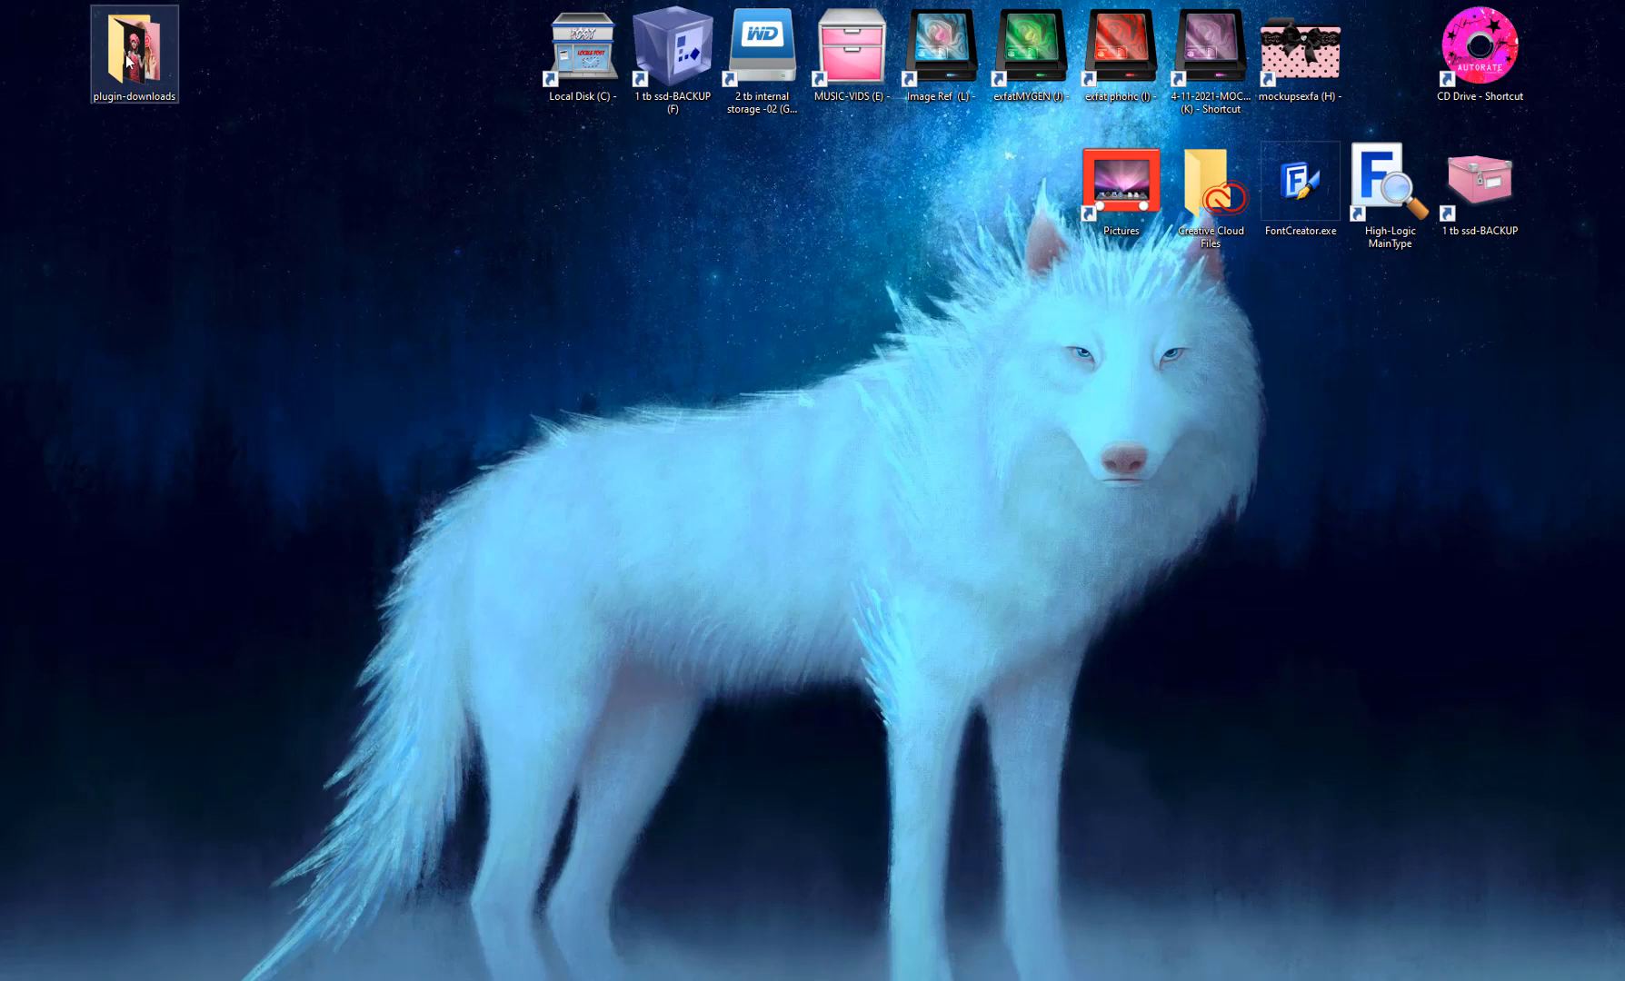
Open the plugin-downloads folder from the desktop and maximize its window
{"action": "left_click", "coordinate": [128, 61]}
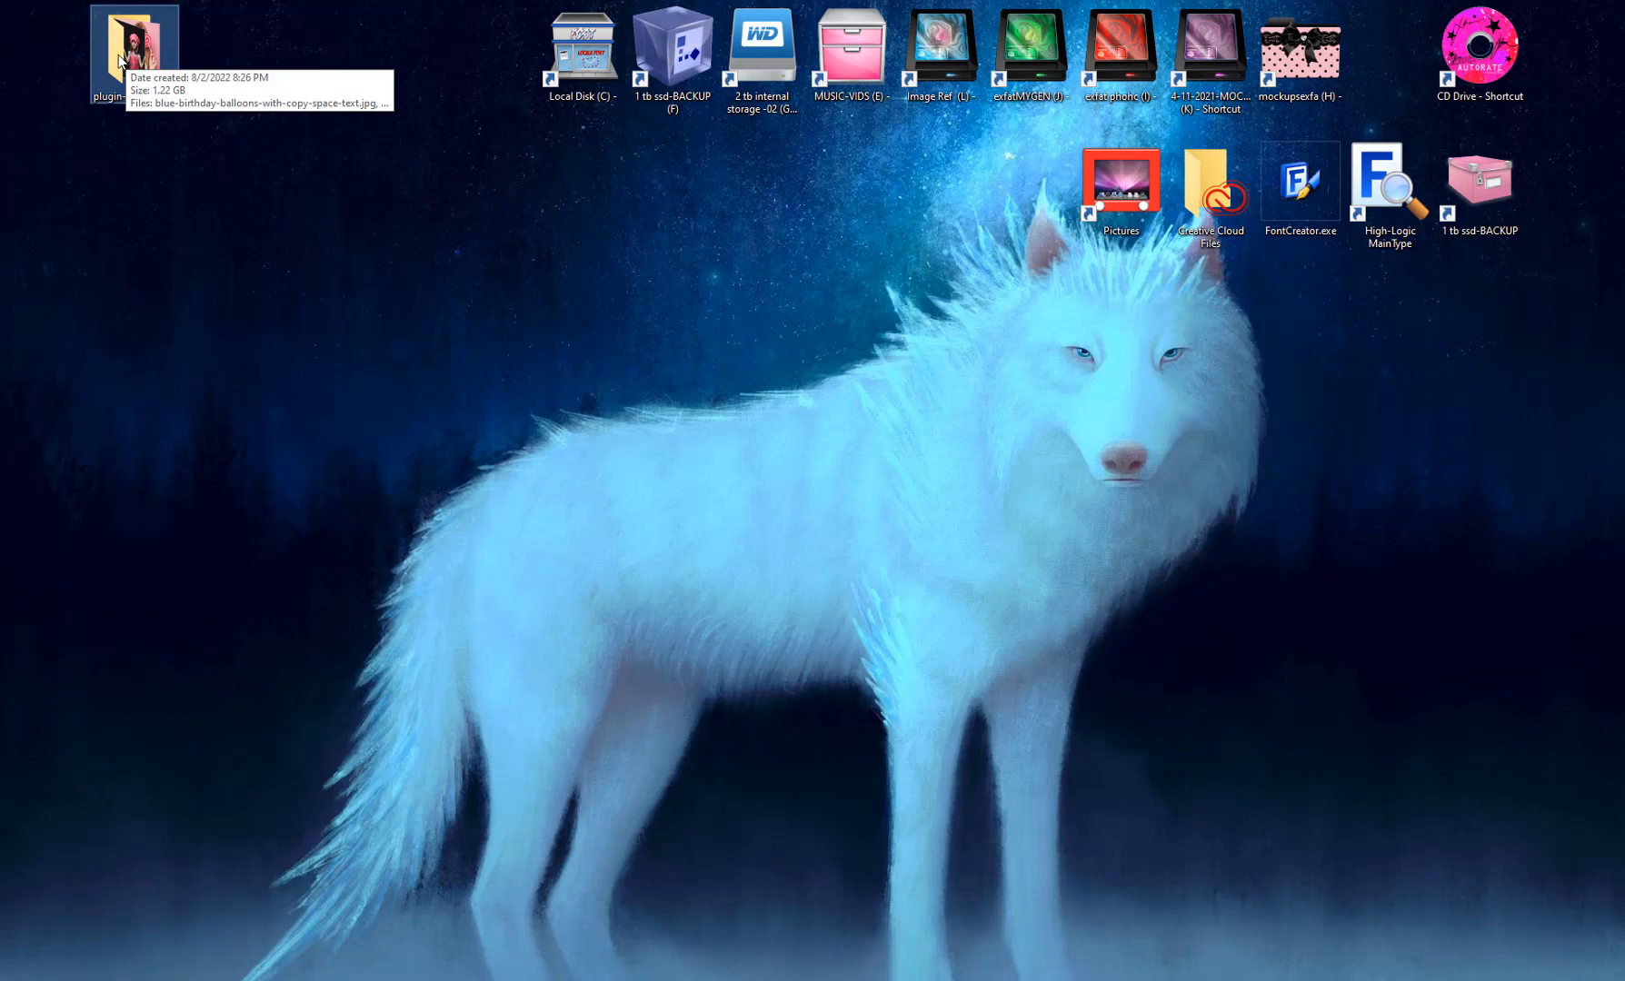
{"action": "double_click", "coordinate": [140, 57]}
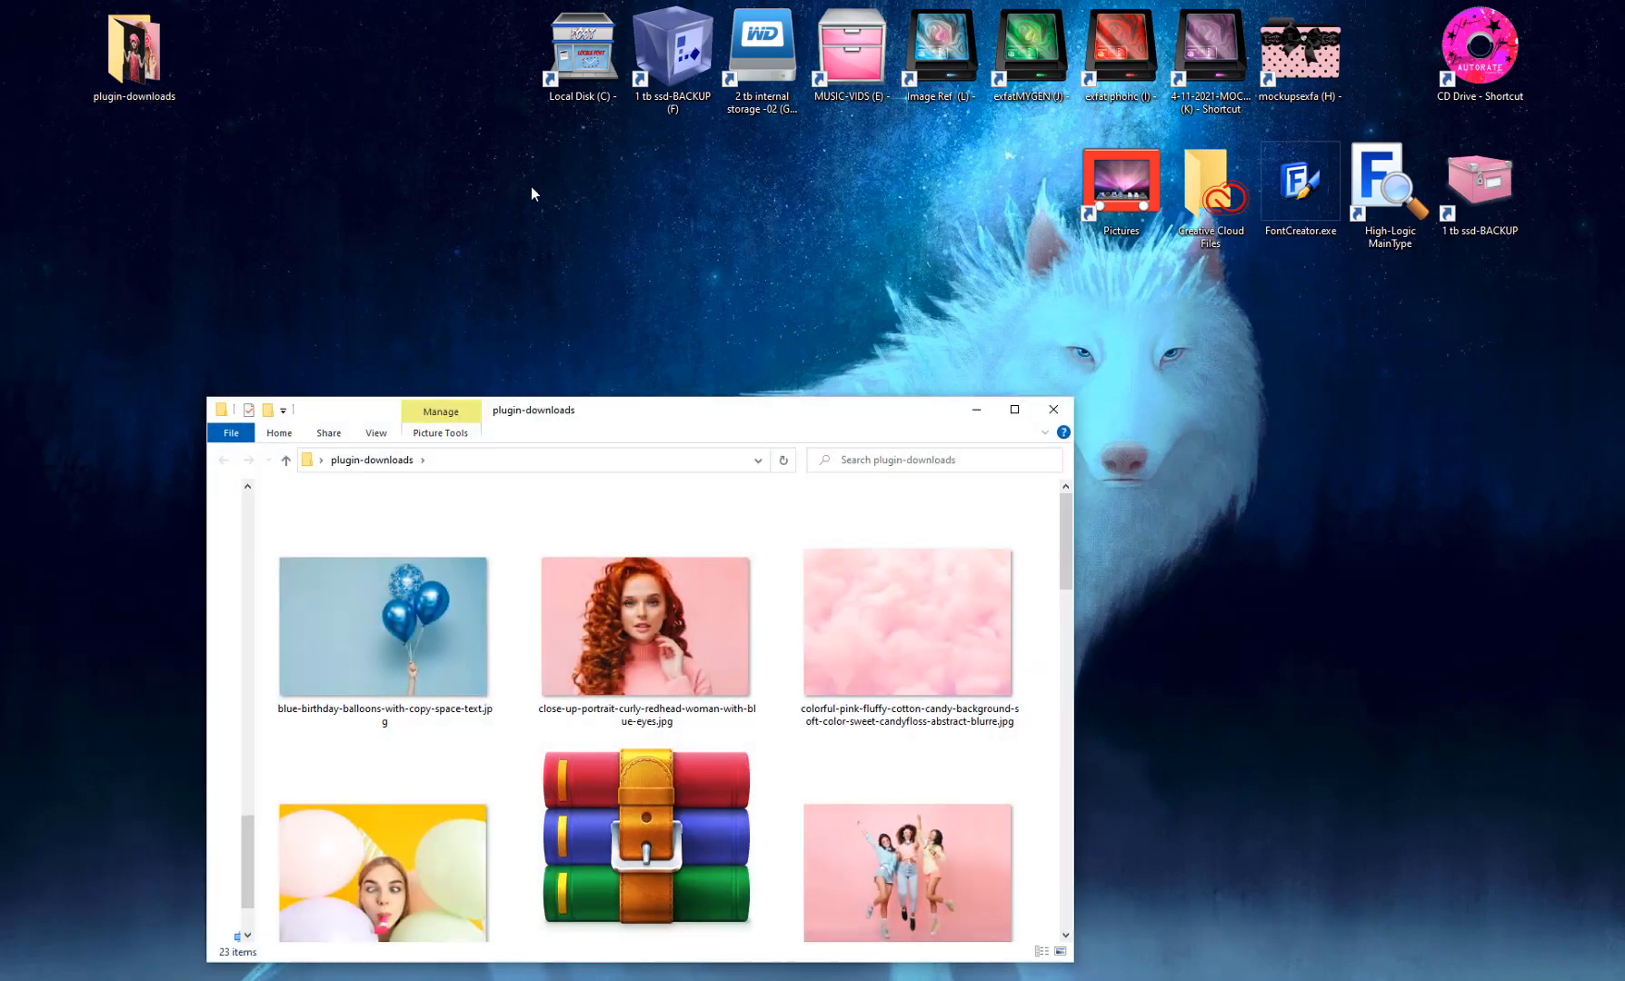
{"action": "left_click_drag", "start_coordinate": [666, 412], "coordinate": [678, 197]}
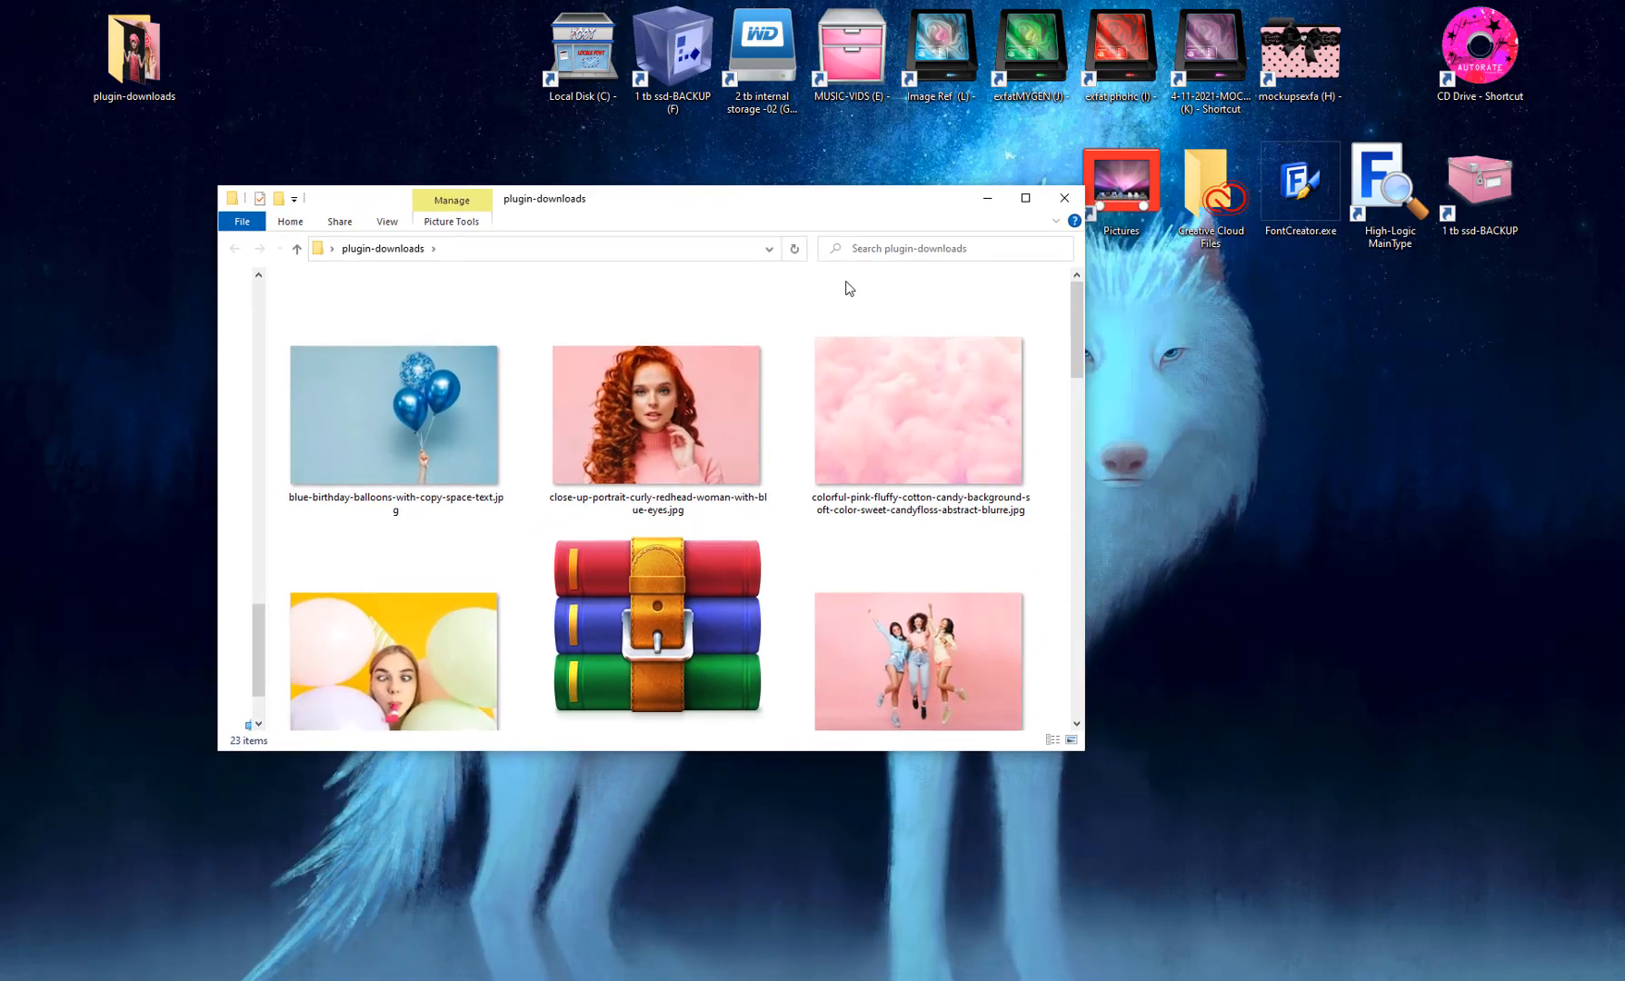
{"action": "left_click", "coordinate": [1021, 193]}
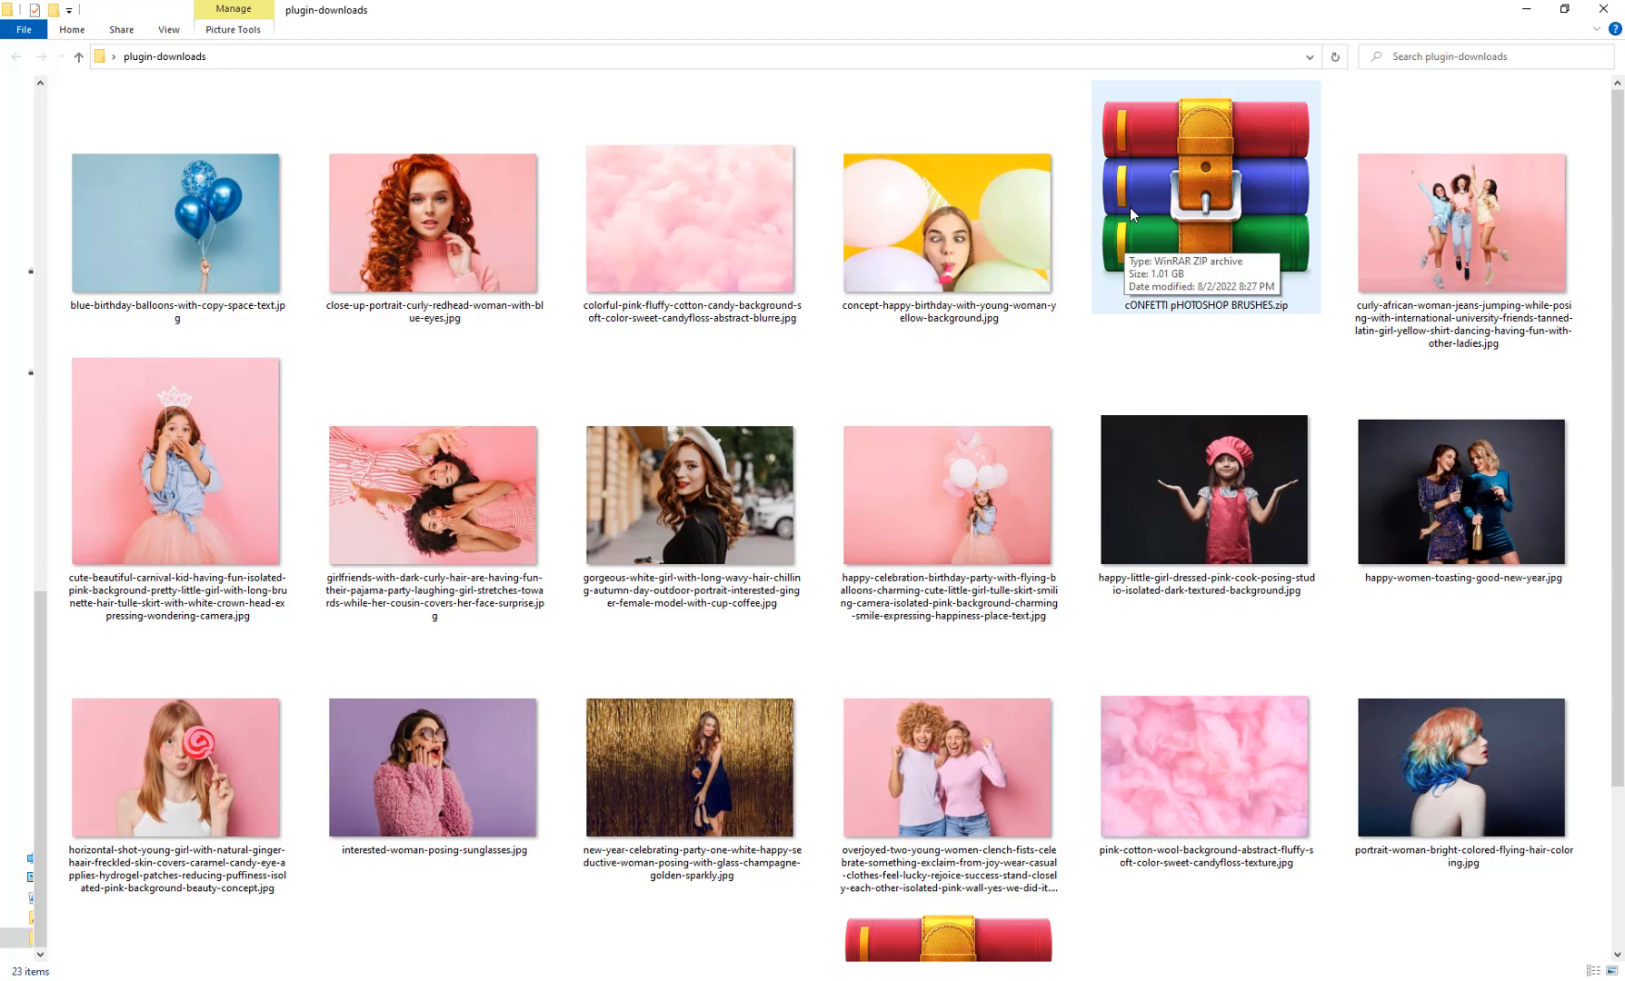
Extract cONFETTI pHOTOSHOP BRUSHES.zip into a folder of the same name and open the innermost extracted folder
{"action": "right_click", "coordinate": [1146, 172]}
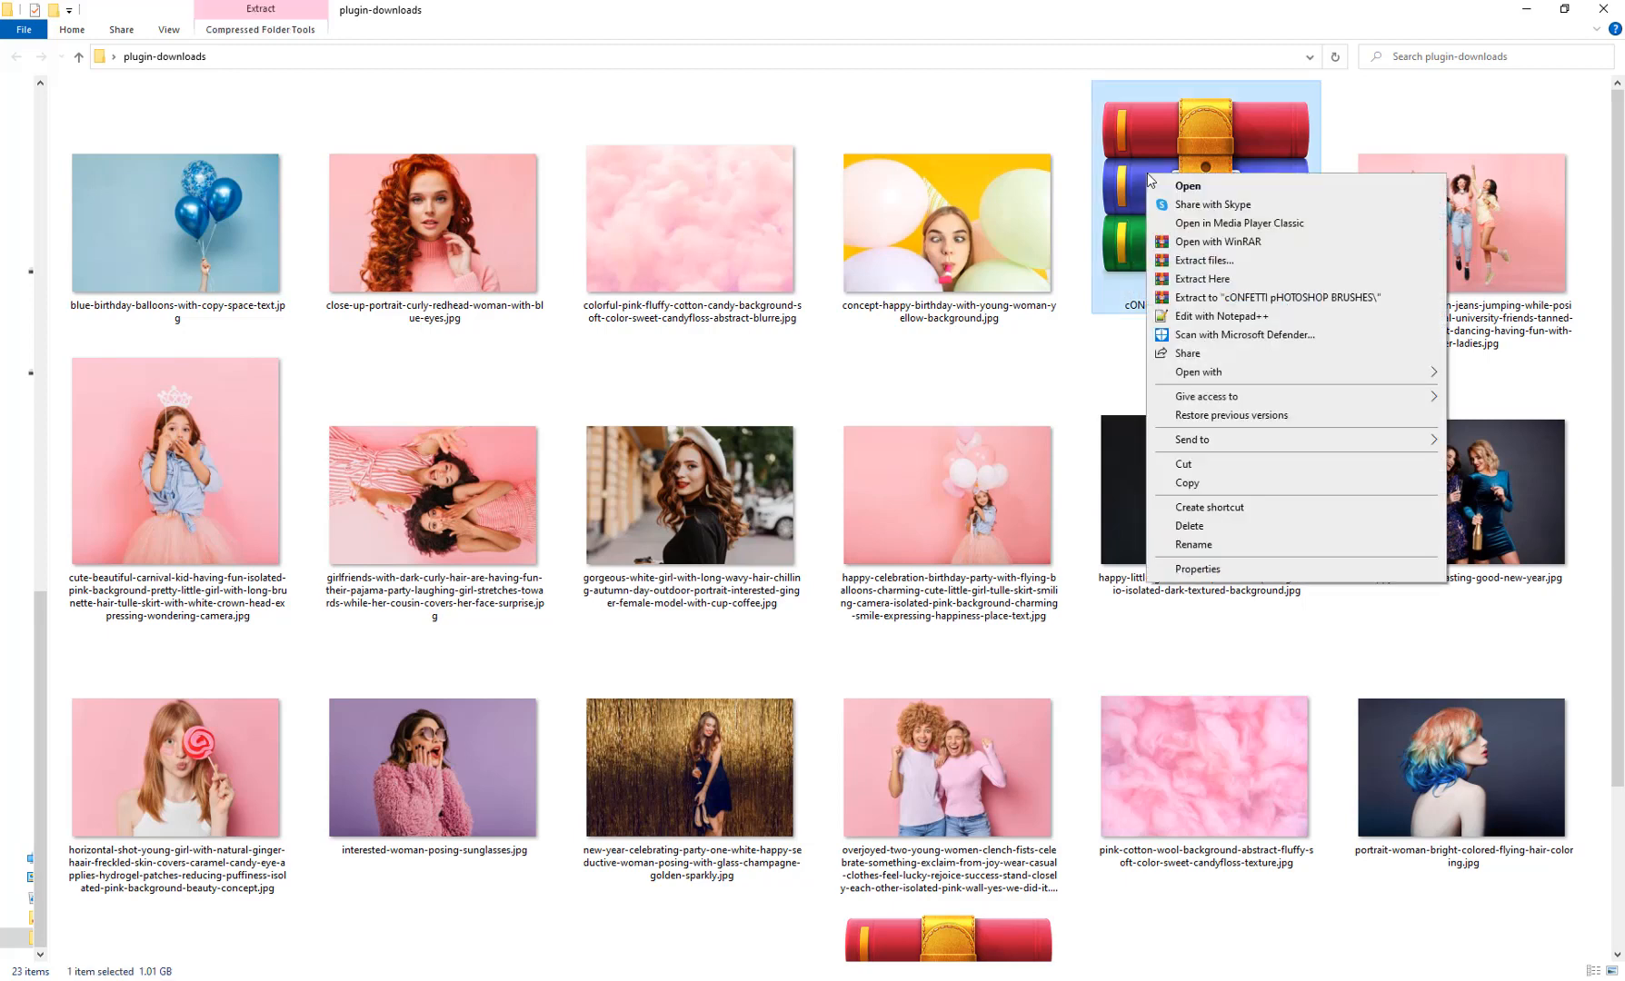
{"action": "left_click", "coordinate": [1266, 298]}
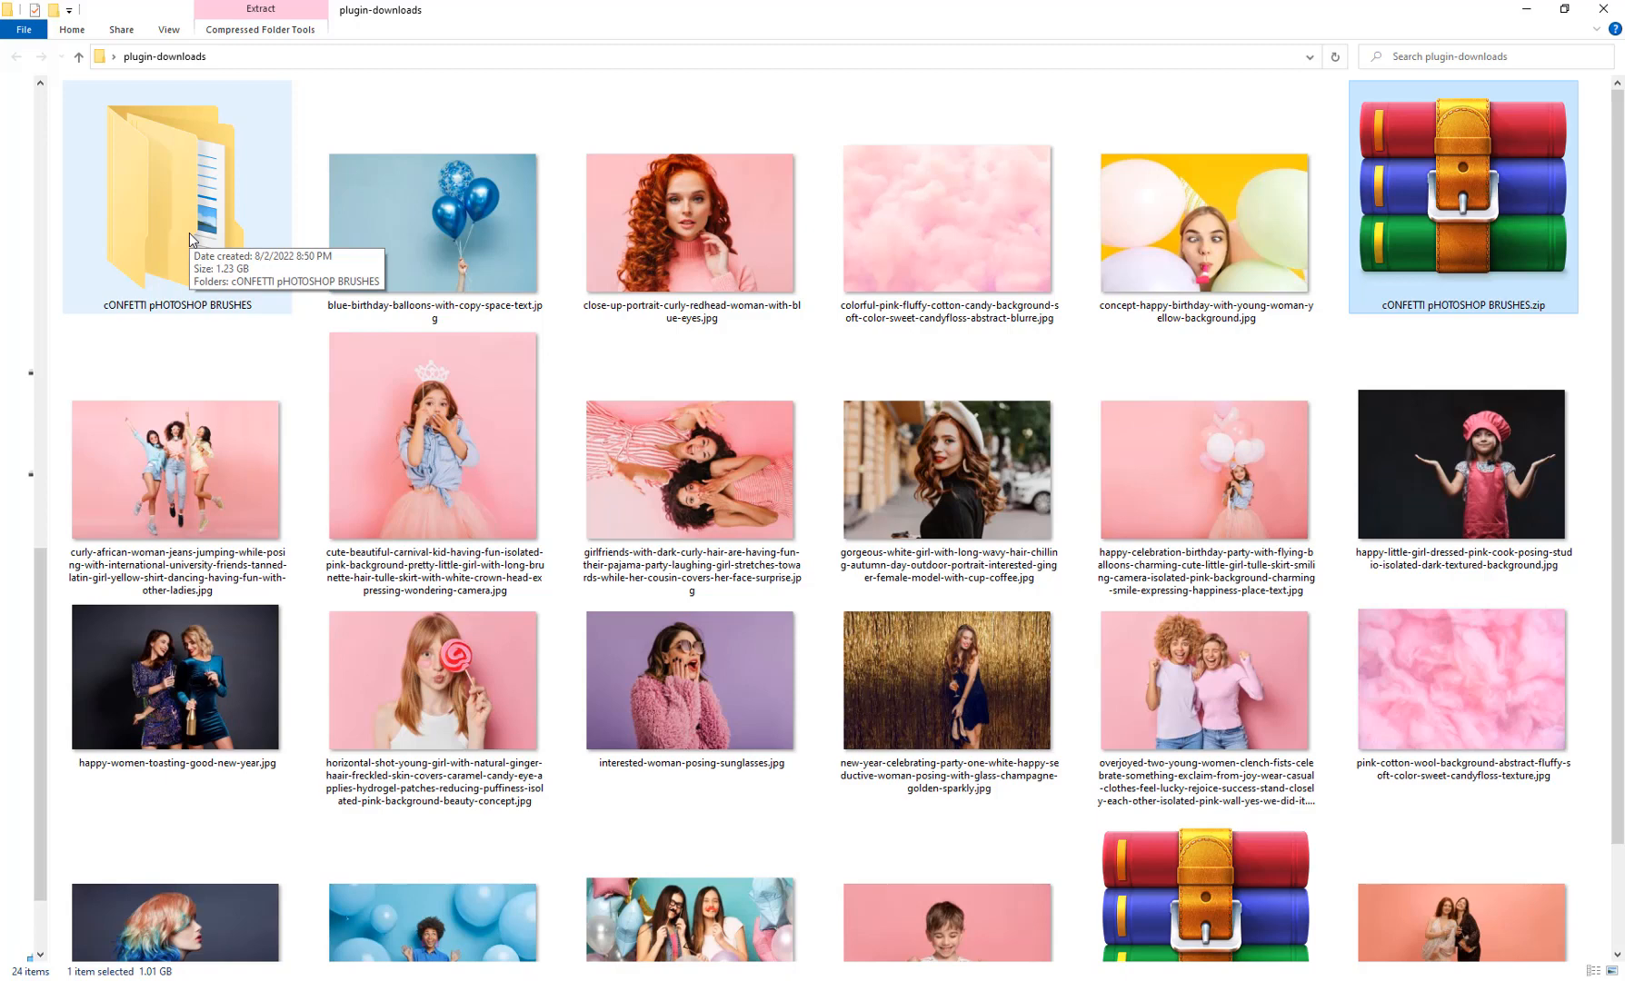
{"action": "double_click", "coordinate": [188, 220]}
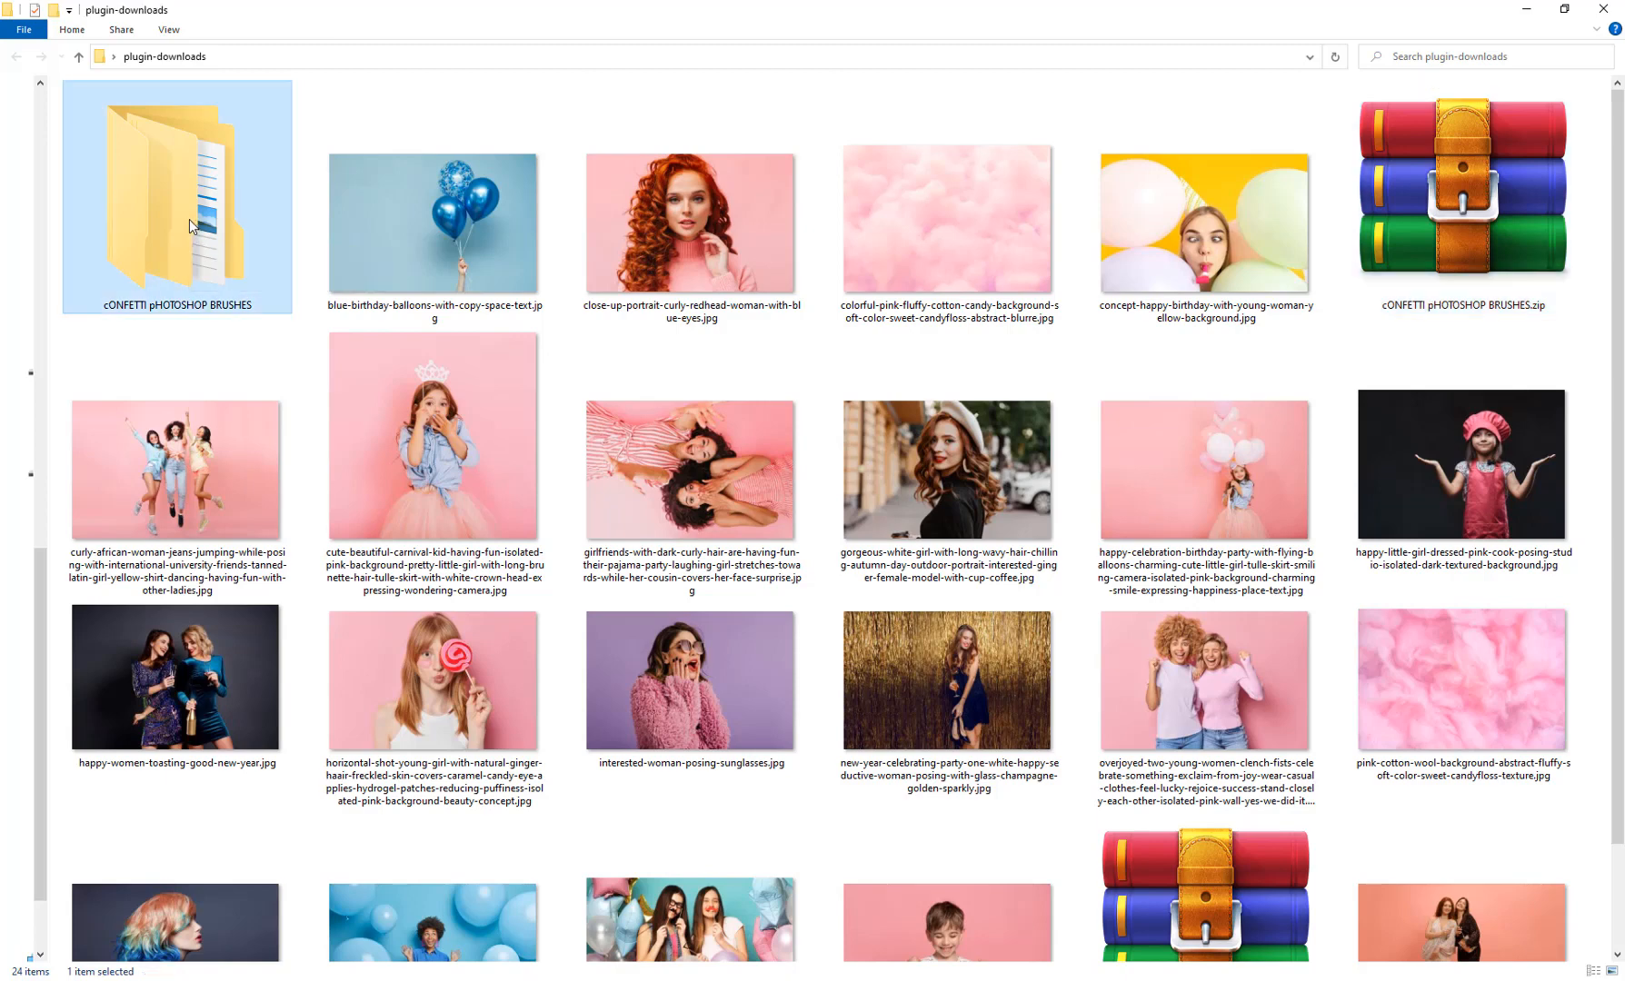
{"action": "double_click", "coordinate": [109, 113]}
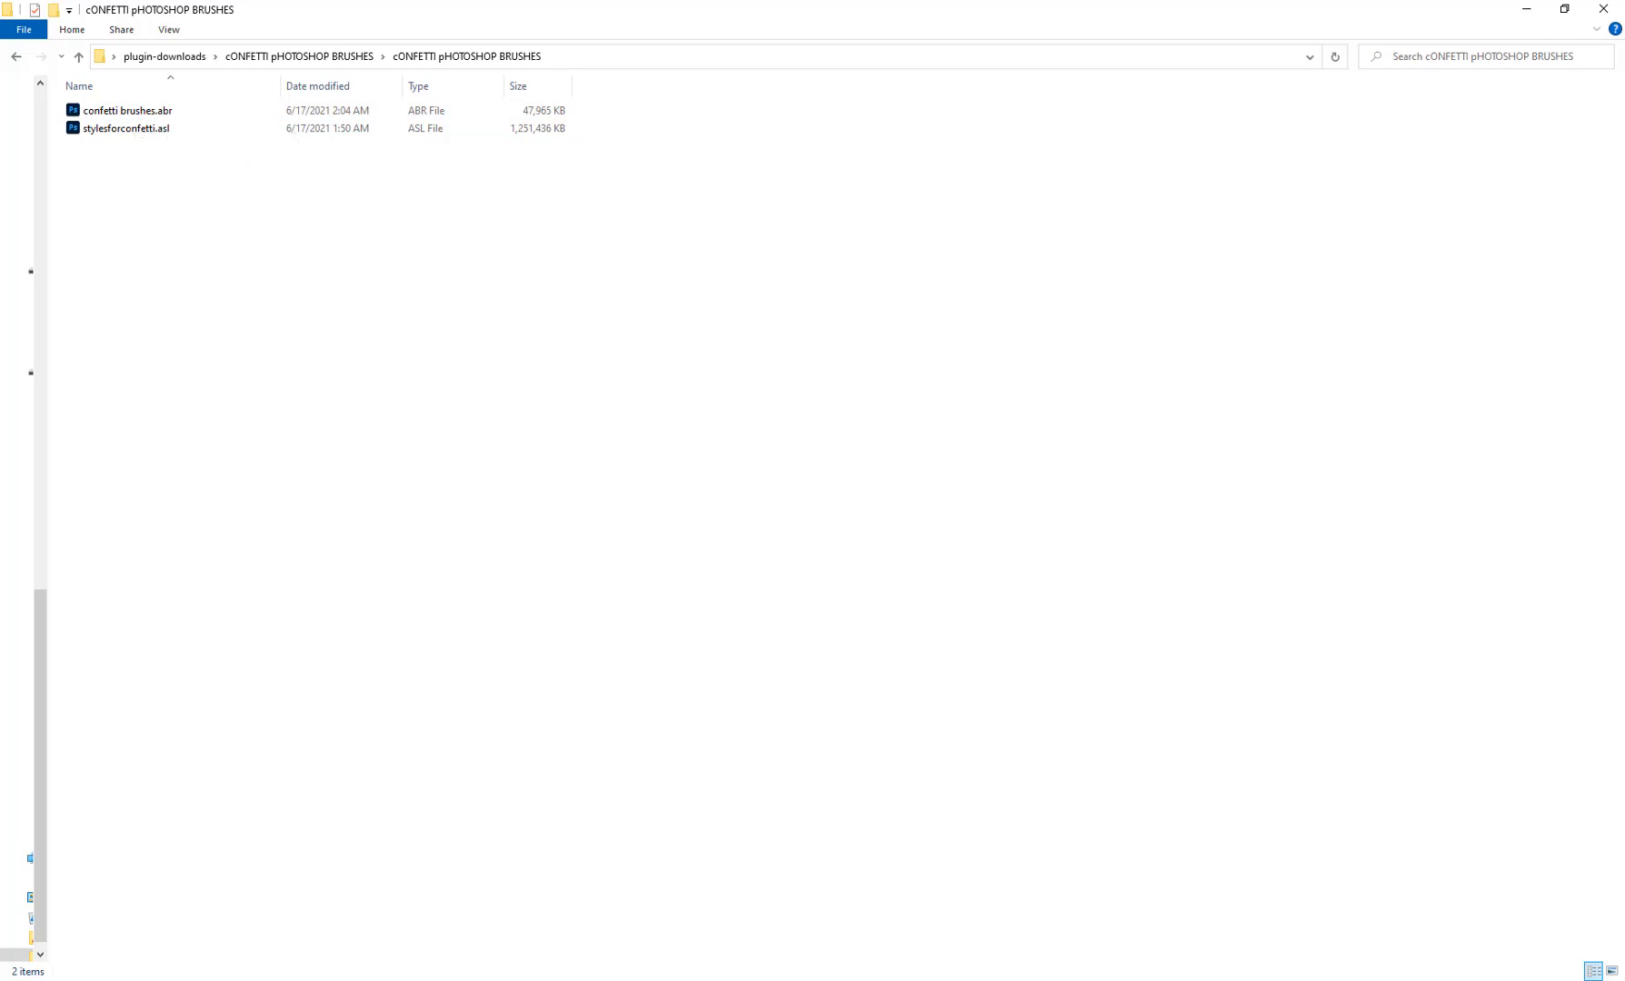
Load confetti brushes.abr and stylesforconfetti.asl into Photoshop from the extracted folder
{"action": "mouse_move", "coordinate": [798, 980]}
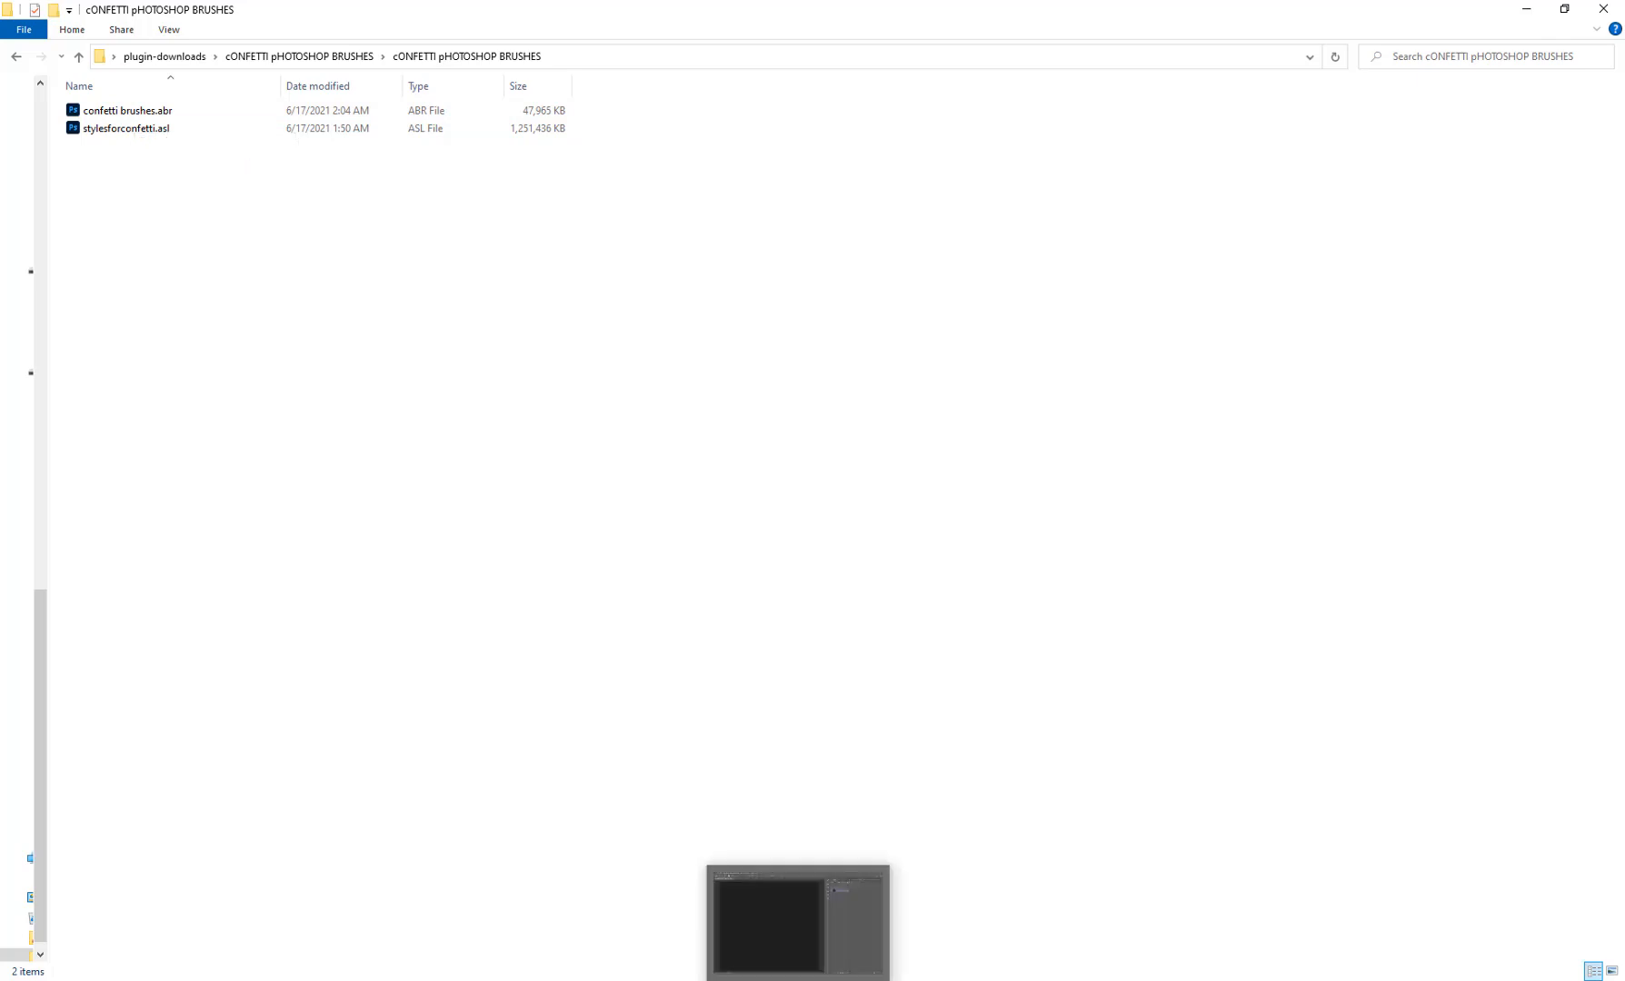
{"action": "double_click", "coordinate": [148, 119]}
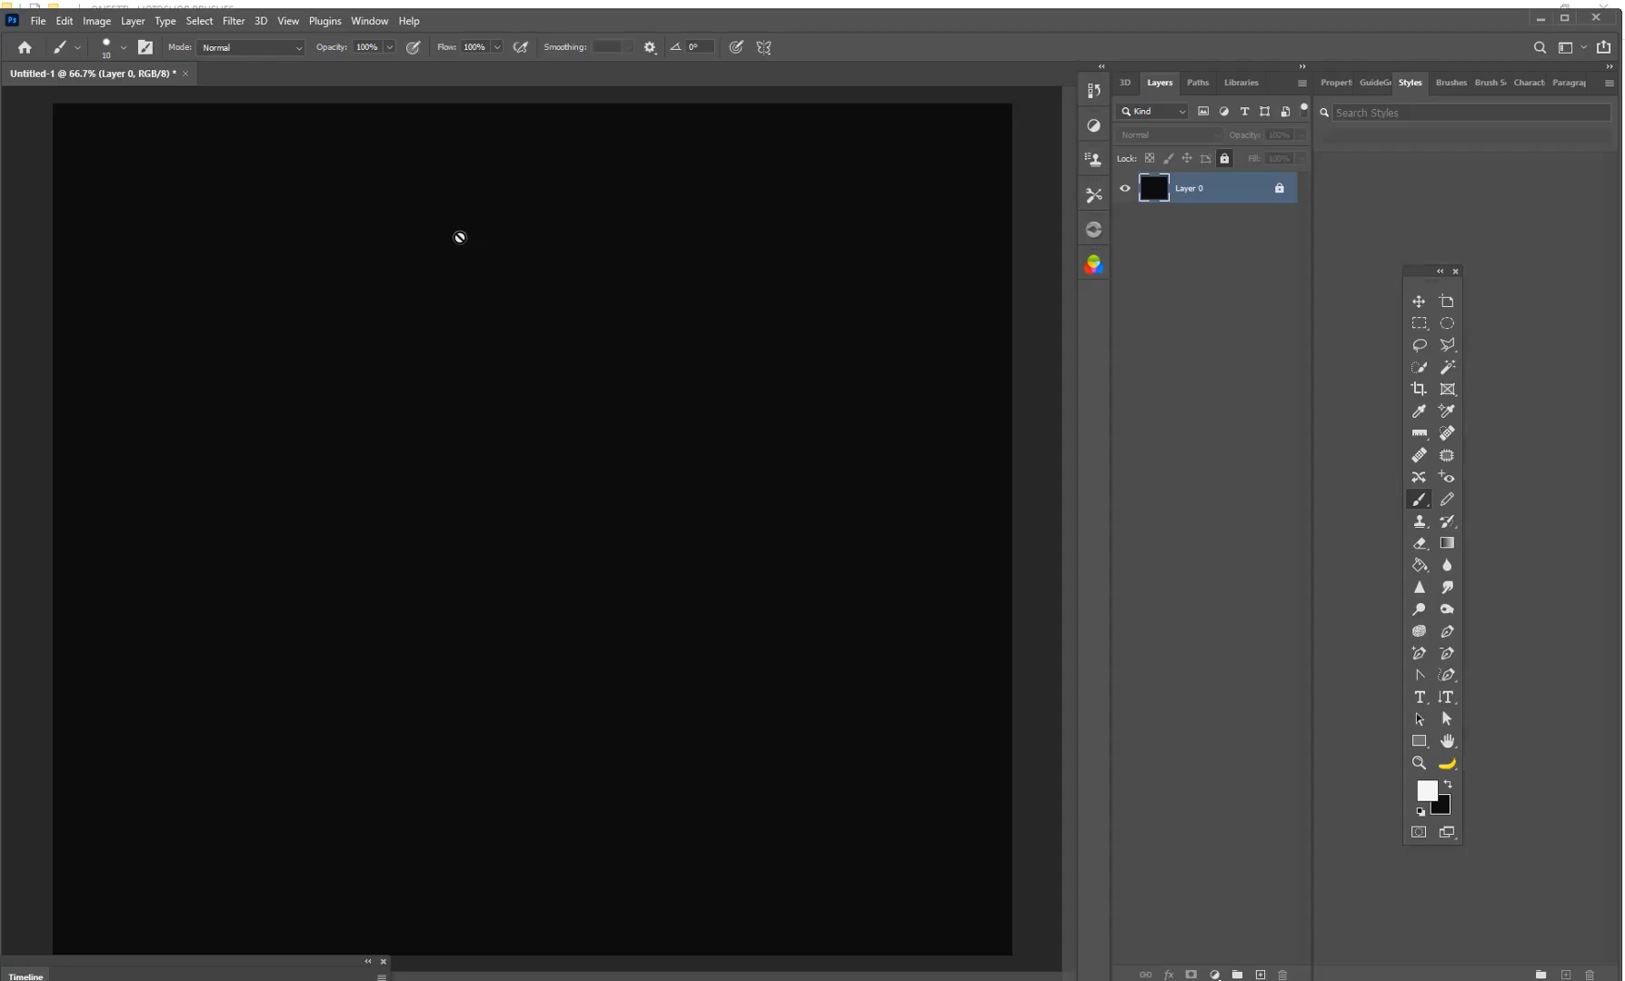
{"action": "left_click", "coordinate": [1538, 24]}
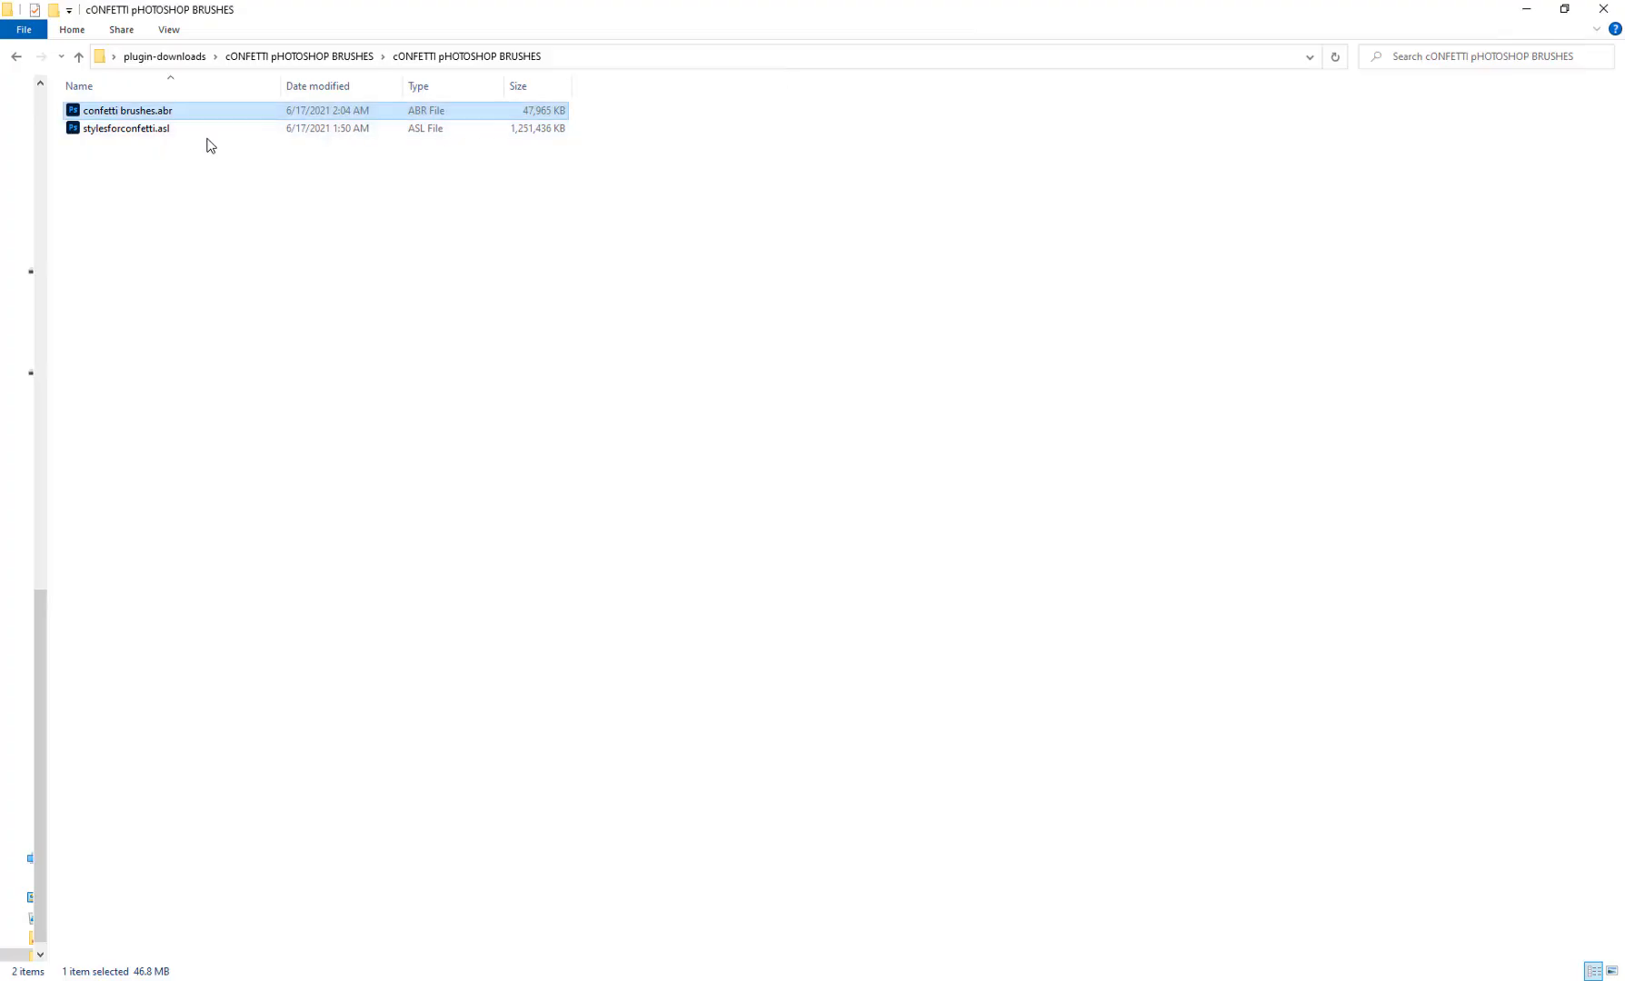
{"action": "left_click", "coordinate": [136, 133]}
{"action": "double_click", "coordinate": [137, 134]}
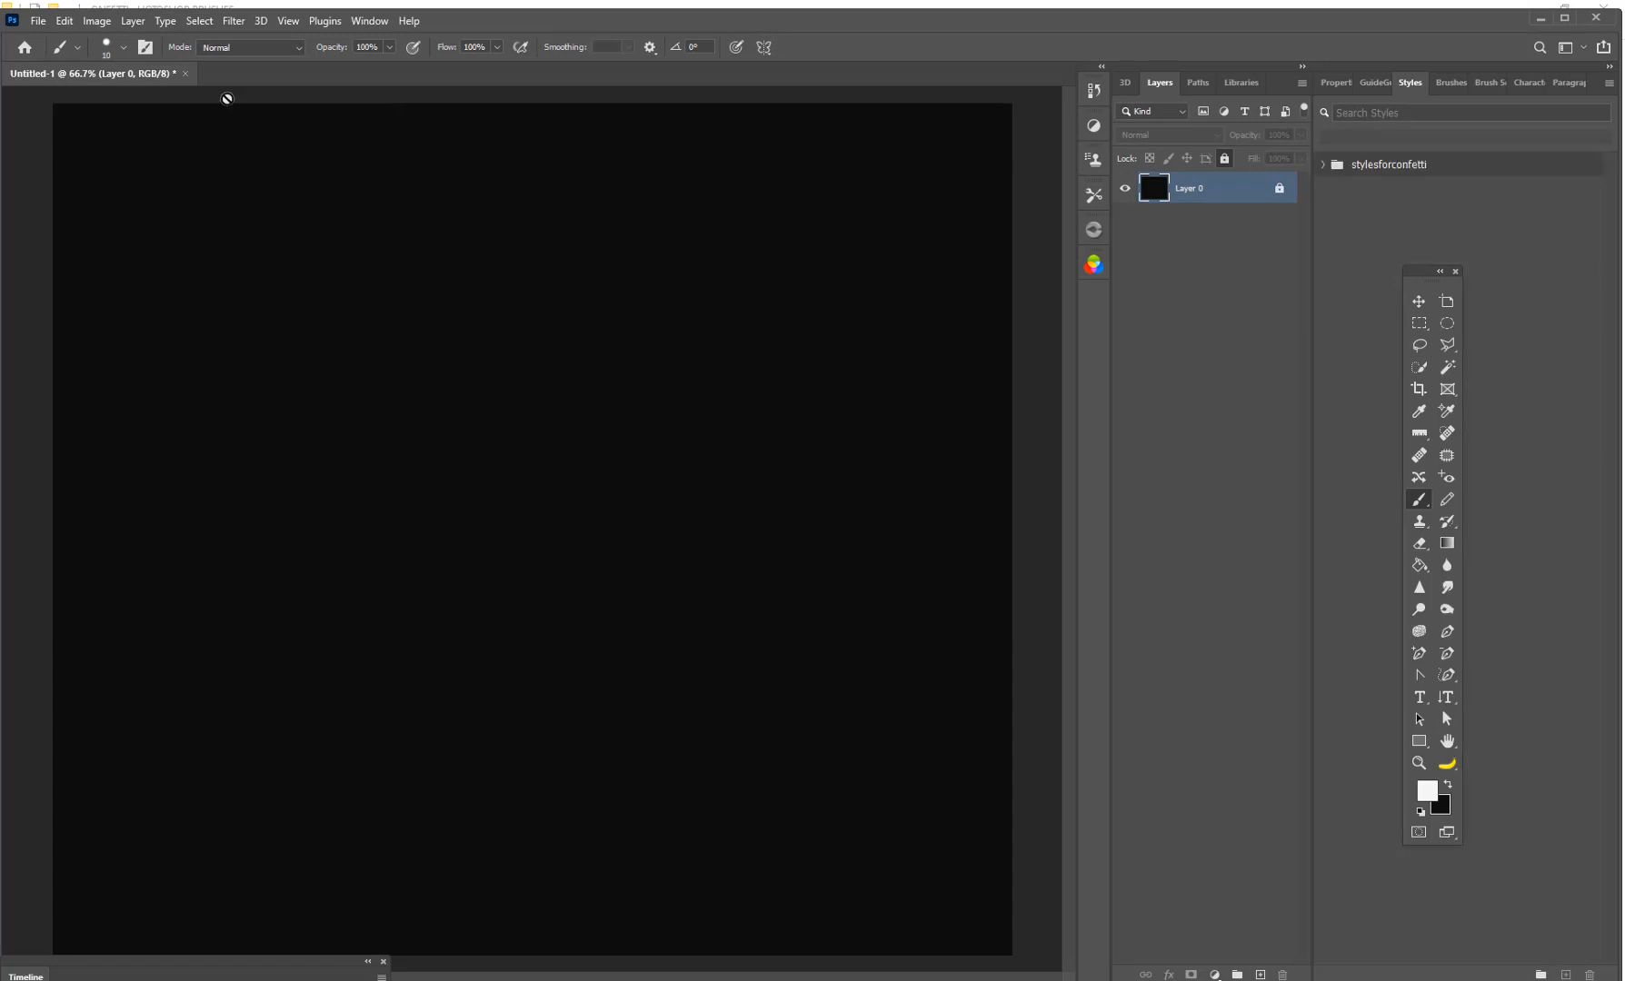
Expand the confetti brushes group in the brush preset picker
{"action": "left_click", "coordinate": [123, 49]}
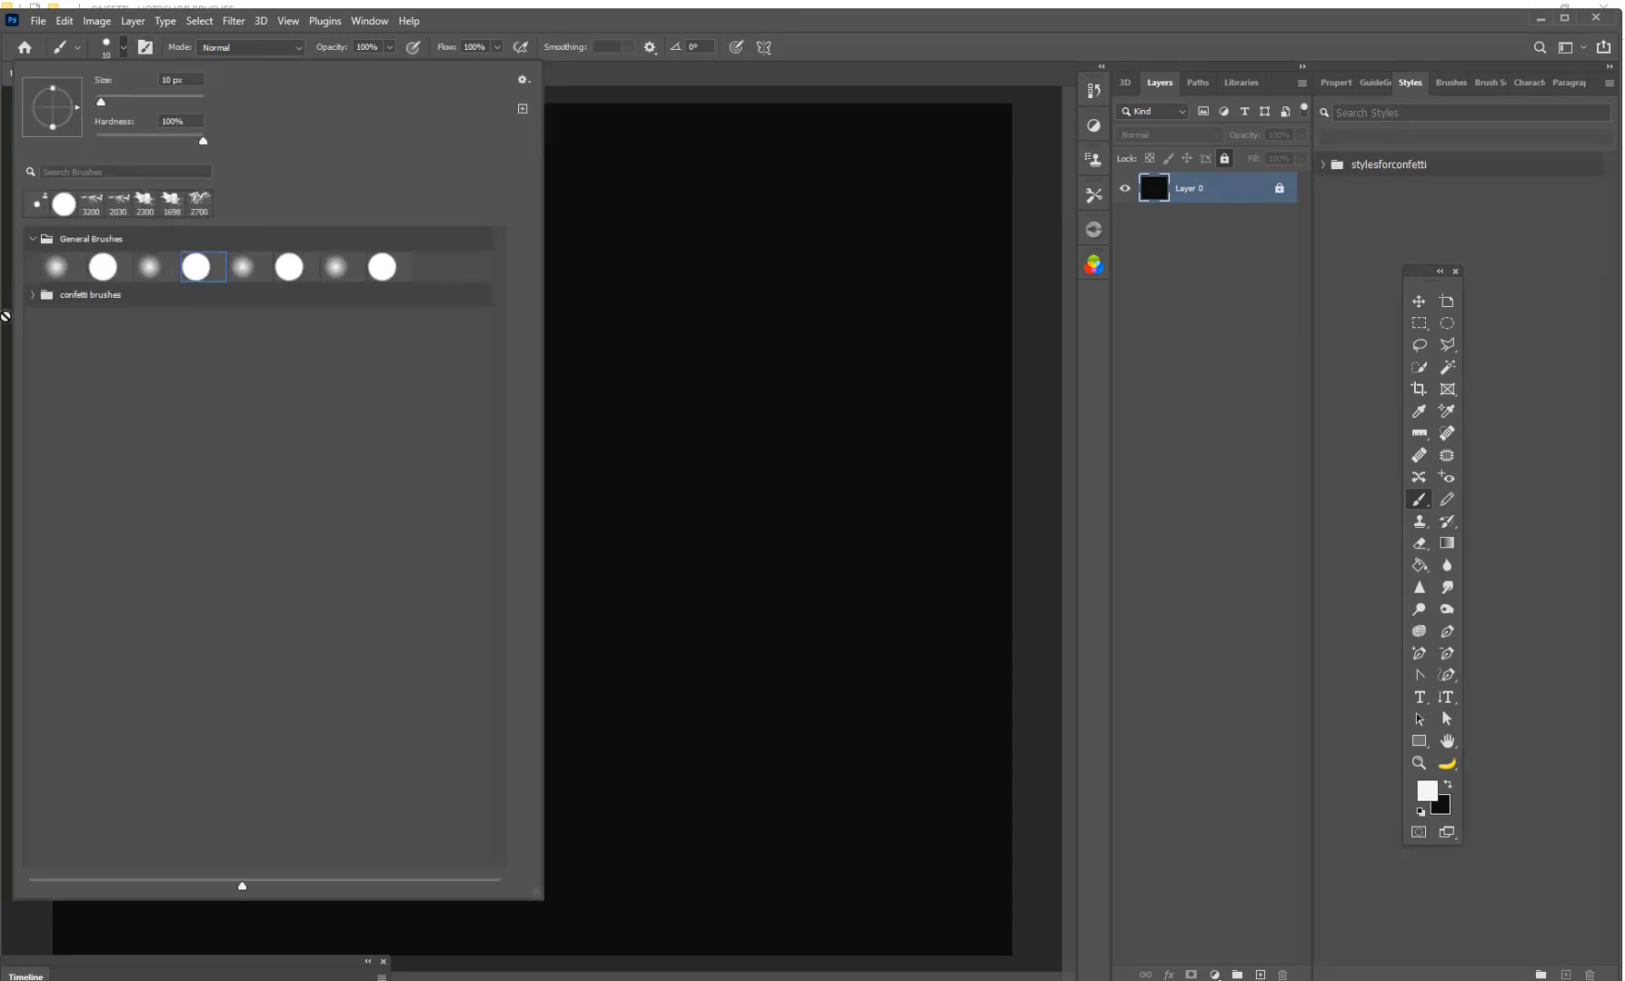
{"action": "left_click", "coordinate": [692, 17]}
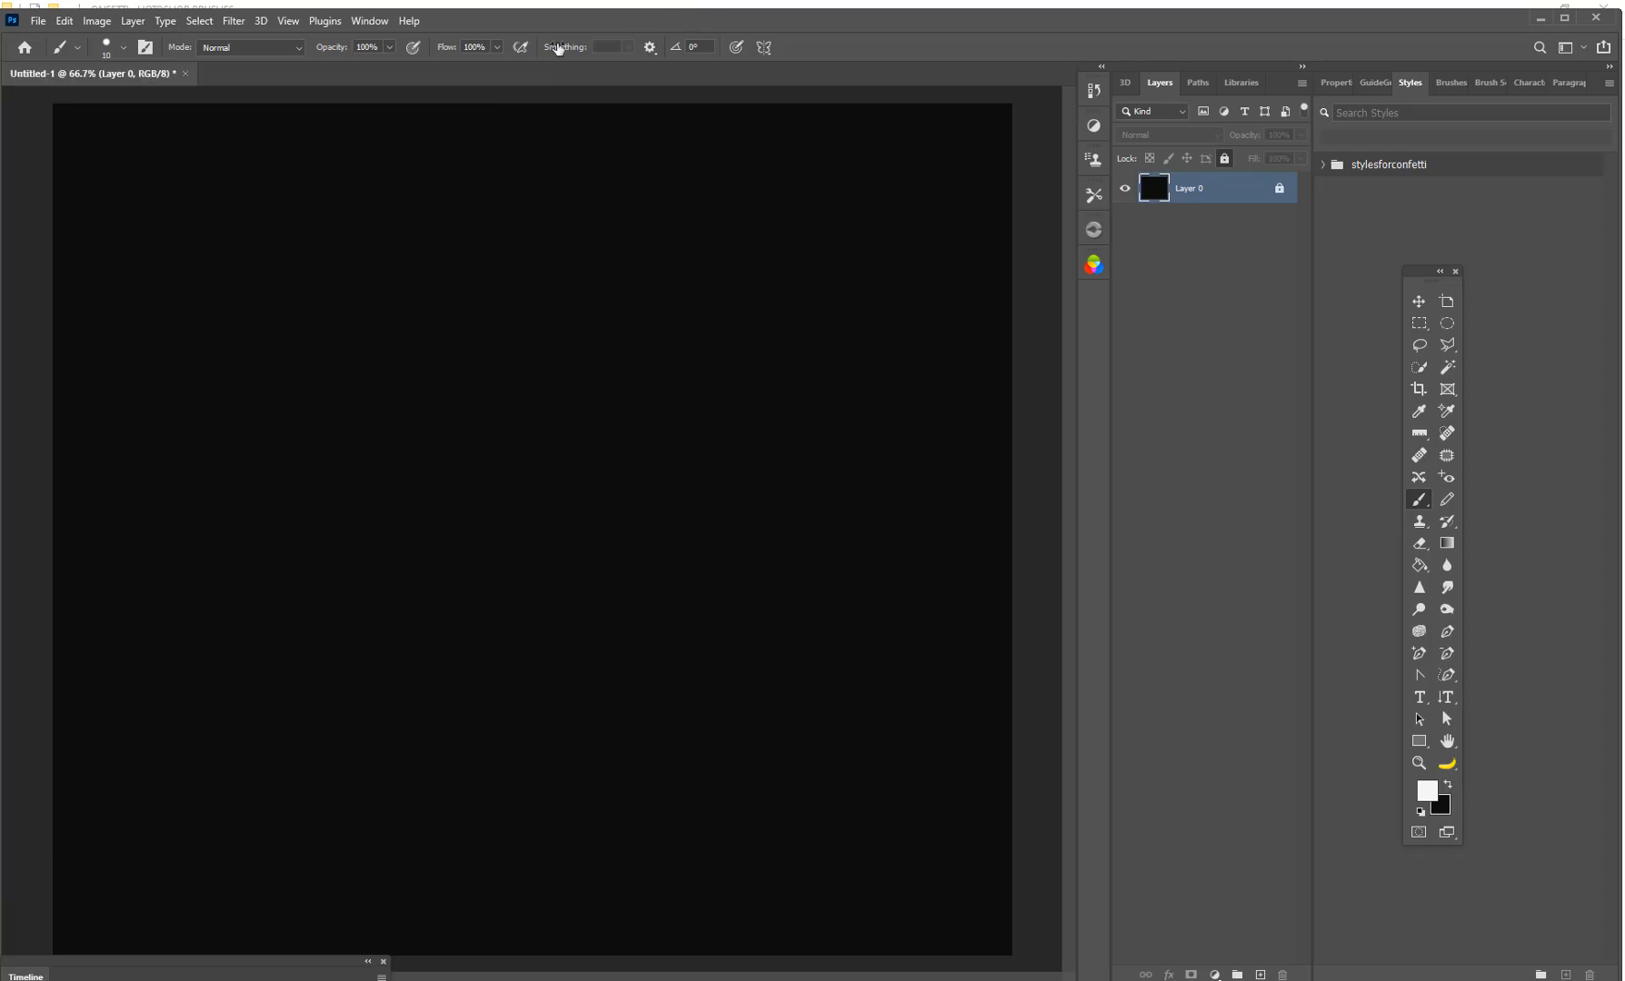
{"action": "left_click", "coordinate": [125, 49]}
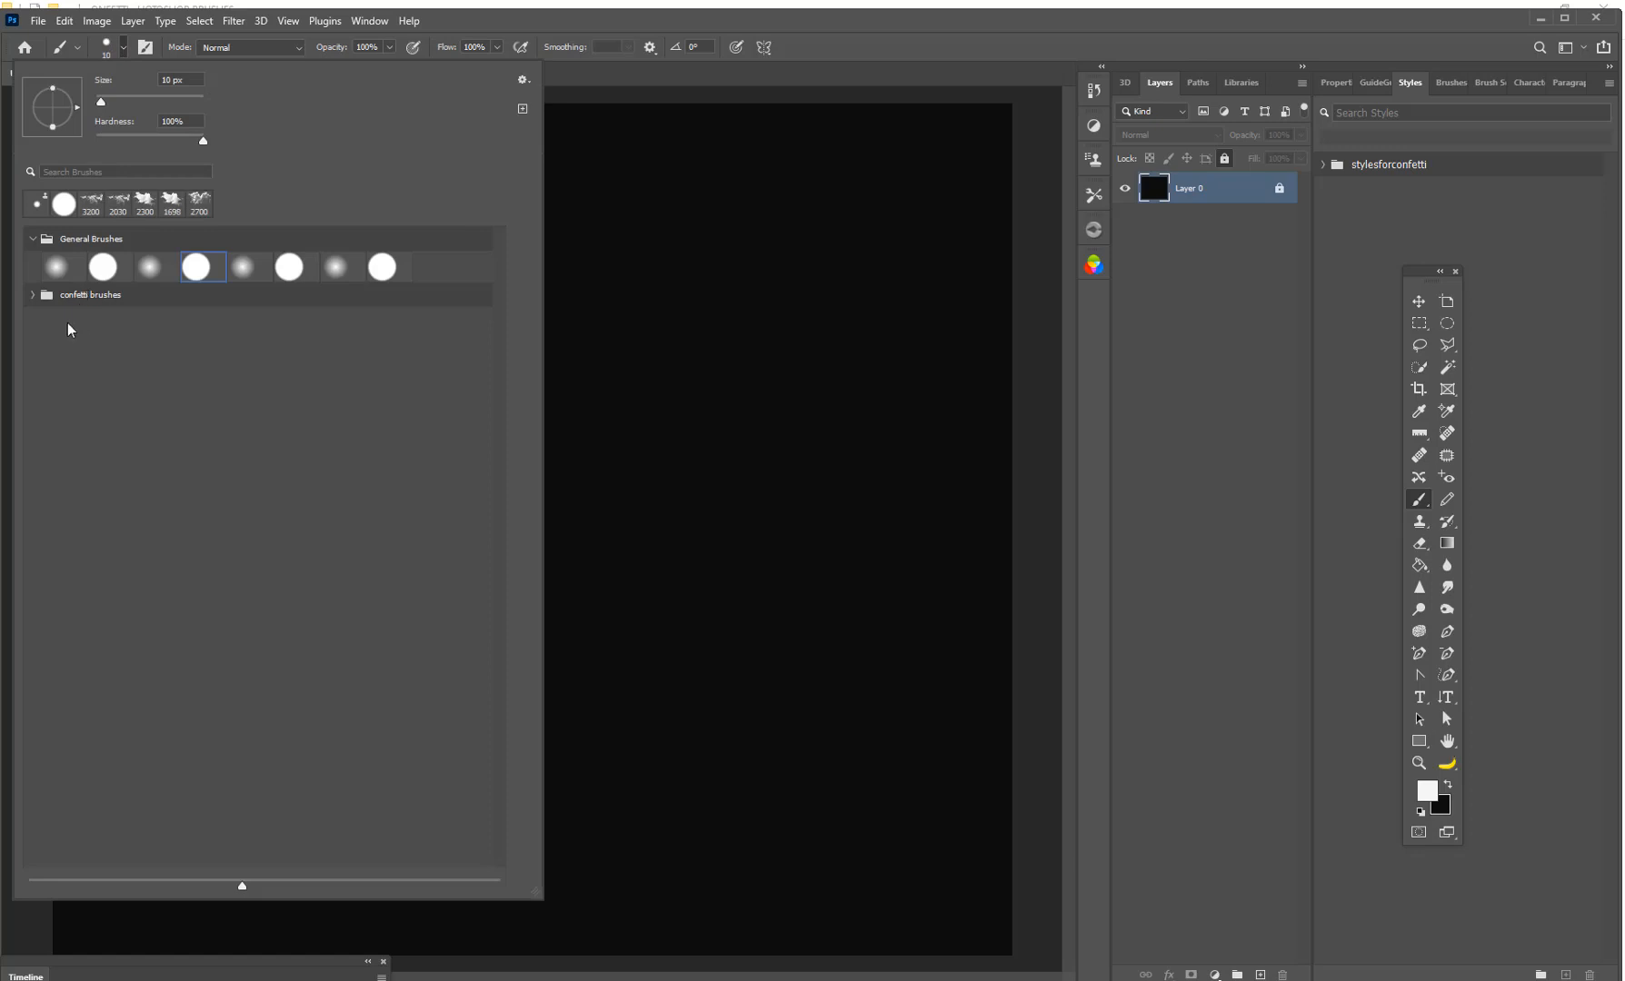
{"action": "left_click", "coordinate": [32, 295]}
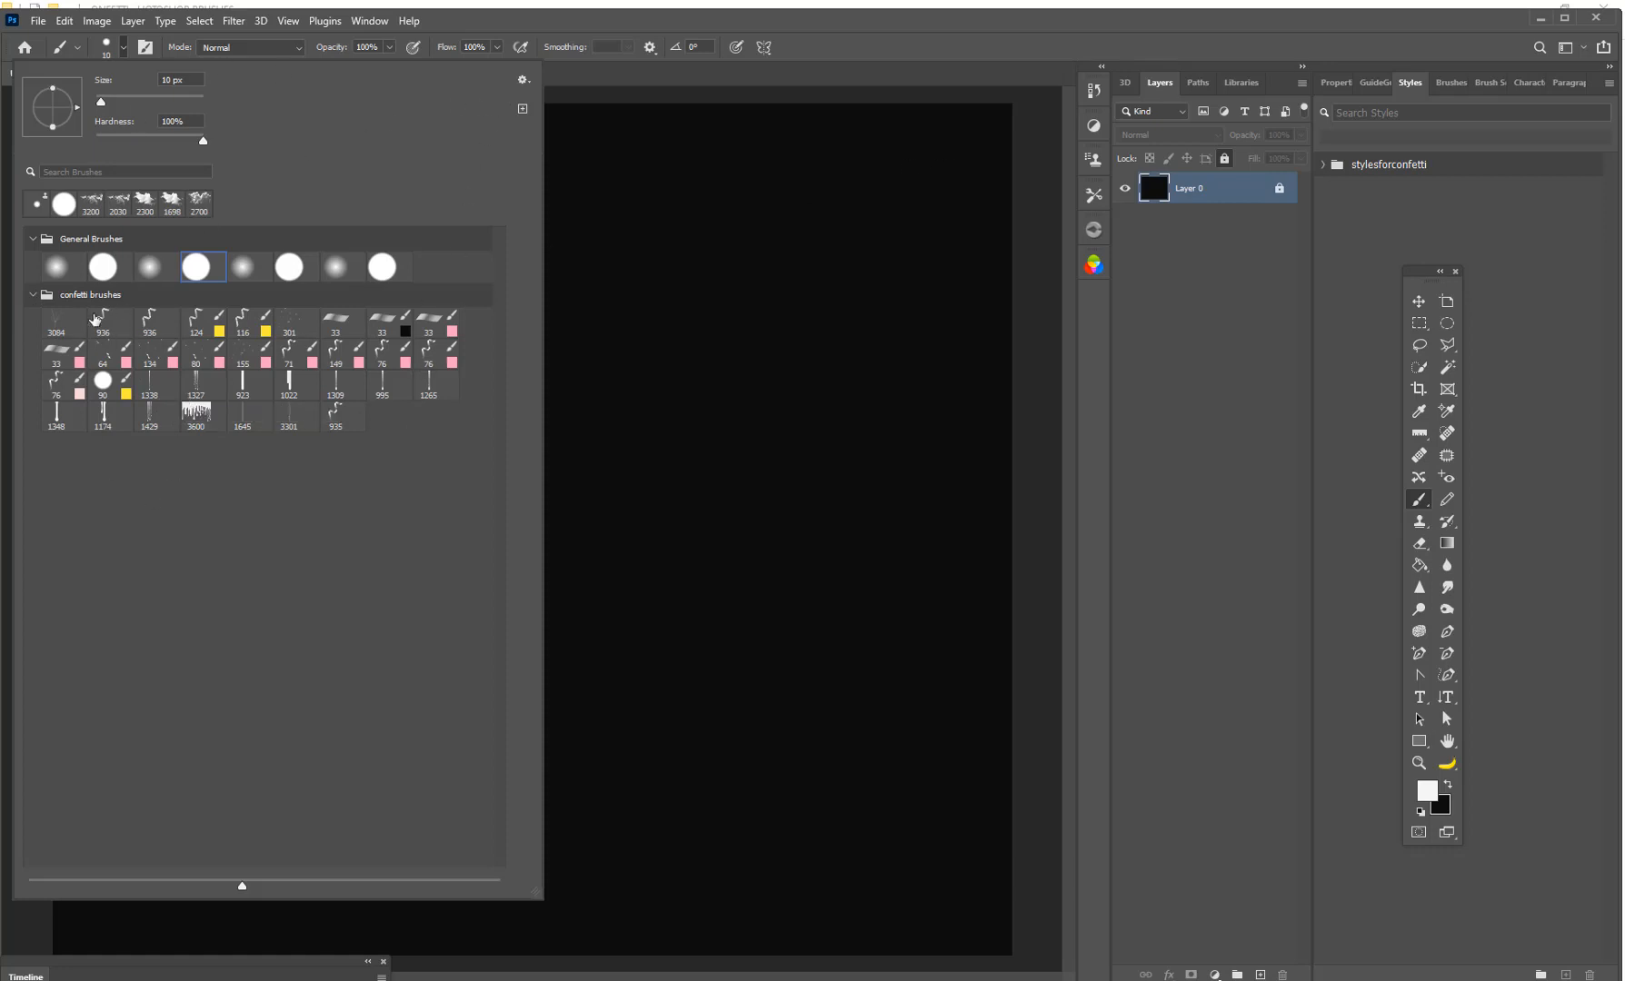
Enlarge the brush thumbnails in the preset picker until six fit in each row, and close the picker
{"action": "left_click", "coordinate": [523, 80]}
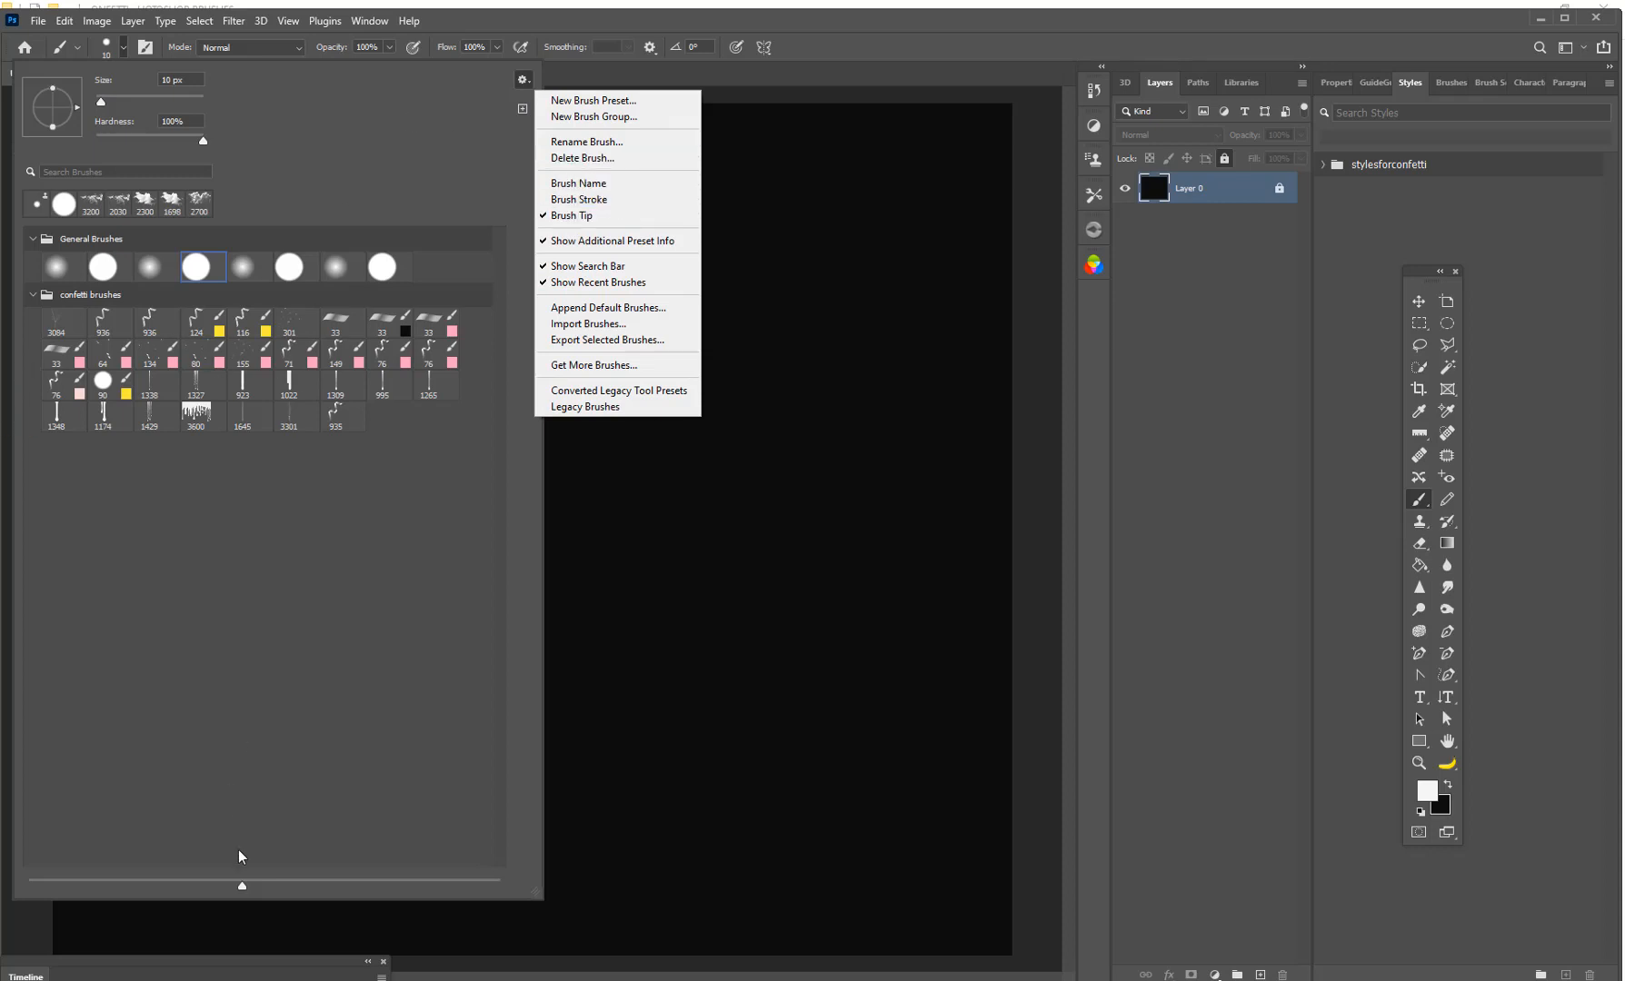
{"action": "left_click", "coordinate": [415, 475]}
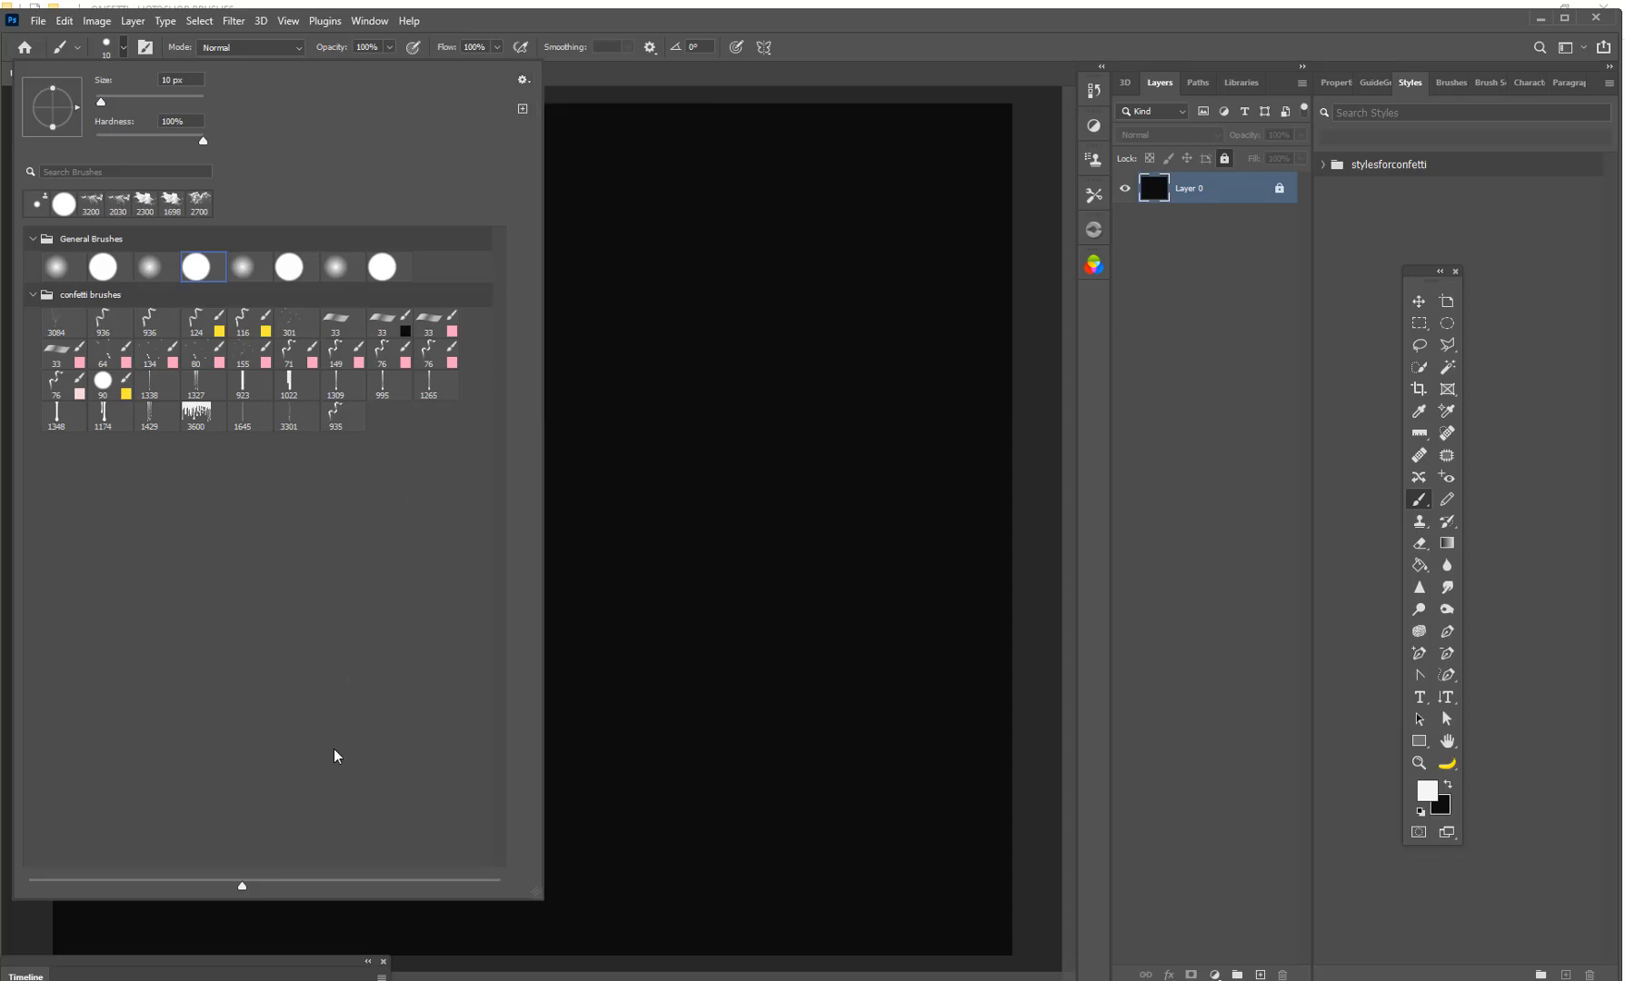
{"action": "left_click_drag", "start_coordinate": [241, 885], "coordinate": [348, 888]}
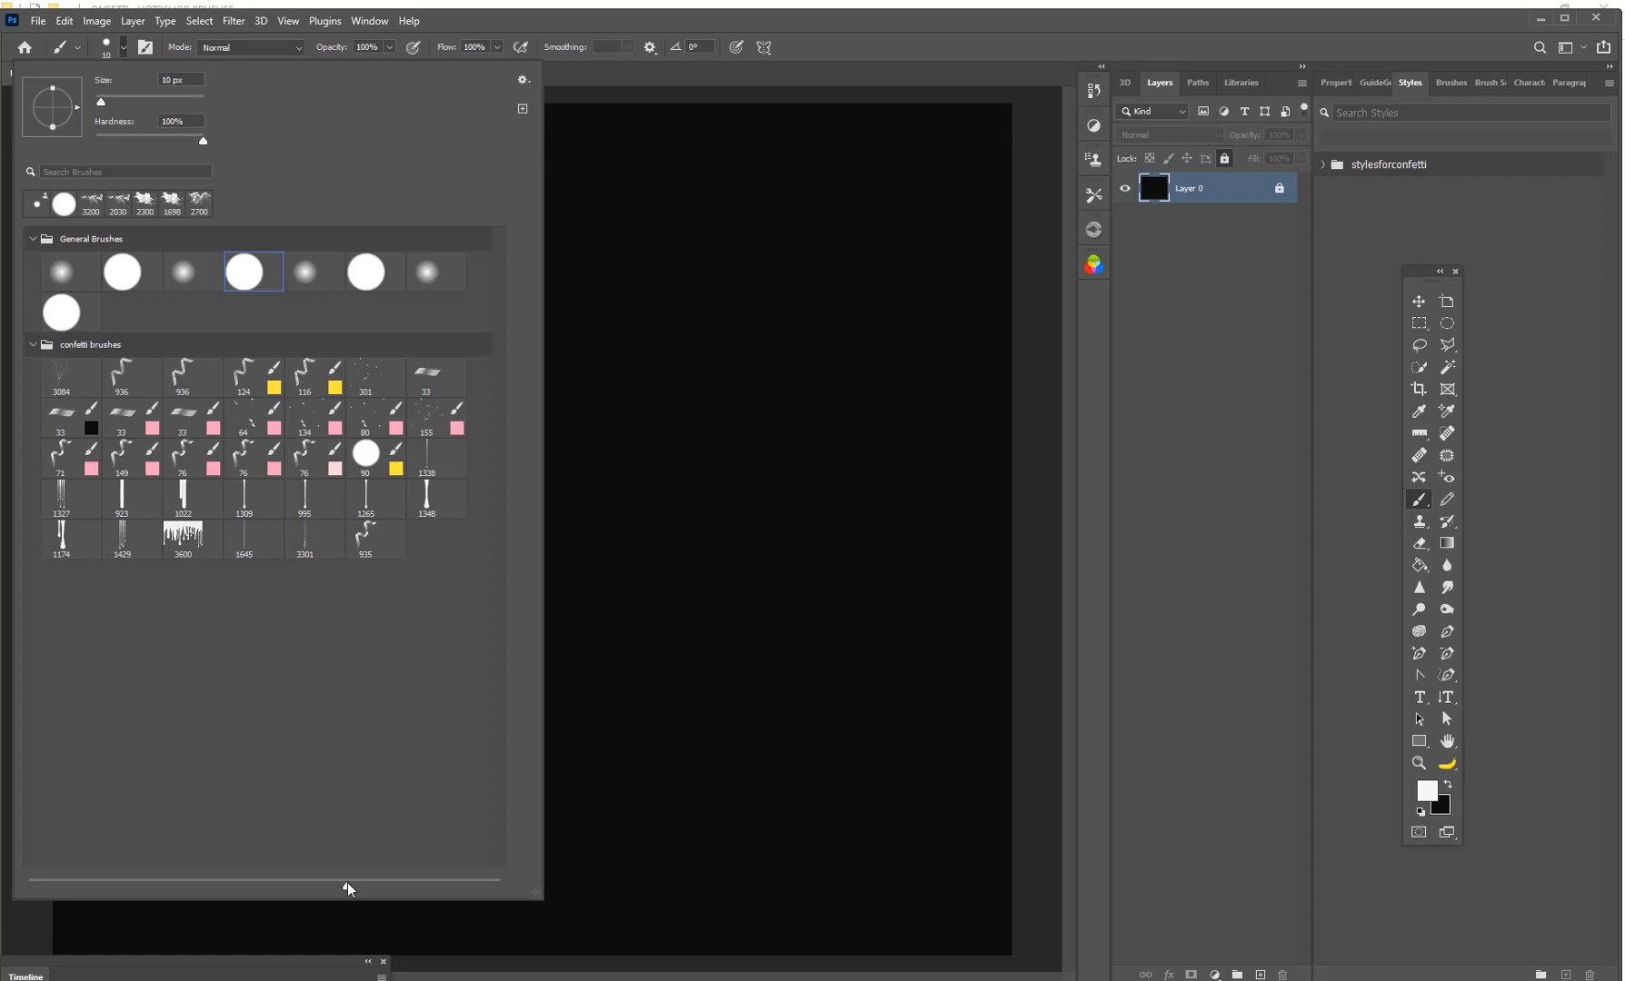
{"action": "left_click_drag", "start_coordinate": [348, 888], "coordinate": [431, 888]}
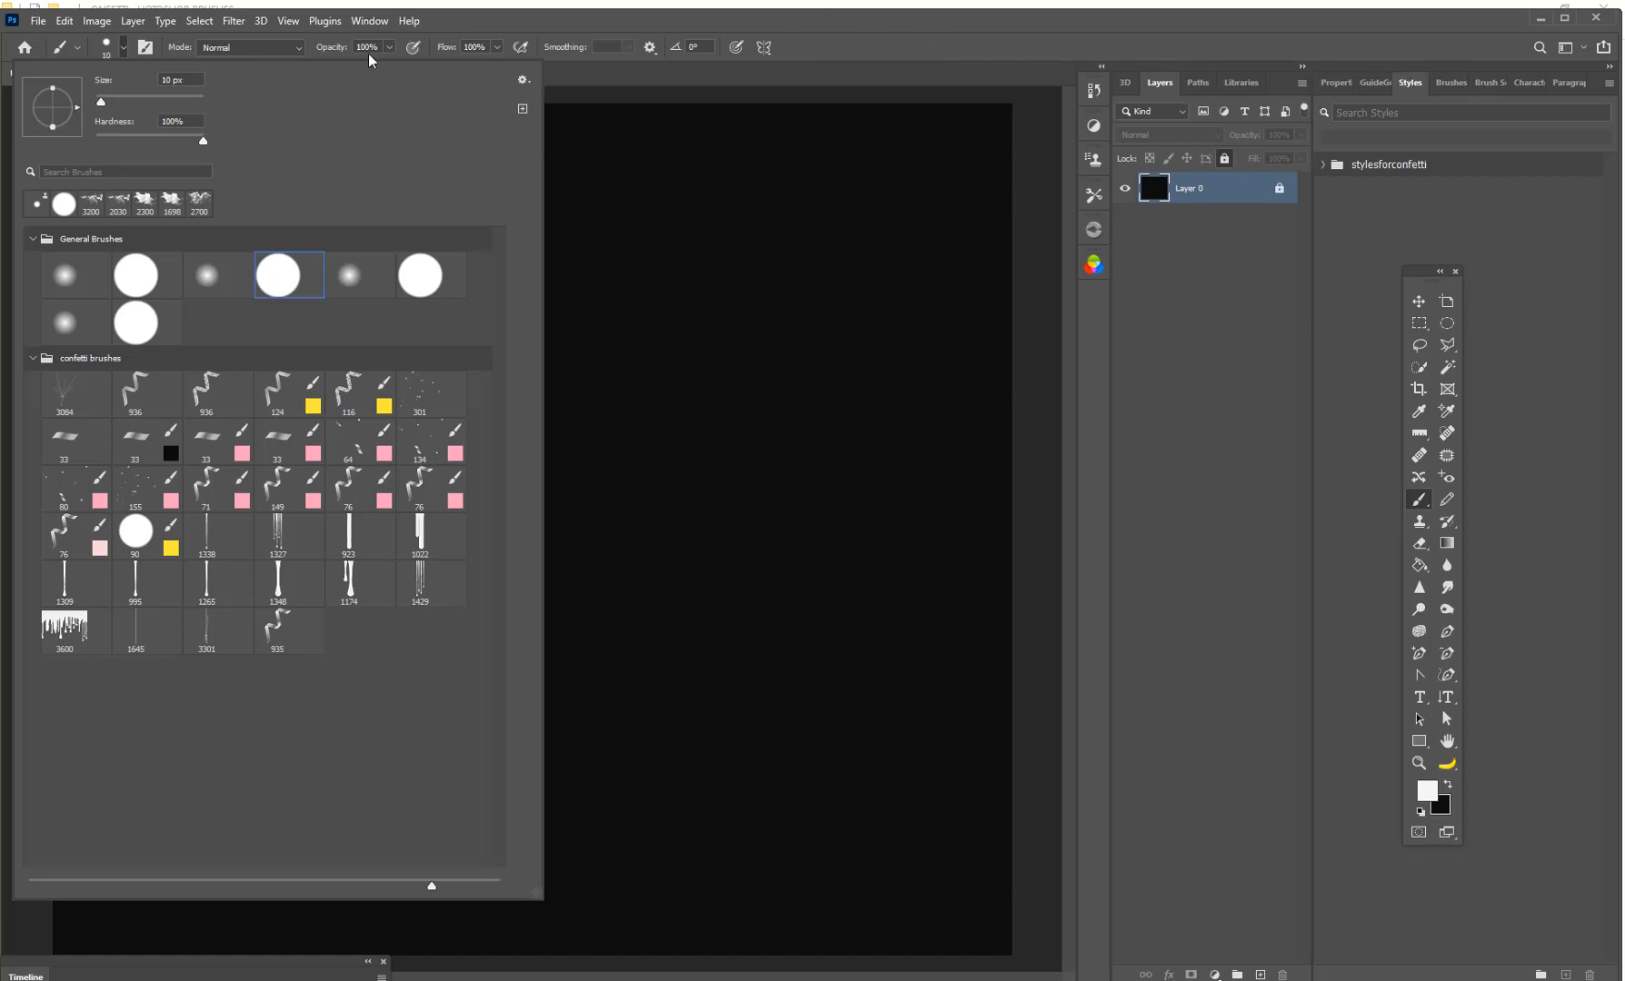
{"action": "left_click", "coordinate": [567, 31]}
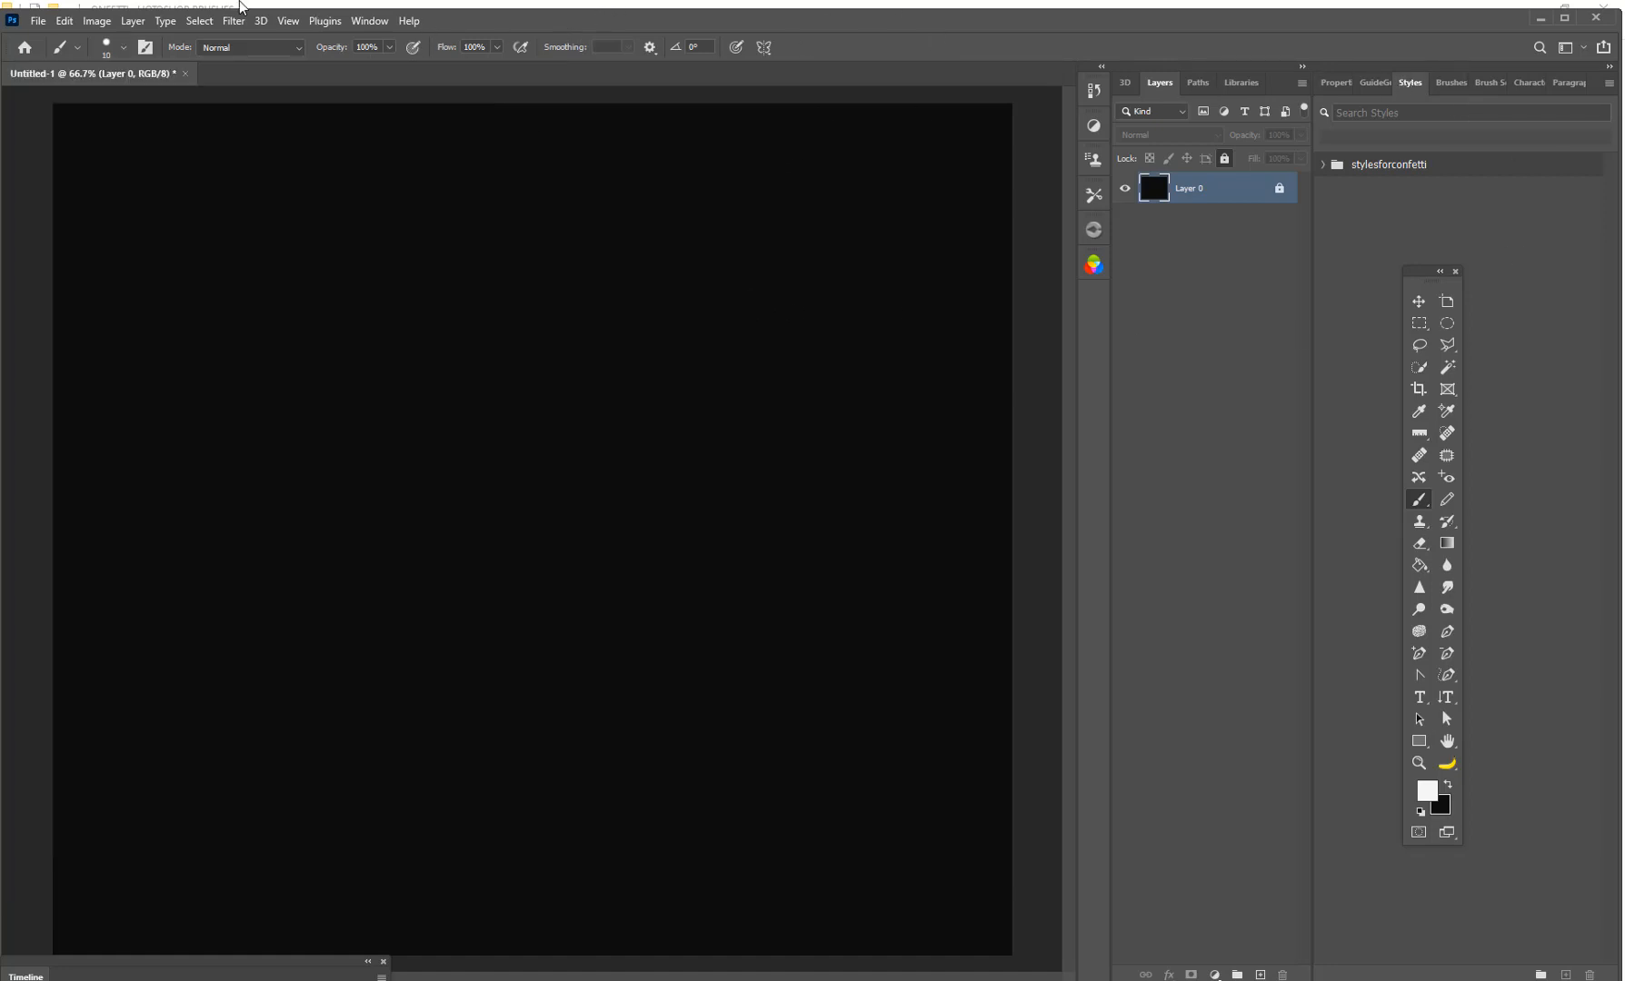
Detach Styles as a floating panel and expand its stylesforconfetti group
{"action": "left_click", "coordinate": [378, 22]}
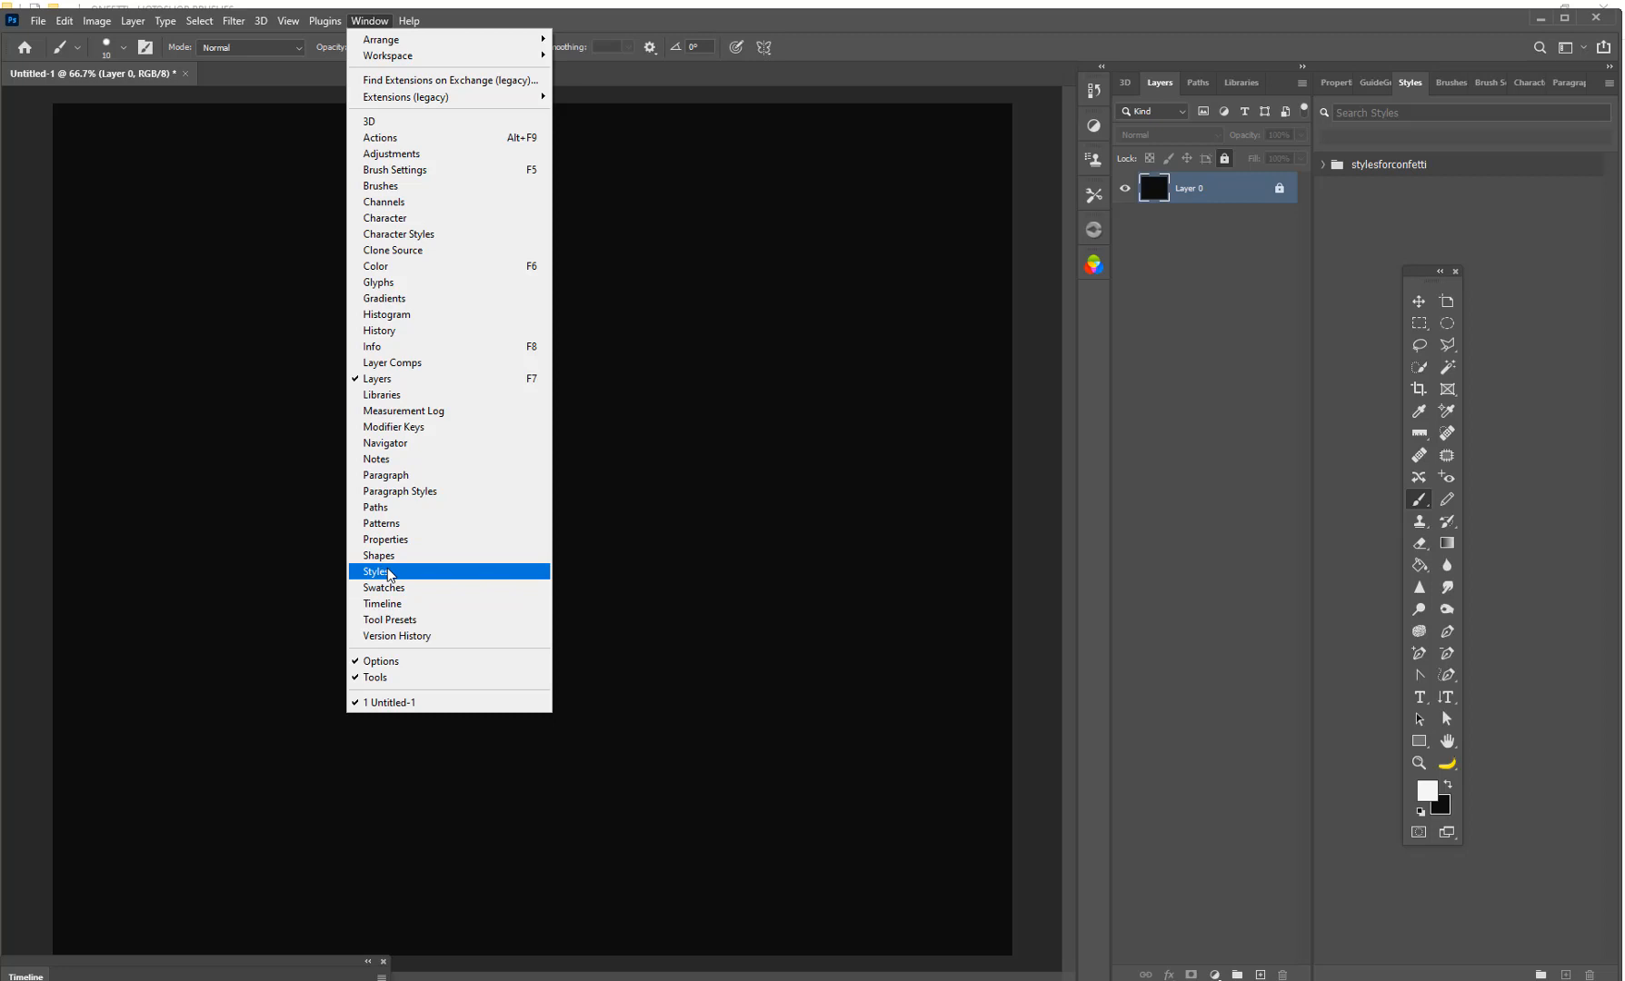
{"action": "left_click", "coordinate": [388, 572]}
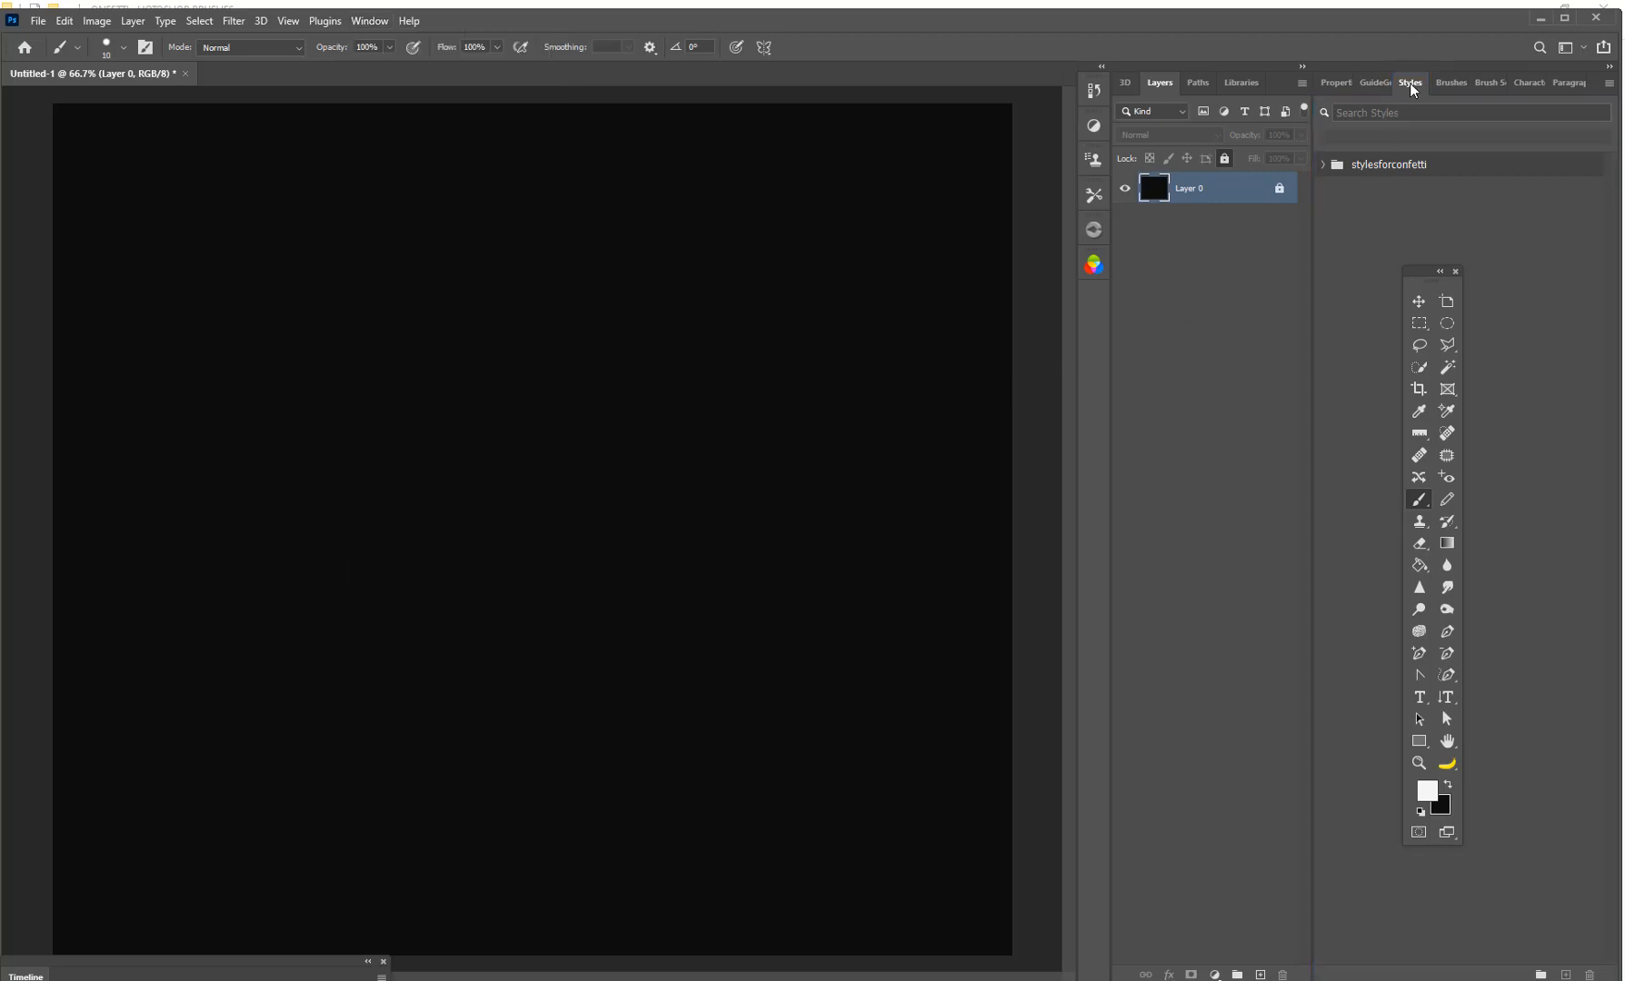
{"action": "left_click_drag", "start_coordinate": [1413, 91], "coordinate": [945, 102]}
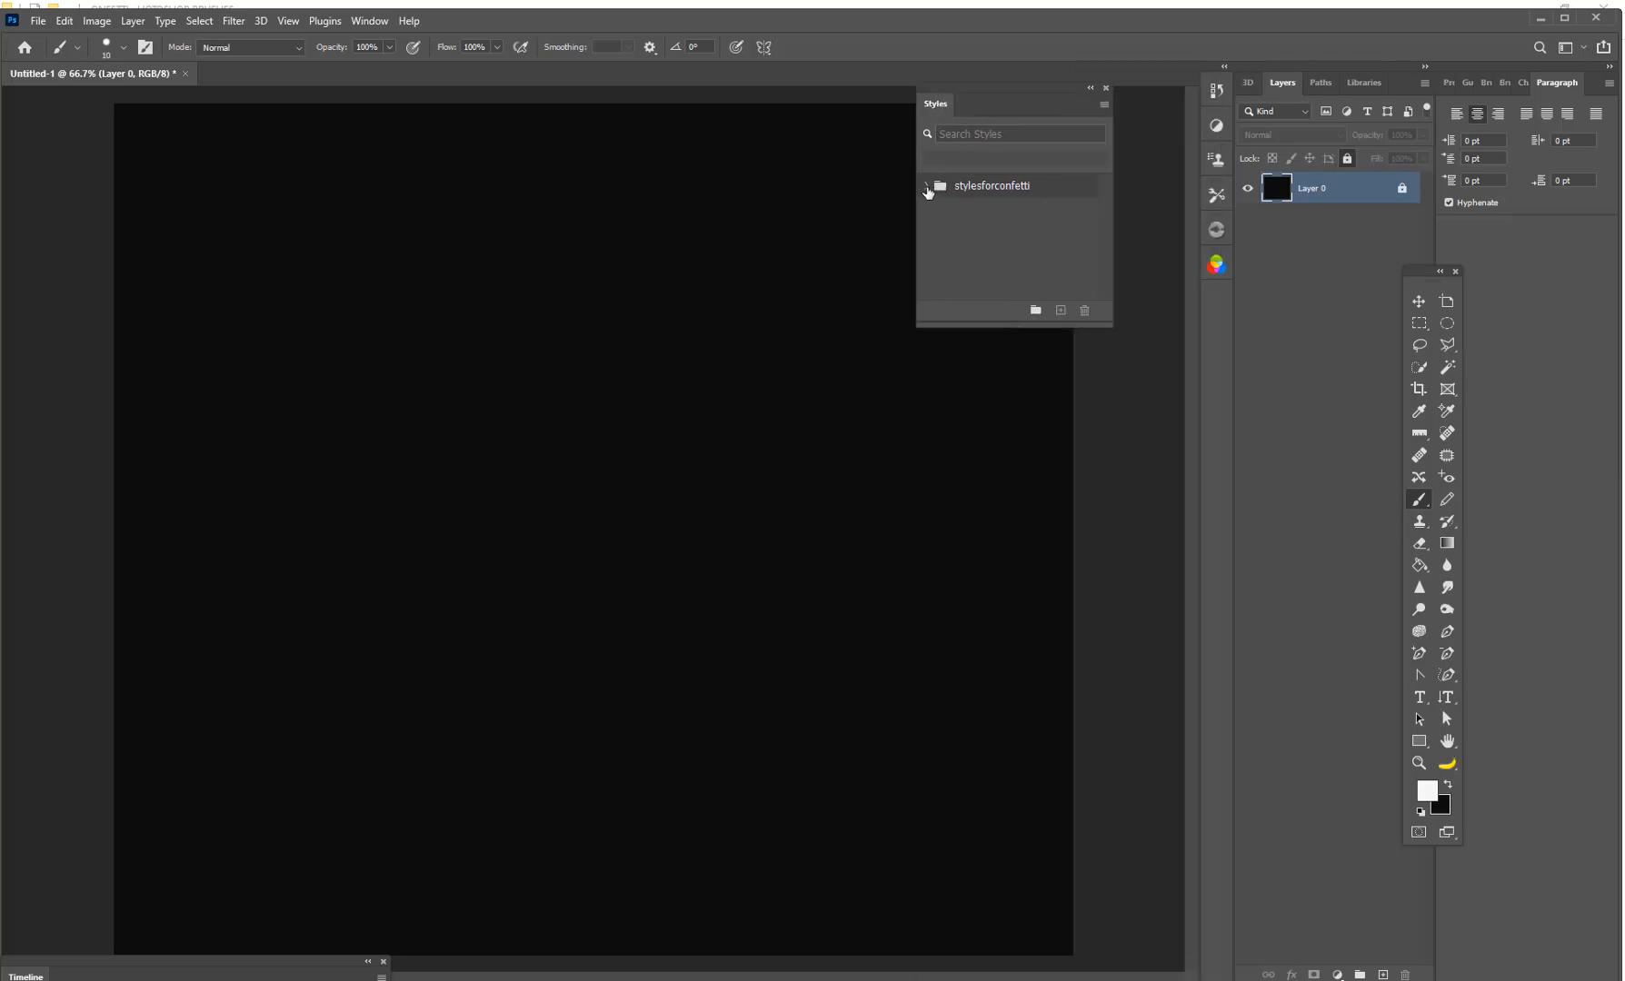
{"action": "left_click", "coordinate": [927, 187]}
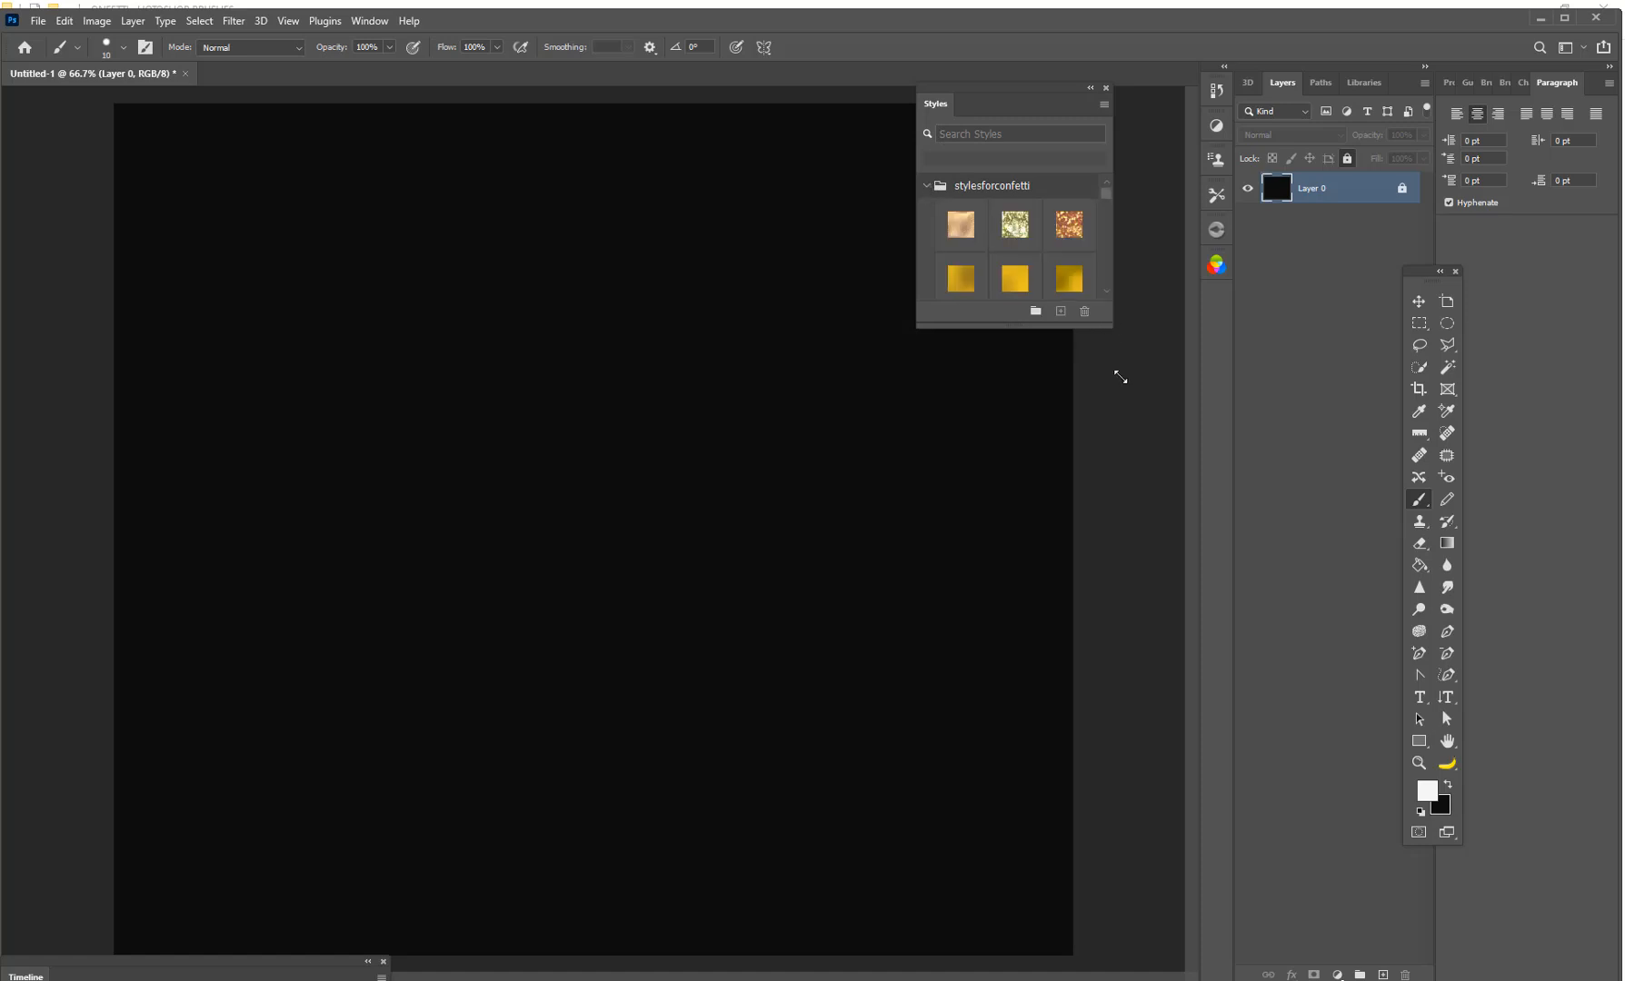
Enlarge the floating Styles panel to browse its presets and dock it in the same group as Layers
{"action": "left_click_drag", "start_coordinate": [1120, 376], "coordinate": [1217, 750]}
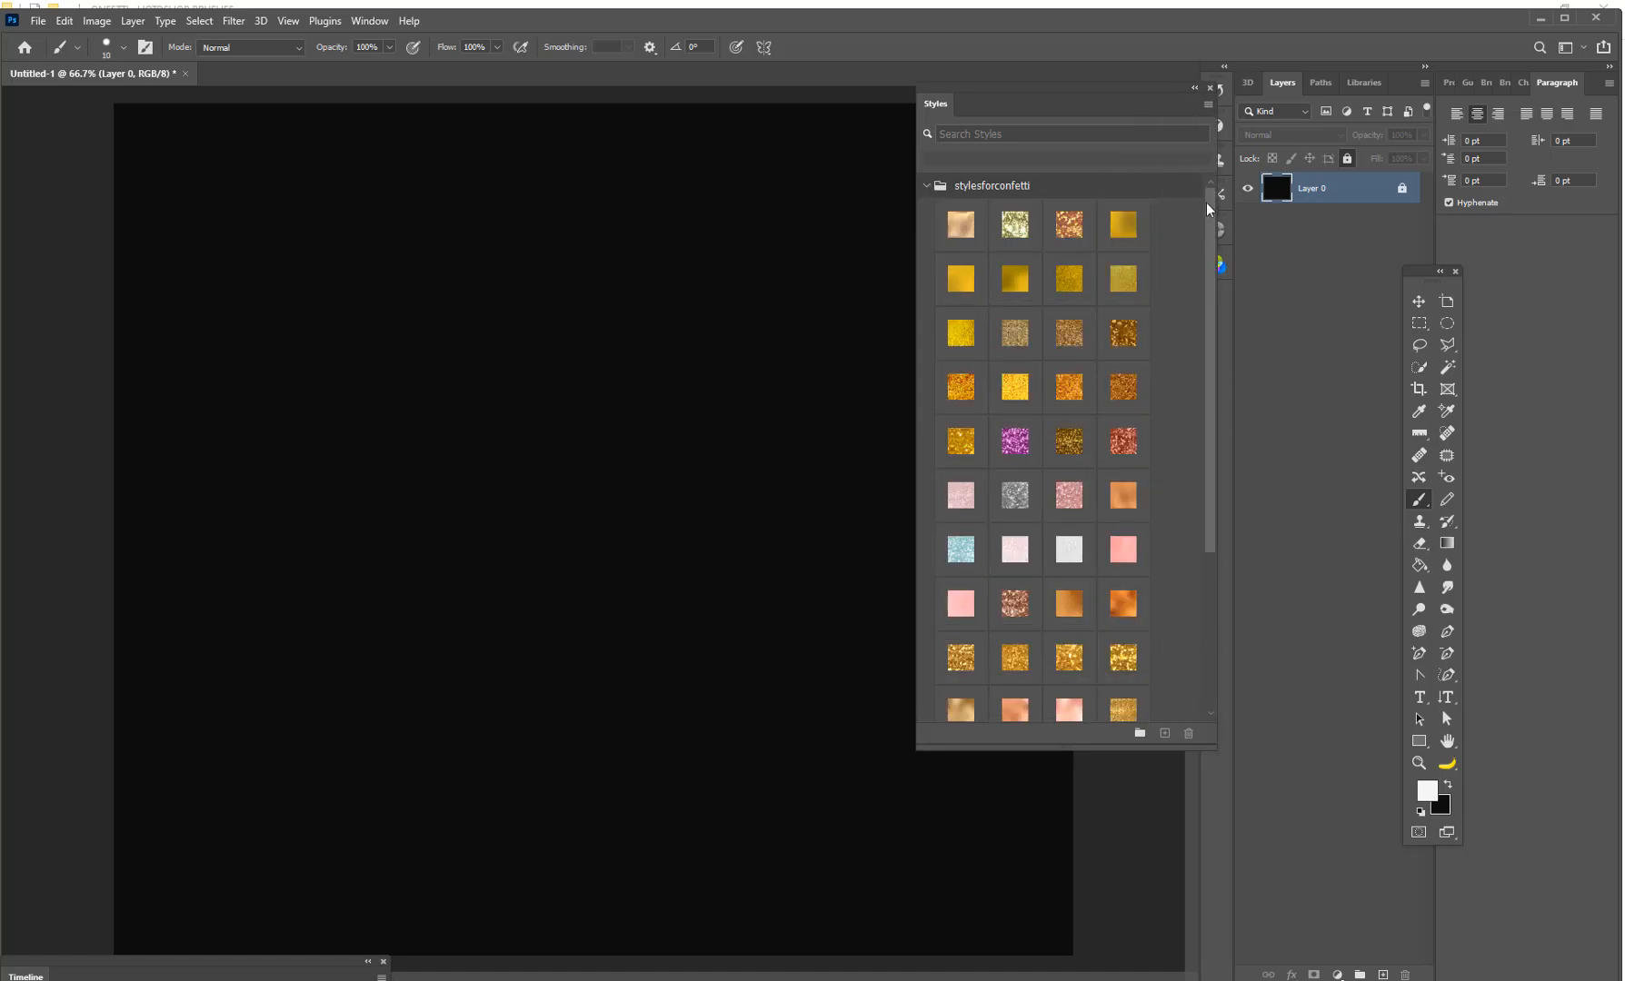
{"action": "left_click_drag", "start_coordinate": [1207, 209], "coordinate": [1217, 472]}
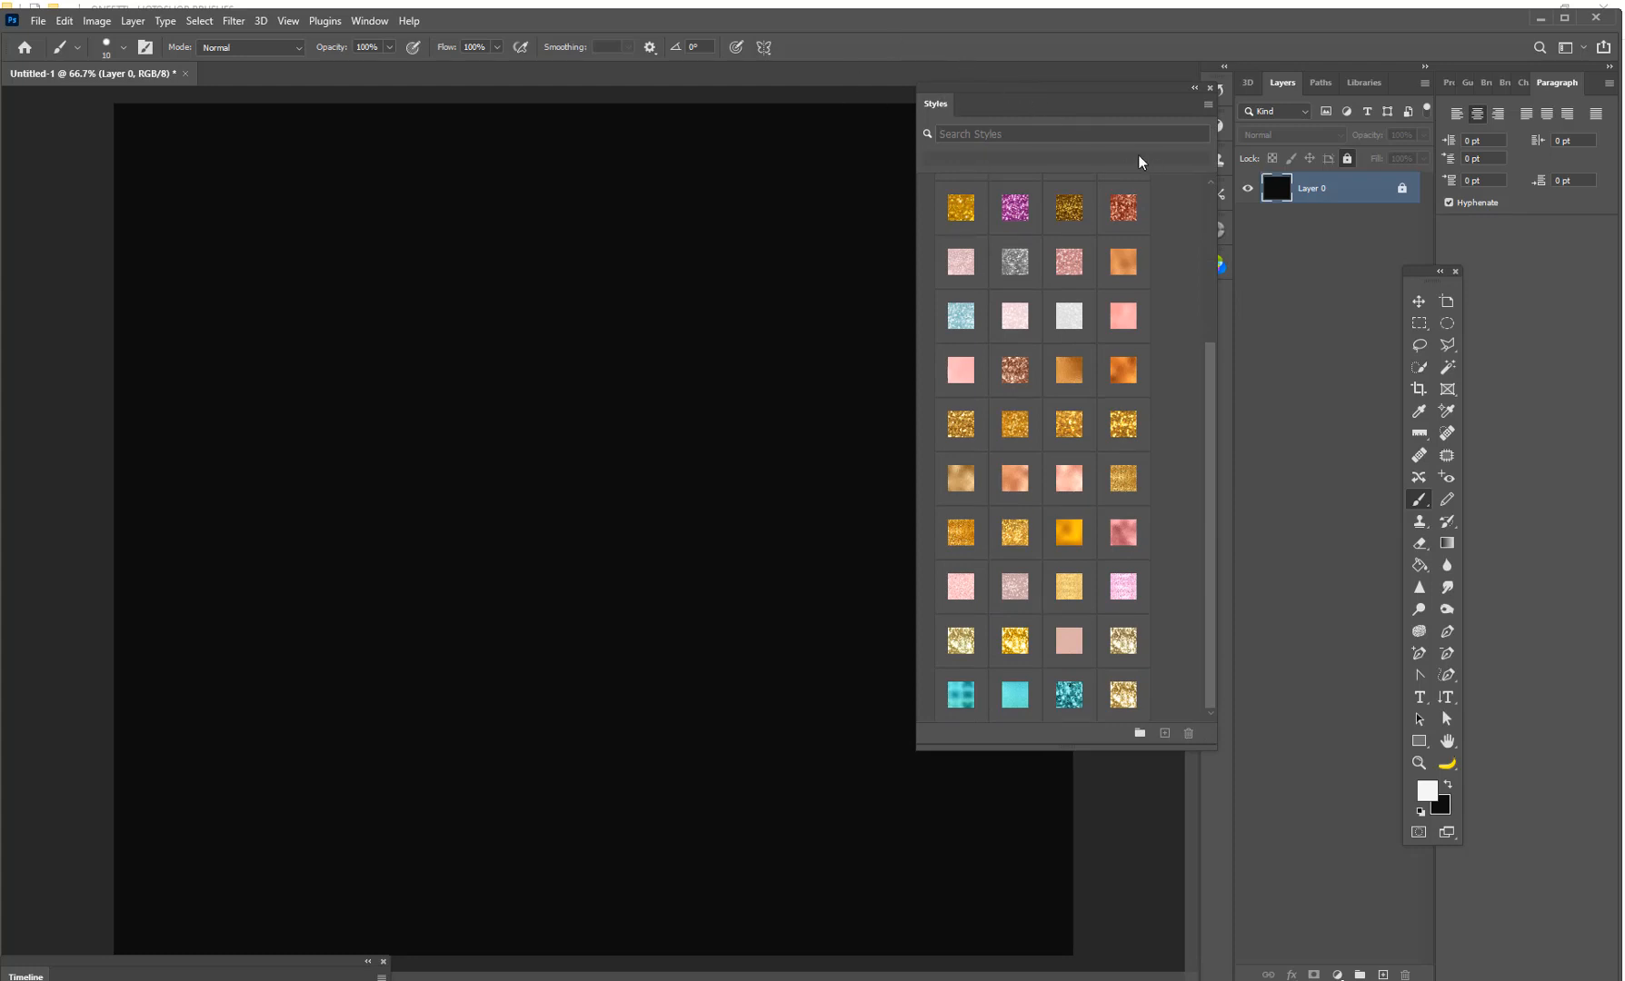
{"action": "left_click_drag", "start_coordinate": [965, 95], "coordinate": [1238, 196]}
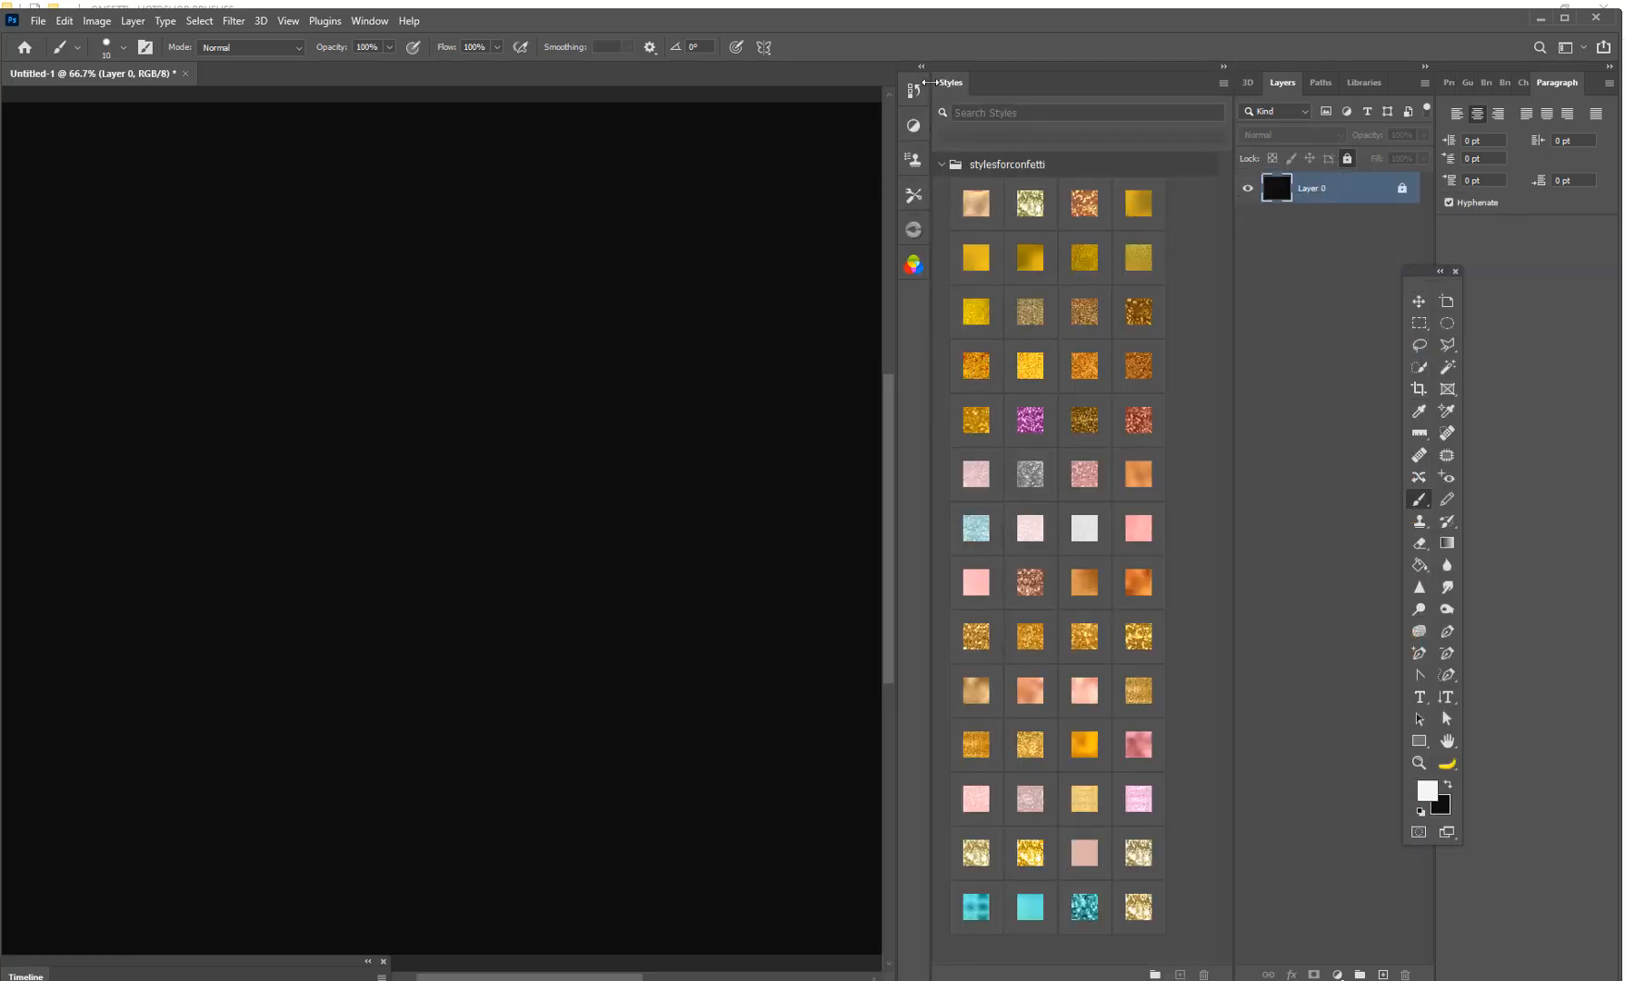
{"action": "left_click_drag", "start_coordinate": [943, 92], "coordinate": [1285, 96]}
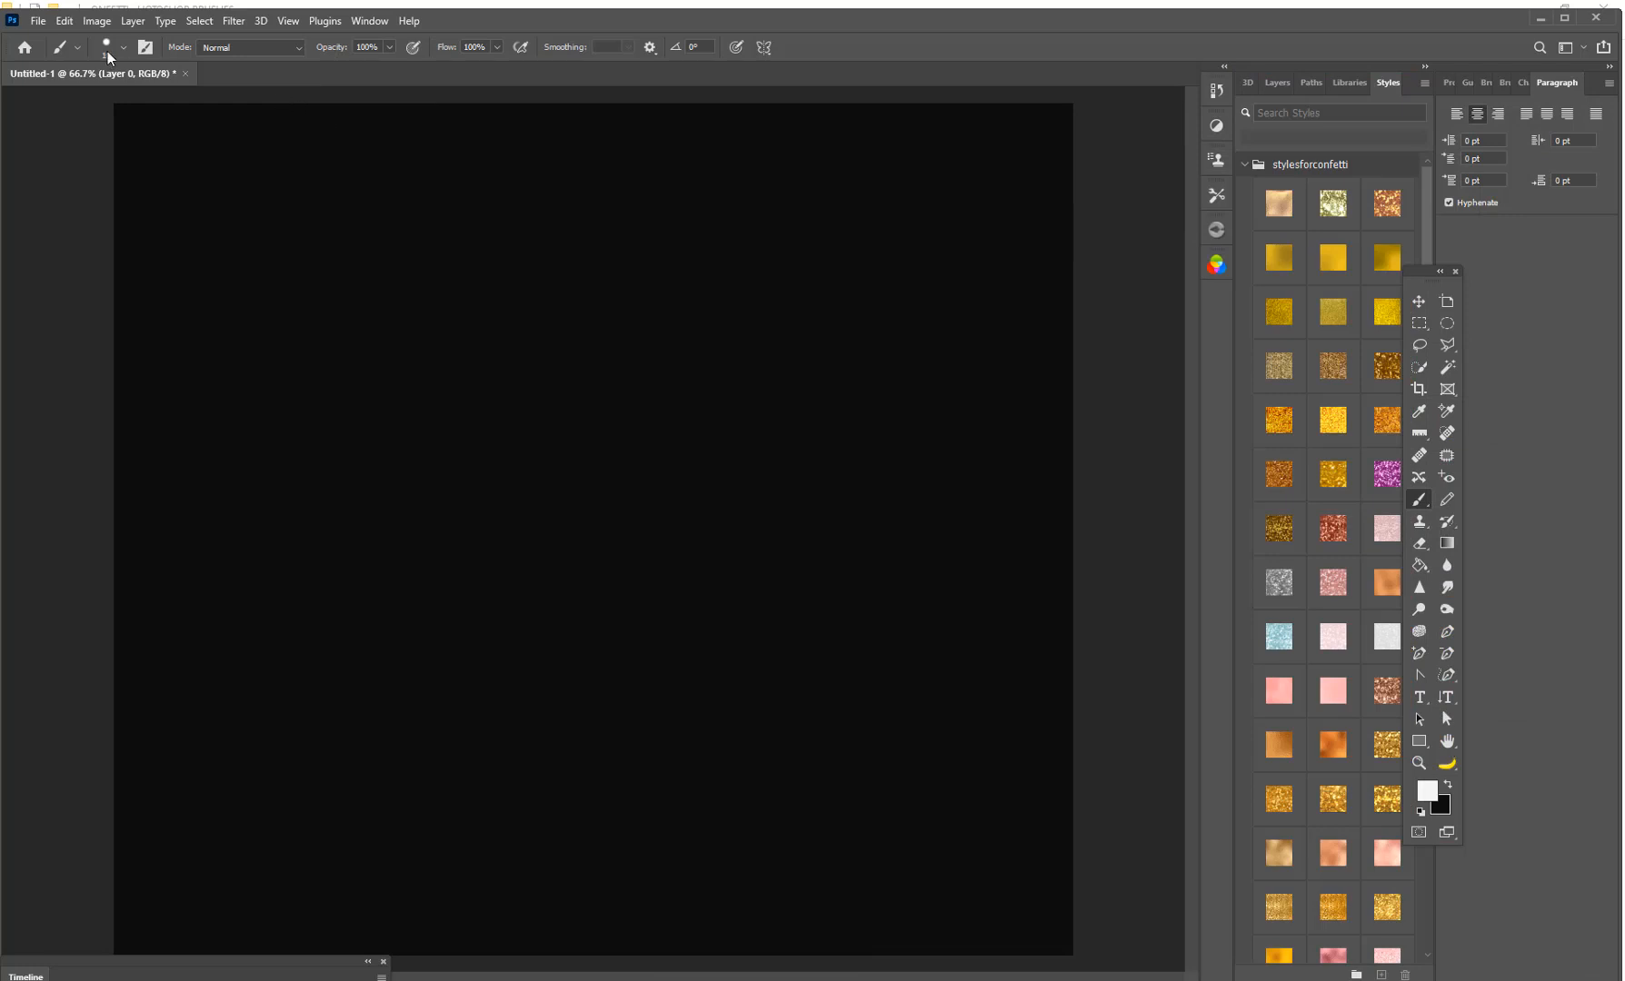
Check the document's dimensions and resolution in Image Size, leaving the values unchanged
{"action": "left_click", "coordinate": [103, 24]}
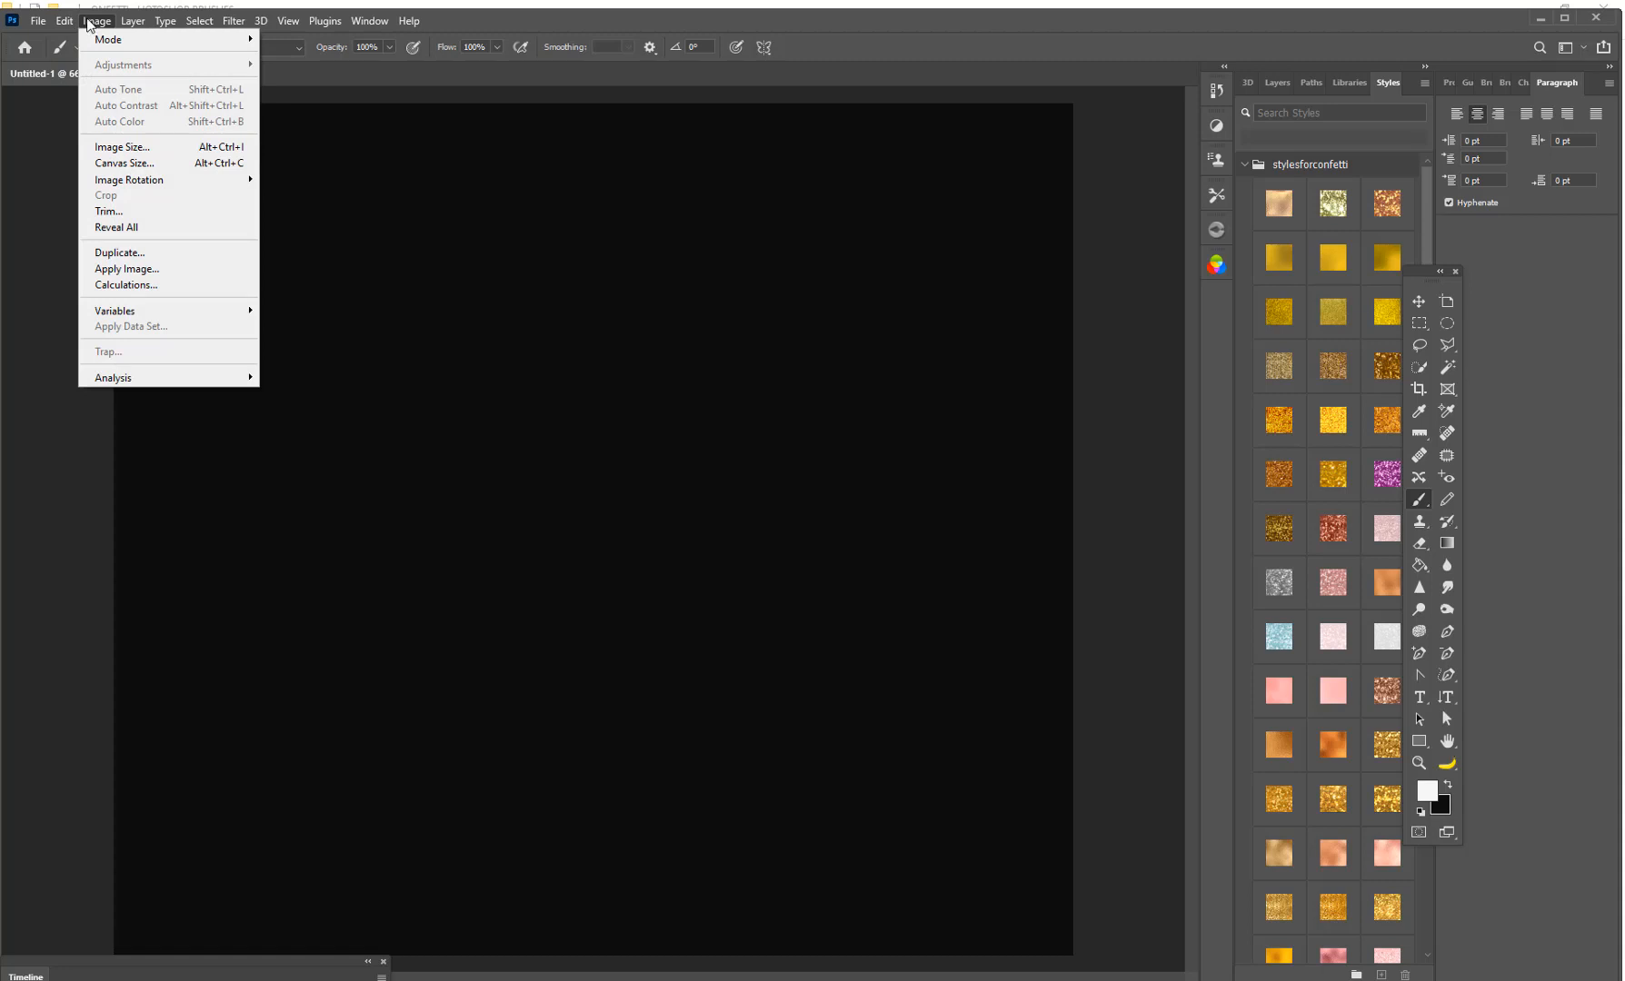
{"action": "left_click", "coordinate": [113, 147]}
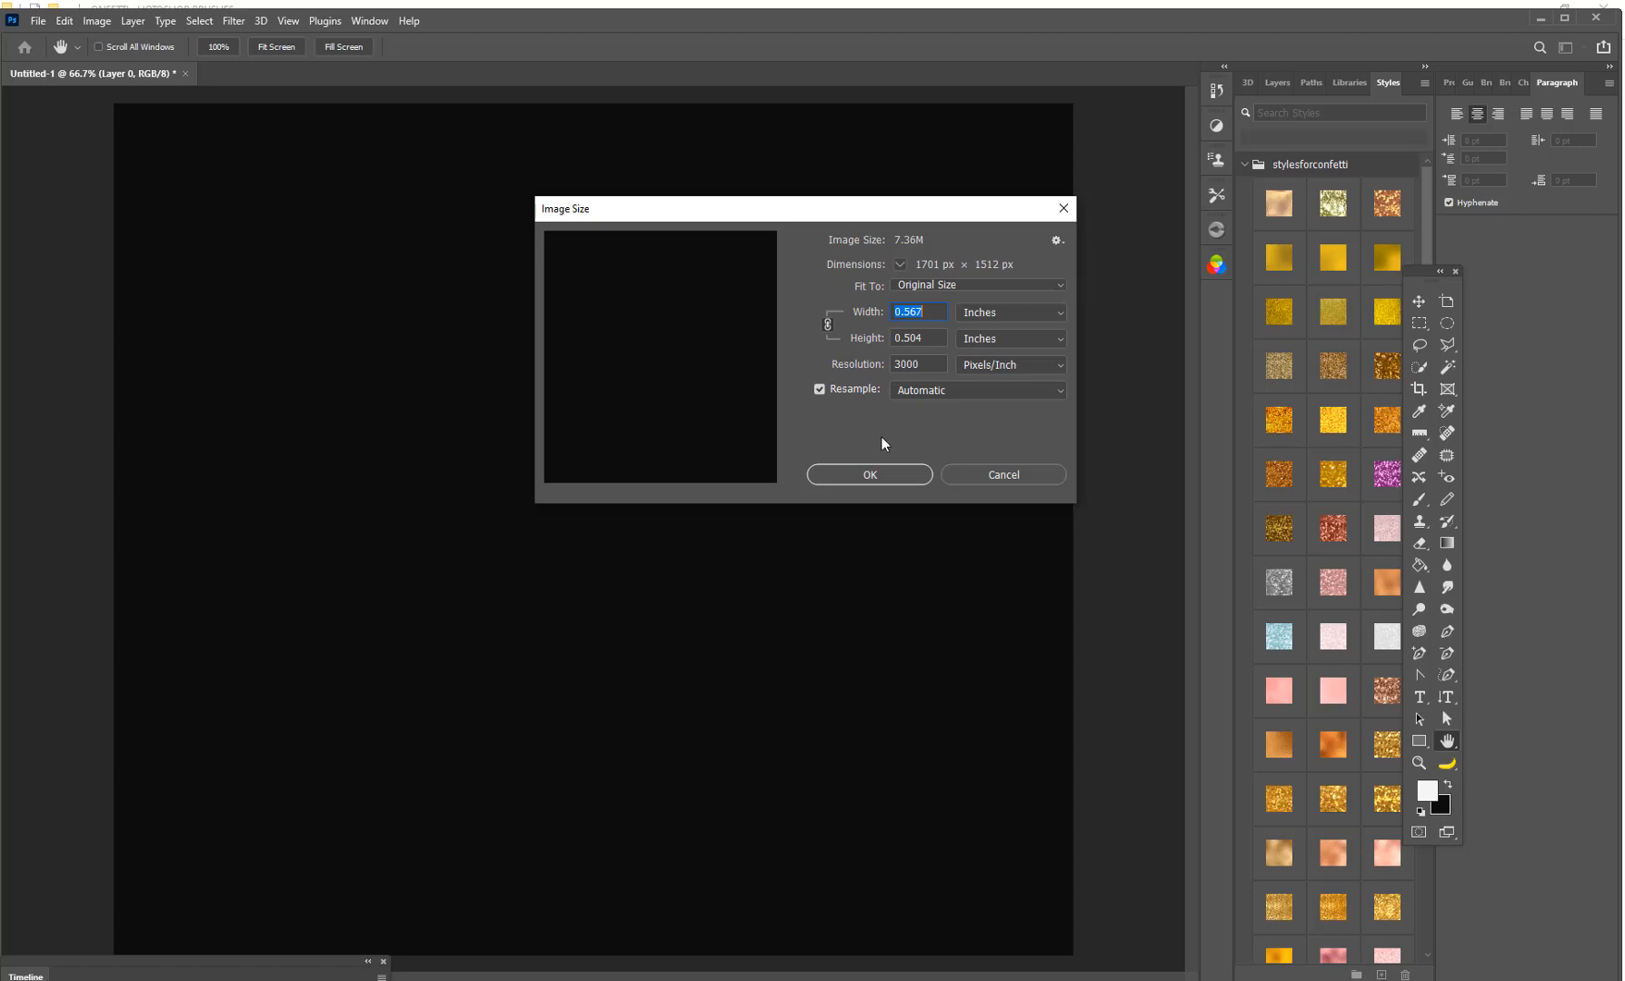
{"action": "left_click", "coordinate": [827, 474]}
Choose the first 936 px confetti brush for the Brush tool and bring the Layers panel to the front
{"action": "key", "text": "b"}
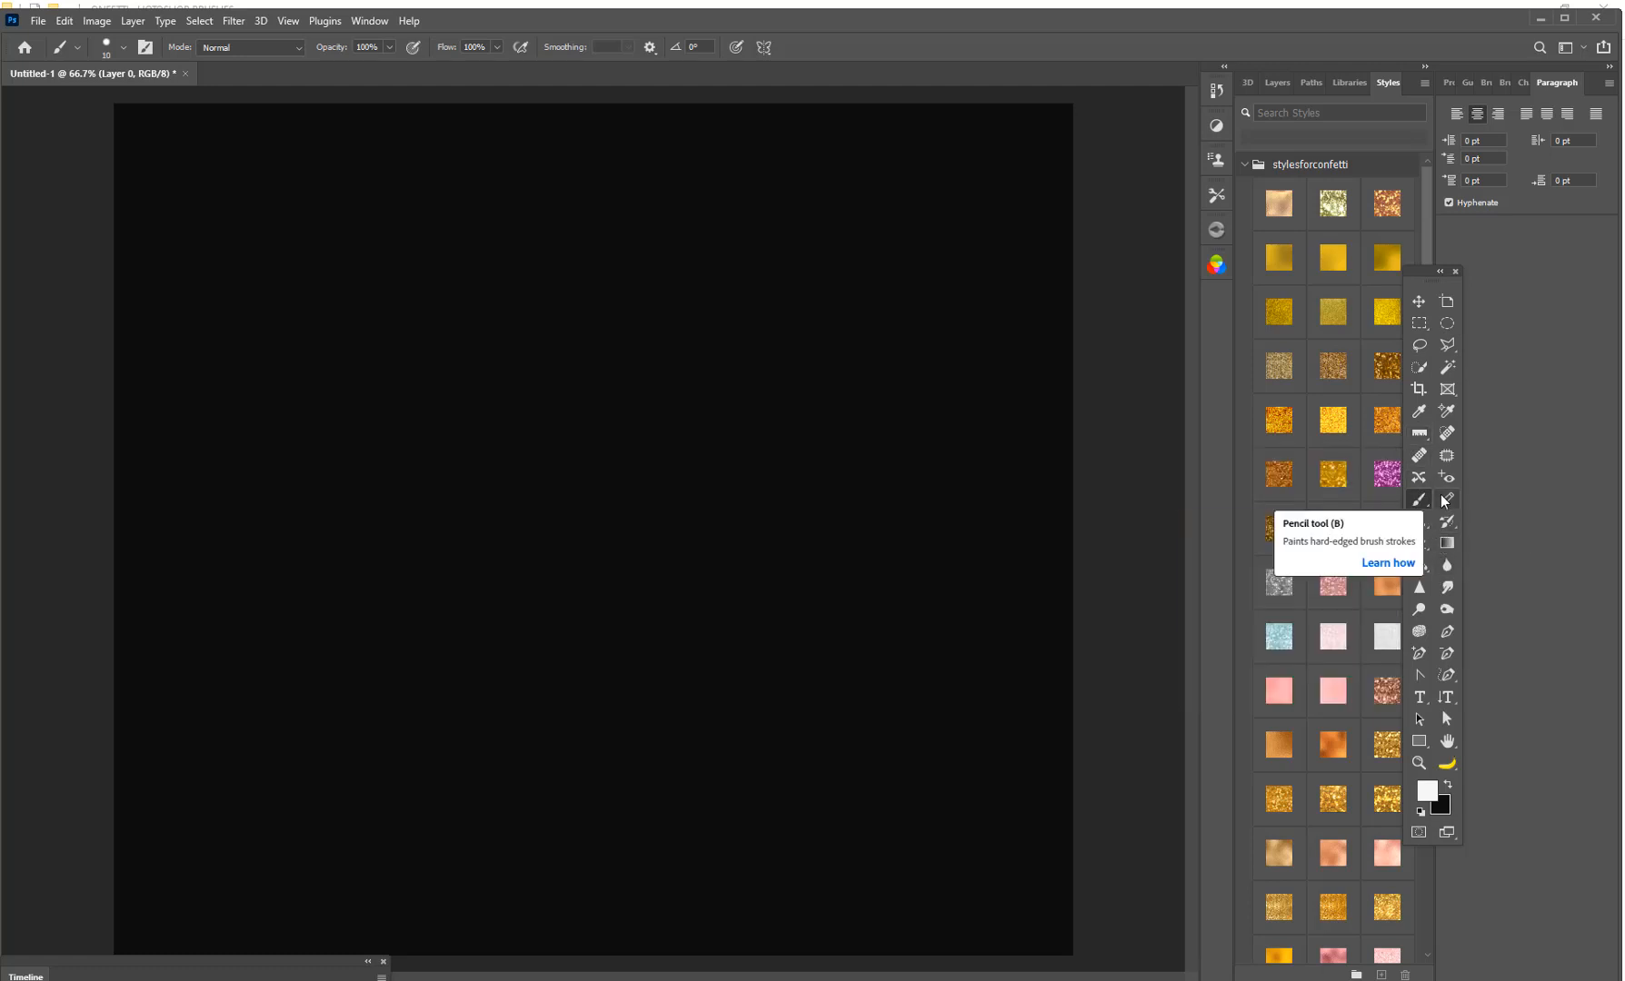
{"action": "left_click", "coordinate": [122, 49]}
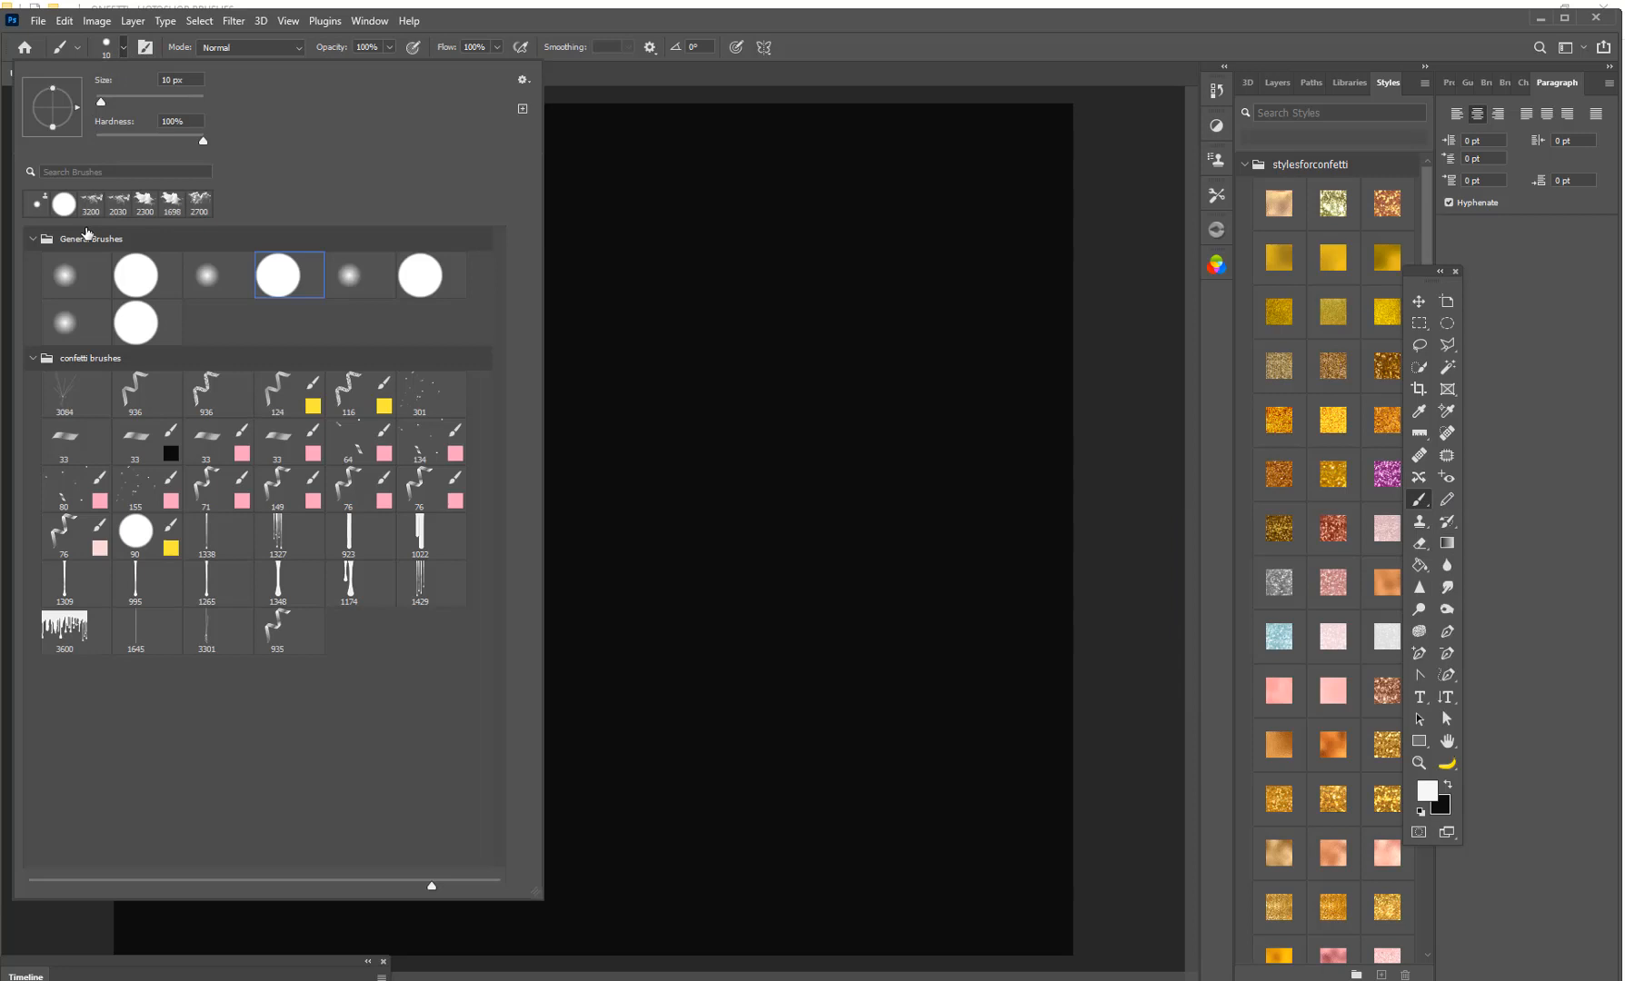
{"action": "left_click", "coordinate": [136, 398]}
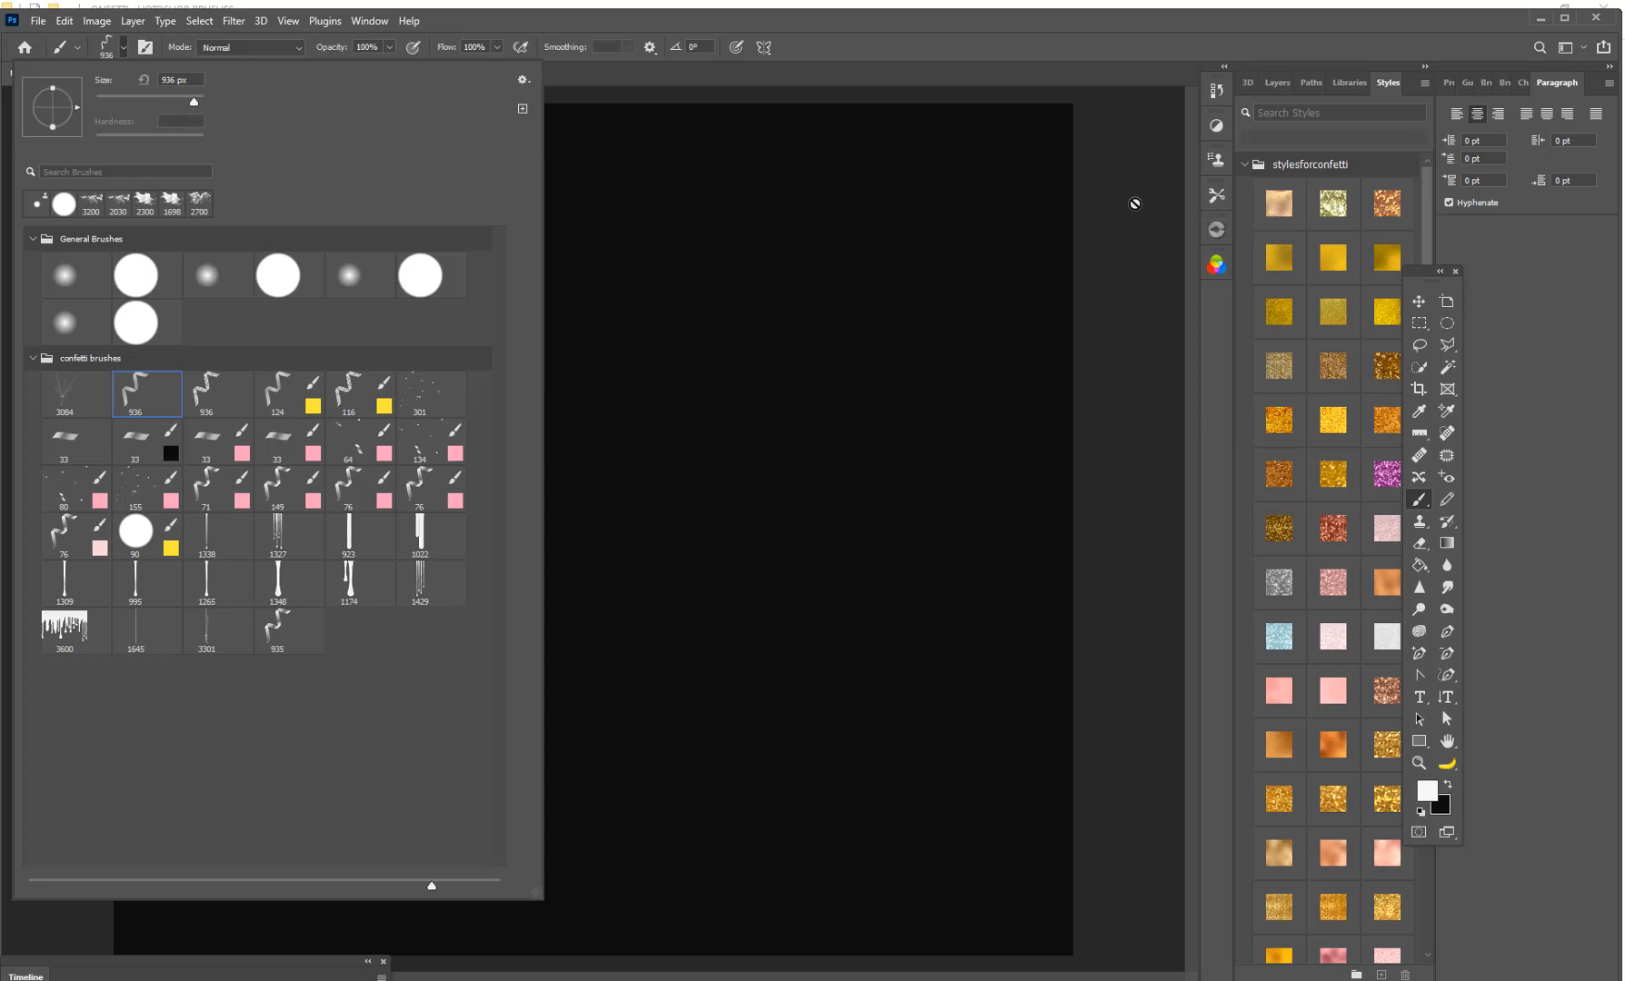
{"action": "left_click", "coordinate": [1274, 82]}
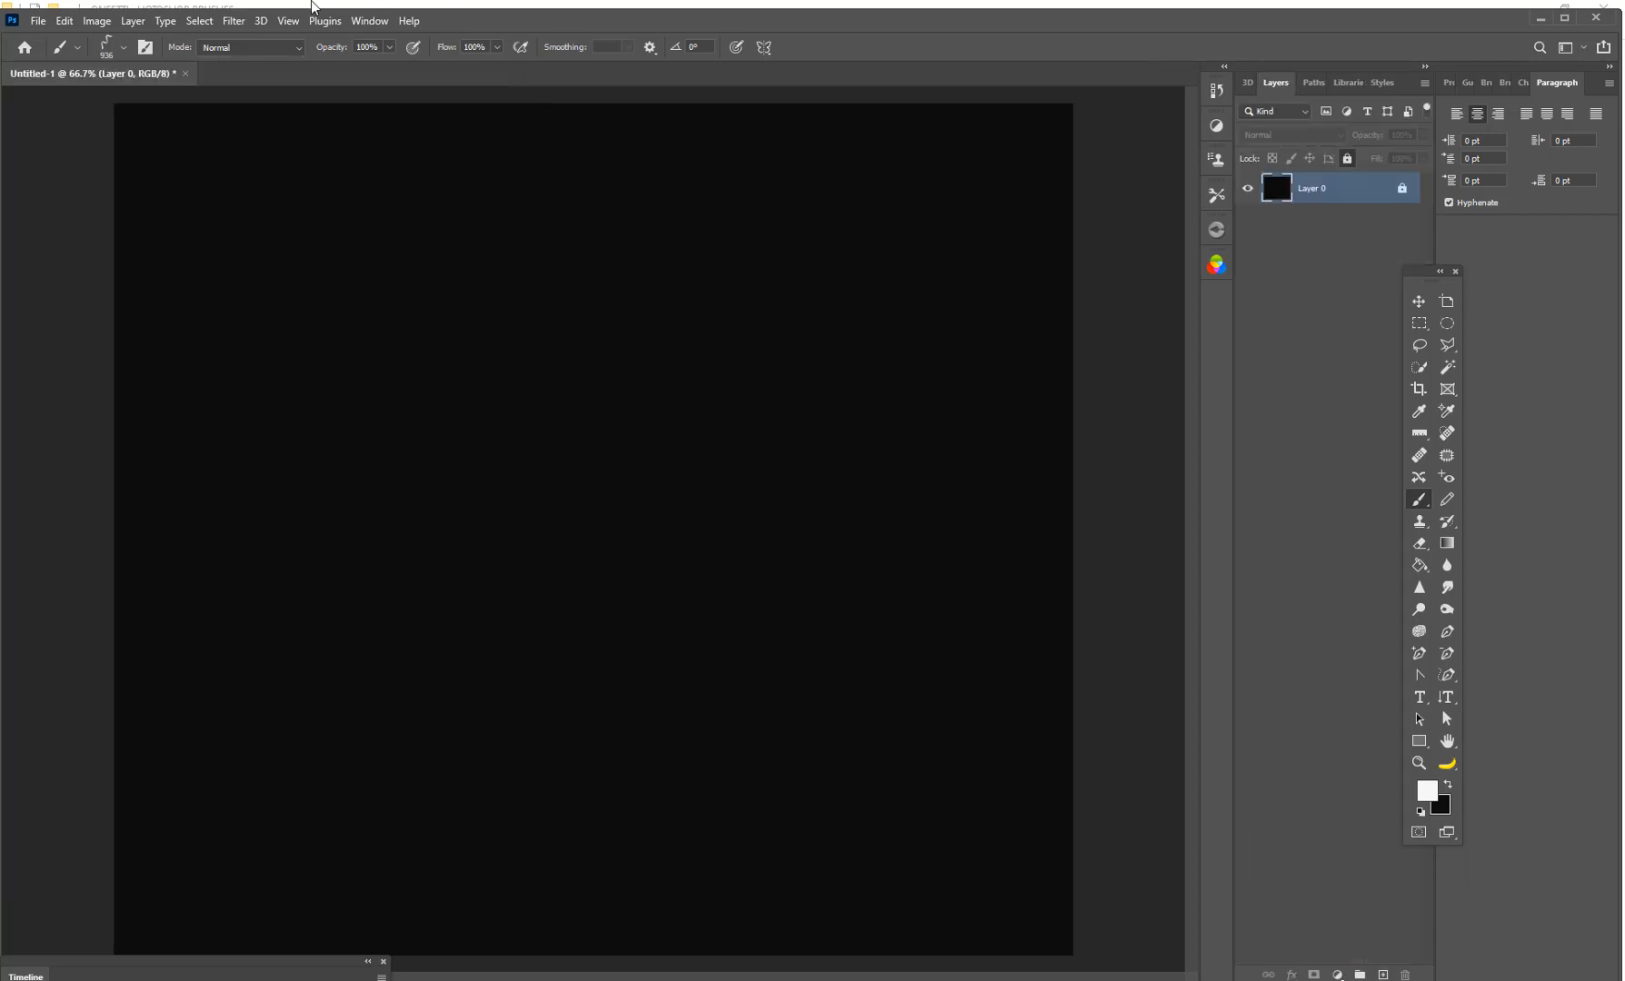
Add a new layer above Layer 0 and apply the second style in the first row of stylesforconfetti, the pale gold glitter
{"action": "left_click", "coordinate": [372, 21]}
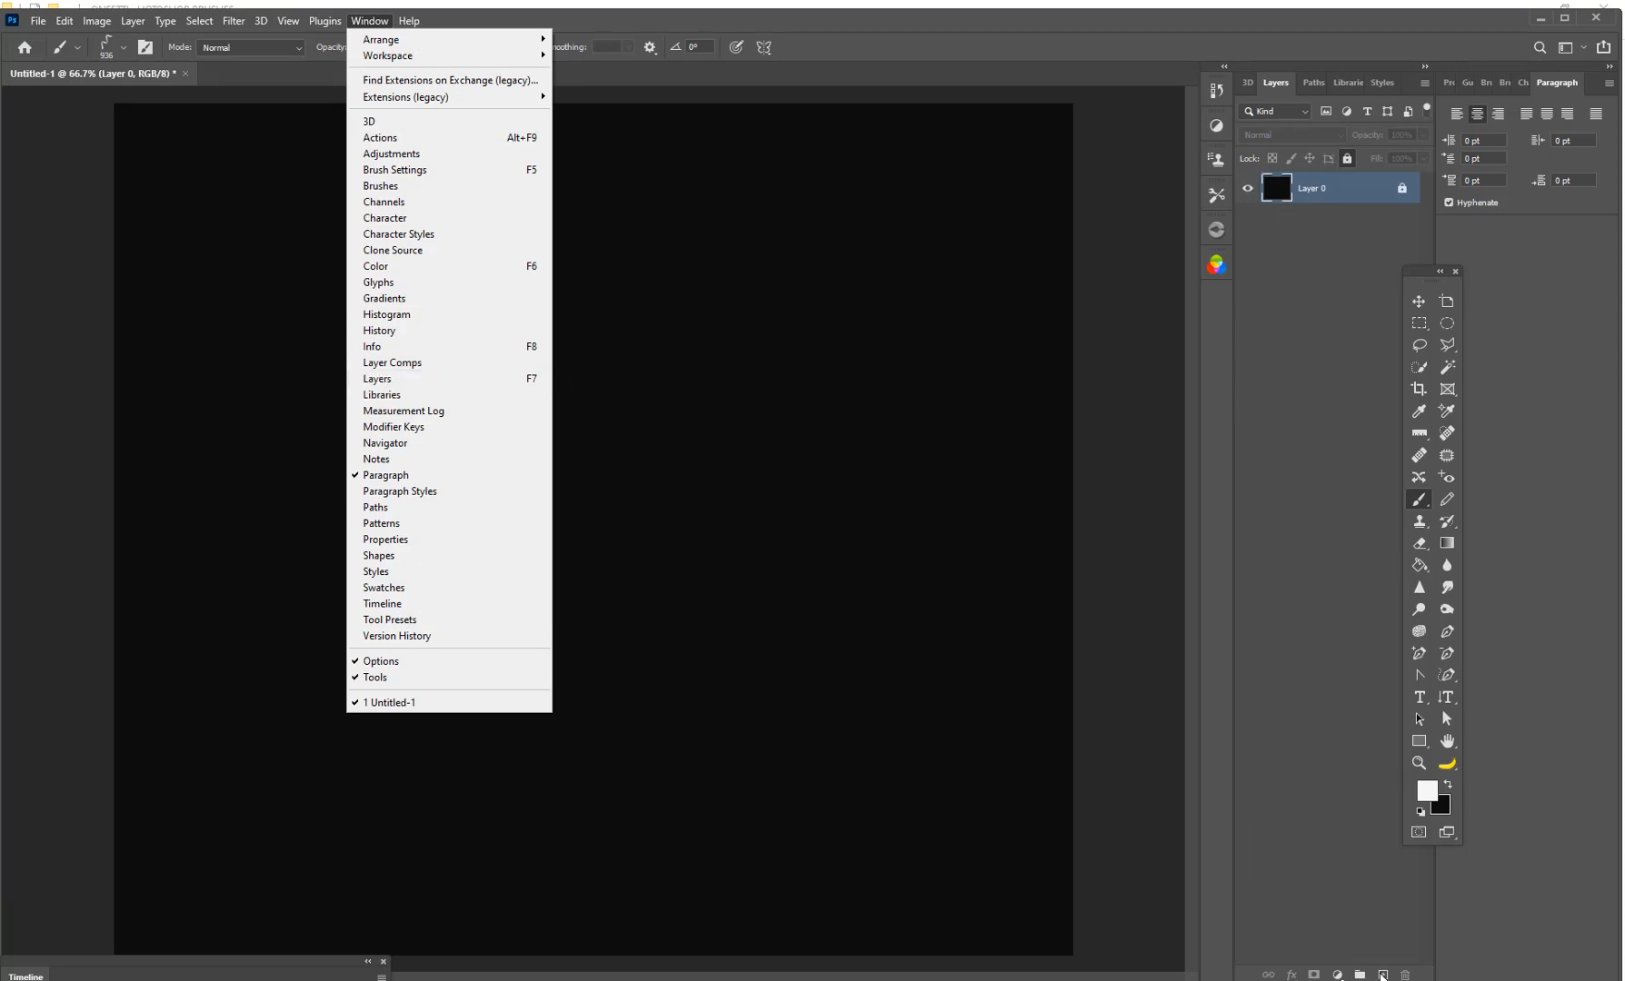
{"action": "left_click", "coordinate": [1382, 975]}
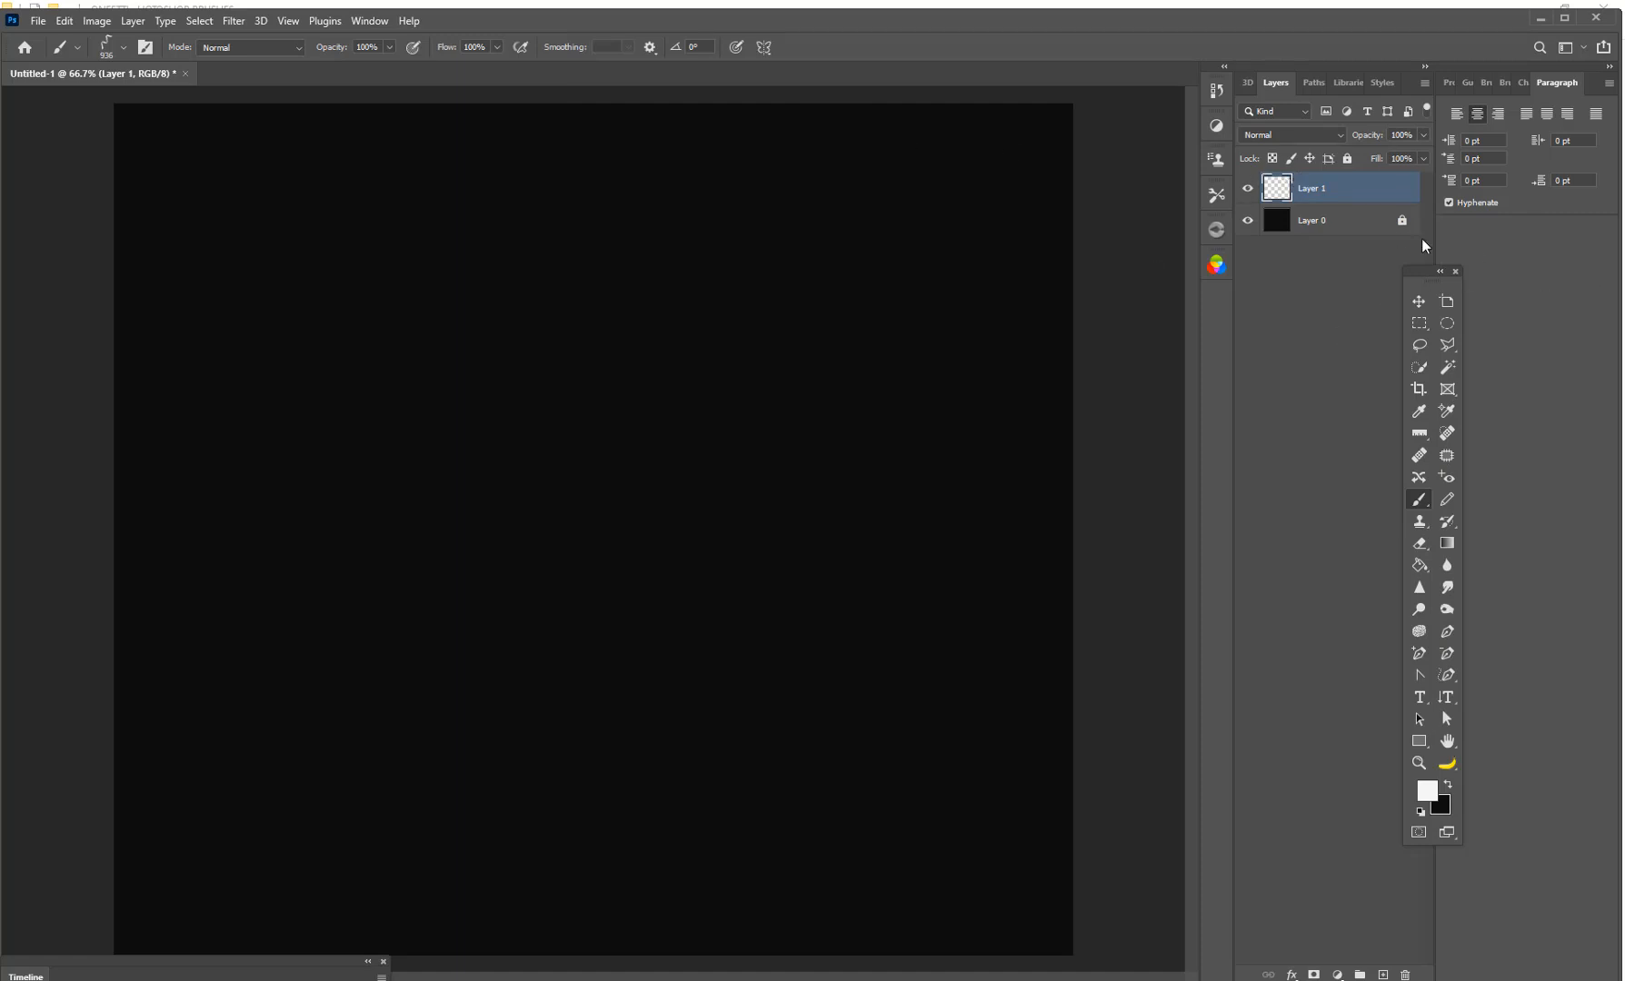
{"action": "double_click", "coordinate": [1316, 187]}
{"action": "left_click", "coordinate": [1385, 183]}
{"action": "left_click", "coordinate": [1381, 83]}
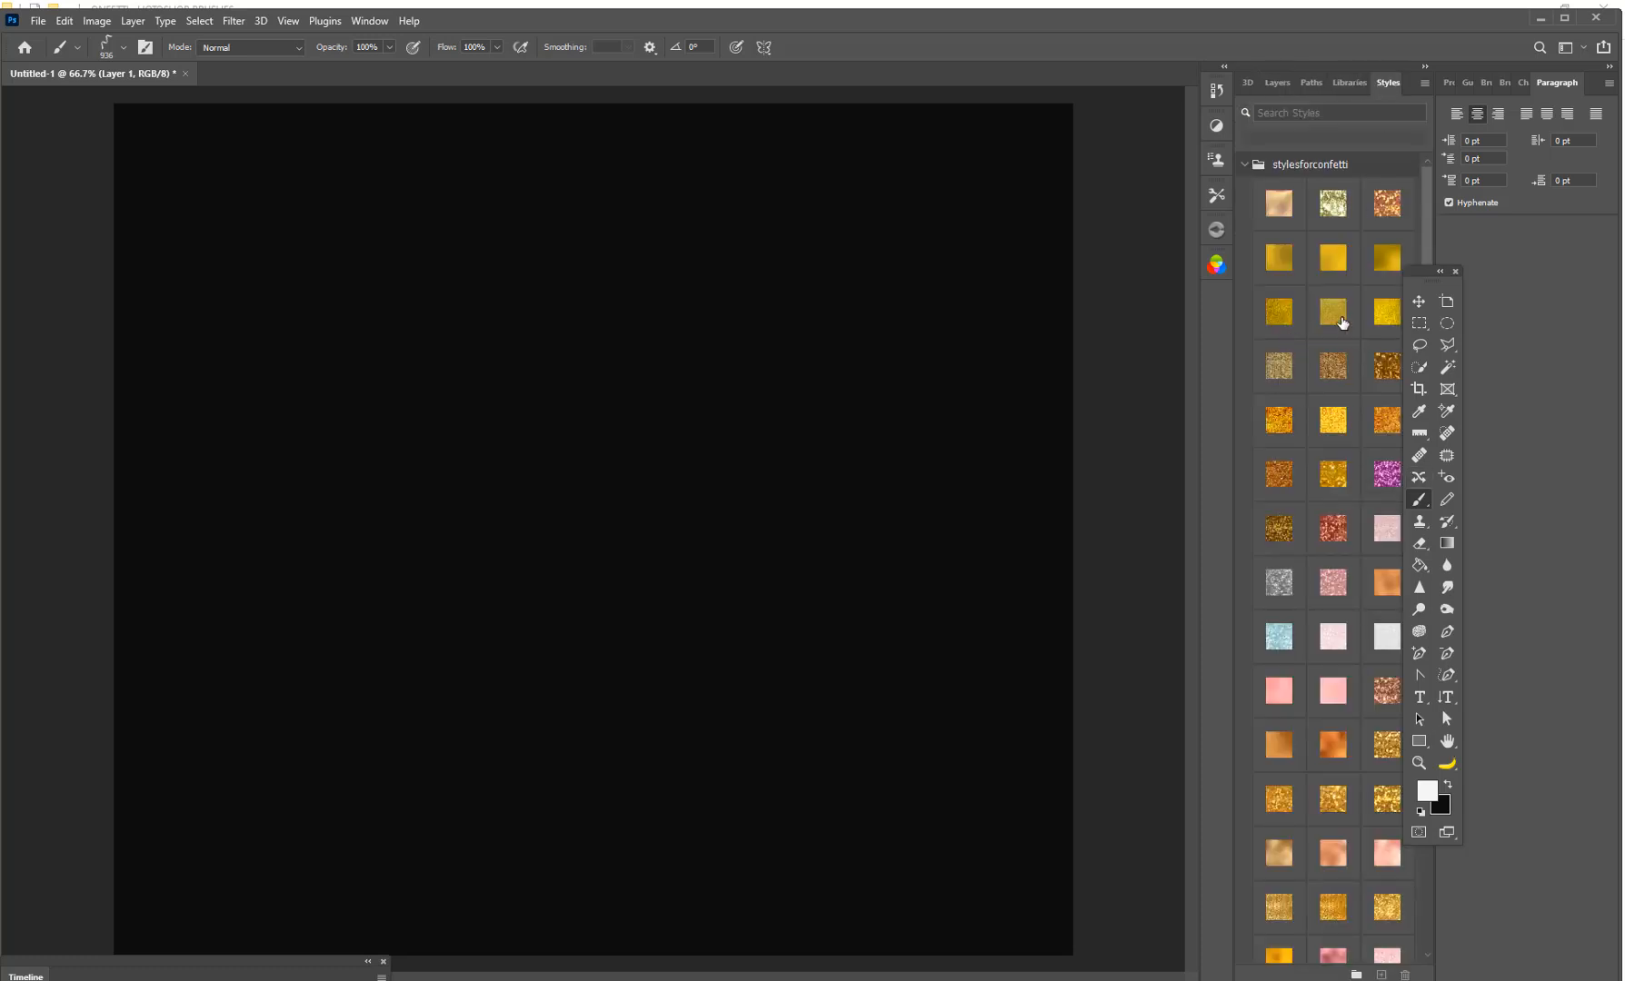
{"action": "left_click", "coordinate": [1336, 201]}
{"action": "left_click", "coordinate": [1273, 83]}
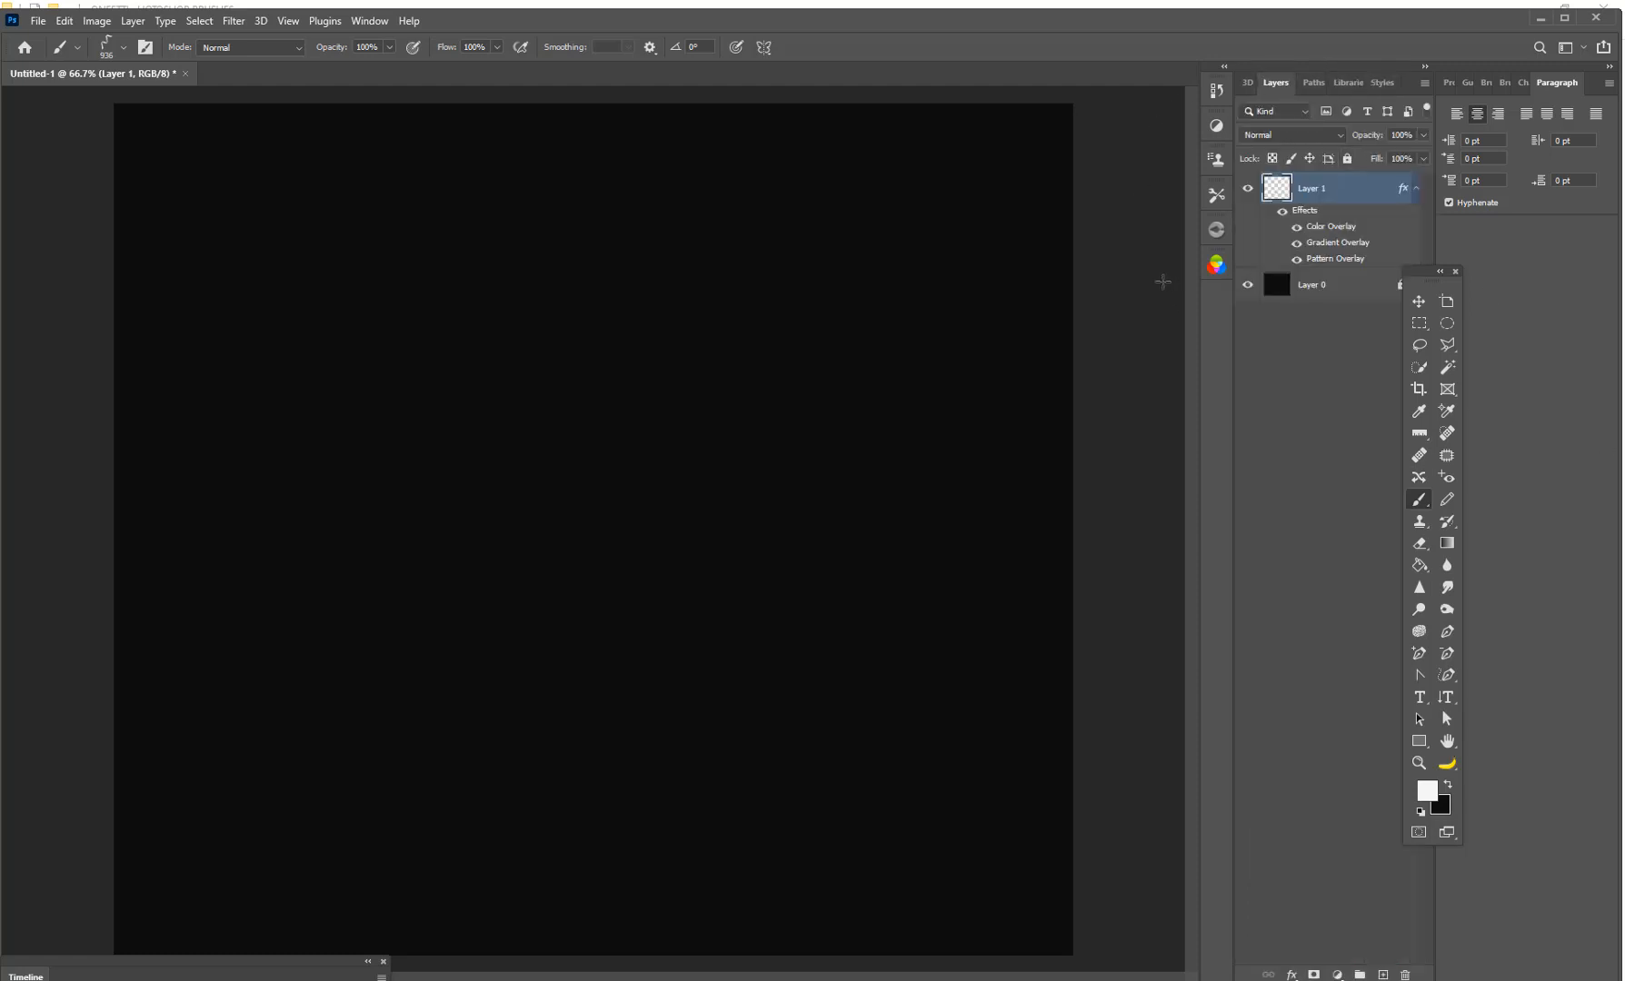
Try a freehand stroke with the 936 px ribbon brush on Layer 1 and undo it
{"action": "left_click", "coordinate": [124, 47]}
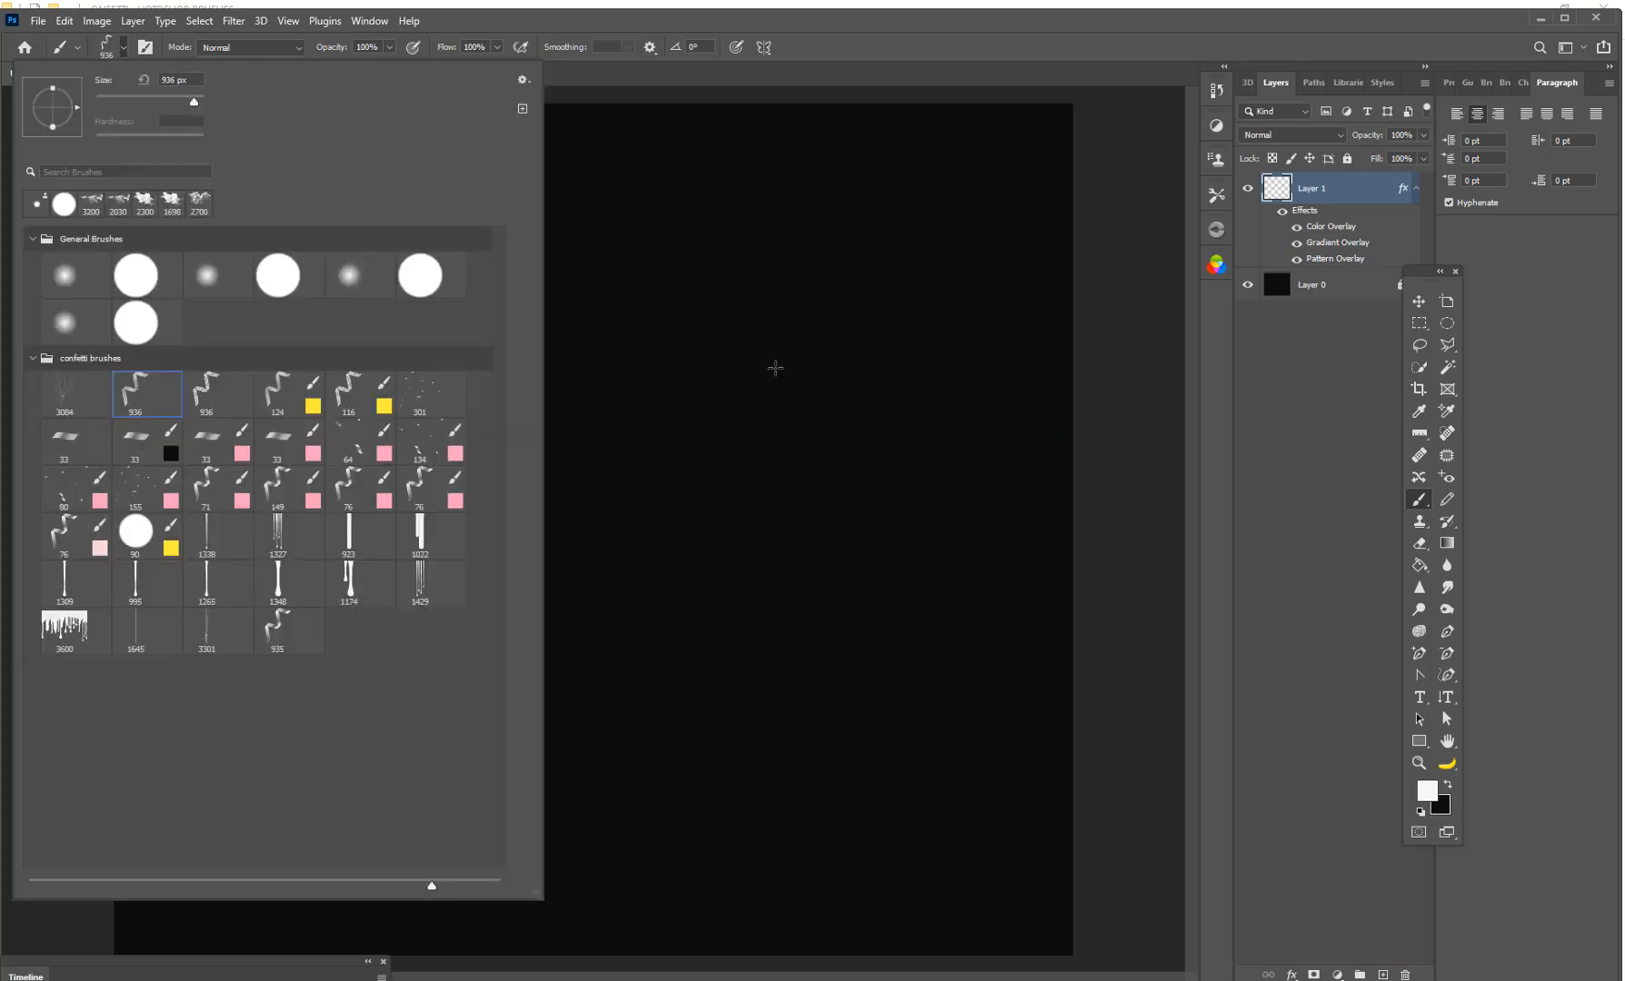
{"action": "mouse_move", "coordinate": [837, 449]}
{"action": "left_mouse_down"}
{"action": "mouse_move", "coordinate": [867, 380]}
{"action": "mouse_move", "coordinate": [771, 266]}
{"action": "mouse_move", "coordinate": [709, 262]}
{"action": "left_mouse_up"}
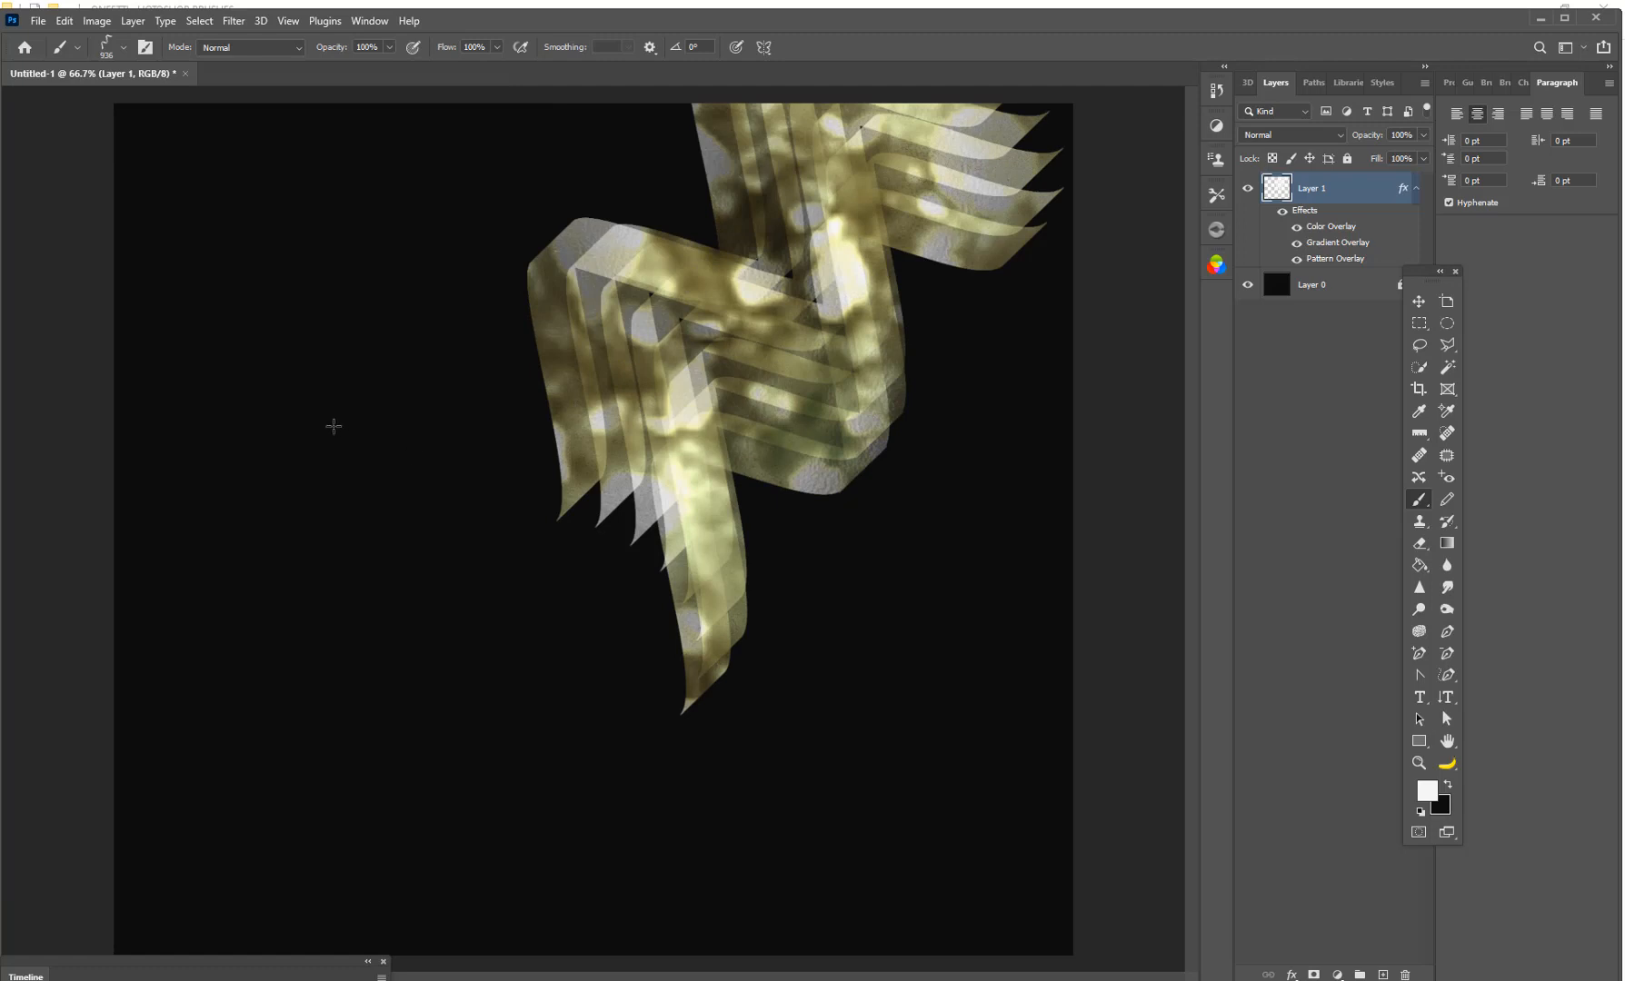
{"action": "key", "text": "ctrl+z"}
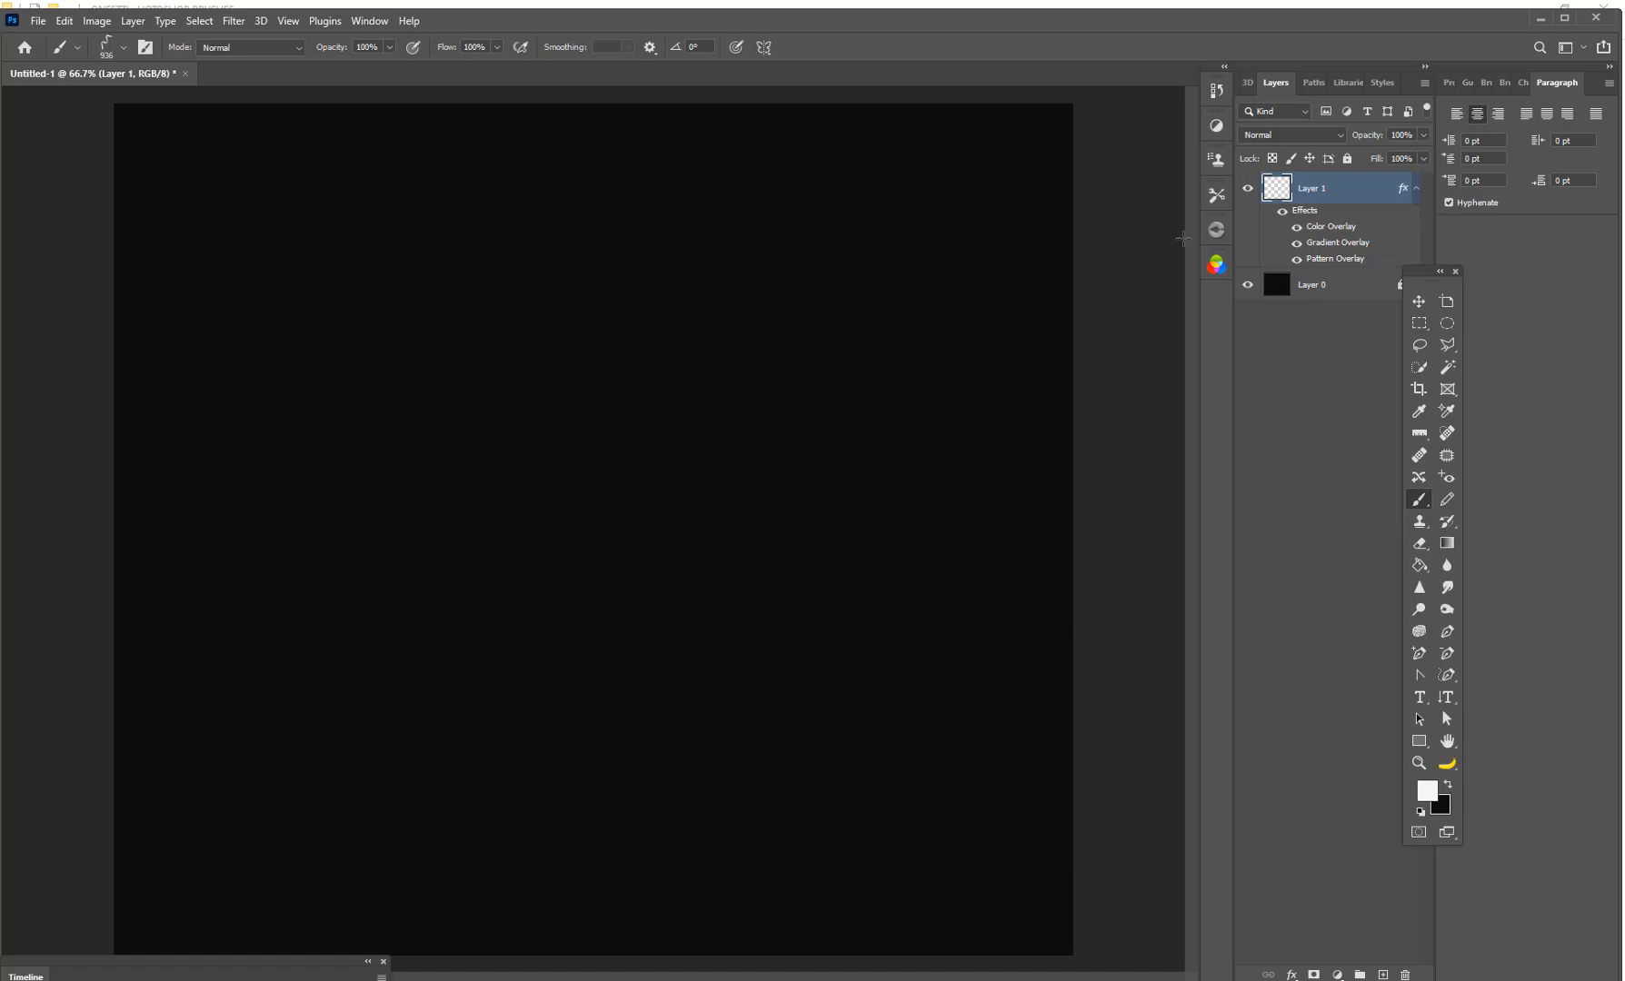
Reduce the ribbon brush's size to about 78 px, try a short stroke and undo it
{"action": "left_click", "coordinate": [114, 47]}
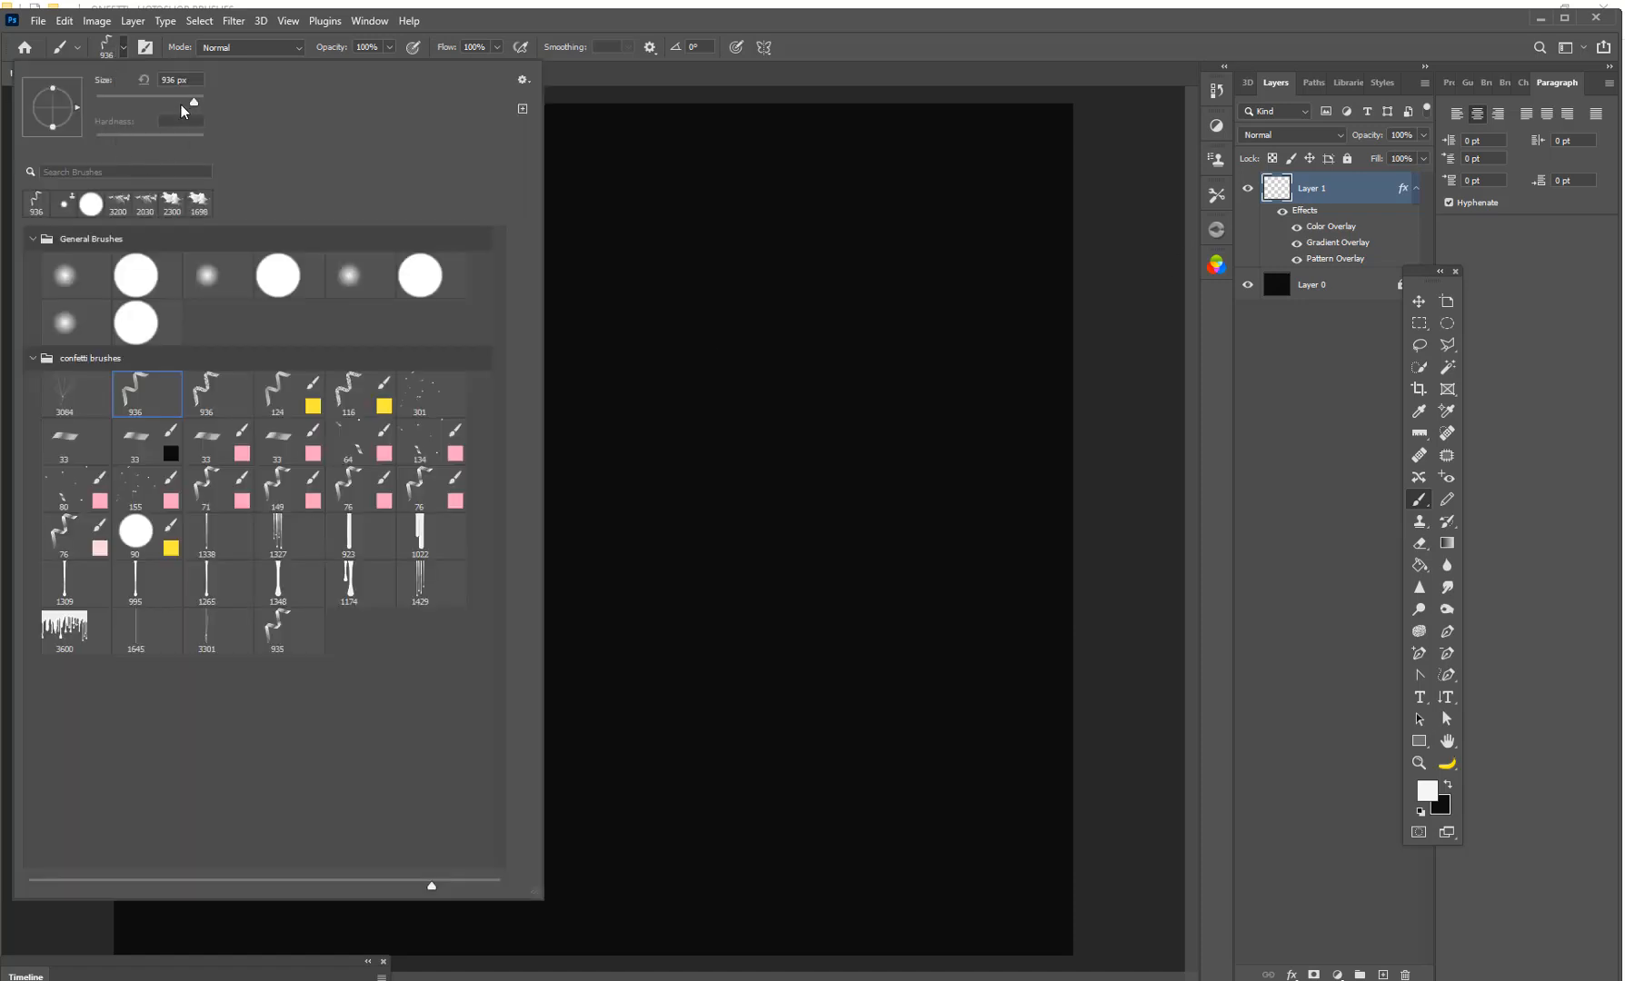
{"action": "left_click_drag", "start_coordinate": [181, 106], "coordinate": [139, 101]}
{"action": "mouse_move", "coordinate": [765, 315]}
{"action": "left_mouse_down"}
{"action": "mouse_move", "coordinate": [817, 428]}
{"action": "mouse_move", "coordinate": [636, 523]}
{"action": "left_mouse_up"}
{"action": "key", "text": "ctrl+z"}
Try stamping five separate small ribbons across the middle of the canvas, and undo all of them
{"action": "left_click", "coordinate": [552, 414]}
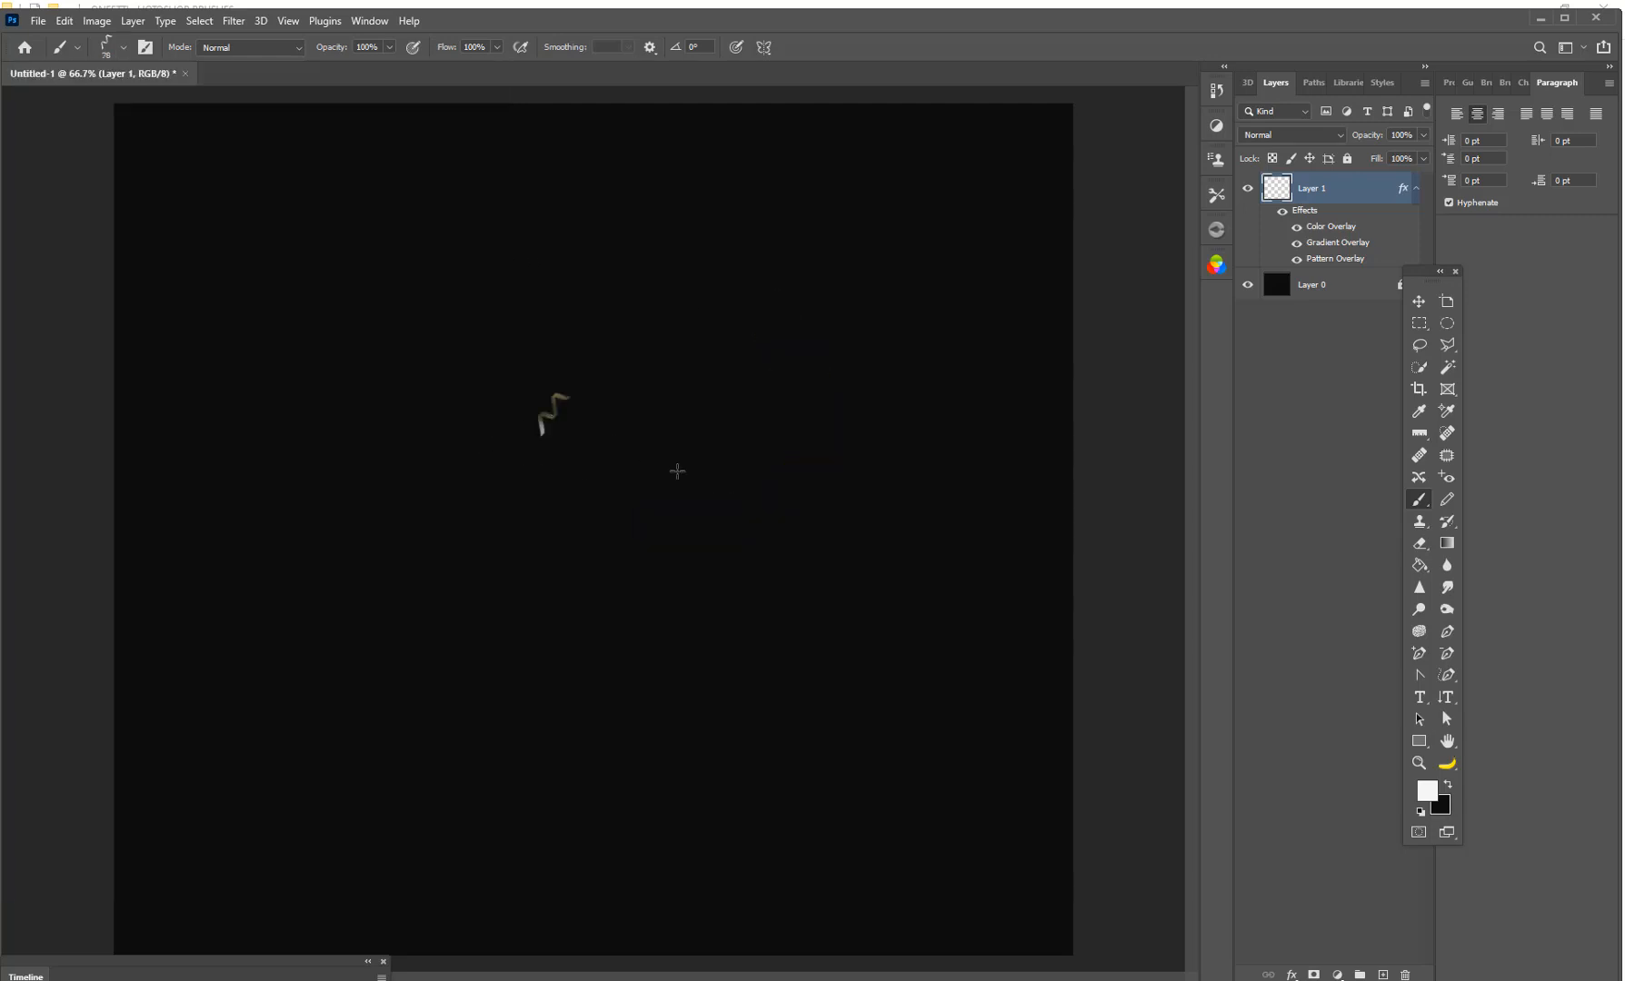
{"action": "left_click", "coordinate": [674, 470]}
{"action": "left_click", "coordinate": [573, 534]}
{"action": "left_click", "coordinate": [377, 559]}
{"action": "left_click", "coordinate": [301, 481]}
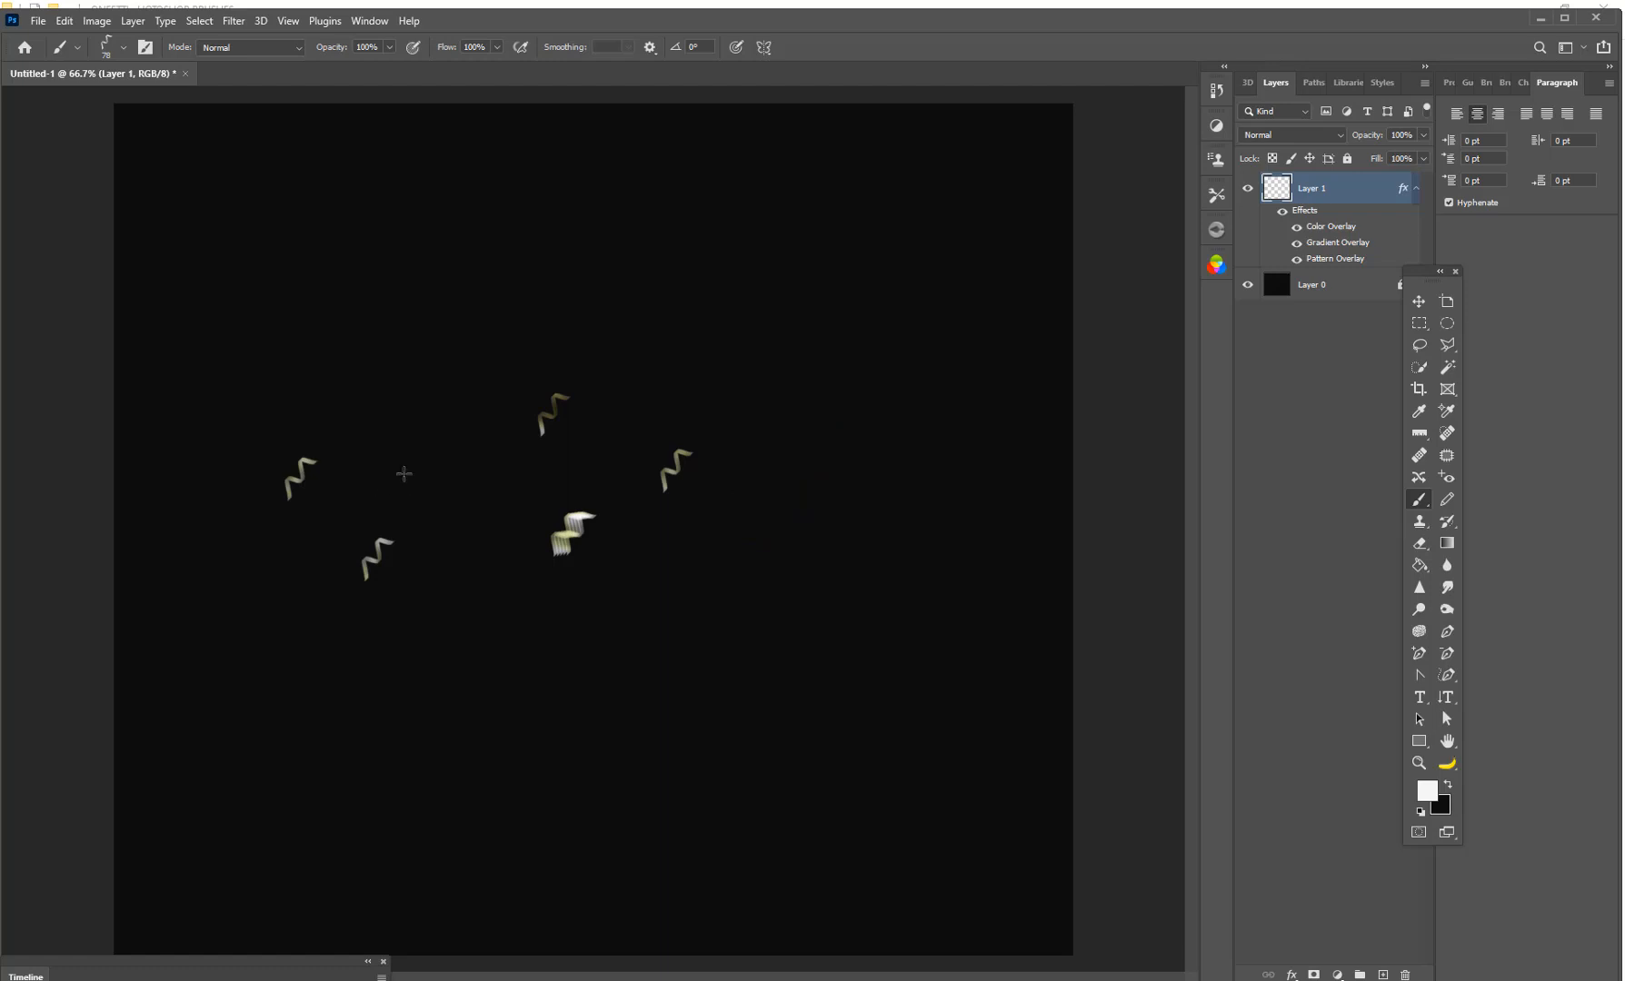
{"action": "key", "text": "ctrl+z"}
{"action": "key", "text": "ctrl+z"}
{"action": "key", "text": "ctrl+z"}
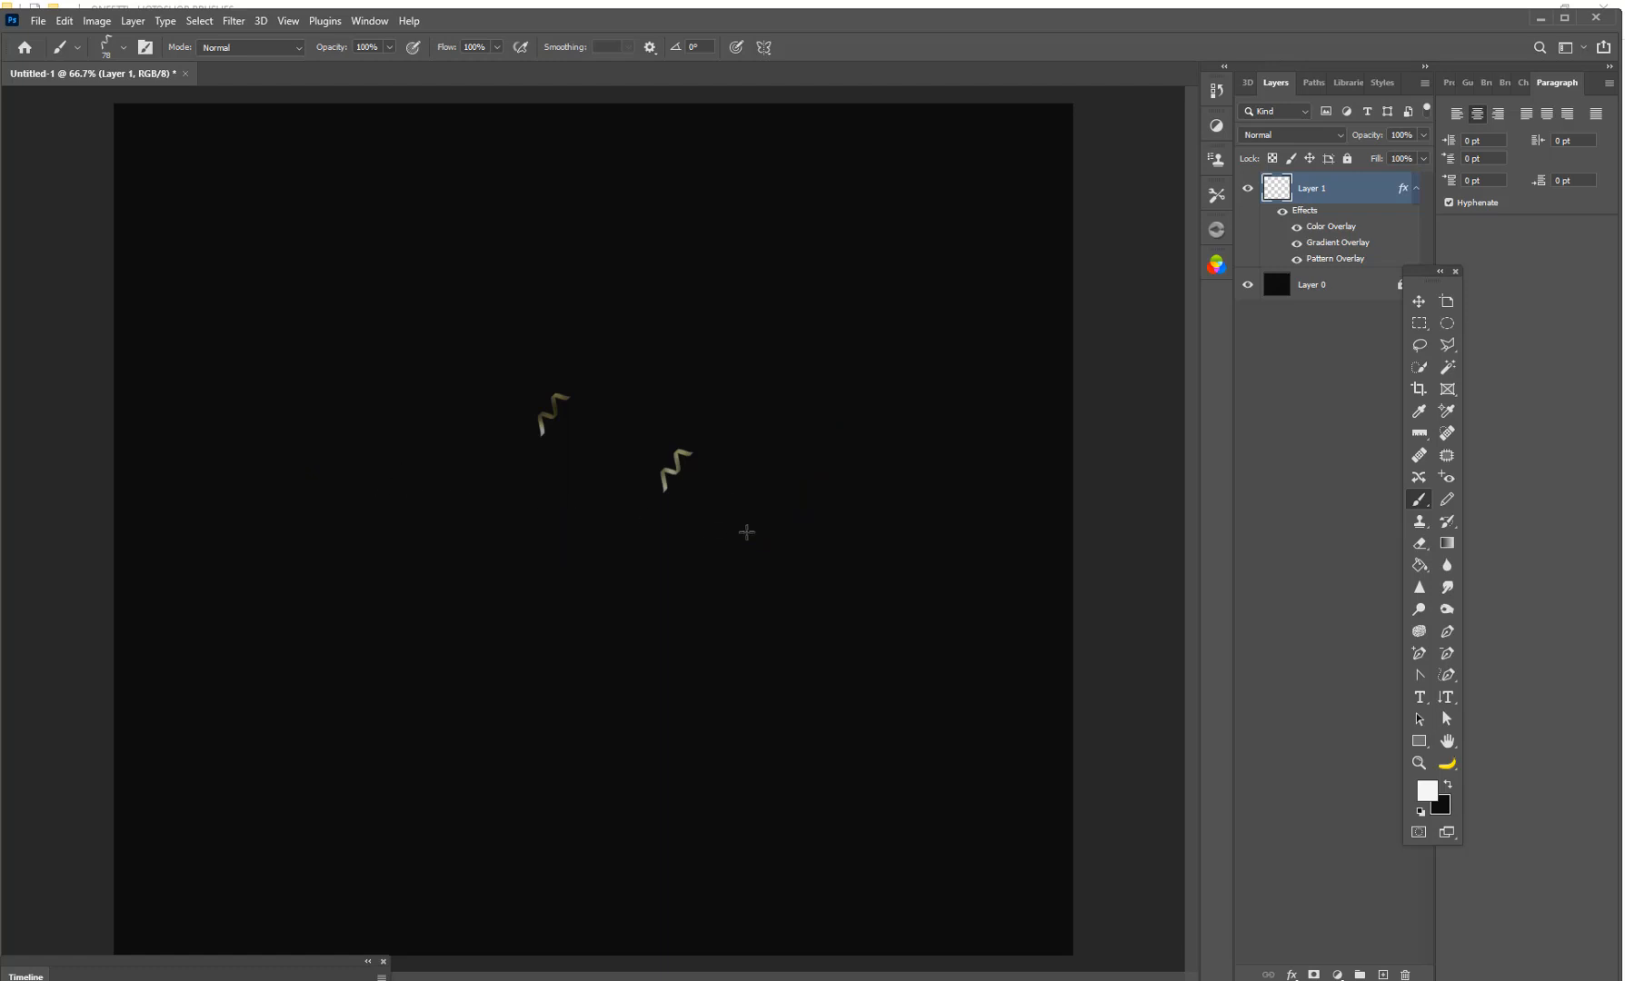
{"action": "key", "text": "ctrl+z"}
{"action": "key", "text": "ctrl+z"}
Detach Layers as a floating panel beside Styles and set Layer 1's Pattern Overlay scale to 100%
{"action": "left_click_drag", "start_coordinate": [1272, 80], "coordinate": [1060, 64]}
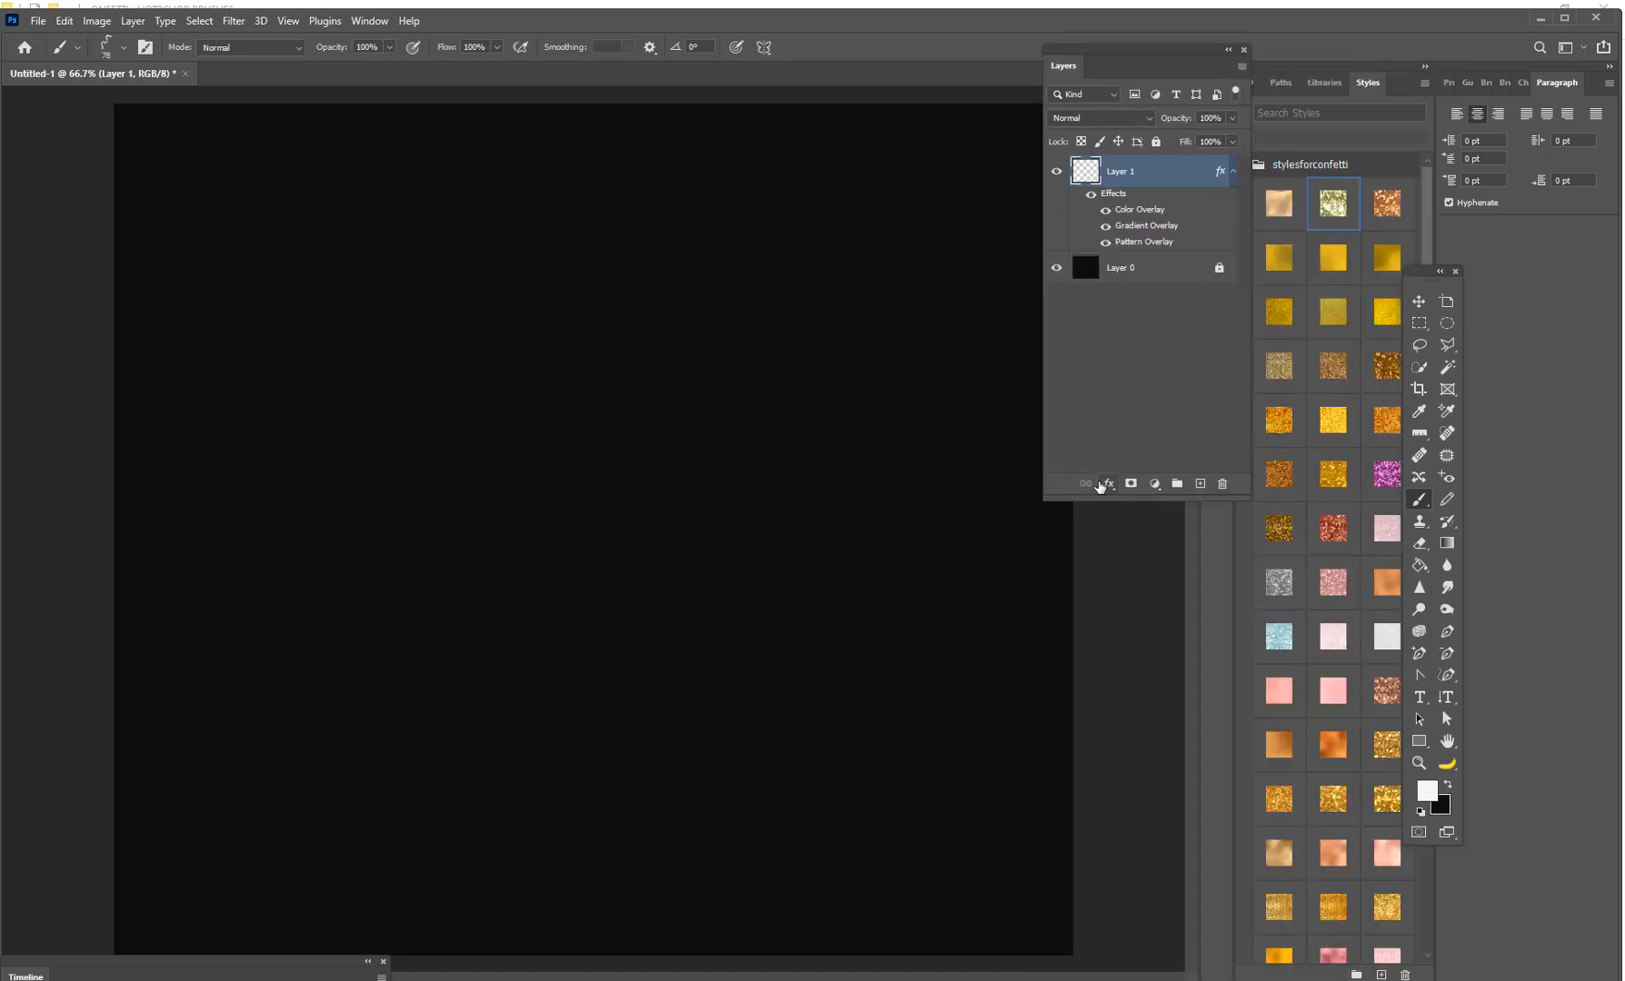
{"action": "left_click", "coordinate": [1107, 484]}
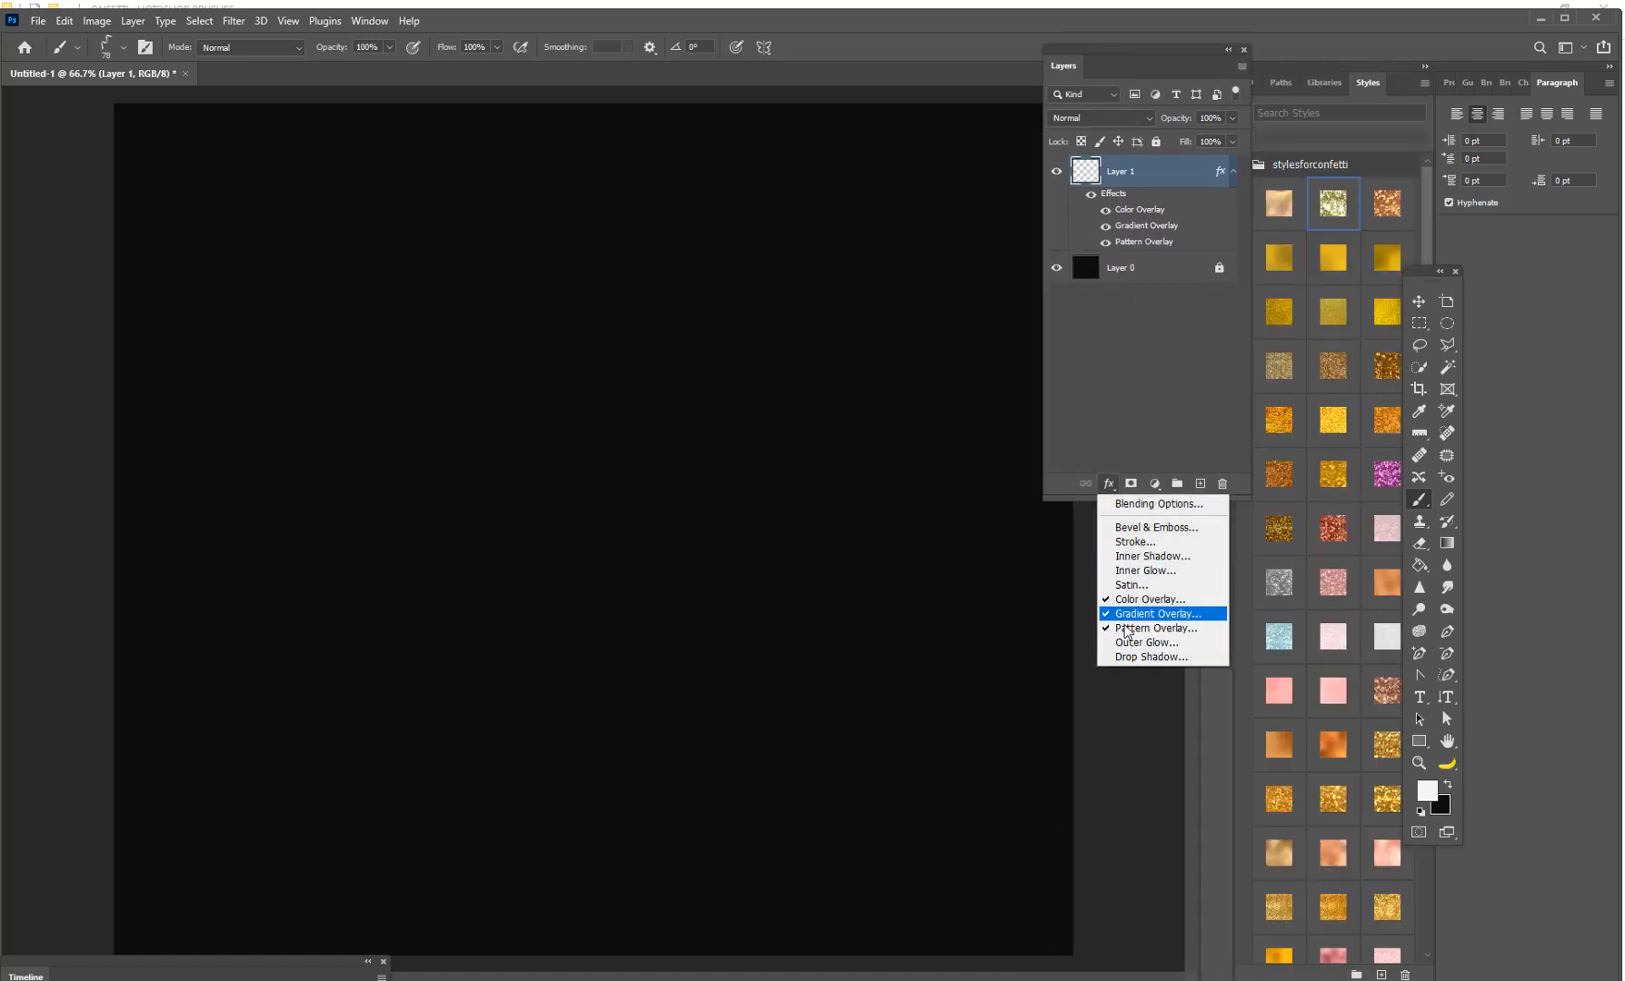
{"action": "left_click", "coordinate": [1112, 627]}
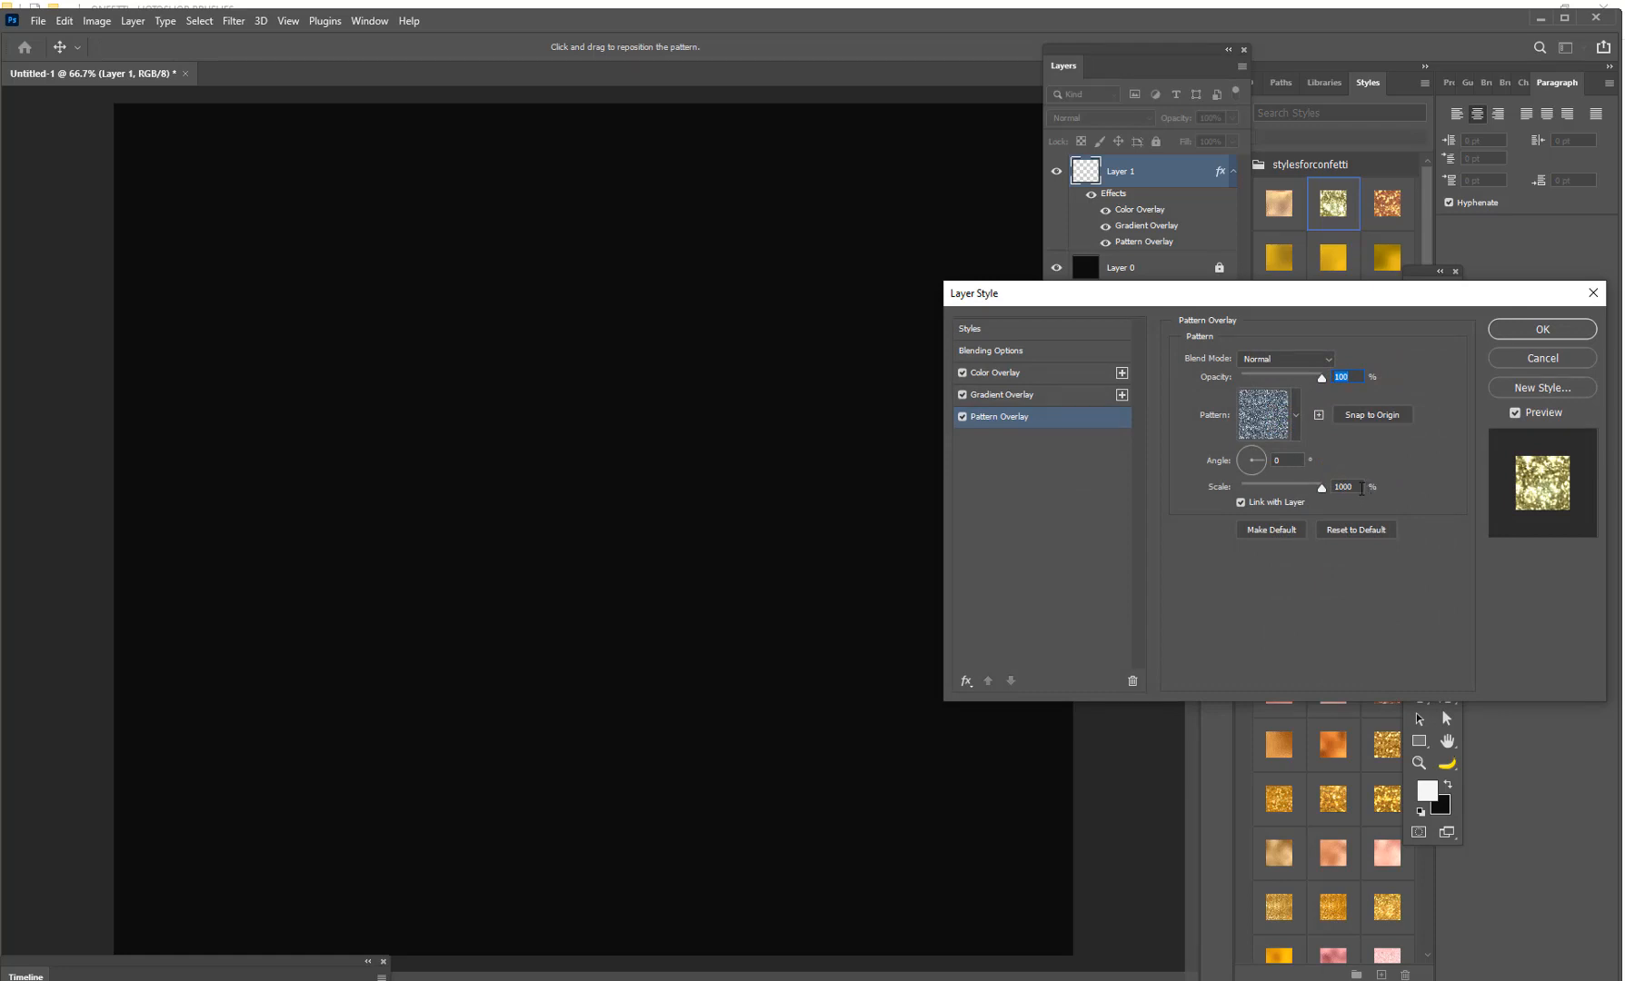
{"action": "double_click", "coordinate": [1361, 491]}
{"action": "type", "text": "100"}
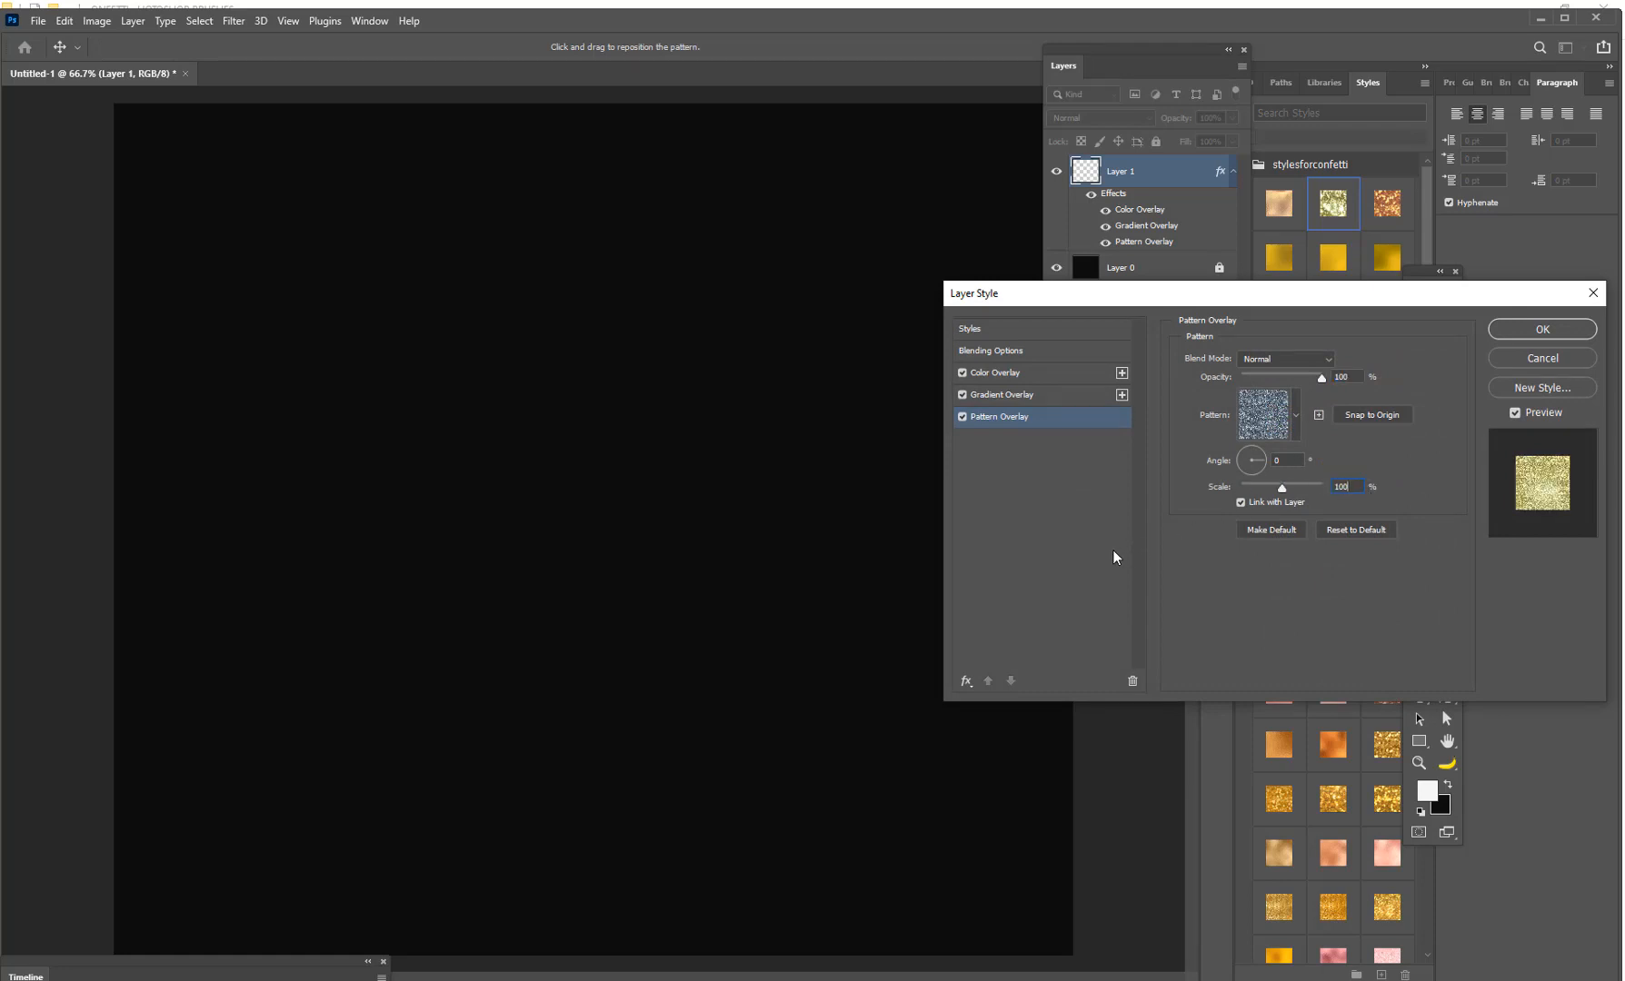
{"action": "left_click", "coordinate": [1523, 331]}
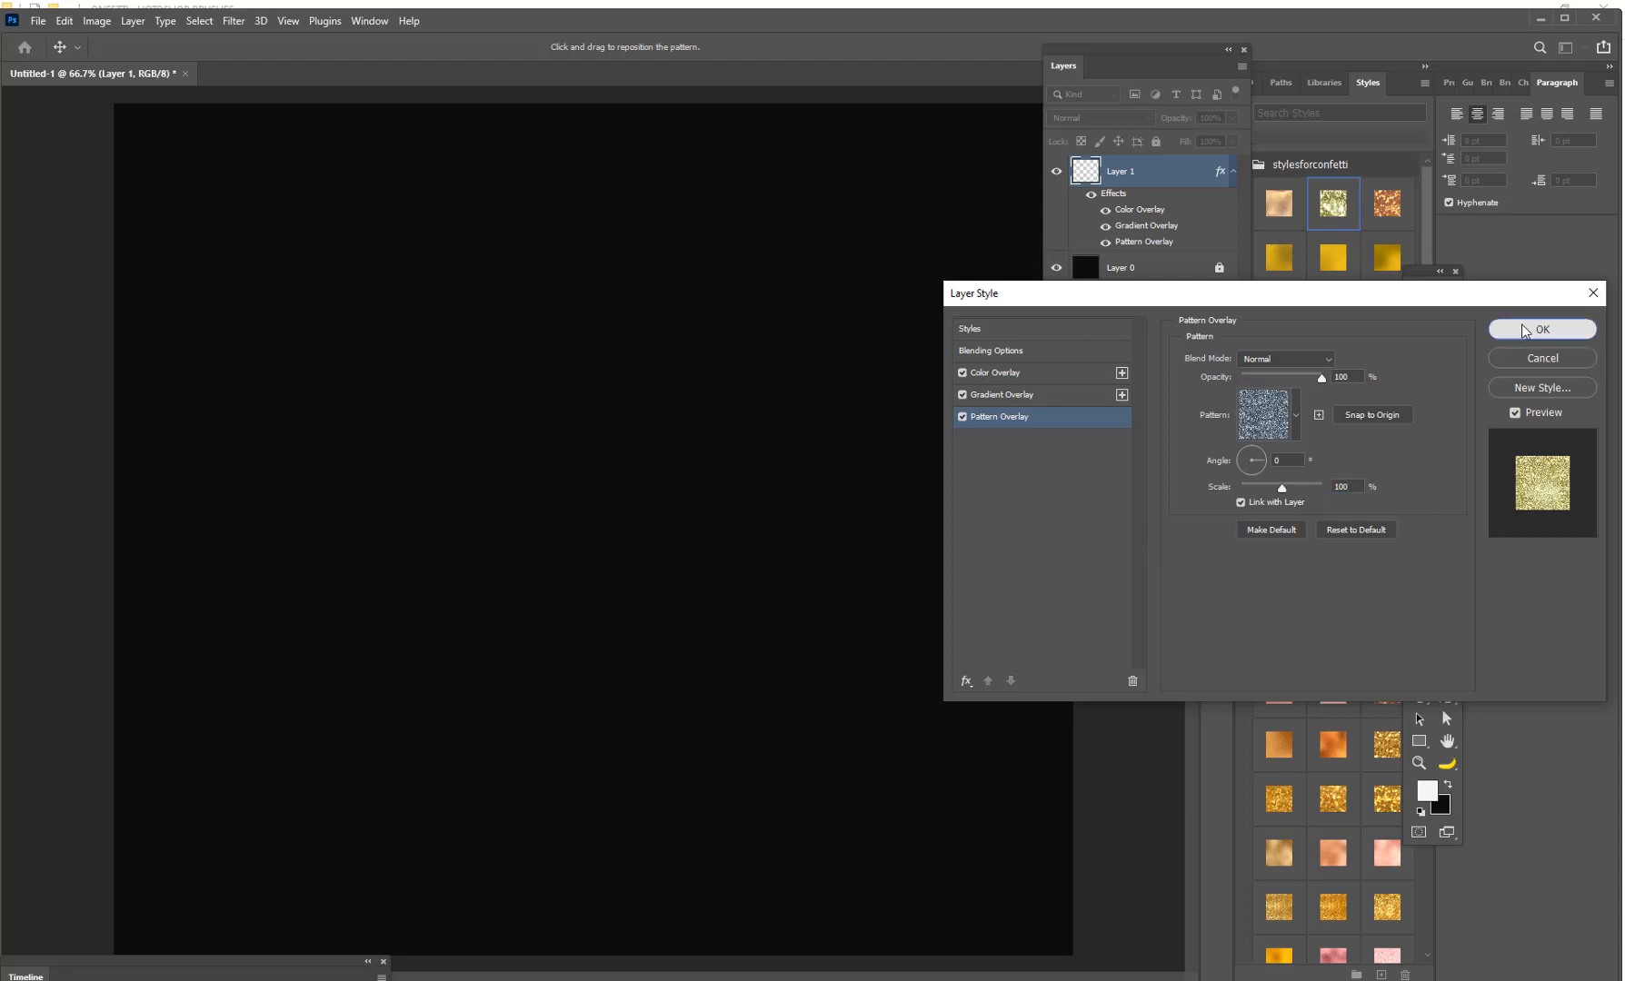
Try two ribbon stamps in the upper part of the canvas to test the pattern scale, and undo both
{"action": "left_click", "coordinate": [352, 255]}
{"action": "left_click", "coordinate": [475, 373]}
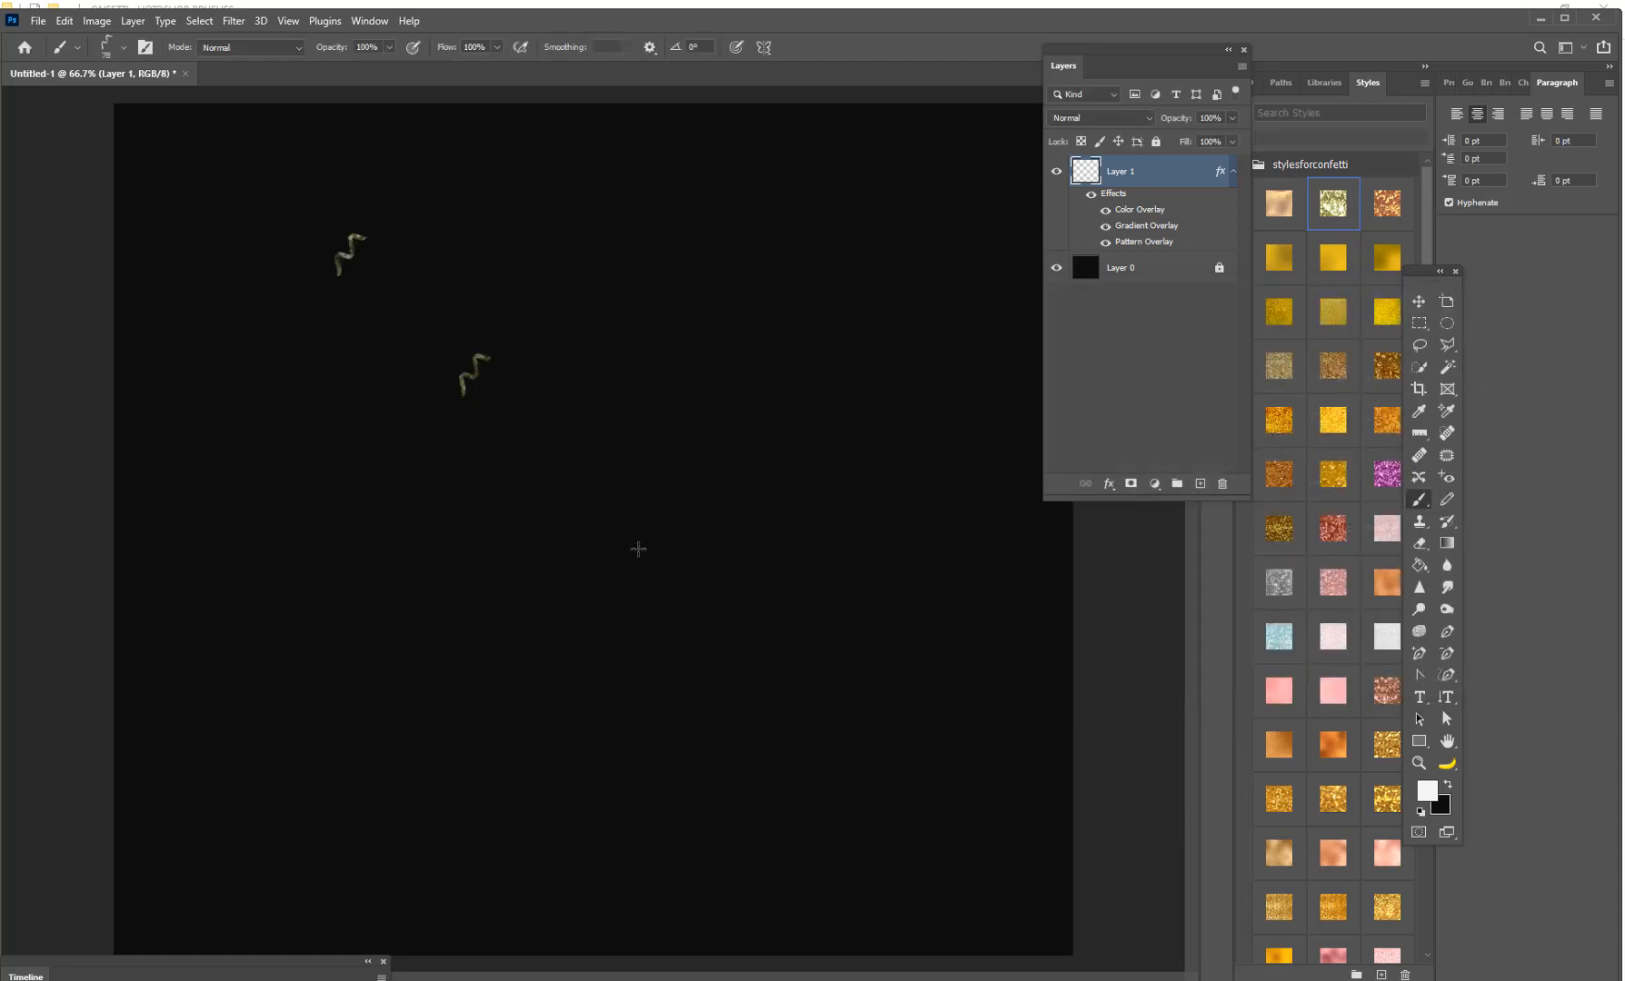
{"action": "key", "text": "ctrl+z"}
{"action": "key", "text": "ctrl+z"}
Set Layer 1's Pattern Overlay scale to 50% and snap the pattern to the origin
{"action": "left_click", "coordinate": [1108, 483]}
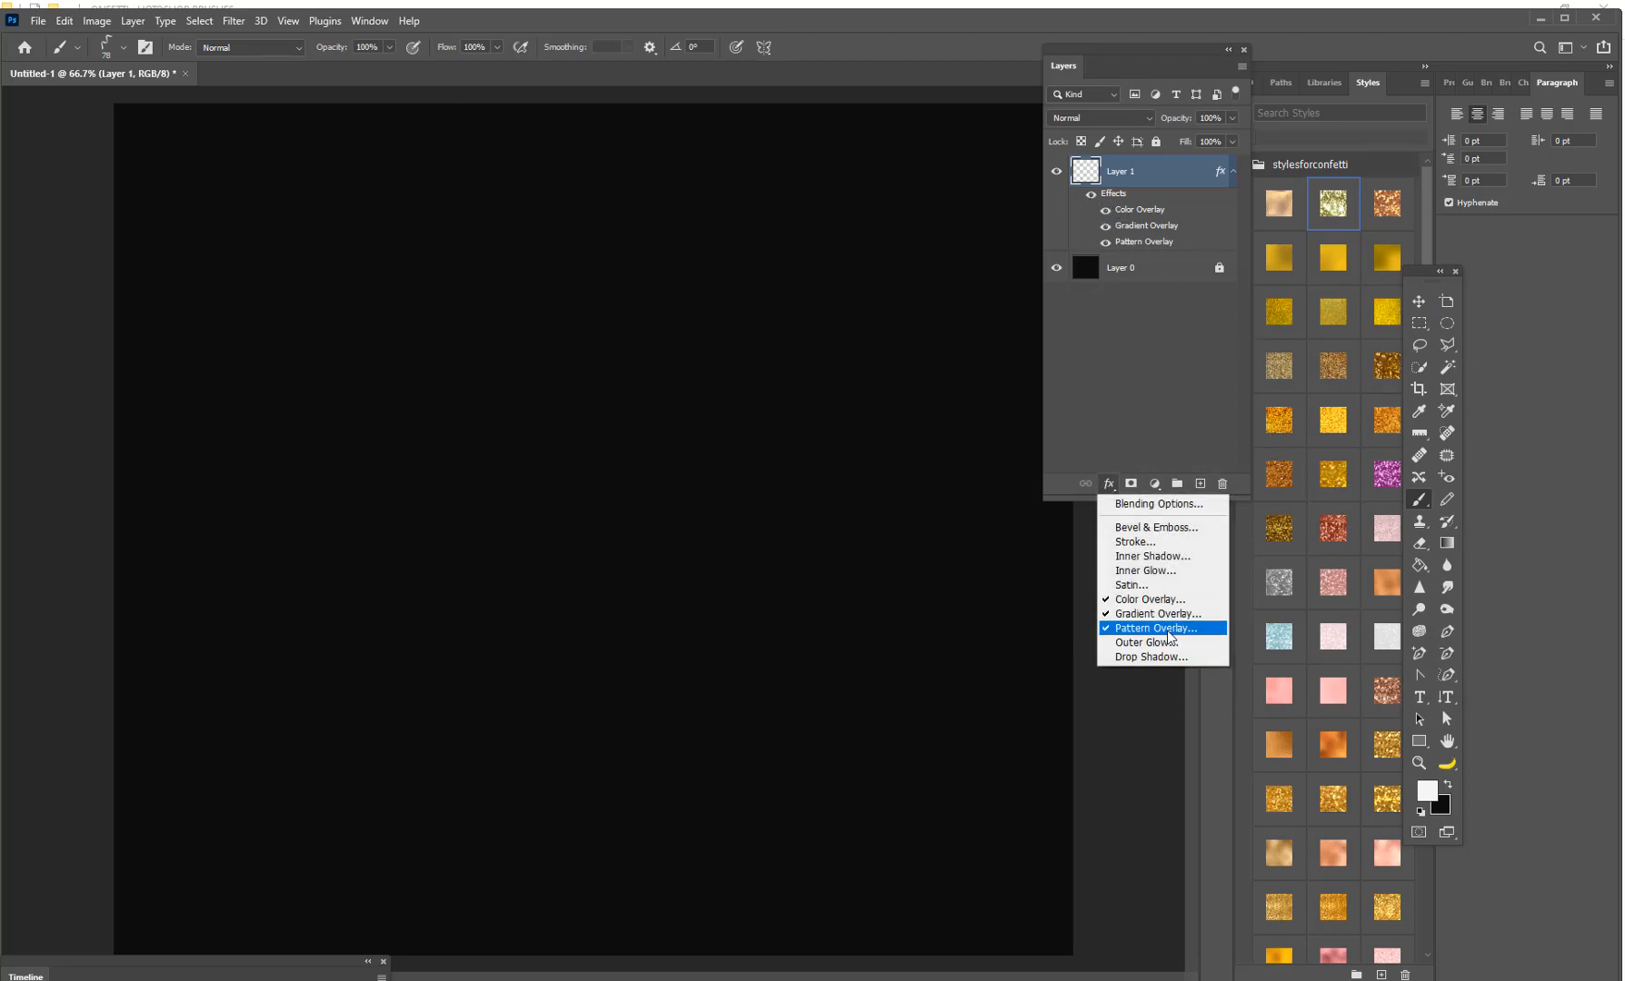
{"action": "left_click", "coordinate": [1170, 628]}
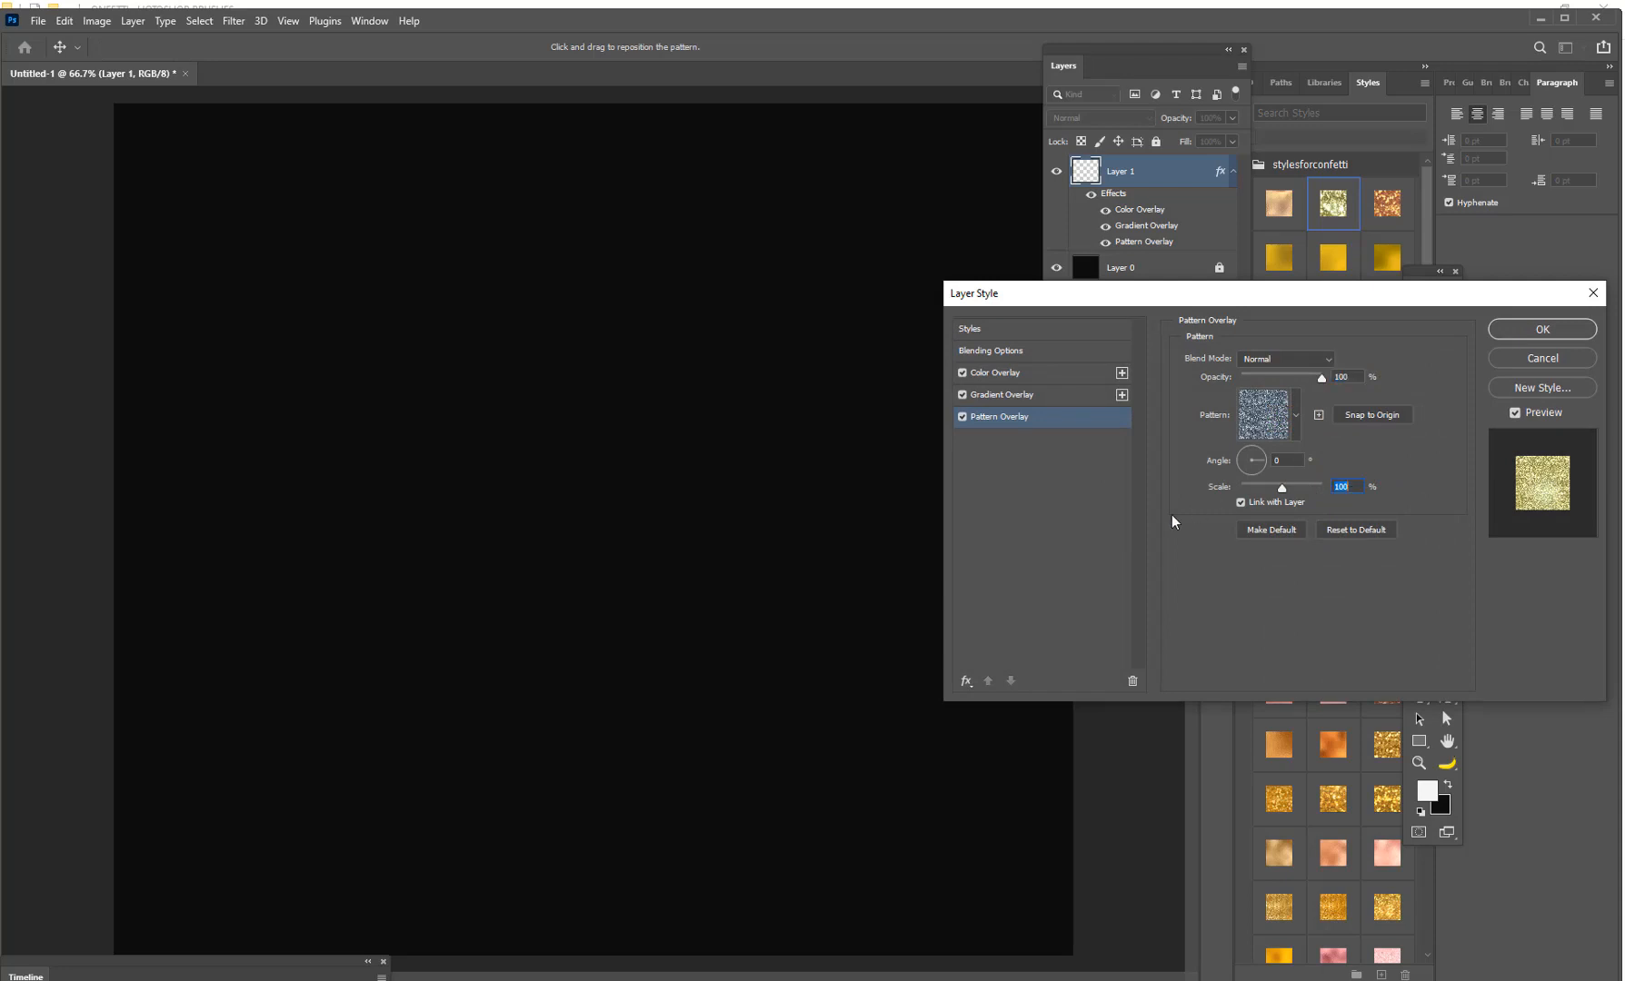
{"action": "type", "text": "50"}
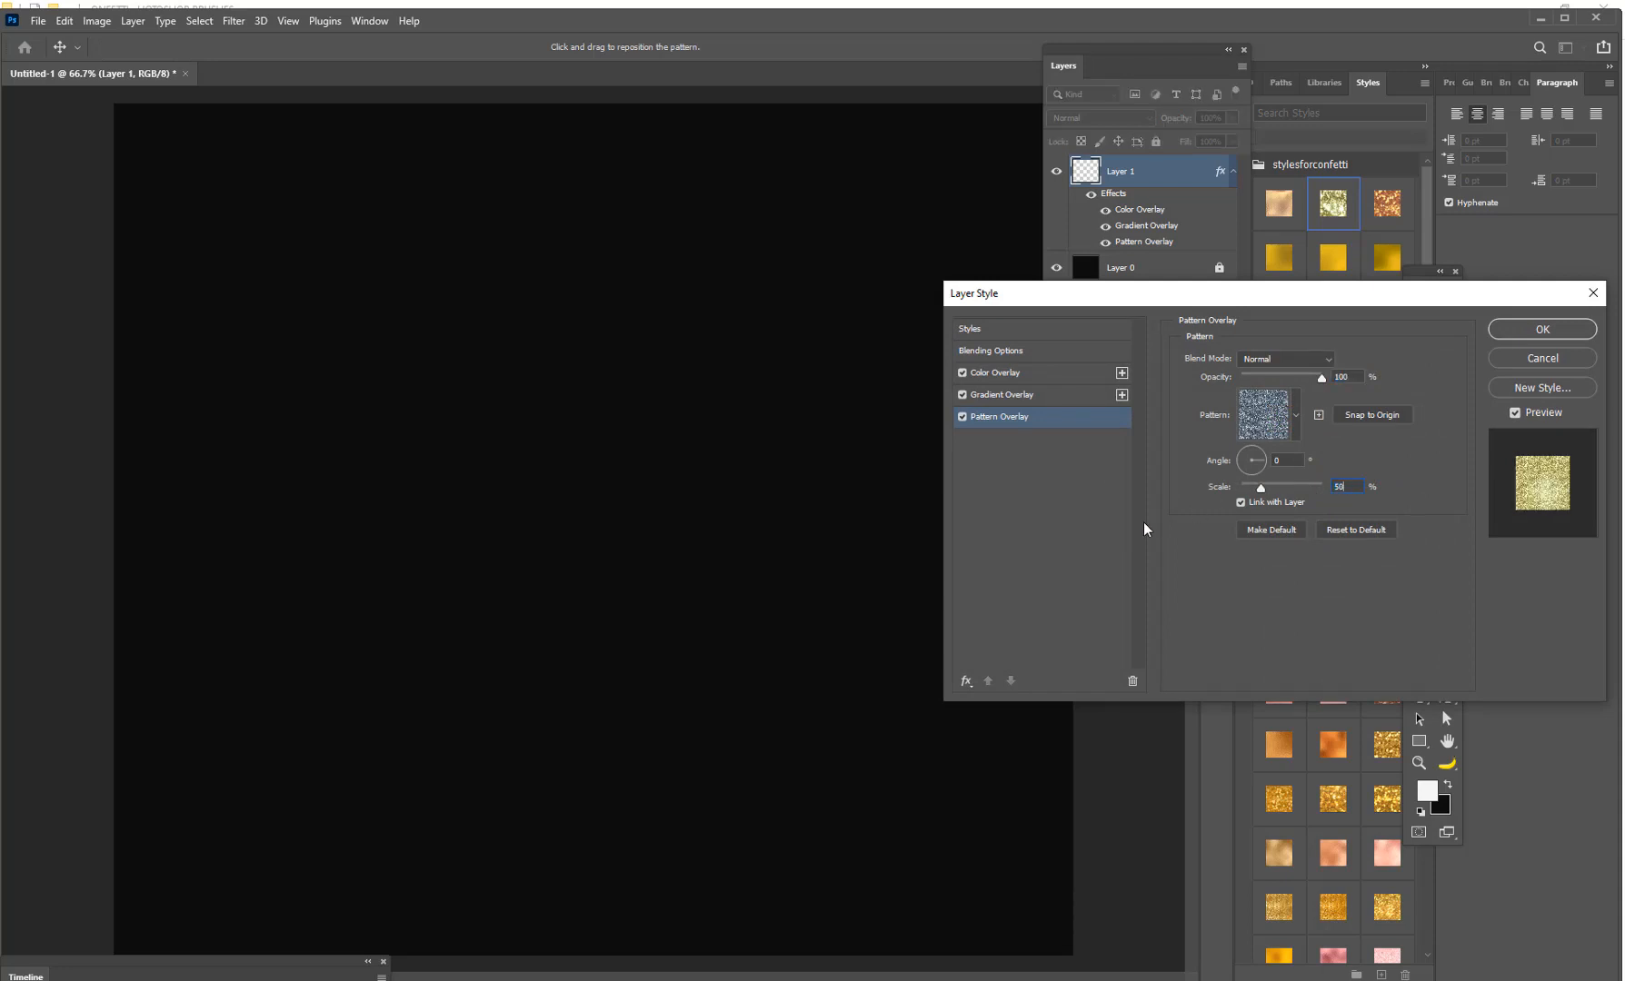
{"action": "left_click", "coordinate": [1385, 416]}
{"action": "left_click", "coordinate": [1562, 329]}
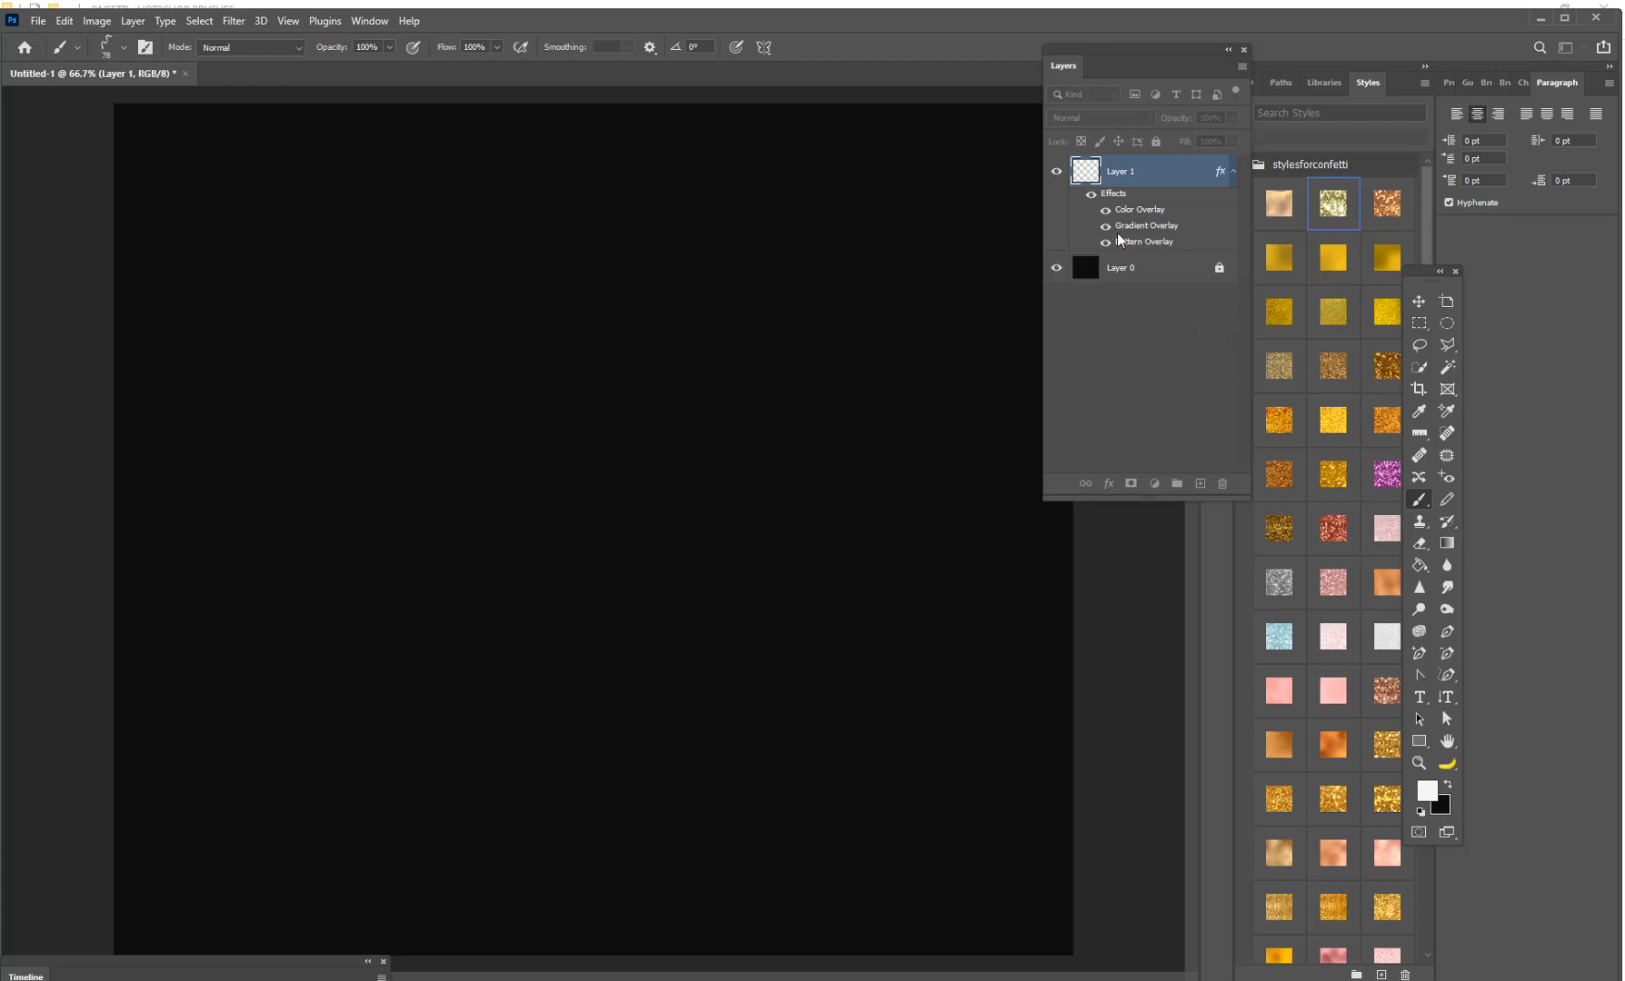
Stamp seven separate ribbons scattered over the upper half of the canvas on Layer 1
{"action": "left_click", "coordinate": [518, 347]}
{"action": "left_click", "coordinate": [675, 435]}
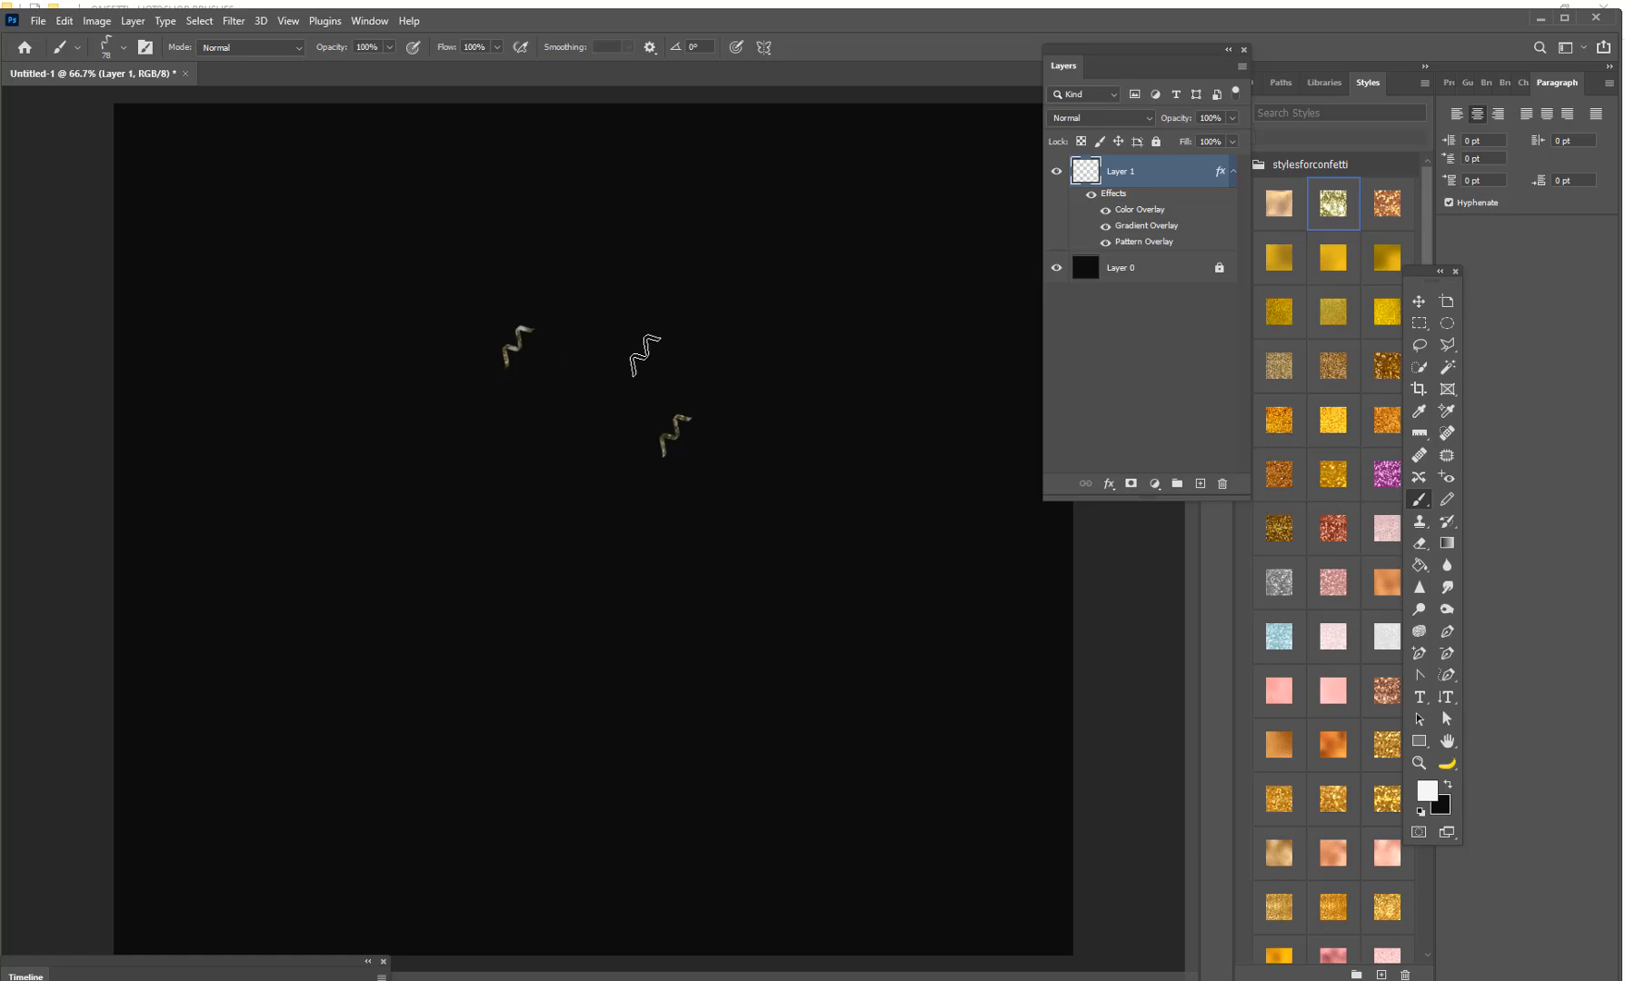
{"action": "left_click", "coordinate": [670, 309]}
{"action": "left_click", "coordinate": [846, 445]}
{"action": "left_click", "coordinate": [522, 558]}
{"action": "left_click", "coordinate": [301, 418]}
{"action": "left_click", "coordinate": [344, 229]}
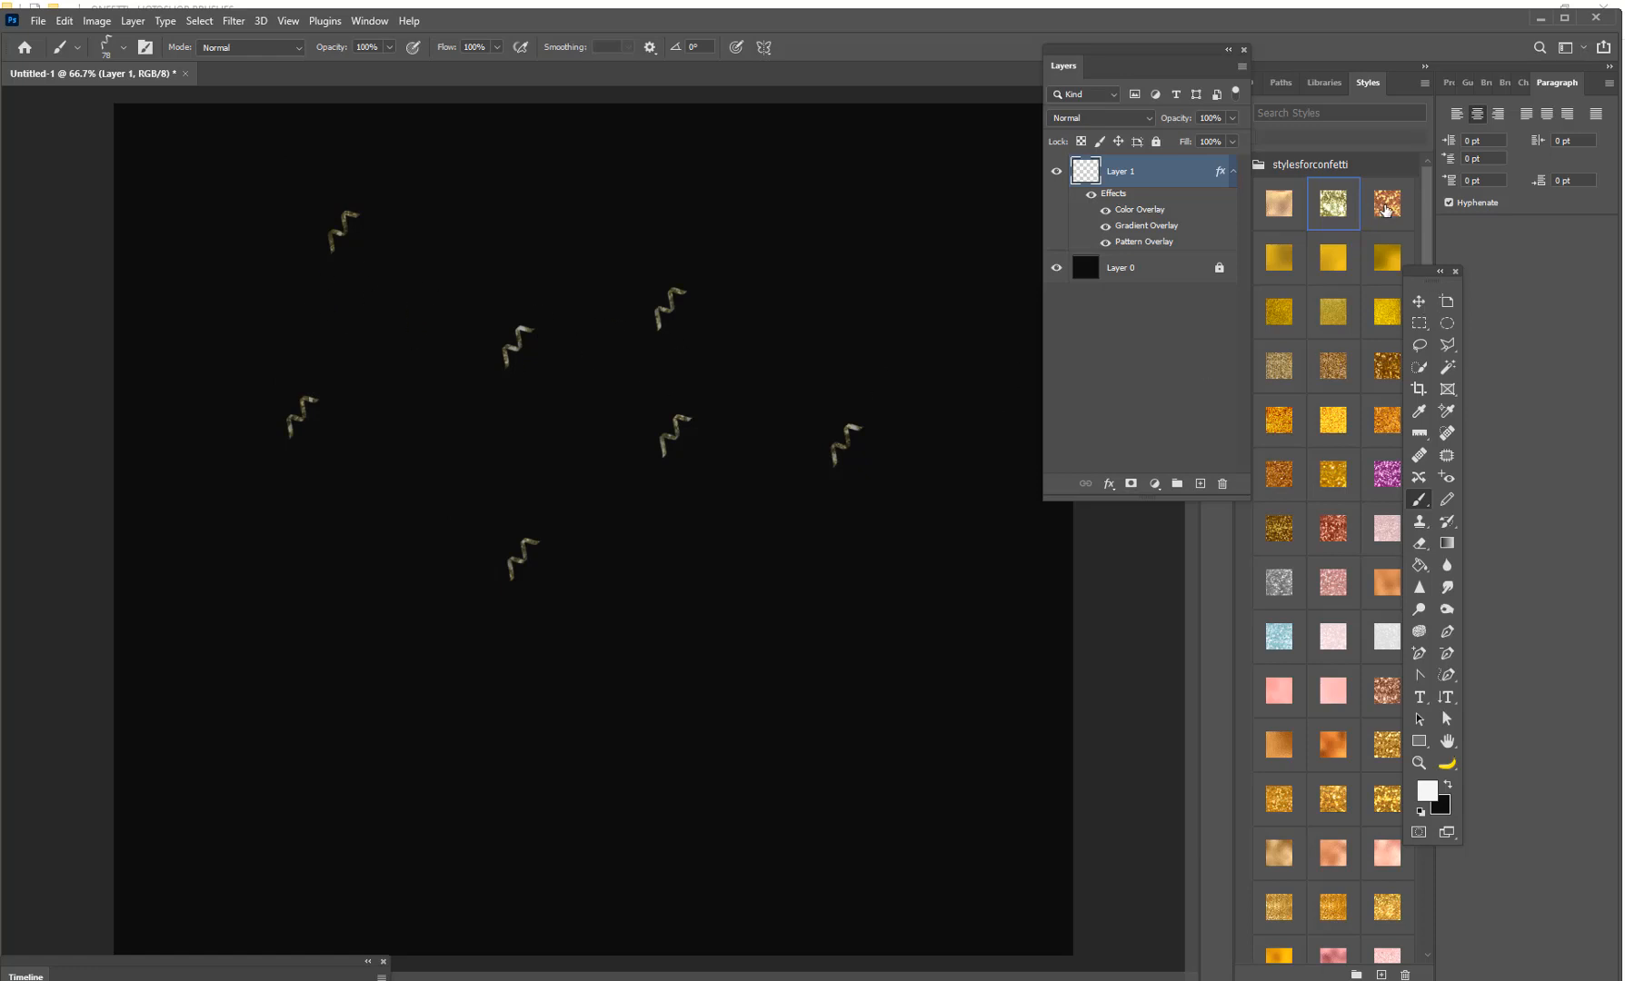
Try several stylesforconfetti presets on Layer 1's ribbons, ending with the gold glitter in the middle of the twelfth row
{"action": "left_click", "coordinate": [1385, 209]}
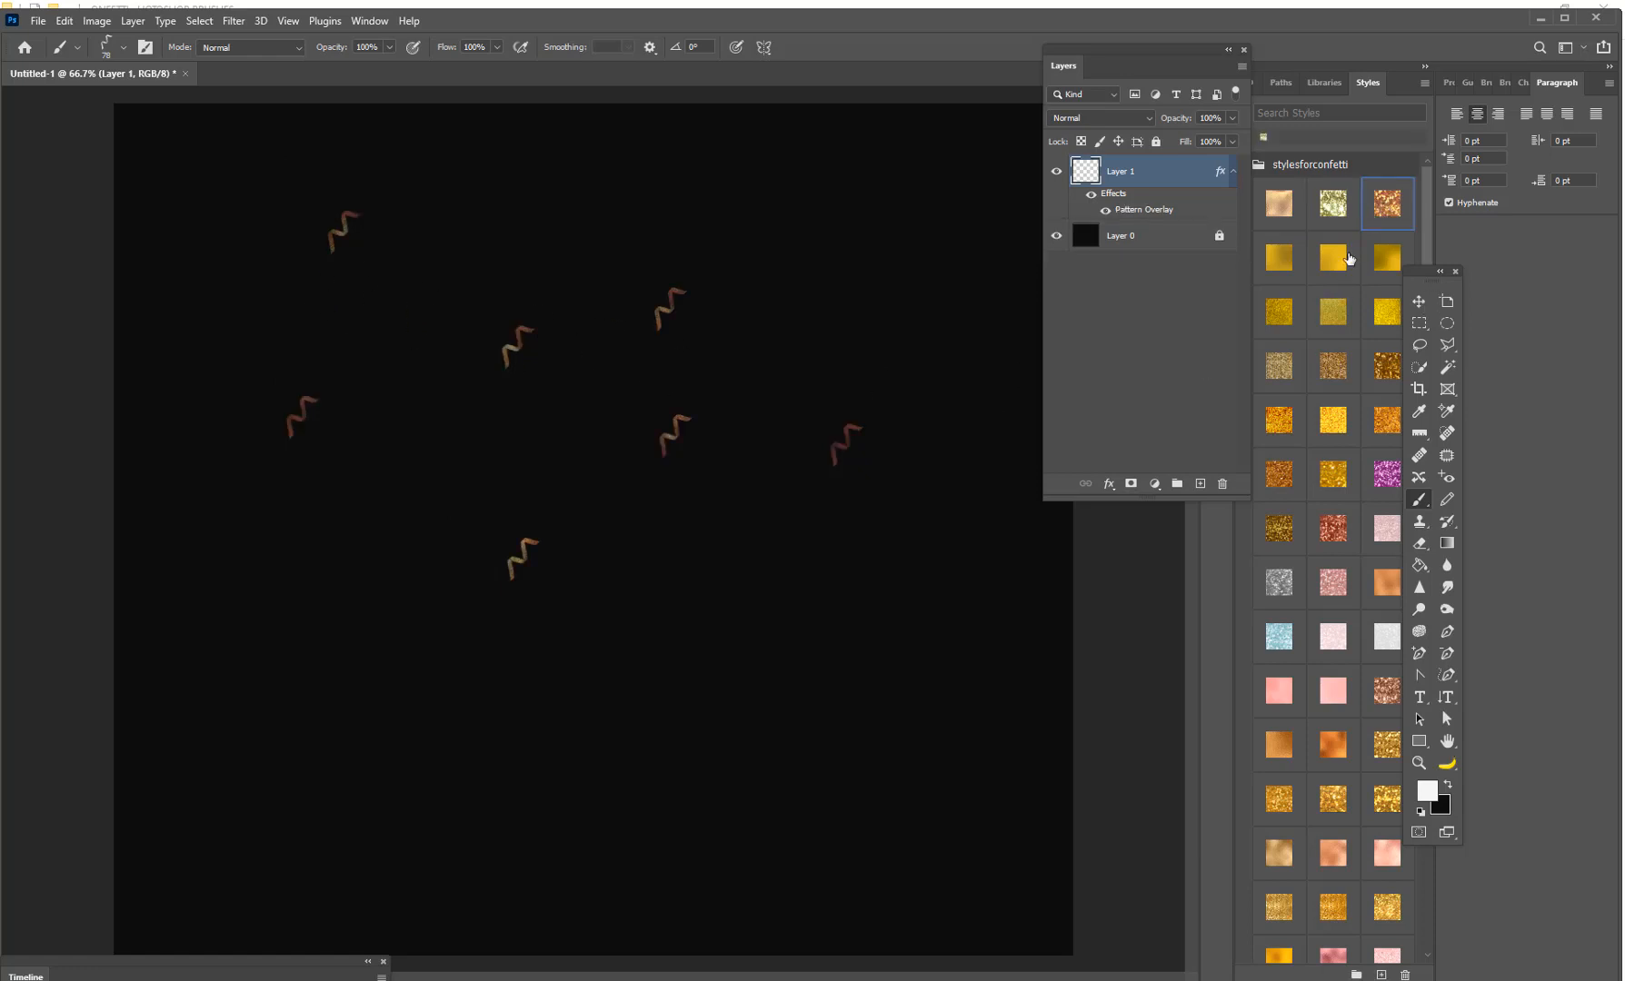
{"action": "left_click", "coordinate": [1325, 303]}
{"action": "left_click", "coordinate": [1332, 418]}
{"action": "left_click", "coordinate": [1279, 582]}
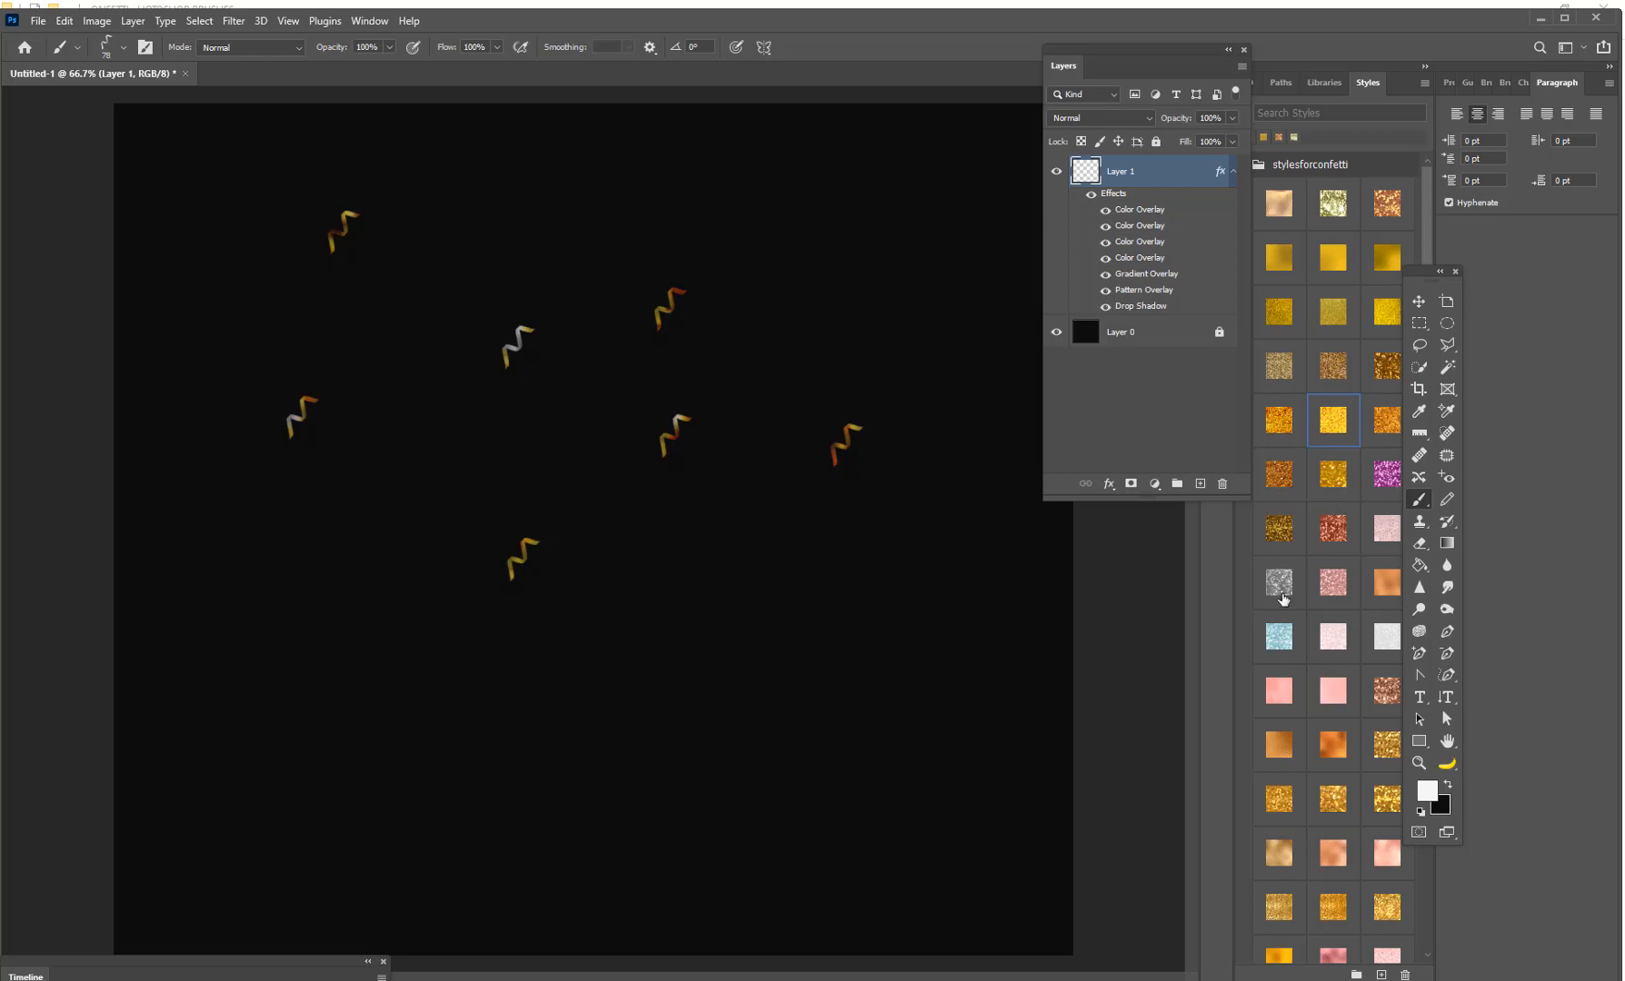
{"action": "left_click", "coordinate": [1373, 690]}
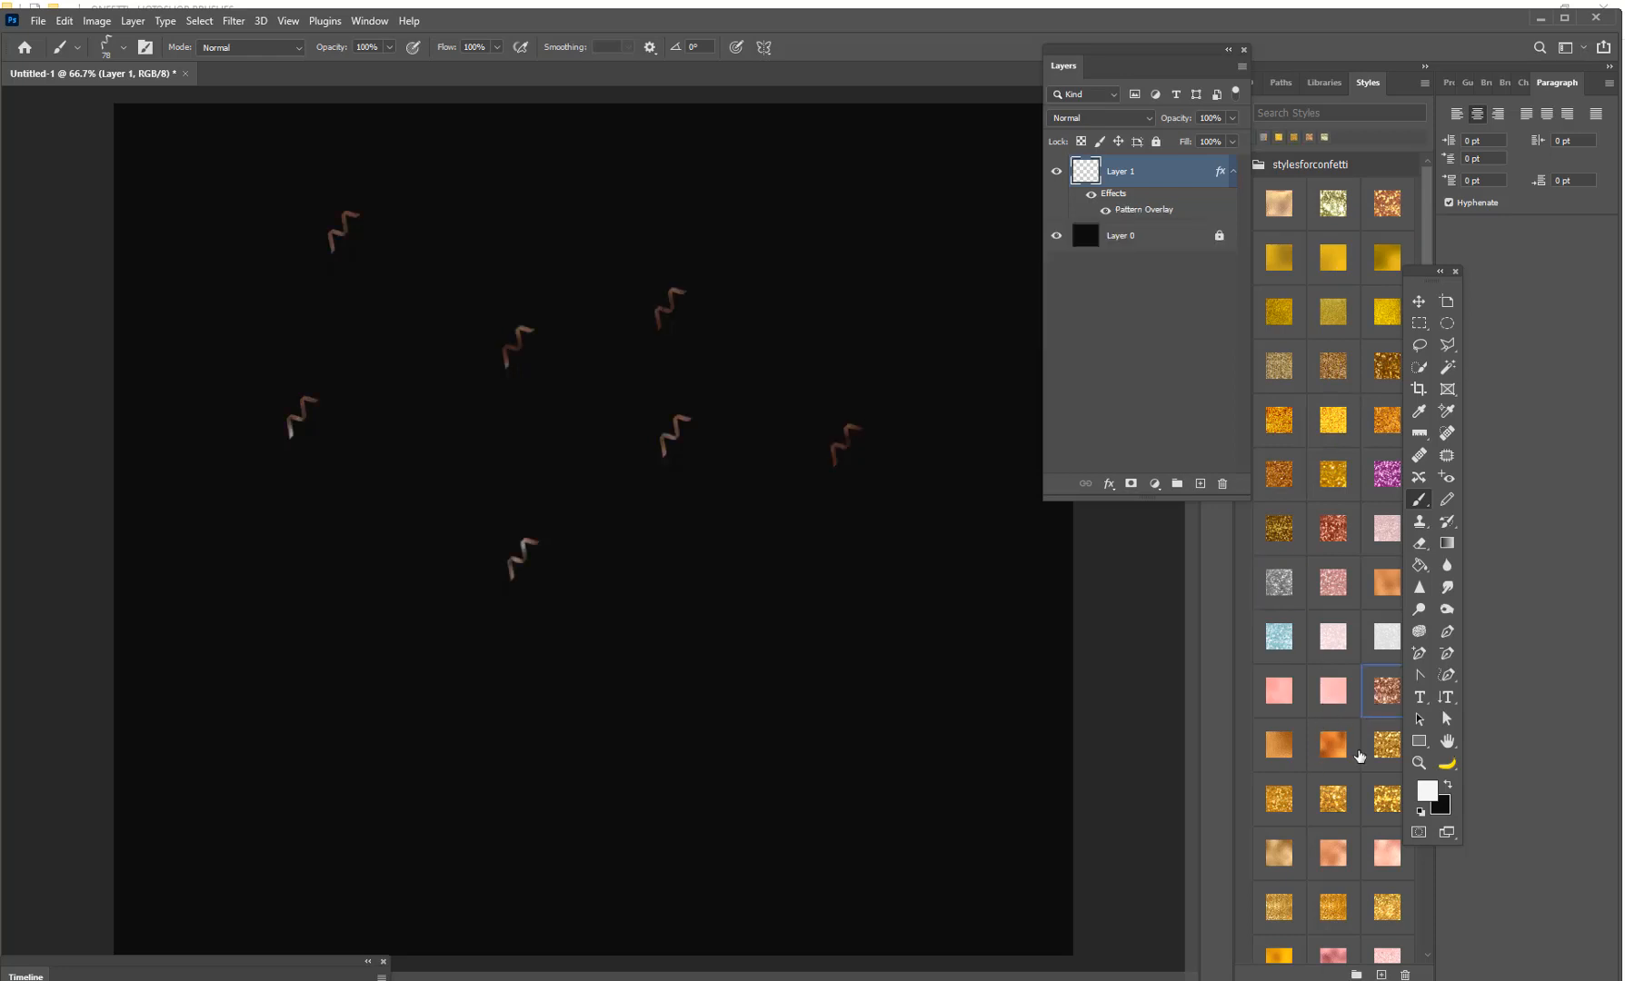
{"action": "left_click", "coordinate": [1332, 799]}
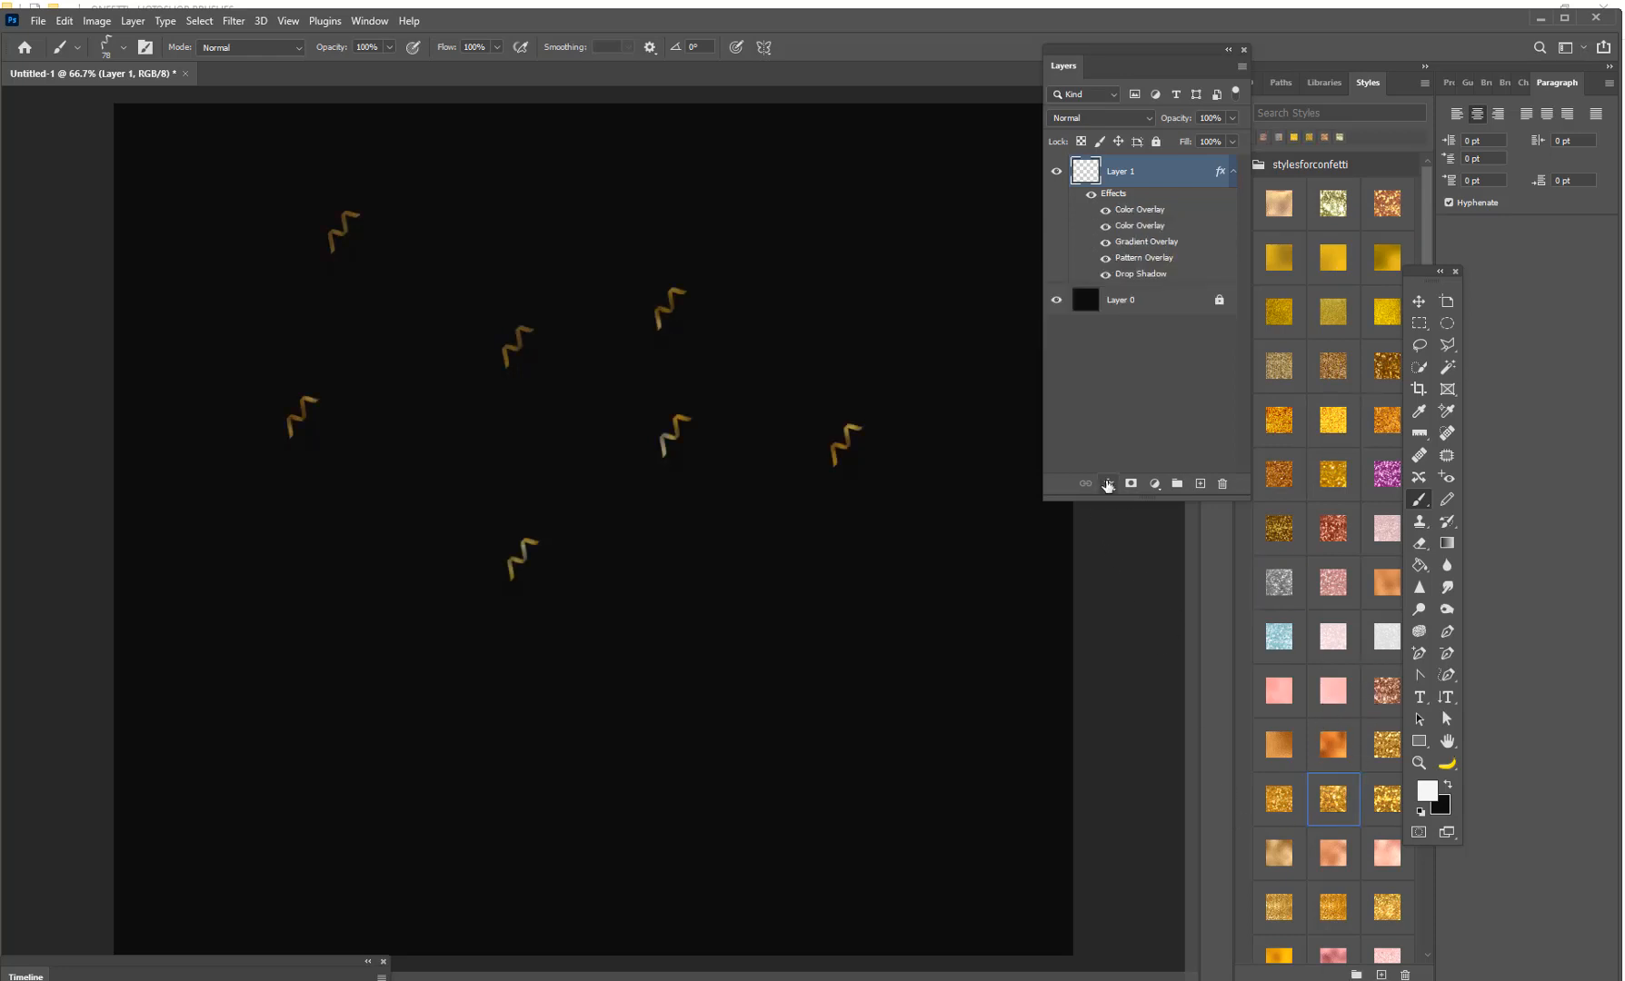
Set the Pattern Overlay scale of Layer 1's gold glitter style to 100%
{"action": "left_click", "coordinate": [1108, 483]}
{"action": "left_click", "coordinate": [1153, 628]}
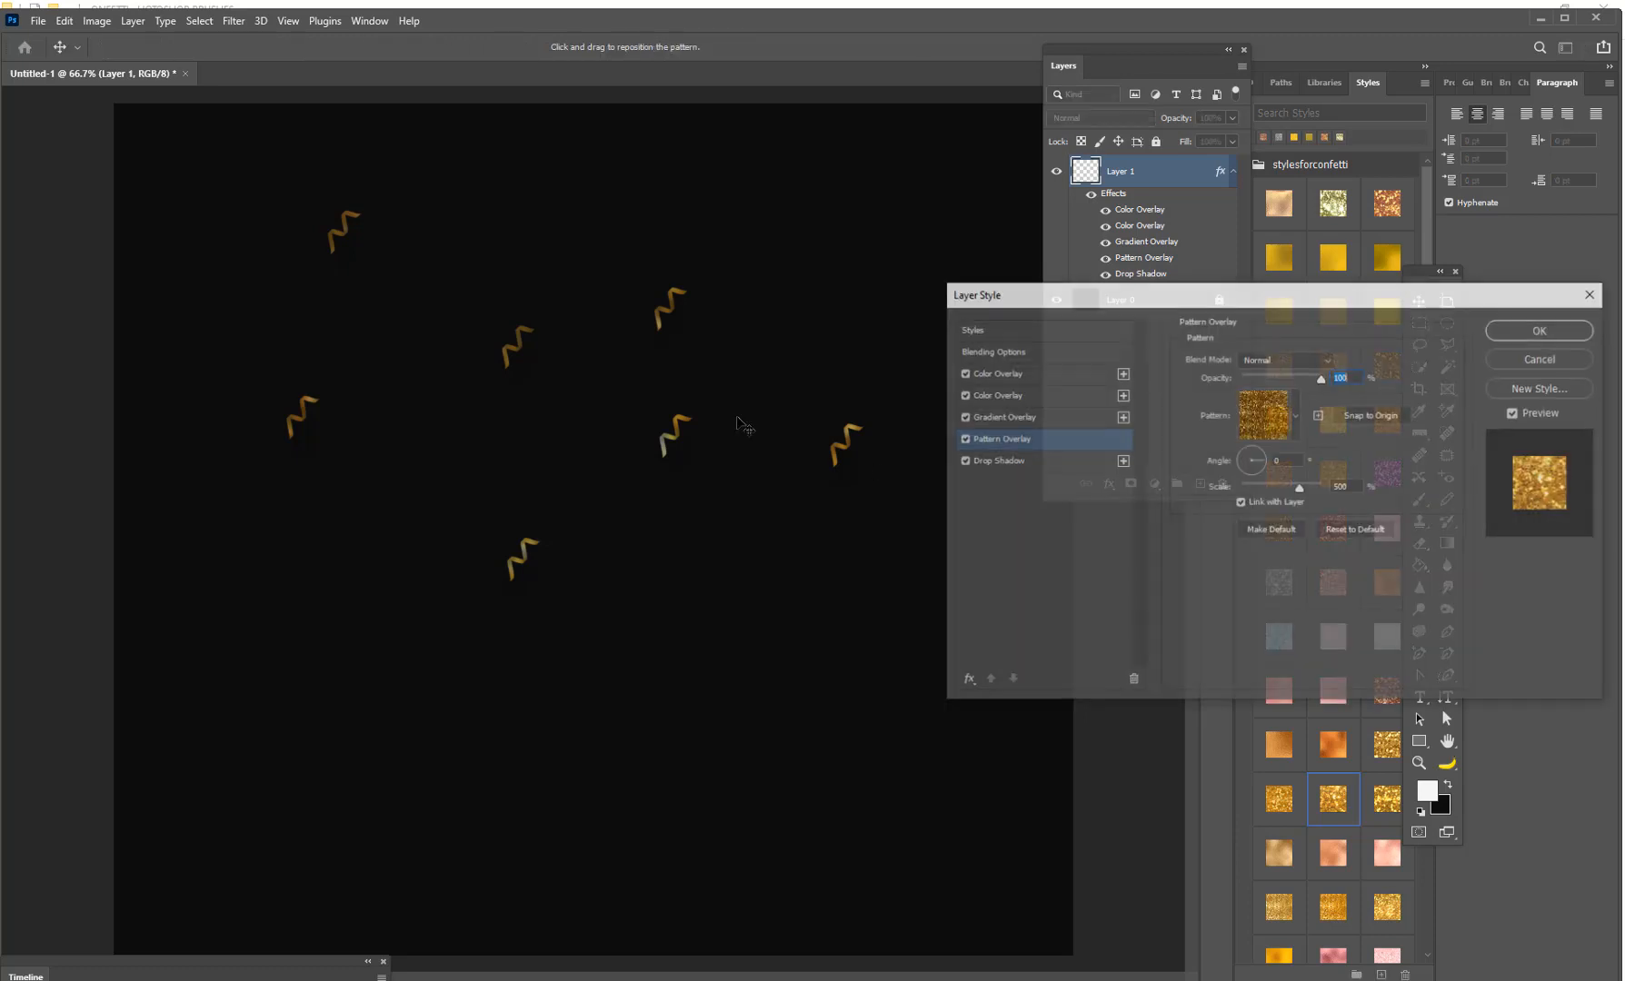
{"action": "left_click", "coordinate": [1299, 491]}
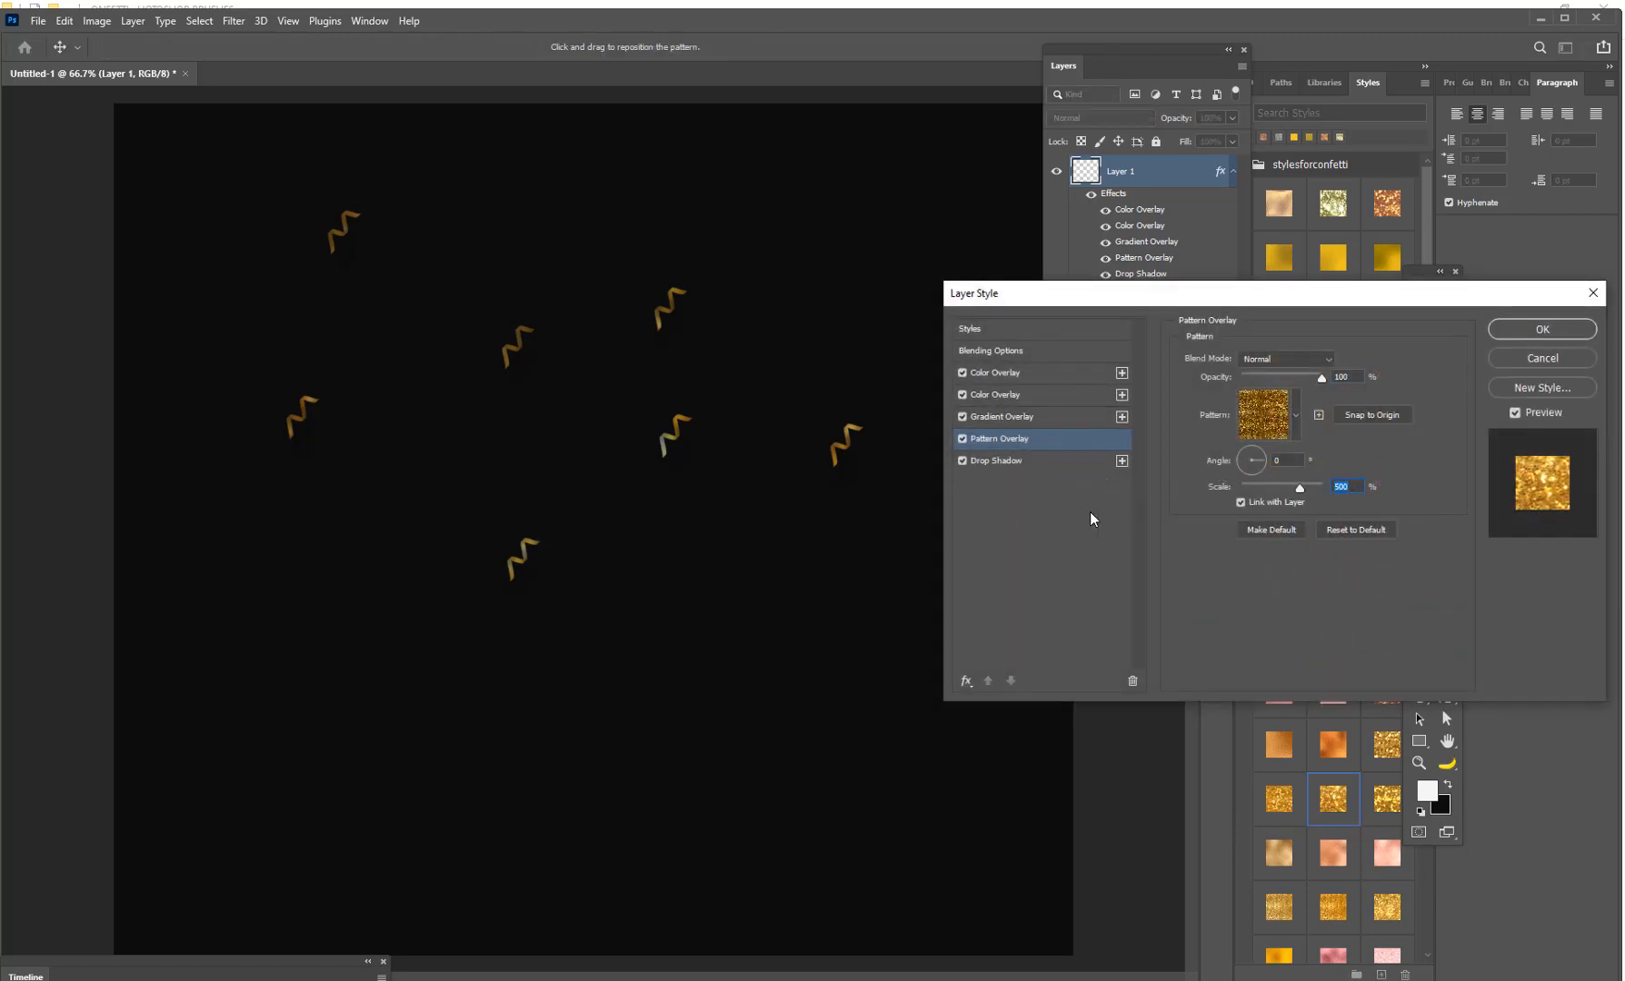
{"action": "type", "text": "100"}
{"action": "left_click", "coordinate": [1510, 331]}
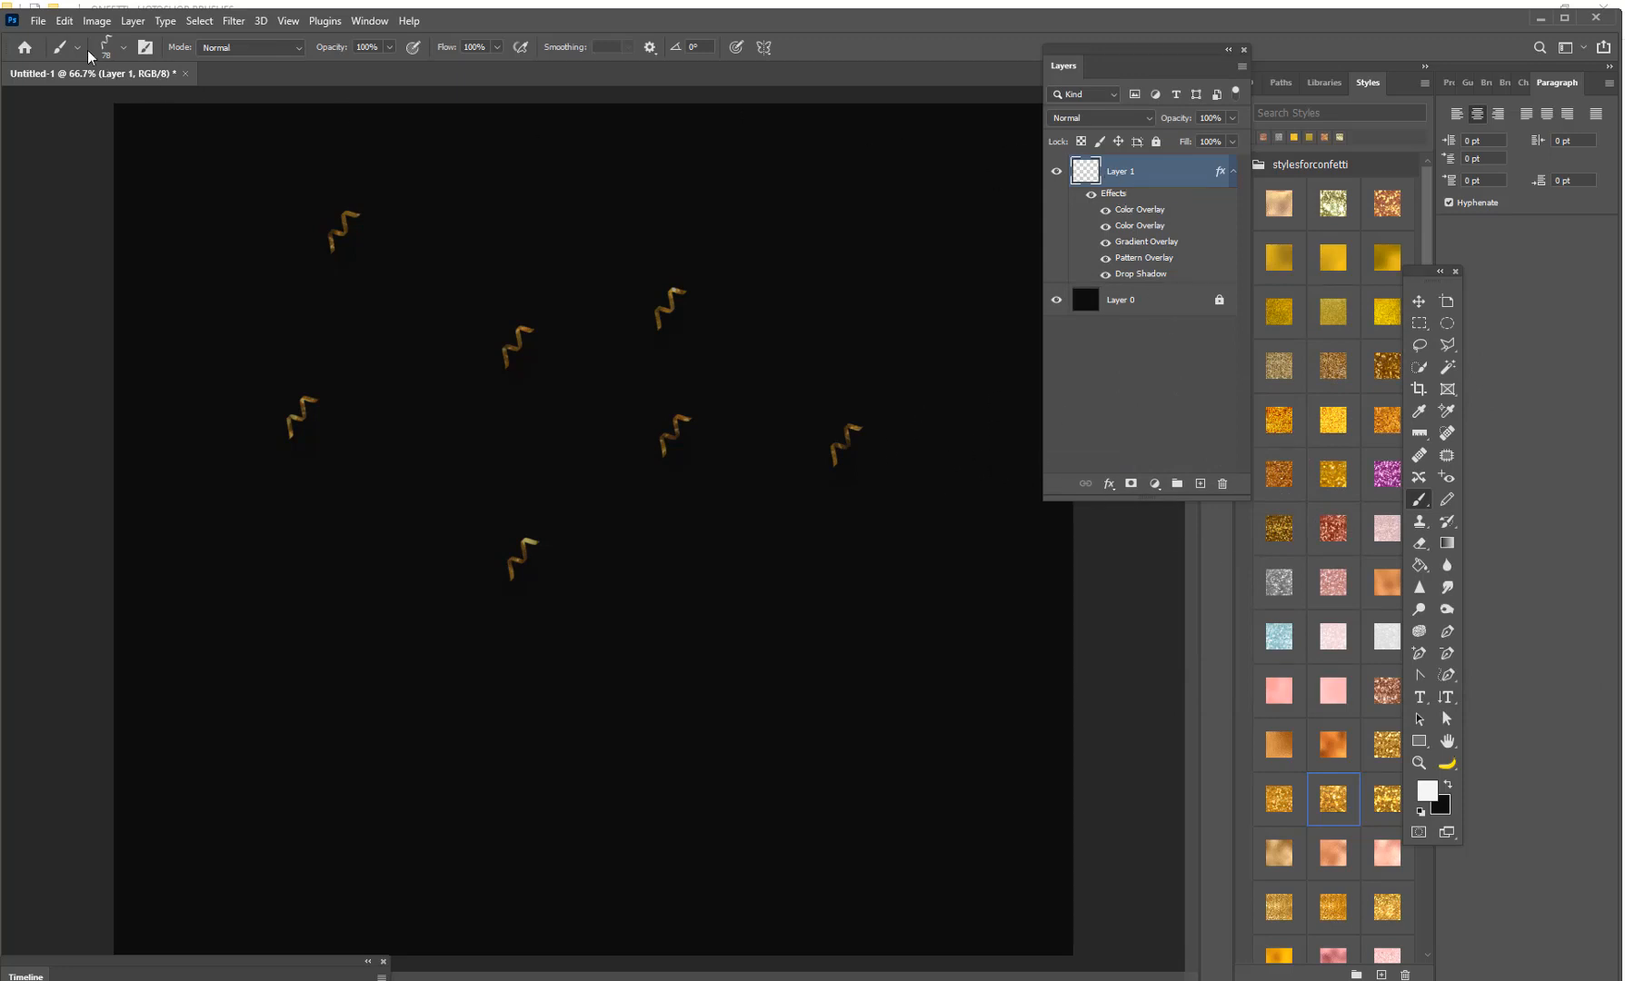
Select the whole canvas and delete all ribbons from Layer 1
{"action": "key", "text": "ctrl+a"}
{"action": "key", "text": "Delete"}
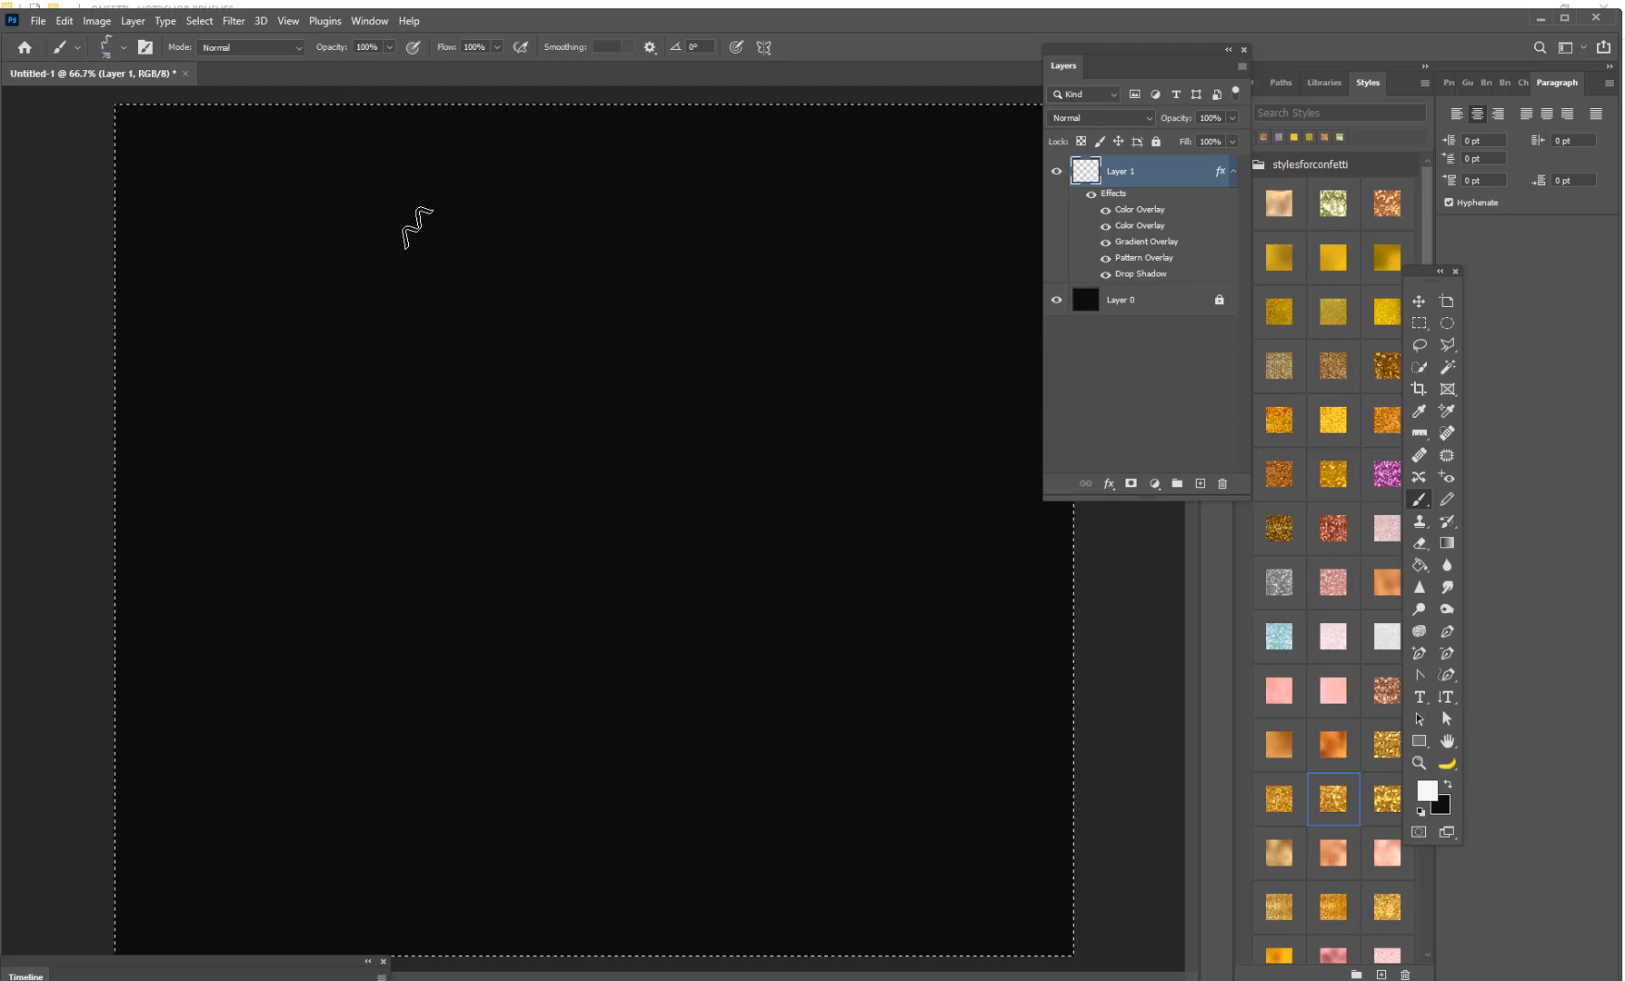
Choose the second 936 px confetti brush, reduce its size to about 66 px, and undo a curved test stroke
{"action": "left_click", "coordinate": [116, 43]}
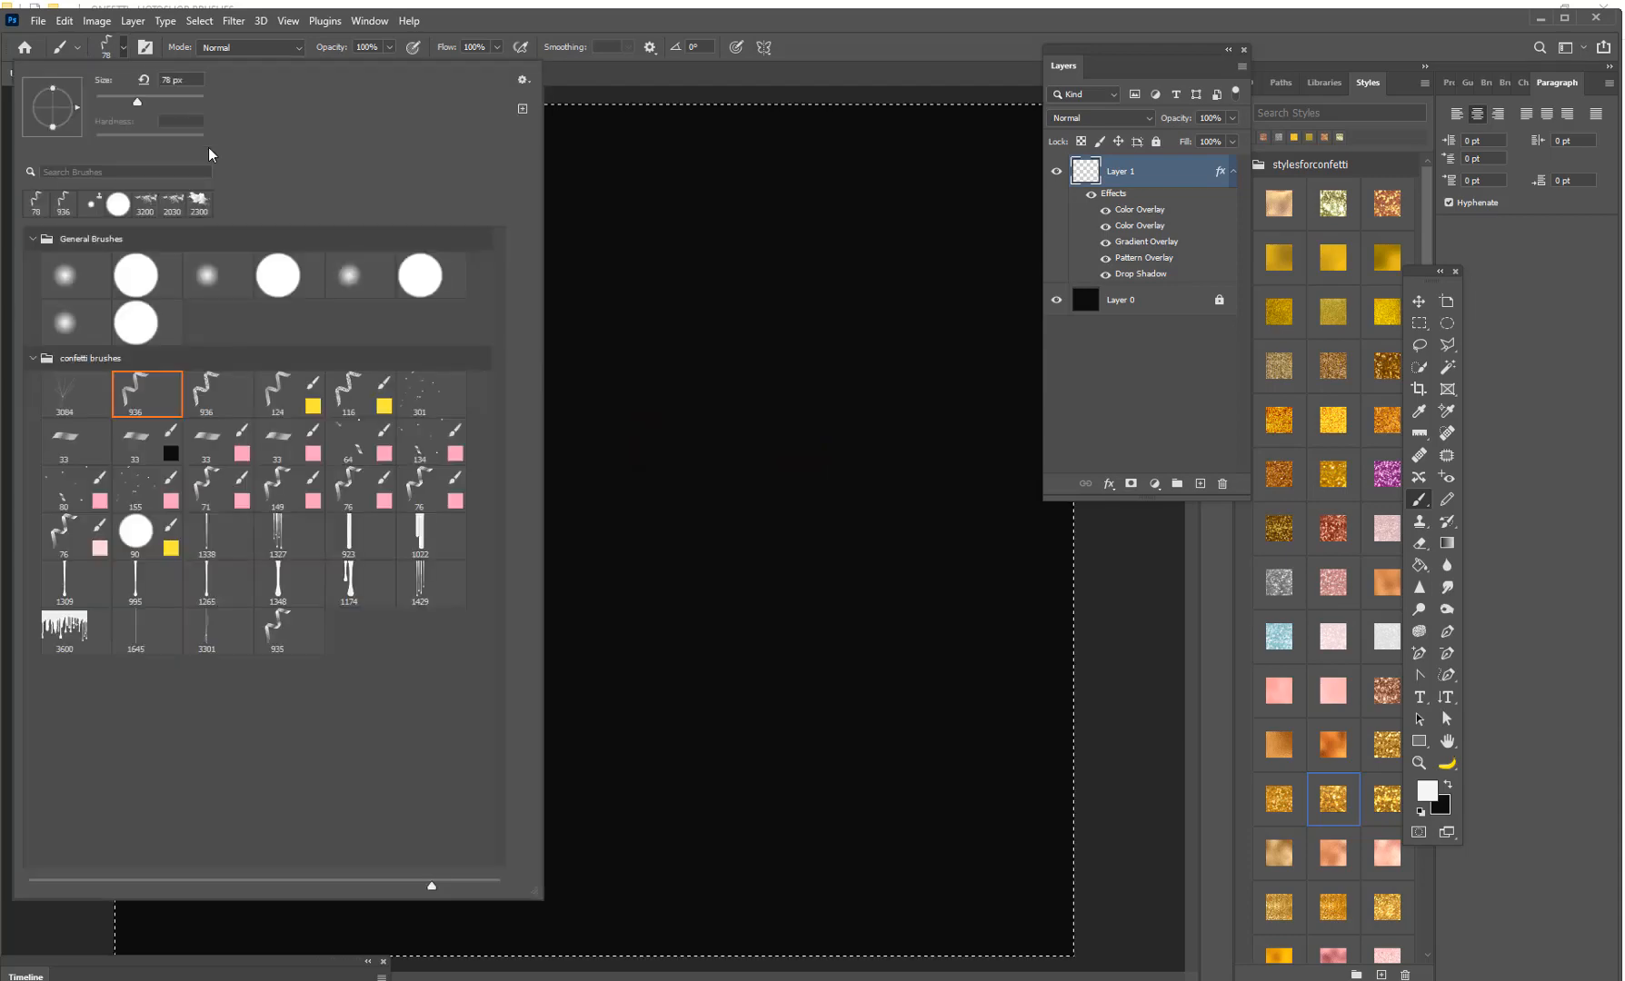
{"action": "left_click", "coordinate": [210, 391]}
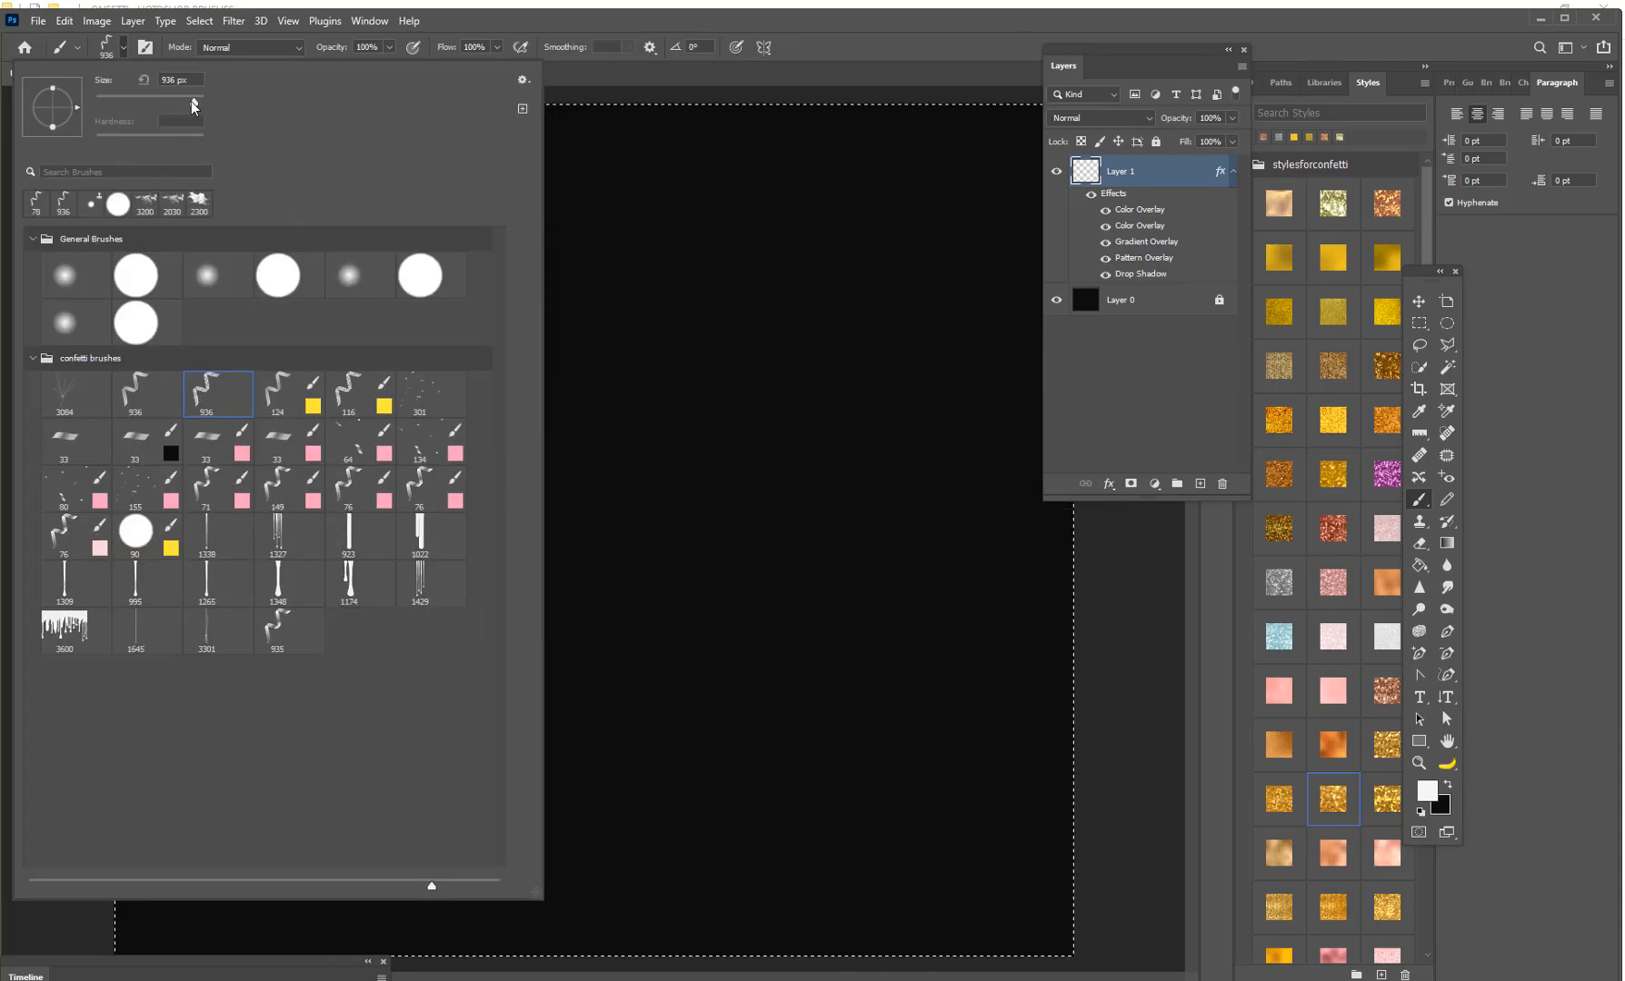
{"action": "left_click_drag", "start_coordinate": [192, 102], "coordinate": [131, 104]}
{"action": "mouse_move", "coordinate": [632, 234]}
{"action": "left_mouse_down"}
{"action": "mouse_move", "coordinate": [782, 376]}
{"action": "mouse_move", "coordinate": [778, 422]}
{"action": "left_mouse_up"}
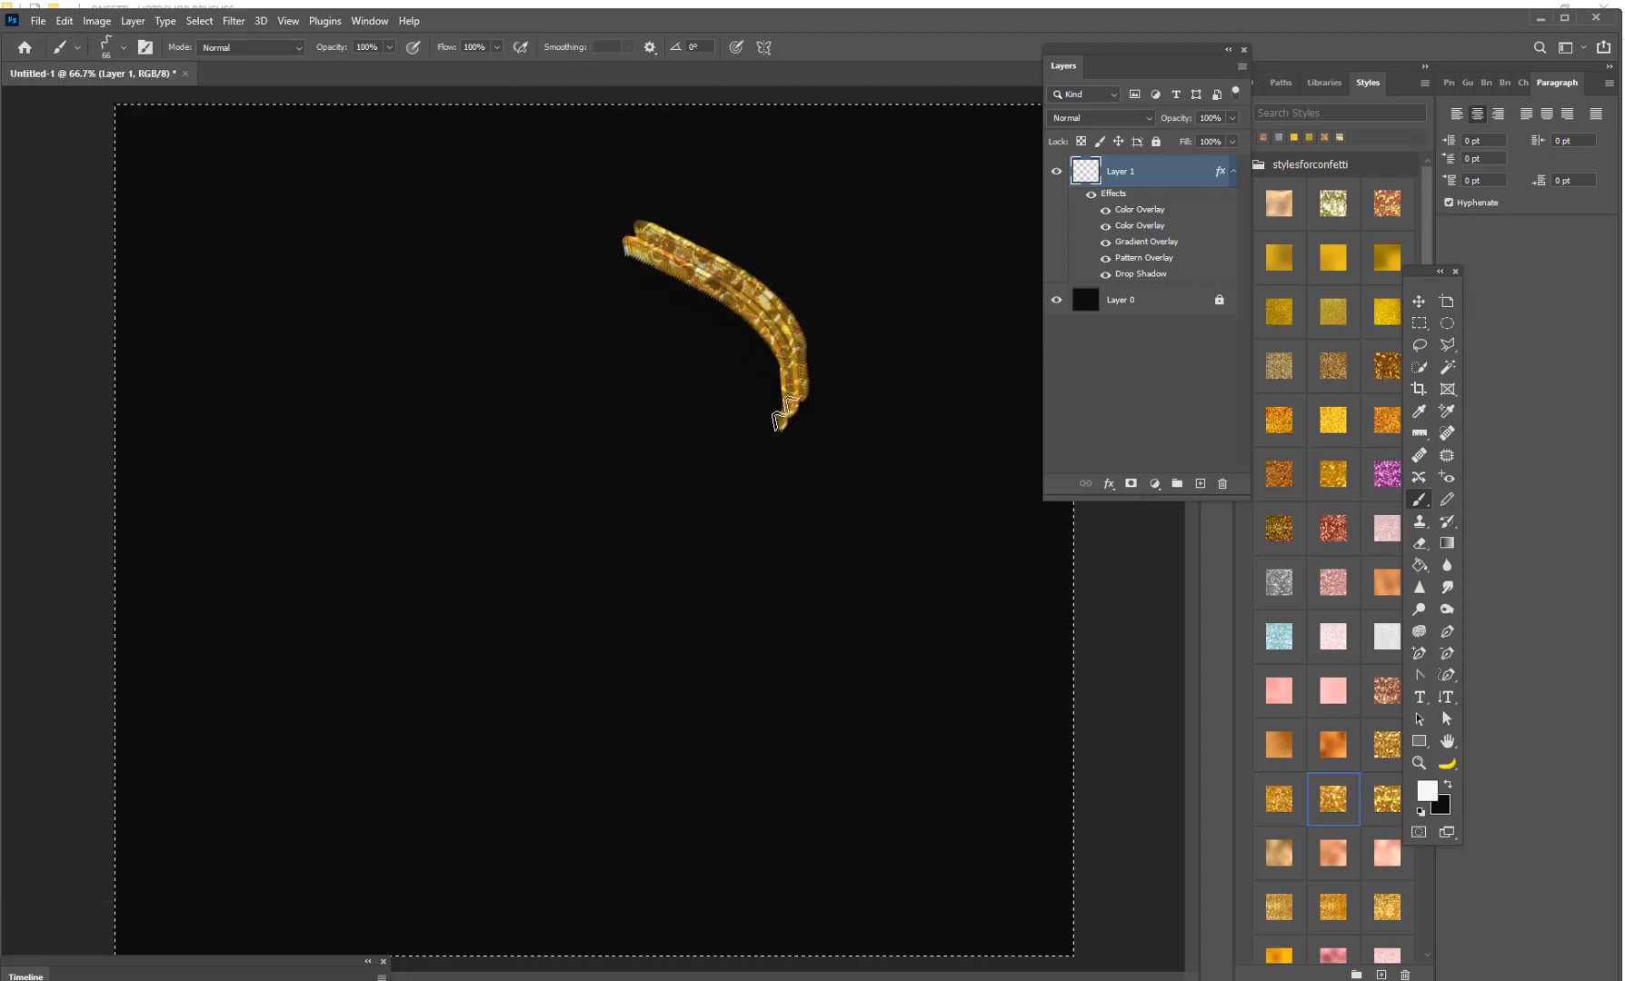
{"action": "key", "text": "ctrl+z"}
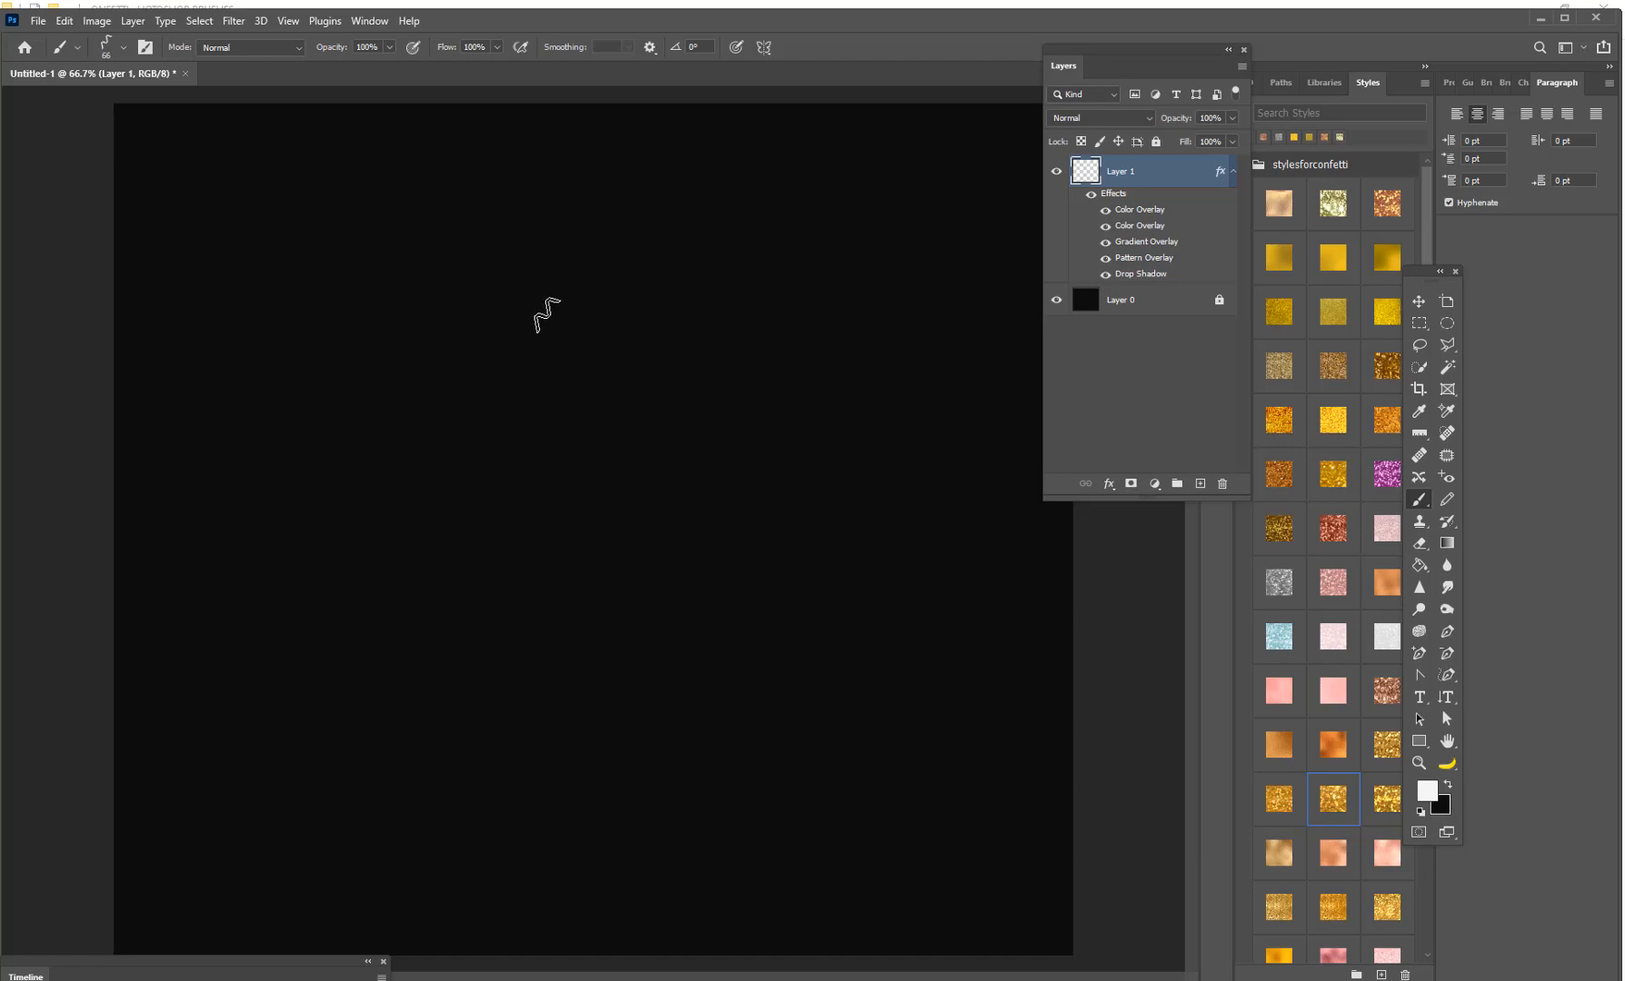
Stamp four confetti ribbons at scattered spots on the canvas with the 66 px brush and undo them all
{"action": "left_click", "coordinate": [827, 336]}
{"action": "left_click", "coordinate": [597, 427]}
{"action": "left_click", "coordinate": [428, 275]}
{"action": "left_click", "coordinate": [362, 674]}
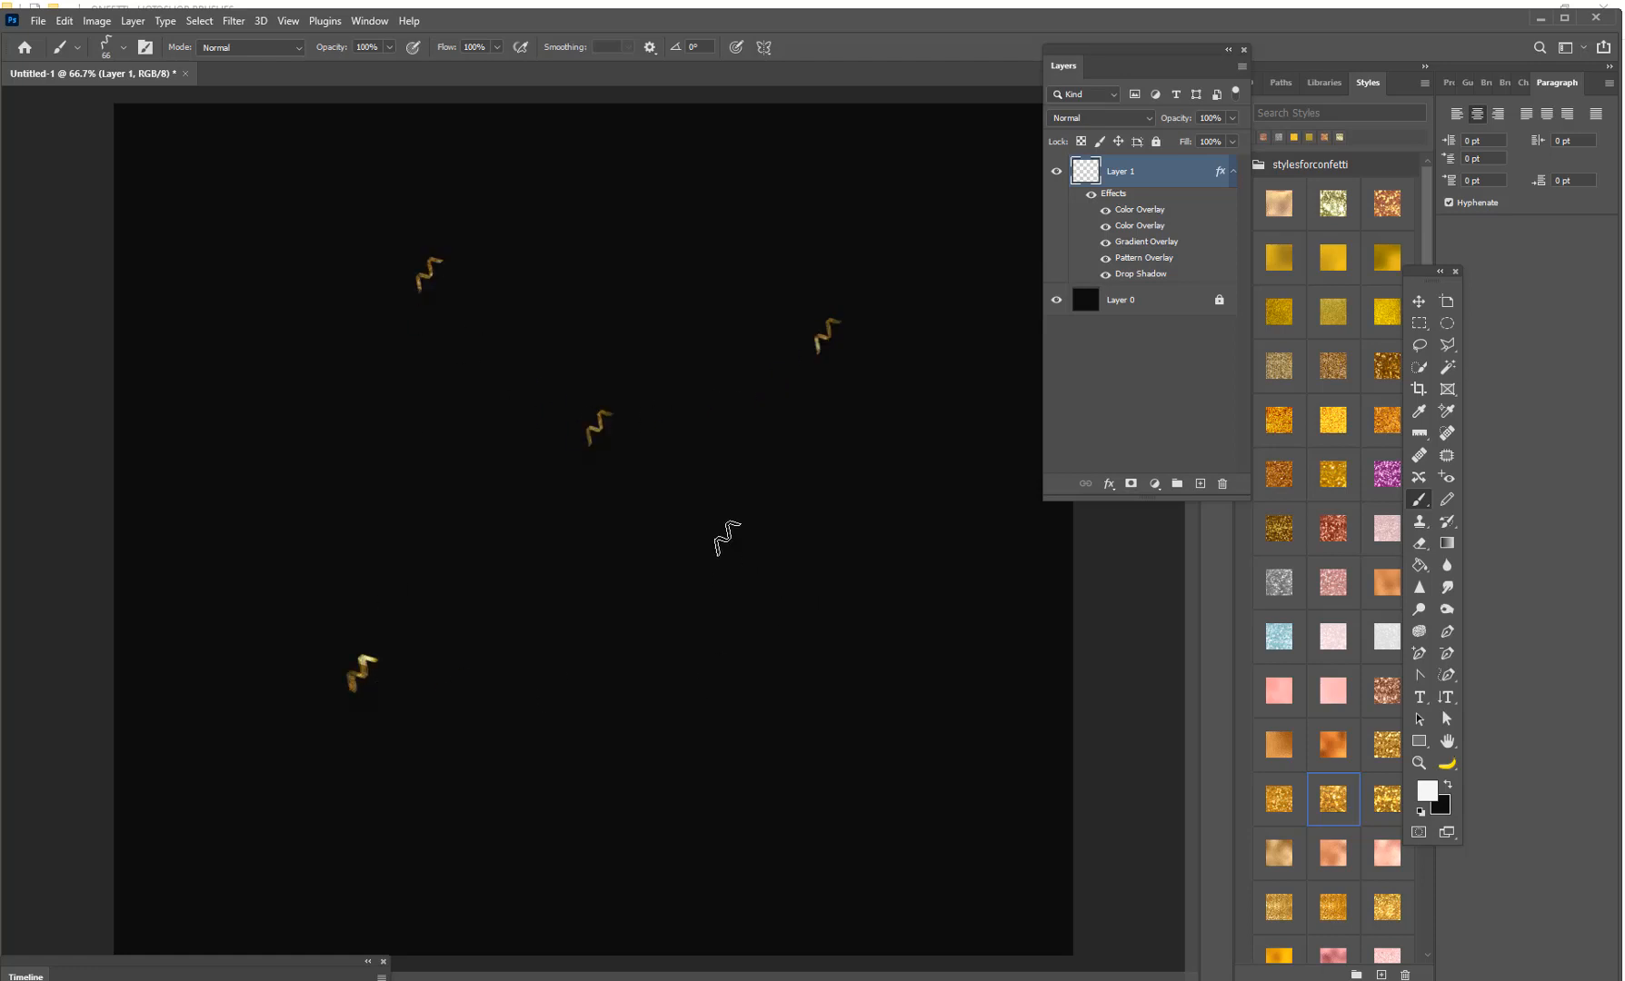
{"action": "key", "text": "ctrl+z"}
{"action": "key", "text": "ctrl+z"}
{"action": "key", "text": "ctrl+z"}
{"action": "key", "text": "ctrl+z"}
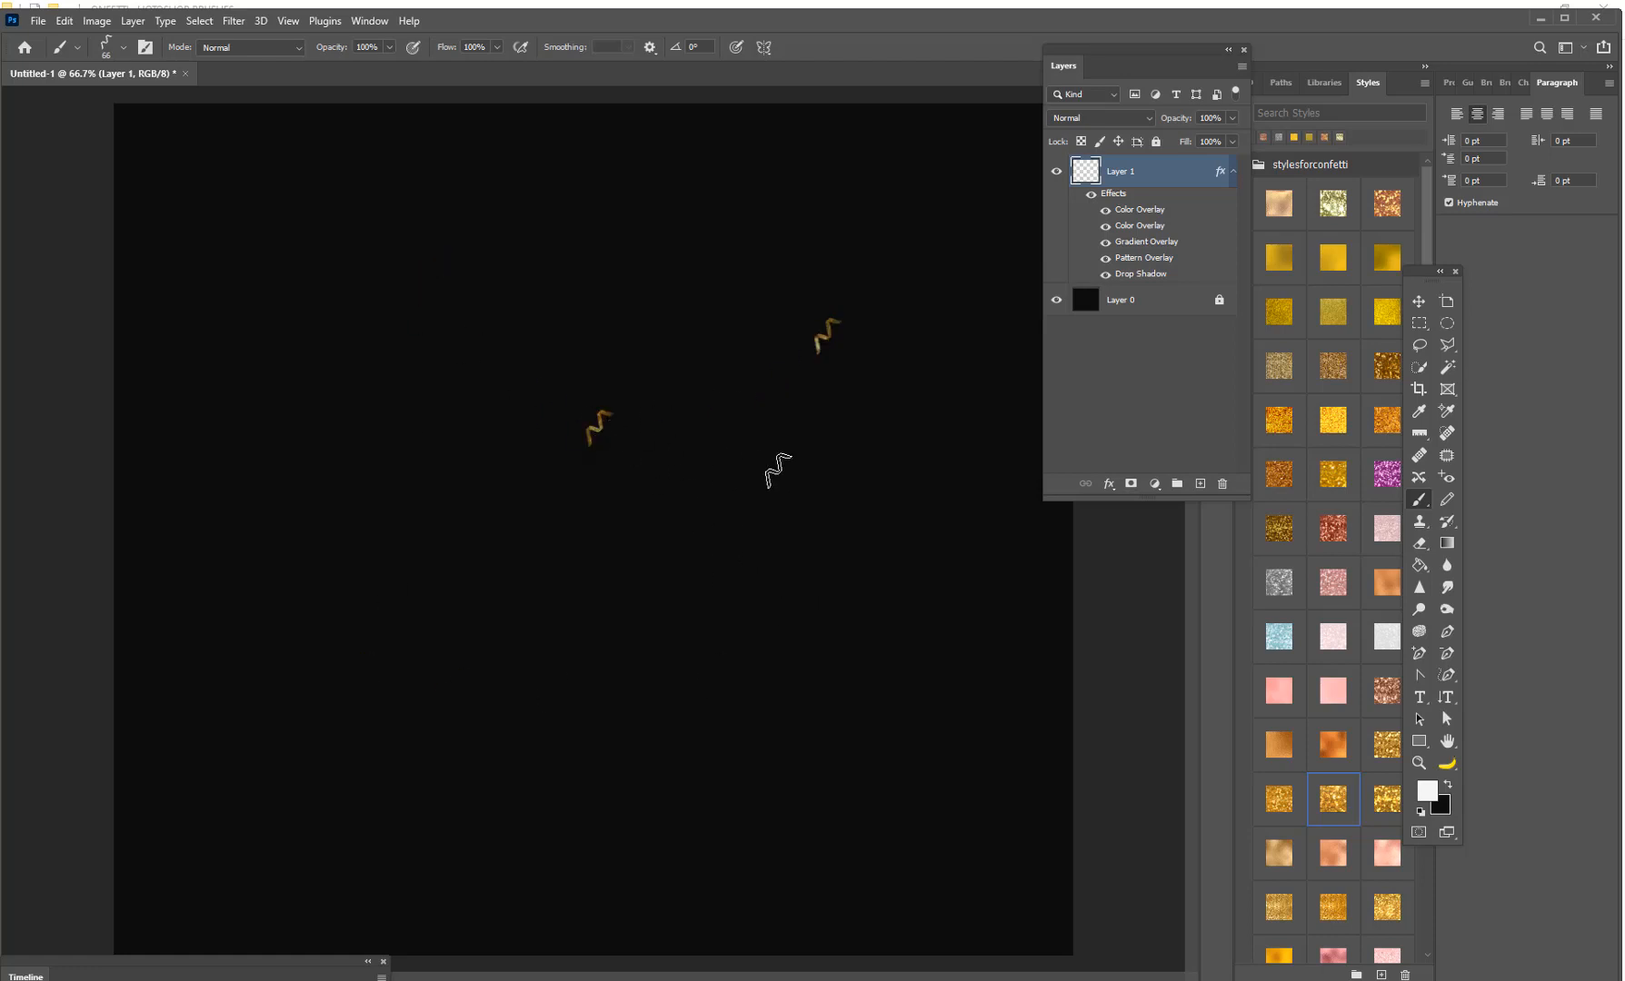
Try the pink 134 px scattered confetti brush with a sweeping stroke across the upper canvas
{"action": "left_click", "coordinate": [123, 47]}
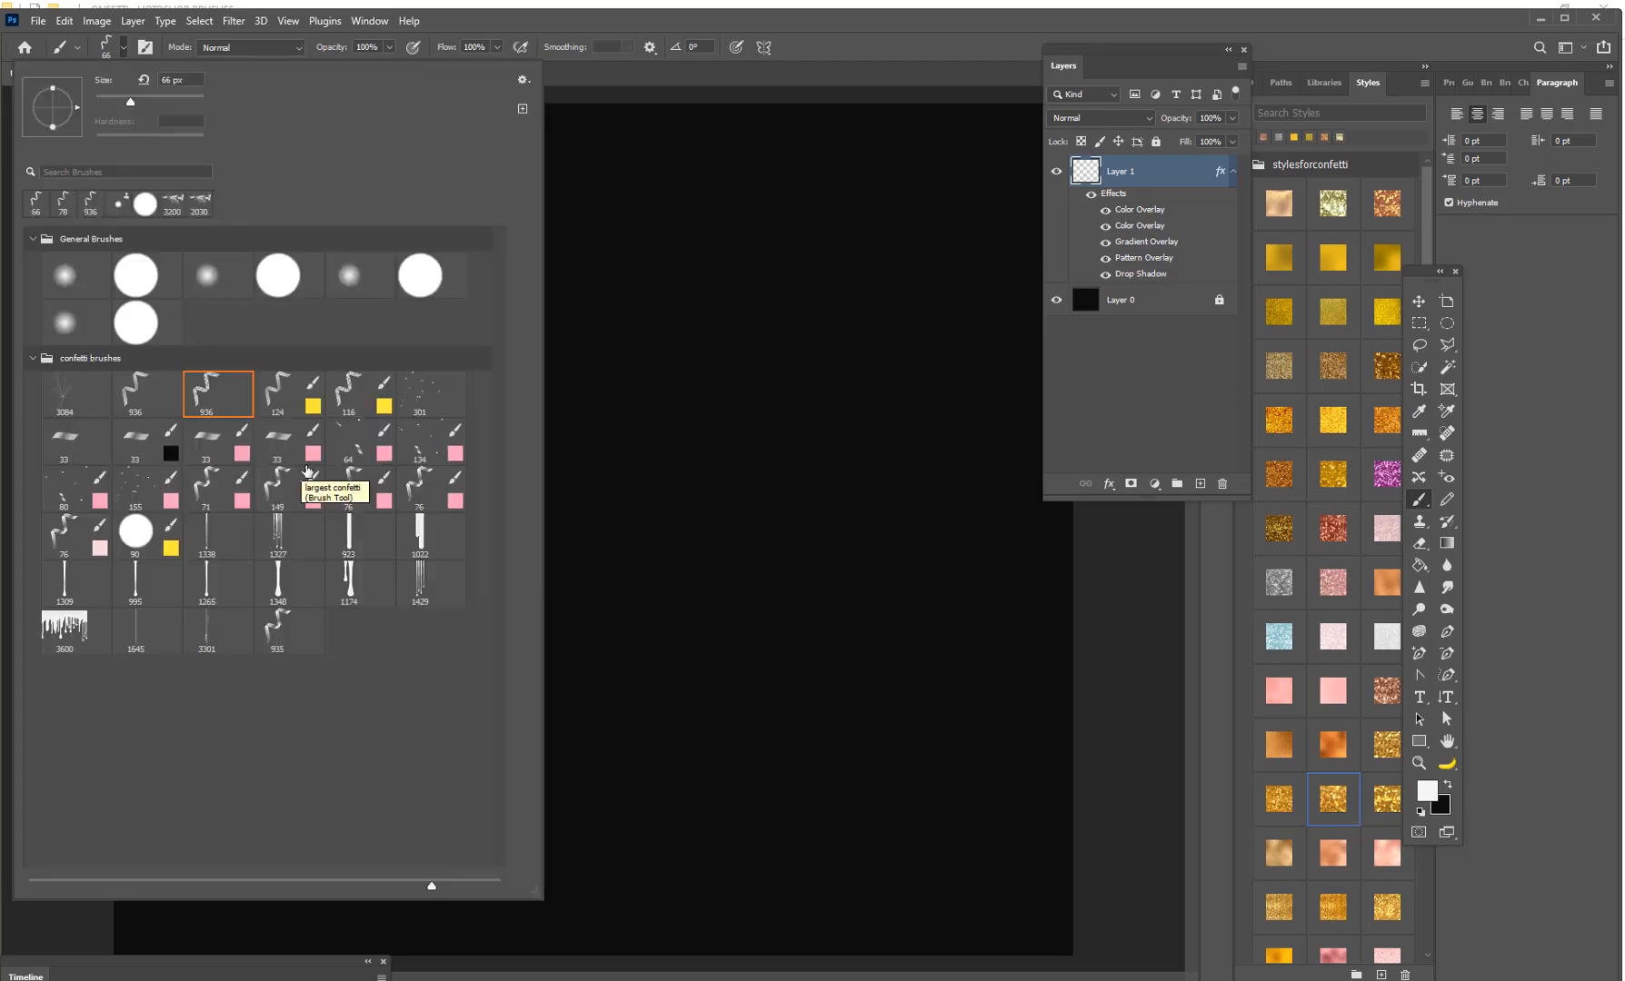
{"action": "left_click", "coordinate": [422, 445]}
{"action": "mouse_move", "coordinate": [731, 292]}
{"action": "left_mouse_down"}
{"action": "mouse_move", "coordinate": [806, 408]}
{"action": "mouse_move", "coordinate": [667, 539]}
{"action": "mouse_move", "coordinate": [383, 474]}
{"action": "mouse_move", "coordinate": [416, 319]}
{"action": "mouse_move", "coordinate": [572, 455]}
{"action": "mouse_move", "coordinate": [475, 323]}
{"action": "mouse_move", "coordinate": [320, 215]}
{"action": "mouse_move", "coordinate": [208, 340]}
{"action": "mouse_move", "coordinate": [409, 575]}
{"action": "mouse_move", "coordinate": [424, 716]}
{"action": "mouse_move", "coordinate": [819, 688]}
{"action": "mouse_move", "coordinate": [817, 658]}
{"action": "mouse_move", "coordinate": [938, 493]}
{"action": "mouse_move", "coordinate": [711, 111]}
{"action": "mouse_move", "coordinate": [542, 200]}
{"action": "mouse_move", "coordinate": [277, 223]}
{"action": "left_mouse_up"}
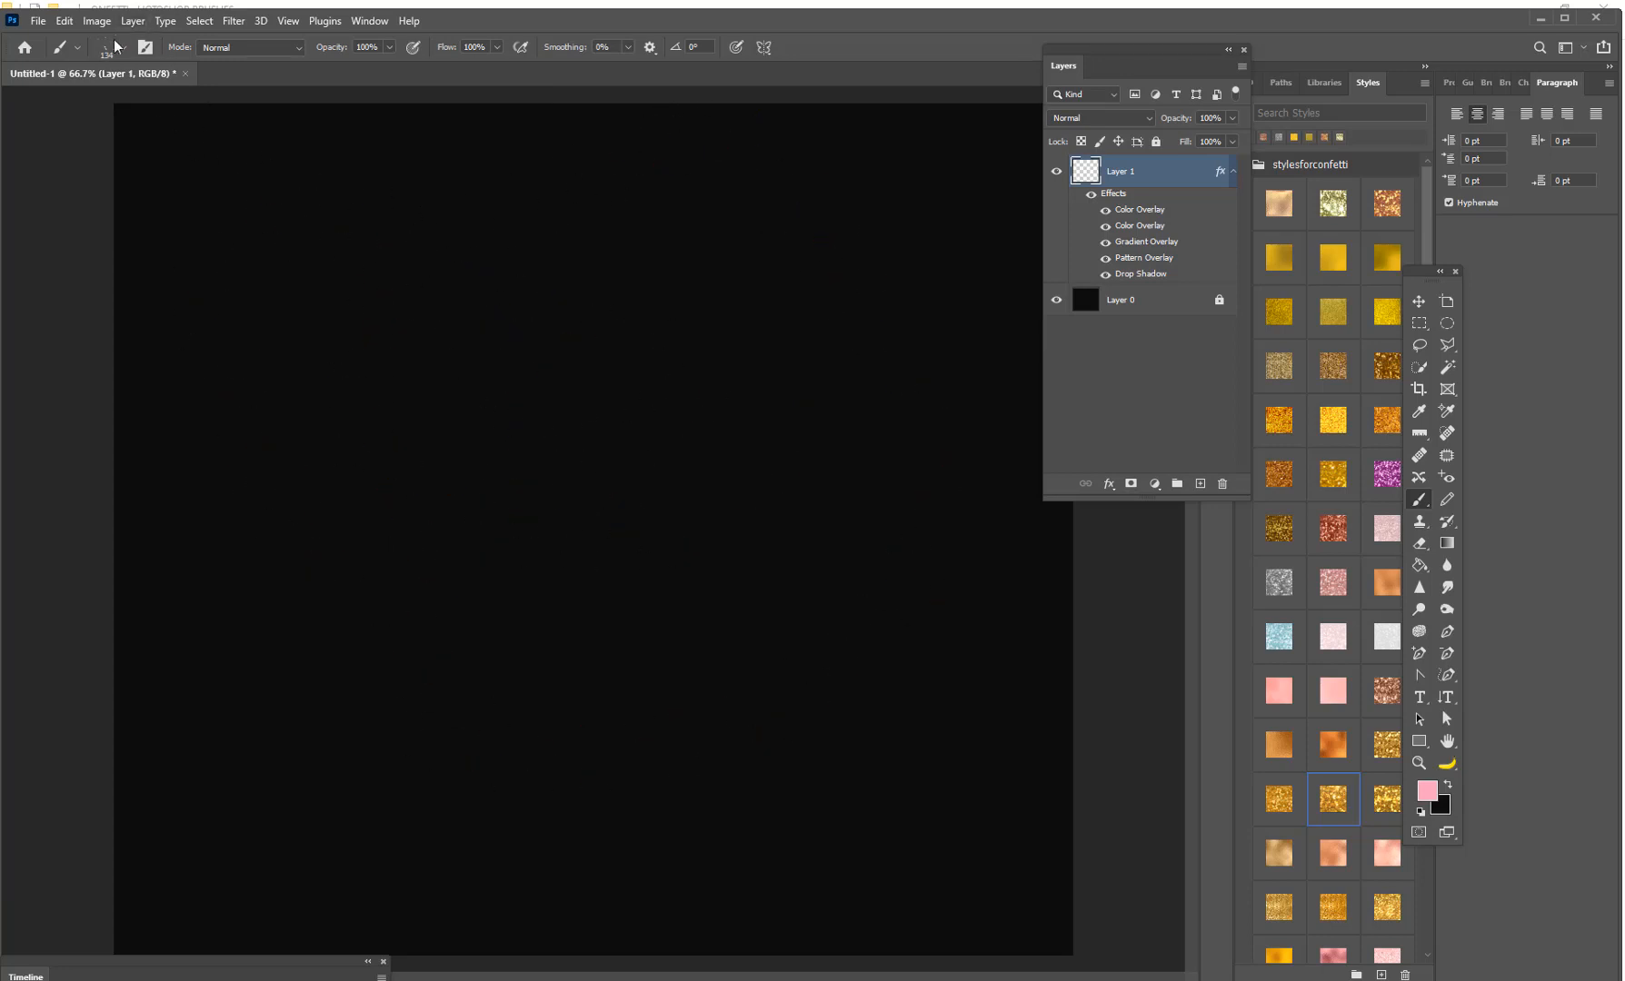
Try the 301 px confetti brush with a looping stroke across the upper canvas and undo it
{"action": "left_click", "coordinate": [115, 44]}
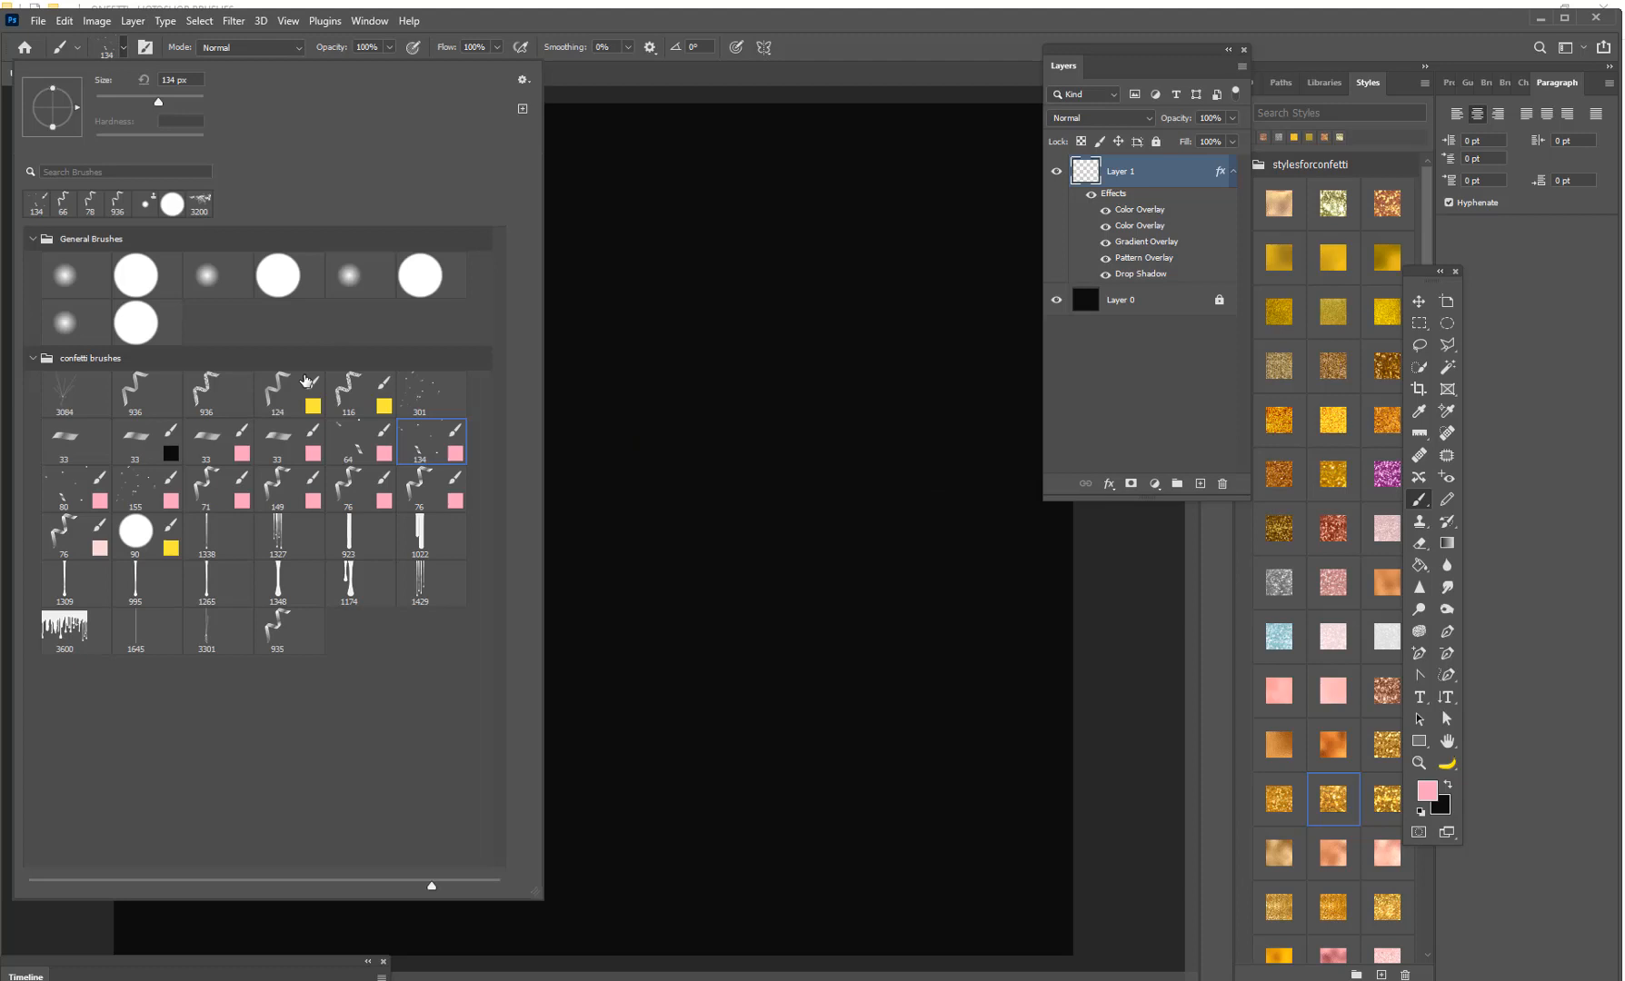
{"action": "left_click", "coordinate": [350, 389]}
{"action": "left_click", "coordinate": [419, 393]}
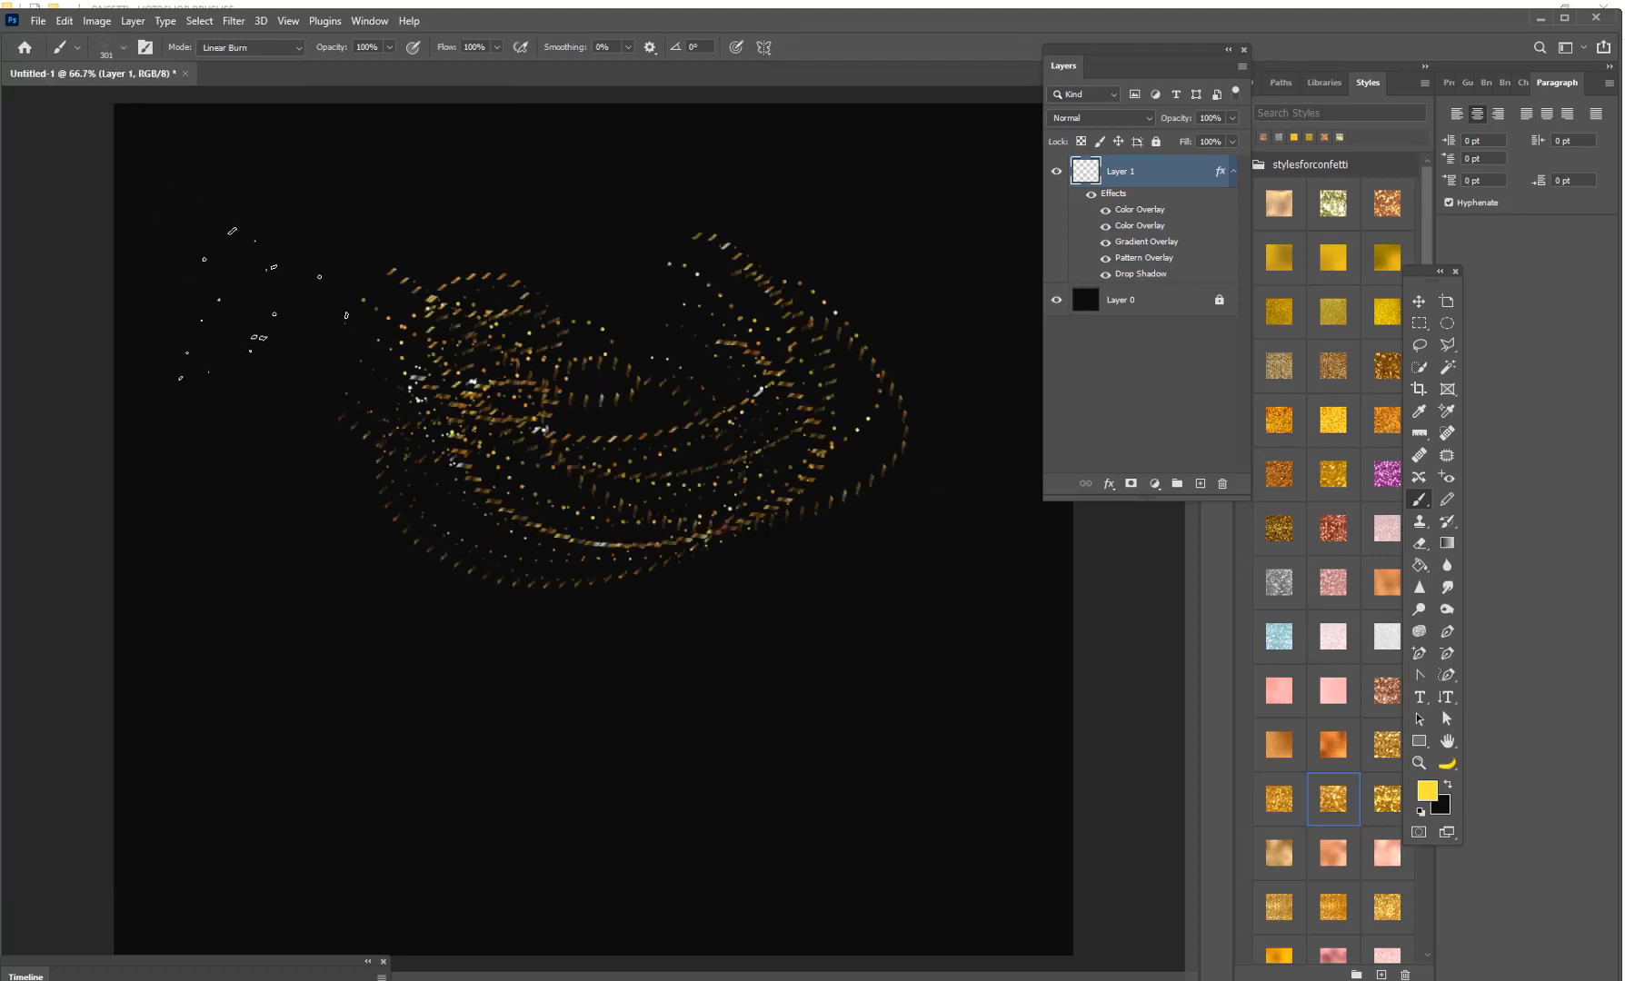
{"action": "key", "text": "ctrl+z"}
Stamp five separate clusters with the 301 px confetti brush around the canvas and undo them
{"action": "left_click", "coordinate": [534, 289]}
{"action": "left_click", "coordinate": [304, 314]}
{"action": "left_click", "coordinate": [534, 483]}
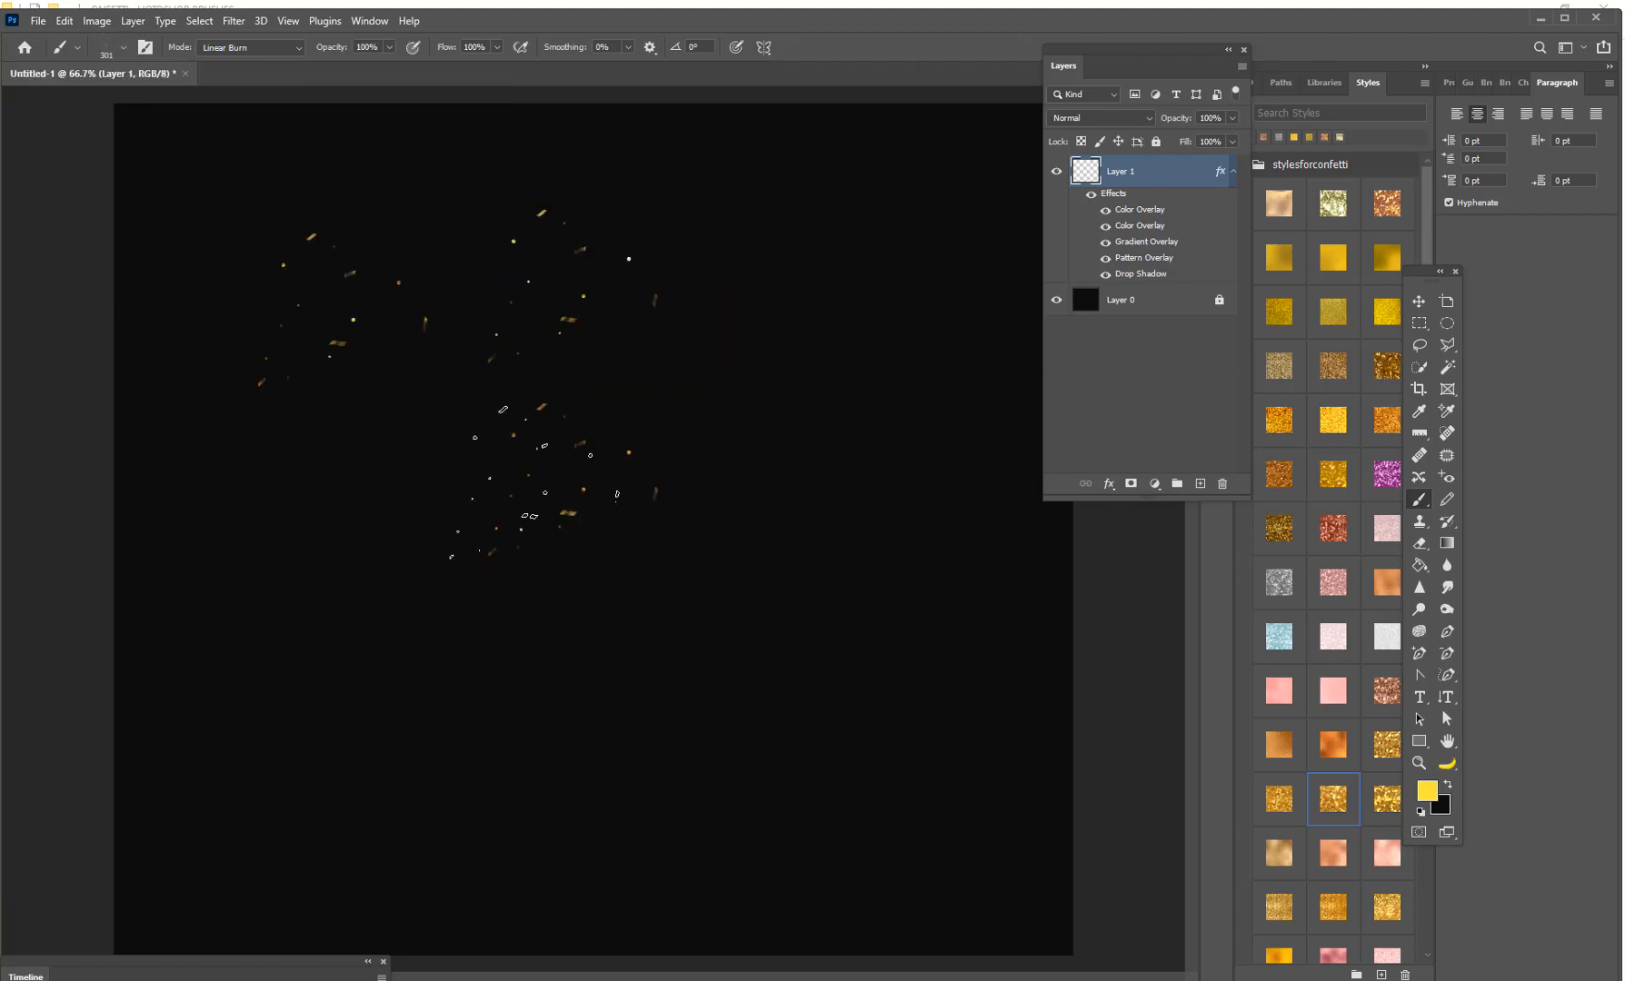
{"action": "left_click", "coordinate": [405, 485]}
{"action": "left_click", "coordinate": [716, 646]}
{"action": "key", "text": "ctrl+z"}
{"action": "key", "text": "ctrl+z"}
{"action": "key", "text": "ctrl+z"}
{"action": "key", "text": "ctrl+z"}
Choose the first 33 px confetti brush, stamp one flake, and undo a curved test stroke
{"action": "left_click", "coordinate": [109, 45]}
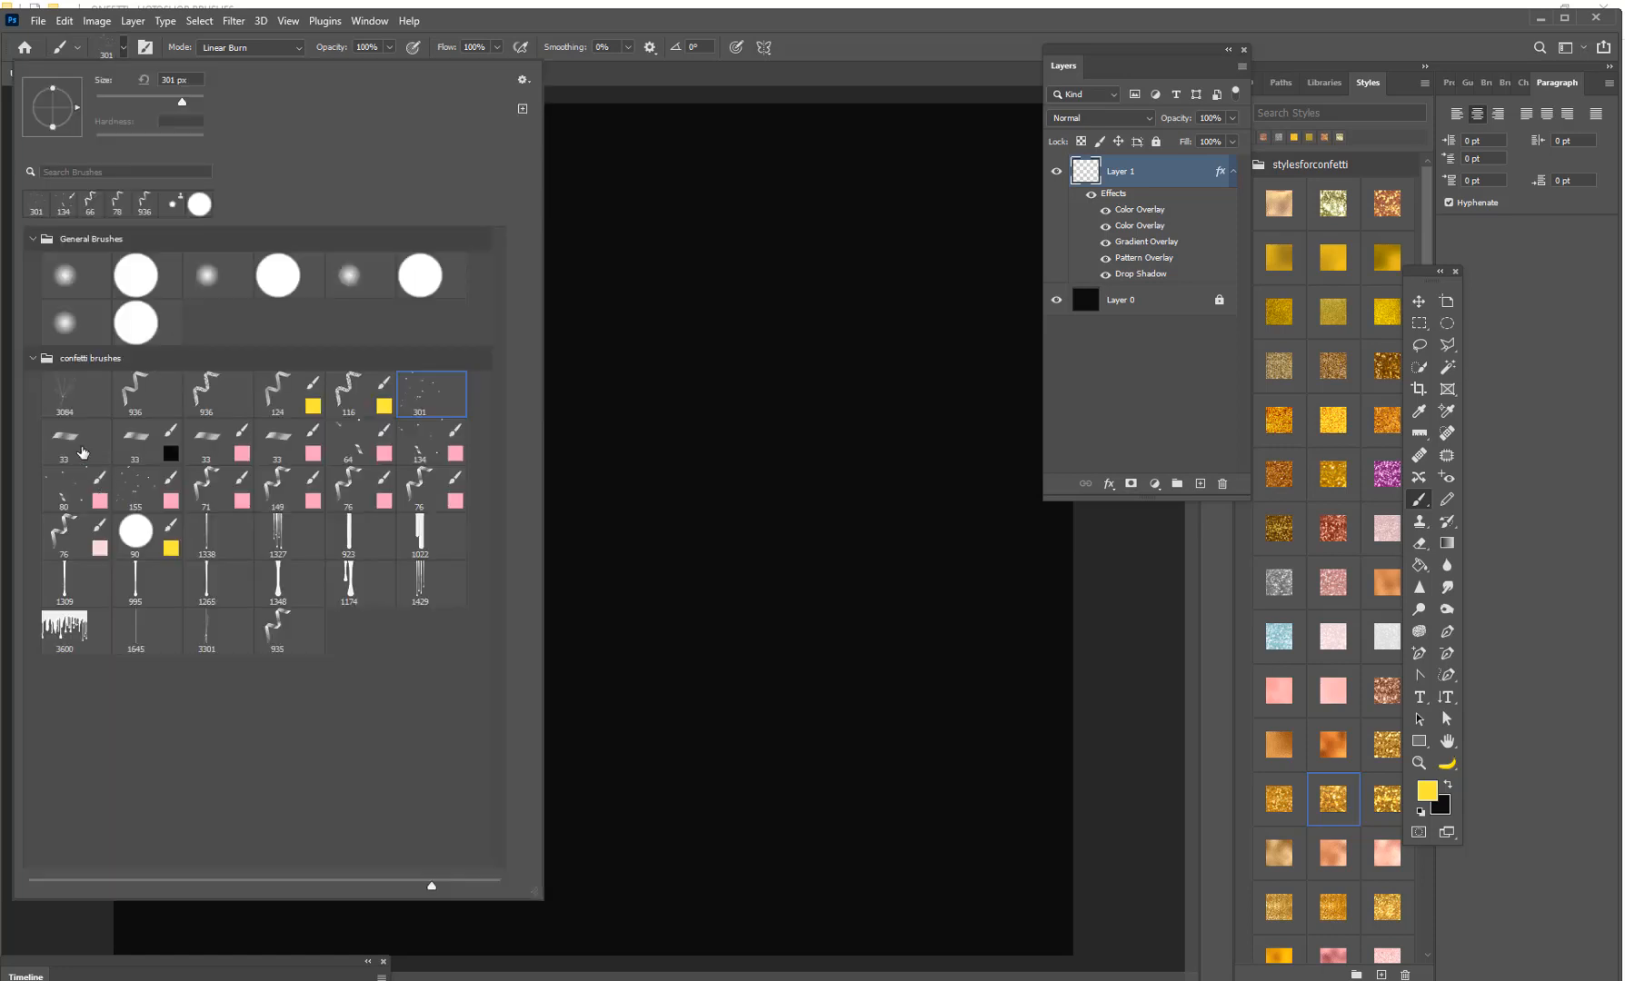
{"action": "left_click", "coordinate": [82, 452]}
{"action": "left_click", "coordinate": [683, 331]}
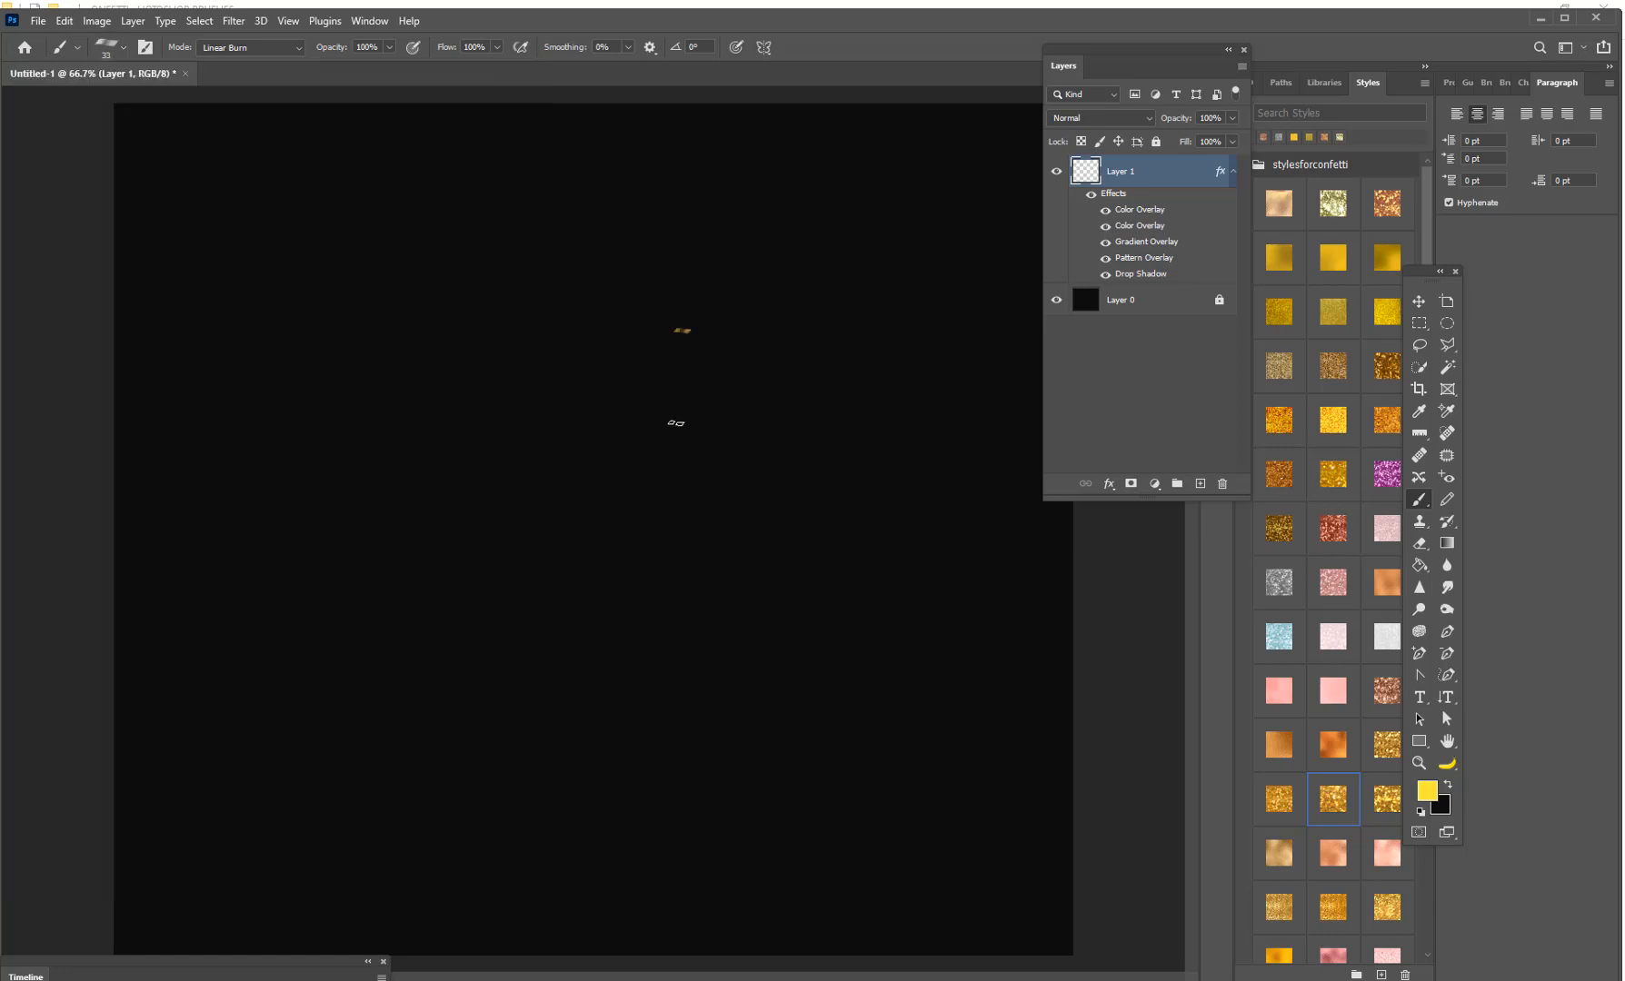
{"action": "left_click_drag", "start_coordinate": [614, 384], "coordinate": [710, 516]}
{"action": "key", "text": "ctrl+z"}
Stamp five single flakes around the upper part of the canvas with the 33 px brush, and undo every flake
{"action": "left_click", "coordinate": [446, 497]}
{"action": "left_click", "coordinate": [308, 394]}
{"action": "left_click", "coordinate": [362, 253]}
{"action": "left_click", "coordinate": [470, 325]}
{"action": "left_click", "coordinate": [436, 372]}
{"action": "key", "text": "ctrl+z"}
{"action": "key", "text": "ctrl+z"}
{"action": "key", "text": "ctrl+z"}
{"action": "key", "text": "ctrl+z"}
{"action": "key", "text": "ctrl+z"}
{"action": "key", "text": "ctrl+z"}
Try the second 33 px confetti brush, the one with the black swatch, on the canvas
{"action": "left_click", "coordinate": [123, 47]}
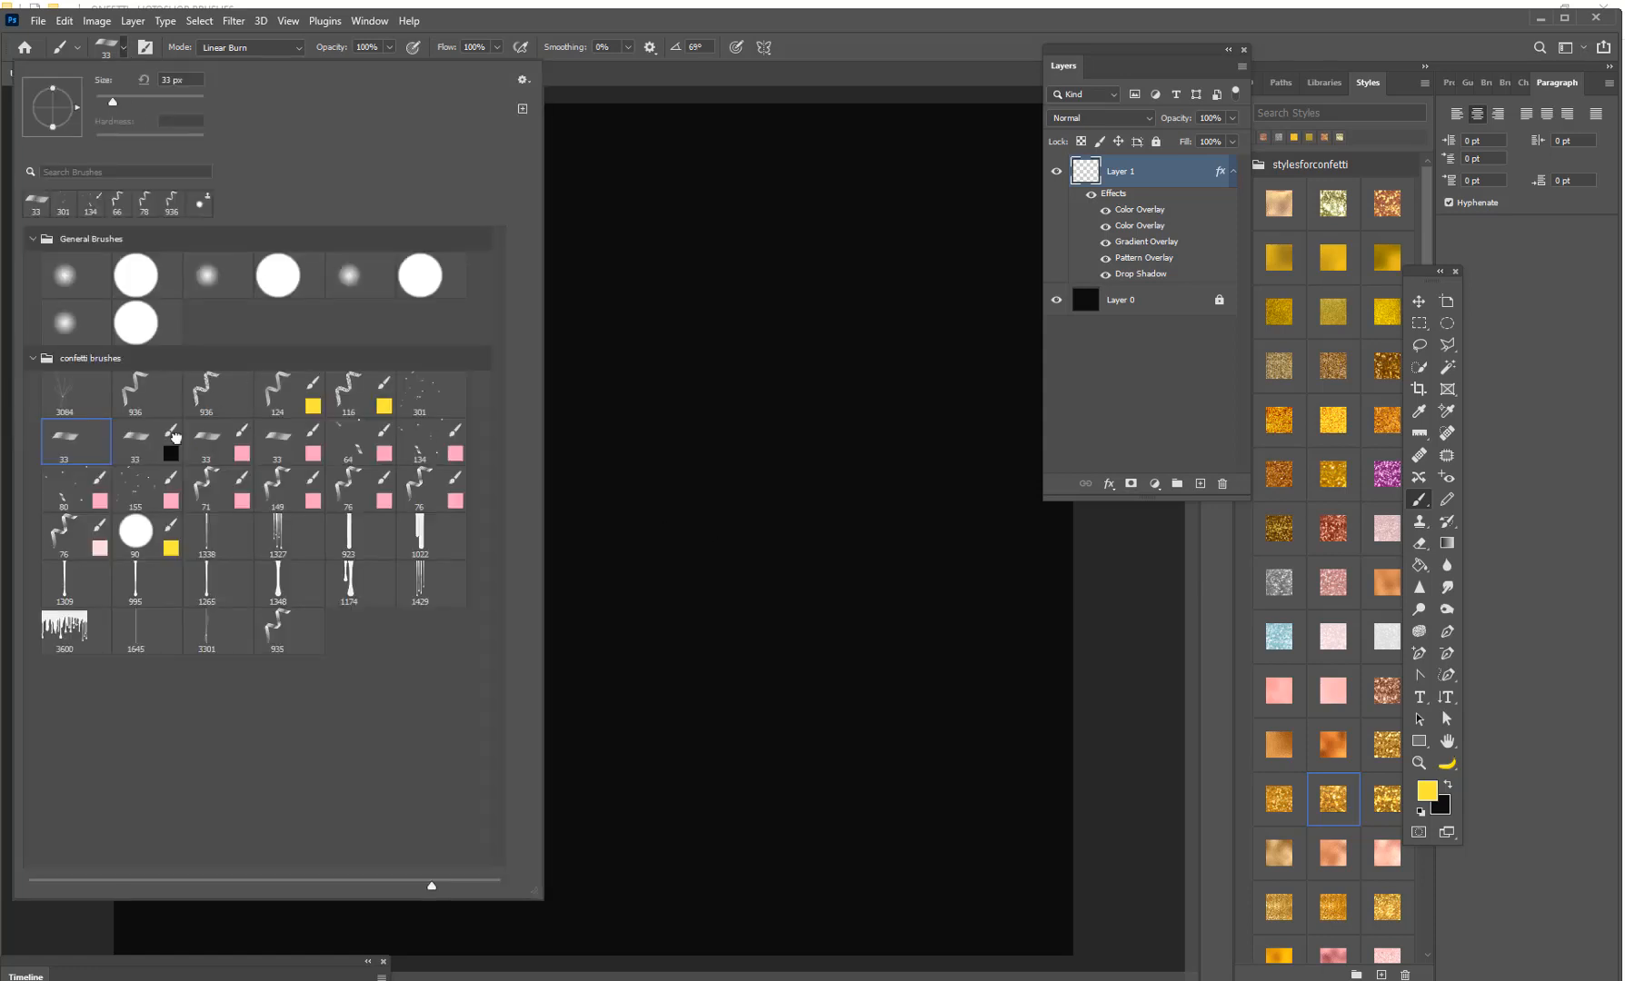
{"action": "double_click", "coordinate": [122, 436]}
{"action": "left_click", "coordinate": [429, 367]}
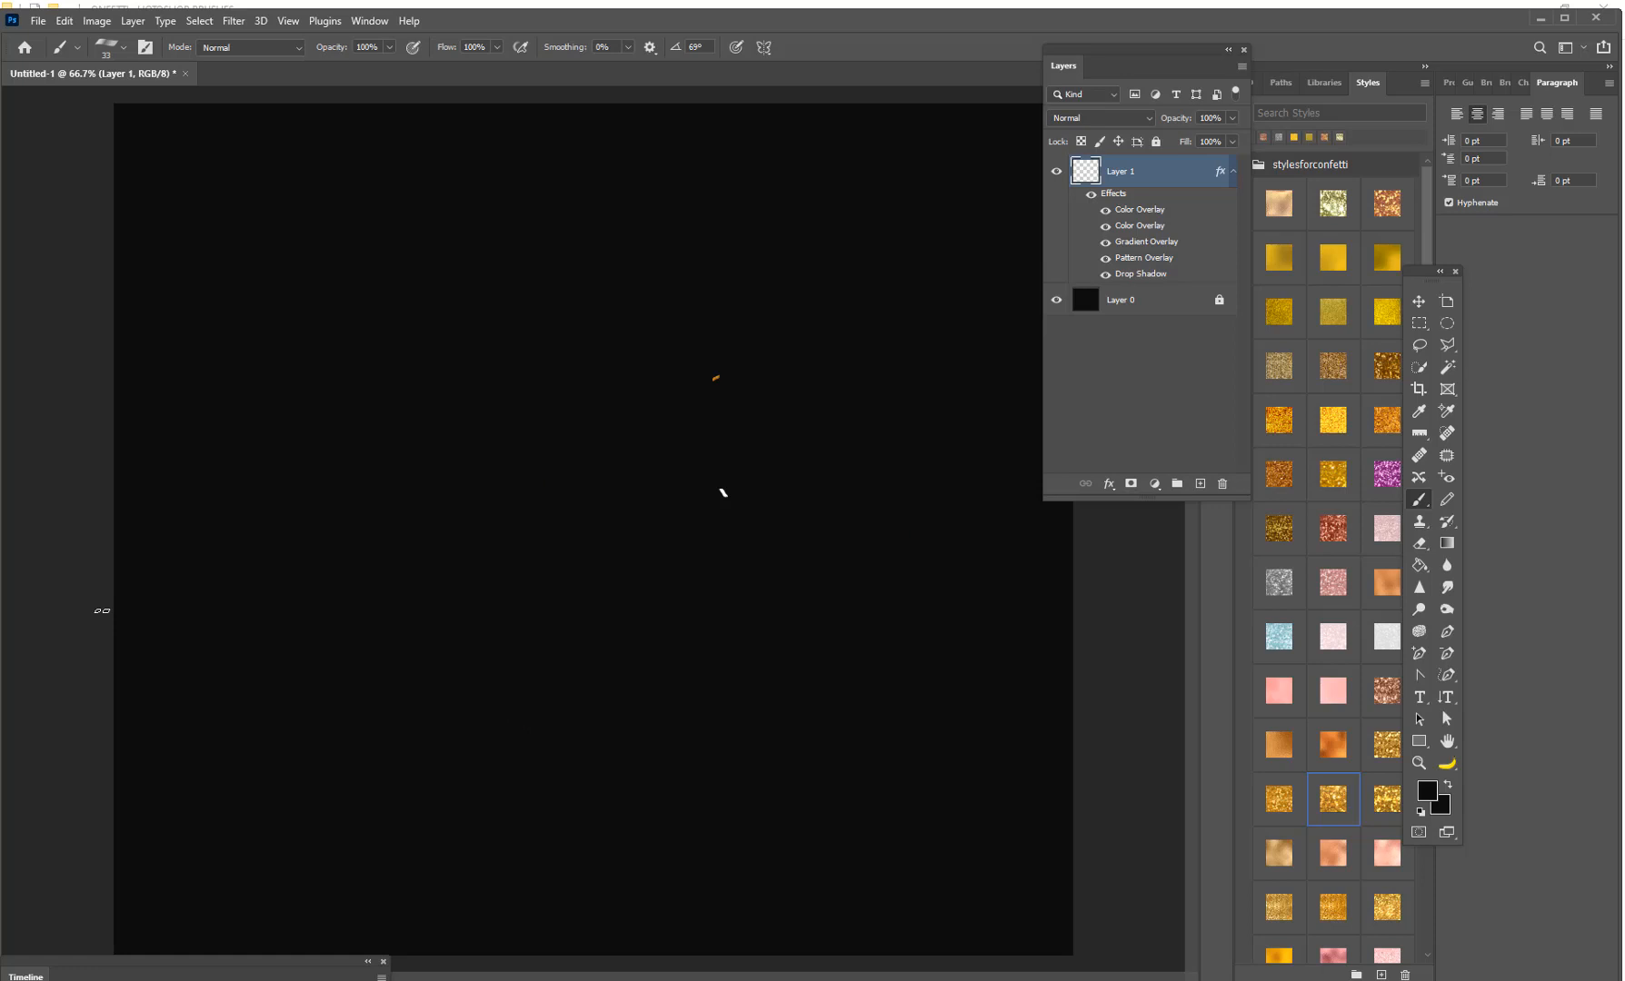
Test the third 33 px confetti brush with one stamp and two scattering strokes, undoing each mark
{"action": "left_click", "coordinate": [120, 50]}
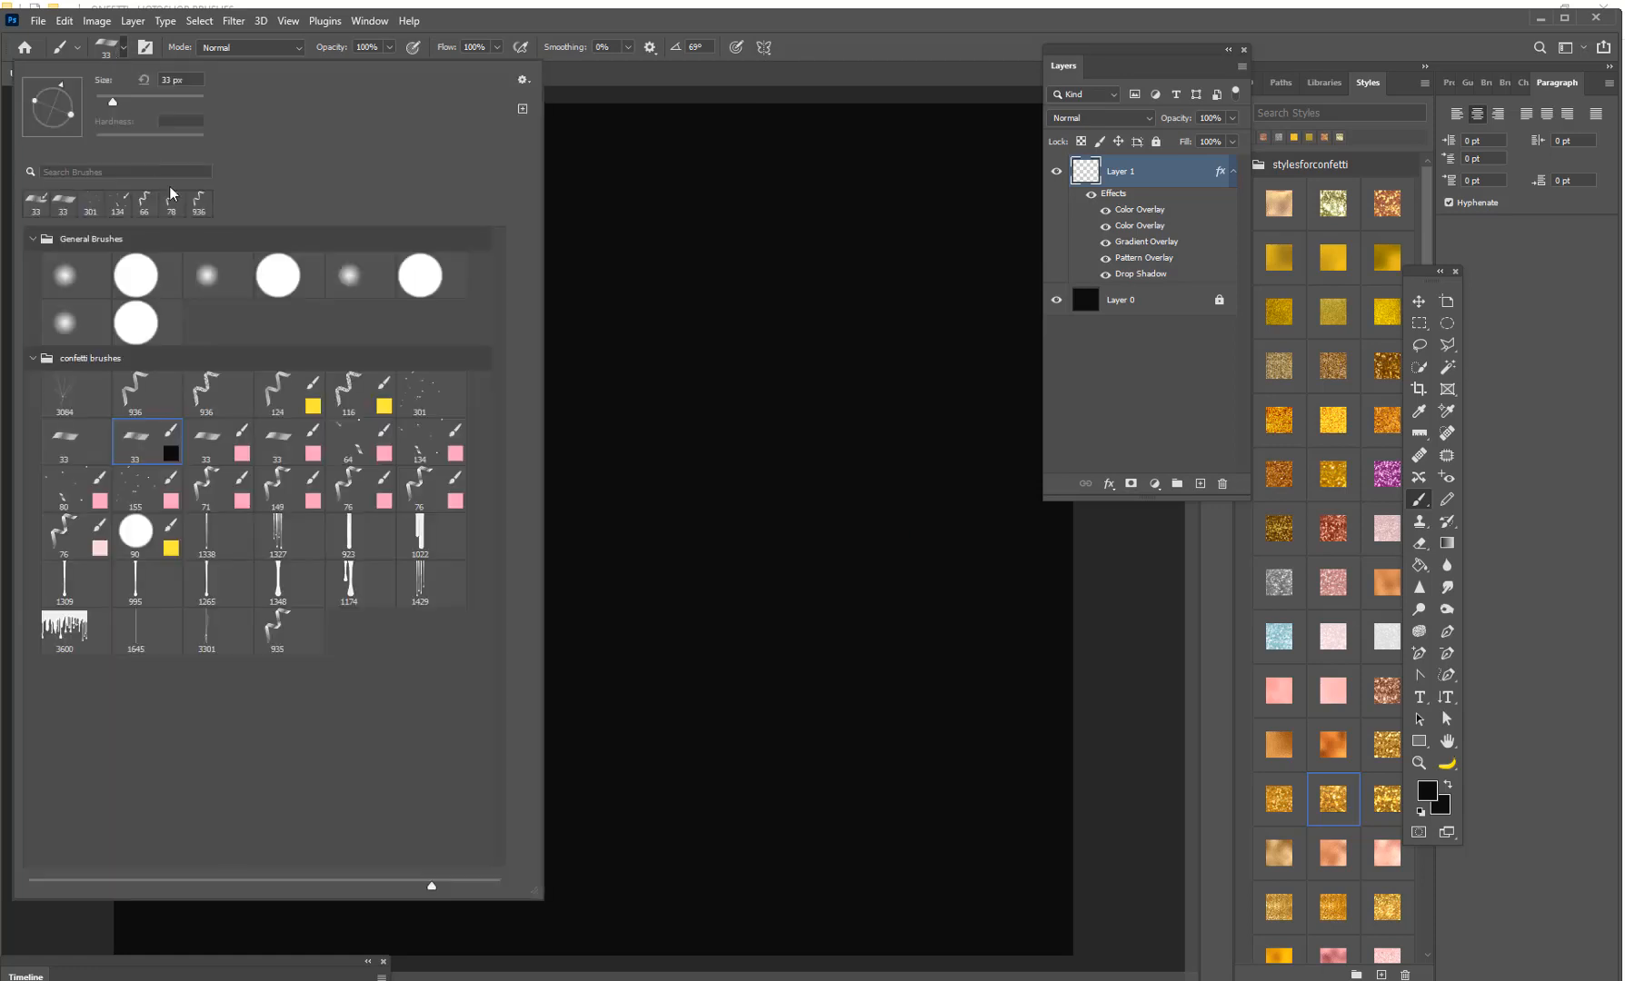
{"action": "left_click", "coordinate": [222, 444]}
{"action": "left_click", "coordinate": [773, 446]}
{"action": "mouse_move", "coordinate": [508, 324]}
{"action": "left_mouse_down"}
{"action": "mouse_move", "coordinate": [201, 417]}
{"action": "mouse_move", "coordinate": [218, 495]}
{"action": "mouse_move", "coordinate": [415, 560]}
{"action": "mouse_move", "coordinate": [819, 325]}
{"action": "mouse_move", "coordinate": [694, 255]}
{"action": "mouse_move", "coordinate": [239, 219]}
{"action": "mouse_move", "coordinate": [303, 356]}
{"action": "mouse_move", "coordinate": [705, 518]}
{"action": "mouse_move", "coordinate": [501, 620]}
{"action": "mouse_move", "coordinate": [206, 601]}
{"action": "mouse_move", "coordinate": [336, 737]}
{"action": "mouse_move", "coordinate": [672, 686]}
{"action": "left_mouse_up"}
{"action": "key", "text": "ctrl+z"}
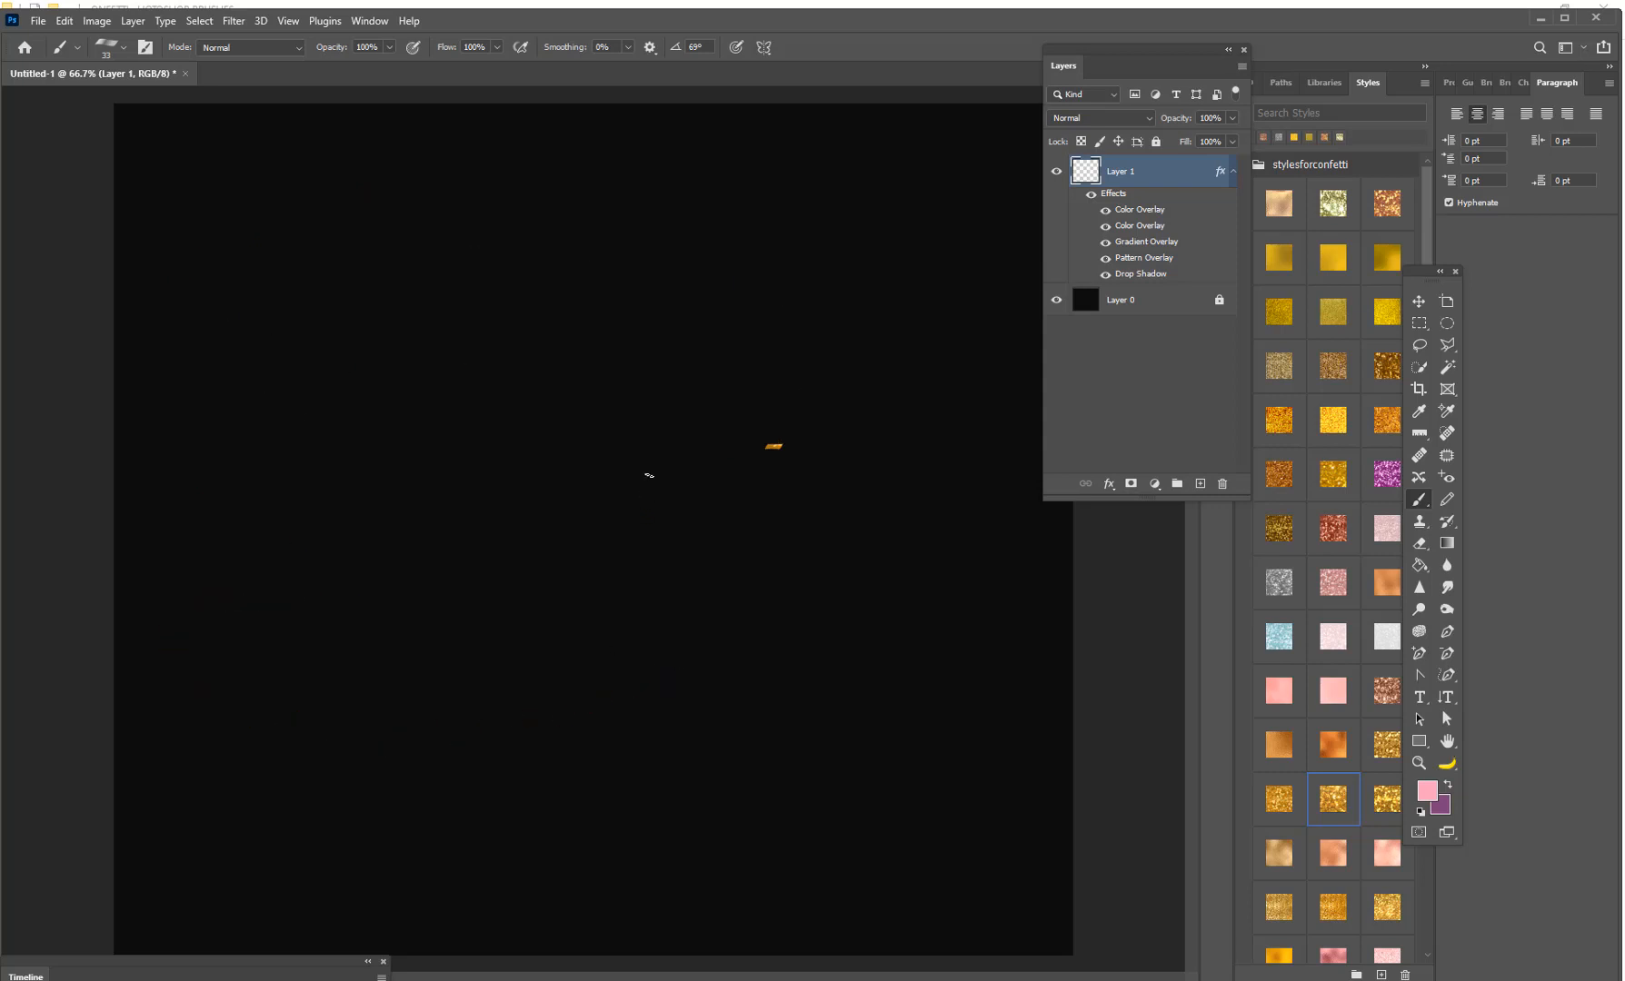
{"action": "key", "text": "ctrl+z"}
{"action": "mouse_move", "coordinate": [515, 265]}
{"action": "left_mouse_down"}
{"action": "mouse_move", "coordinate": [437, 495]}
{"action": "mouse_move", "coordinate": [845, 428]}
{"action": "mouse_move", "coordinate": [777, 332]}
{"action": "left_mouse_up"}
{"action": "key", "text": "ctrl+z"}
Try the fourth 33 px confetti brush with a long stroke over the canvas and undo it
{"action": "left_click", "coordinate": [106, 50]}
{"action": "double_click", "coordinate": [297, 445]}
{"action": "mouse_move", "coordinate": [822, 368]}
{"action": "left_mouse_down"}
{"action": "mouse_move", "coordinate": [427, 627]}
{"action": "mouse_move", "coordinate": [963, 509]}
{"action": "mouse_move", "coordinate": [495, 160]}
{"action": "left_mouse_up"}
{"action": "key", "text": "ctrl+z"}
Try the 64 px confetti brush with a stroke across the upper canvas and undo it
{"action": "left_click", "coordinate": [107, 50]}
{"action": "left_click", "coordinate": [348, 440]}
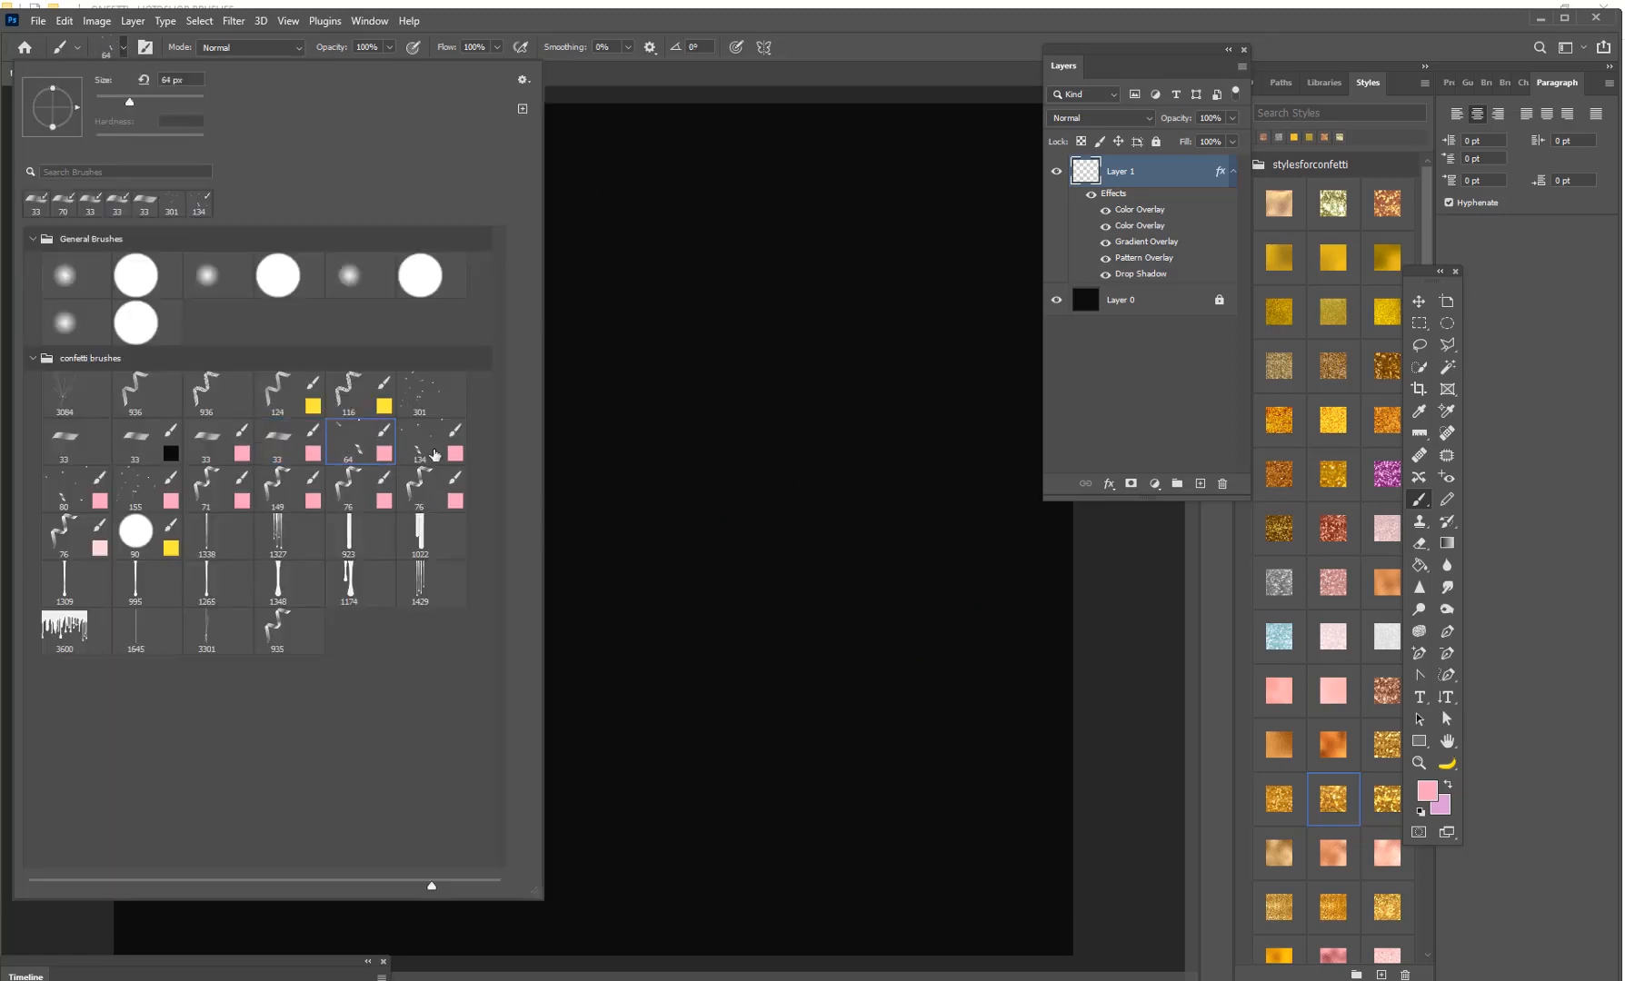
{"action": "mouse_move", "coordinate": [745, 314]}
{"action": "left_mouse_down"}
{"action": "mouse_move", "coordinate": [817, 545]}
{"action": "mouse_move", "coordinate": [309, 282]}
{"action": "left_mouse_up"}
{"action": "key", "text": "ctrl+z"}
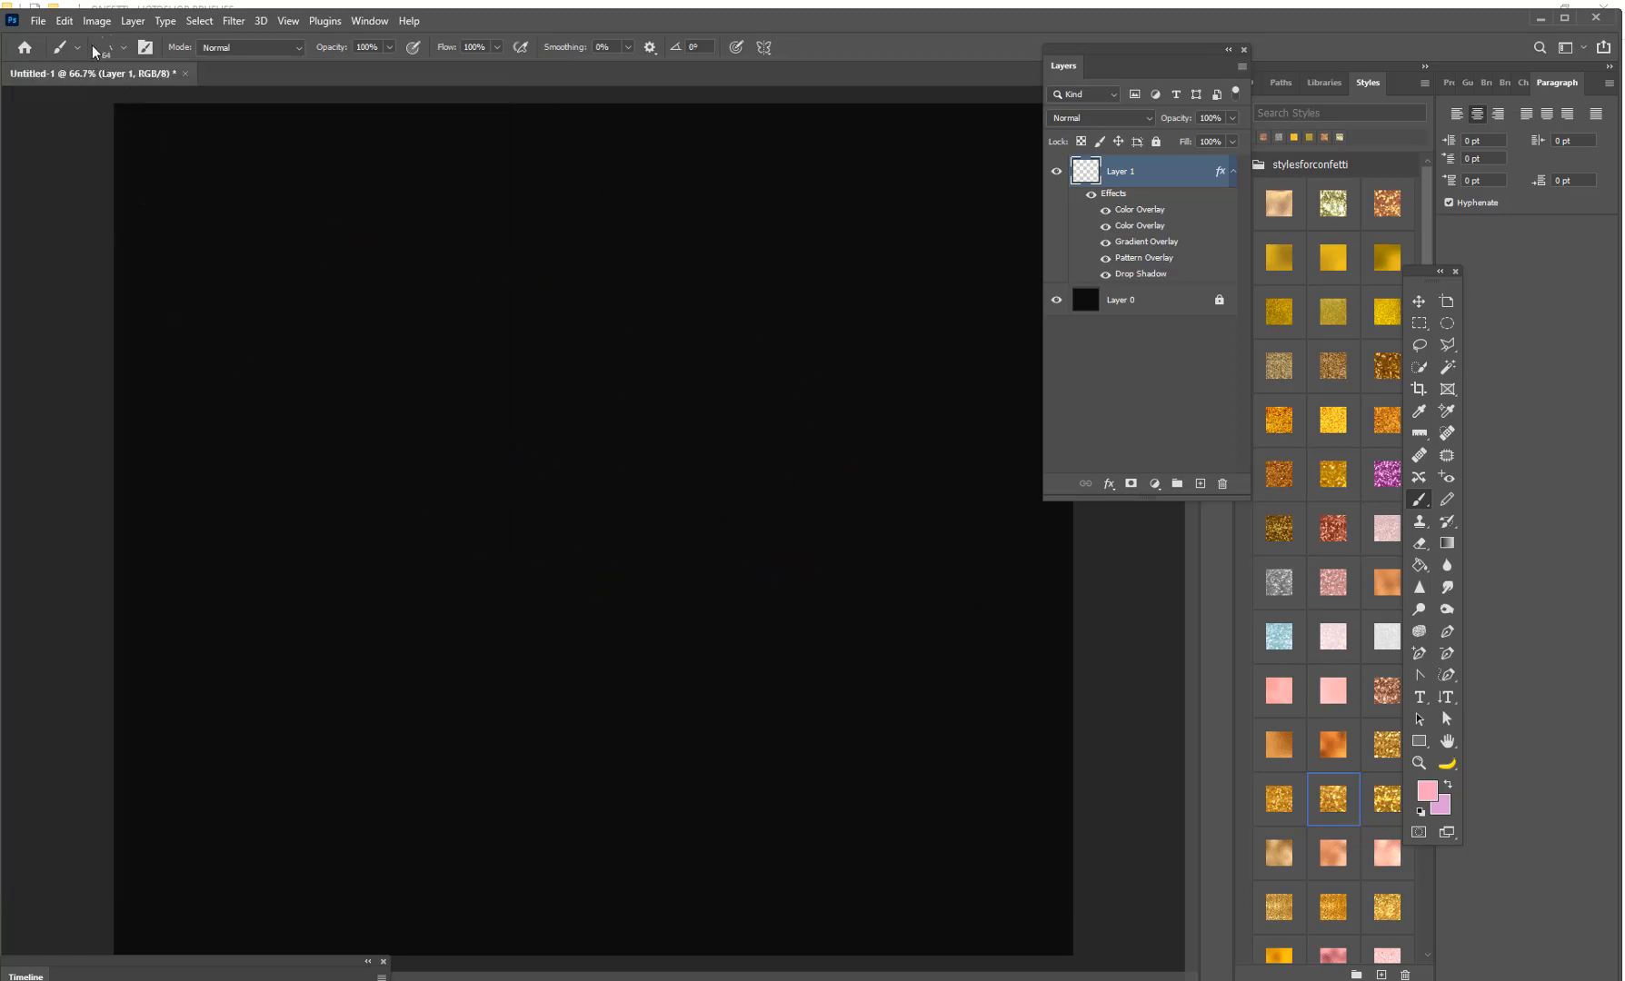
Scatter gold confetti over most of the canvas with the 134 px brush and undo the stroke
{"action": "left_click", "coordinate": [118, 55]}
{"action": "left_click", "coordinate": [423, 443]}
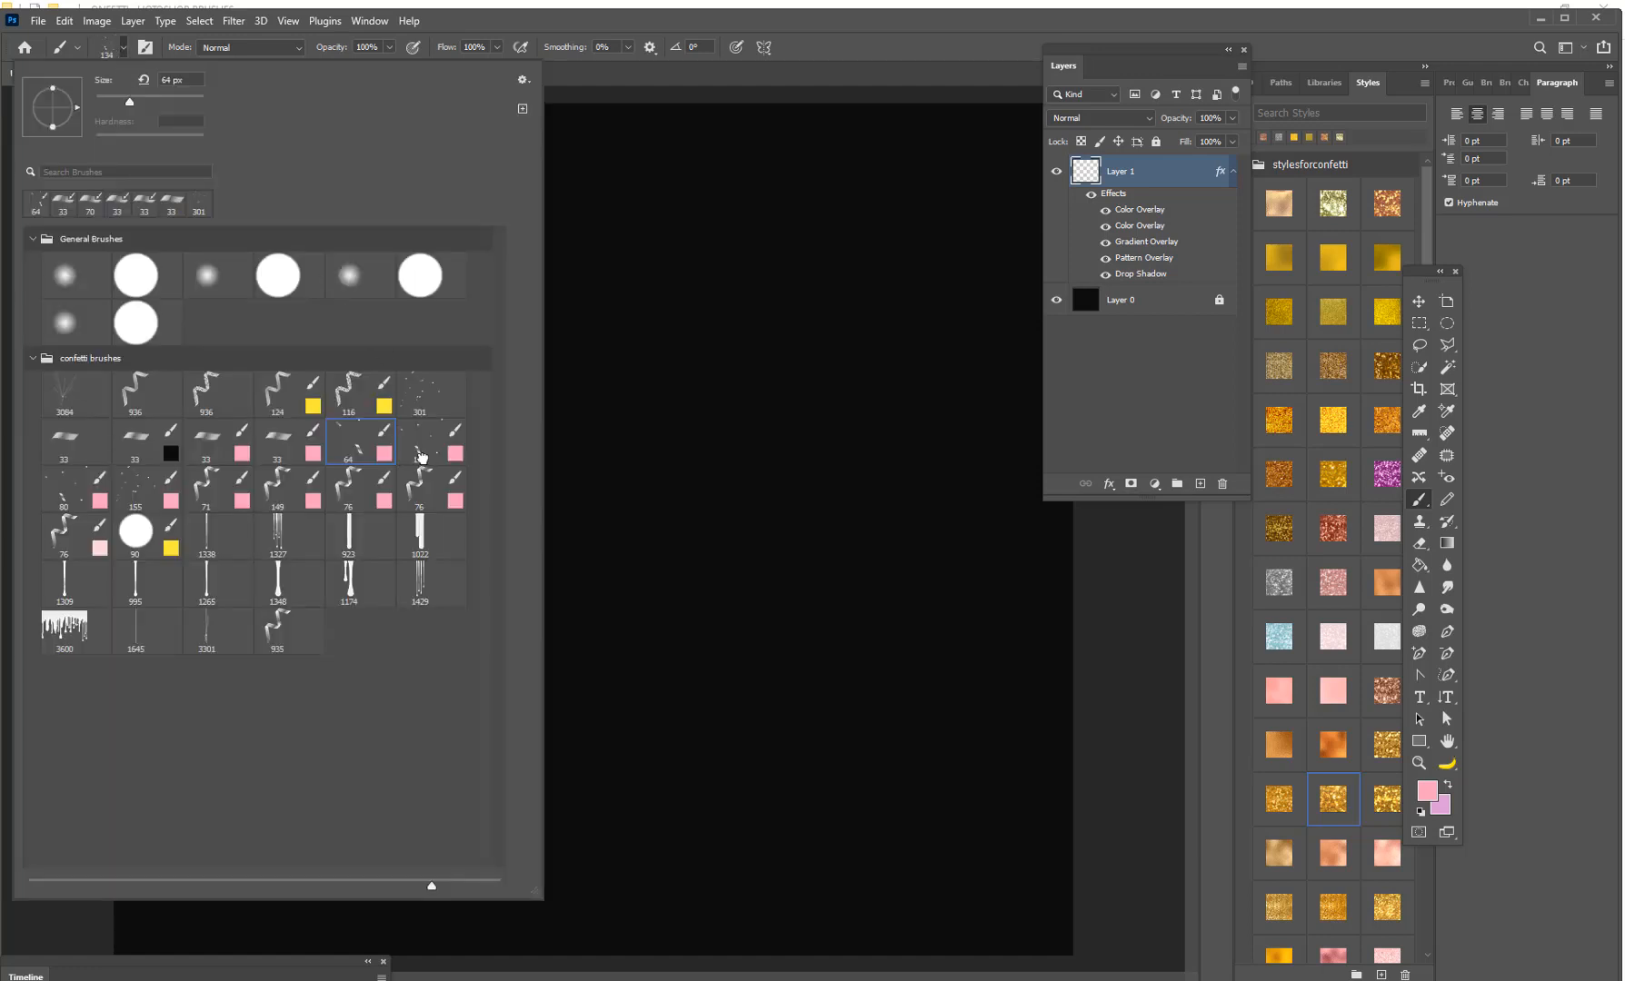
{"action": "mouse_move", "coordinate": [690, 363]}
{"action": "left_mouse_down"}
{"action": "mouse_move", "coordinate": [636, 455]}
{"action": "mouse_move", "coordinate": [482, 468]}
{"action": "mouse_move", "coordinate": [727, 551]}
{"action": "mouse_move", "coordinate": [483, 163]}
{"action": "mouse_move", "coordinate": [305, 422]}
{"action": "mouse_move", "coordinate": [627, 390]}
{"action": "mouse_move", "coordinate": [564, 272]}
{"action": "left_mouse_up"}
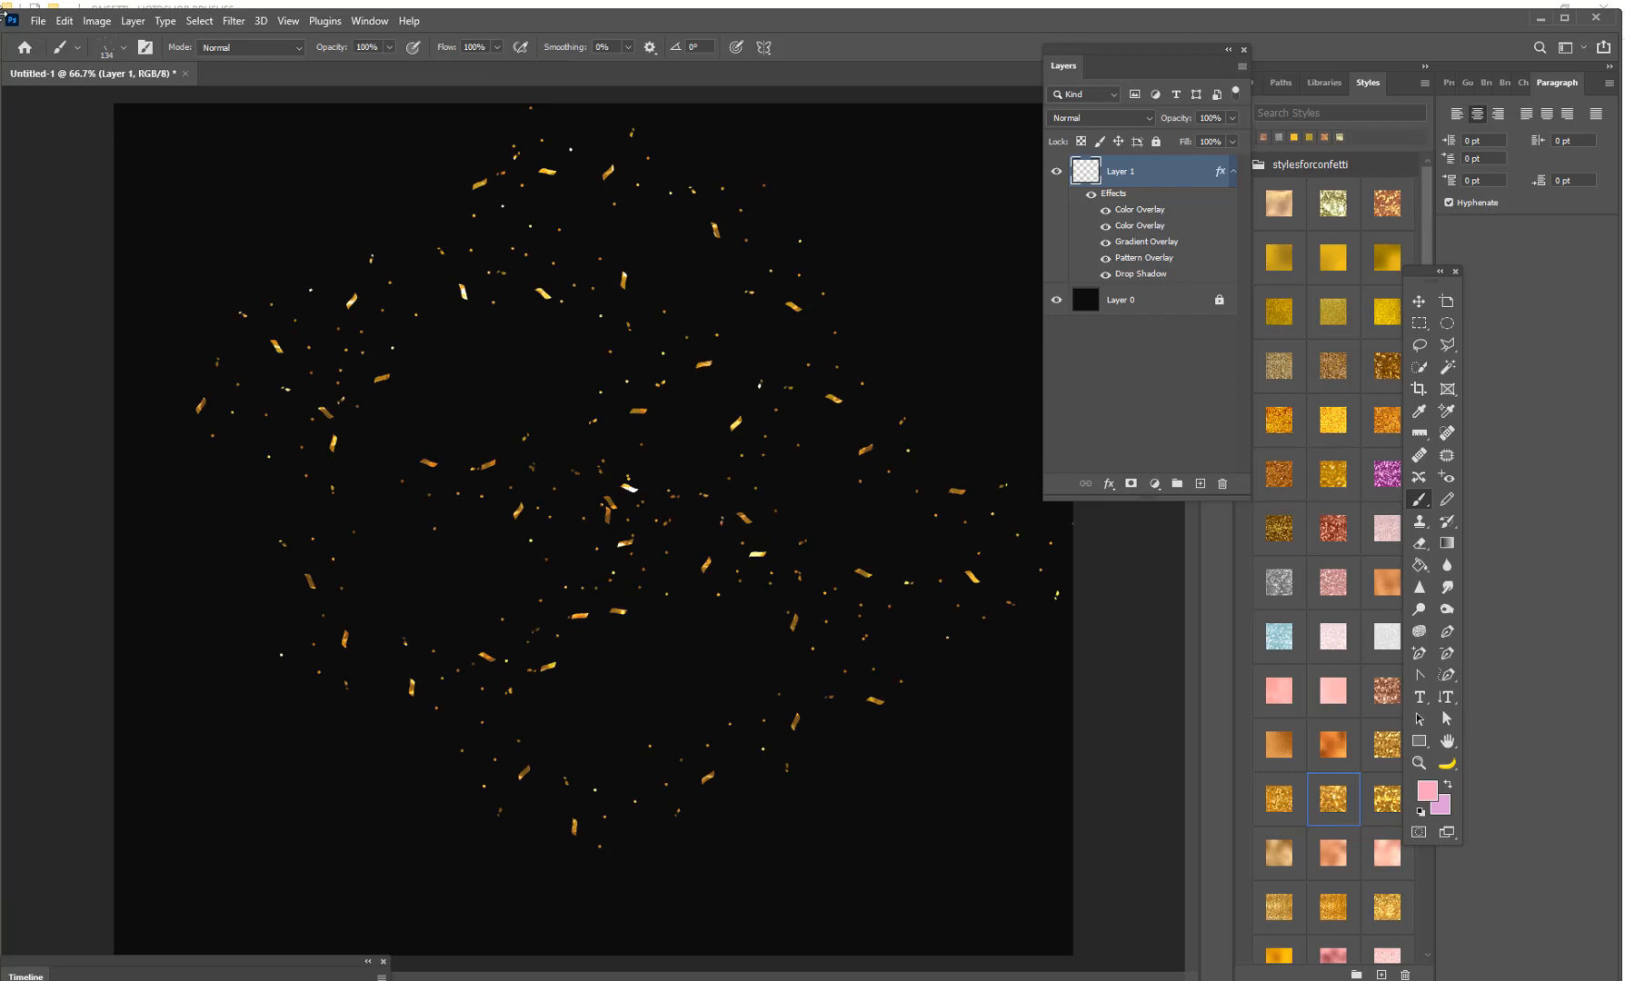
{"action": "key", "text": "ctrl+z"}
Try the 80 px confetti brush with a looping stroke around the middle of the canvas and undo it
{"action": "left_click", "coordinate": [112, 49]}
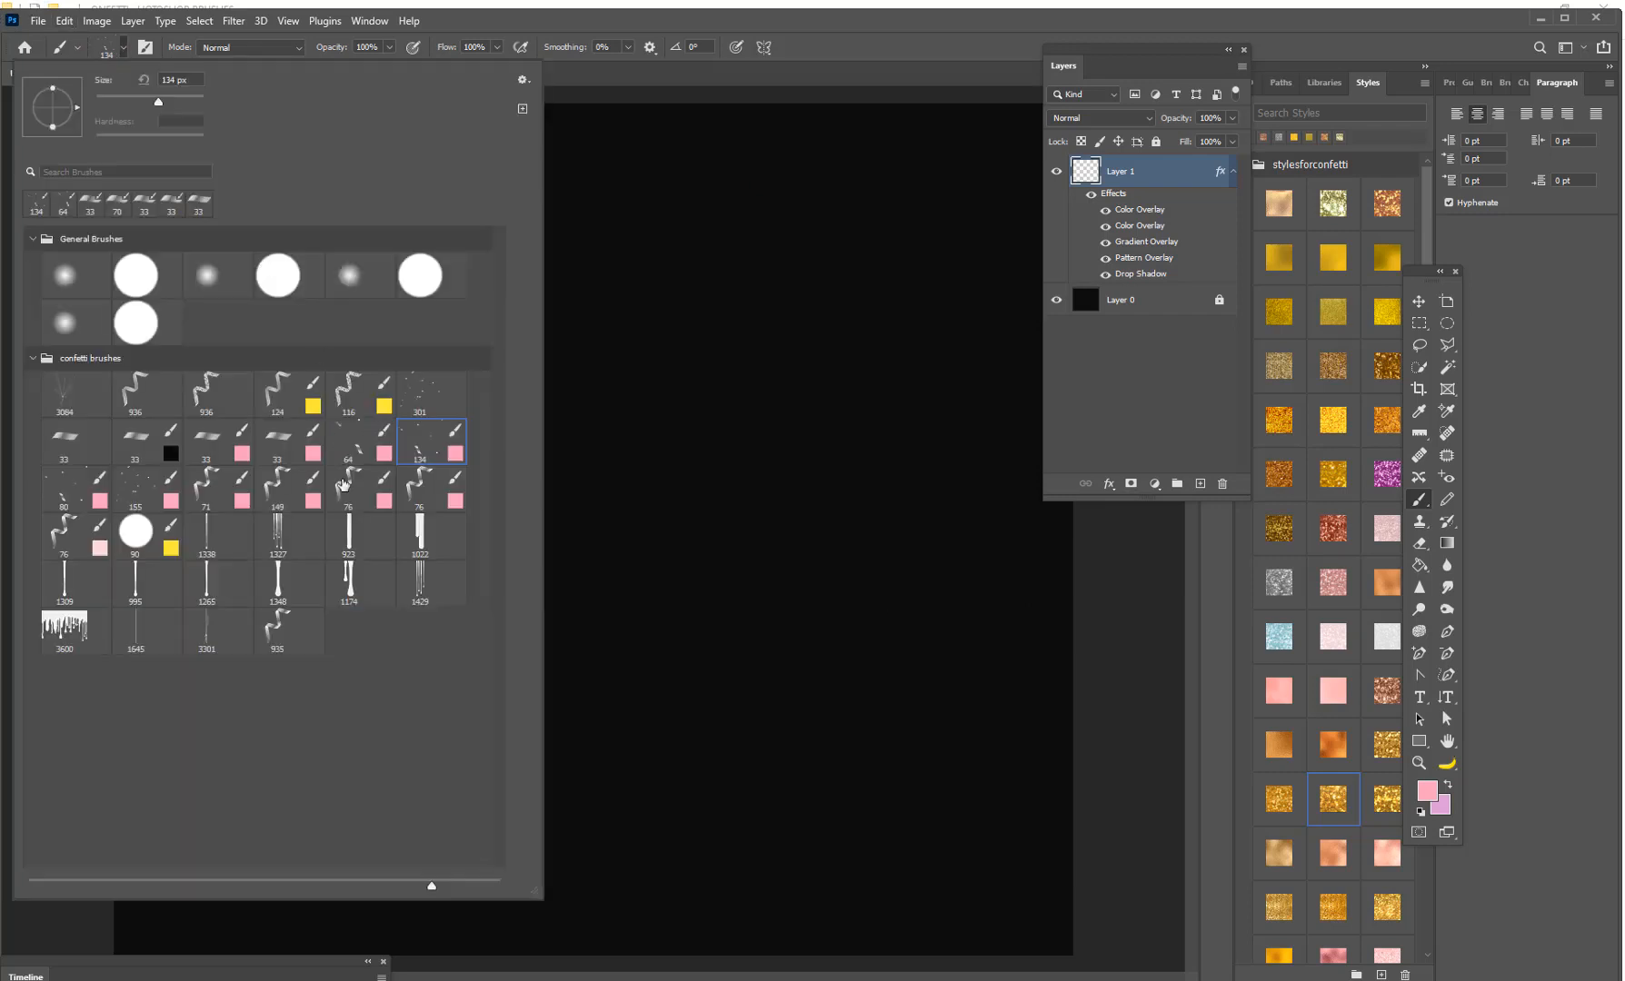
{"action": "left_click", "coordinate": [82, 492]}
{"action": "left_click", "coordinate": [798, 417]}
{"action": "mouse_move", "coordinate": [798, 417]}
{"action": "left_mouse_down"}
{"action": "mouse_move", "coordinate": [700, 554]}
{"action": "mouse_move", "coordinate": [825, 717]}
{"action": "mouse_move", "coordinate": [702, 467]}
{"action": "left_mouse_up"}
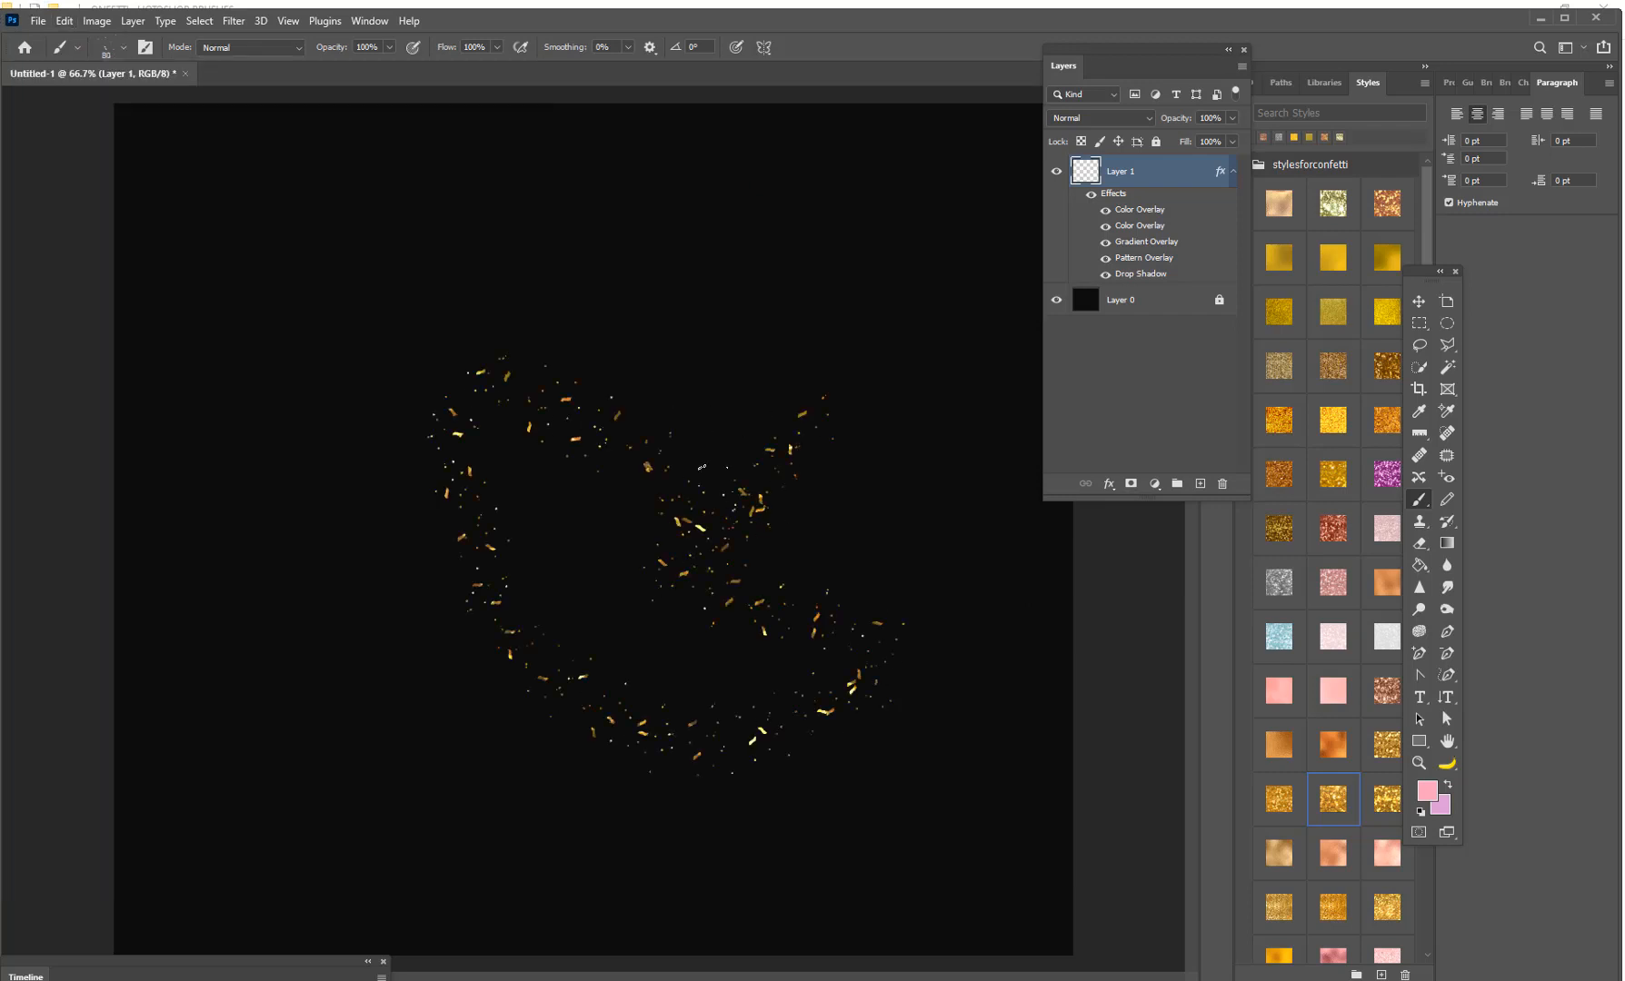
{"action": "key", "text": "ctrl+z"}
Try the 155 px confetti brush with a winding stroke over the canvas and undo it
{"action": "left_click", "coordinate": [121, 47]}
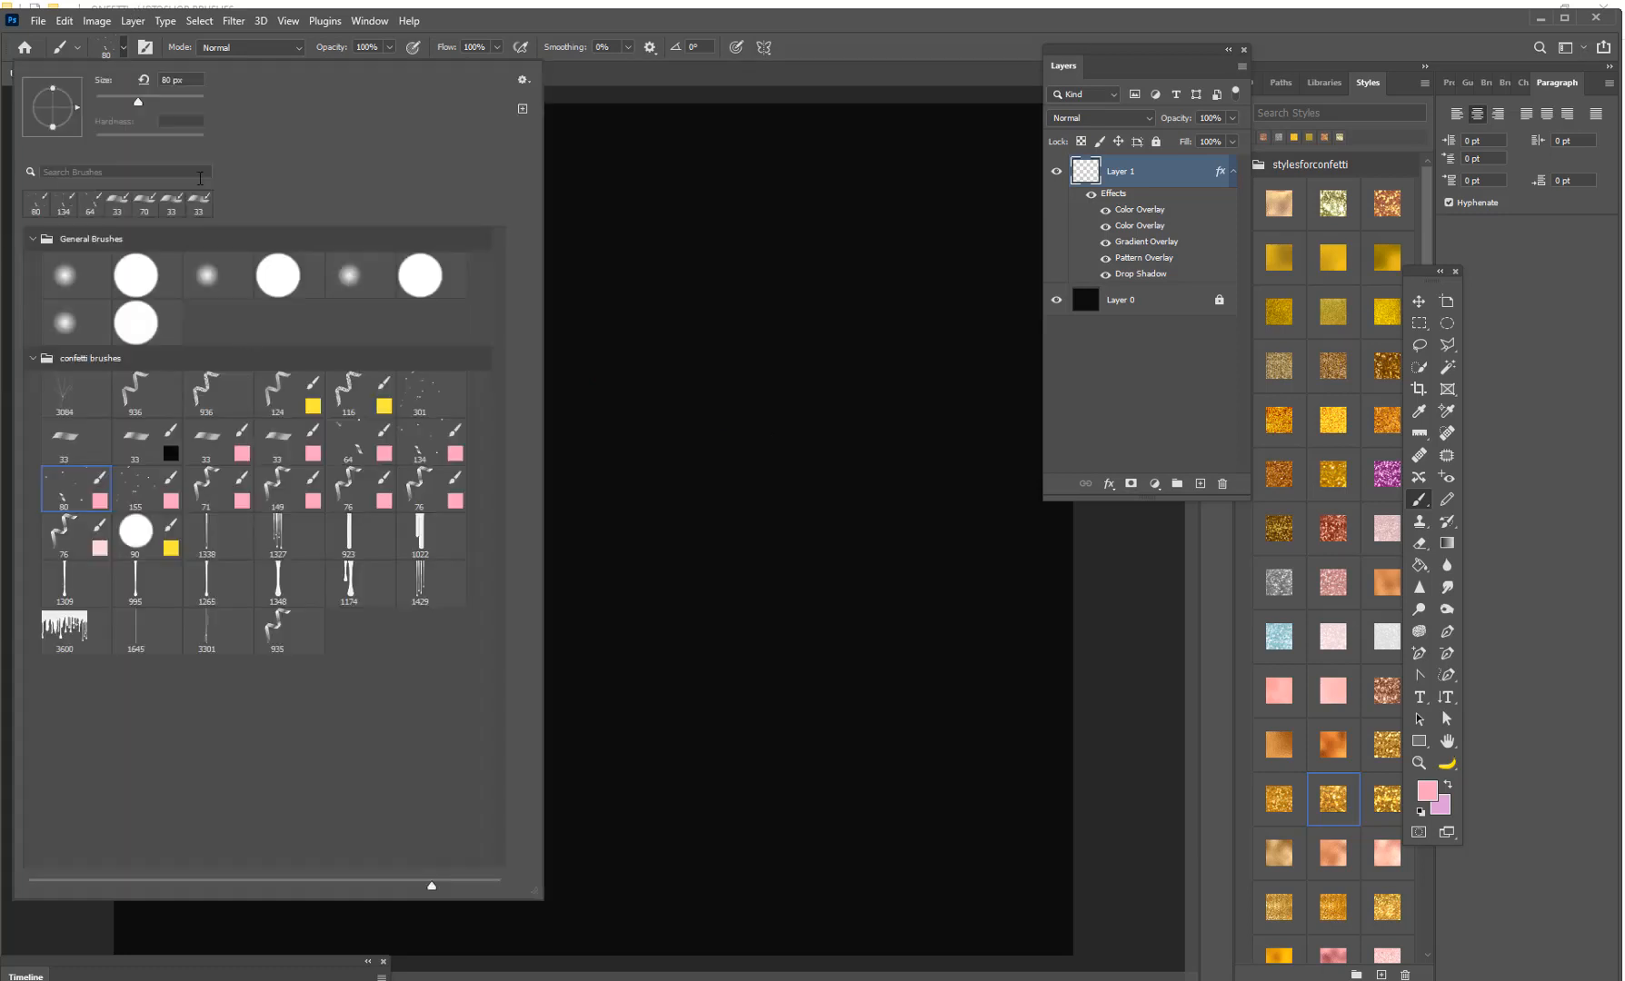
{"action": "left_click", "coordinate": [90, 481]}
{"action": "left_click", "coordinate": [161, 495]}
{"action": "left_click", "coordinate": [623, 459]}
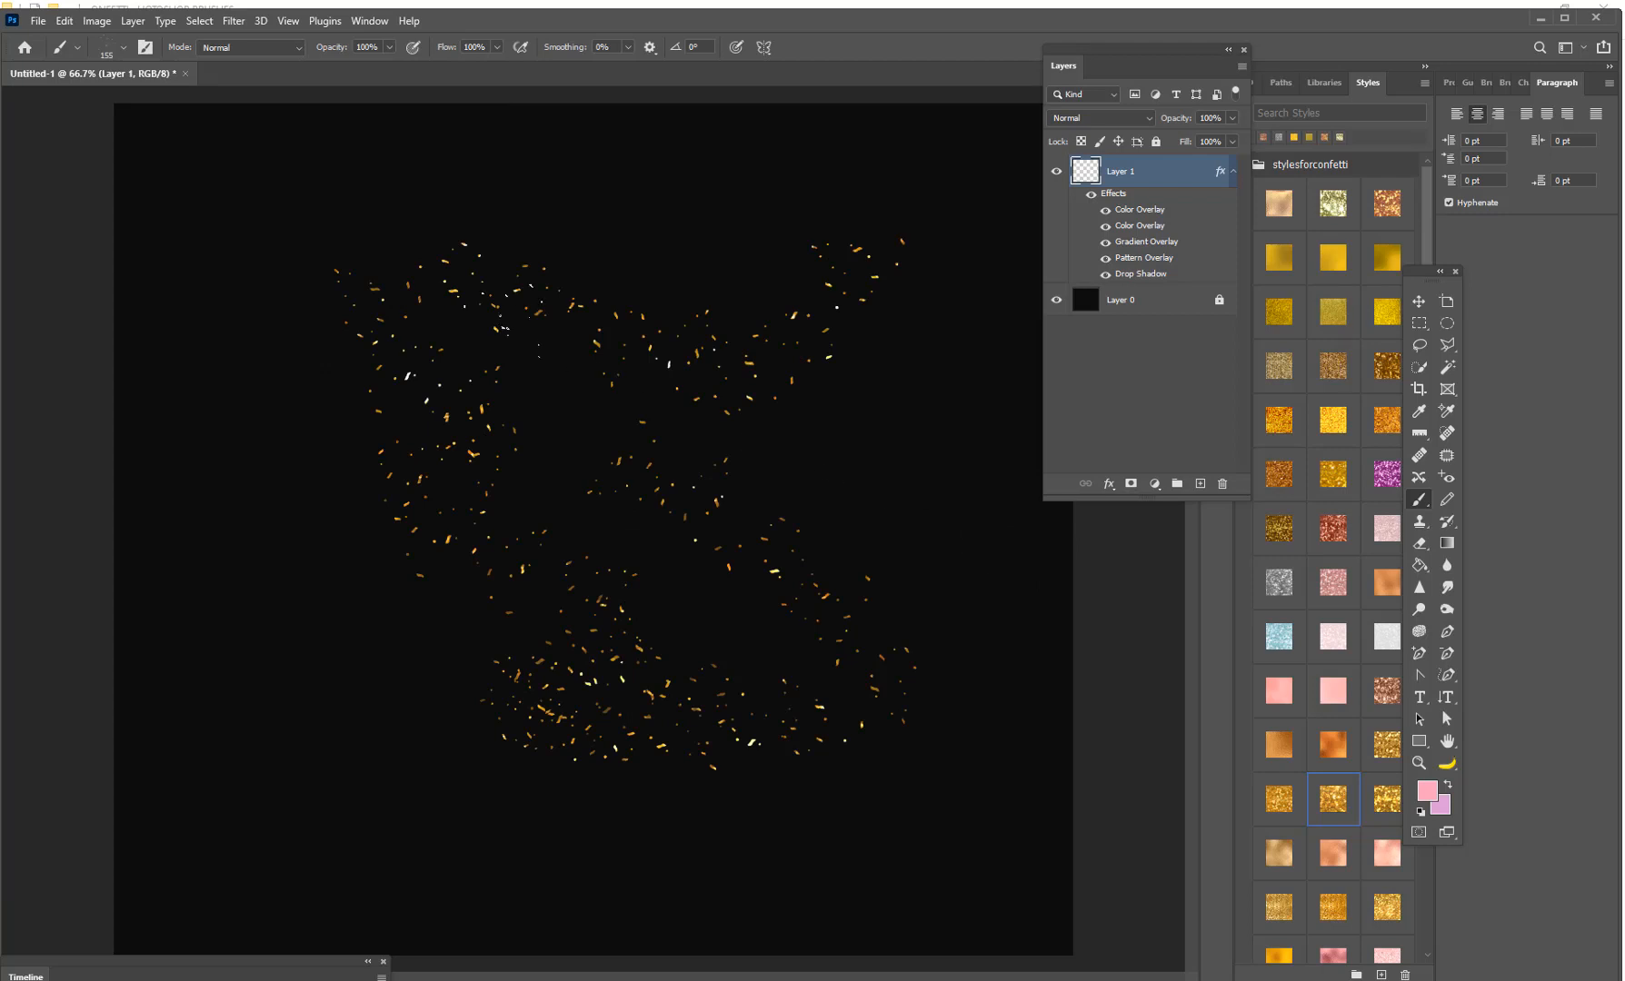
{"action": "key", "text": "ctrl+z"}
Enlarge the 155 px confetti brush to 600 px, stamp several large confetti clusters over the canvas, and undo them
{"action": "key", "text": "bracketright"}
{"action": "key", "text": "bracketright"}
{"action": "left_click", "coordinate": [642, 441]}
{"action": "left_click", "coordinate": [536, 514]}
{"action": "left_click", "coordinate": [318, 679]}
{"action": "left_click", "coordinate": [718, 693]}
{"action": "left_click", "coordinate": [726, 400]}
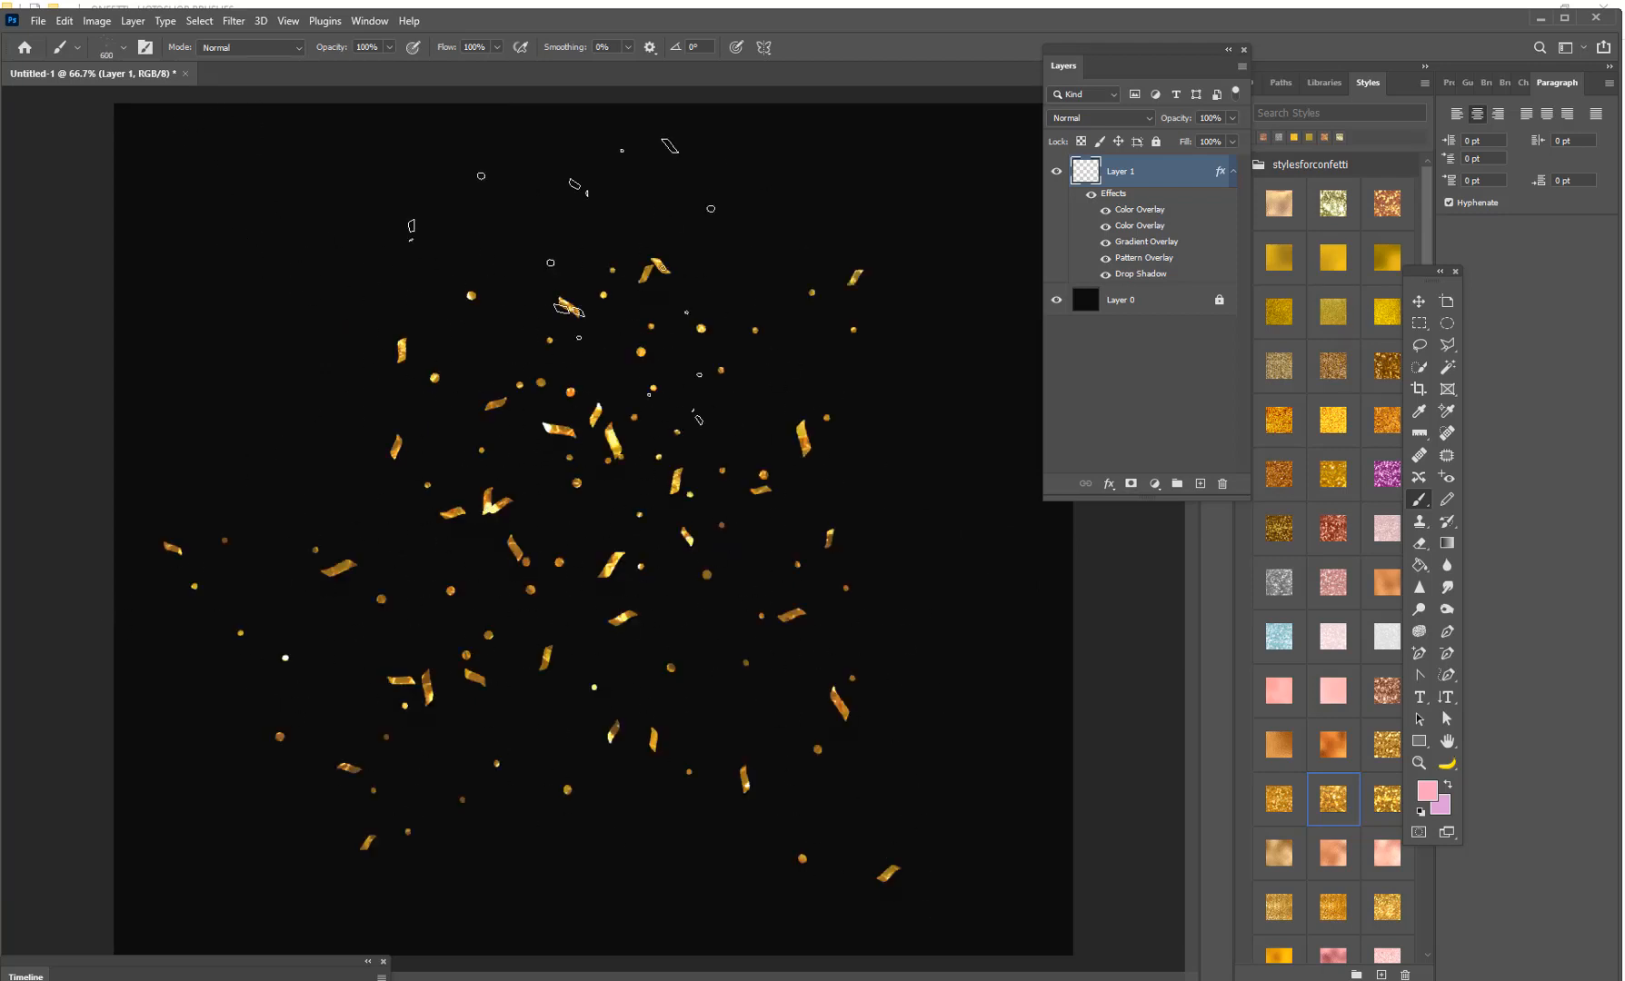
{"action": "left_click", "coordinate": [532, 266]}
{"action": "left_click", "coordinate": [214, 343]}
{"action": "key", "text": "ctrl+z"}
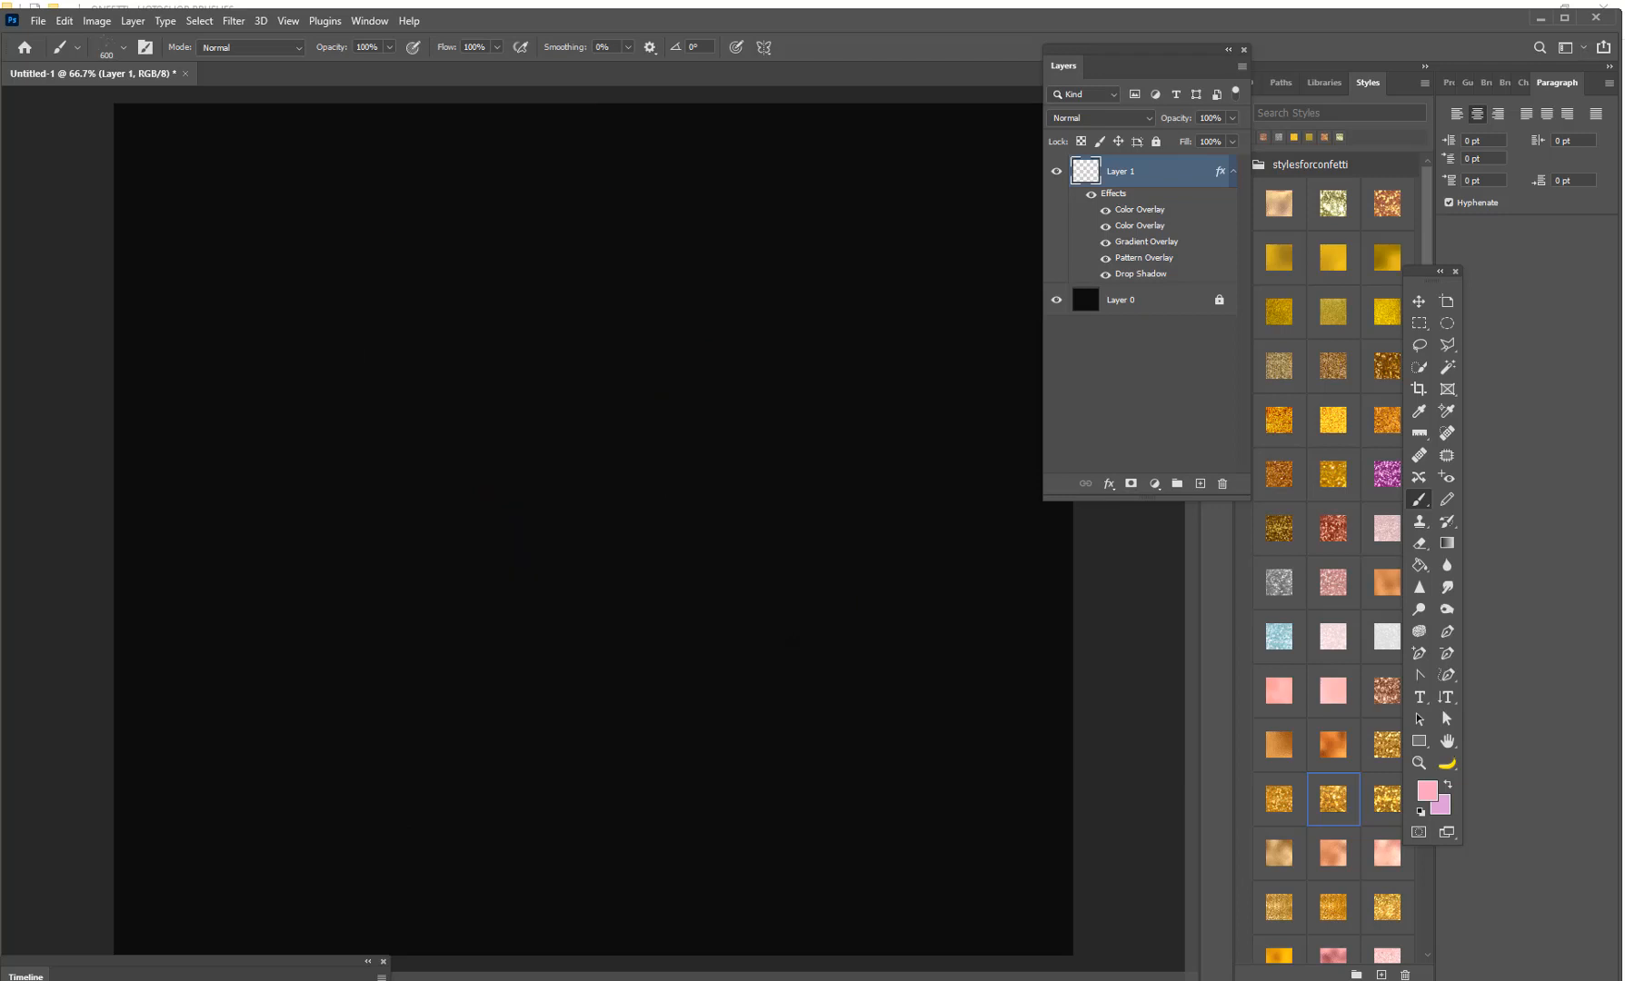
Scatter ribbons across the canvas with the 71 px confetti ribbon brush and undo the stroke
{"action": "left_click", "coordinate": [113, 47]}
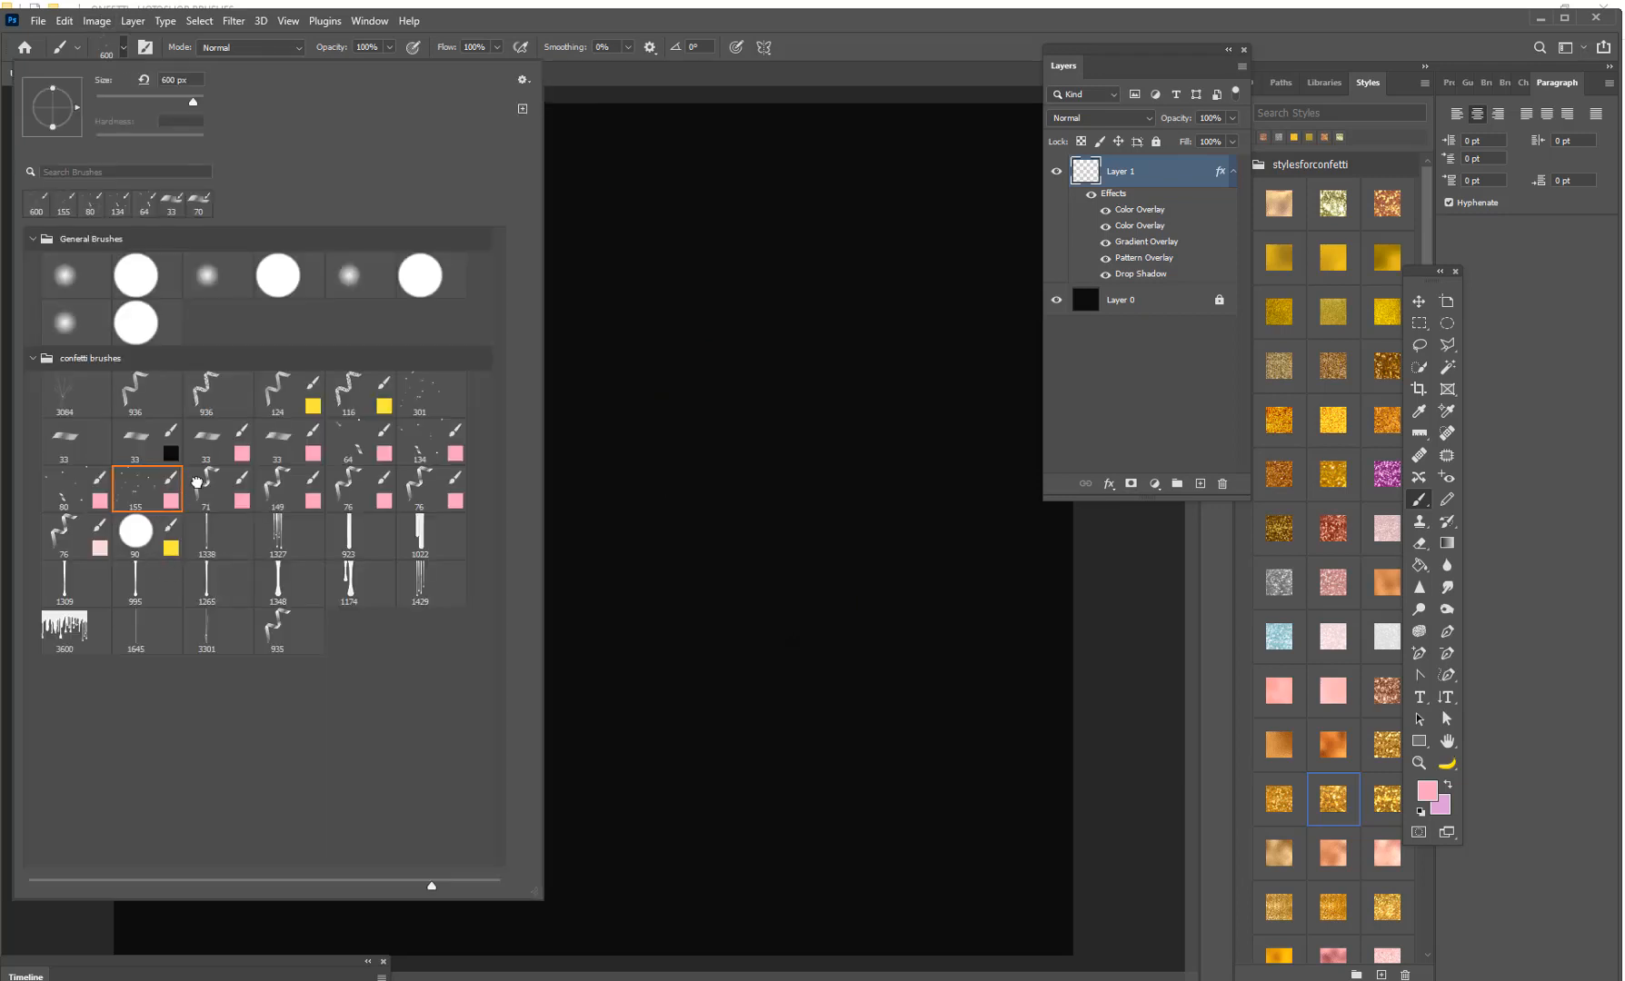
{"action": "left_click", "coordinate": [197, 482]}
{"action": "mouse_move", "coordinate": [687, 380]}
{"action": "left_mouse_down"}
{"action": "mouse_move", "coordinate": [772, 507]}
{"action": "mouse_move", "coordinate": [490, 761]}
{"action": "mouse_move", "coordinate": [576, 378]}
{"action": "mouse_move", "coordinate": [196, 564]}
{"action": "mouse_move", "coordinate": [350, 797]}
{"action": "mouse_move", "coordinate": [986, 378]}
{"action": "mouse_move", "coordinate": [126, 446]}
{"action": "mouse_move", "coordinate": [126, 362]}
{"action": "left_mouse_up"}
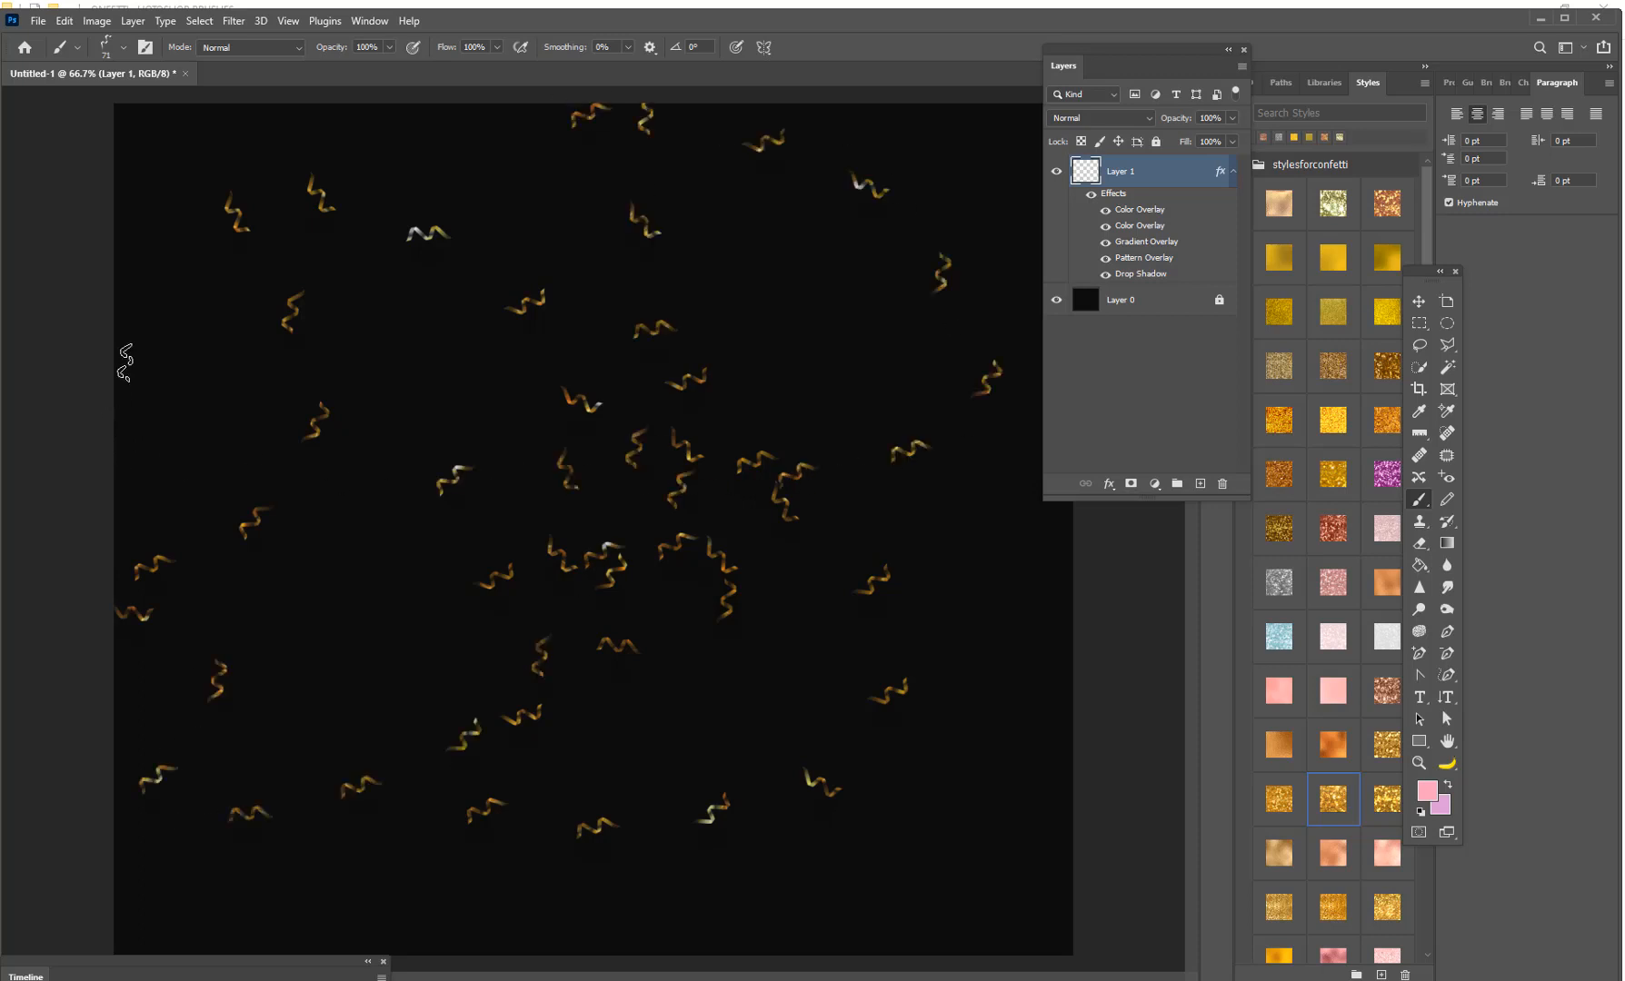
{"action": "key", "text": "ctrl+z"}
Try the 149 px confetti ribbon brush with a stroke across the canvas and undo it
{"action": "left_click", "coordinate": [123, 49]}
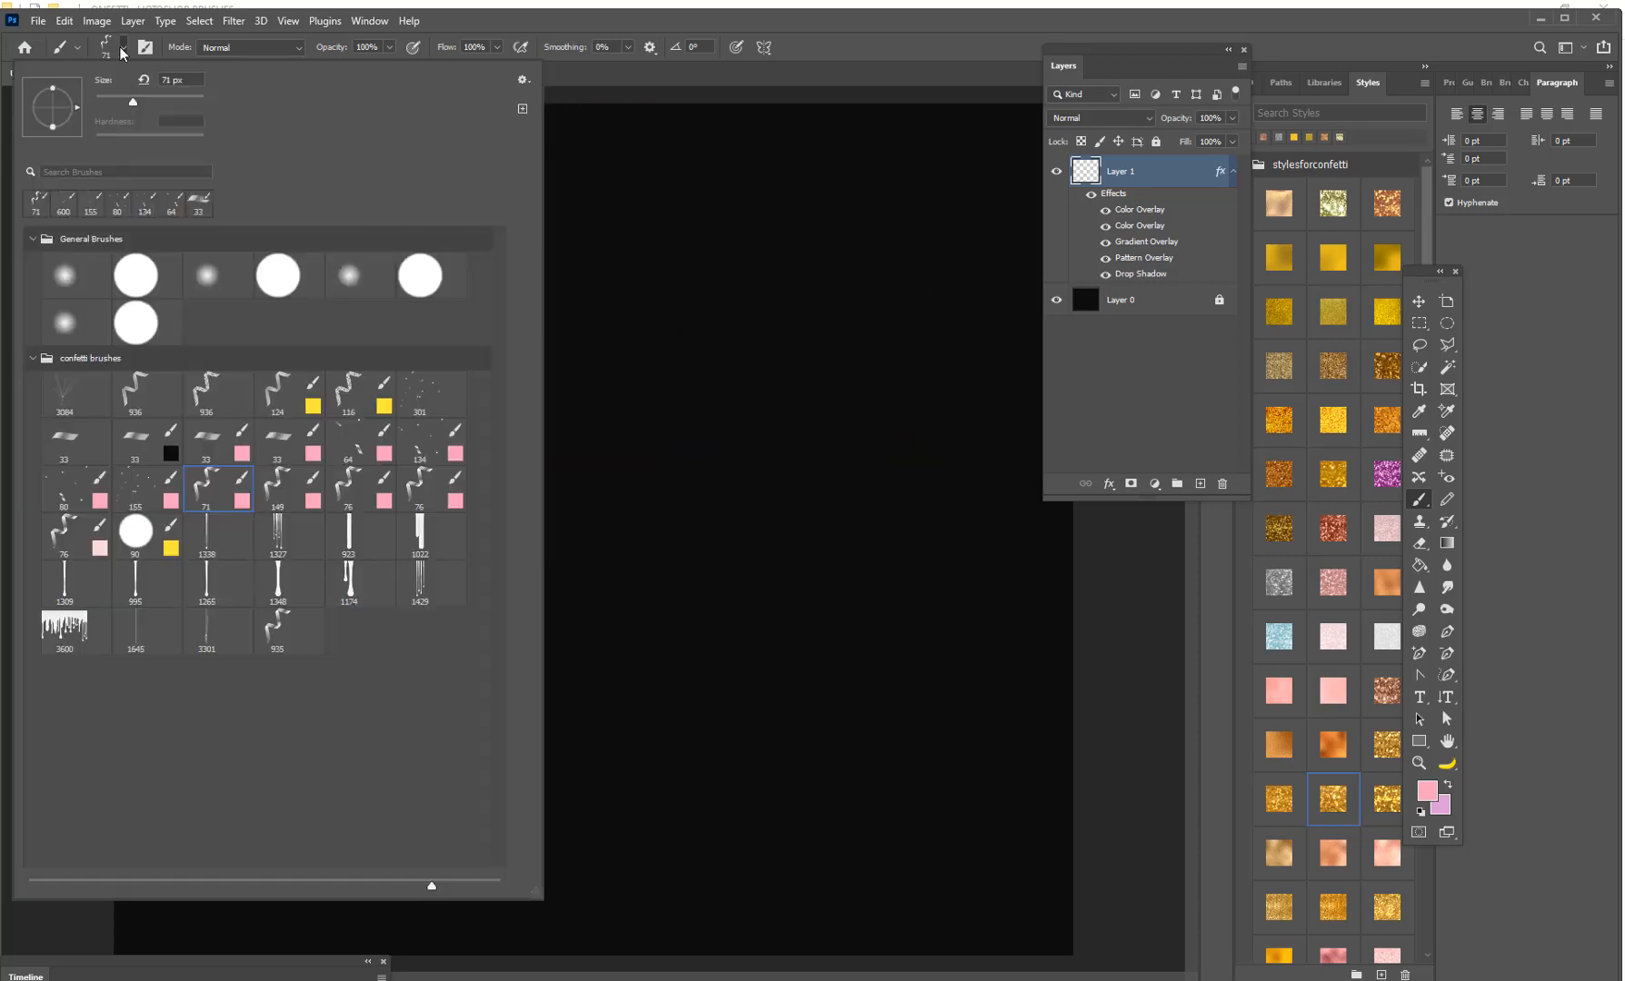
{"action": "left_click", "coordinate": [292, 498]}
{"action": "mouse_move", "coordinate": [796, 258]}
{"action": "left_mouse_down"}
{"action": "mouse_move", "coordinate": [907, 417]}
{"action": "mouse_move", "coordinate": [508, 282]}
{"action": "mouse_move", "coordinate": [423, 646]}
{"action": "mouse_move", "coordinate": [826, 794]}
{"action": "mouse_move", "coordinate": [254, 878]}
{"action": "mouse_move", "coordinate": [123, 209]}
{"action": "left_mouse_up"}
{"action": "key", "text": "ctrl+z"}
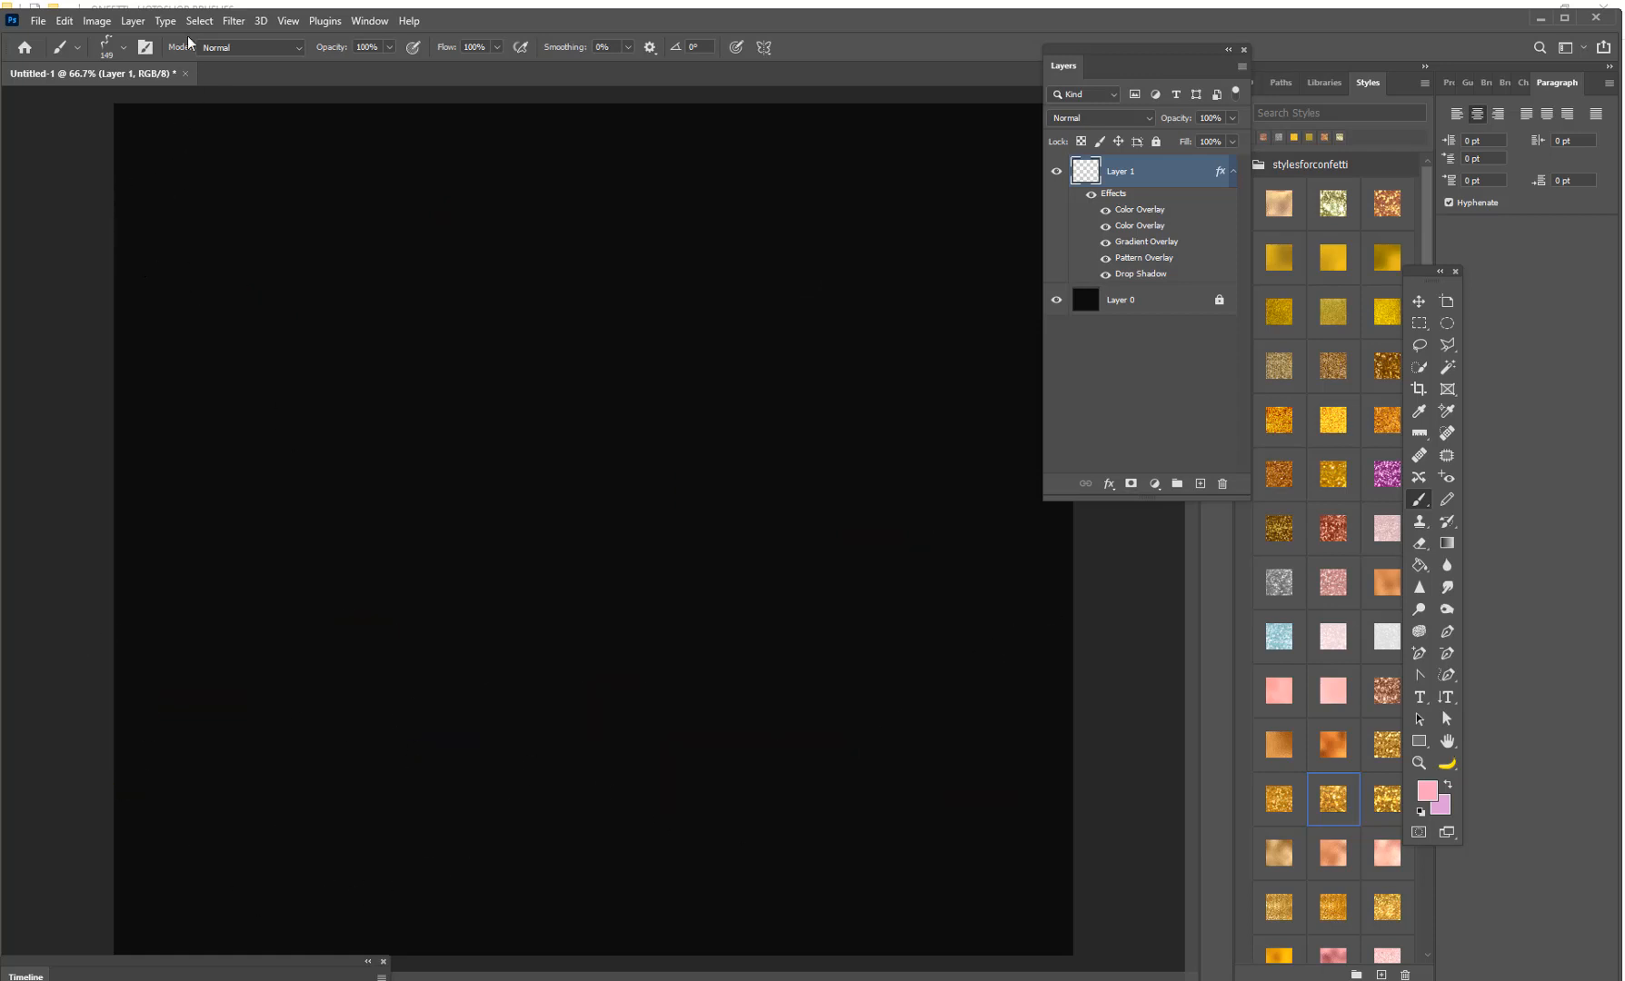
Try the first 76 px confetti ribbon brush with a widely scattered stroke and undo it
{"action": "left_click", "coordinate": [105, 44]}
{"action": "double_click", "coordinate": [377, 493]}
{"action": "mouse_move", "coordinate": [768, 489]}
{"action": "left_mouse_down"}
{"action": "mouse_move", "coordinate": [569, 388]}
{"action": "mouse_move", "coordinate": [882, 735]}
{"action": "mouse_move", "coordinate": [307, 650]}
{"action": "mouse_move", "coordinate": [610, 752]}
{"action": "left_mouse_up"}
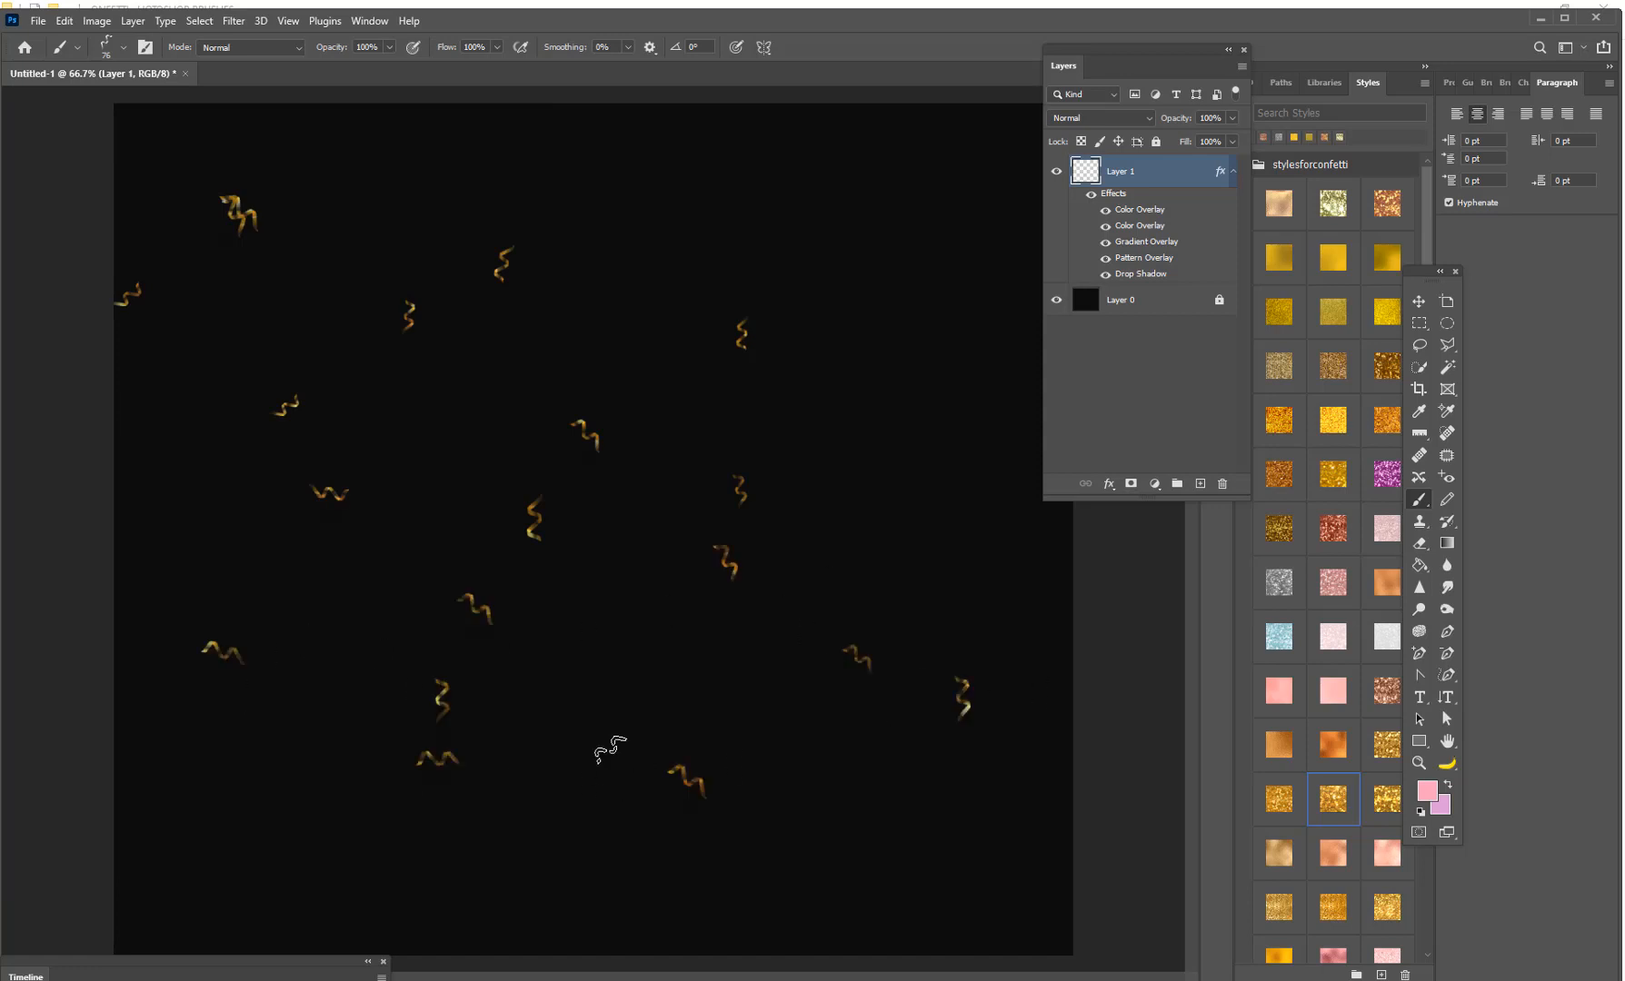
{"action": "key", "text": "ctrl+z"}
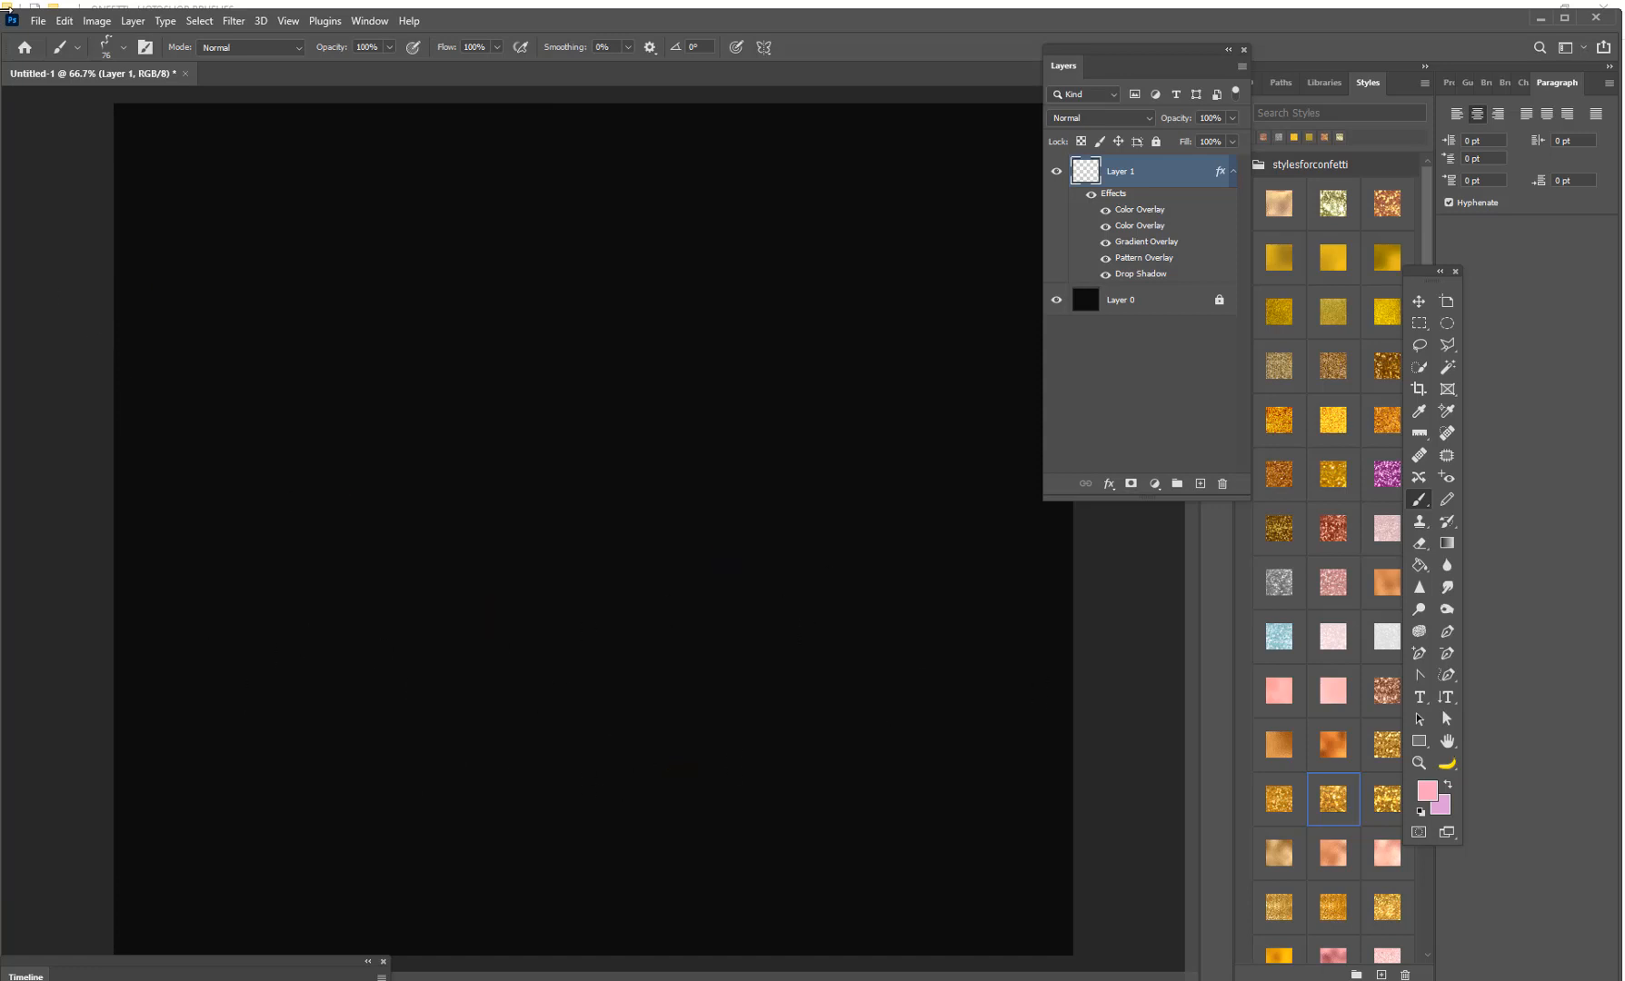
Try the second 76 px confetti ribbon brush with a stroke over the canvas and undo it
{"action": "left_click", "coordinate": [106, 49]}
{"action": "left_click", "coordinate": [419, 488]}
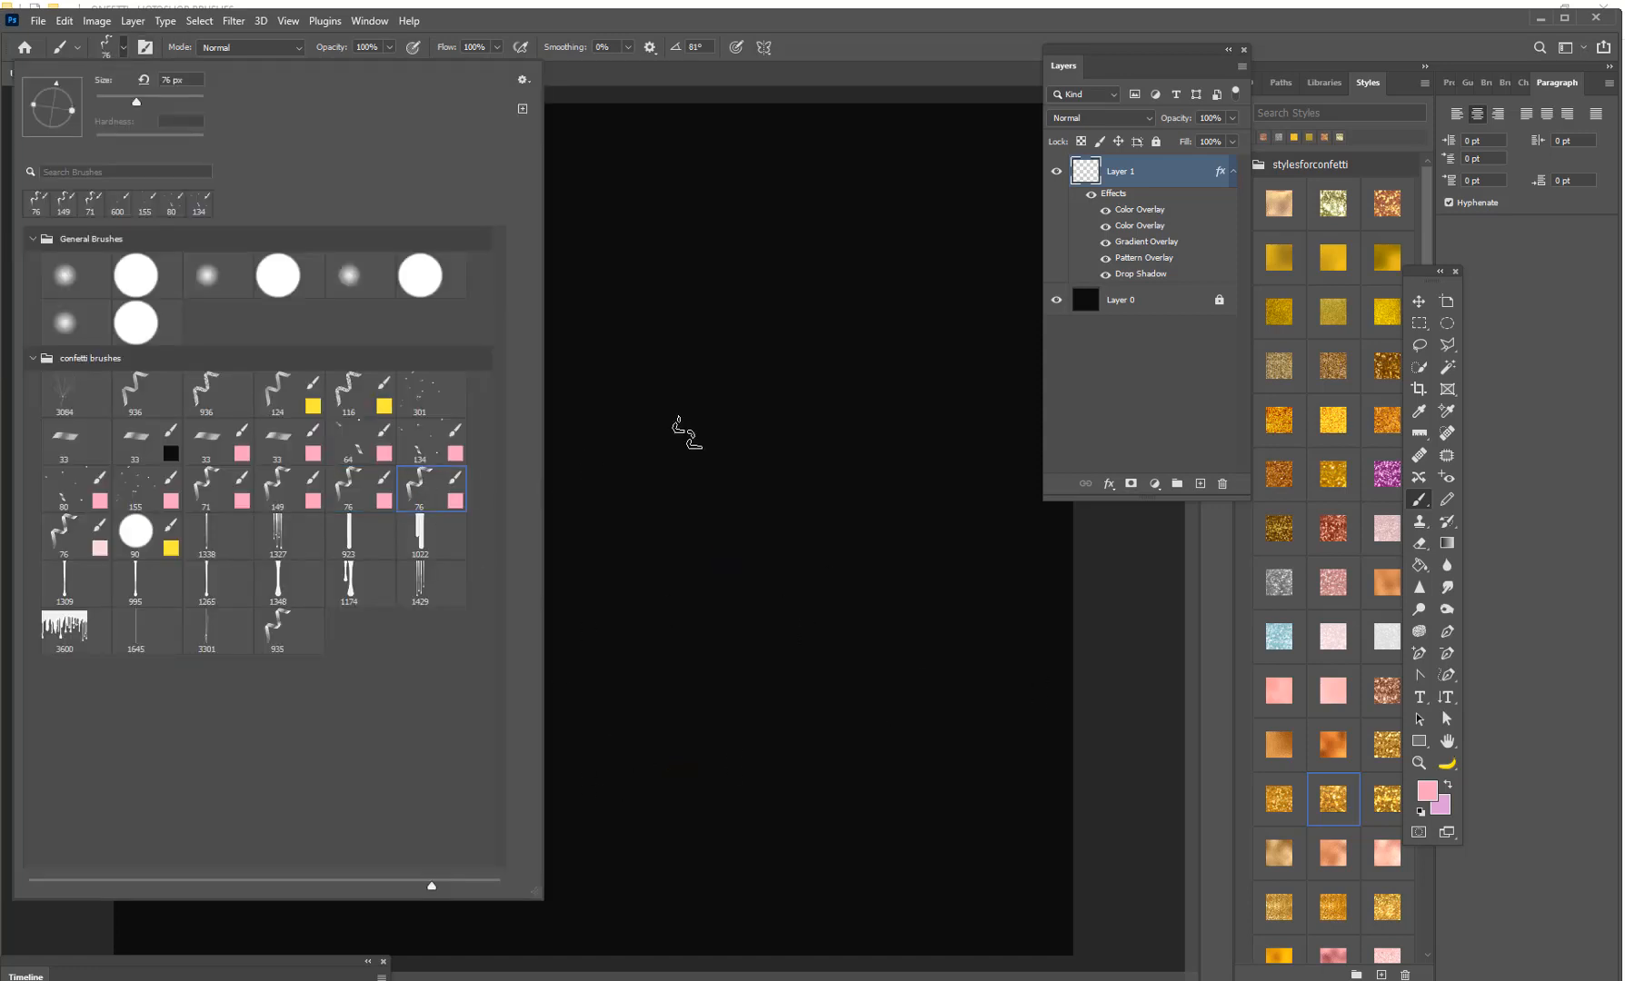
{"action": "mouse_move", "coordinate": [758, 364]}
{"action": "left_mouse_down"}
{"action": "mouse_move", "coordinate": [736, 686]}
{"action": "mouse_move", "coordinate": [258, 868]}
{"action": "mouse_move", "coordinate": [798, 921]}
{"action": "mouse_move", "coordinate": [519, 410]}
{"action": "mouse_move", "coordinate": [313, 213]}
{"action": "left_mouse_up"}
{"action": "key", "text": "ctrl+z"}
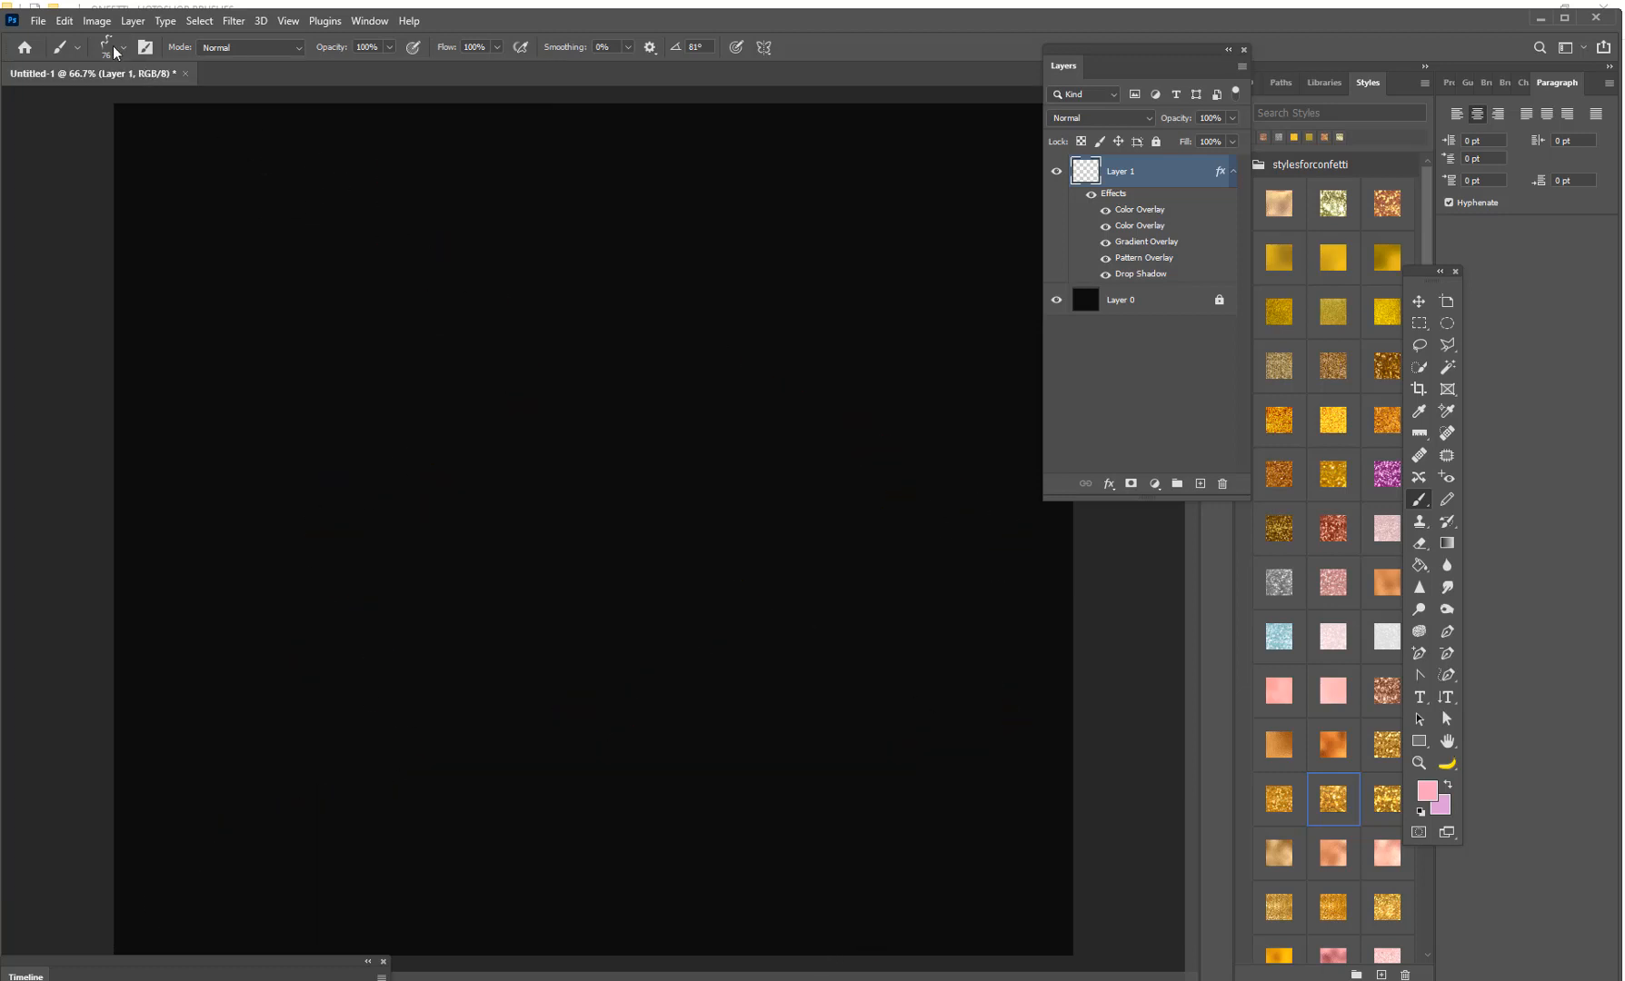
Try the third 76 px confetti ribbon brush, the one with the pale pink swatch, with a winding stroke and undo it
{"action": "left_click", "coordinate": [113, 51]}
{"action": "left_click", "coordinate": [77, 539]}
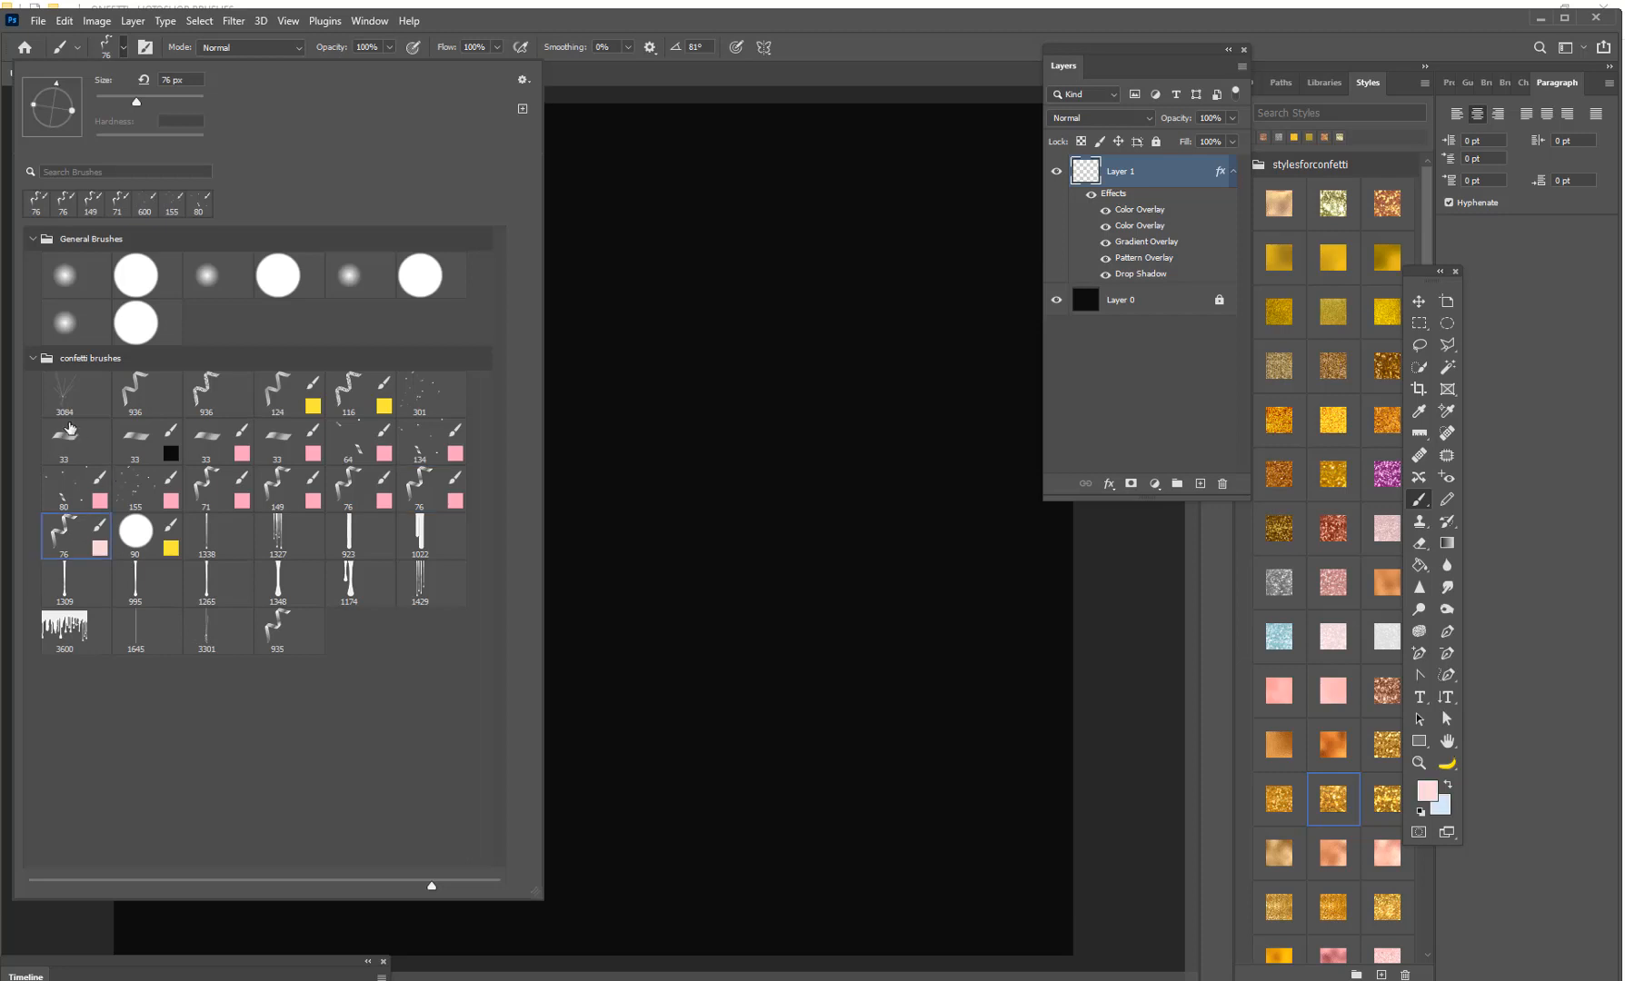
{"action": "left_click", "coordinate": [701, 418]}
{"action": "mouse_move", "coordinate": [673, 364]}
{"action": "left_mouse_down"}
{"action": "mouse_move", "coordinate": [658, 542]}
{"action": "mouse_move", "coordinate": [270, 301]}
{"action": "mouse_move", "coordinate": [658, 794]}
{"action": "mouse_move", "coordinate": [327, 842]}
{"action": "mouse_move", "coordinate": [131, 377]}
{"action": "left_mouse_up"}
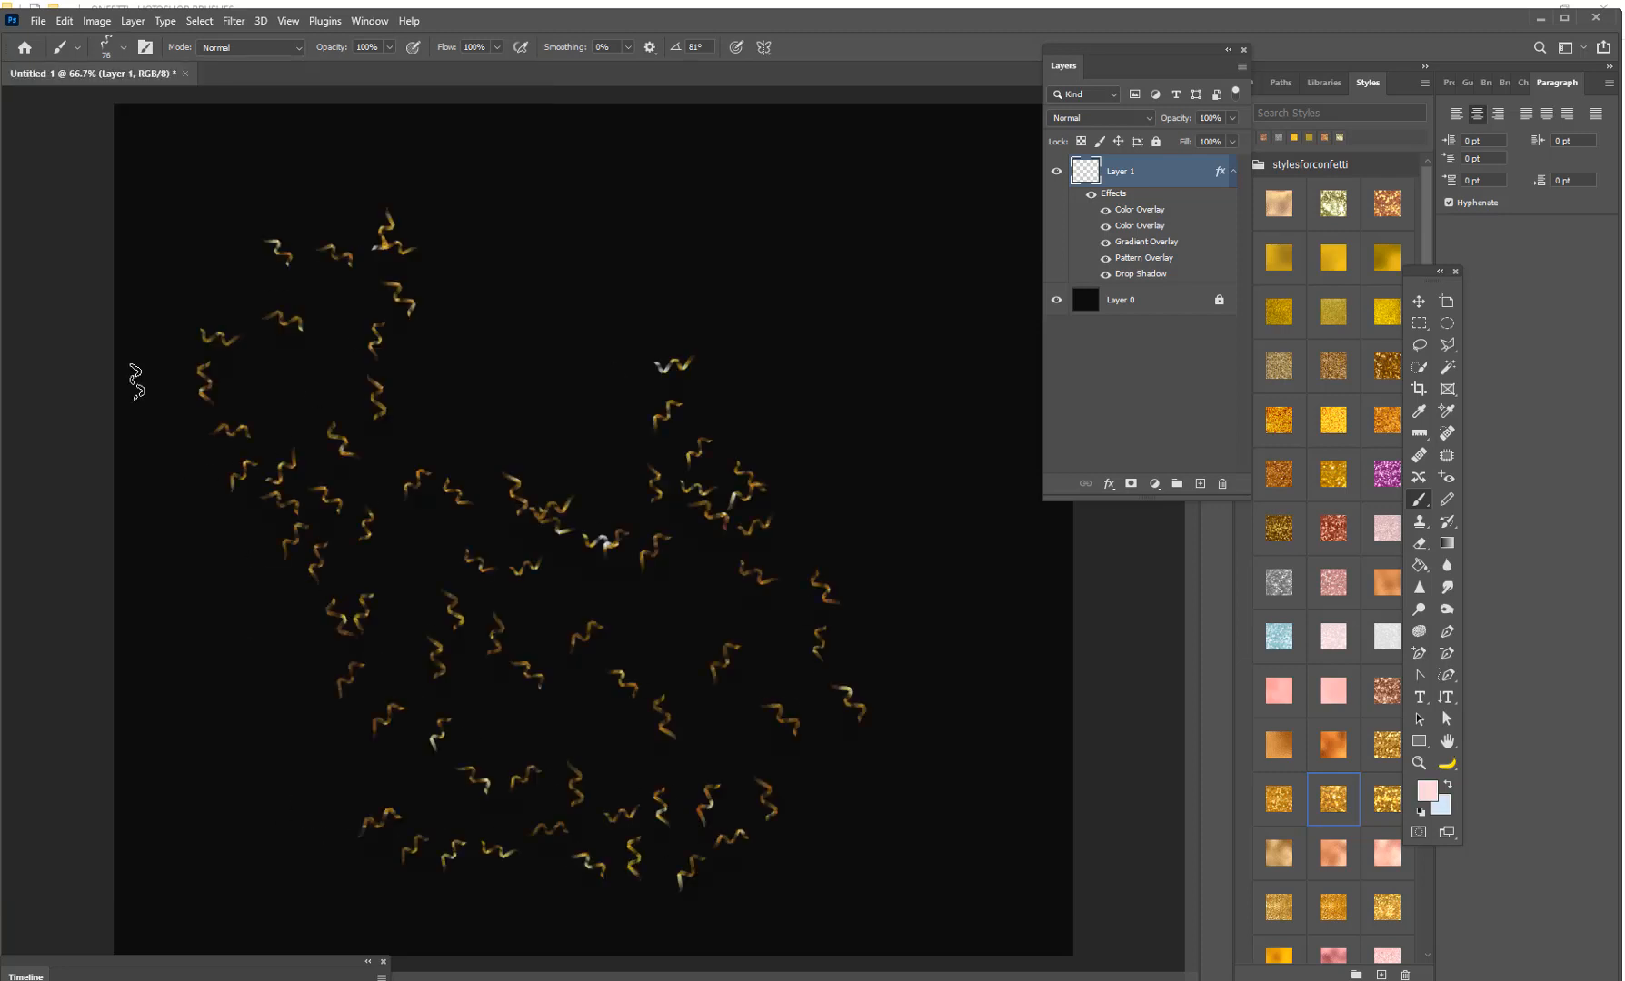
{"action": "key", "text": "ctrl+z"}
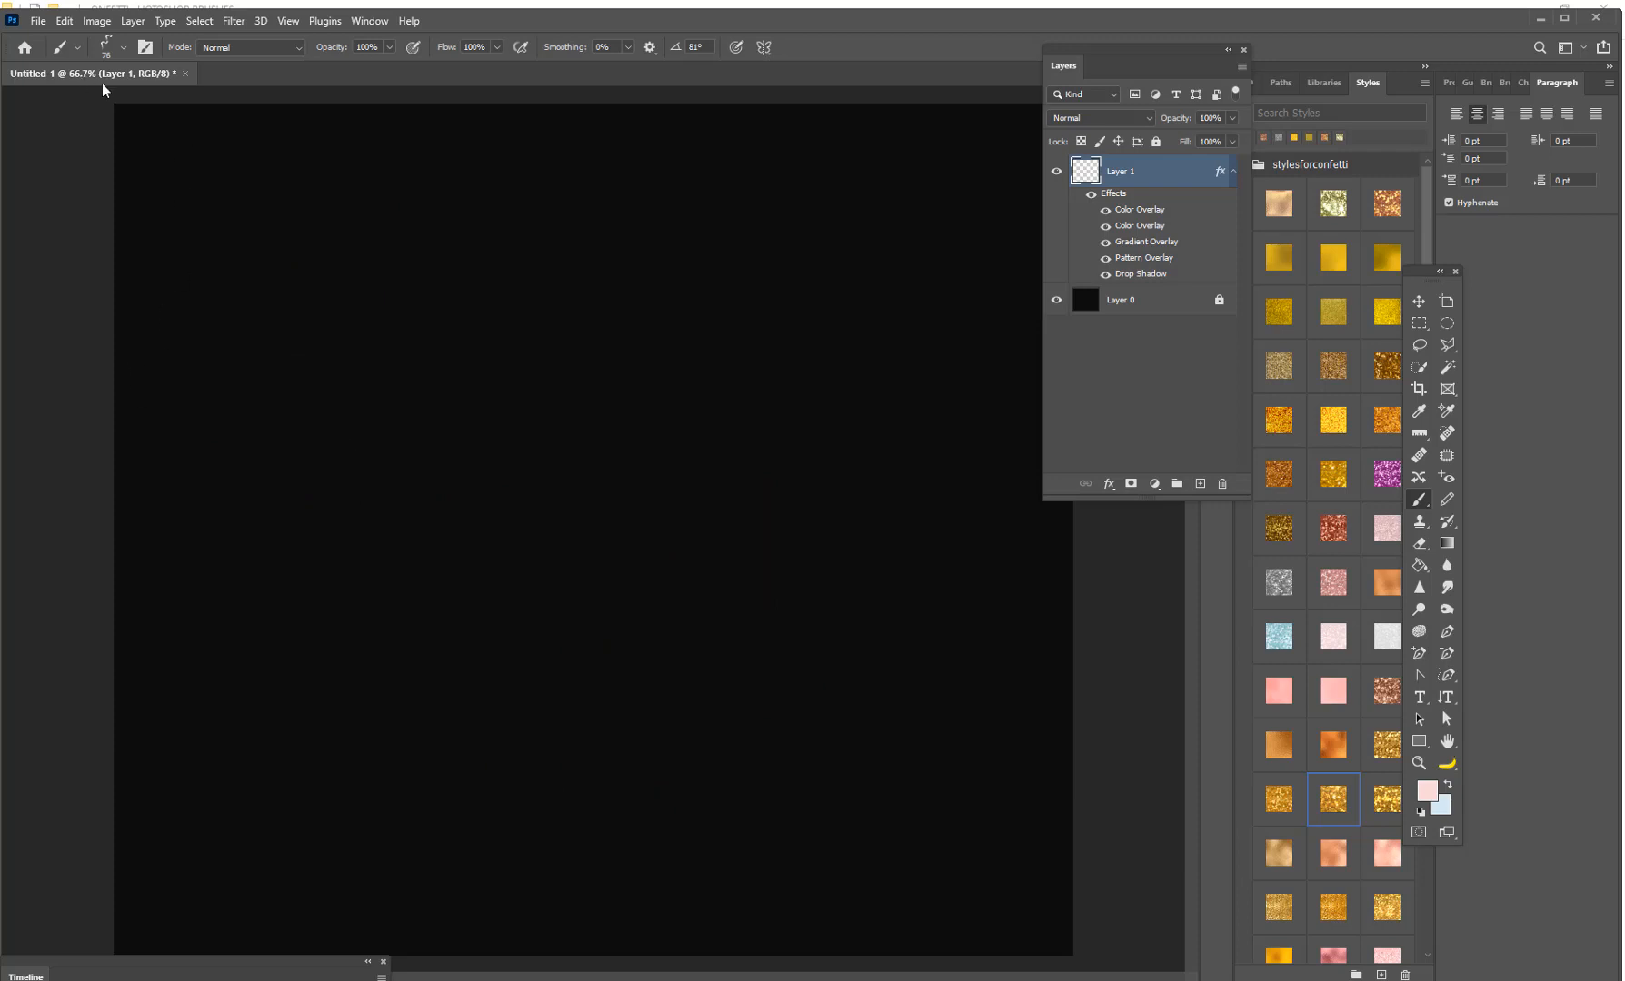
Try the 90 px round brush with the yellow swatch by painting a stroke across the canvas, and undo it
{"action": "left_click", "coordinate": [112, 52]}
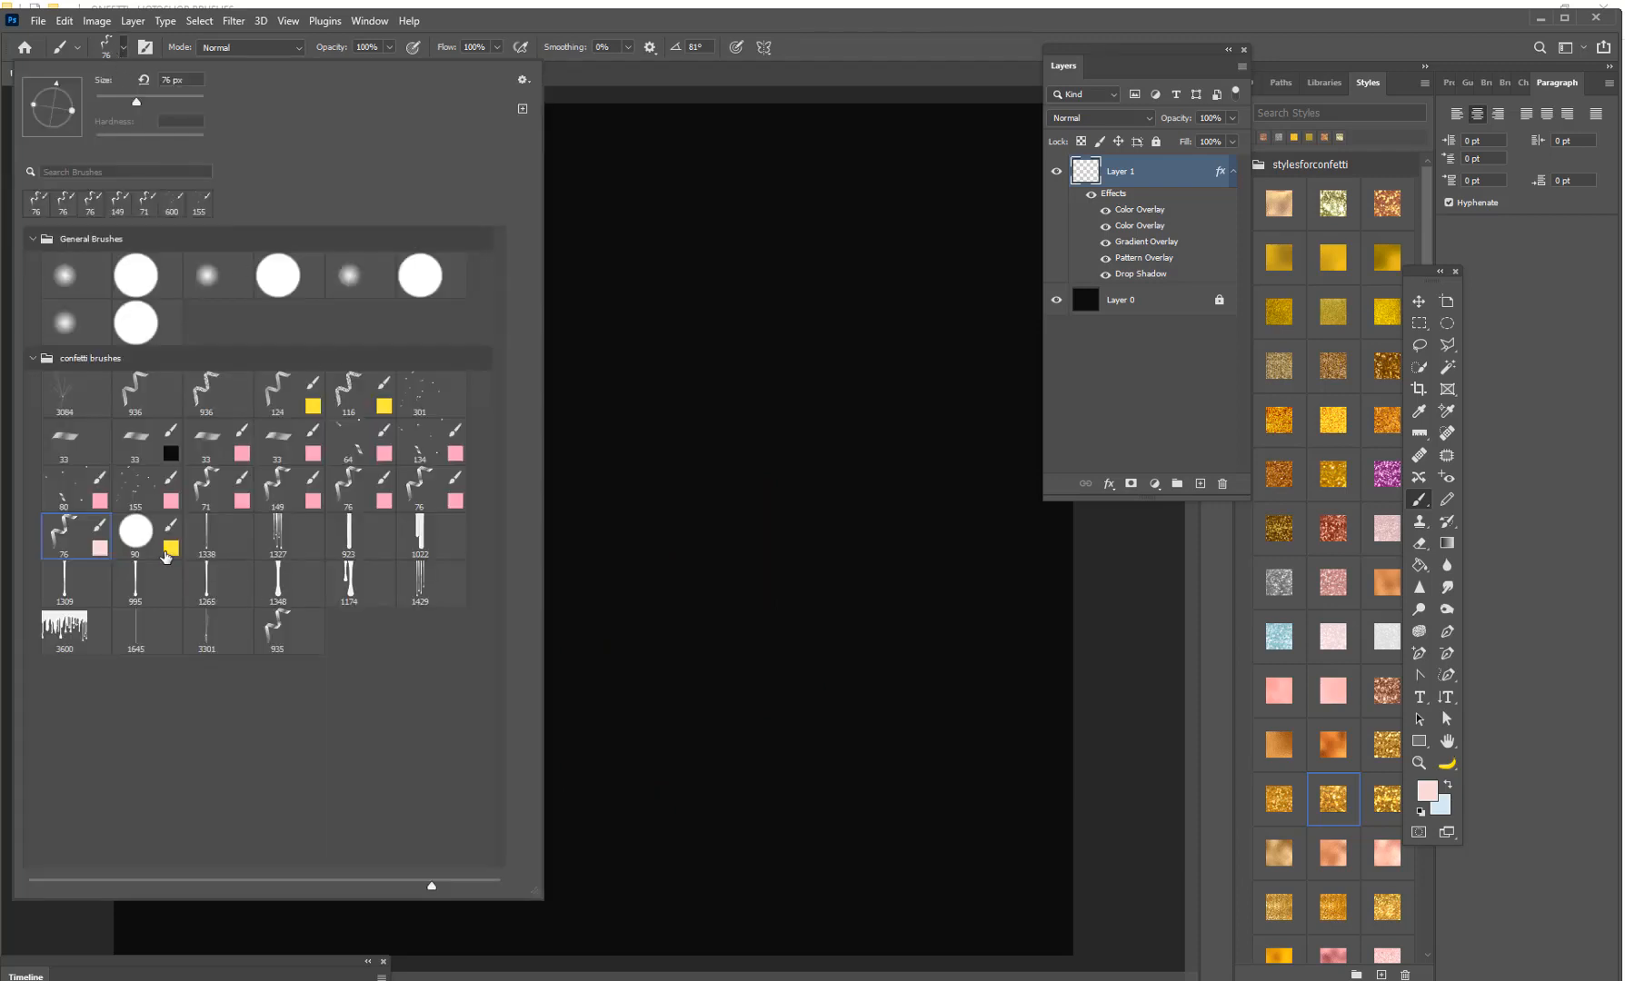
{"action": "left_click", "coordinate": [138, 535]}
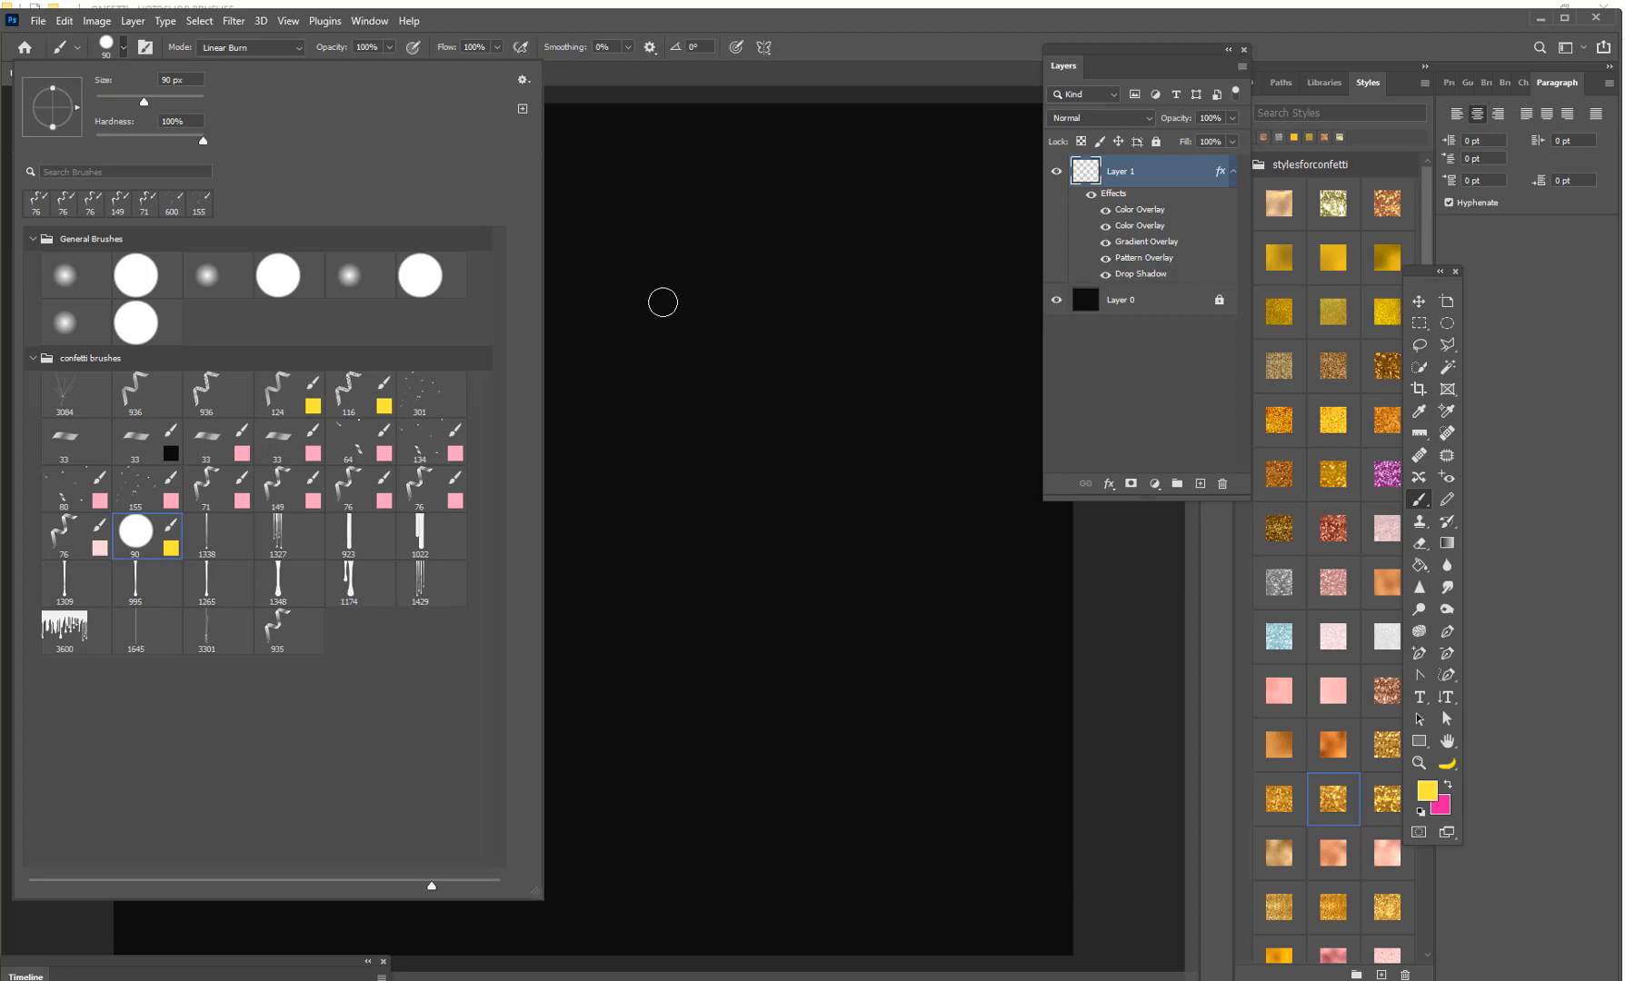
{"action": "key", "text": "Return"}
{"action": "mouse_move", "coordinate": [823, 435]}
{"action": "left_mouse_down"}
{"action": "mouse_move", "coordinate": [555, 794]}
{"action": "mouse_move", "coordinate": [345, 508]}
{"action": "mouse_move", "coordinate": [276, 261]}
{"action": "mouse_move", "coordinate": [285, 299]}
{"action": "left_mouse_up"}
{"action": "key", "text": "ctrl+z"}
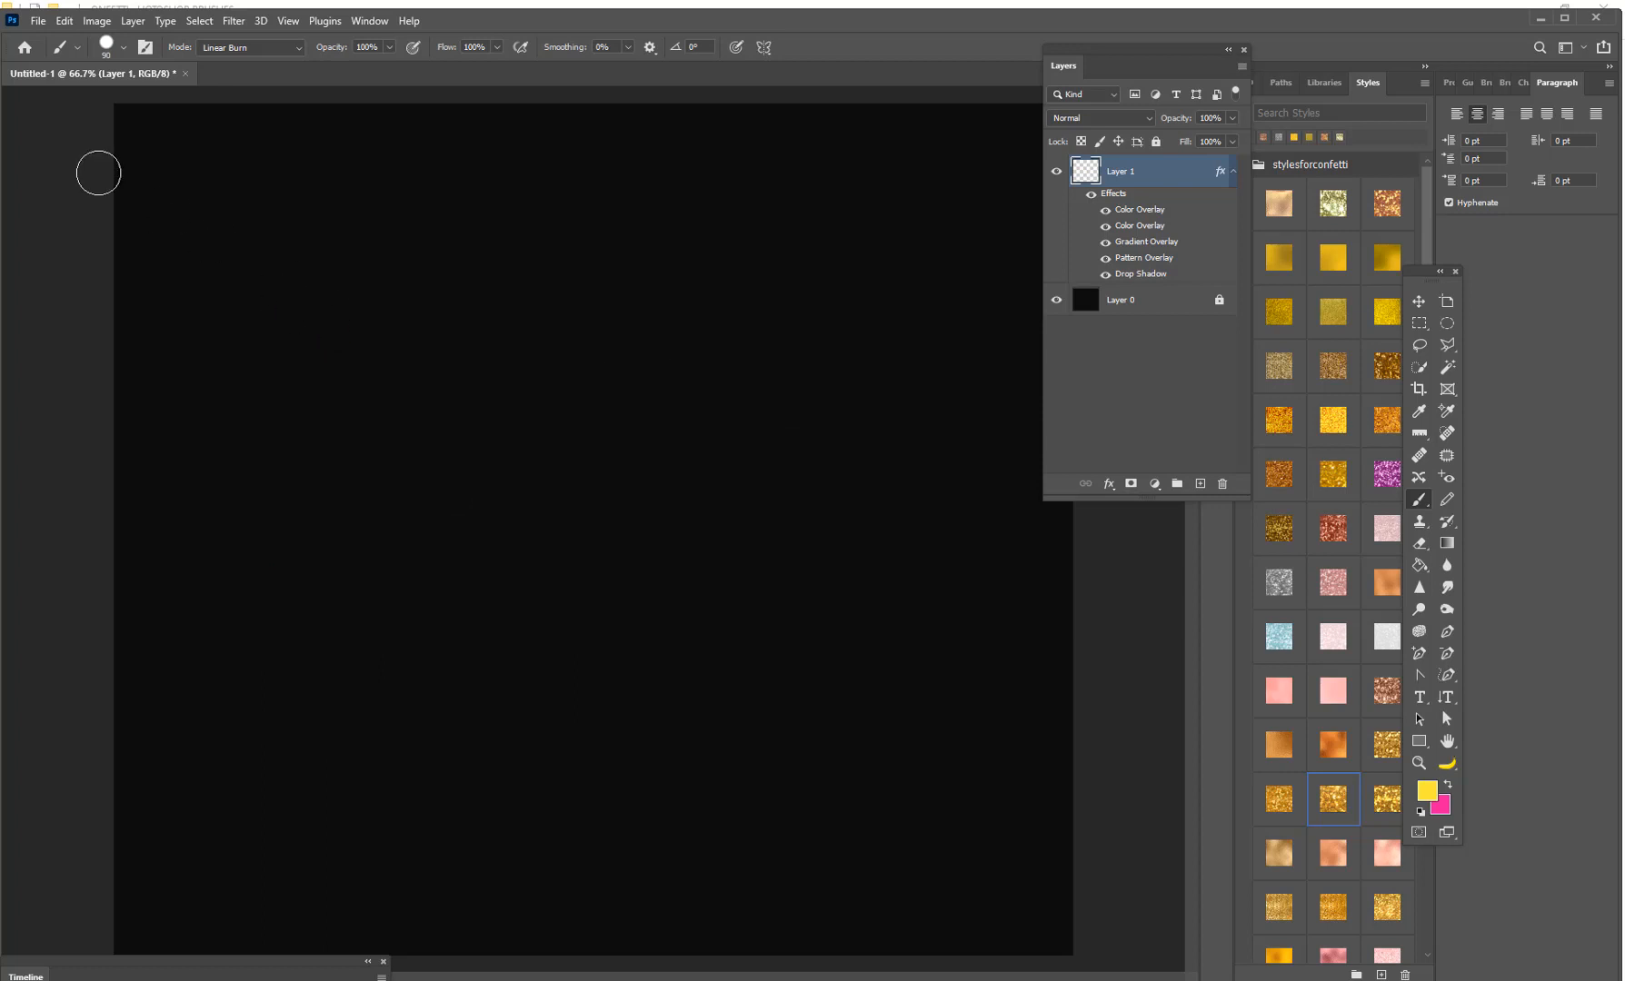
Try the 1338 px single-drip brush with one stamp on the canvas and undo it
{"action": "left_click", "coordinate": [105, 47]}
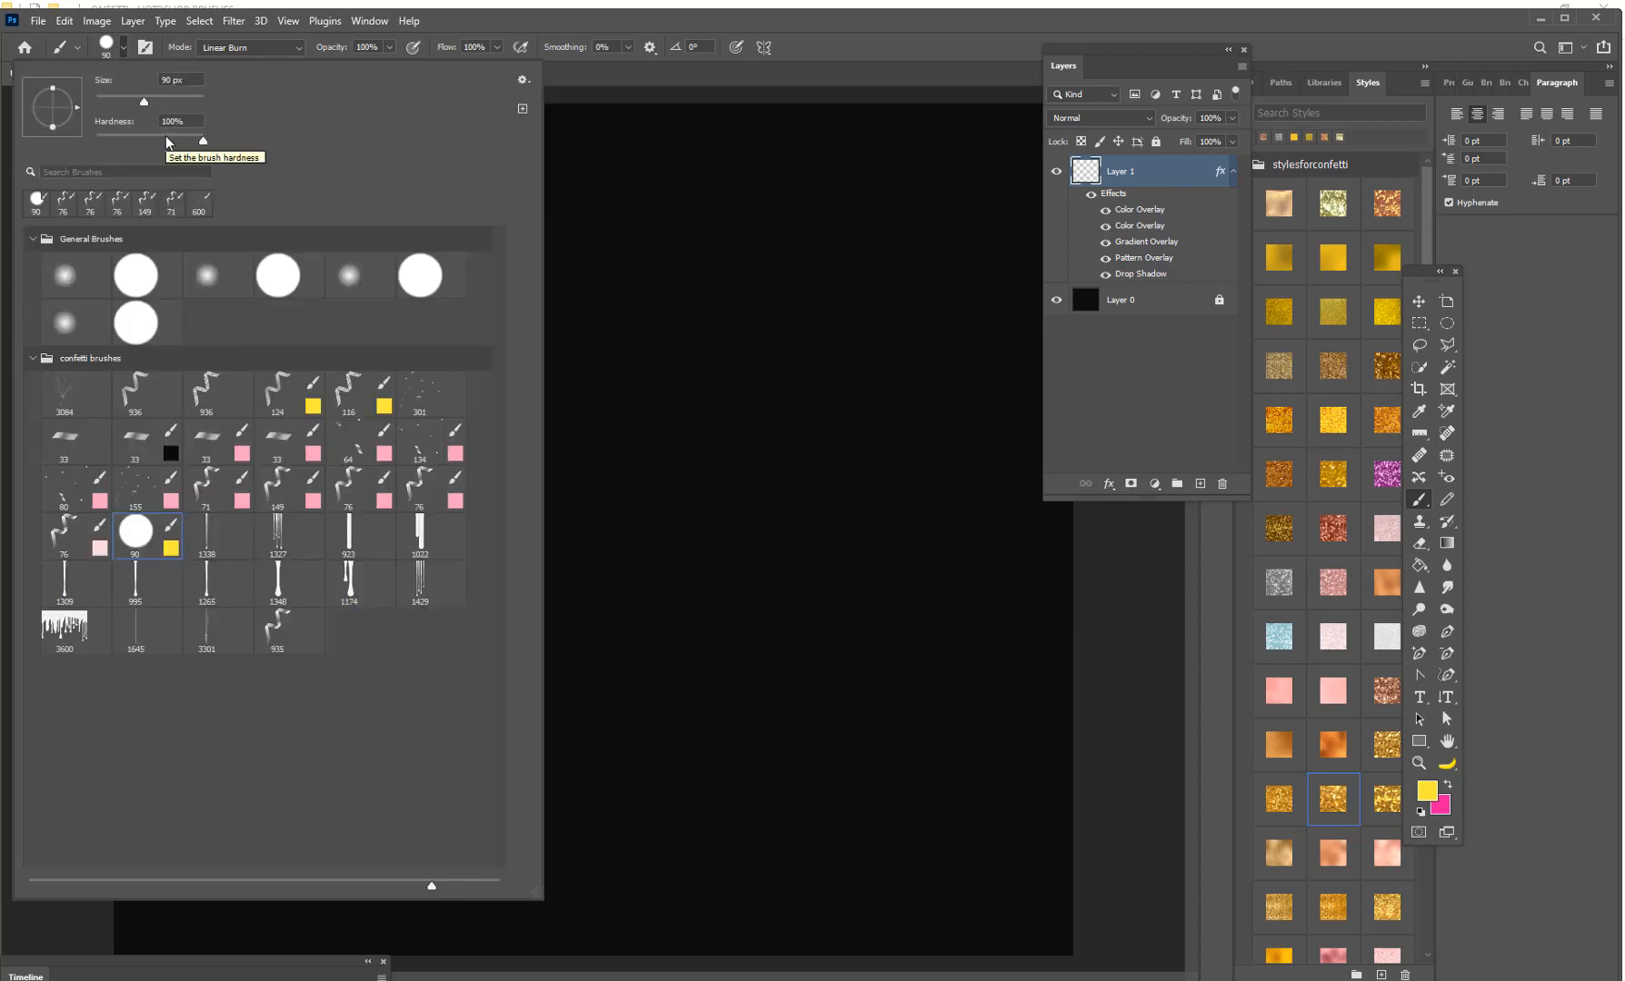
{"action": "left_click", "coordinate": [202, 543]}
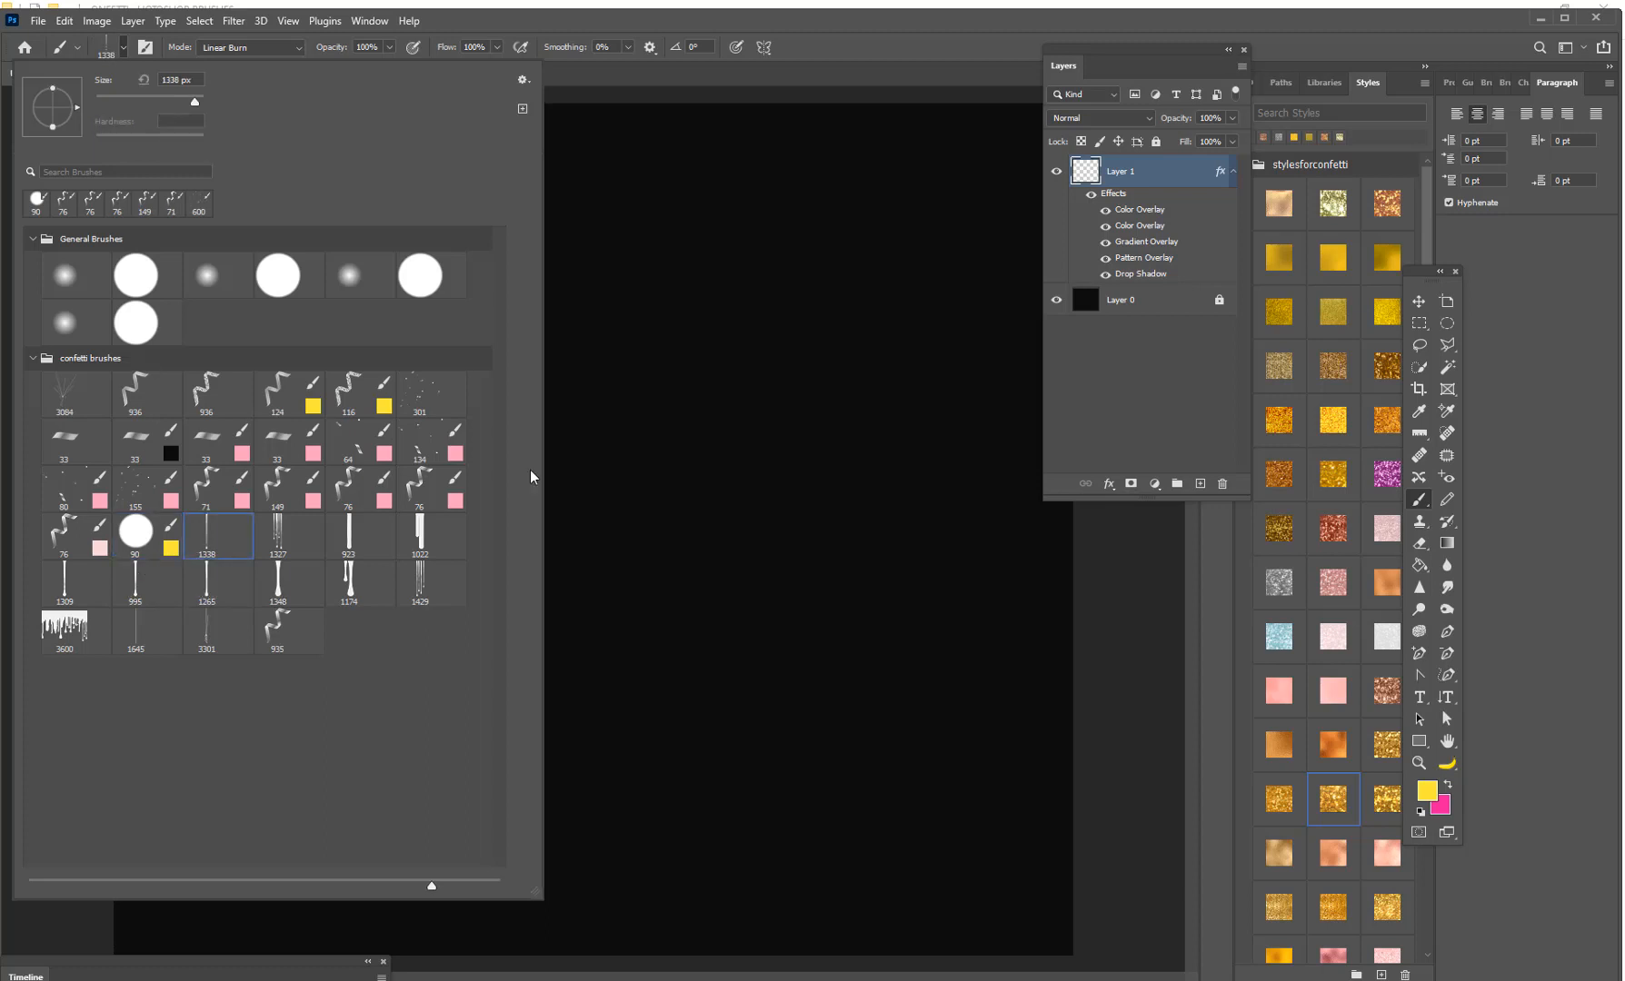
{"action": "left_click", "coordinate": [690, 451]}
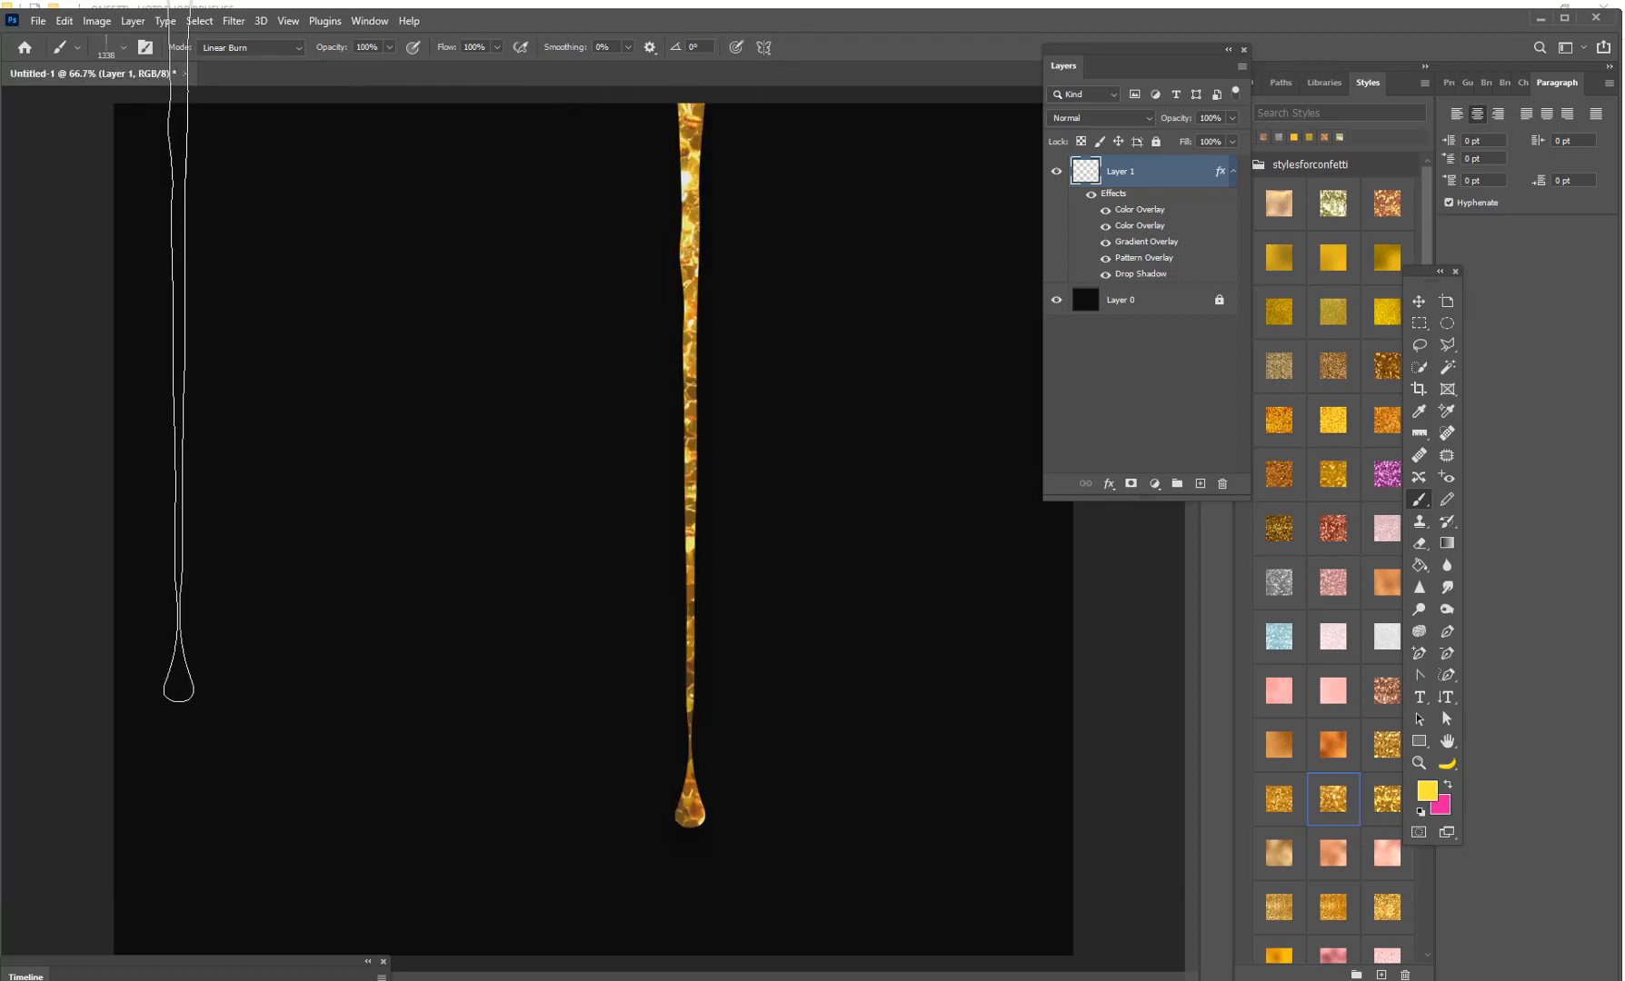
{"action": "key", "text": "ctrl+z"}
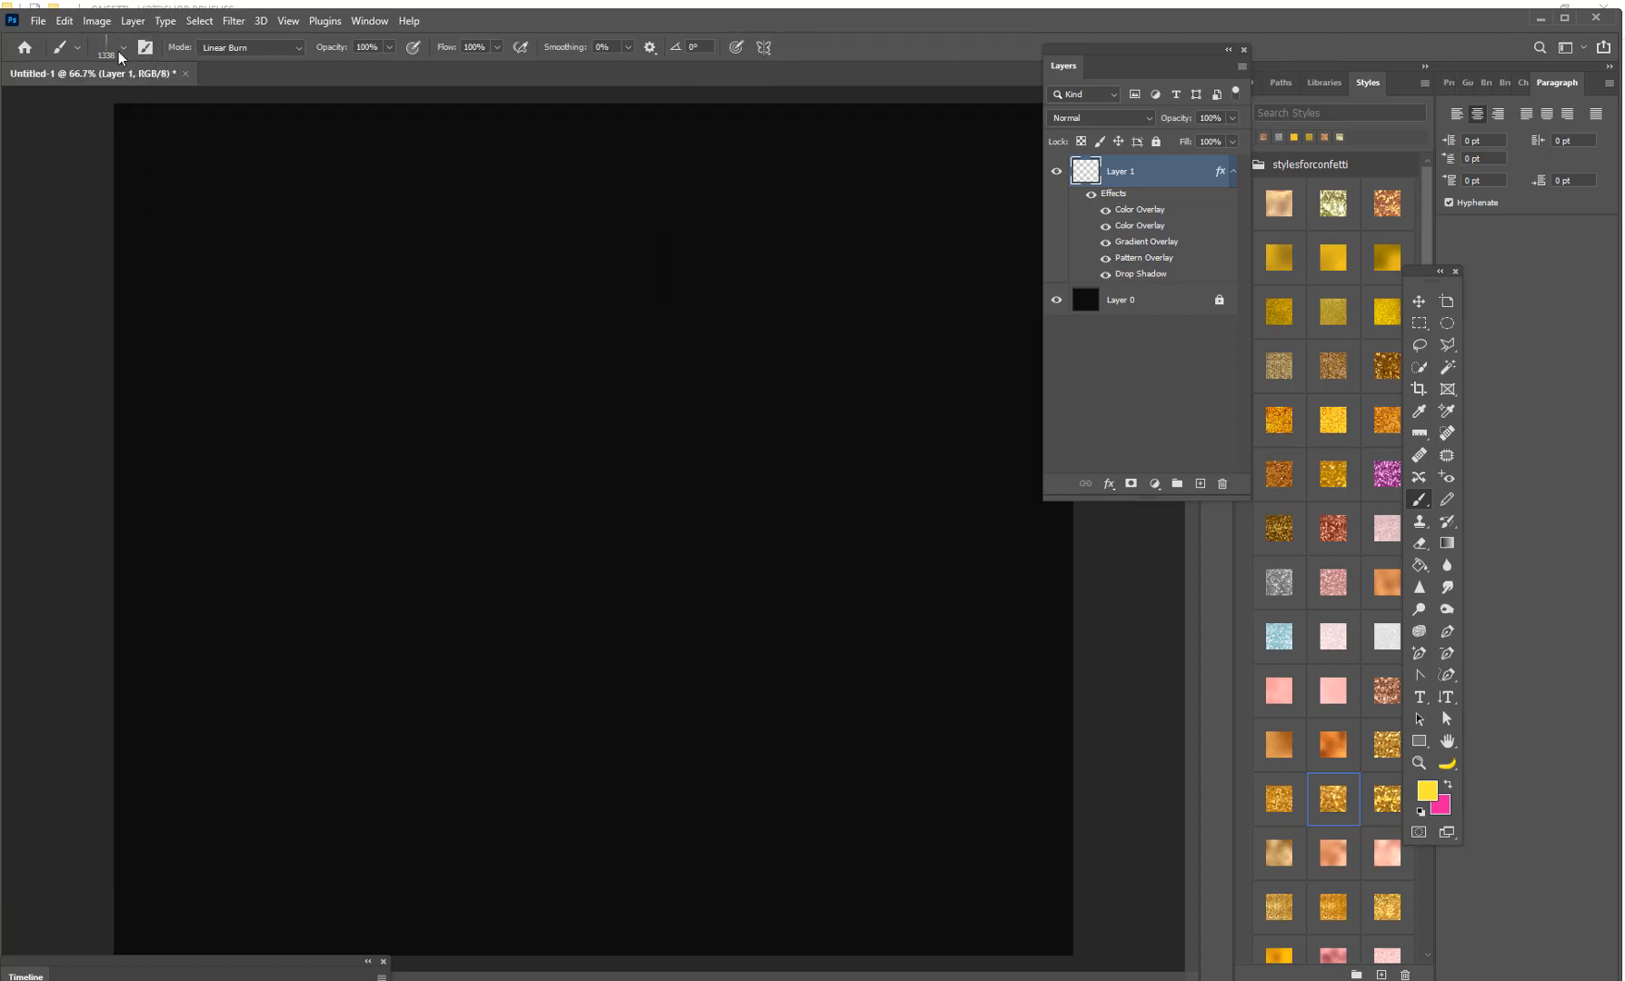
Try the 1327 px multi-drip brush with one stamp on the canvas and undo it
{"action": "left_click", "coordinate": [107, 45]}
{"action": "left_click", "coordinate": [280, 532]}
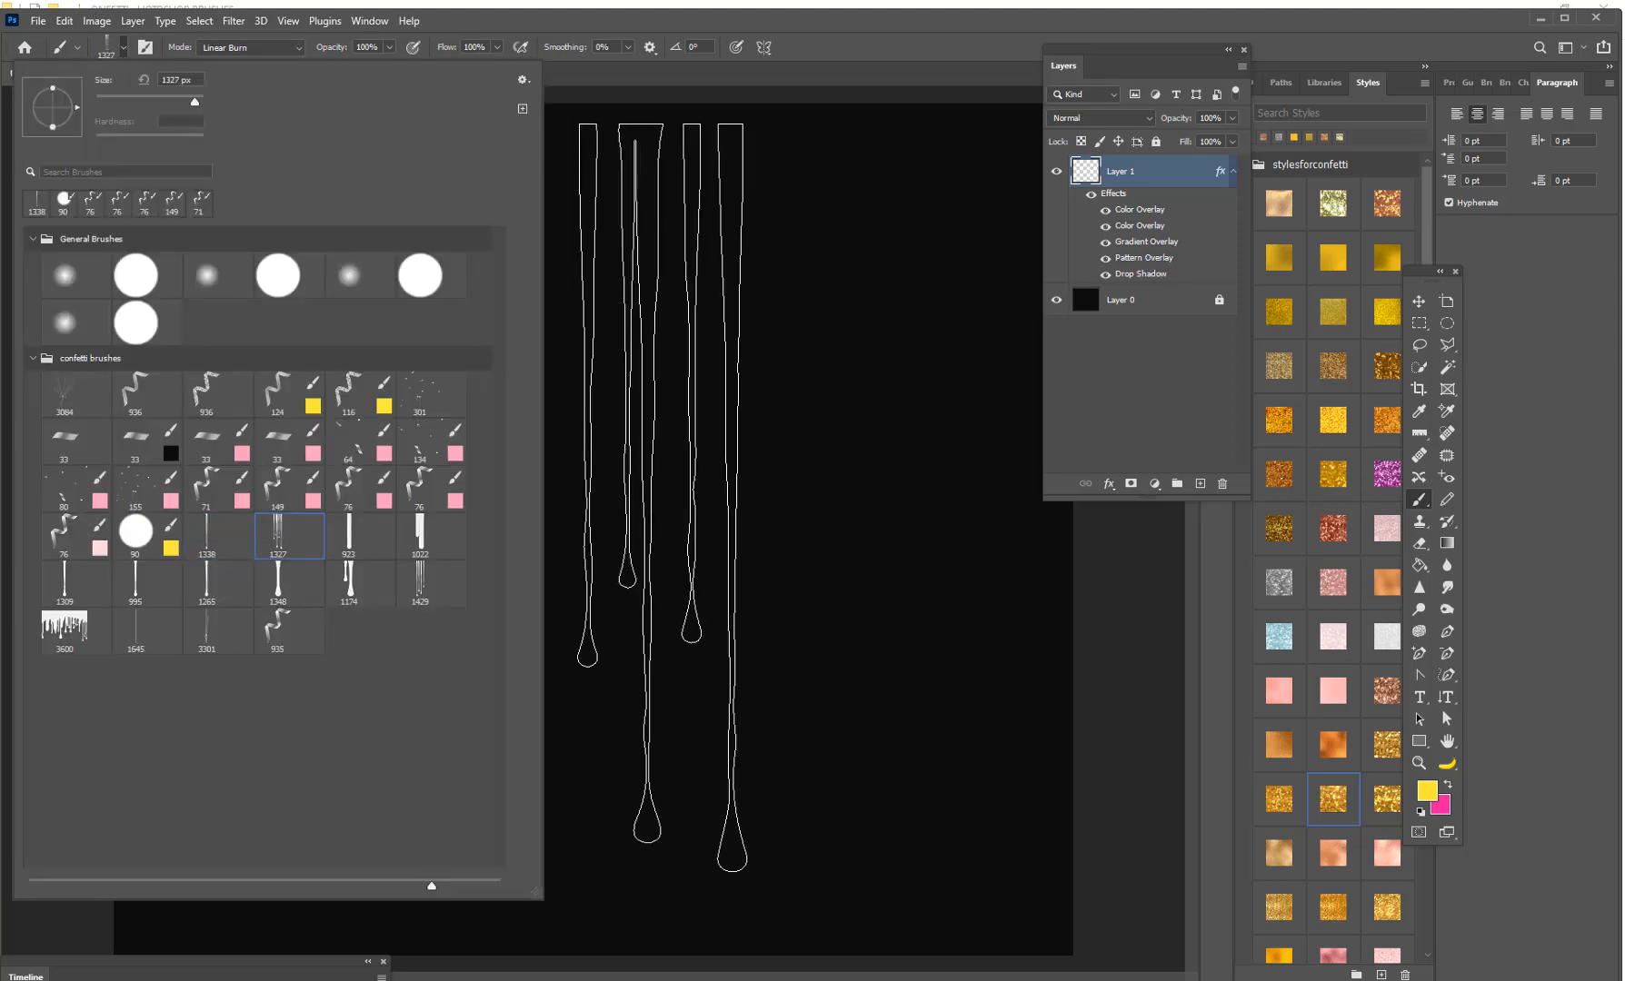
{"action": "left_click", "coordinate": [663, 497]}
{"action": "key", "text": "ctrl+z"}
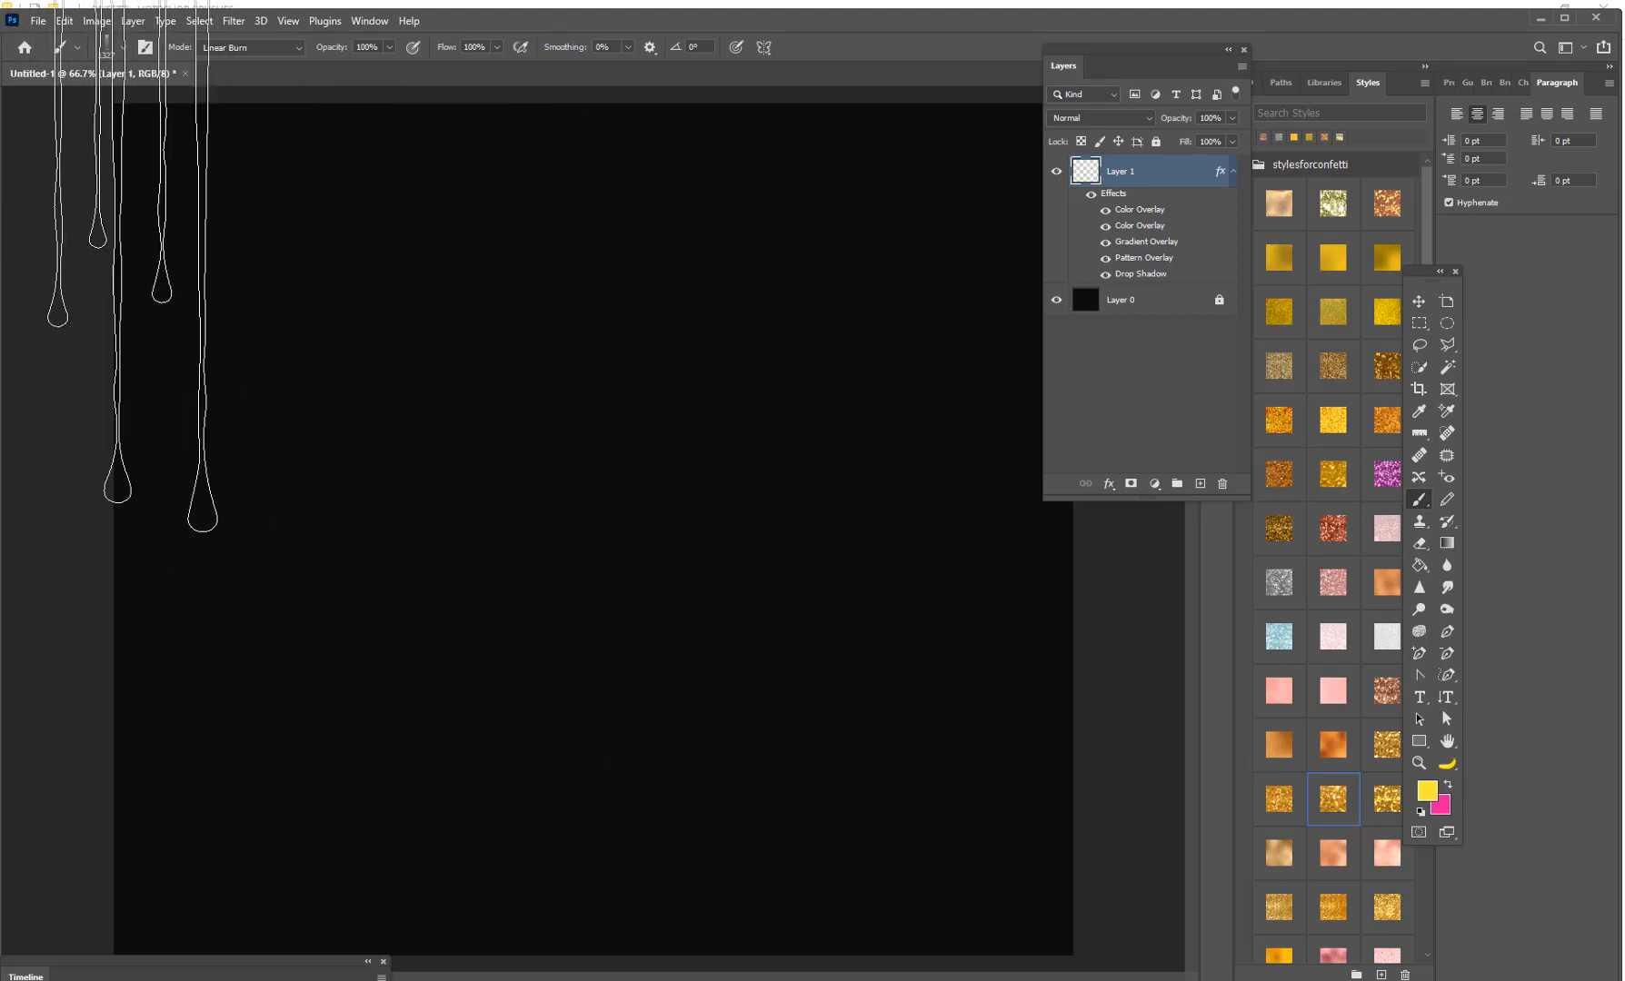
Try the 923 px thick drip brush with one stamp on the canvas and undo it
{"action": "left_click", "coordinate": [122, 44]}
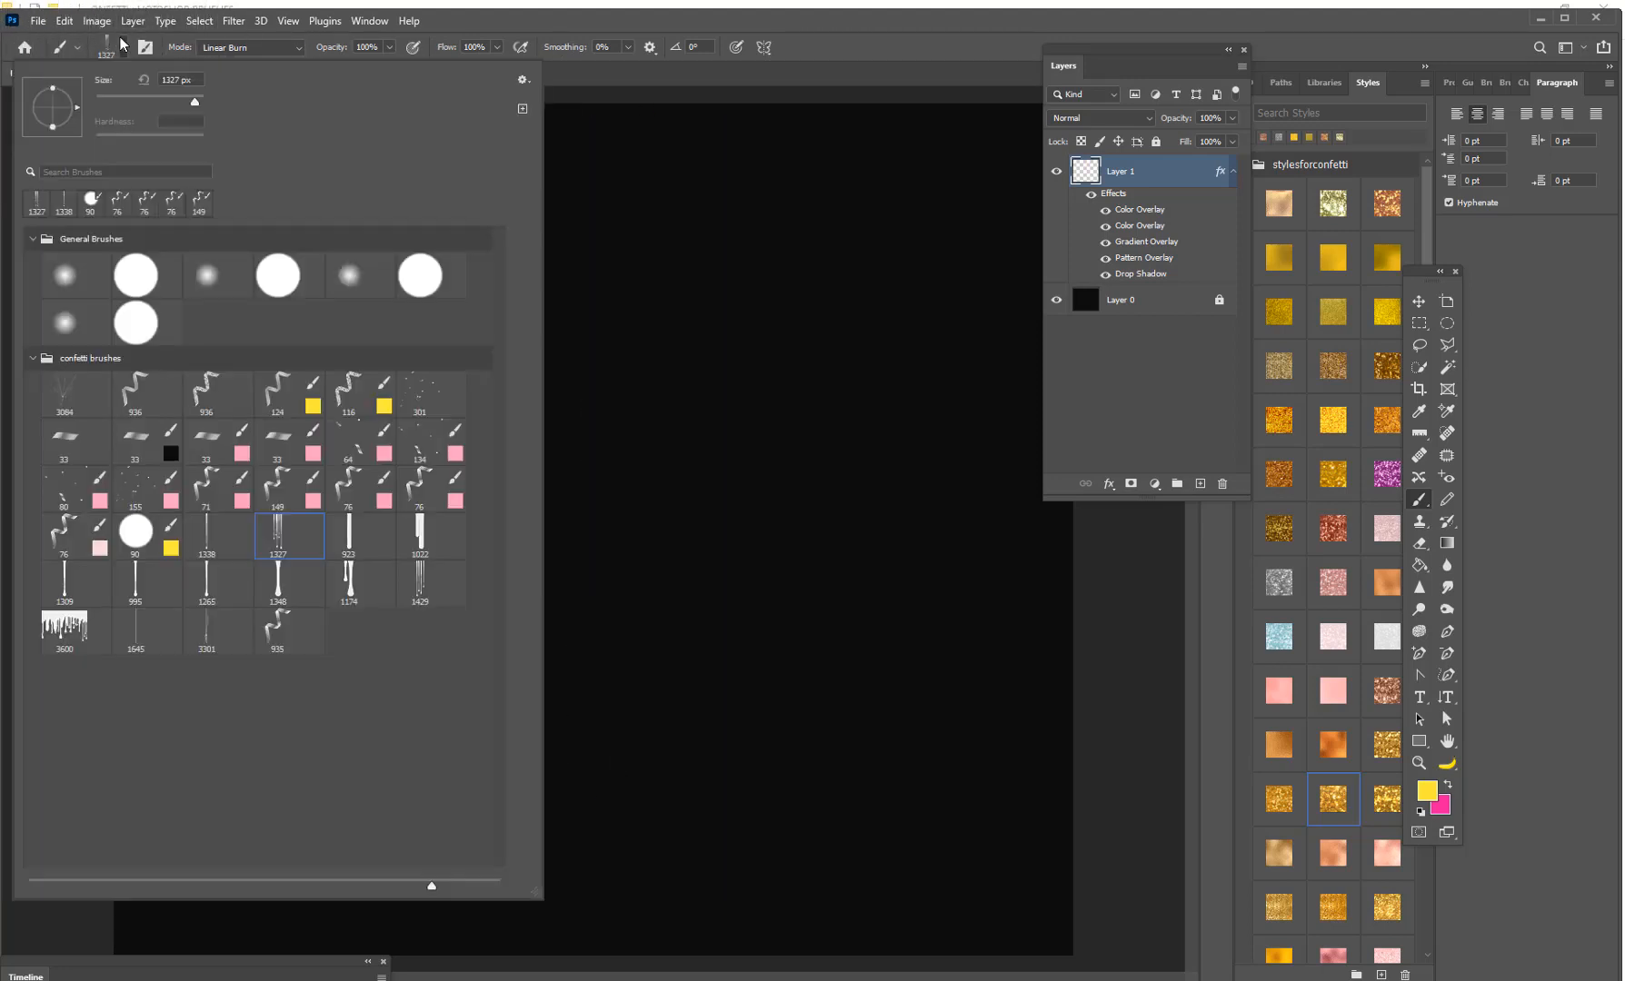
{"action": "left_click", "coordinate": [359, 534]}
{"action": "left_click", "coordinate": [693, 473]}
{"action": "key", "text": "ctrl+z"}
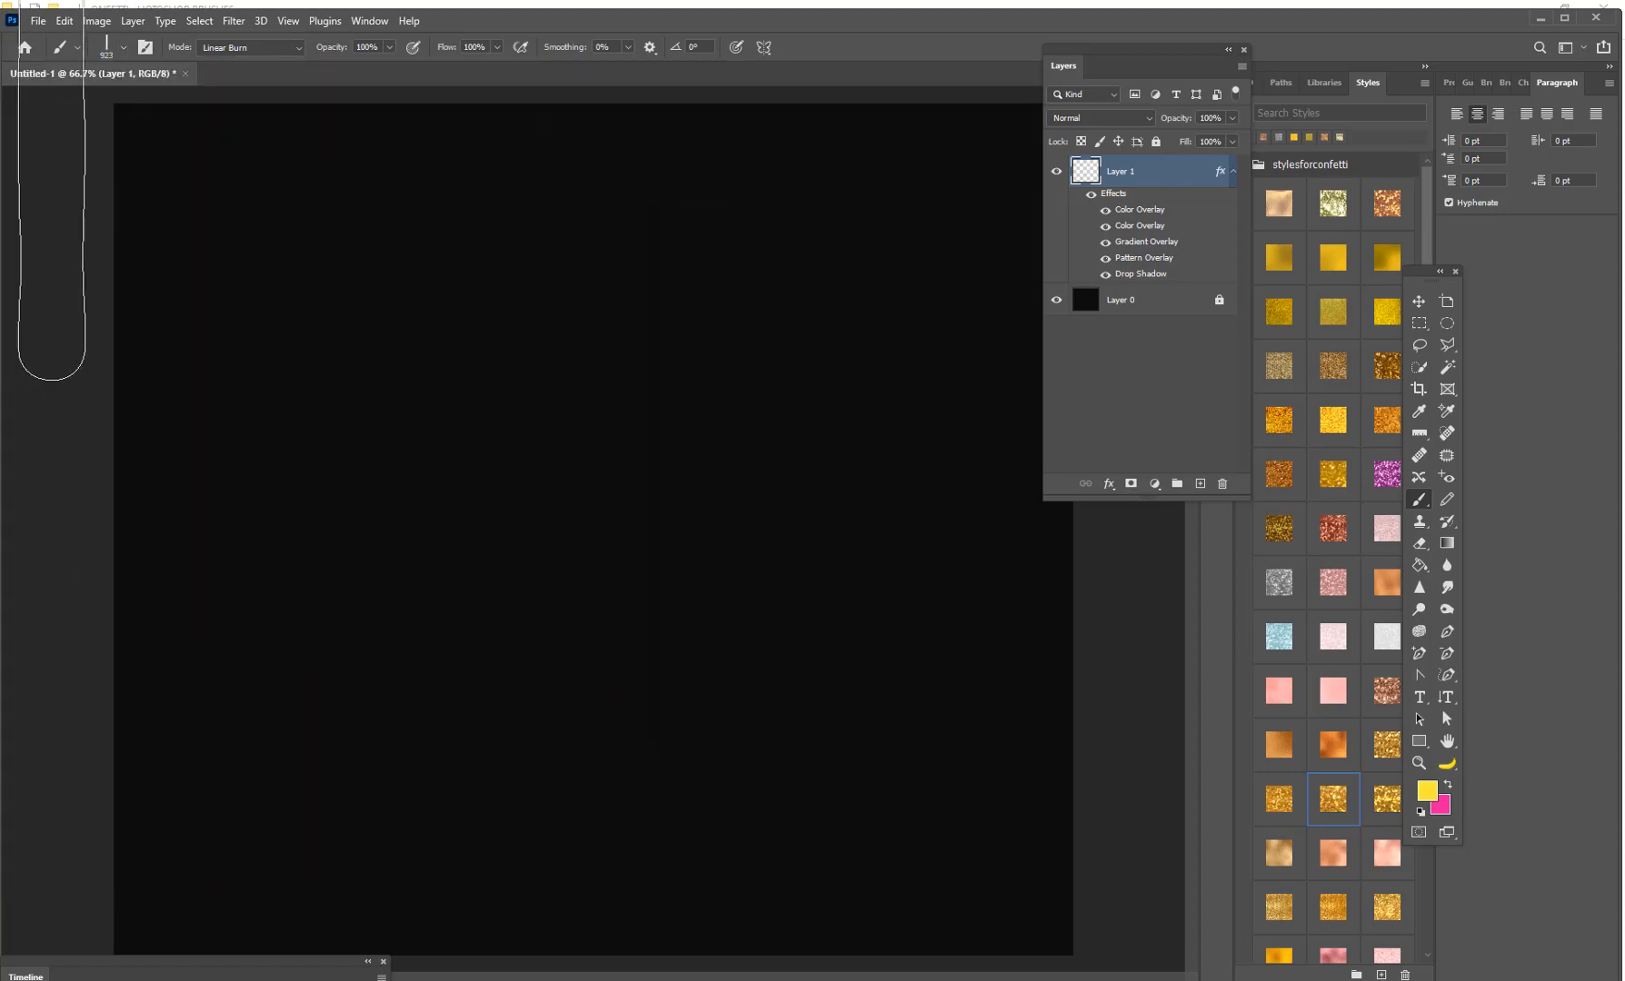
Try the 935 px ribbon brush with one stamp on the canvas and undo it
{"action": "left_click", "coordinate": [121, 47]}
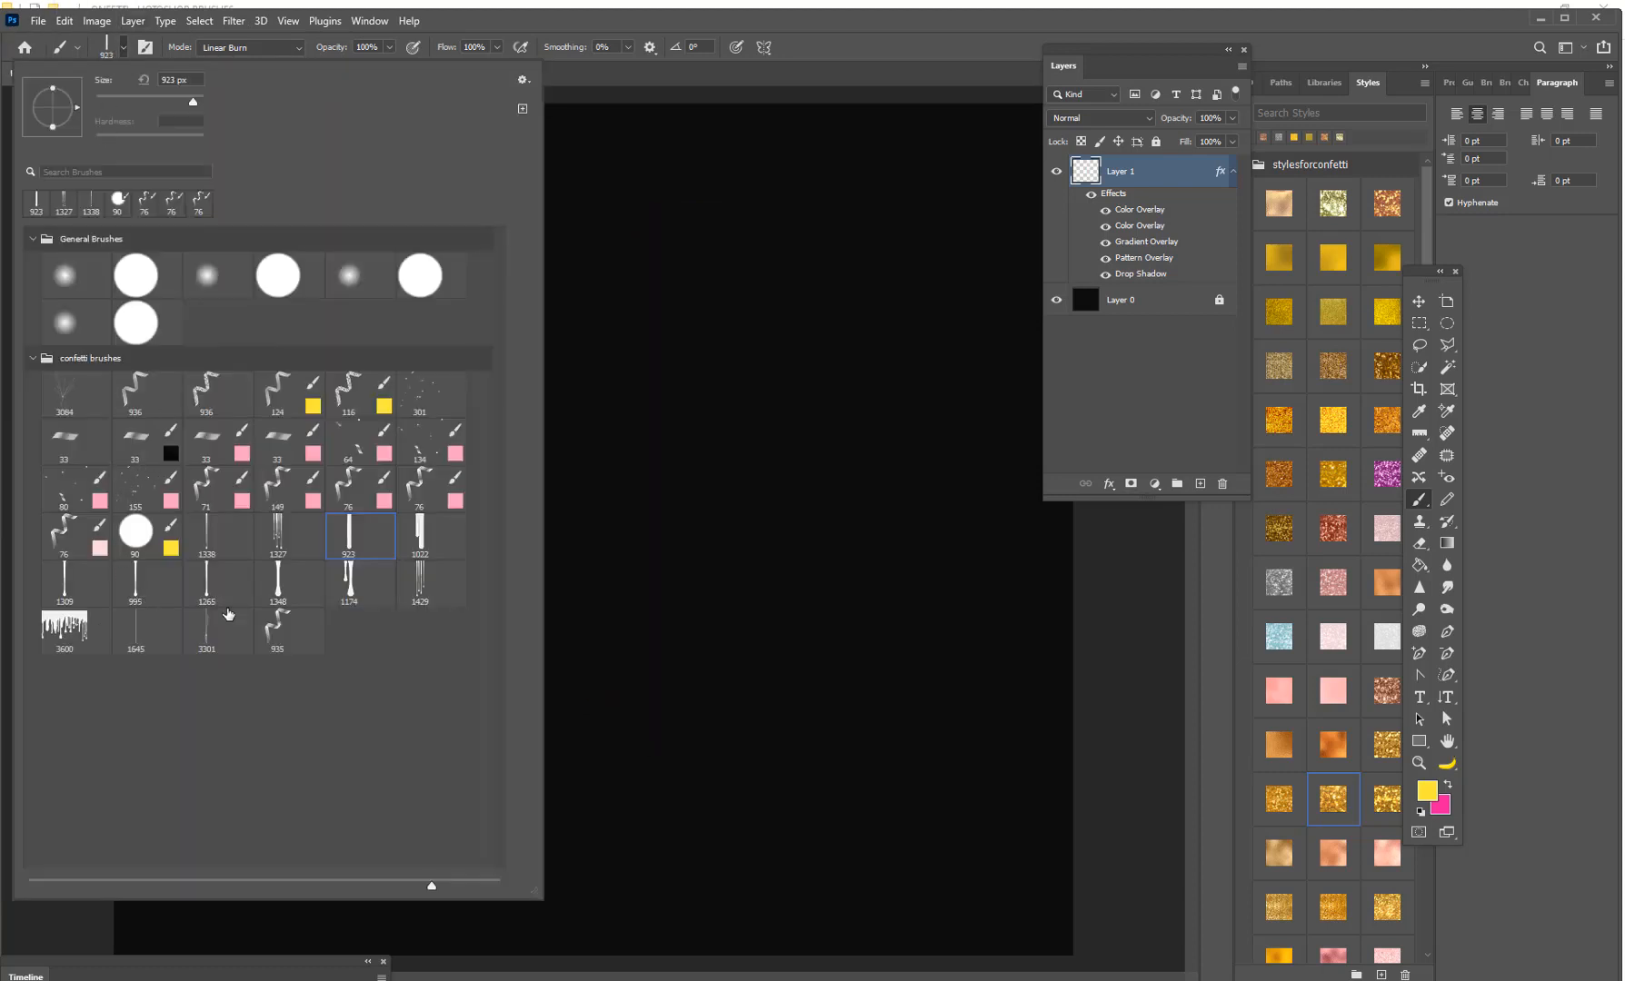
{"action": "left_click", "coordinate": [292, 624]}
{"action": "left_click", "coordinate": [754, 435]}
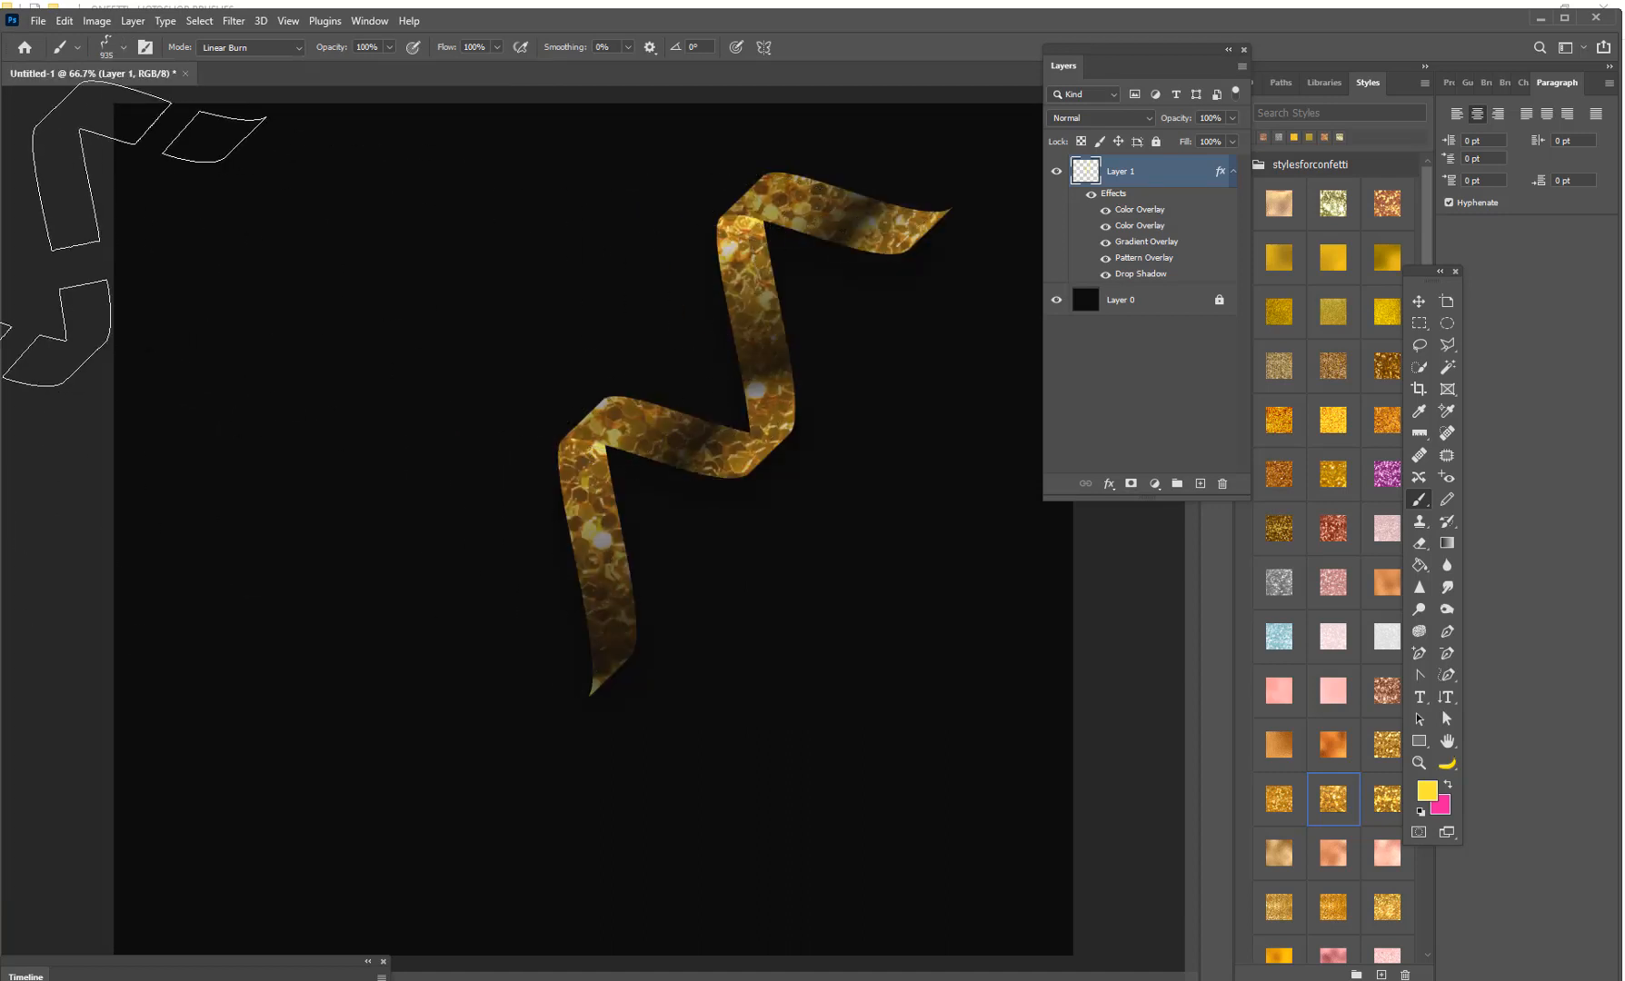
{"action": "key", "text": "ctrl+z"}
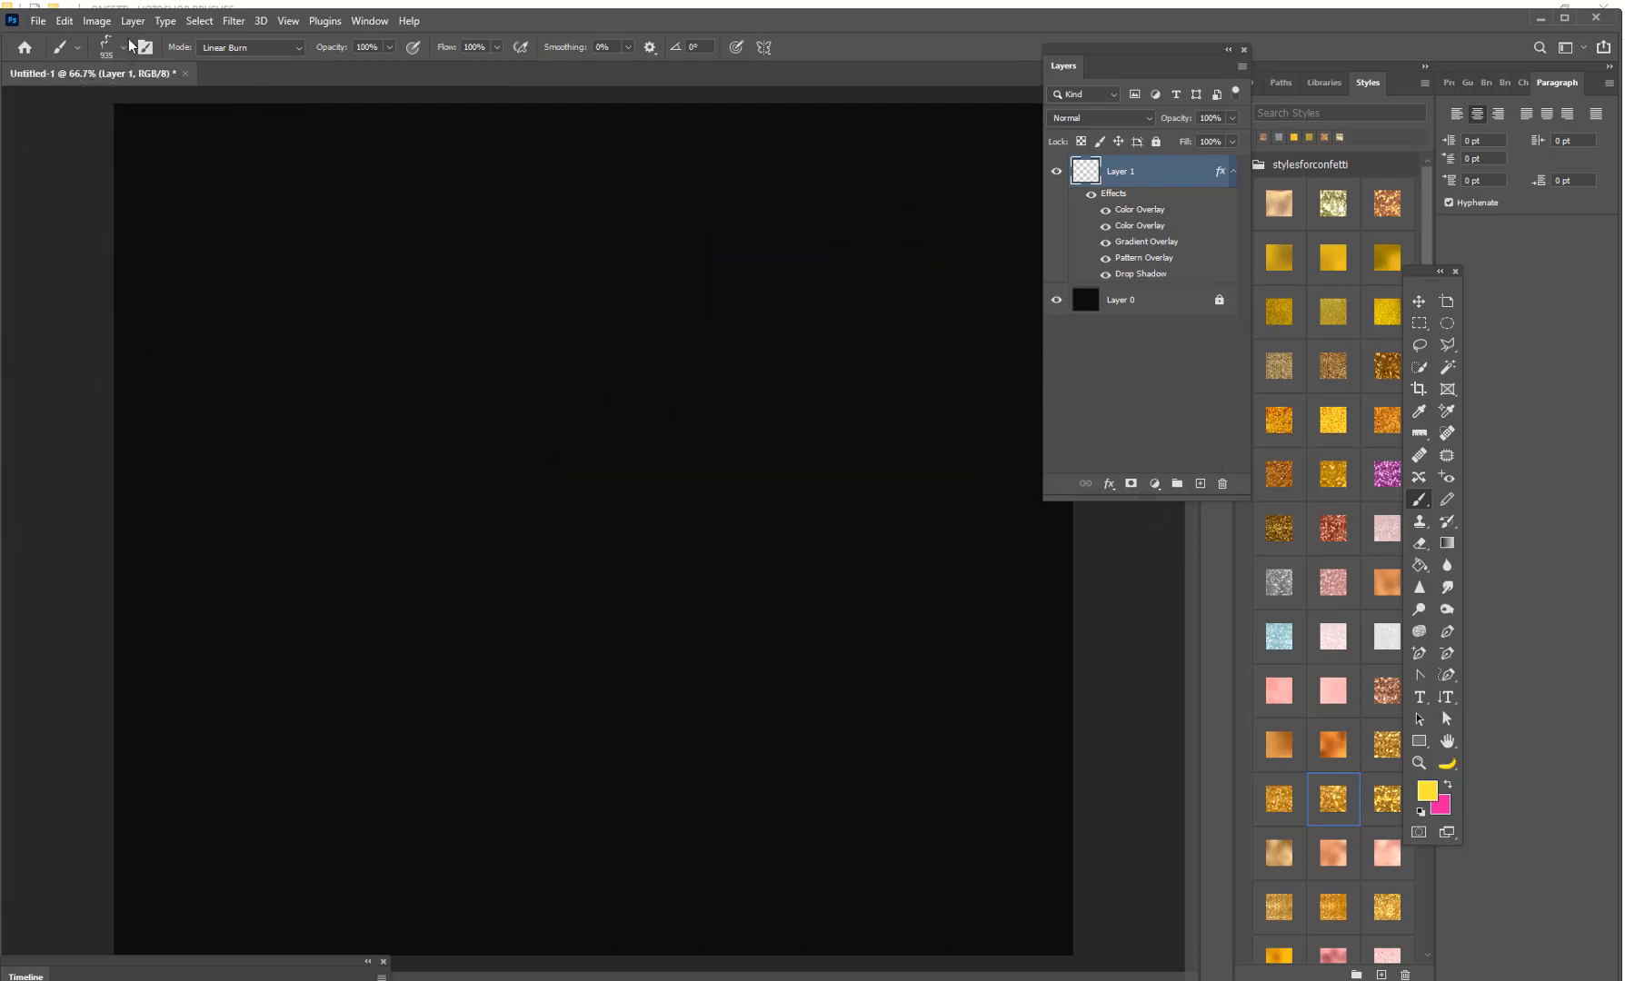
Try the 3600 px dripping-edge brush at full size with one stamp and undo it
{"action": "left_click", "coordinate": [126, 47]}
{"action": "left_click", "coordinate": [82, 638]}
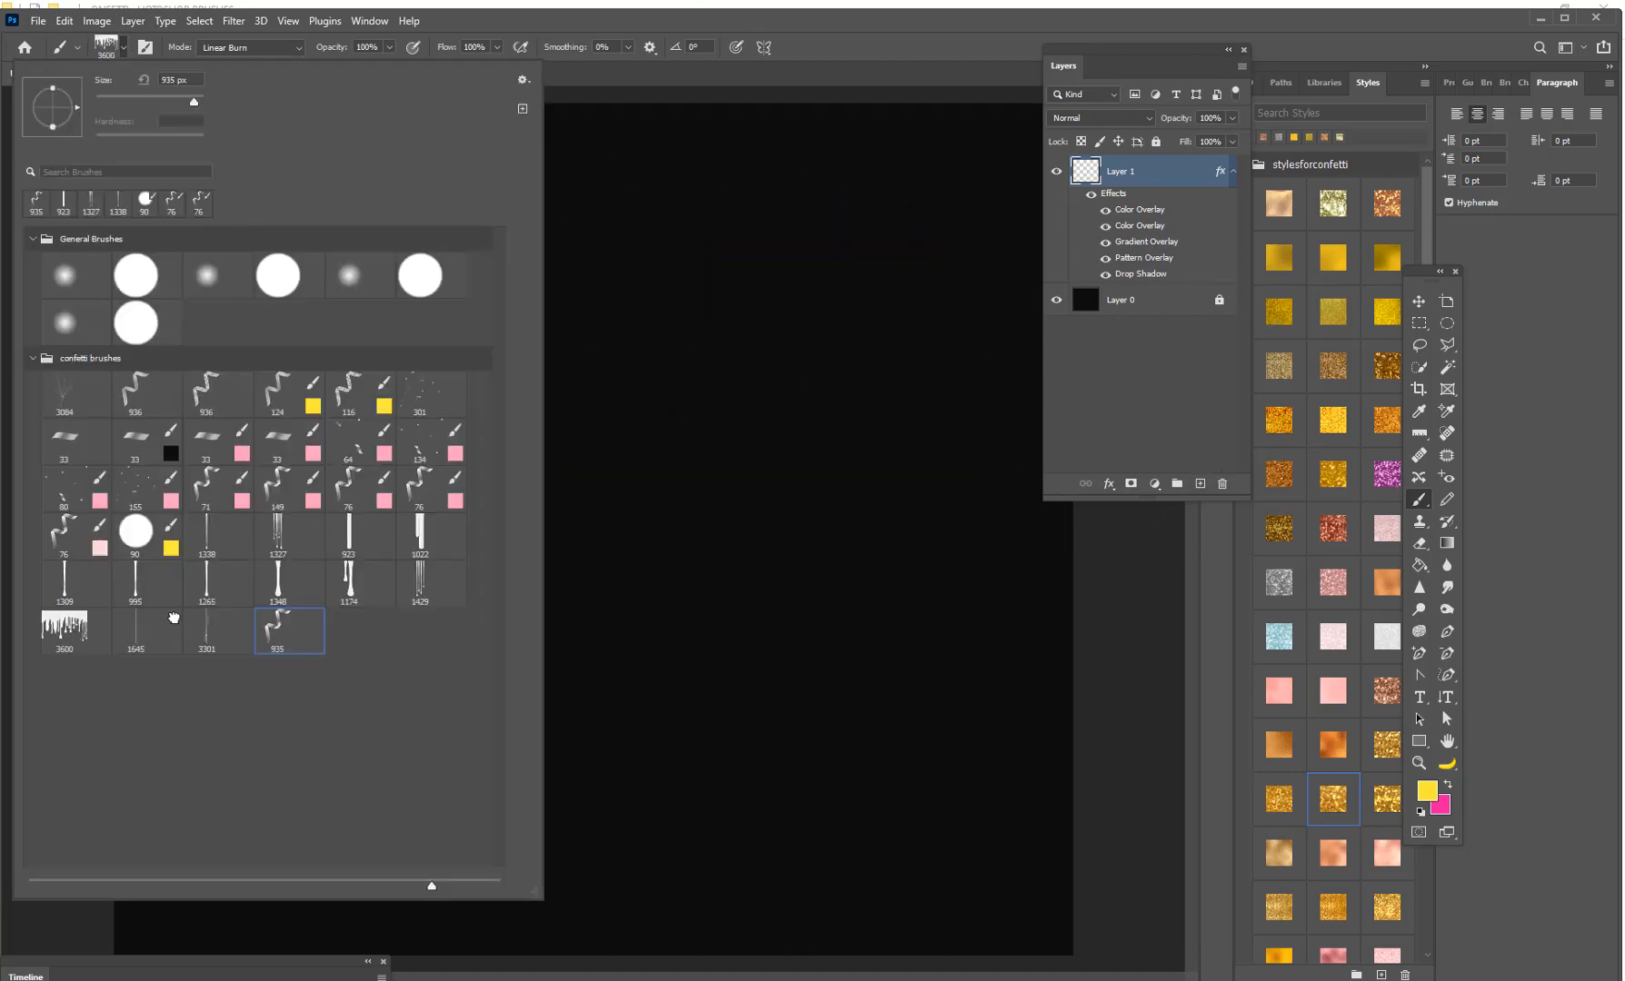
{"action": "left_click", "coordinate": [726, 432]}
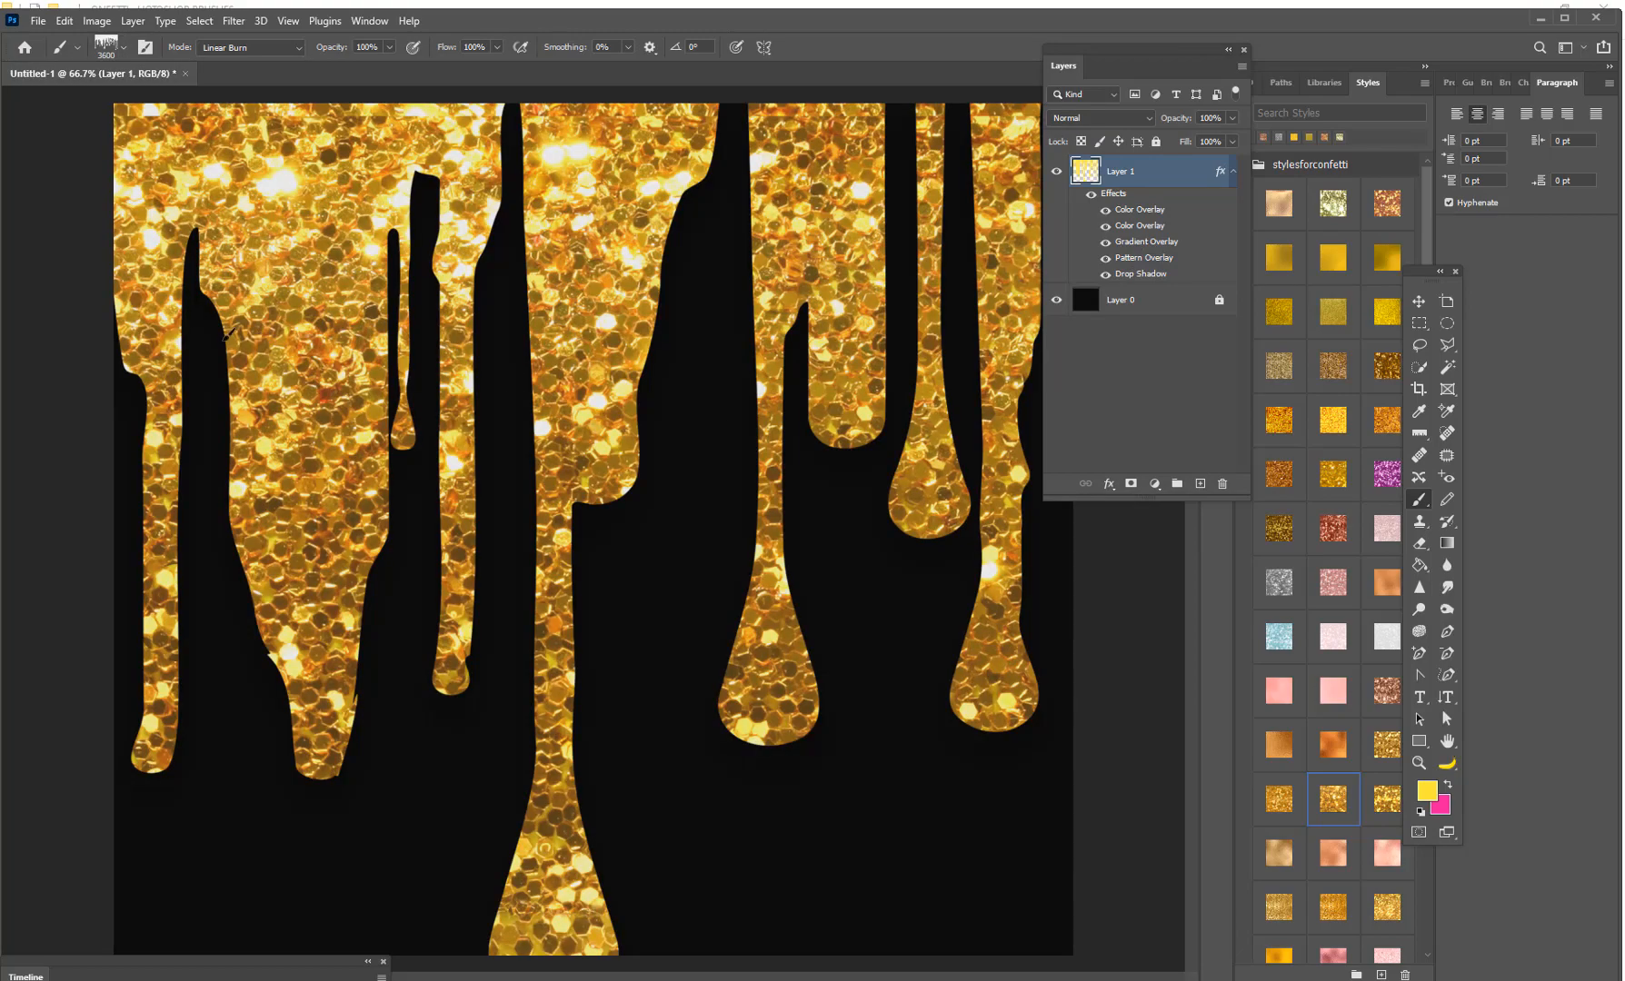
{"action": "key", "text": "ctrl+z"}
Reduce the dripping-edge brush to 3000 px, stamp it once on the canvas and undo the stamp
{"action": "key", "text": "bracketleft"}
{"action": "key", "text": "bracketleft"}
{"action": "key", "text": "bracketleft"}
{"action": "key", "text": "bracketleft"}
{"action": "key", "text": "bracketleft"}
{"action": "left_click", "coordinate": [565, 331]}
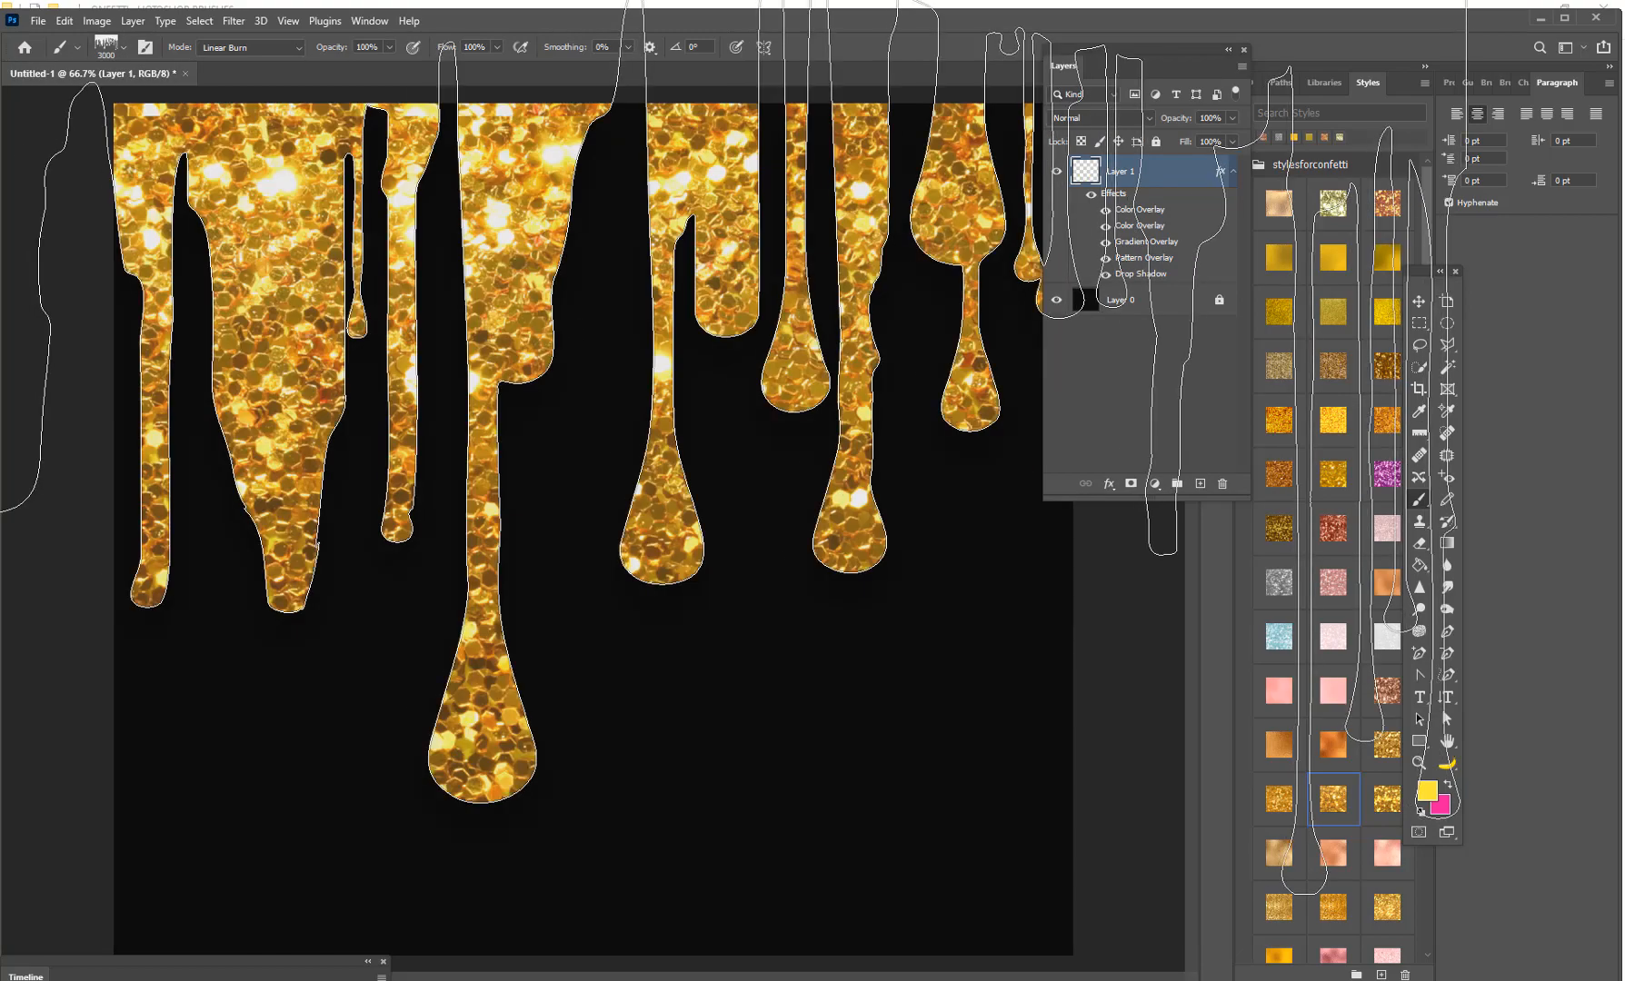
{"action": "key", "text": "ctrl+z"}
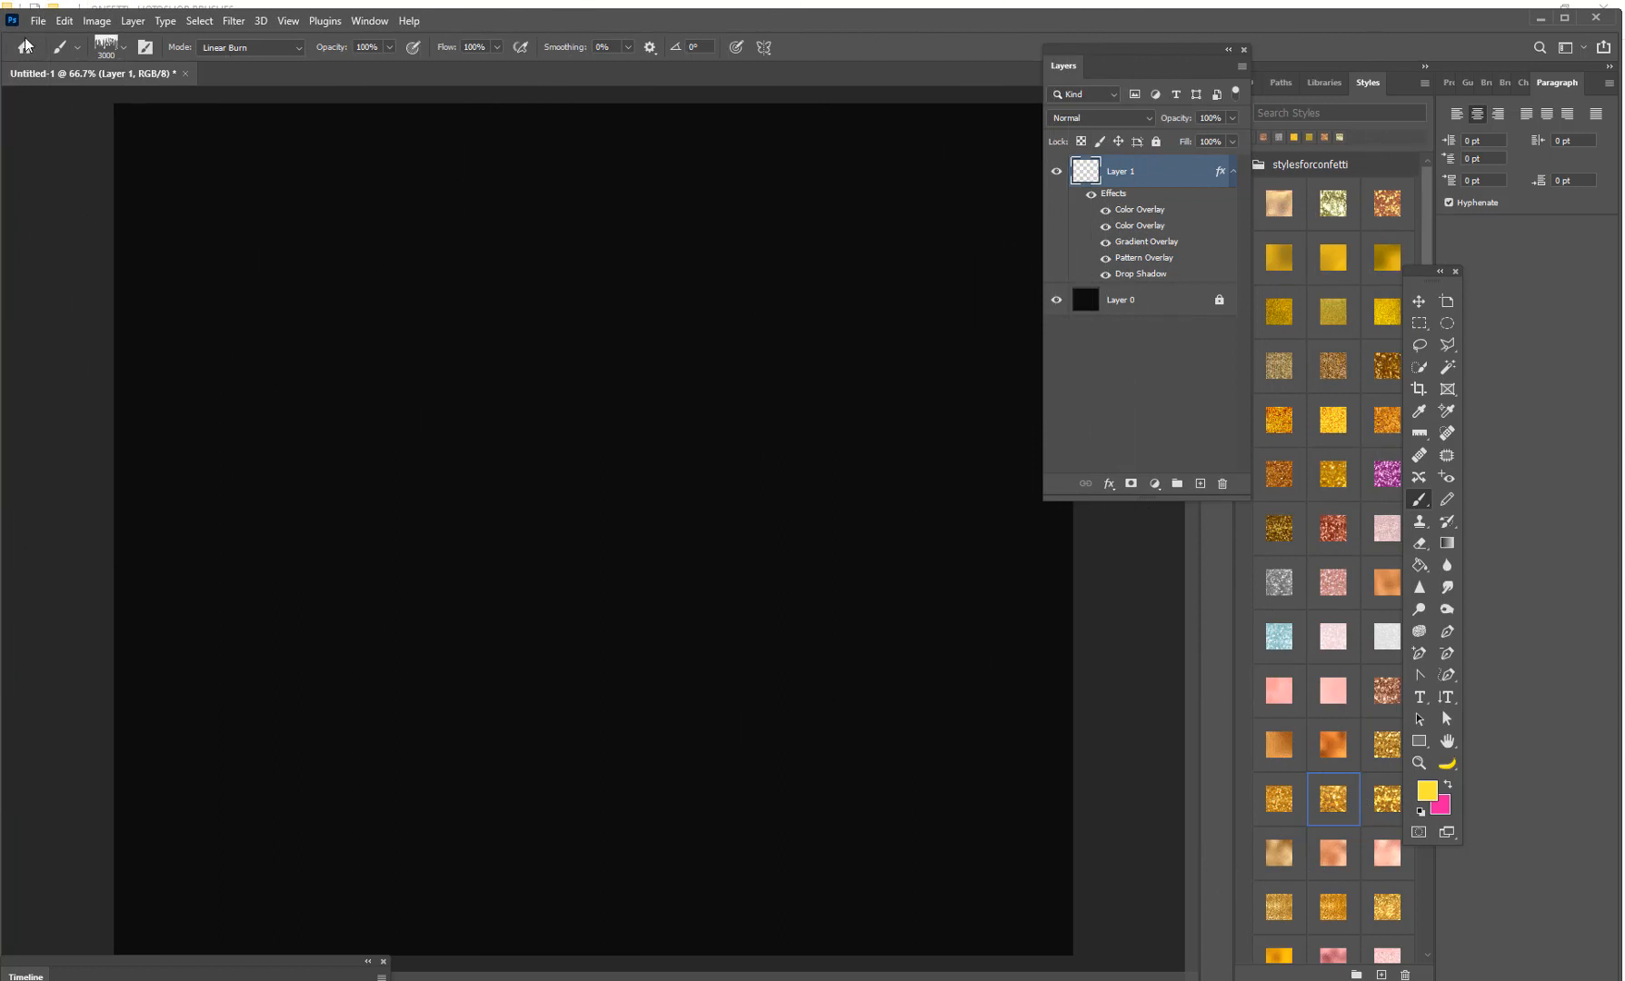
Try the 3084 px balloon-strings brush at full size with one stamp and undo it
{"action": "left_click", "coordinate": [123, 47]}
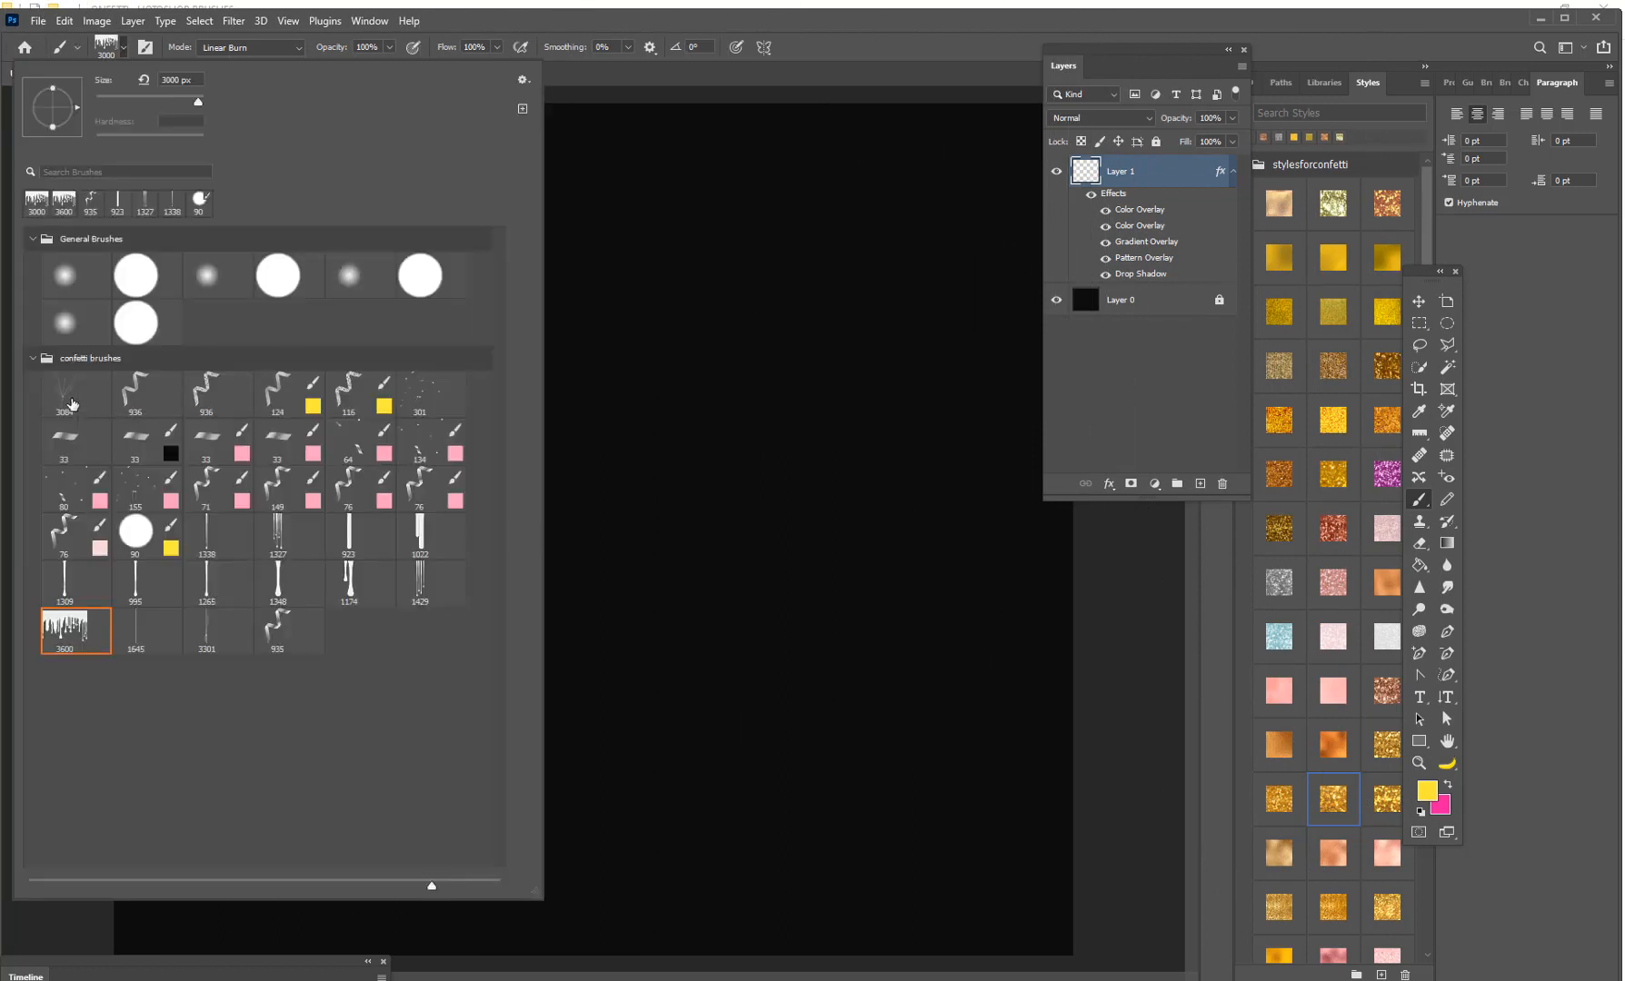
{"action": "left_click", "coordinate": [72, 404]}
{"action": "left_click", "coordinate": [520, 544]}
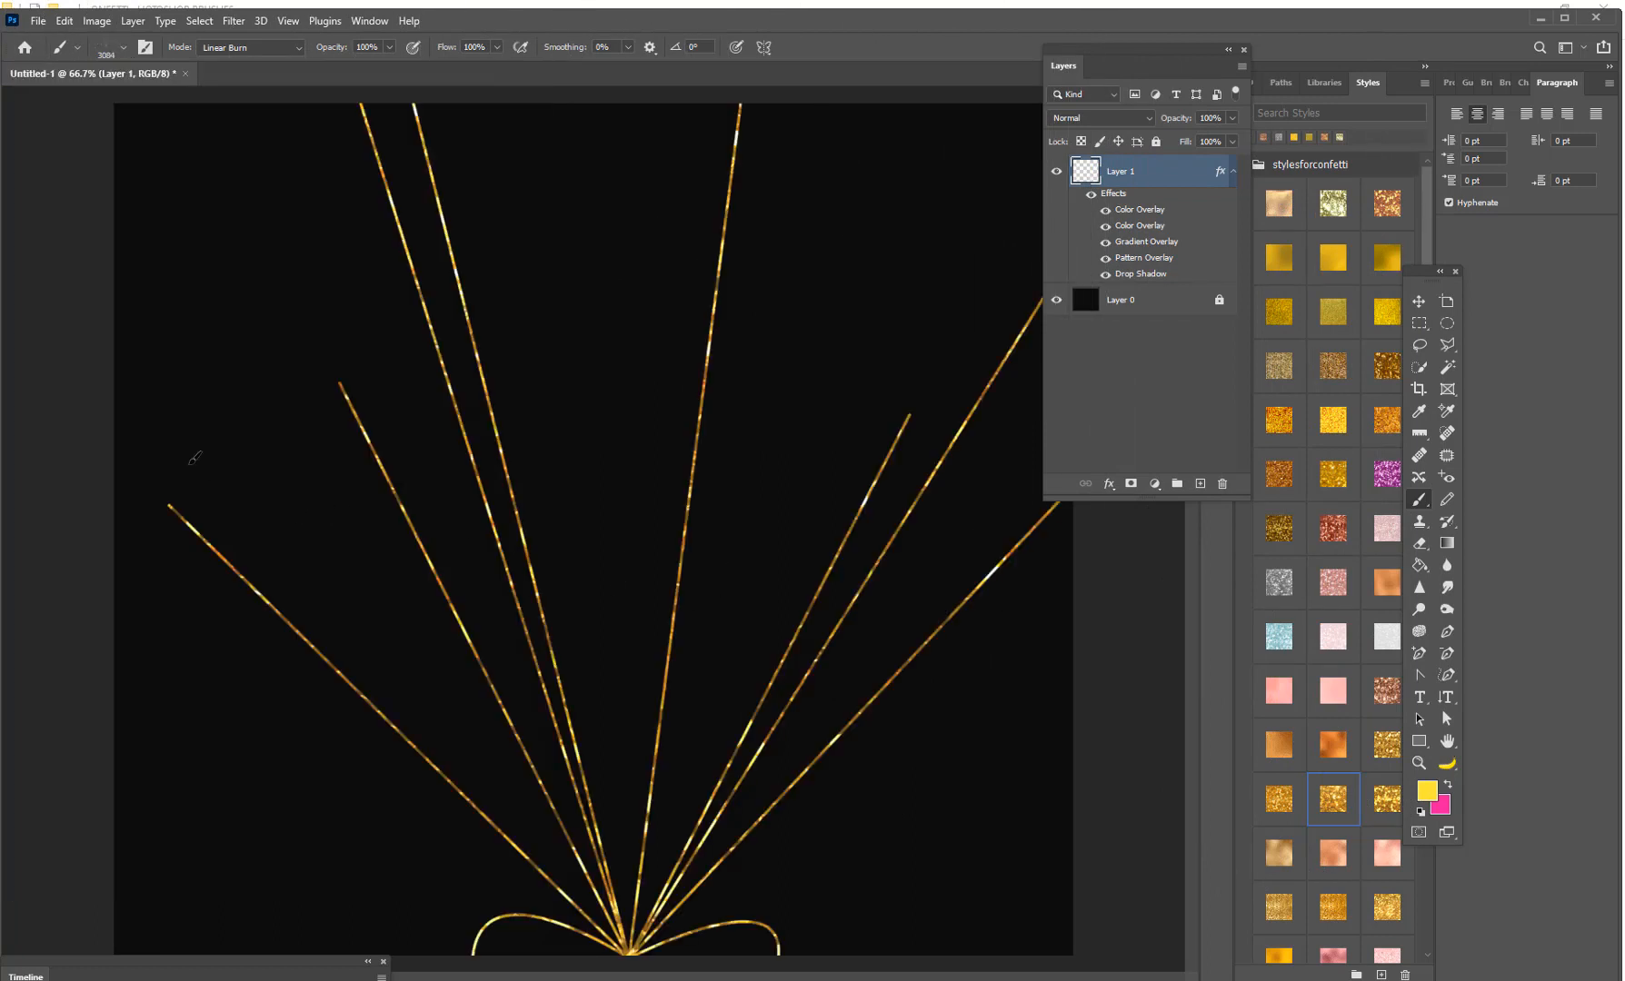
{"action": "key", "text": "ctrl+z"}
Reduce the balloon-strings brush to 1200 px, stamp the whole bundle with its bow on the canvas and undo it
{"action": "key", "text": "bracketleft"}
{"action": "key", "text": "bracketleft"}
{"action": "key", "text": "bracketleft"}
{"action": "key", "text": "bracketleft"}
{"action": "key", "text": "bracketleft"}
{"action": "key", "text": "bracketleft"}
{"action": "key", "text": "bracketleft"}
{"action": "key", "text": "bracketleft"}
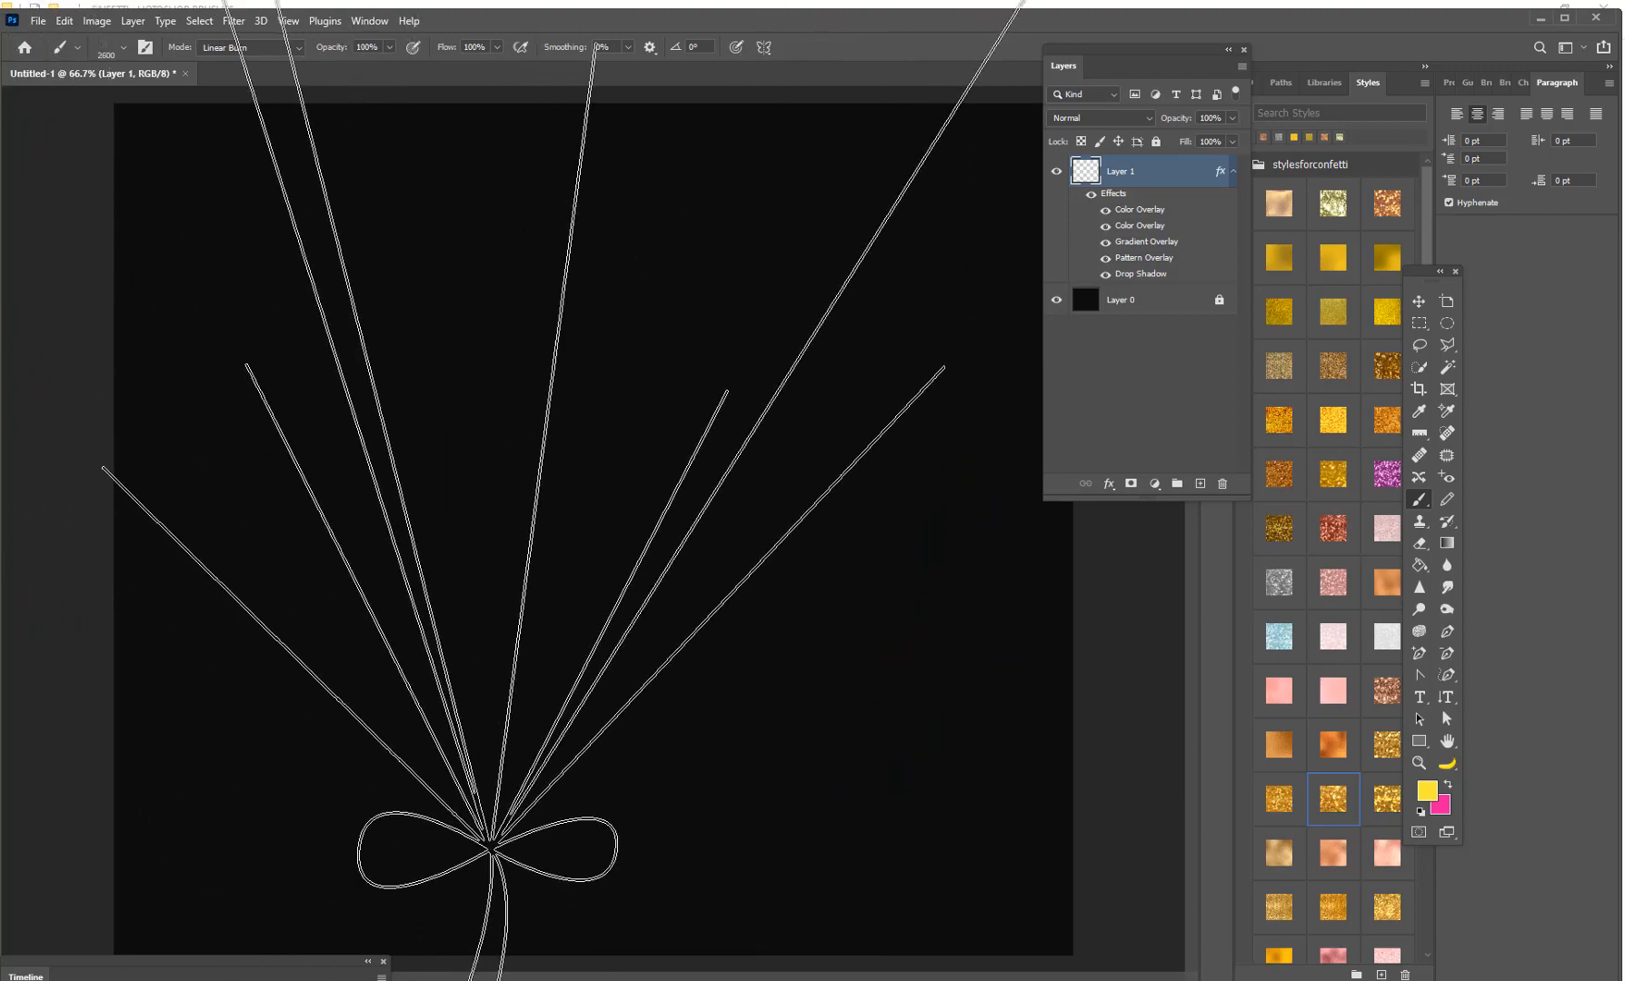
{"action": "key", "text": "bracketleft"}
{"action": "key", "text": "bracketleft"}
{"action": "key", "text": "bracketleft"}
{"action": "key", "text": "bracketleft"}
{"action": "key", "text": "bracketleft"}
{"action": "key", "text": "bracketleft"}
{"action": "key", "text": "bracketleft"}
{"action": "key", "text": "bracketleft"}
{"action": "key", "text": "bracketleft"}
{"action": "key", "text": "bracketleft"}
{"action": "key", "text": "bracketleft"}
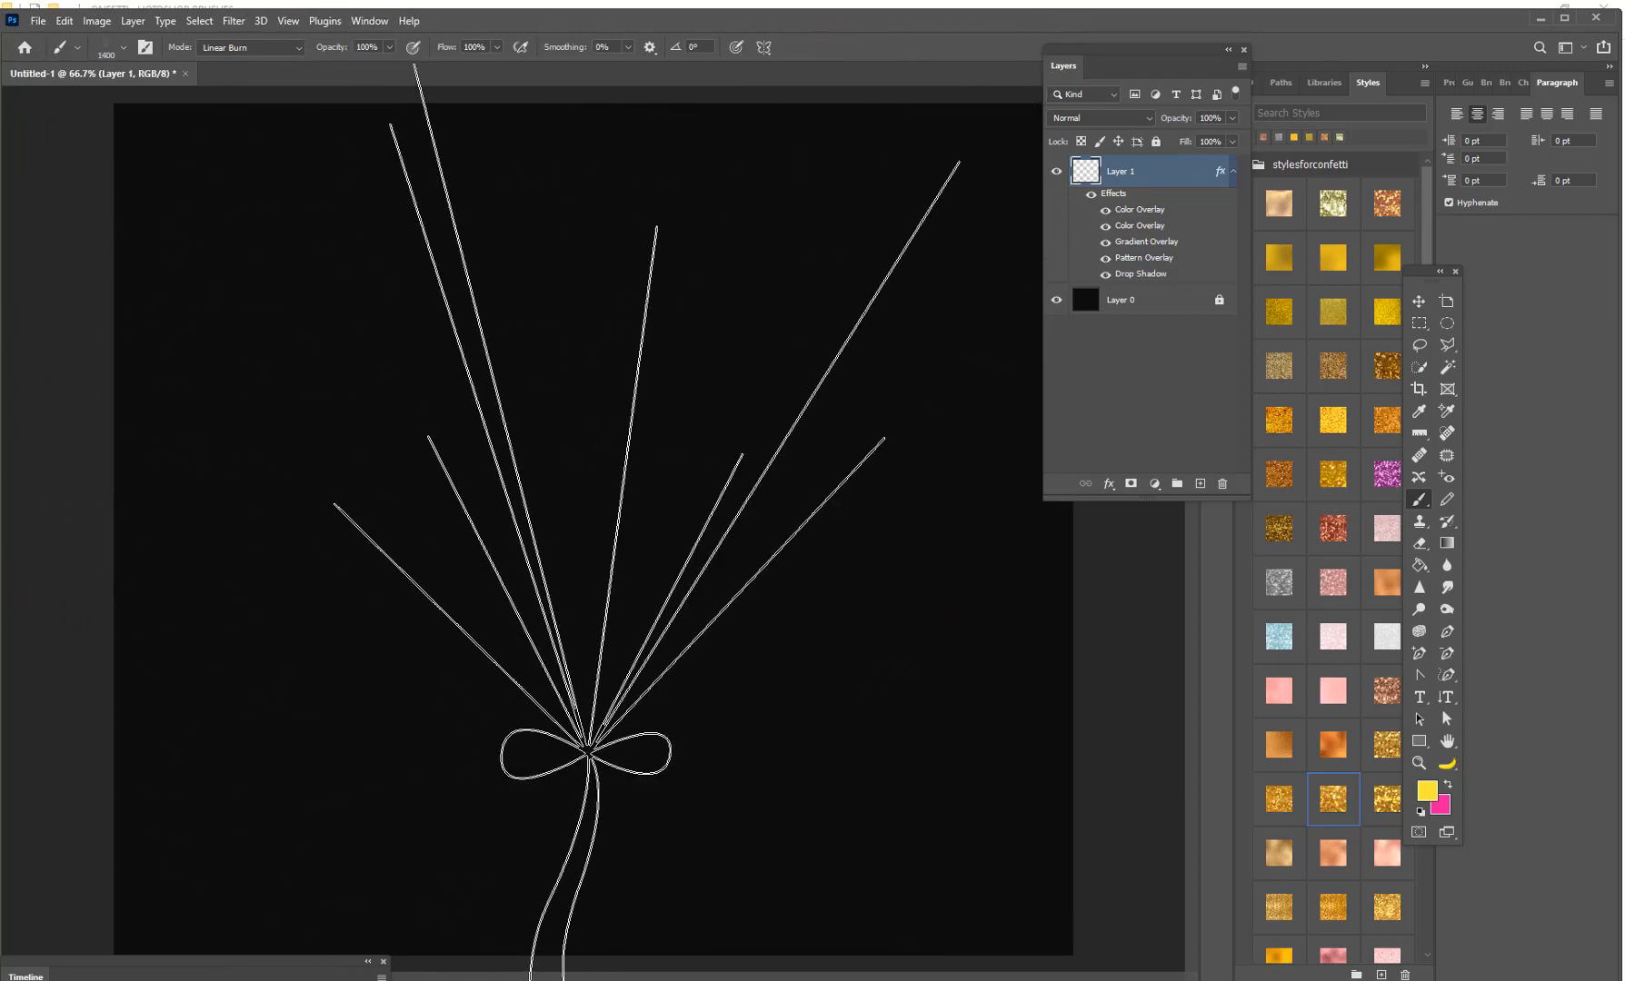
{"action": "left_click", "coordinate": [654, 579]}
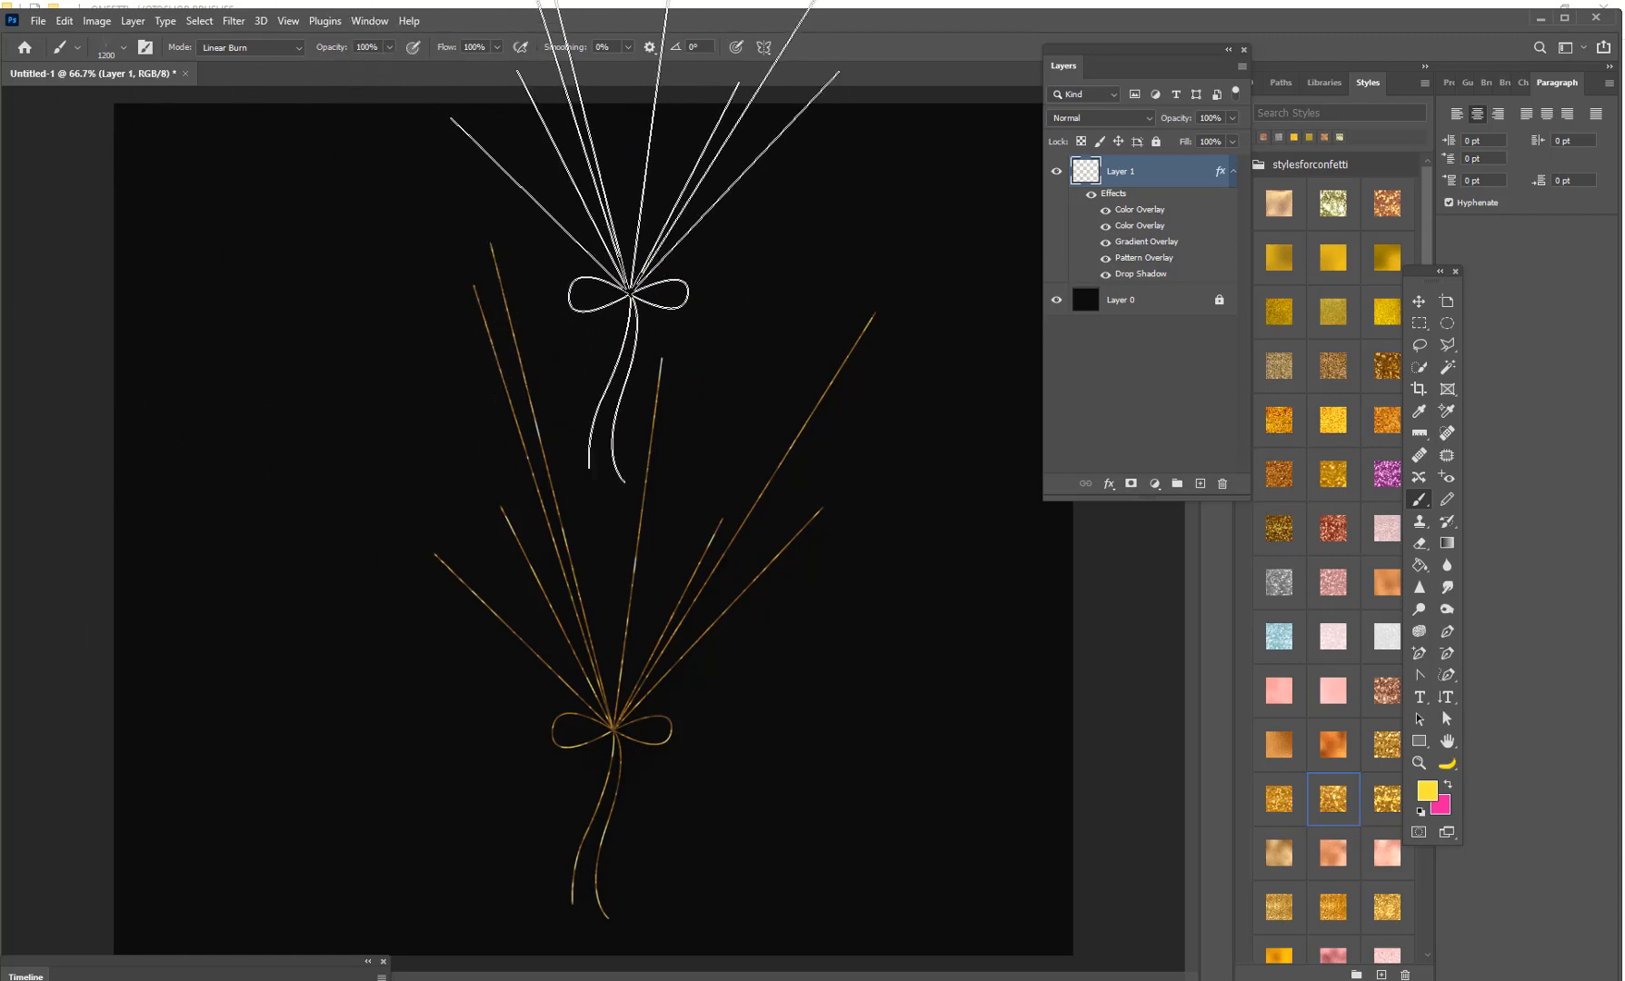
{"action": "key", "text": "ctrl+z"}
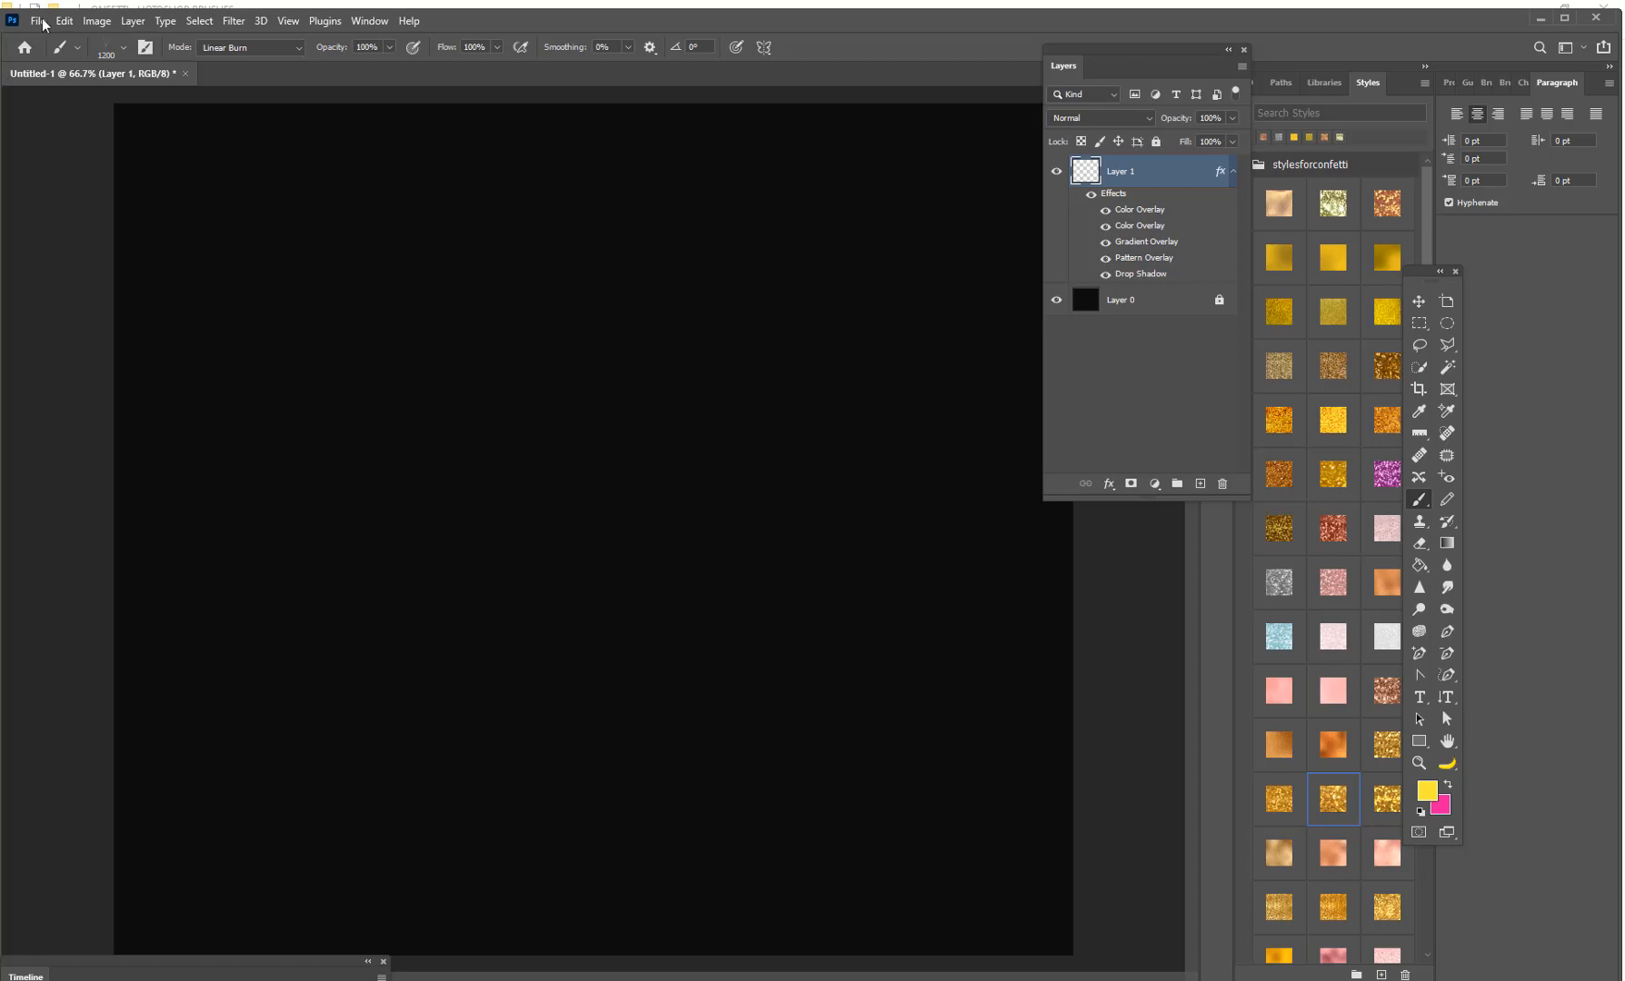
Open happy-little-girl-dressed-pink-cook-posing-studio-isolated-dark-textured-background.jpg from the plugin-downloads folder on the Desktop
{"action": "left_click", "coordinate": [38, 21]}
{"action": "left_click", "coordinate": [59, 55]}
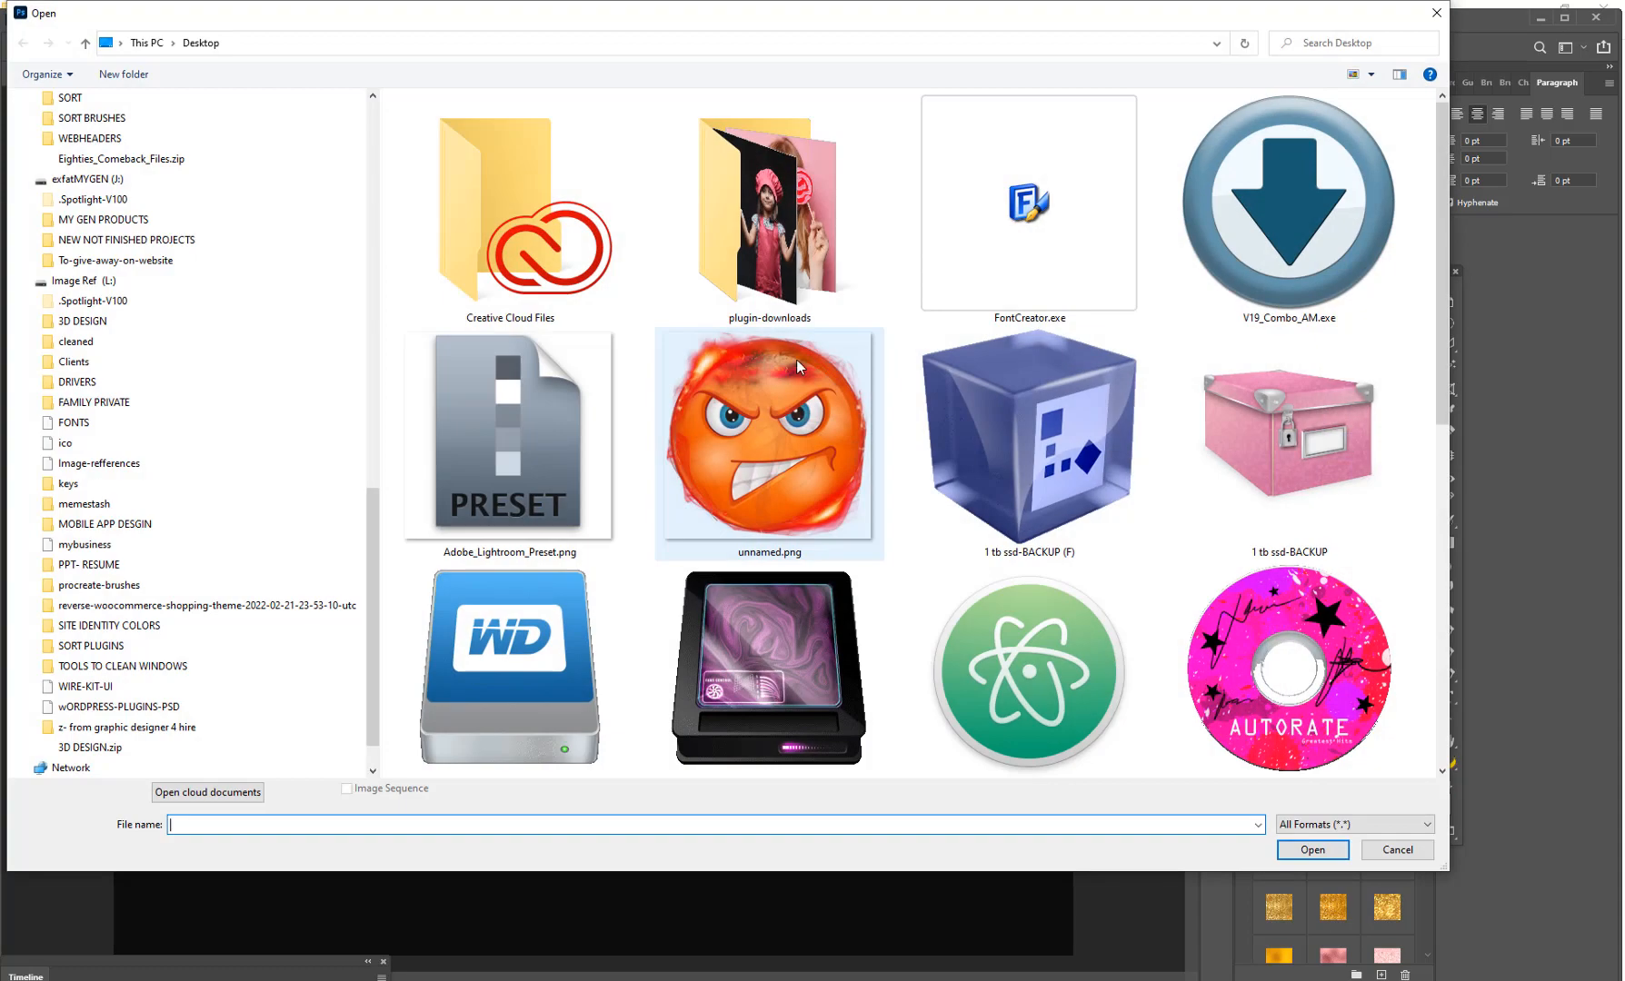
{"action": "double_click", "coordinate": [754, 227]}
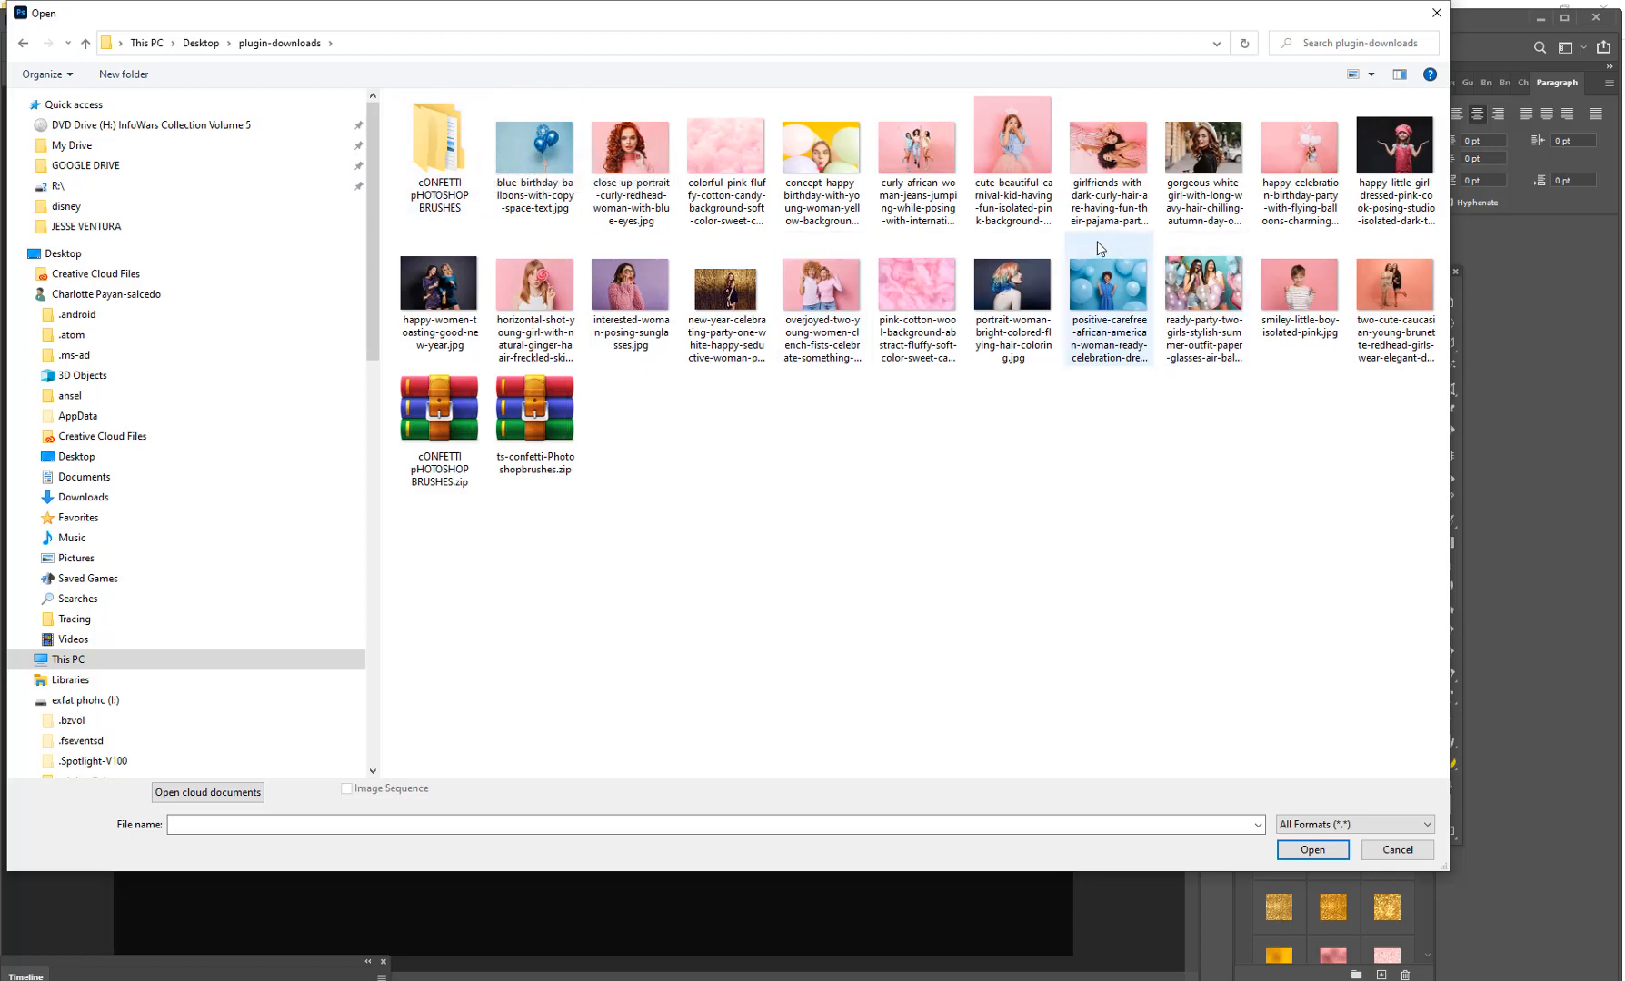
{"action": "left_click", "coordinate": [1387, 164]}
{"action": "key", "text": "Return"}
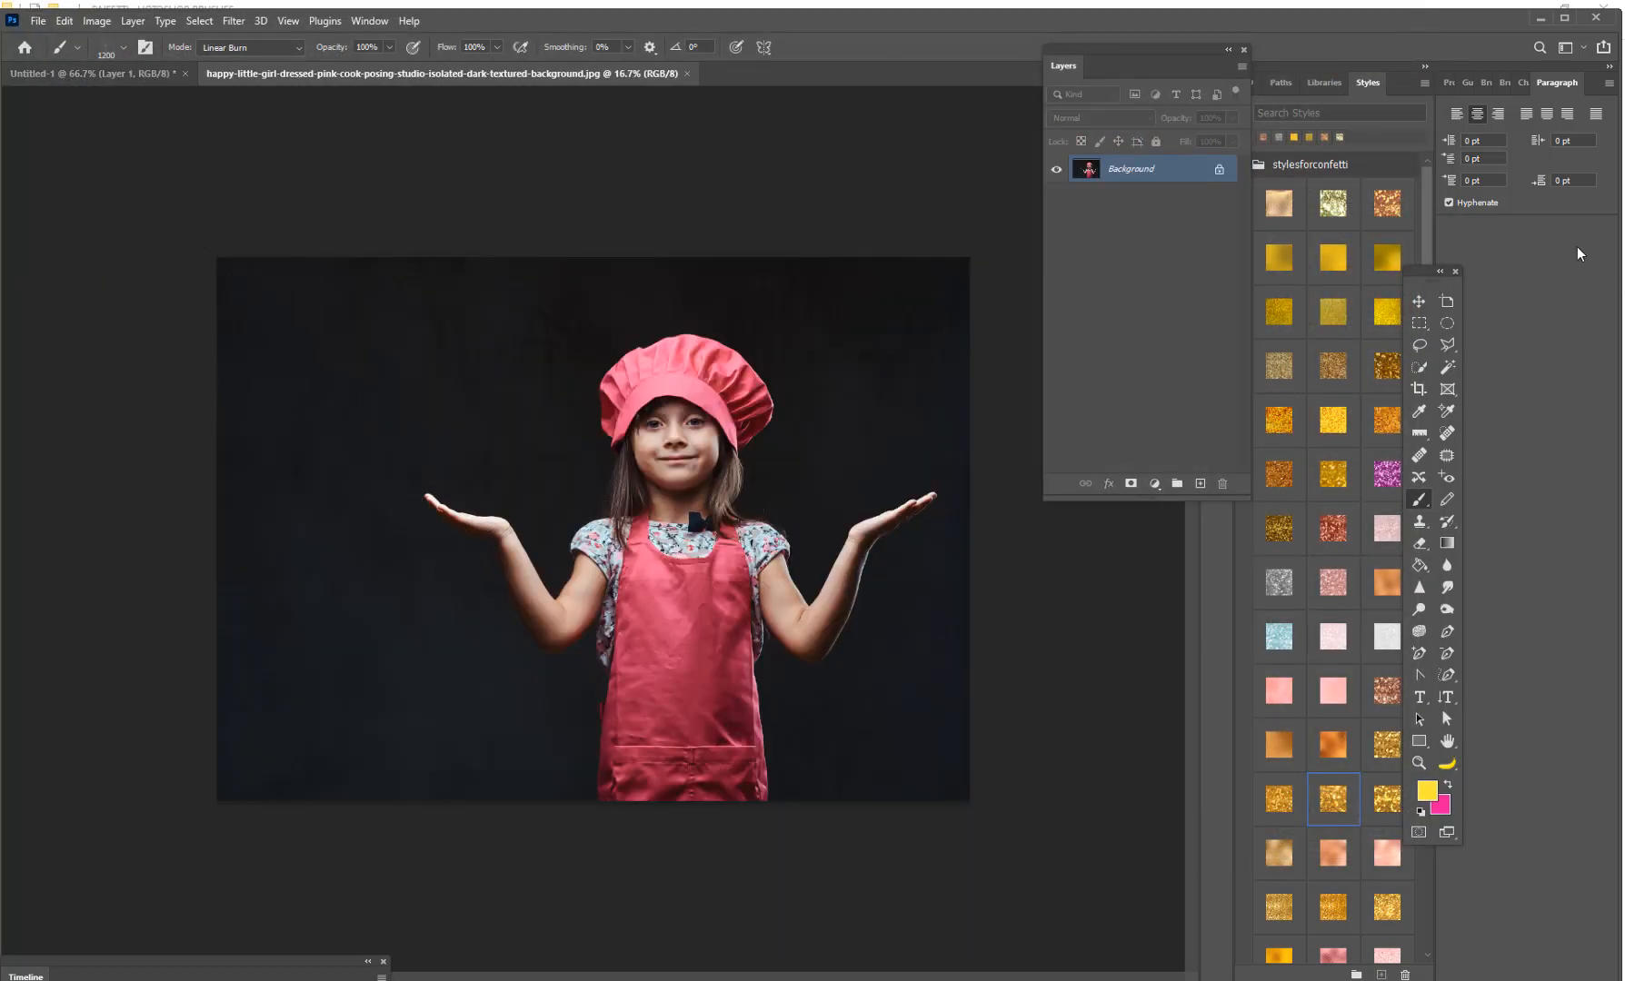
Enlarge the photo to 25% and move the floating Layers panel off the girl's raised hand
{"action": "left_click", "coordinate": [1419, 301]}
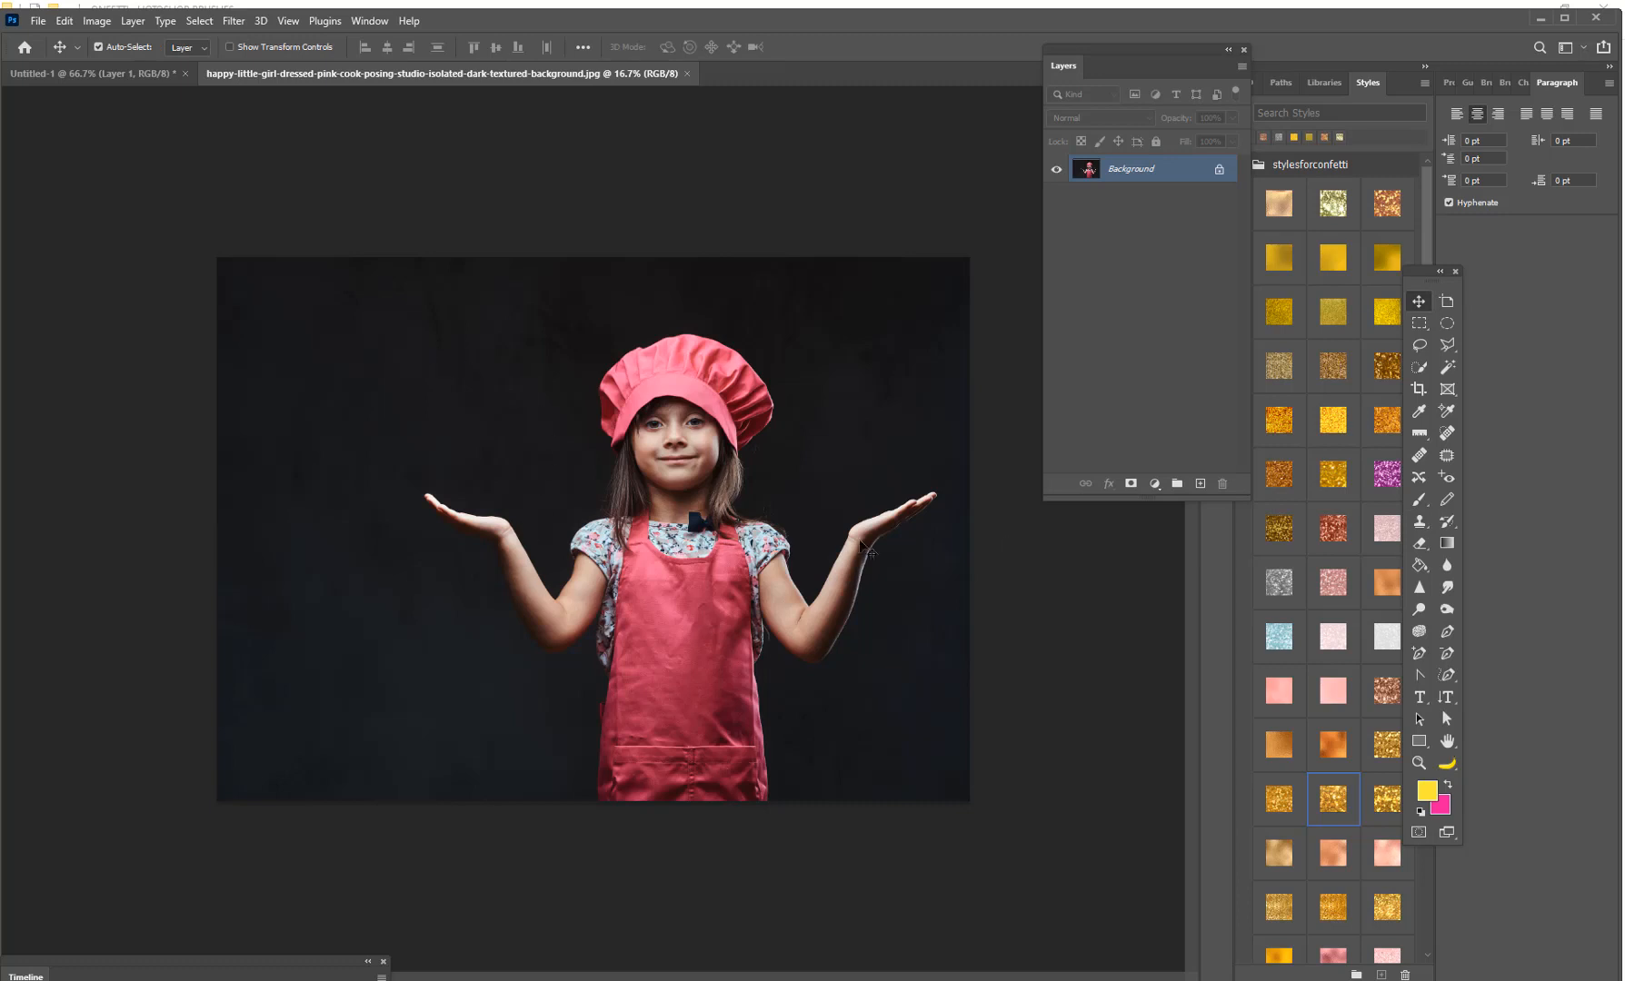
{"action": "left_click", "coordinate": [1417, 765]}
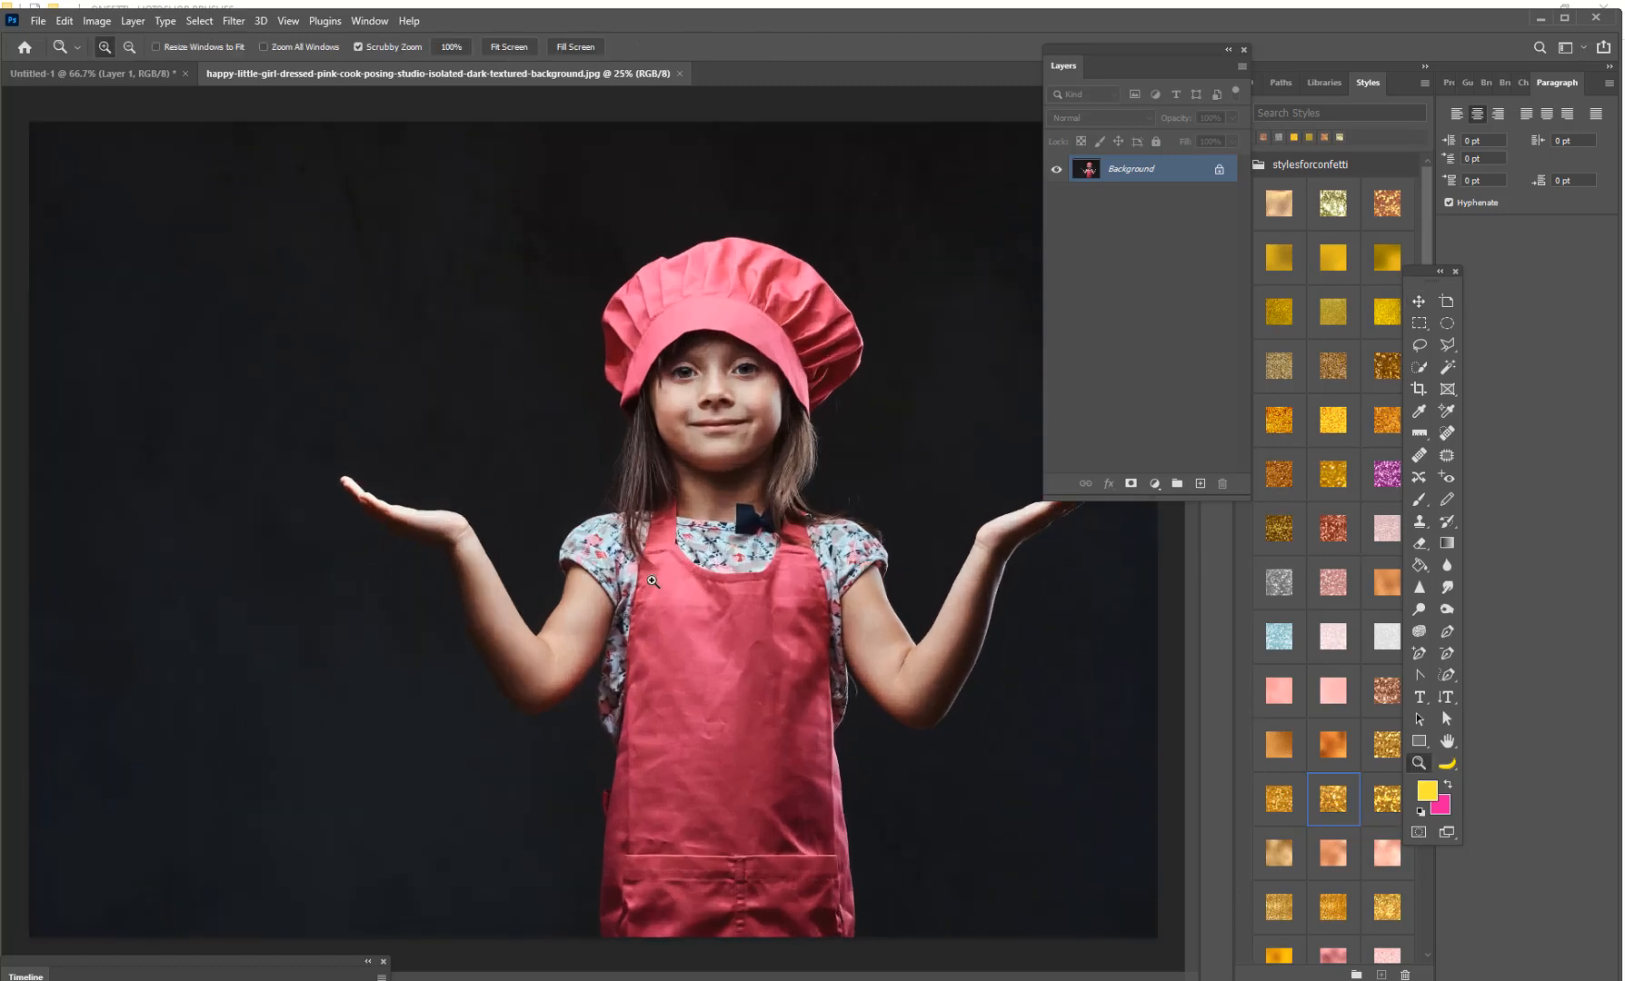
{"action": "left_click", "coordinate": [659, 585]}
{"action": "left_click_drag", "start_coordinate": [1159, 61], "coordinate": [1285, 175]}
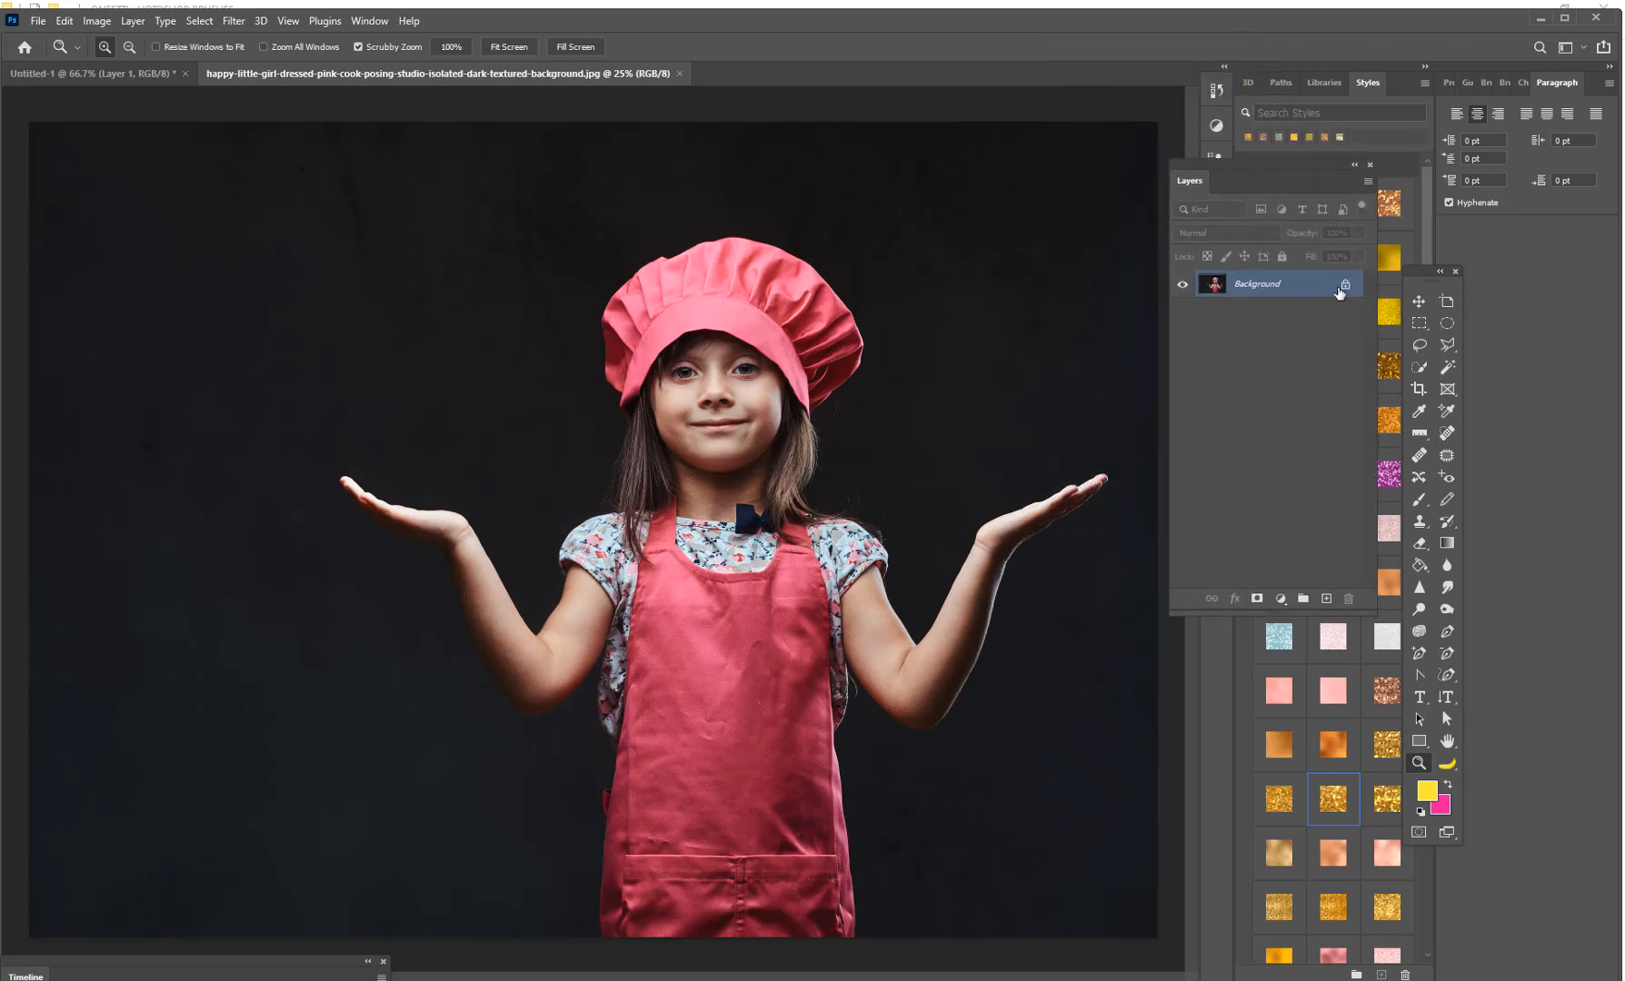
Unlock the photo's background layer and add a new layer with a gold glitter style above it
{"action": "left_click", "coordinate": [1345, 284]}
{"action": "left_click", "coordinate": [1325, 599]}
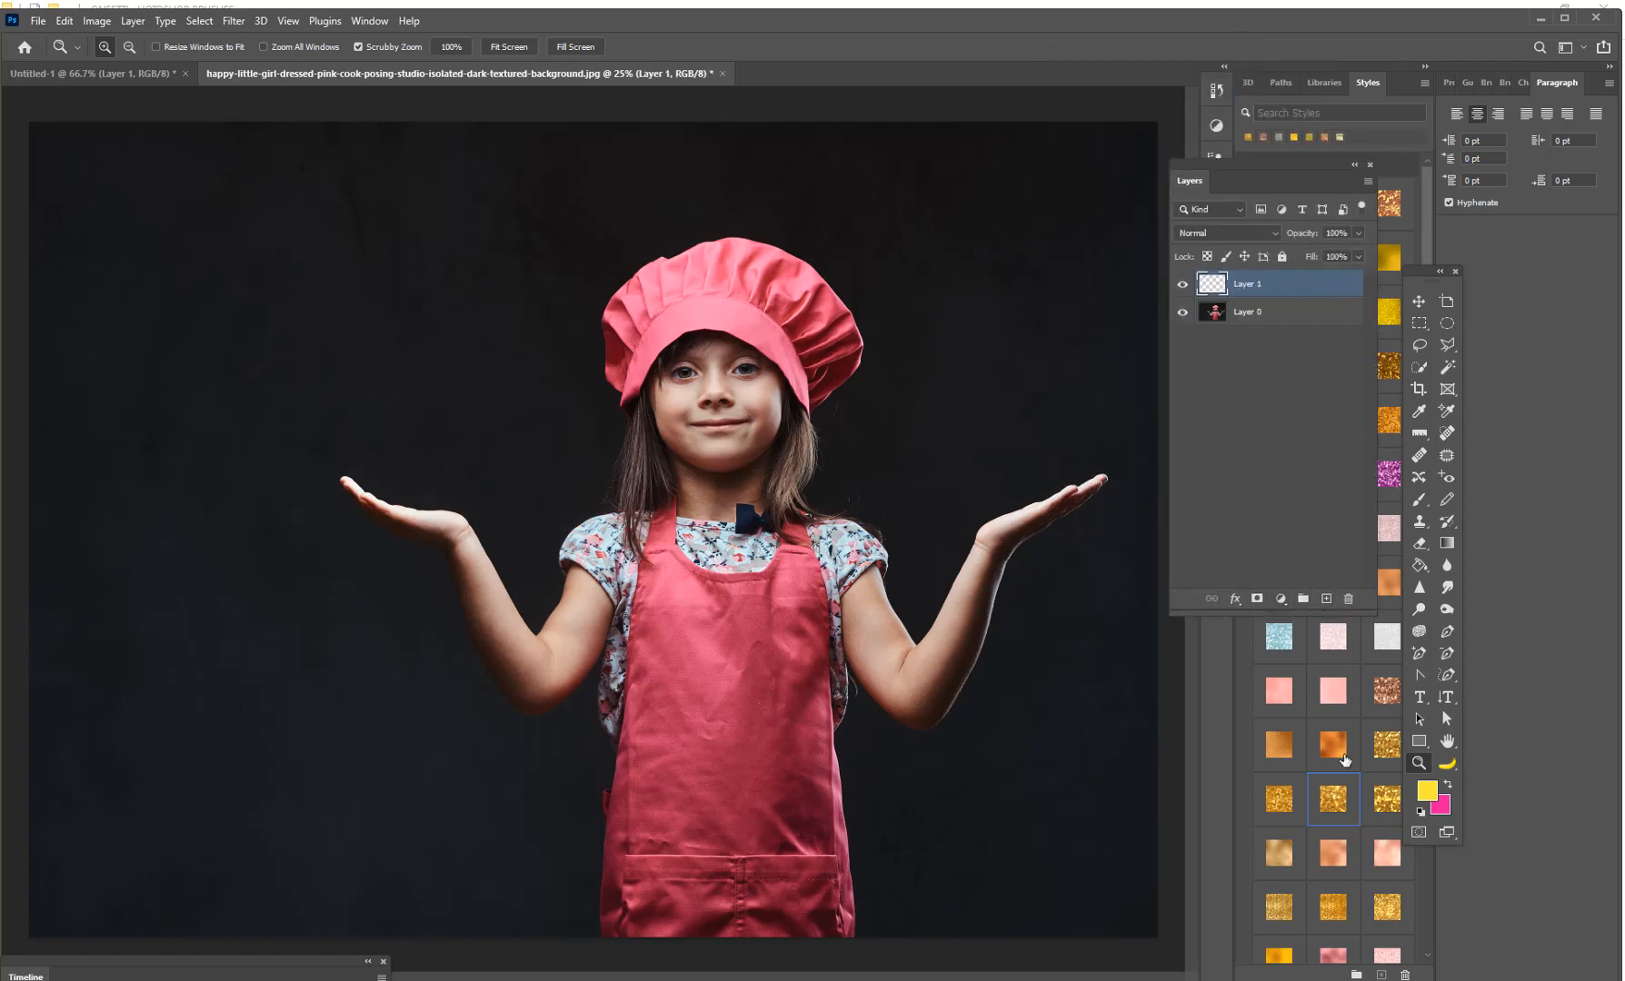
{"action": "left_click", "coordinate": [1388, 748]}
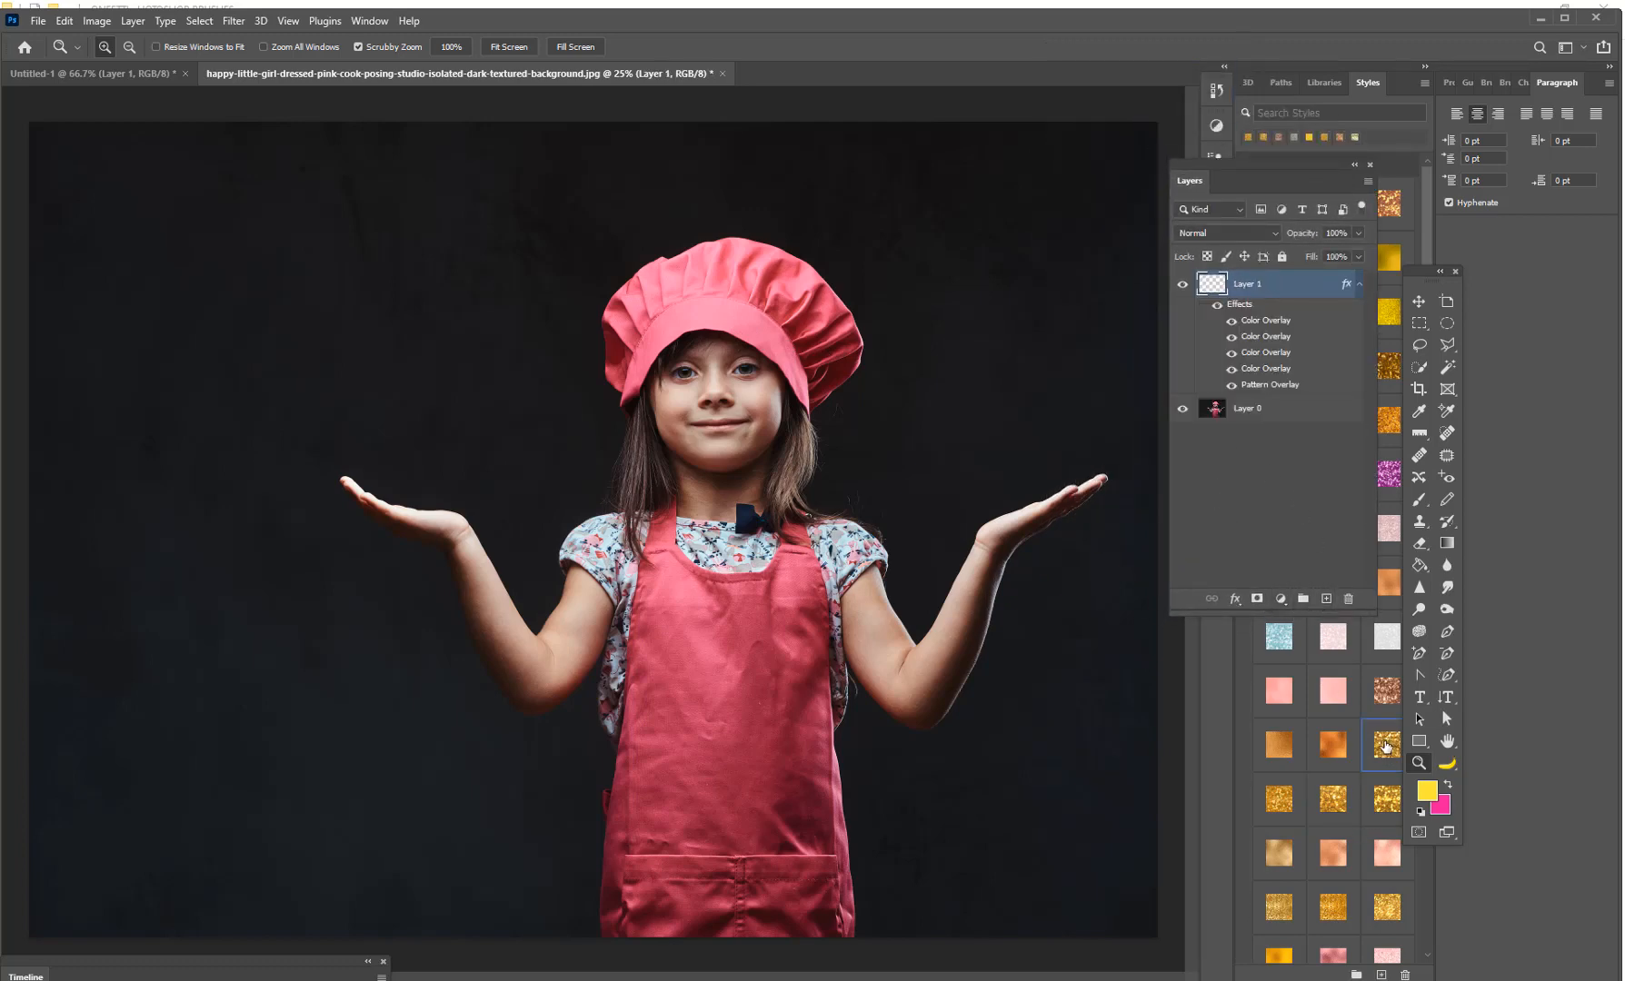
Paint a winding confetti trail between the girl's hat and raised hand using the 33 px confetti brush with the first pink swatch
{"action": "left_click", "coordinate": [1418, 498]}
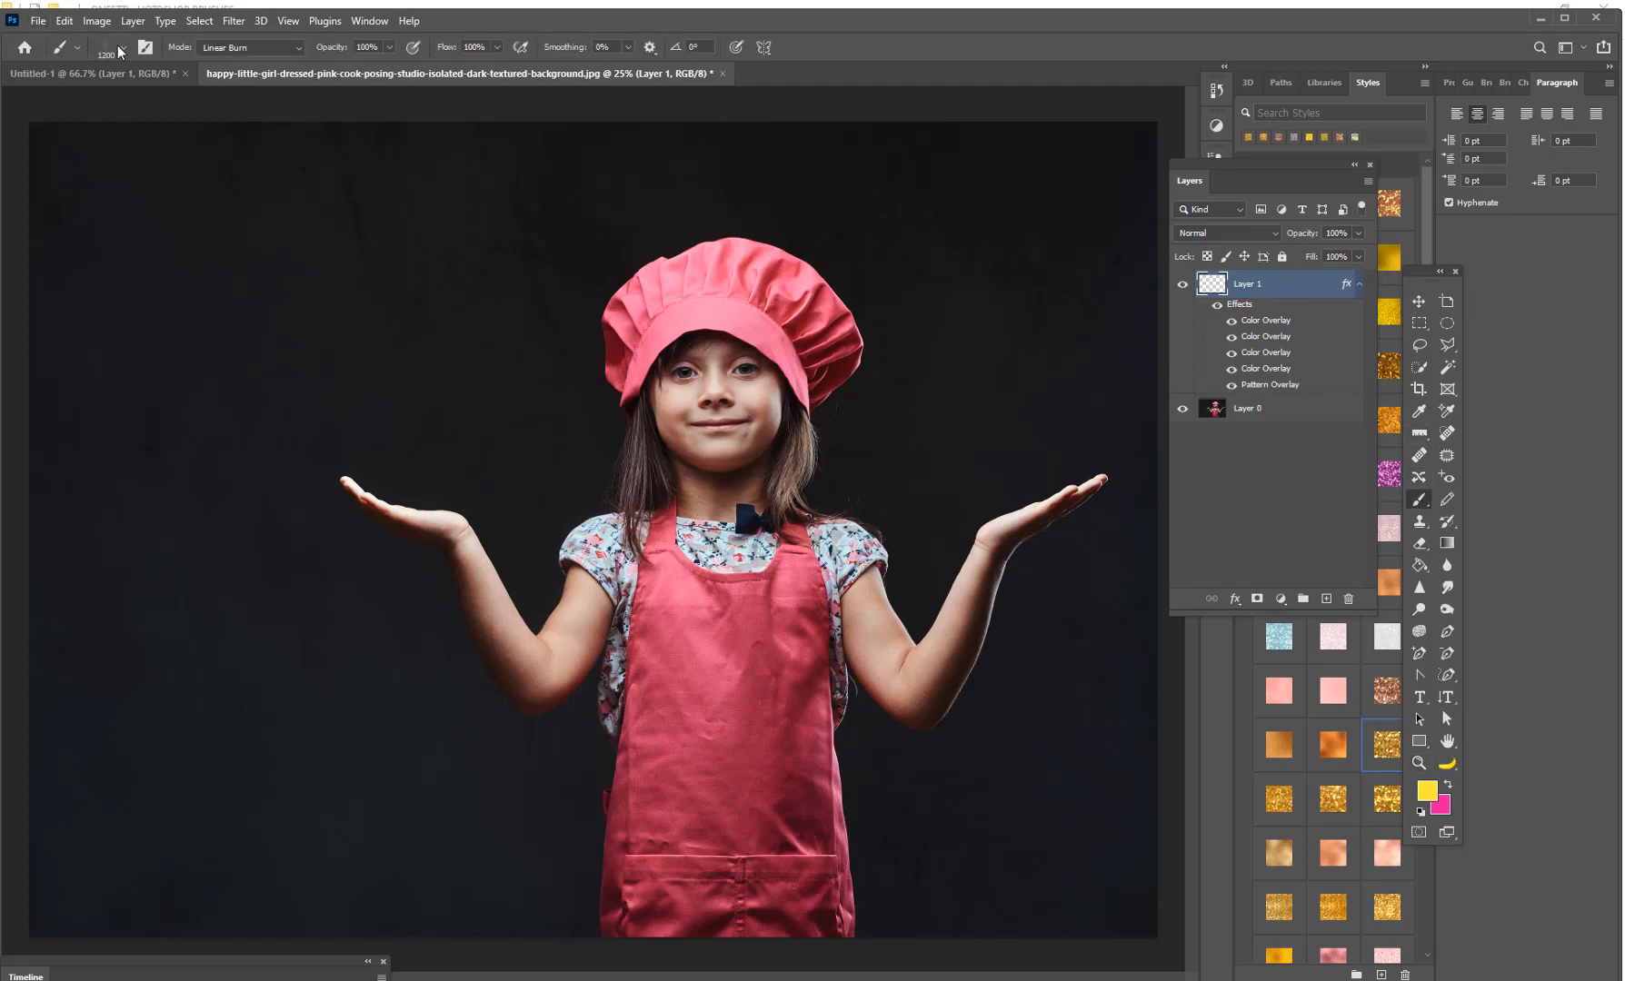
{"action": "left_click", "coordinate": [121, 48]}
{"action": "left_click", "coordinate": [218, 441]}
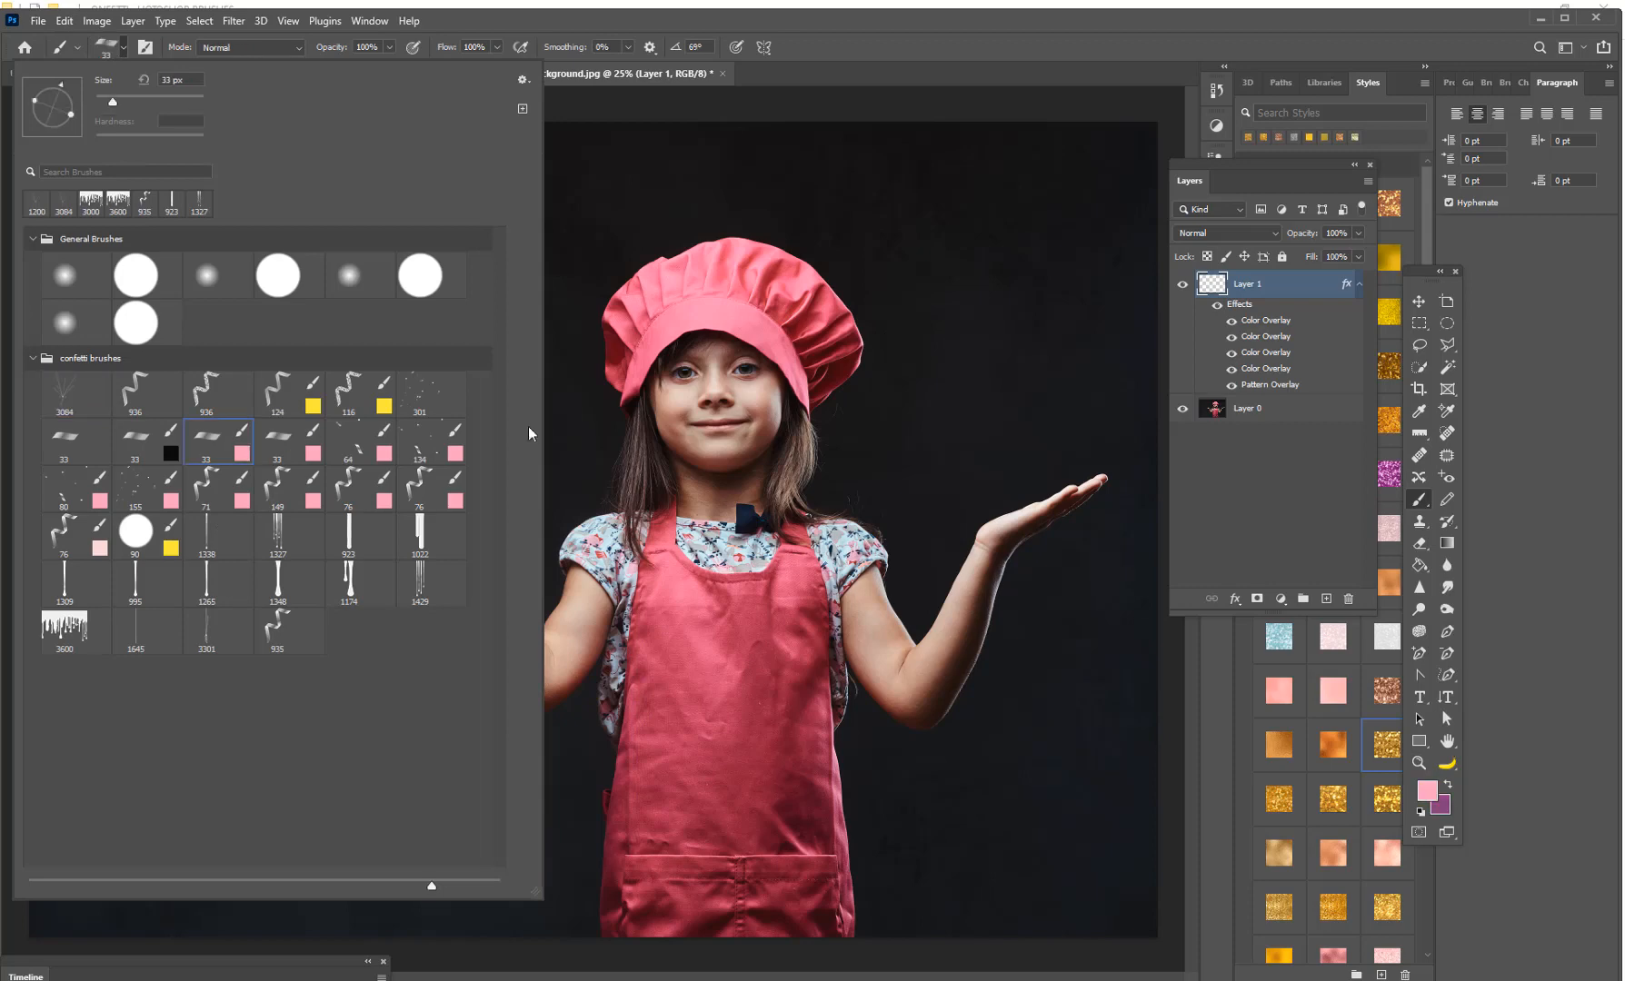
{"action": "left_click_drag", "start_coordinate": [967, 268], "coordinate": [890, 390]}
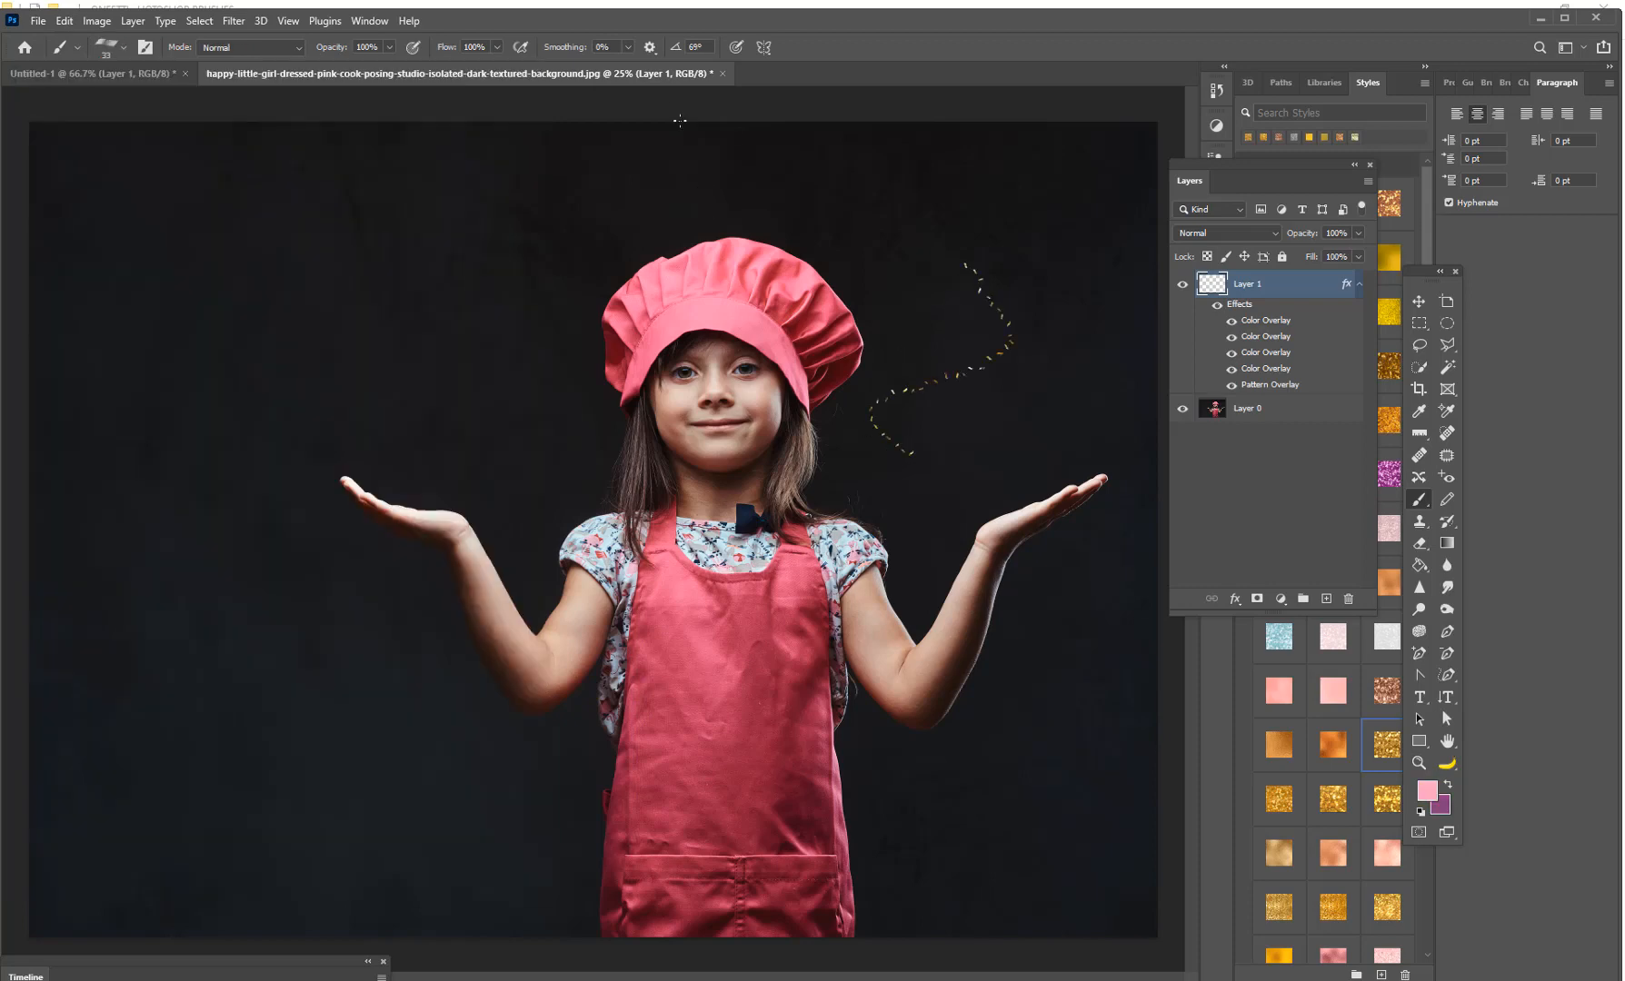
Switch to the 134 px scattered confetti brush with the pink swatch, enlarge it, and stamp confetti beside the top of the girl's hat
{"action": "left_click", "coordinate": [122, 48]}
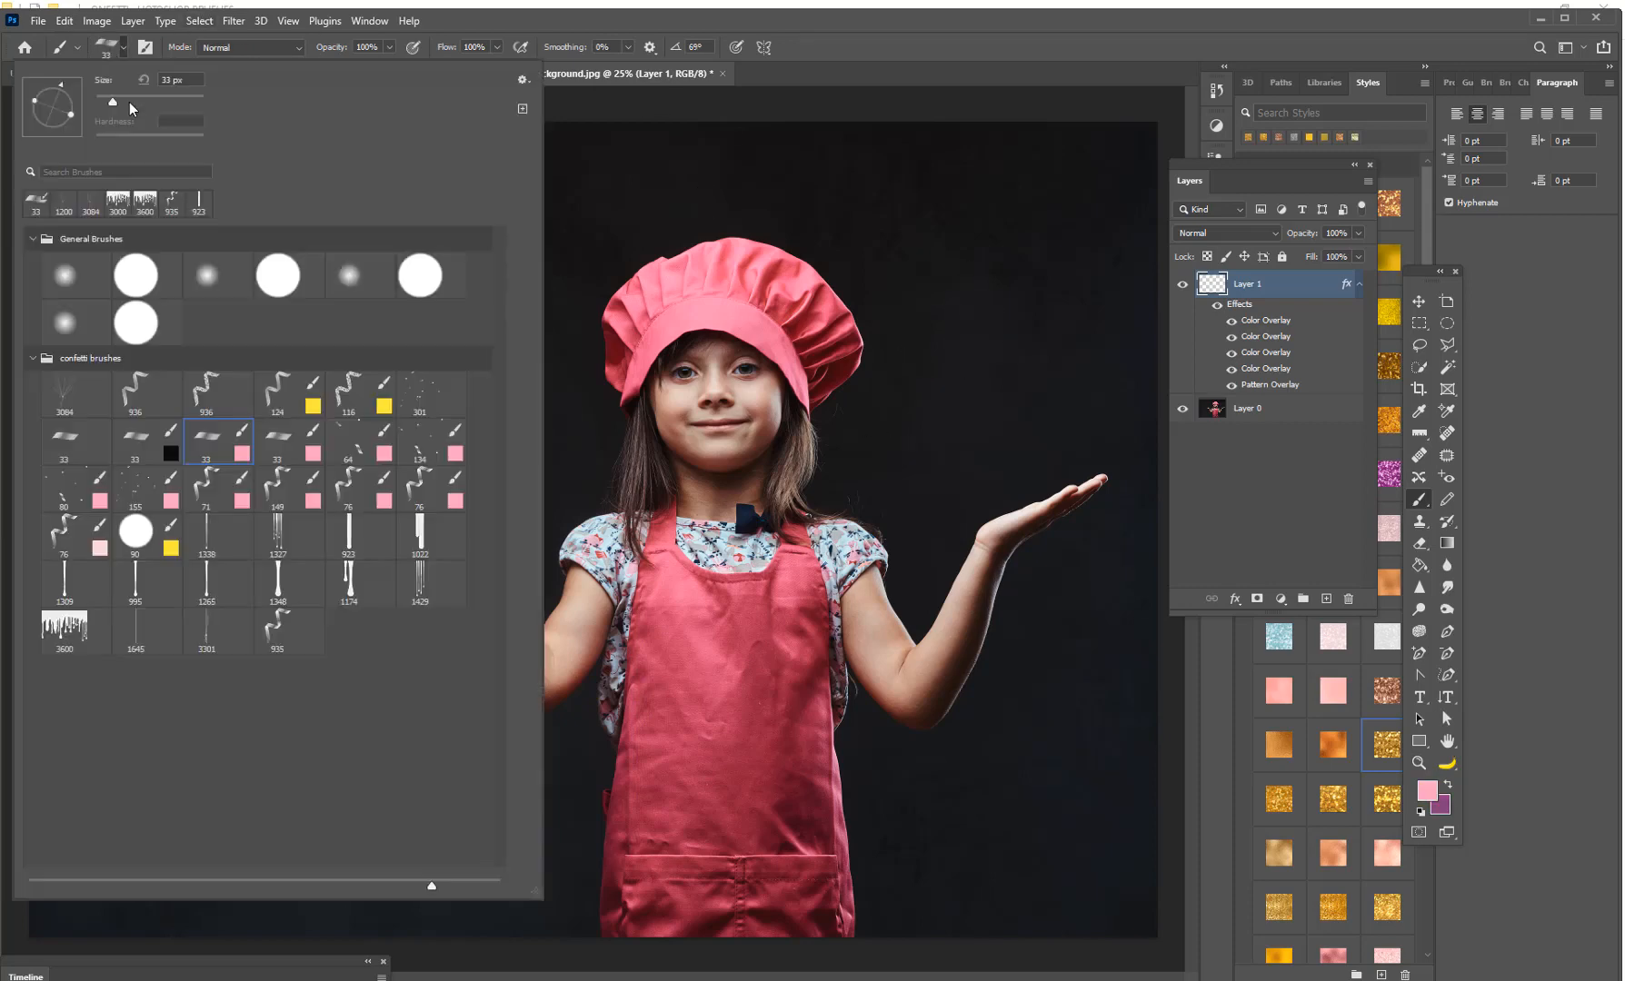
{"action": "left_click", "coordinate": [426, 440]}
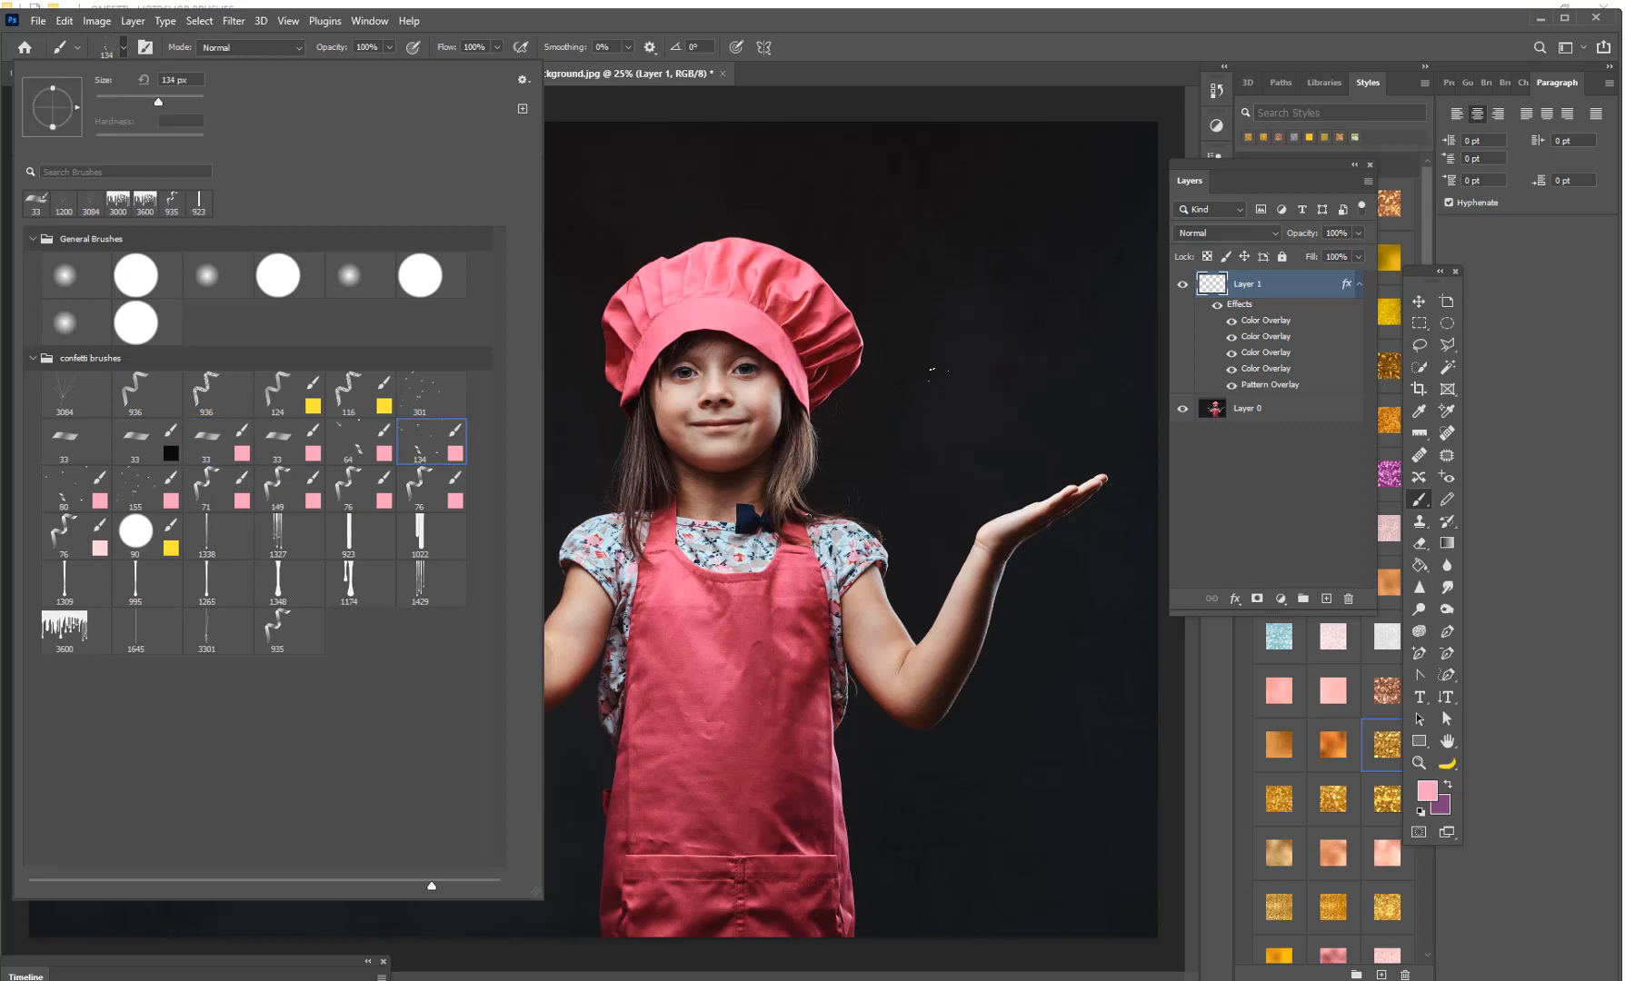
{"action": "key", "text": "Return"}
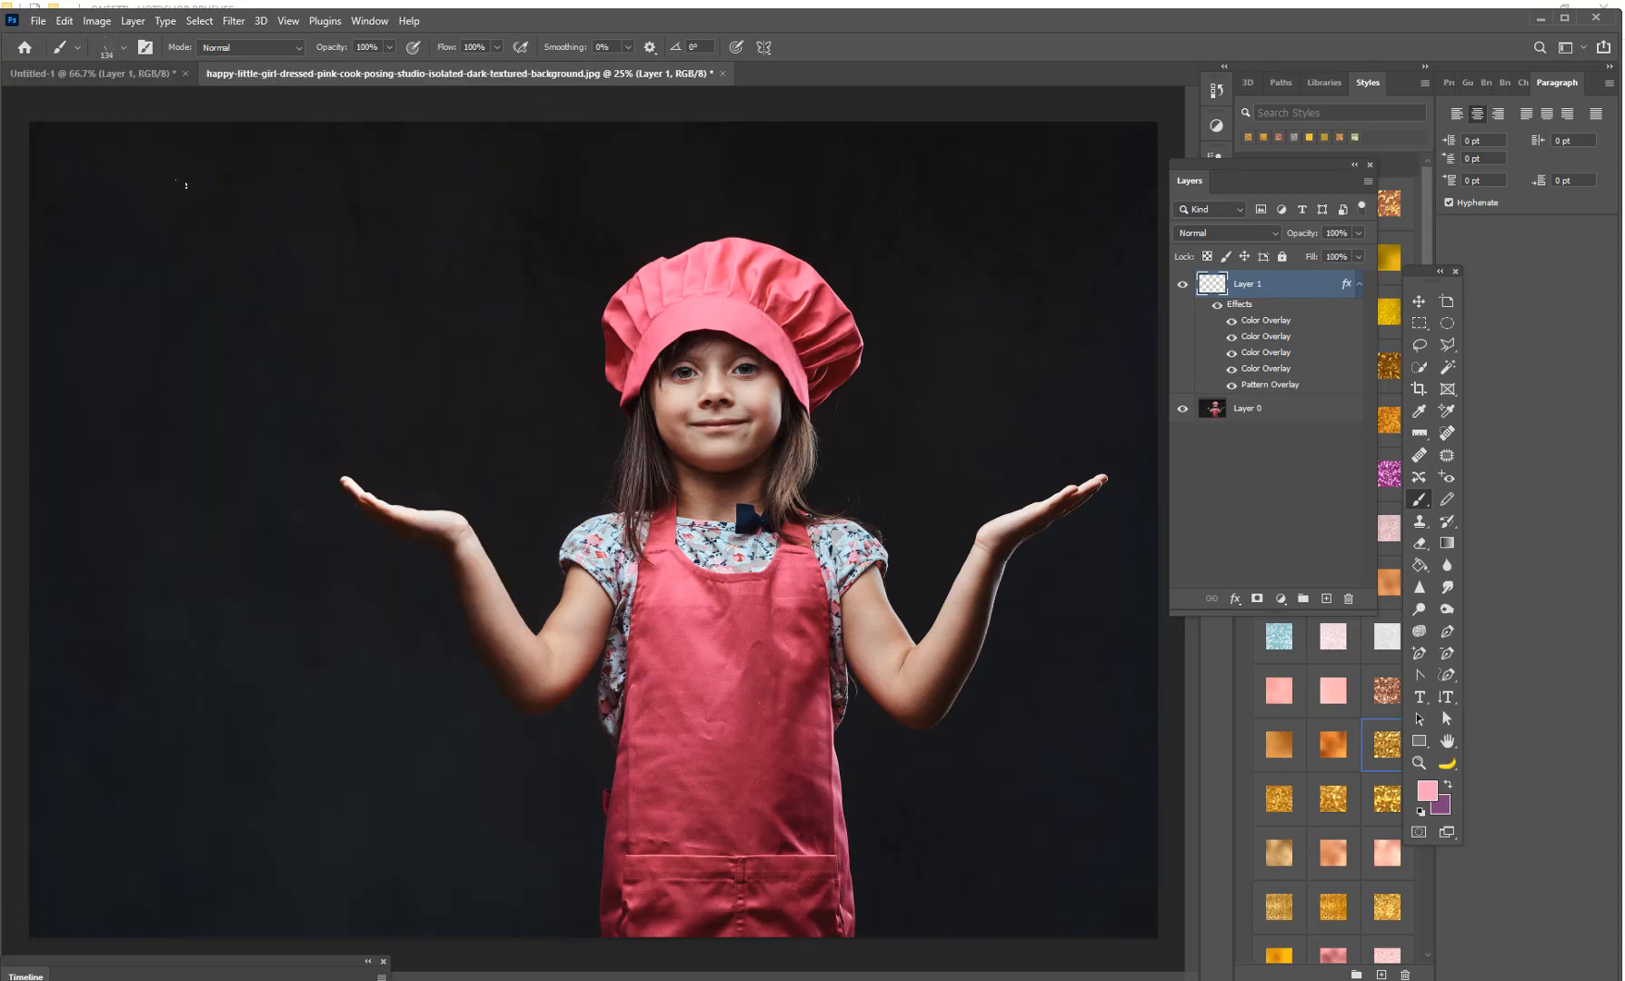
{"action": "left_click", "coordinate": [127, 49]}
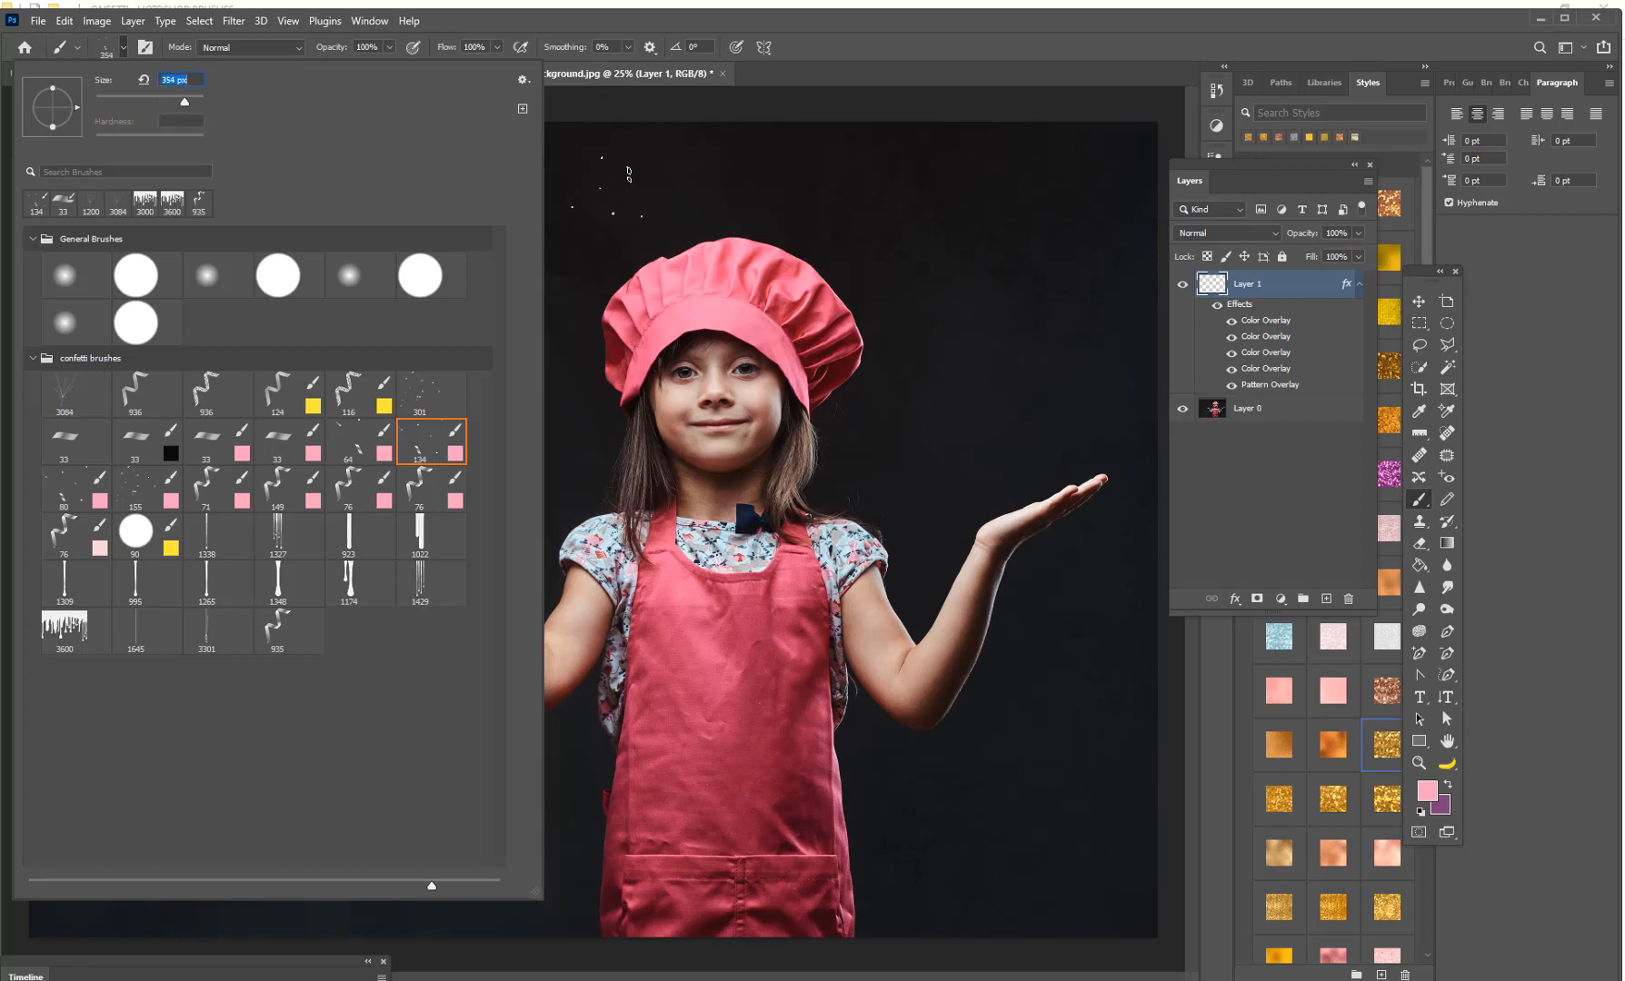
{"action": "left_click", "coordinate": [583, 215]}
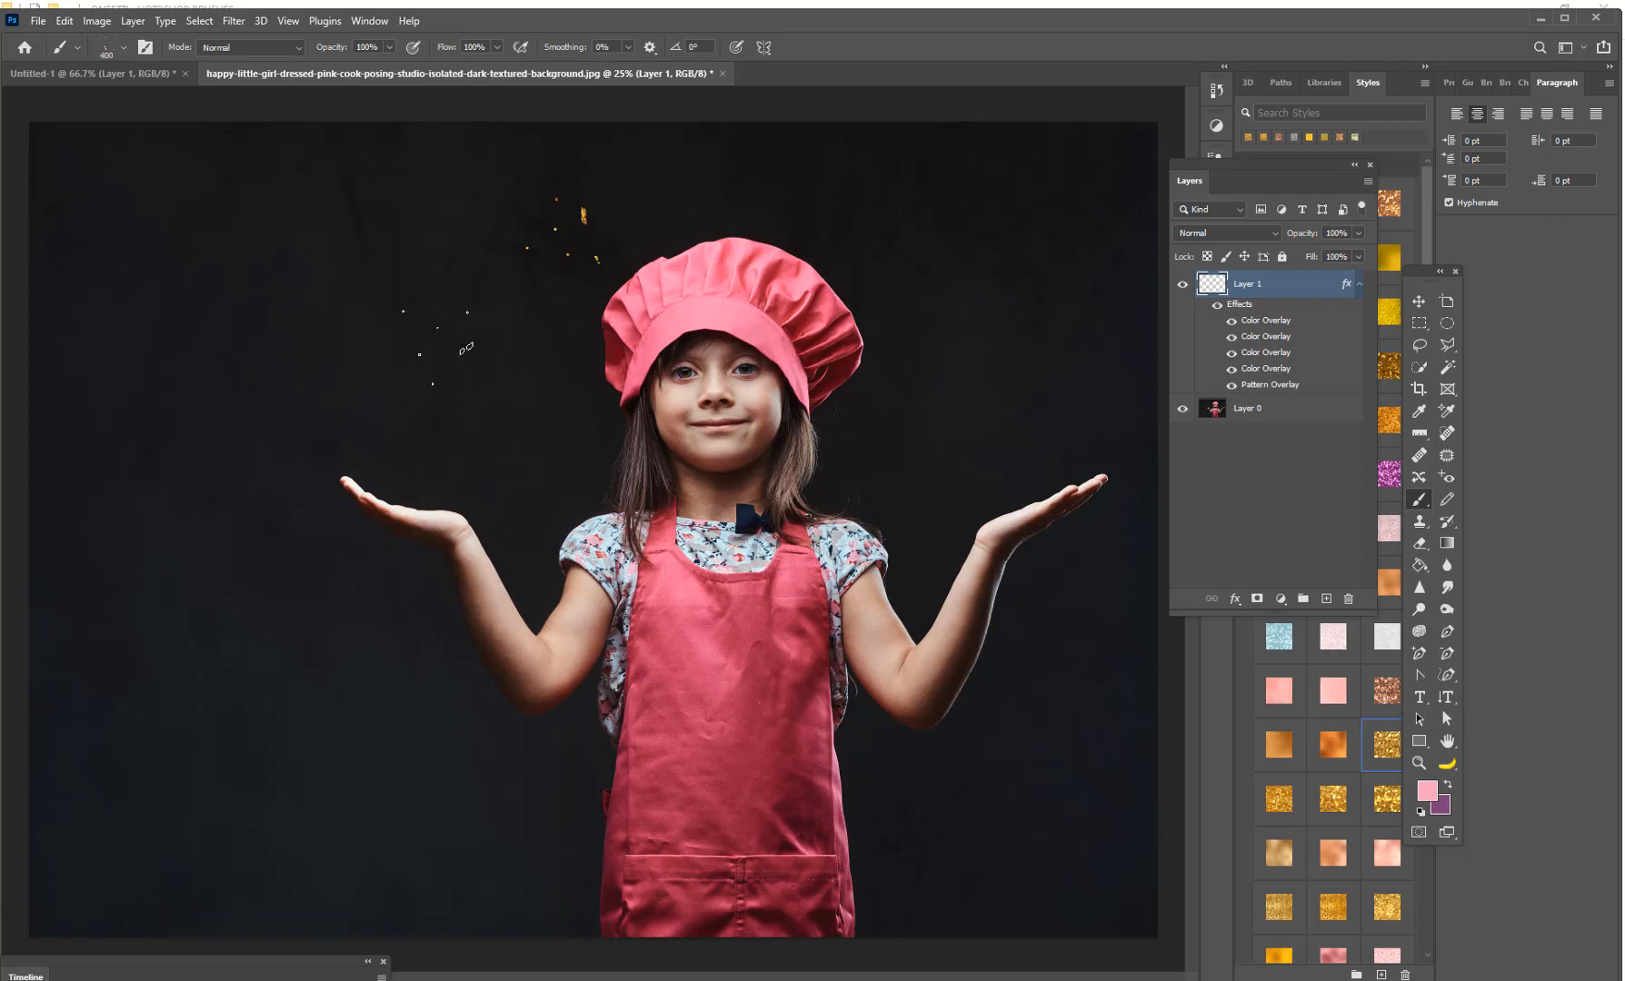
Enlarge the brush to 600 px and stamp gold confetti across the dark background all around the girl
{"action": "key", "text": "bracketright"}
{"action": "key", "text": "bracketright"}
{"action": "left_click", "coordinate": [437, 358]}
{"action": "left_click", "coordinate": [524, 480]}
{"action": "left_click", "coordinate": [209, 245]}
{"action": "left_click", "coordinate": [1004, 238]}
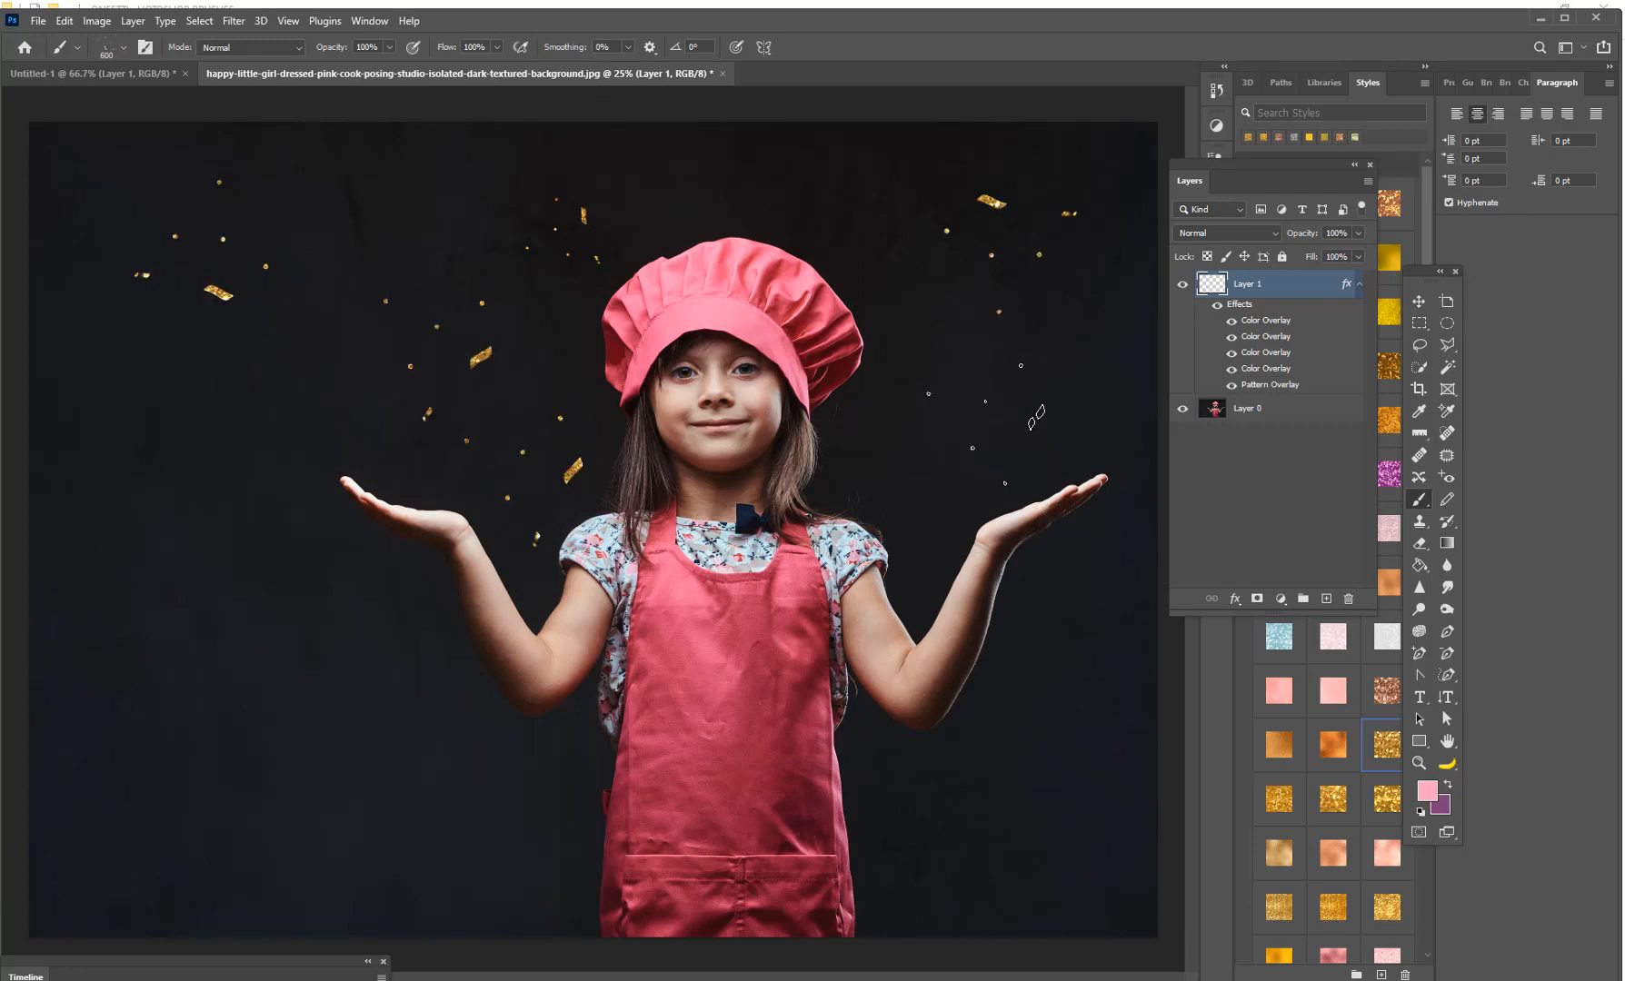
{"action": "left_click", "coordinate": [986, 418]}
{"action": "left_click", "coordinate": [1081, 714]}
{"action": "left_click", "coordinate": [1000, 839]}
{"action": "left_click", "coordinate": [371, 749]}
{"action": "left_click", "coordinate": [241, 618]}
{"action": "left_click", "coordinate": [138, 643]}
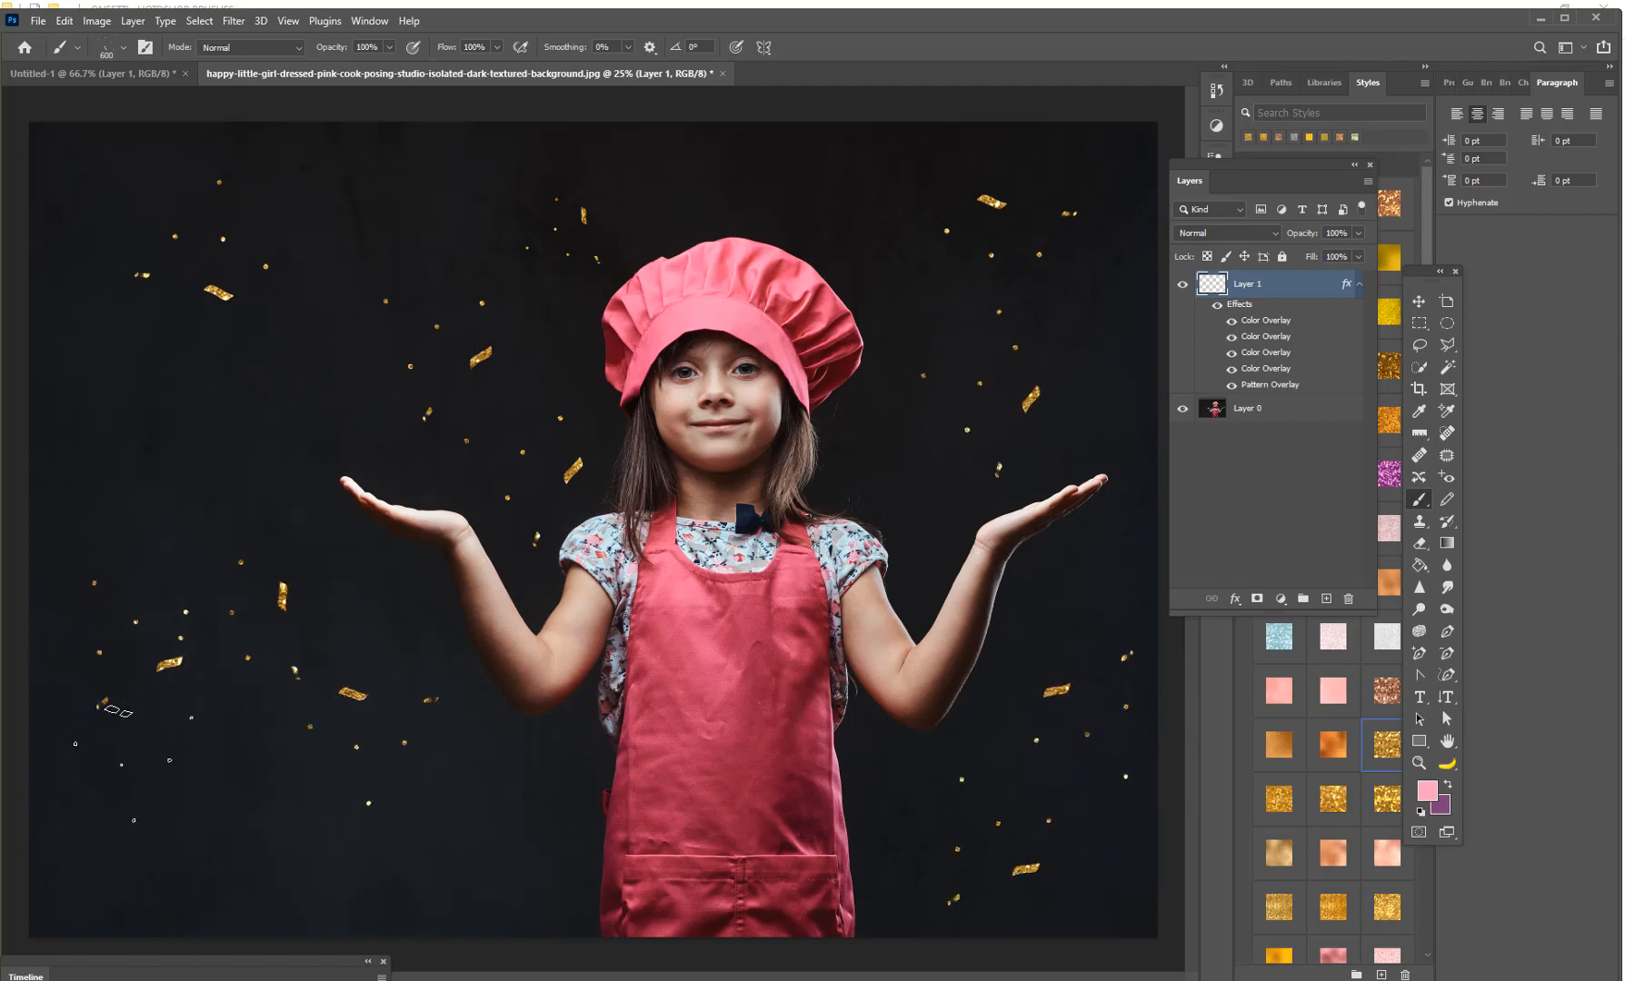
{"action": "left_click", "coordinate": [176, 824]}
{"action": "left_click", "coordinate": [357, 857]}
{"action": "left_click", "coordinate": [493, 868]}
{"action": "left_click", "coordinate": [175, 436]}
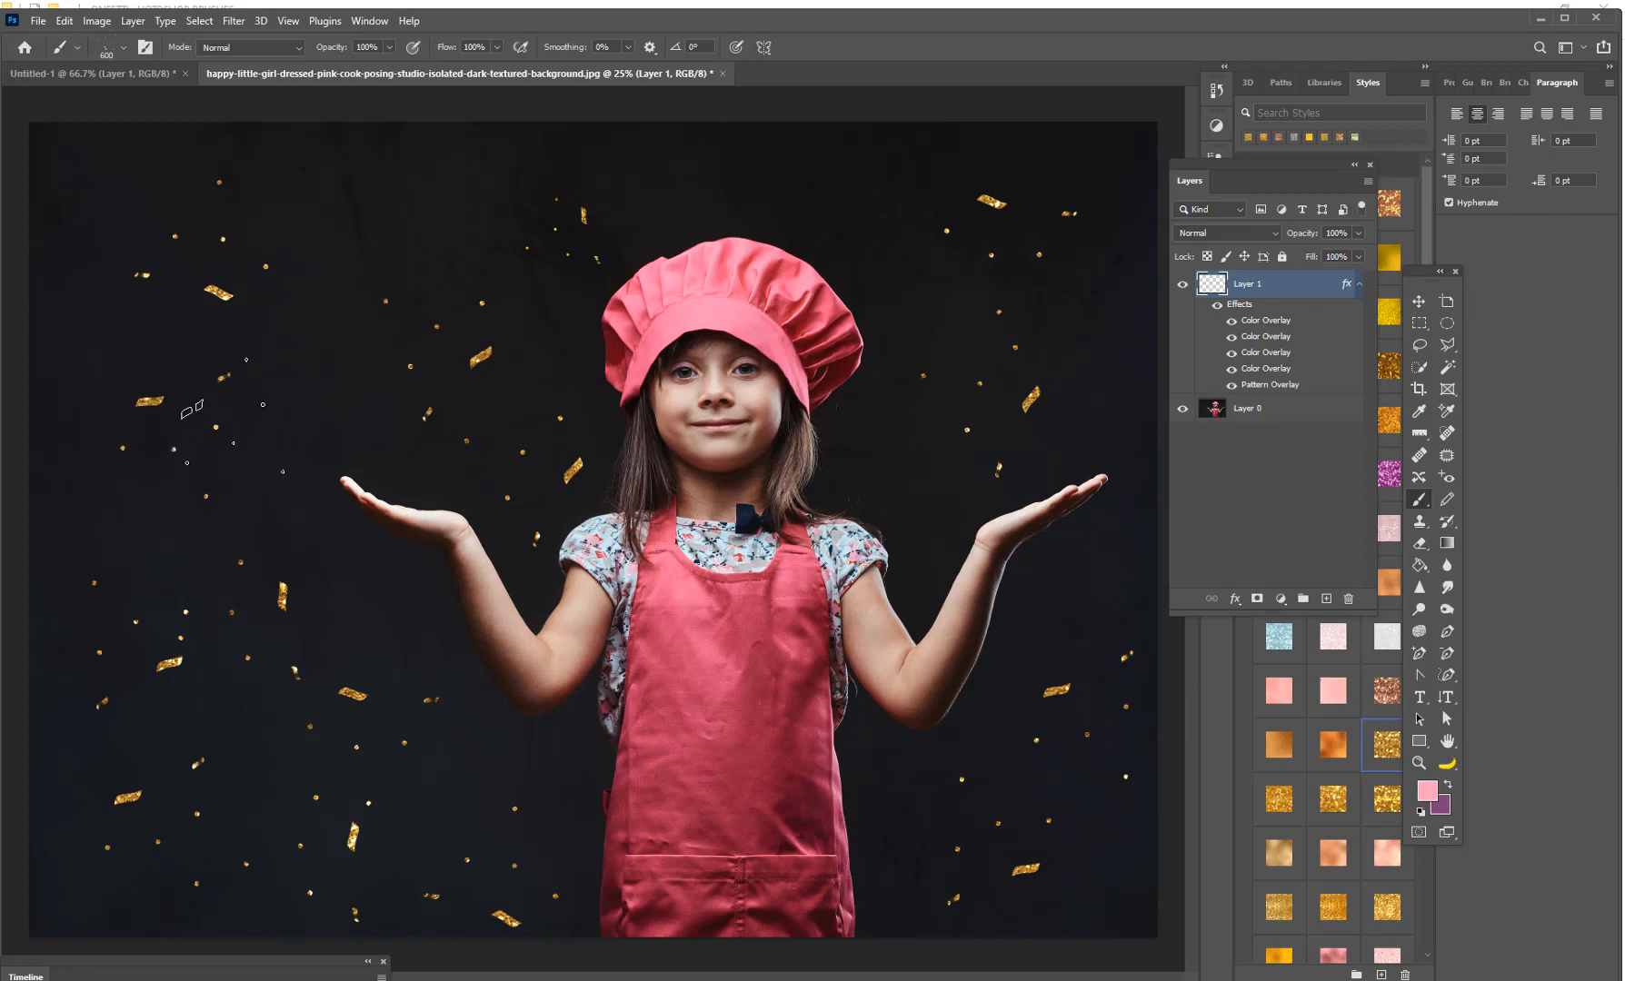
{"action": "left_click", "coordinate": [346, 192]}
{"action": "left_click", "coordinate": [413, 407]}
{"action": "left_click", "coordinate": [963, 205]}
Add a new layer above the confetti, uncover the style swatches, and apply the first stylesforconfetti style to the layer
{"action": "left_click", "coordinate": [1325, 598]}
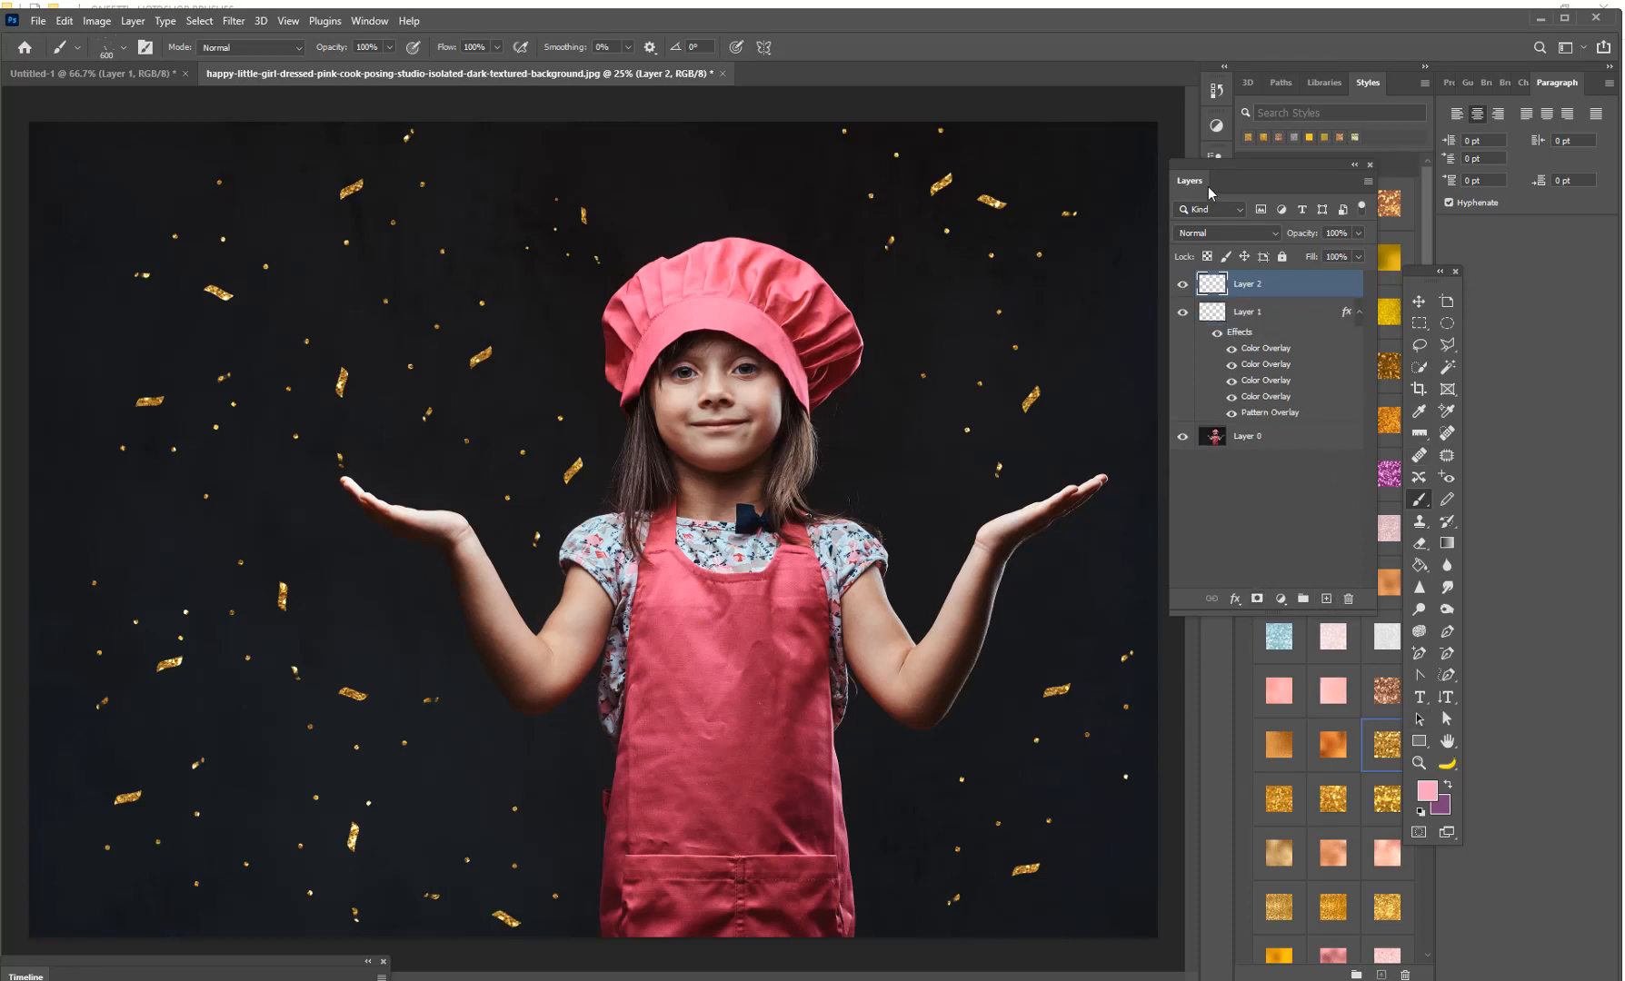
{"action": "left_click_drag", "start_coordinate": [1250, 165], "coordinate": [1096, 139]}
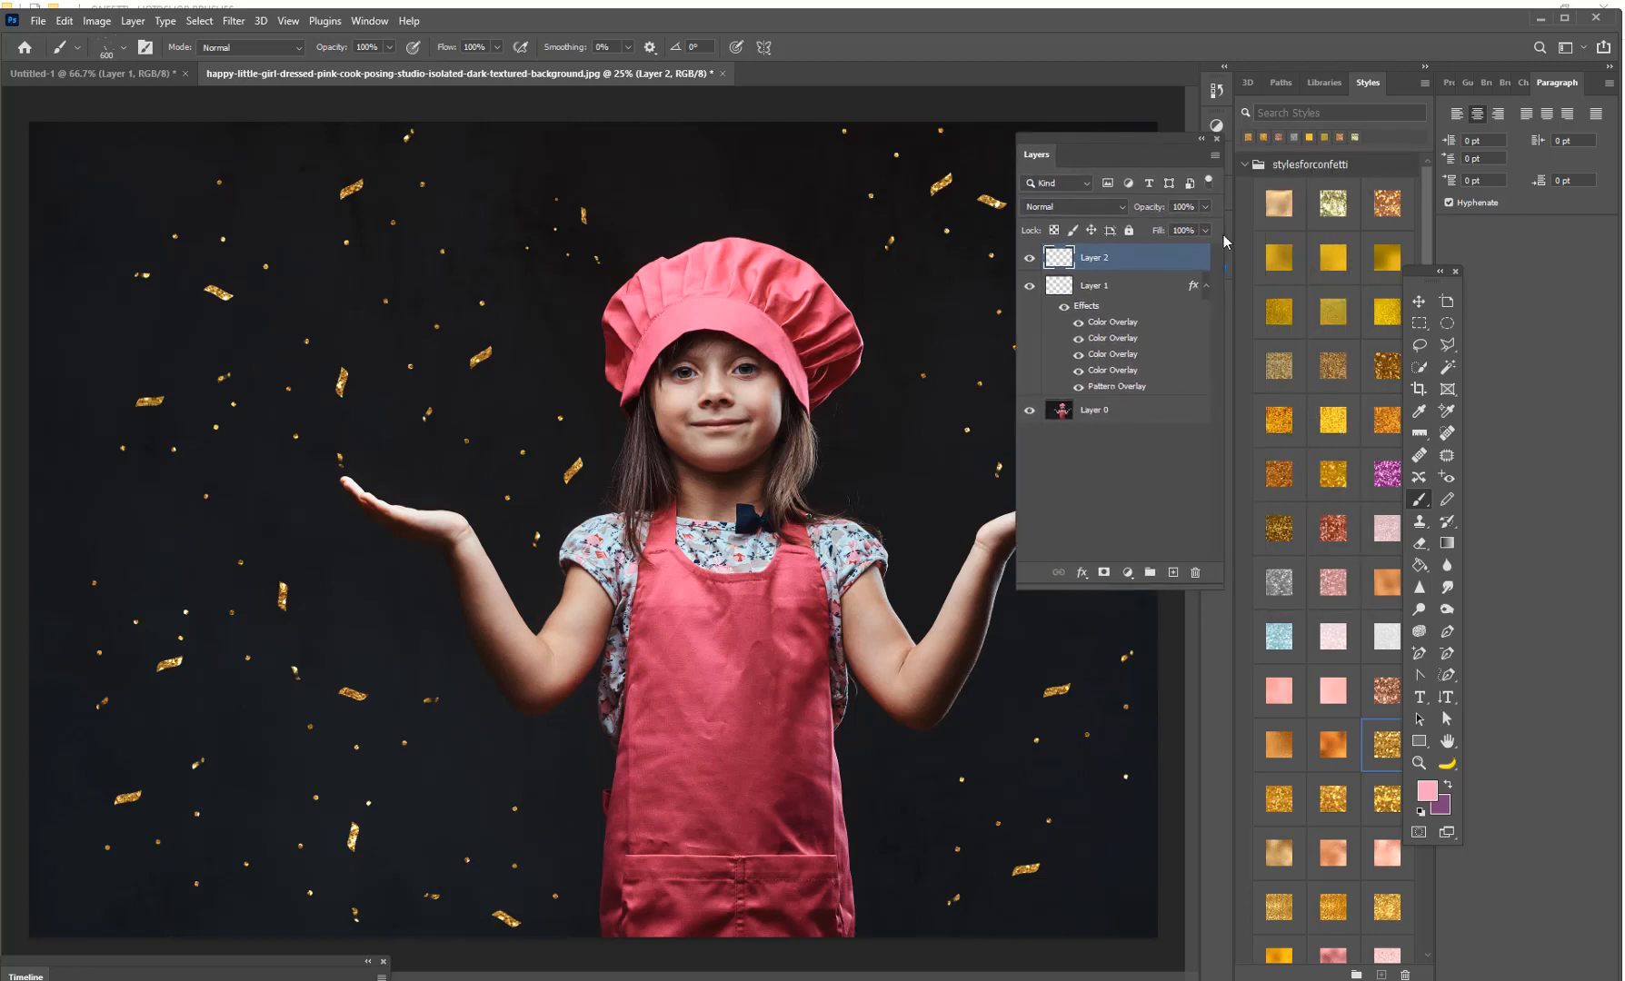
{"action": "left_click", "coordinate": [1275, 205]}
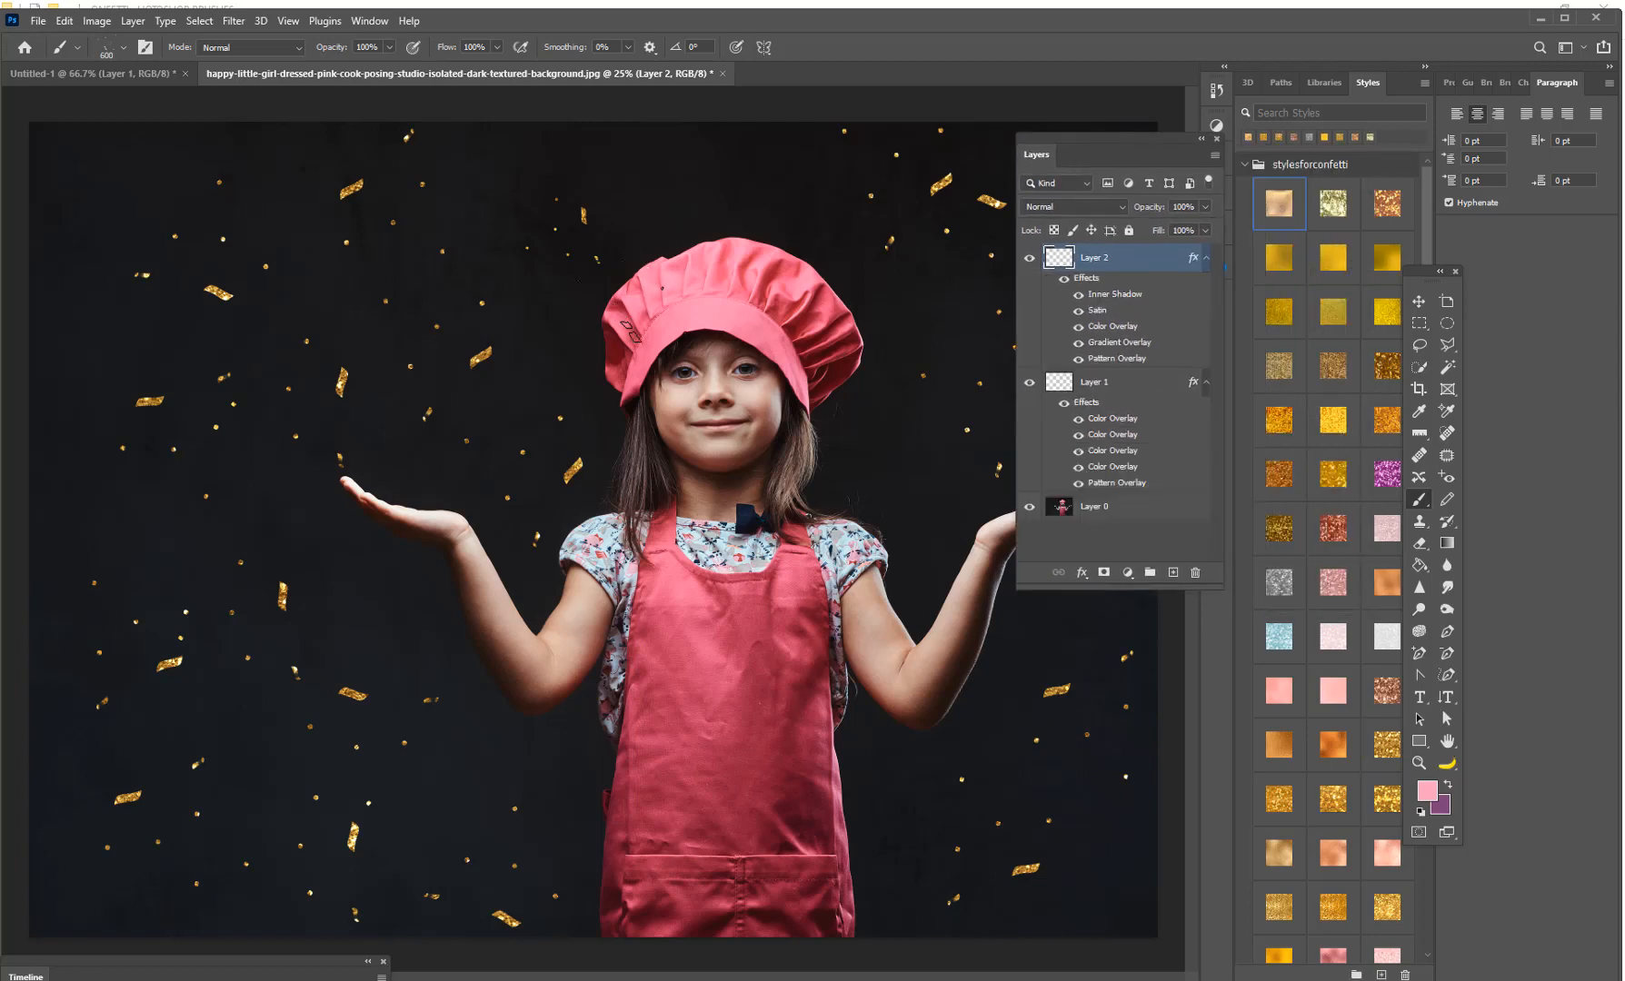
Choose the 124 px curly streamer brush with the yellow swatch, enlarge it to 250 px, and stamp one streamer above the hat
{"action": "left_click", "coordinate": [113, 45]}
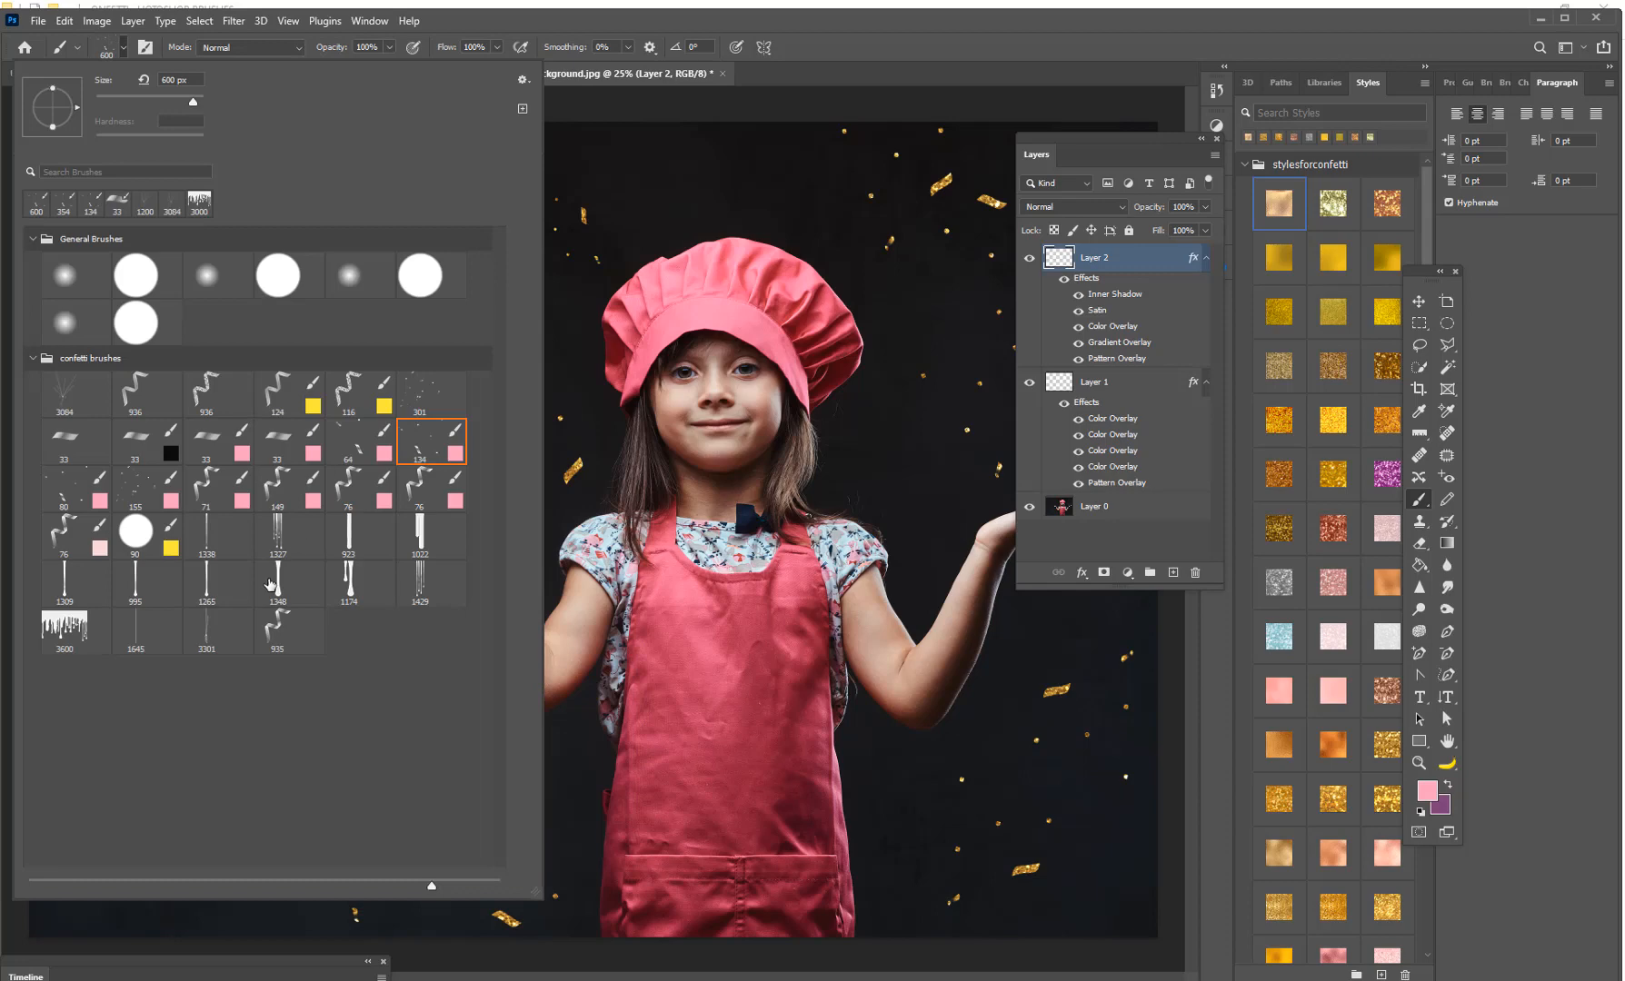
{"action": "left_click", "coordinate": [278, 397]}
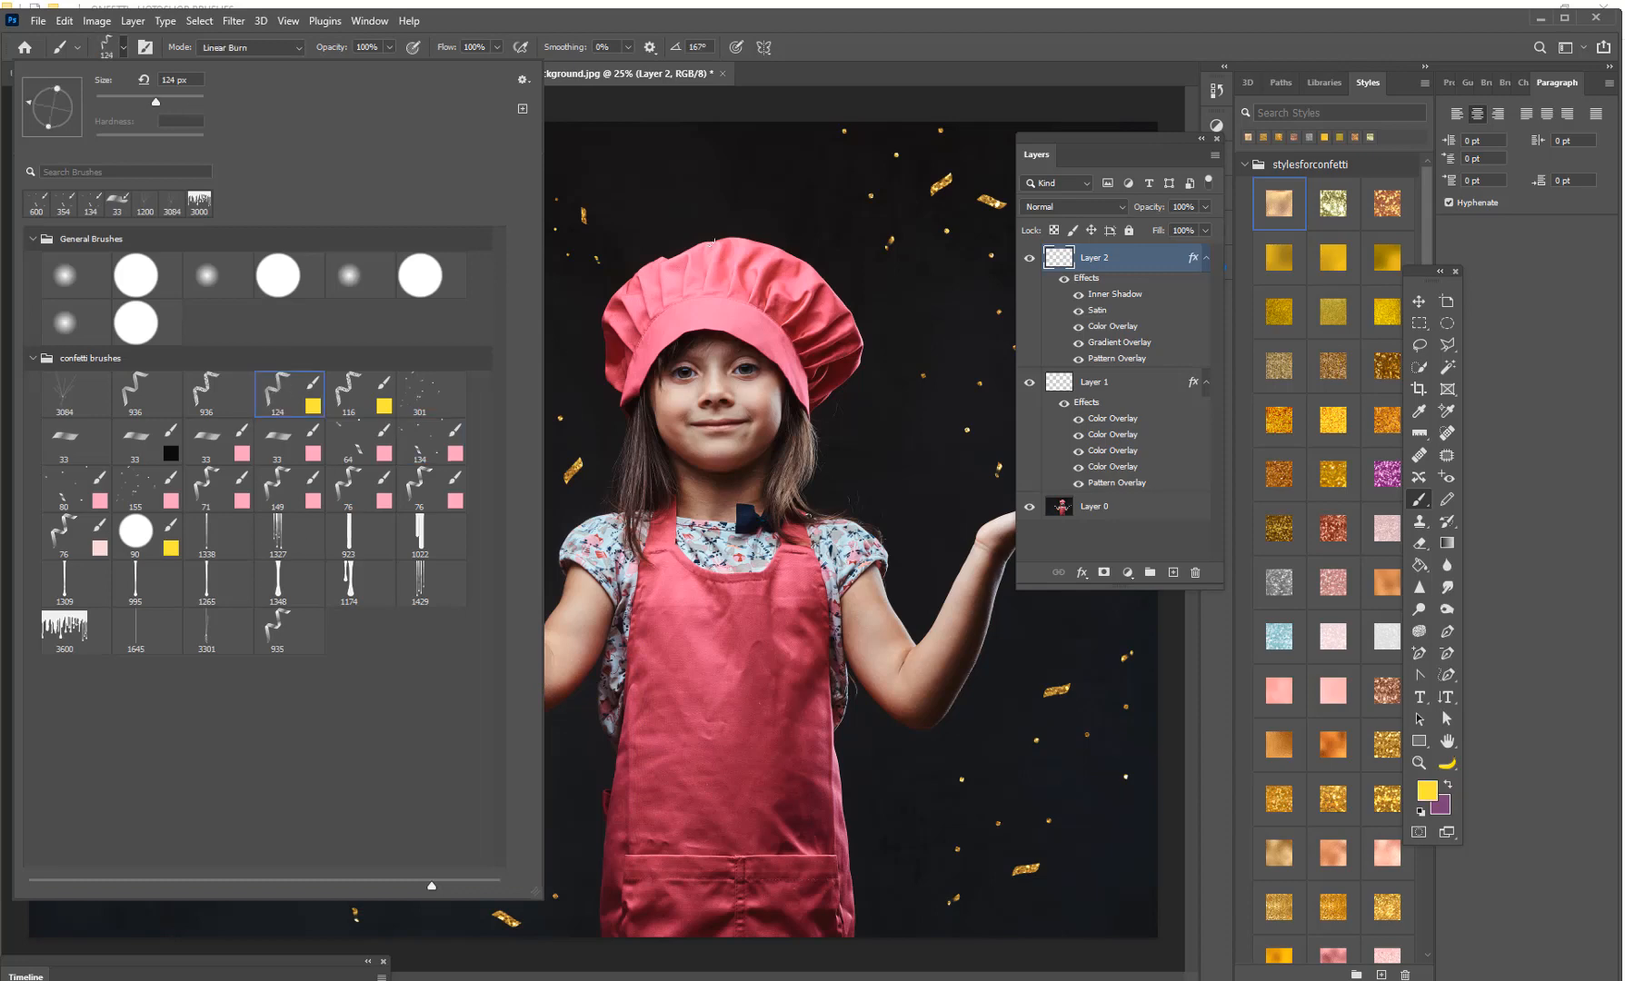
{"action": "left_click", "coordinate": [731, 194]}
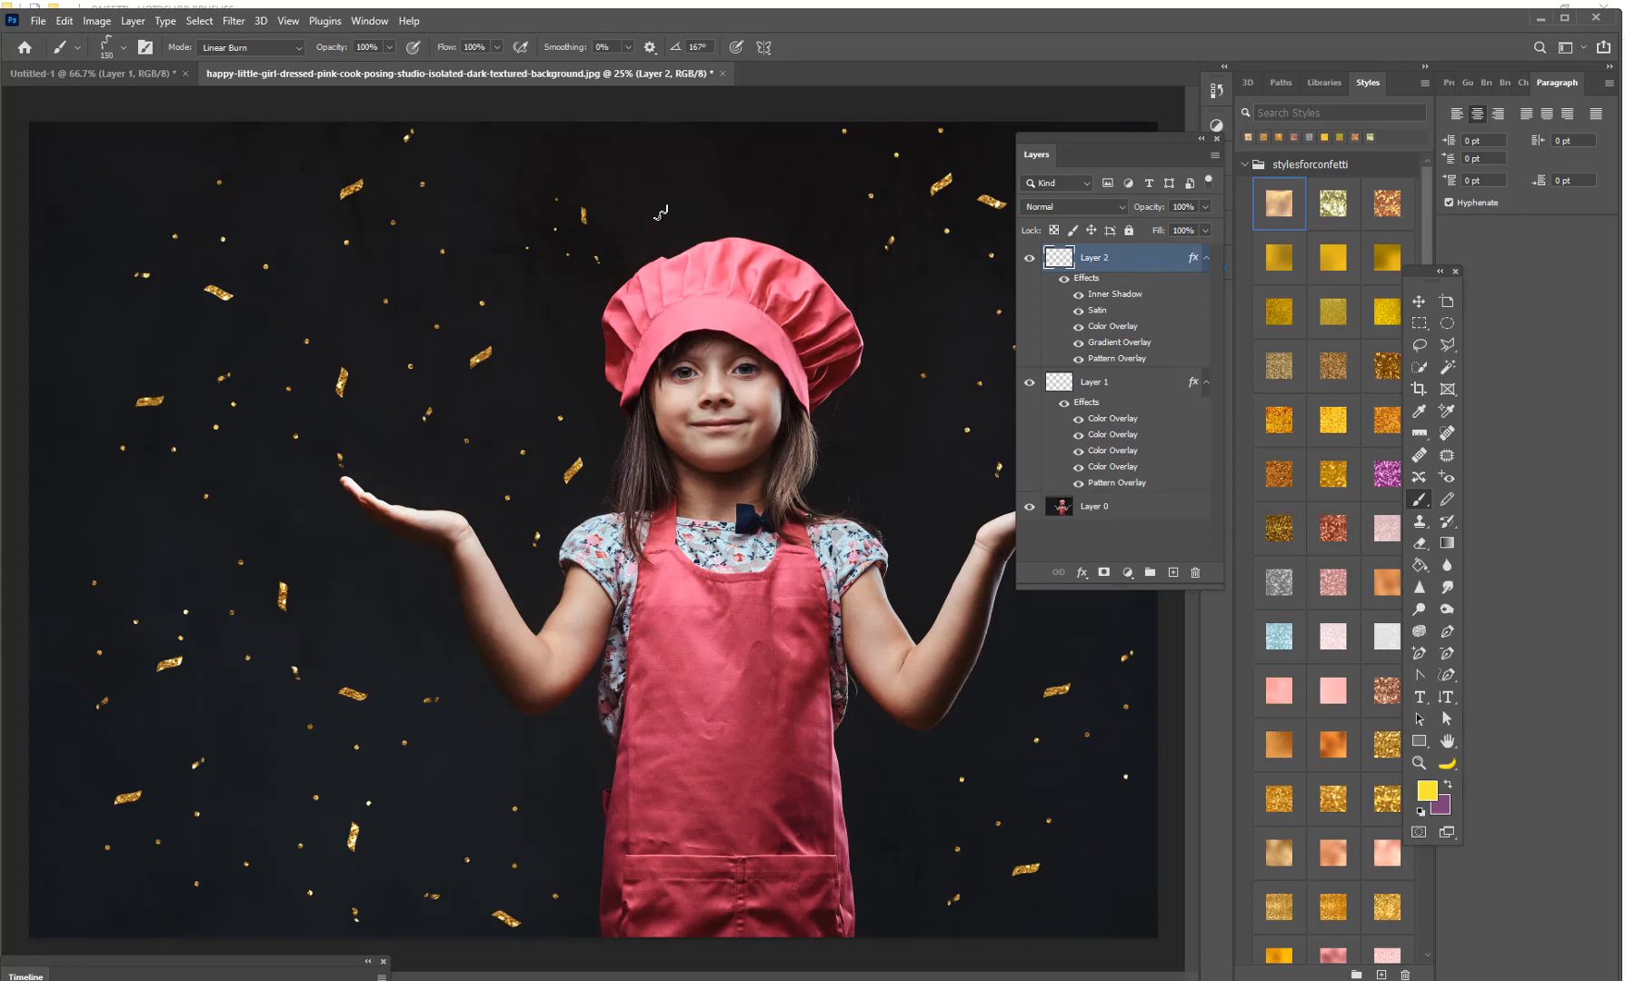
{"action": "key", "text": "bracketright"}
{"action": "key", "text": "bracketright"}
{"action": "key", "text": "bracketright"}
{"action": "key", "text": "bracketright"}
{"action": "key", "text": "bracketright"}
{"action": "key", "text": "bracketleft"}
{"action": "key", "text": "bracketleft"}
{"action": "left_click", "coordinate": [693, 192]}
Set the Pattern Overlay scale of the streamer layer's style to 50%
{"action": "left_click", "coordinate": [1081, 572]}
{"action": "left_click", "coordinate": [1126, 717]}
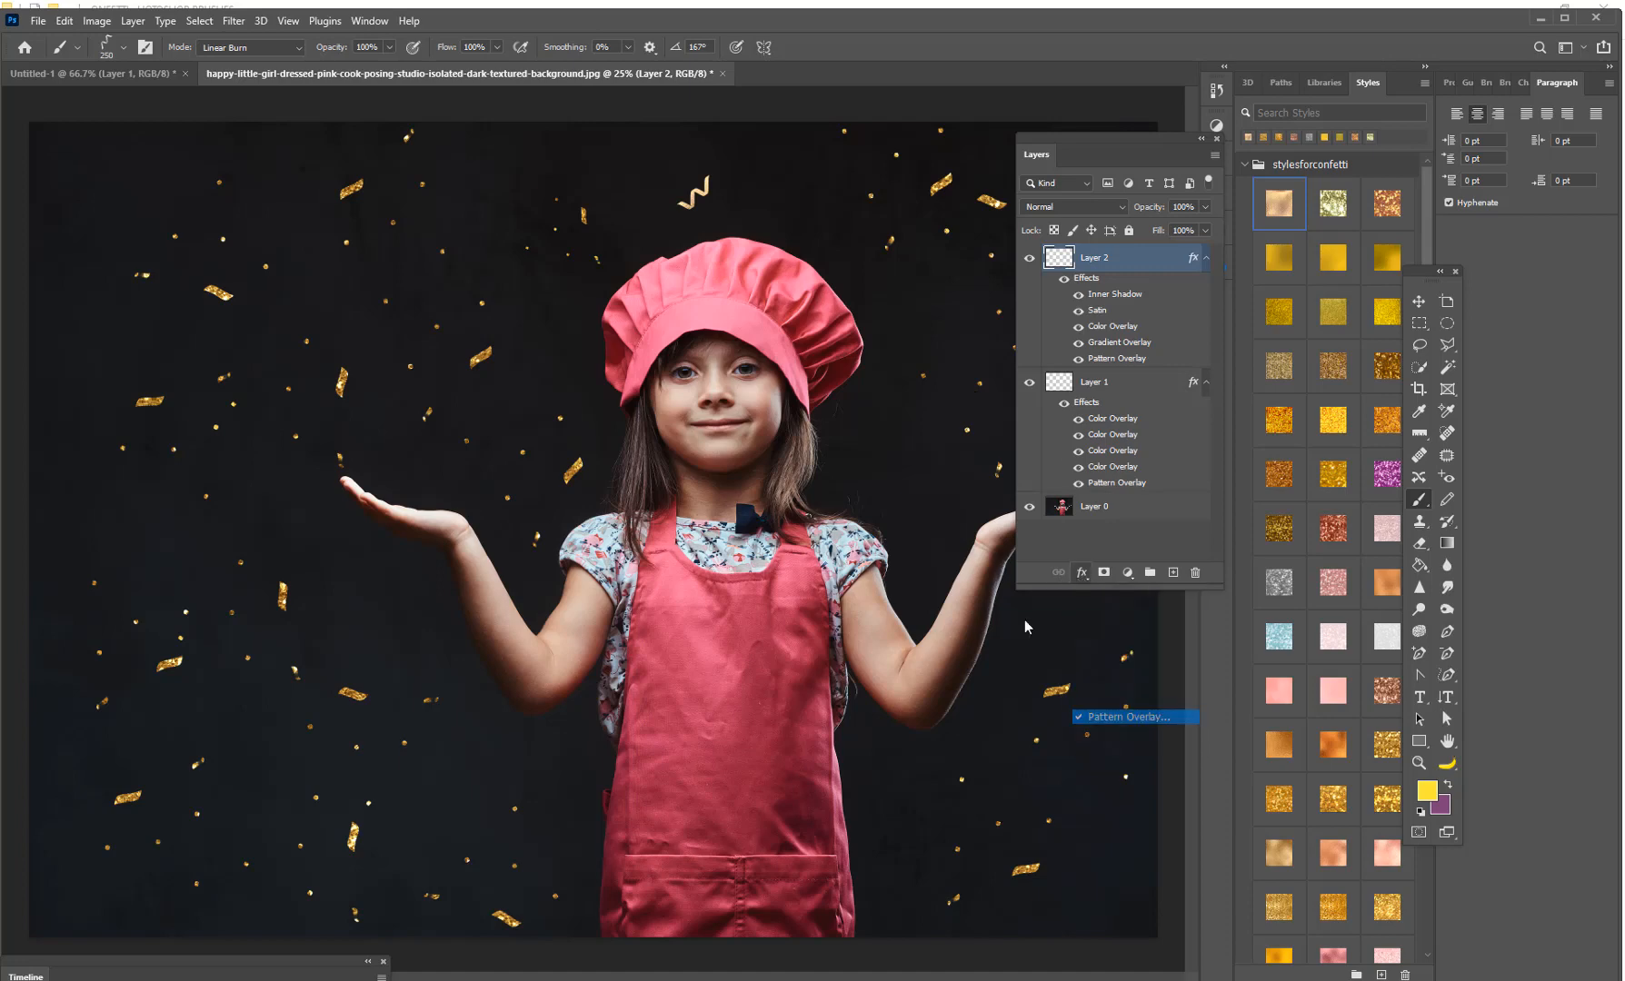
{"action": "double_click", "coordinate": [1352, 491]}
{"action": "type", "text": "50"}
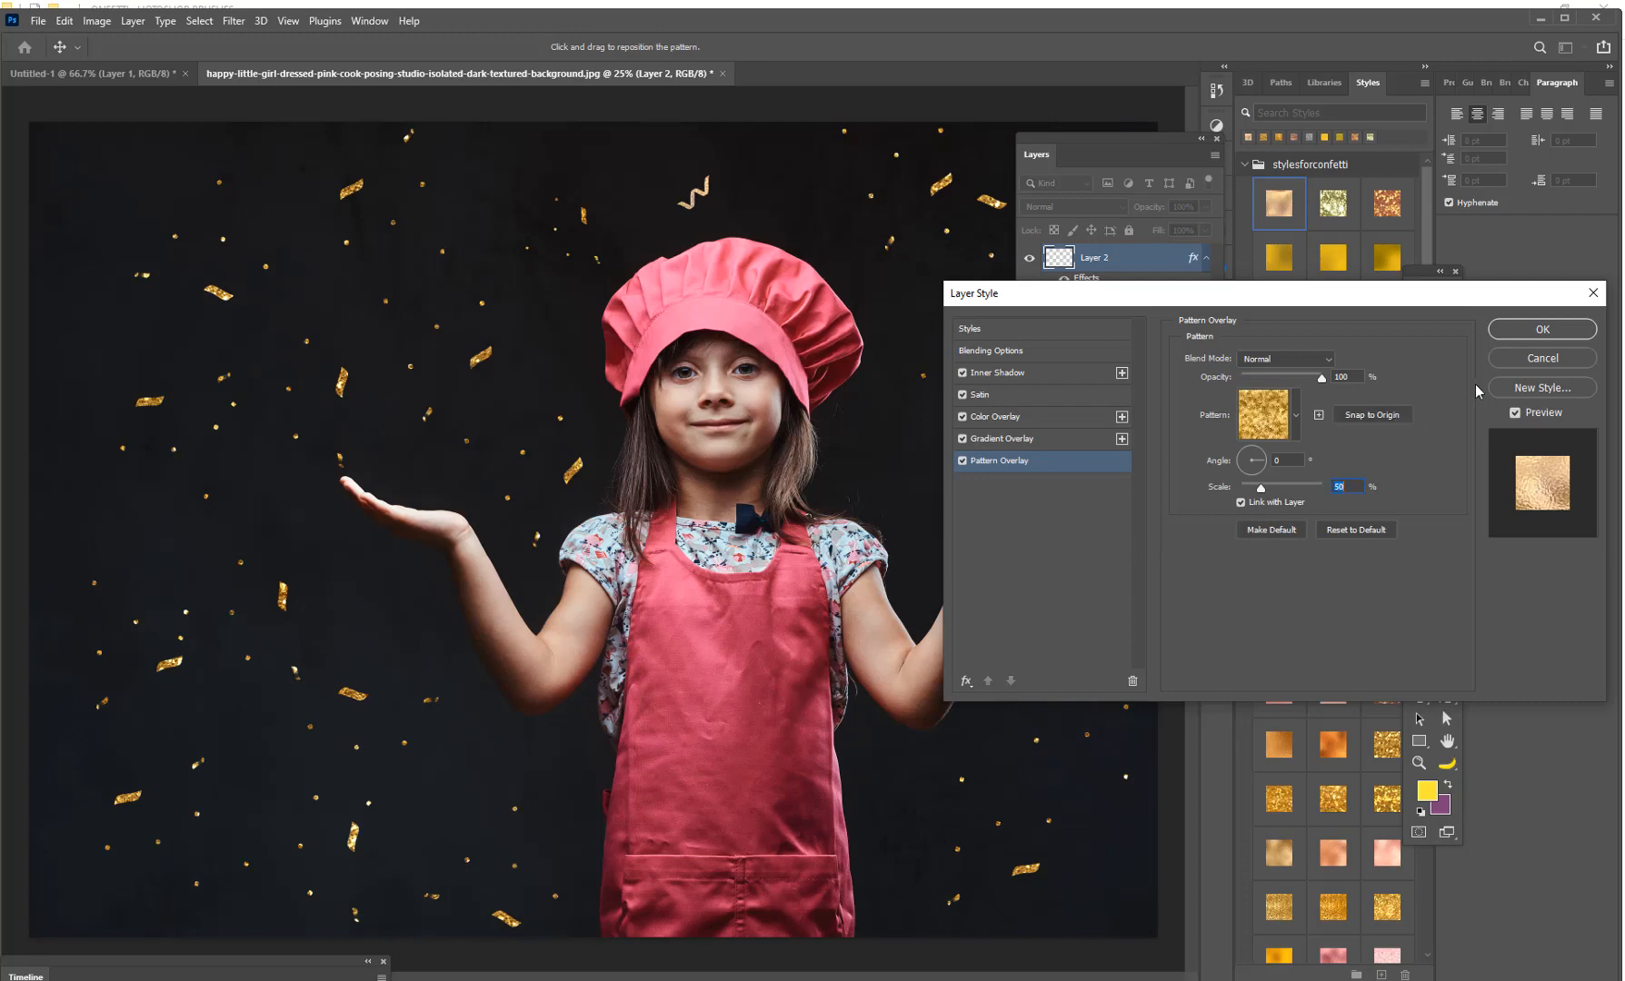
{"action": "left_click", "coordinate": [1542, 329]}
Stamp curly streamers over the dark background on the left side of the photo, down to the girl's forearm
{"action": "left_click", "coordinate": [418, 279]}
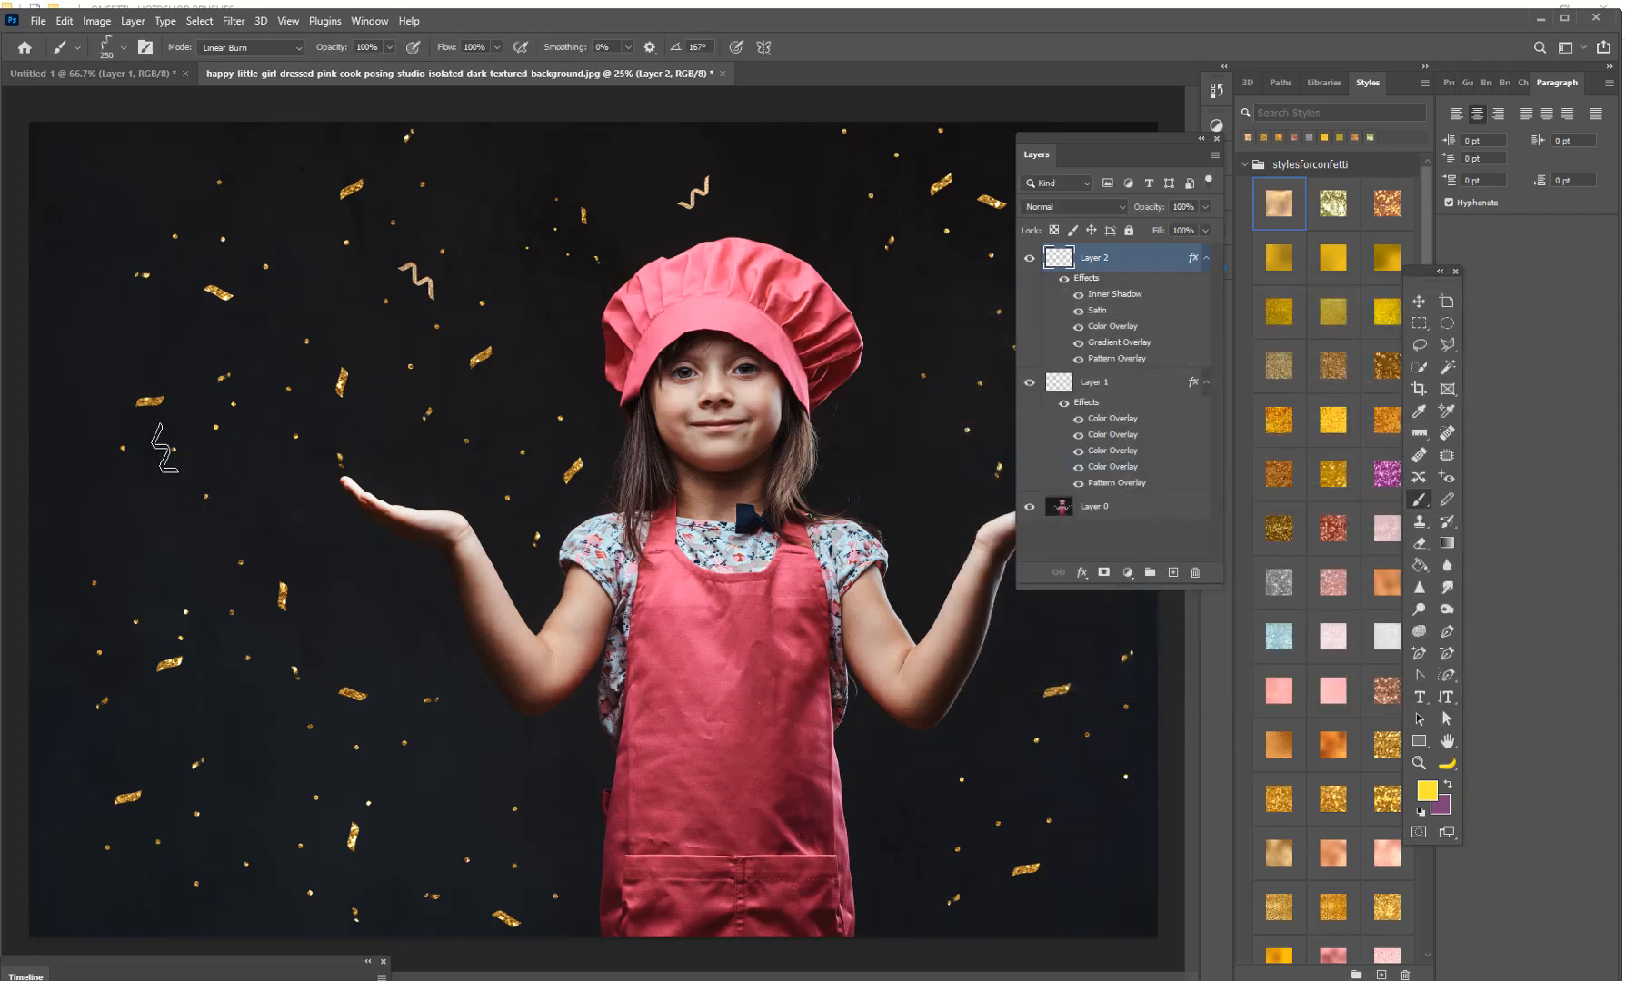
{"action": "left_click", "coordinate": [78, 196]}
{"action": "left_click", "coordinate": [79, 403]}
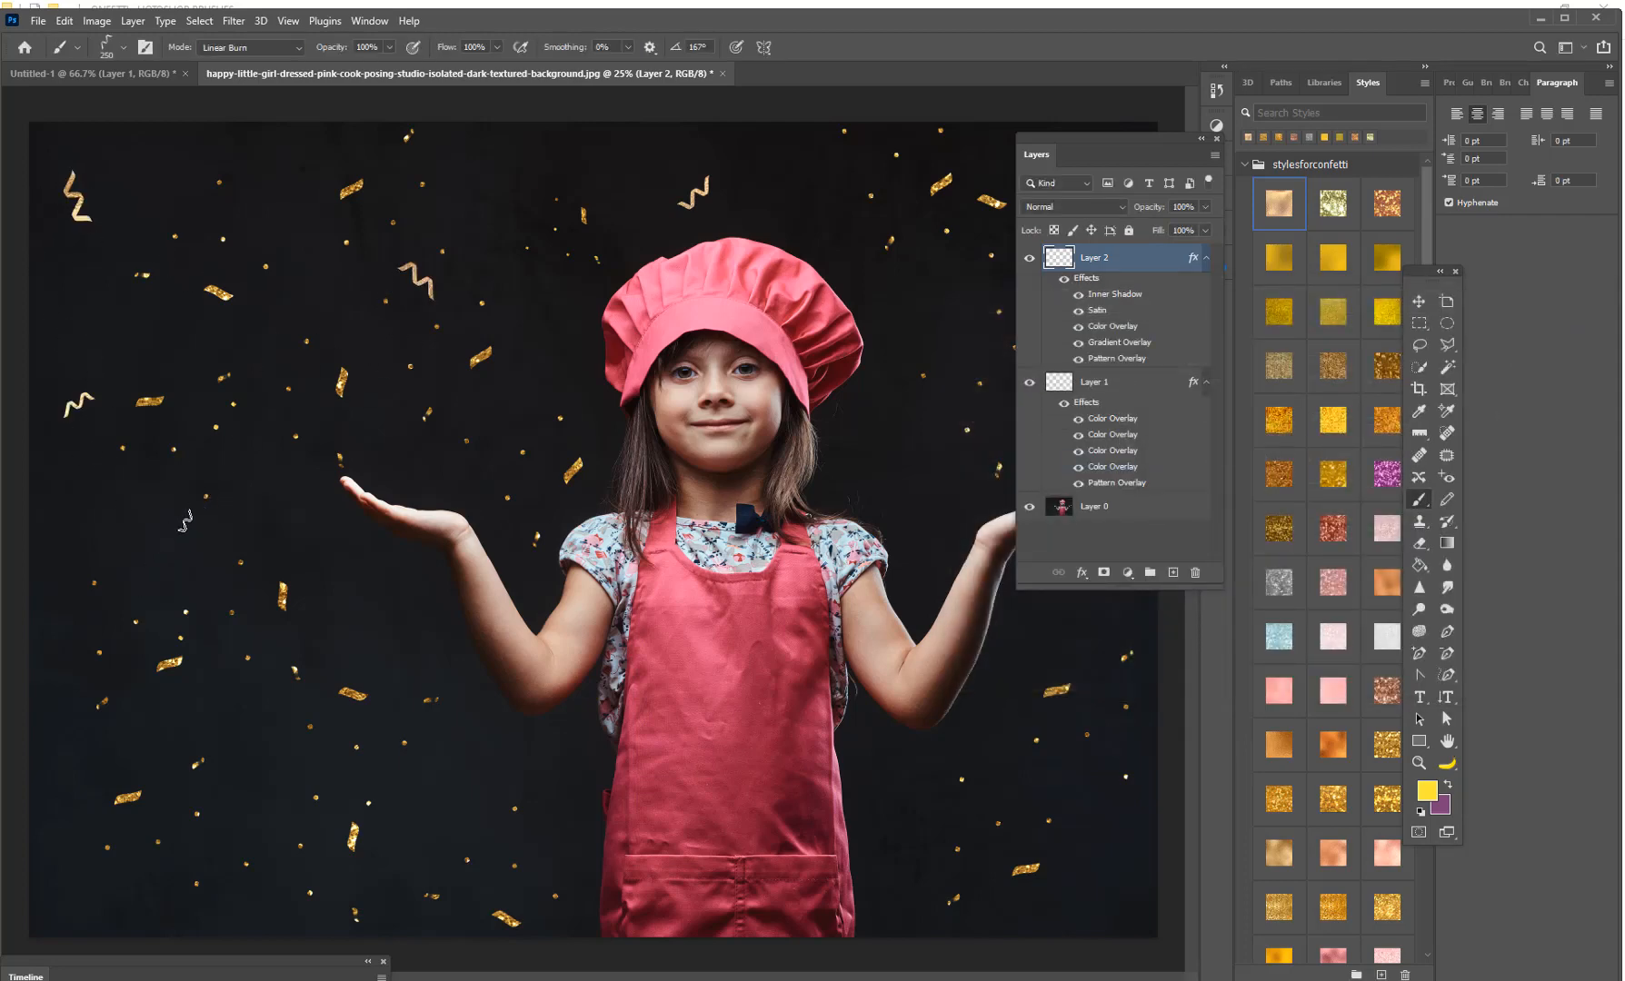
{"action": "left_click", "coordinate": [184, 520]}
{"action": "left_click", "coordinate": [327, 560]}
{"action": "left_click", "coordinate": [415, 635]}
Stamp more curly streamers over the right background, the lower photo area, and the girl's apron and arms
{"action": "key", "text": "ctrl+minus"}
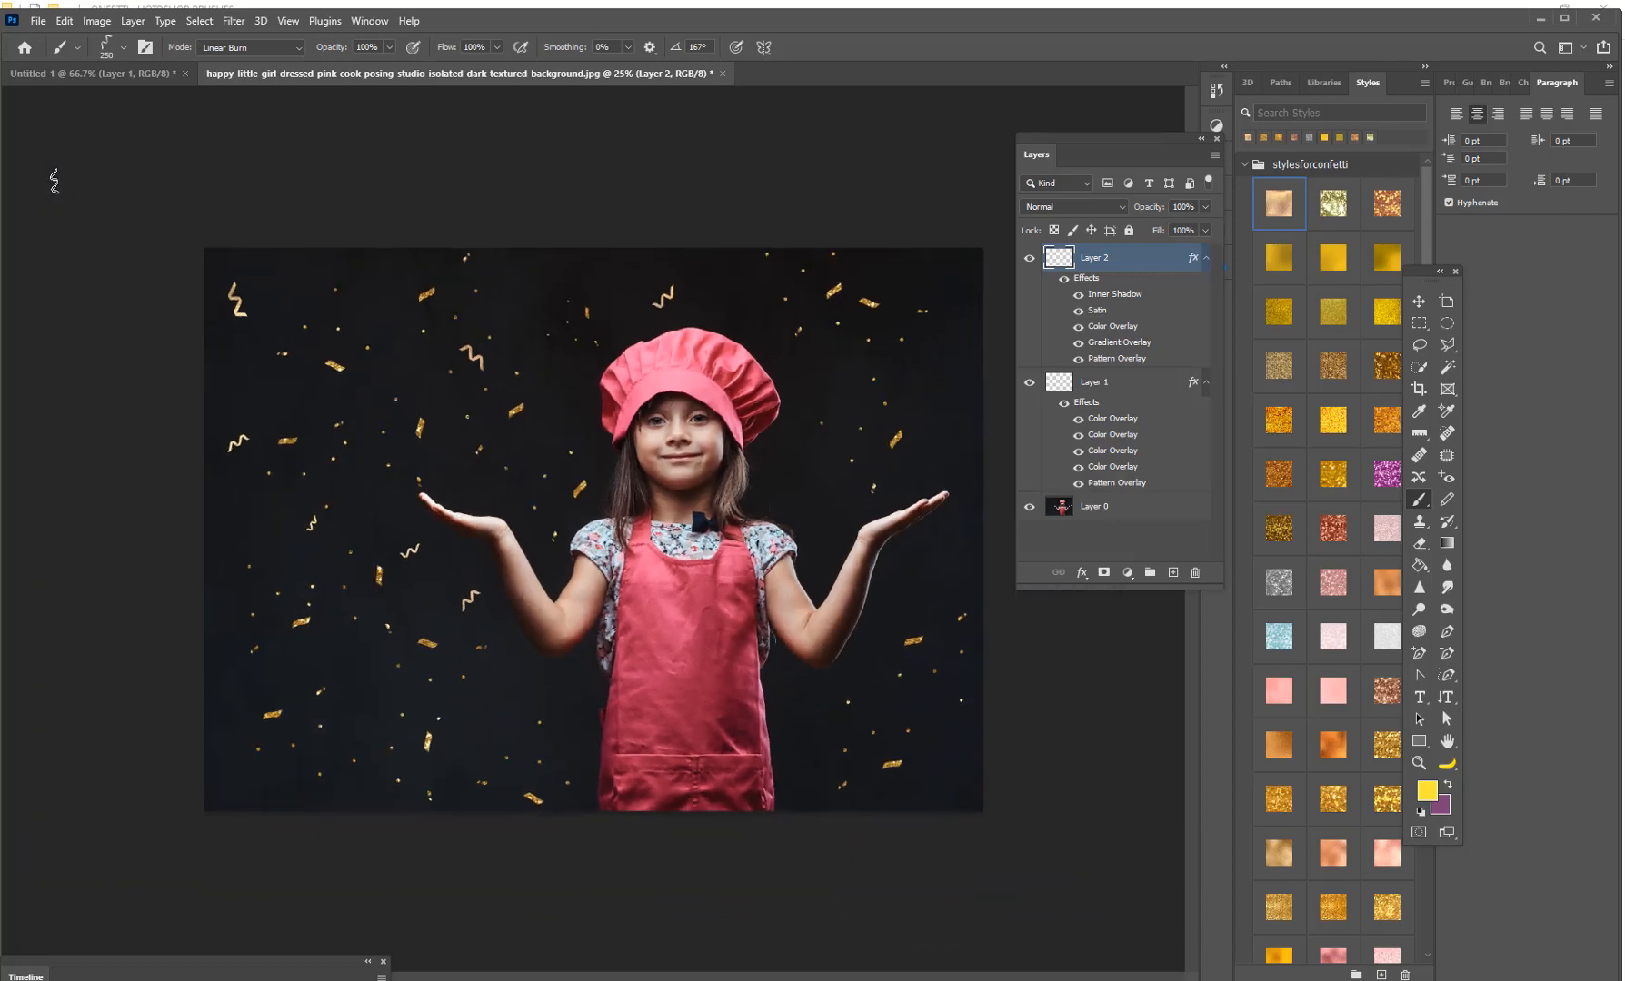
{"action": "left_click", "coordinate": [771, 457]}
{"action": "left_click", "coordinate": [925, 364]}
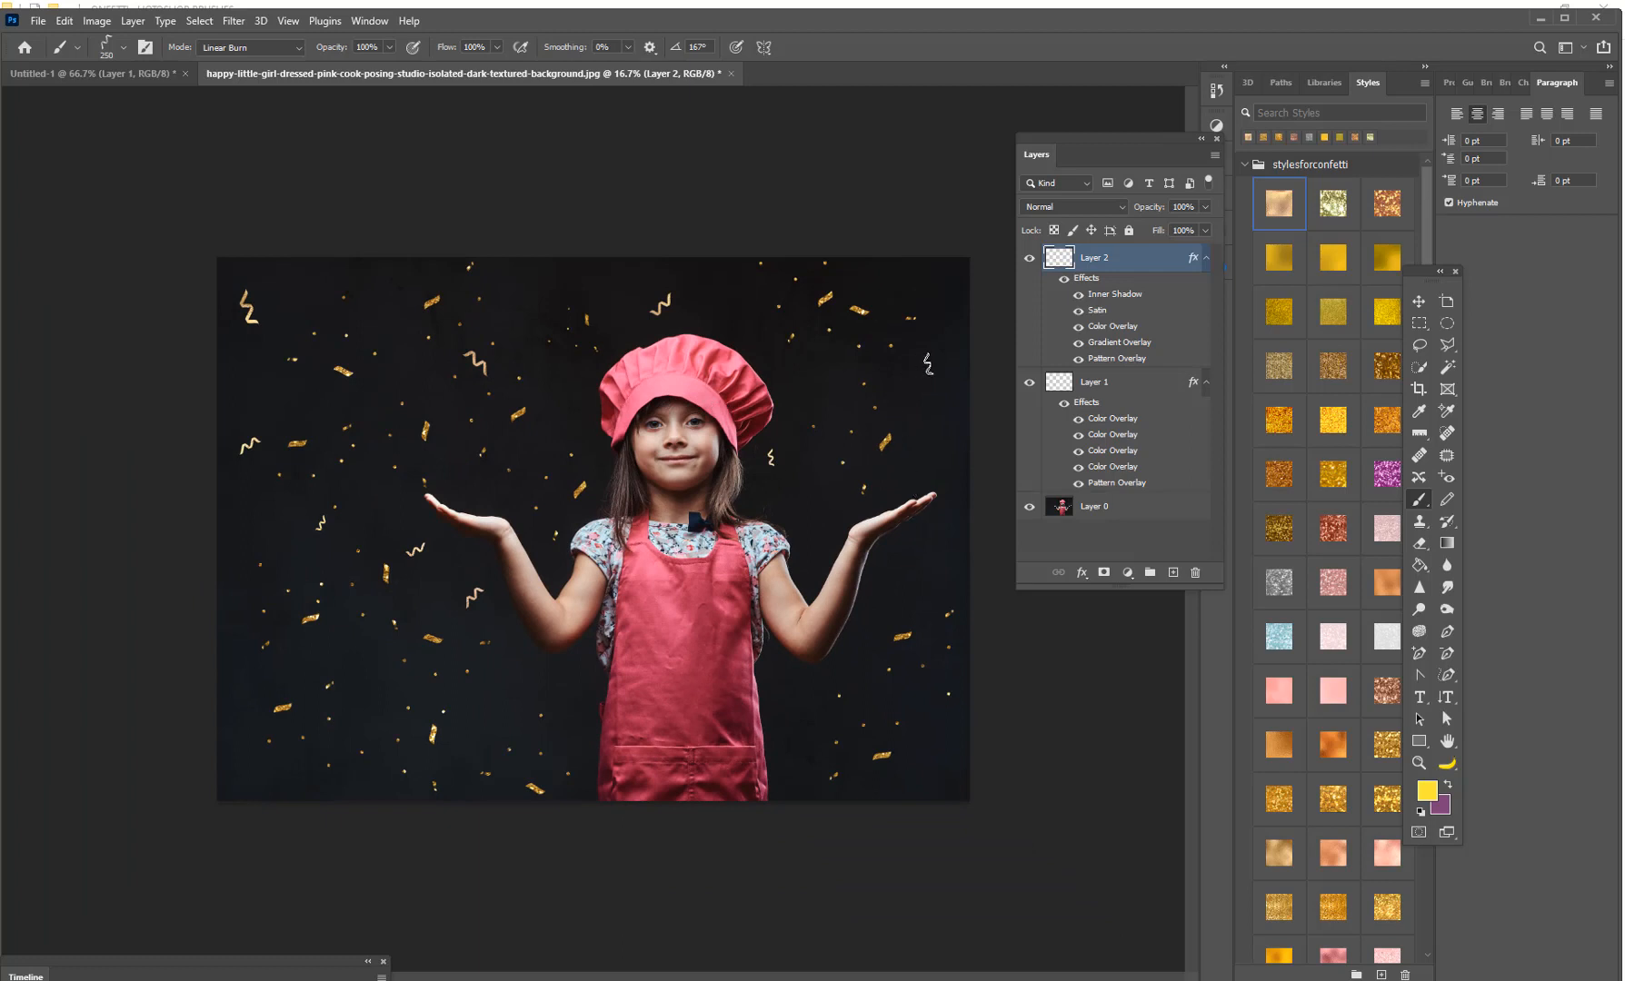
{"action": "left_click", "coordinate": [916, 579]}
{"action": "left_click", "coordinate": [346, 656]}
{"action": "left_click", "coordinate": [558, 684]}
{"action": "left_click", "coordinate": [774, 670]}
{"action": "left_click", "coordinate": [772, 500]}
{"action": "left_click", "coordinate": [625, 629]}
{"action": "left_click", "coordinate": [651, 740]}
{"action": "left_click", "coordinate": [765, 629]}
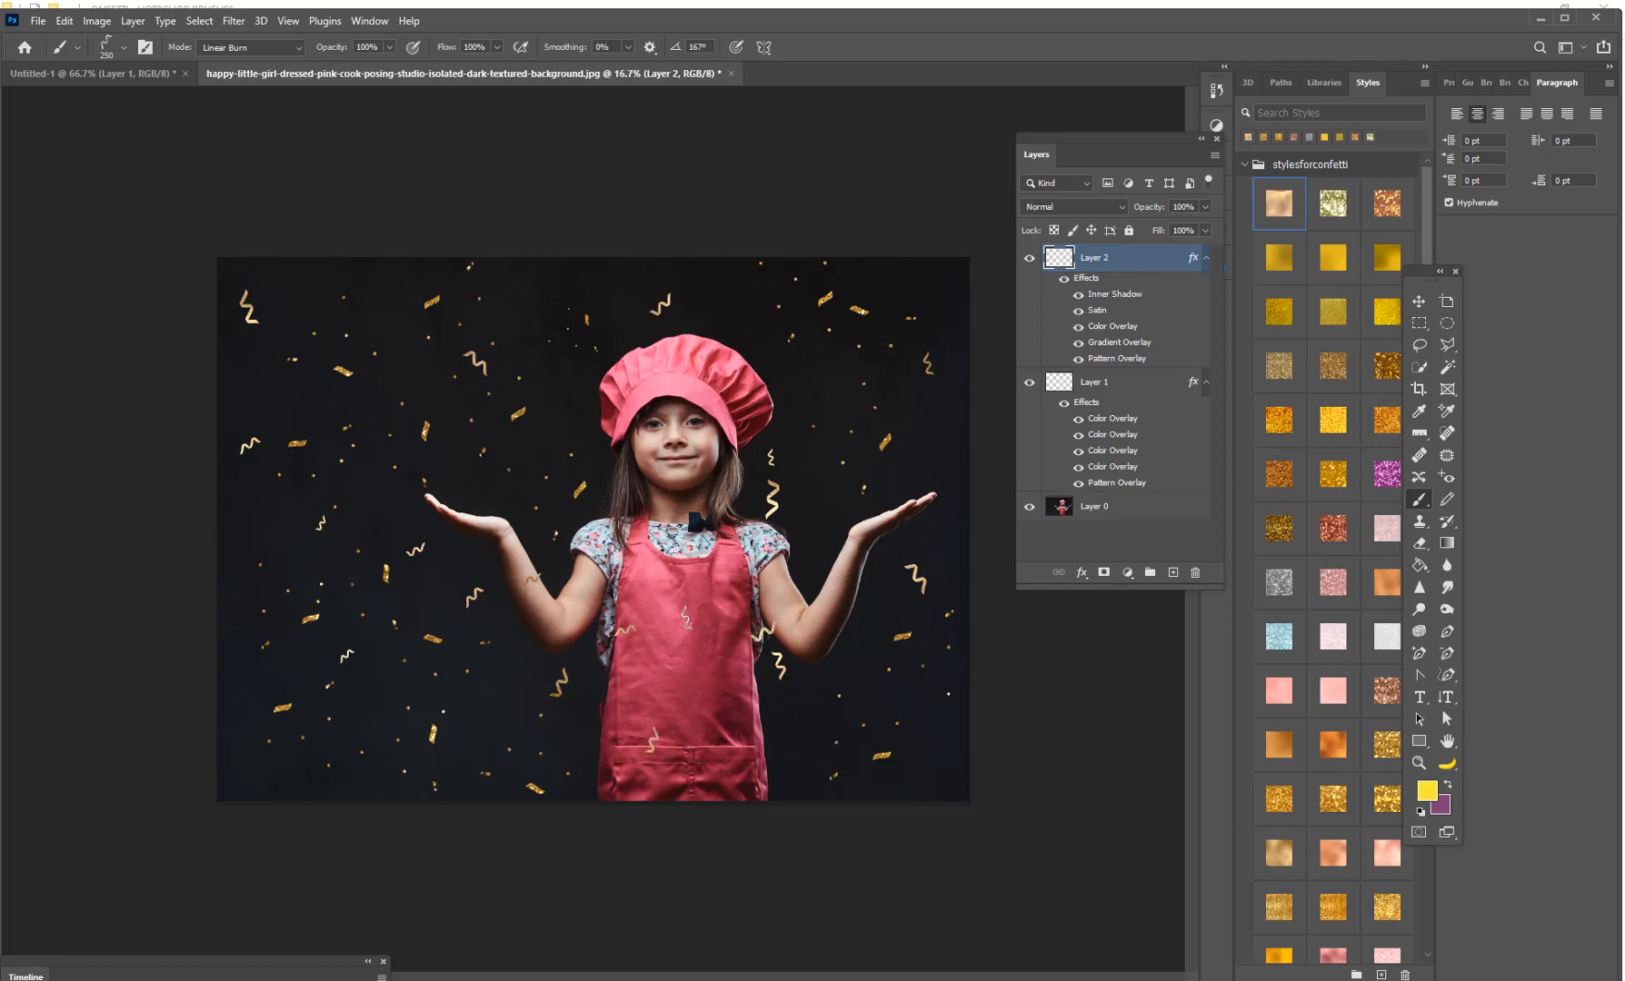
{"action": "left_click", "coordinate": [681, 636]}
{"action": "left_click", "coordinate": [770, 740]}
{"action": "left_click", "coordinate": [794, 543]}
{"action": "left_click", "coordinate": [529, 523]}
Duplicate the streamer and confetti layers together and merge the two copies into one layer
{"action": "left_click", "coordinate": [1123, 382], "text": "shift"}
{"action": "right_click", "coordinate": [1123, 383]}
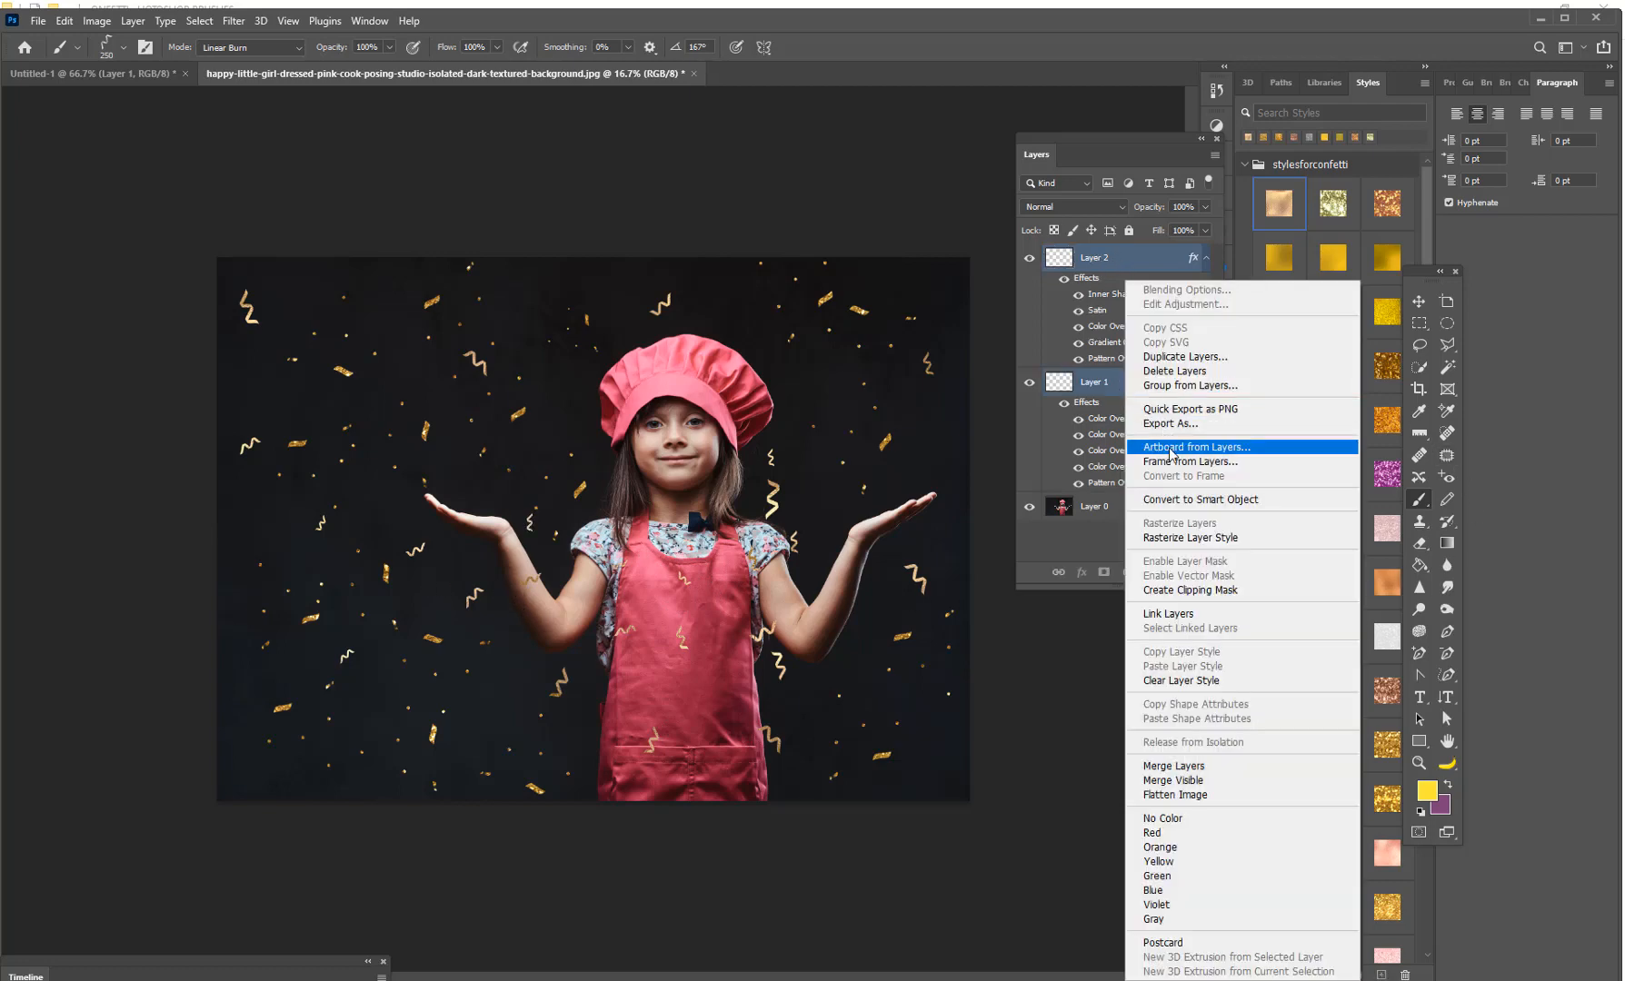
{"action": "left_click", "coordinate": [1185, 359]}
{"action": "left_click", "coordinate": [951, 280]}
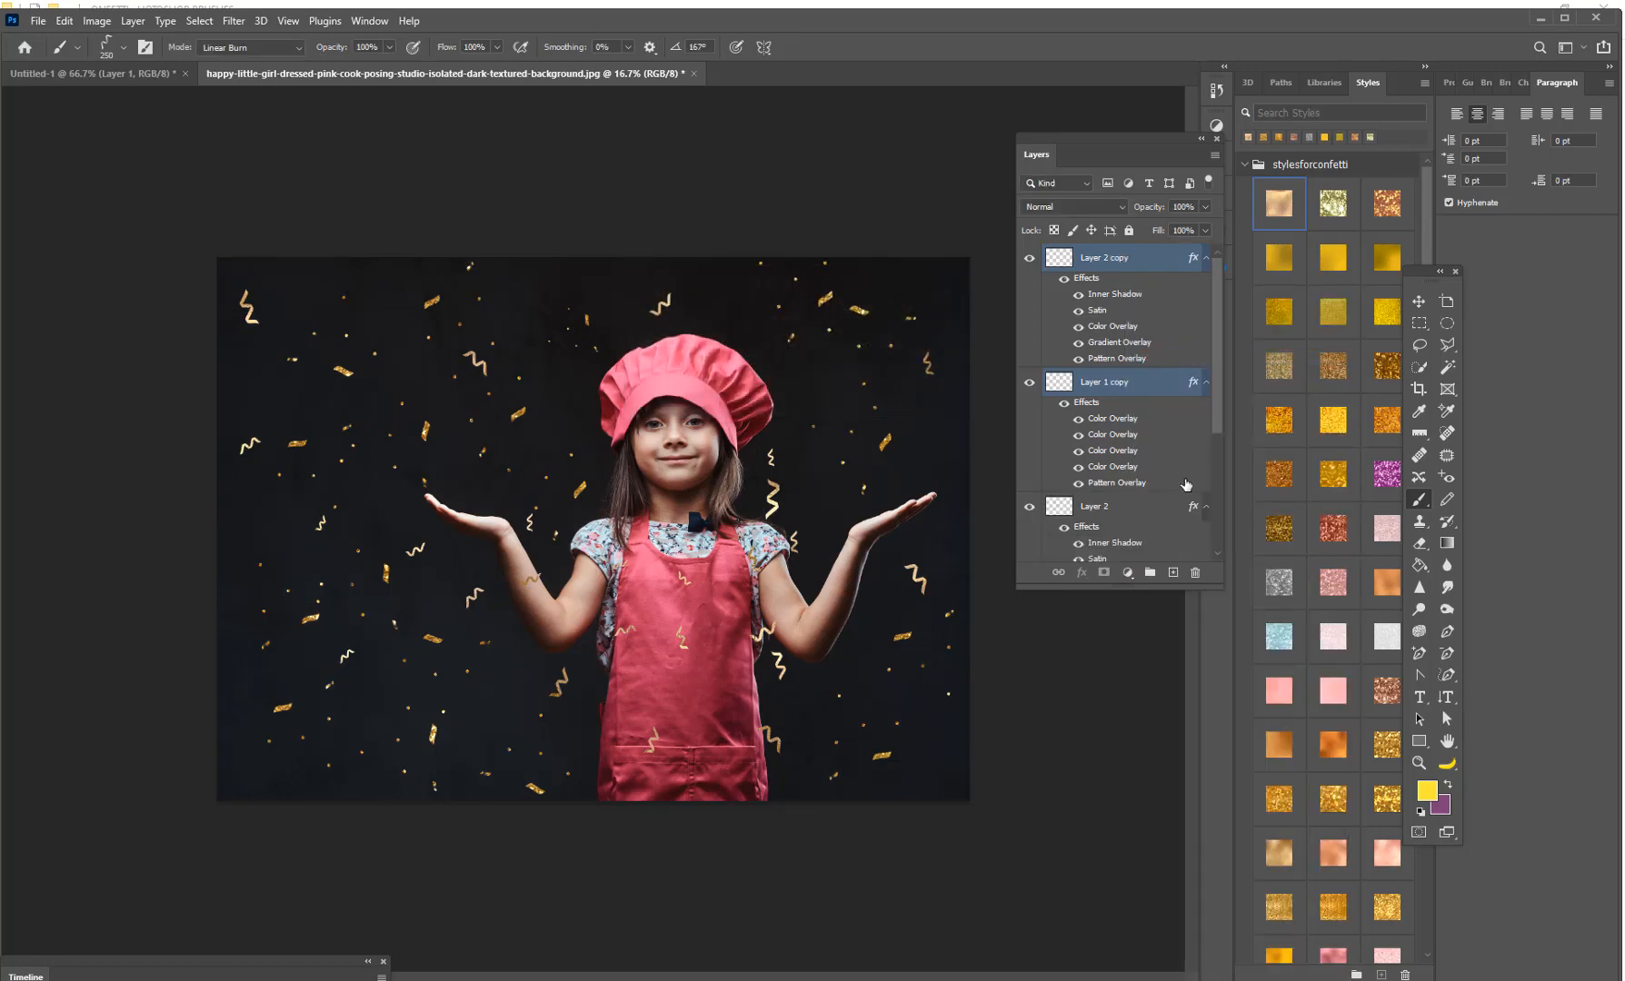
{"action": "right_click", "coordinate": [1118, 265]}
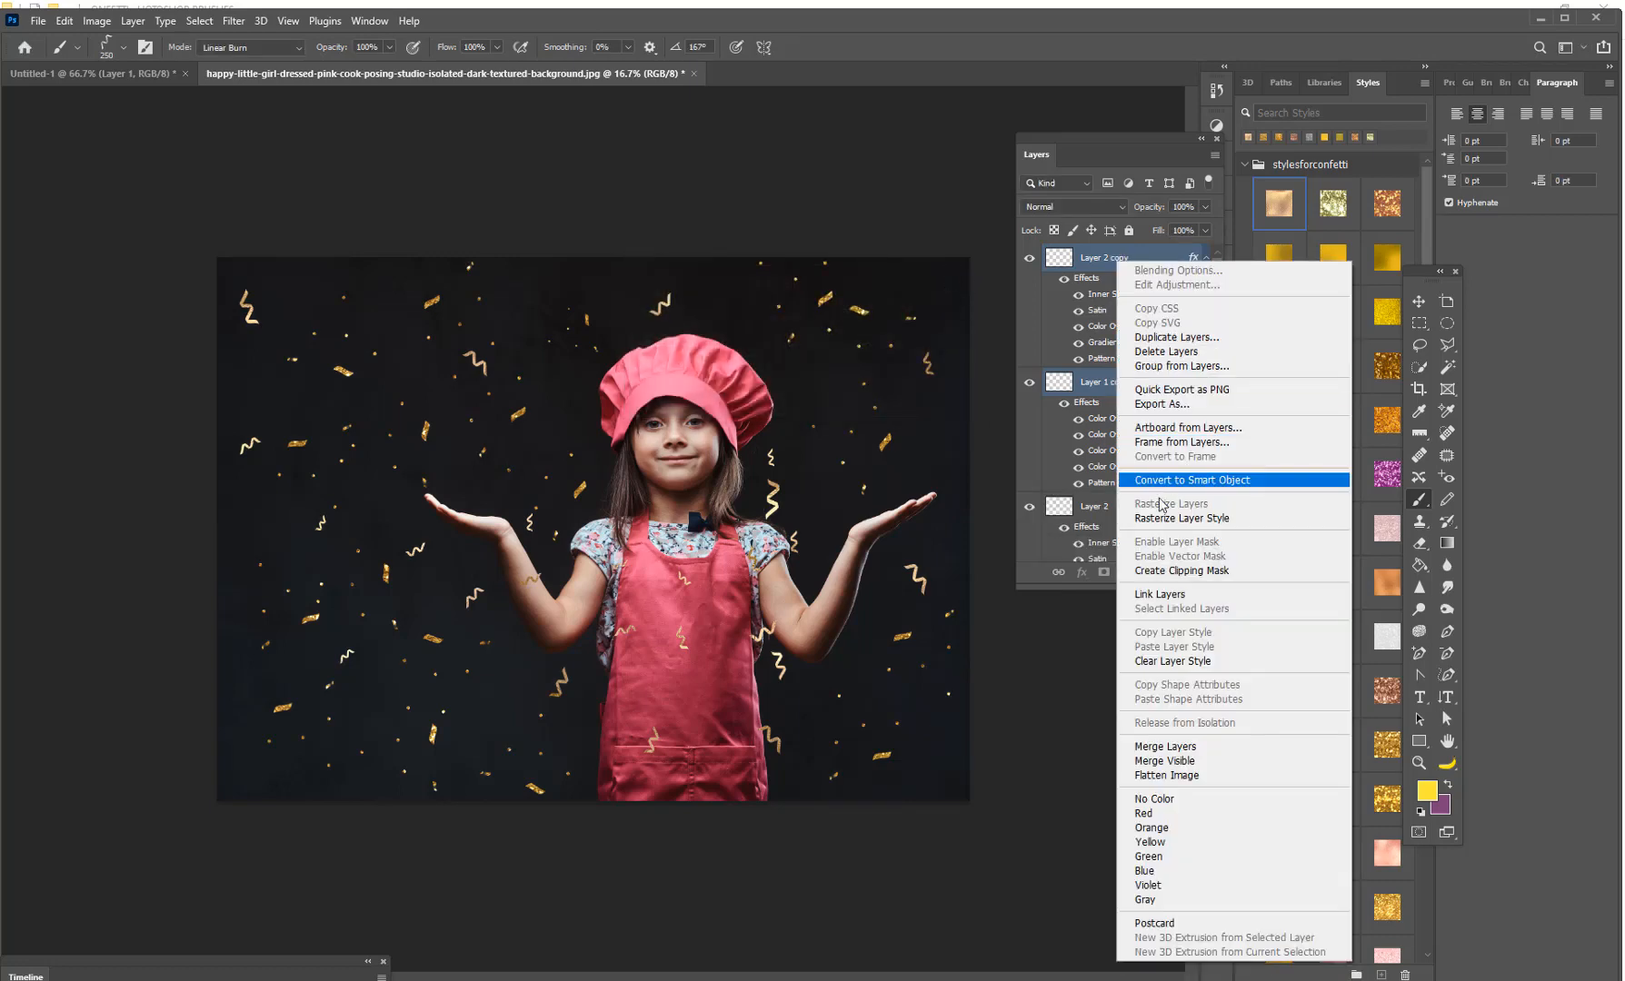
{"action": "left_click", "coordinate": [1167, 746]}
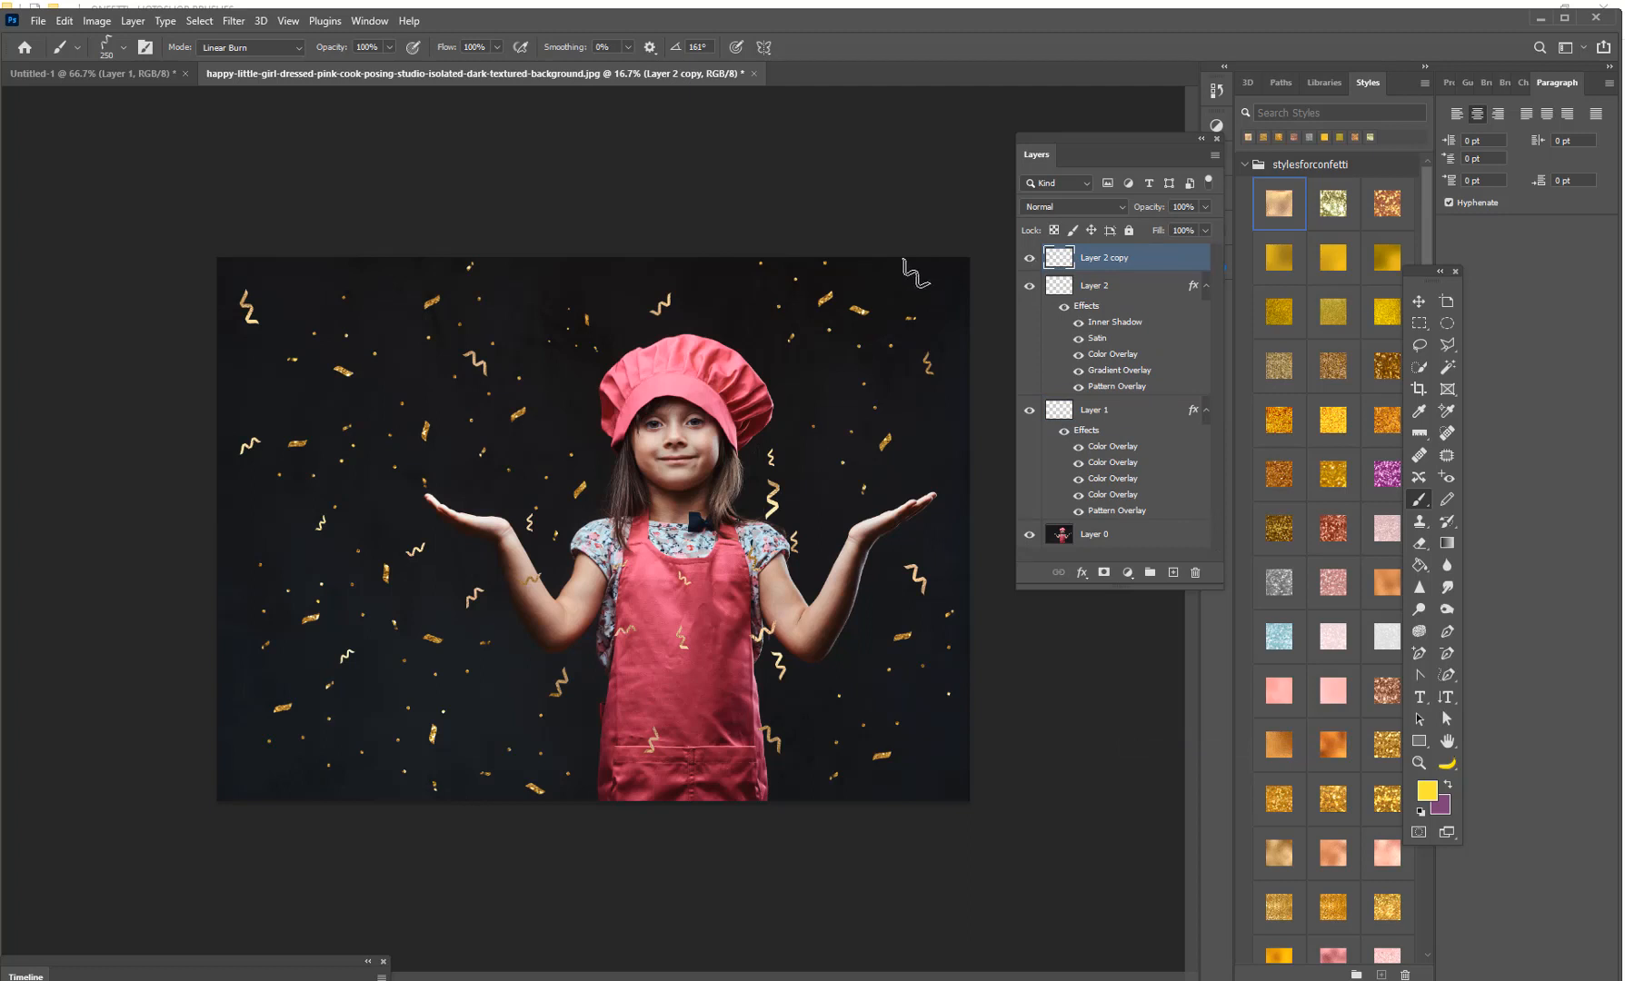
Shift the merged confetti copy slightly to the right with the Move tool, offsetting it from the original pieces
{"action": "left_click", "coordinate": [1416, 304]}
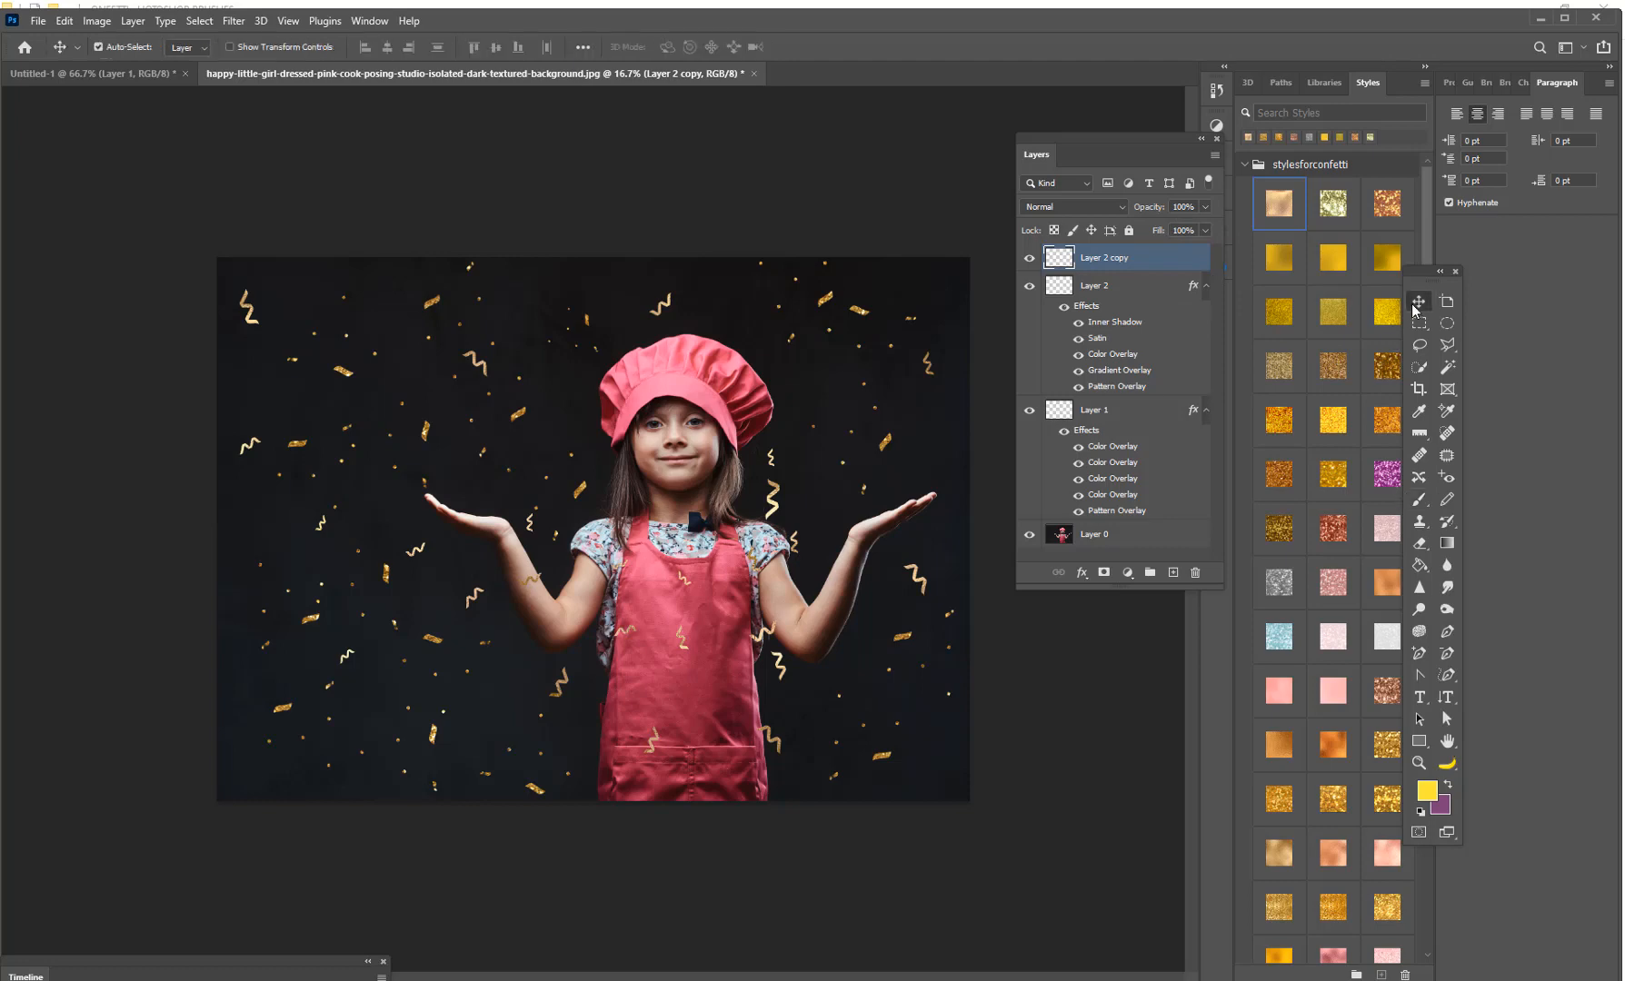
{"action": "key", "text": "shift+Right"}
{"action": "key", "text": "shift+Right"}
{"action": "key", "text": "shift+Right"}
{"action": "key", "text": "shift+Right"}
{"action": "key", "text": "shift+Right"}
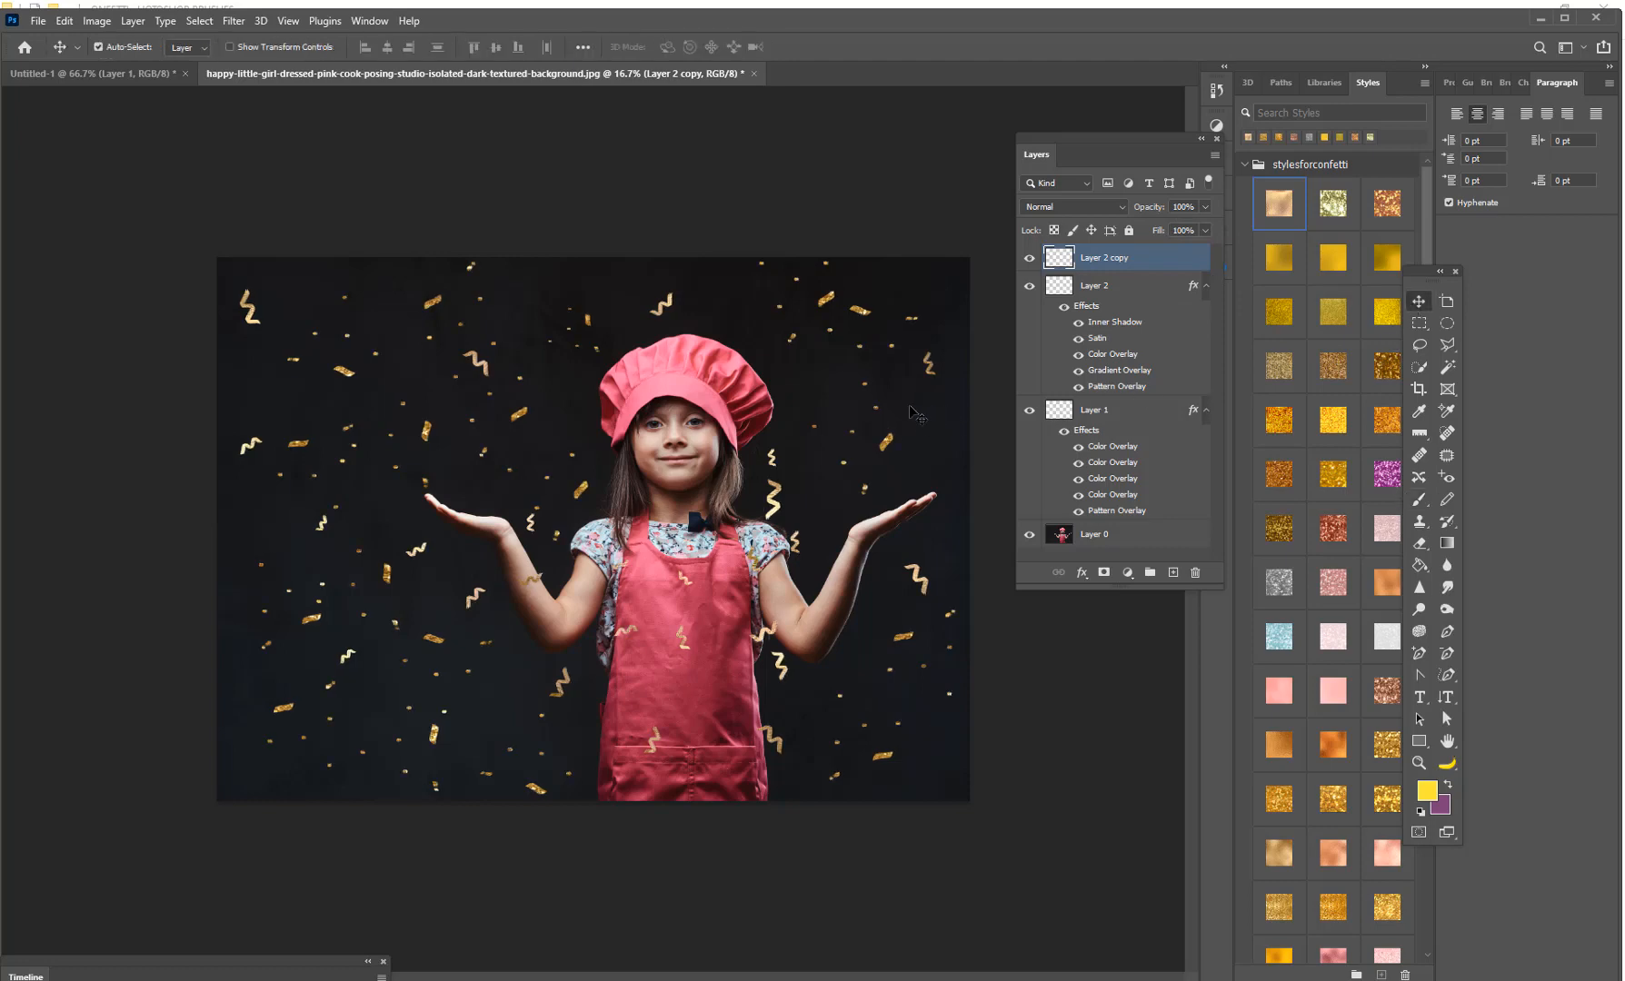
{"action": "key", "text": "shift+Right"}
{"action": "key", "text": "shift+Right"}
{"action": "key", "text": "shift+Right"}
{"action": "key", "text": "shift+Right"}
{"action": "key", "text": "shift+Right"}
{"action": "key", "text": "shift+Right"}
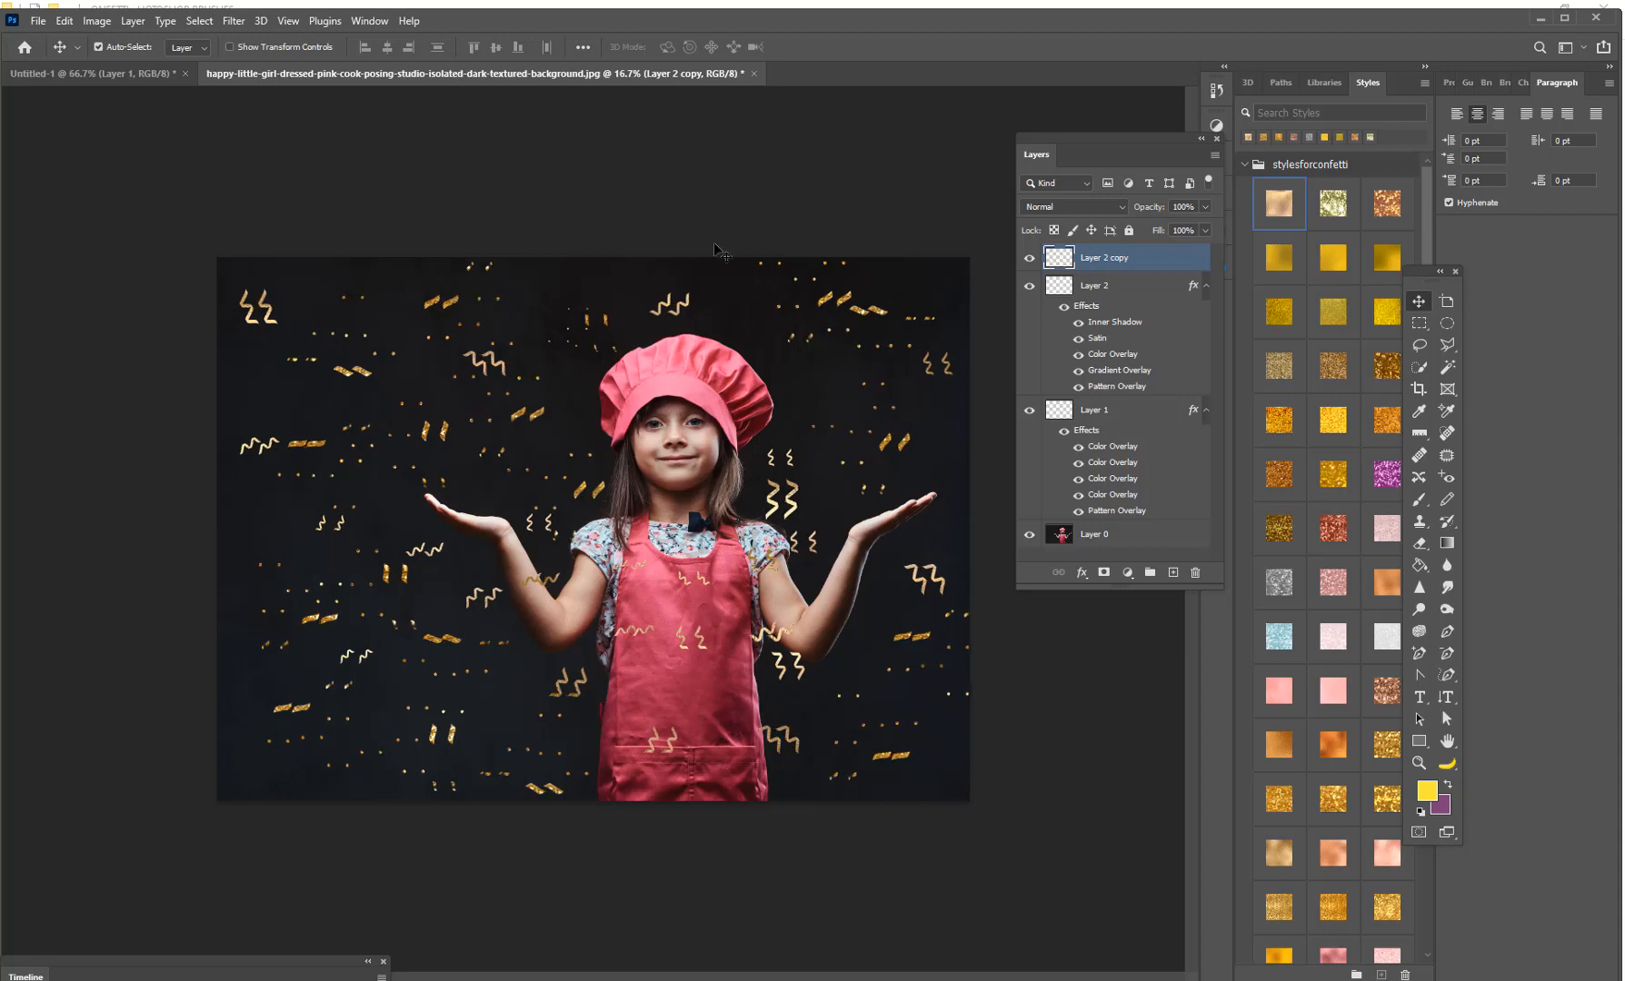
Rotate the merged copy about 90° and scale it to about 117% width and 151% height so it covers the photo
{"action": "key", "text": "ctrl+t"}
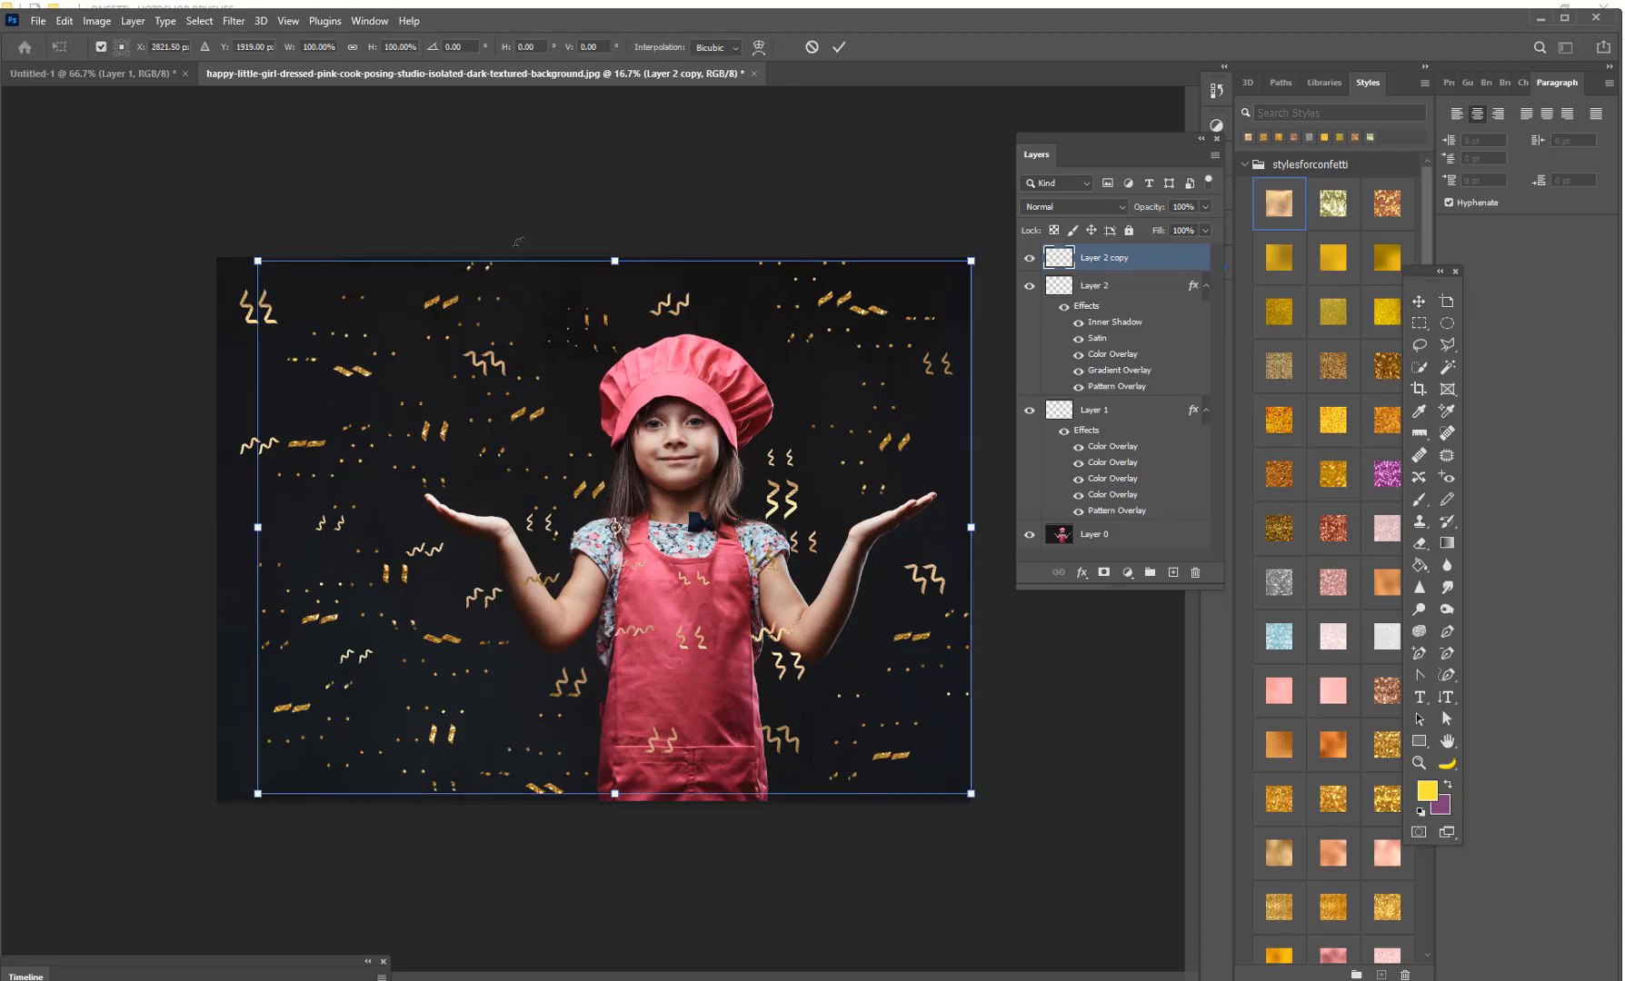
{"action": "left_click_drag", "start_coordinate": [183, 187], "coordinate": [847, 236]}
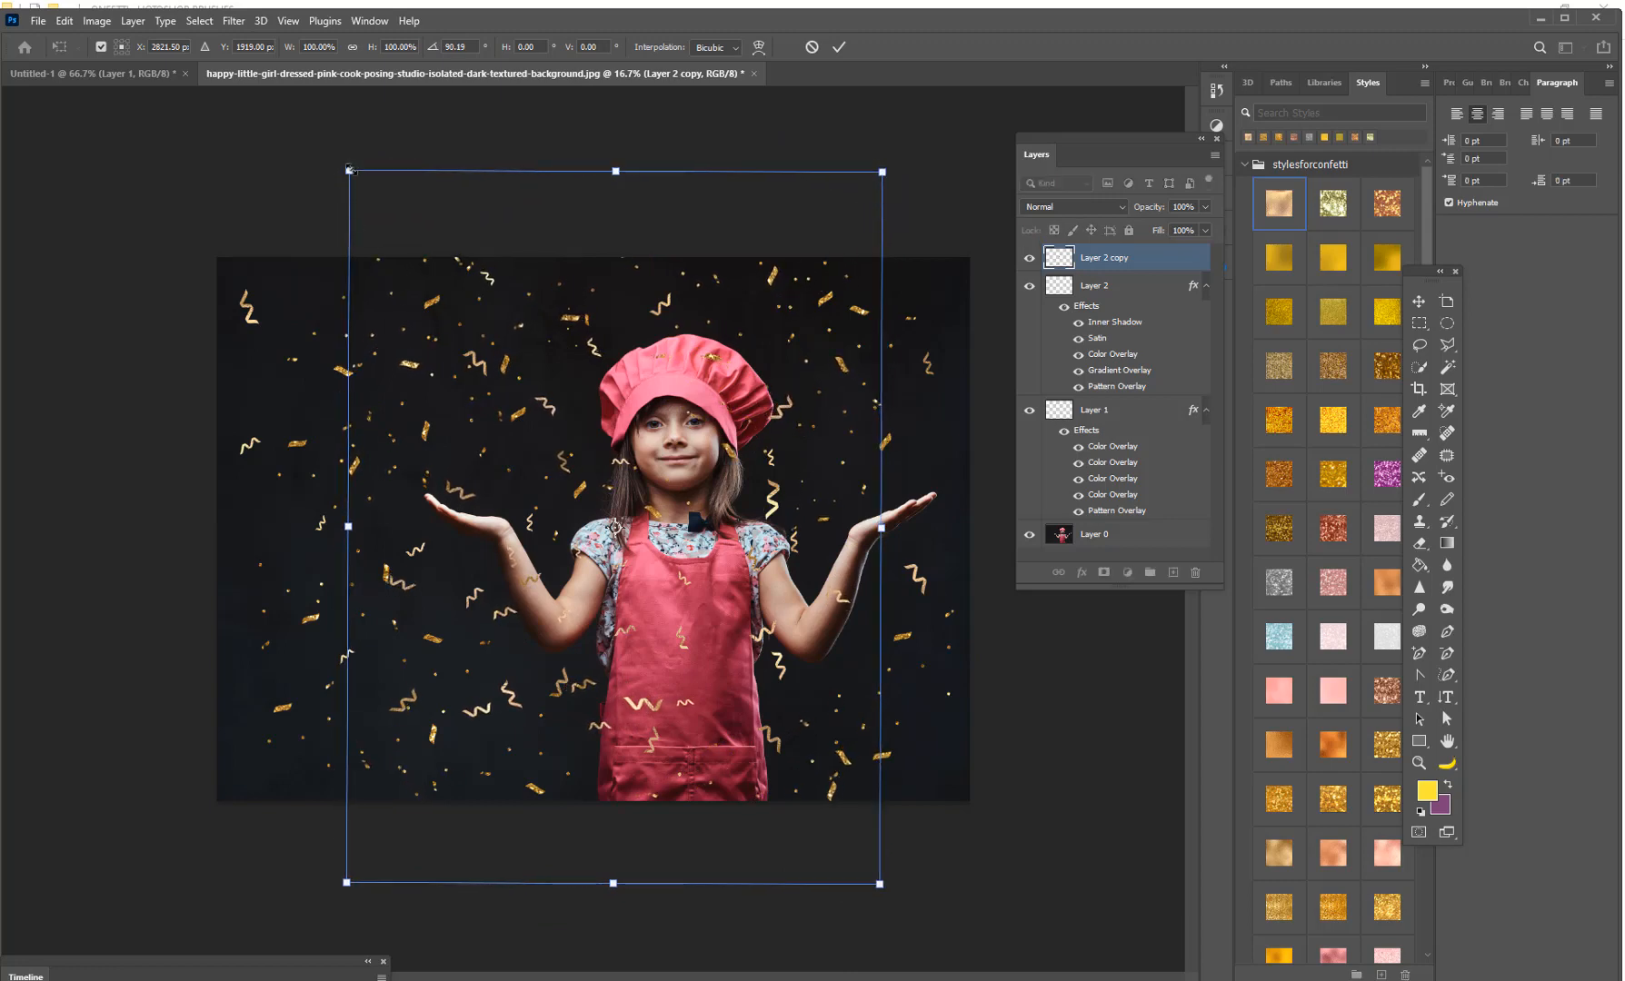
{"action": "left_click_drag", "start_coordinate": [350, 169], "coordinate": [187, 55]}
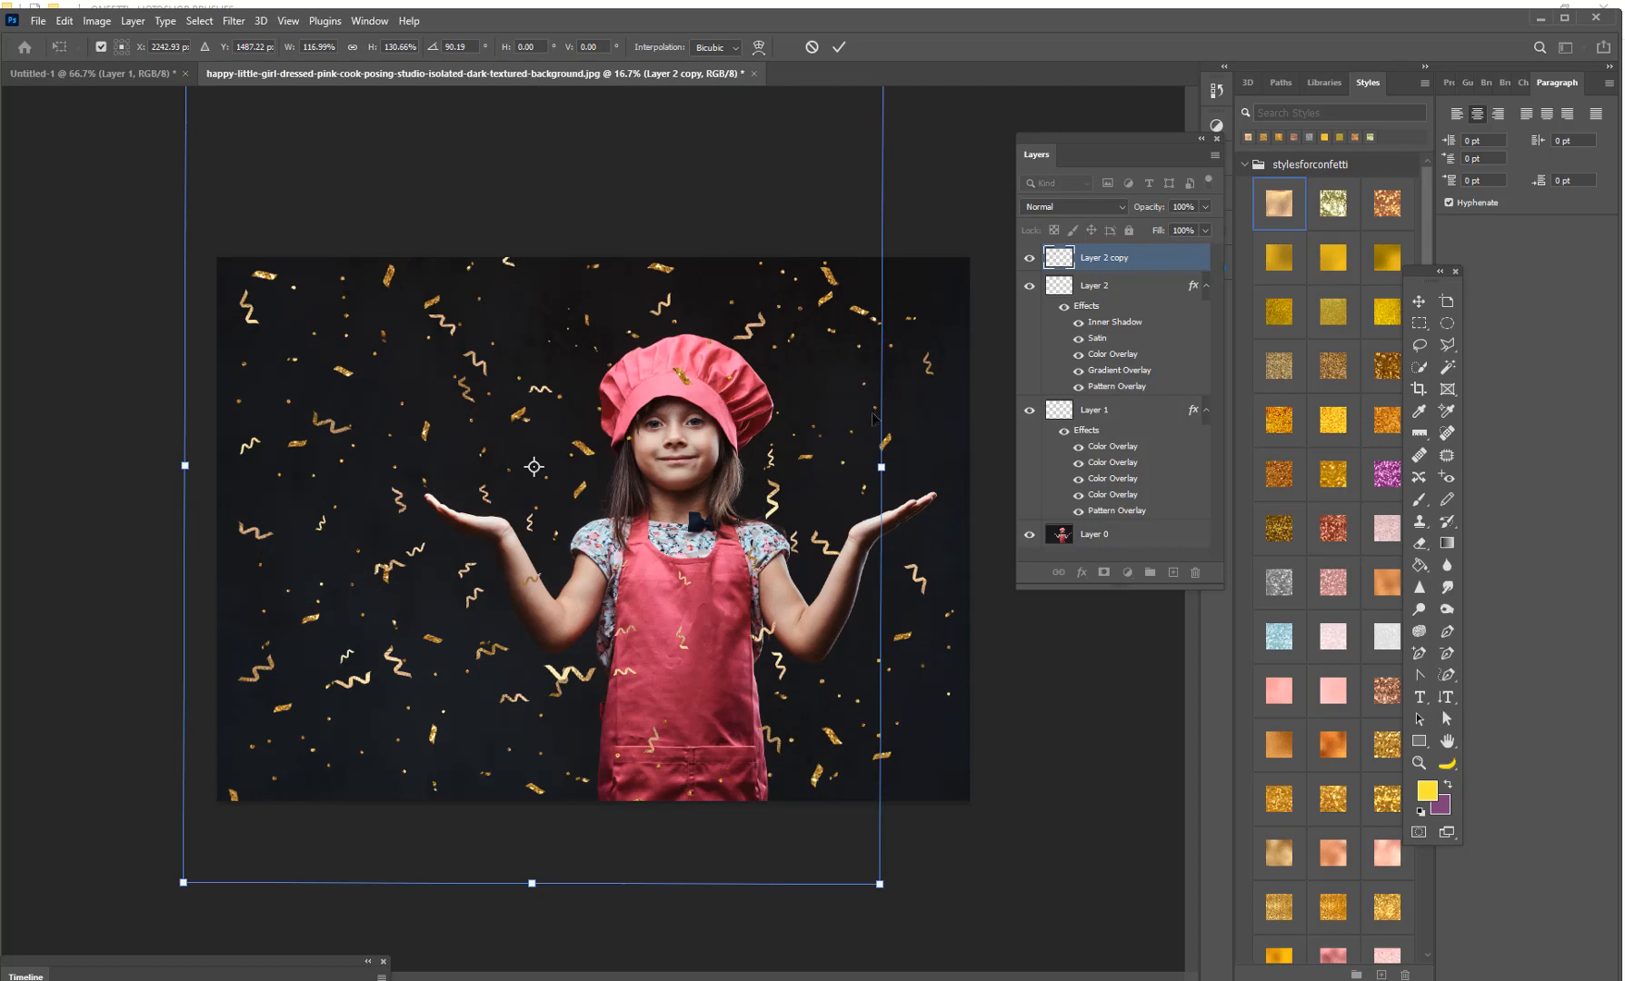
{"action": "left_click_drag", "start_coordinate": [881, 466], "coordinate": [988, 465]}
{"action": "left_click_drag", "start_coordinate": [496, 383], "coordinate": [502, 400]}
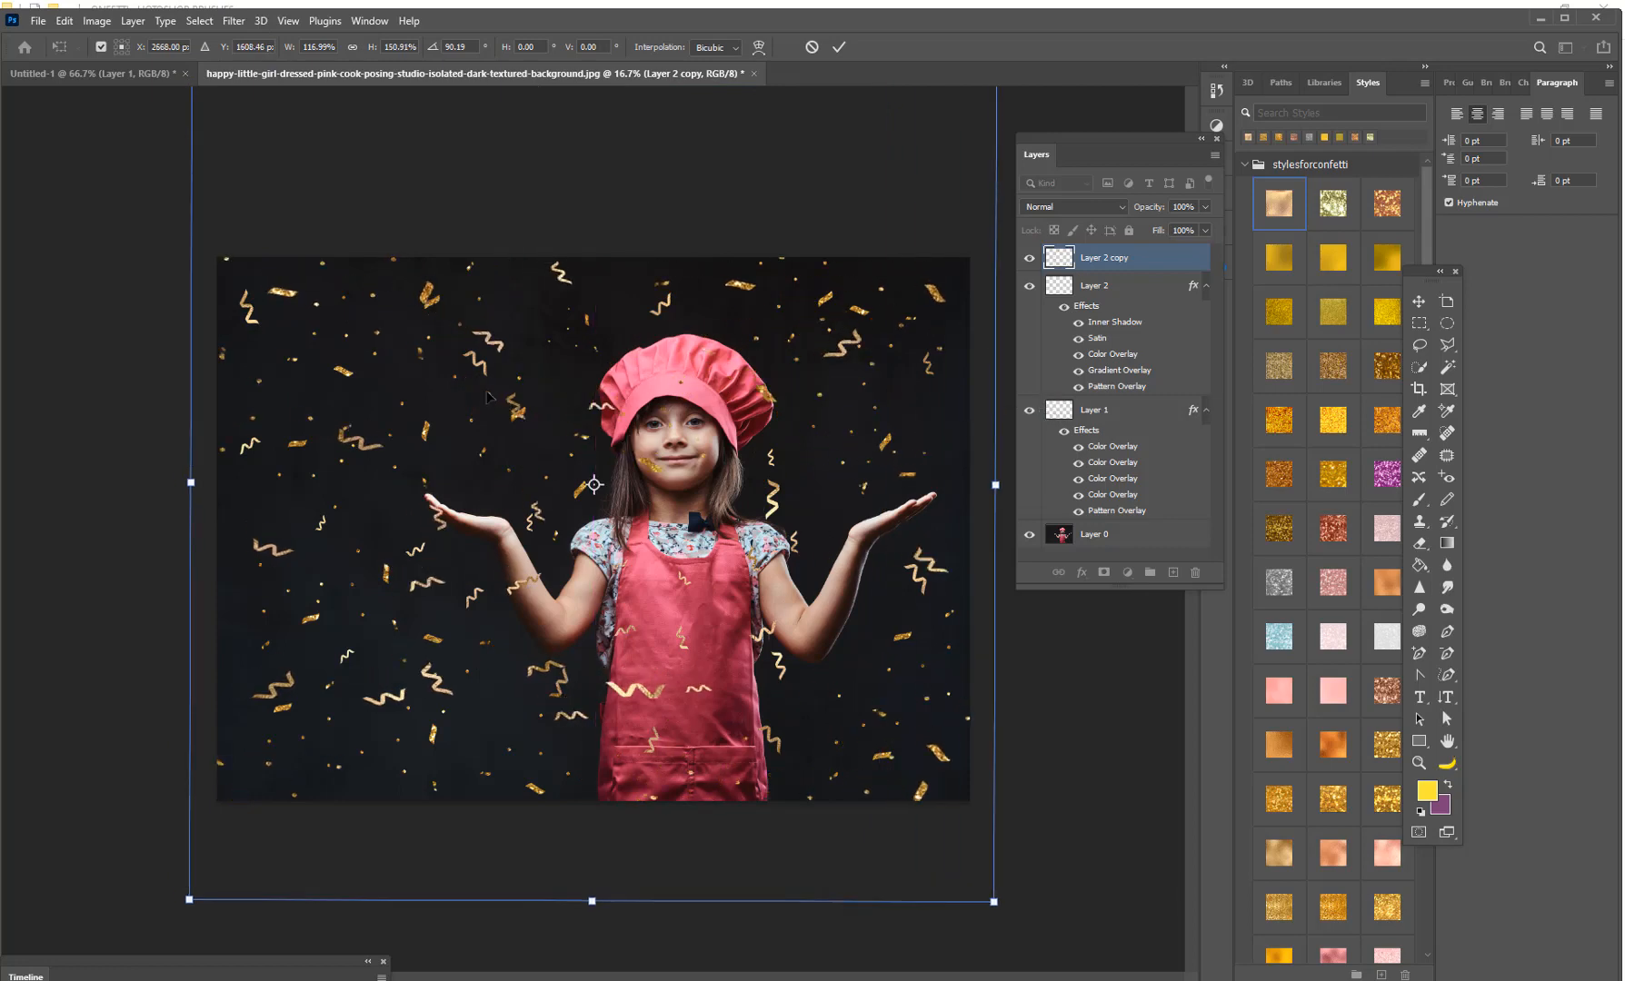
{"action": "key", "text": "Return"}
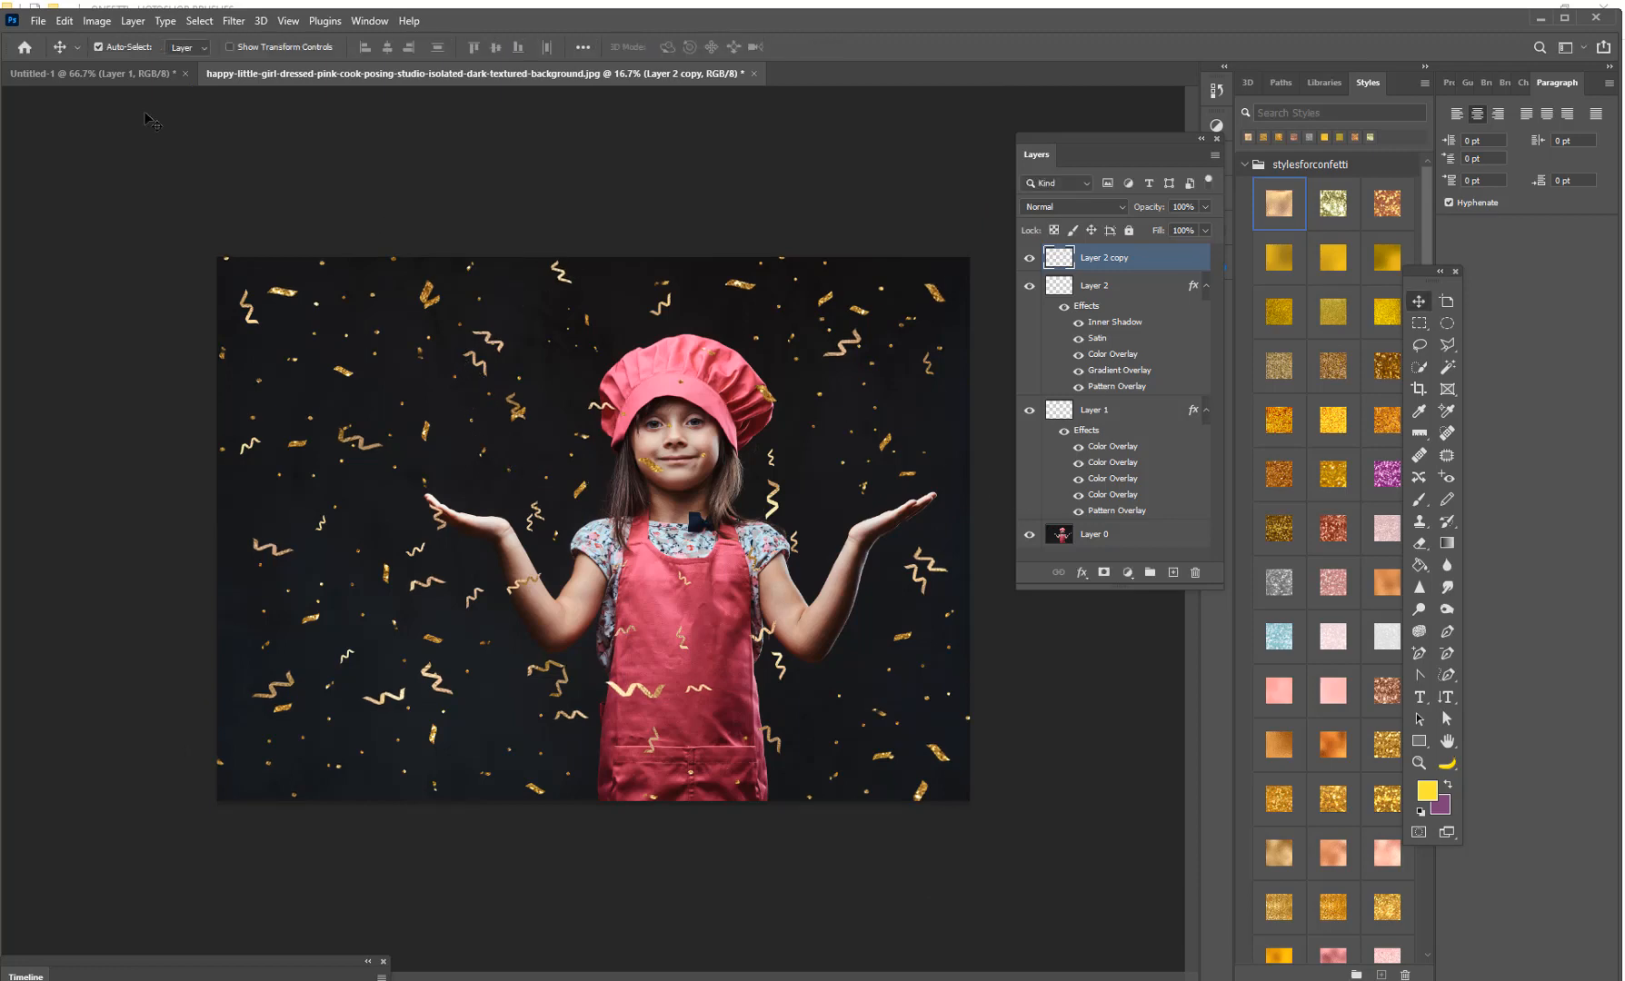
Apply a 17-pixel Motion Blur at 4° to the merged confetti copy and place that layer directly above the photo layer
{"action": "left_click", "coordinate": [233, 21]}
{"action": "mouse_move", "coordinate": [271, 258]}
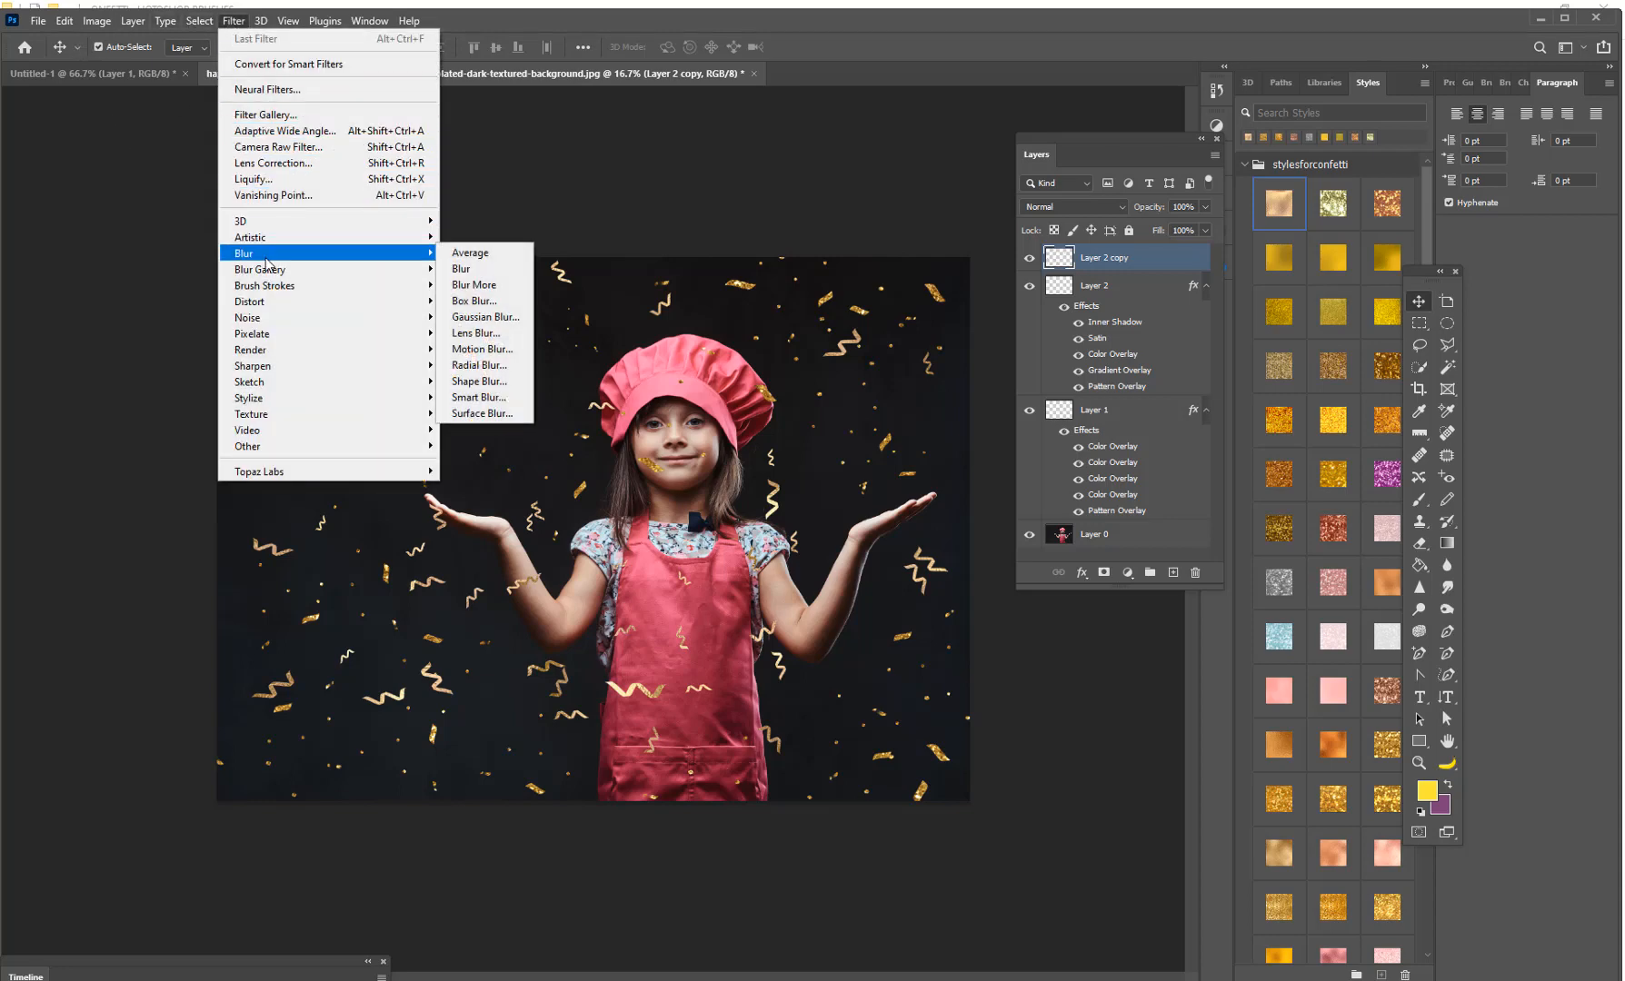
{"action": "left_click", "coordinate": [481, 349]}
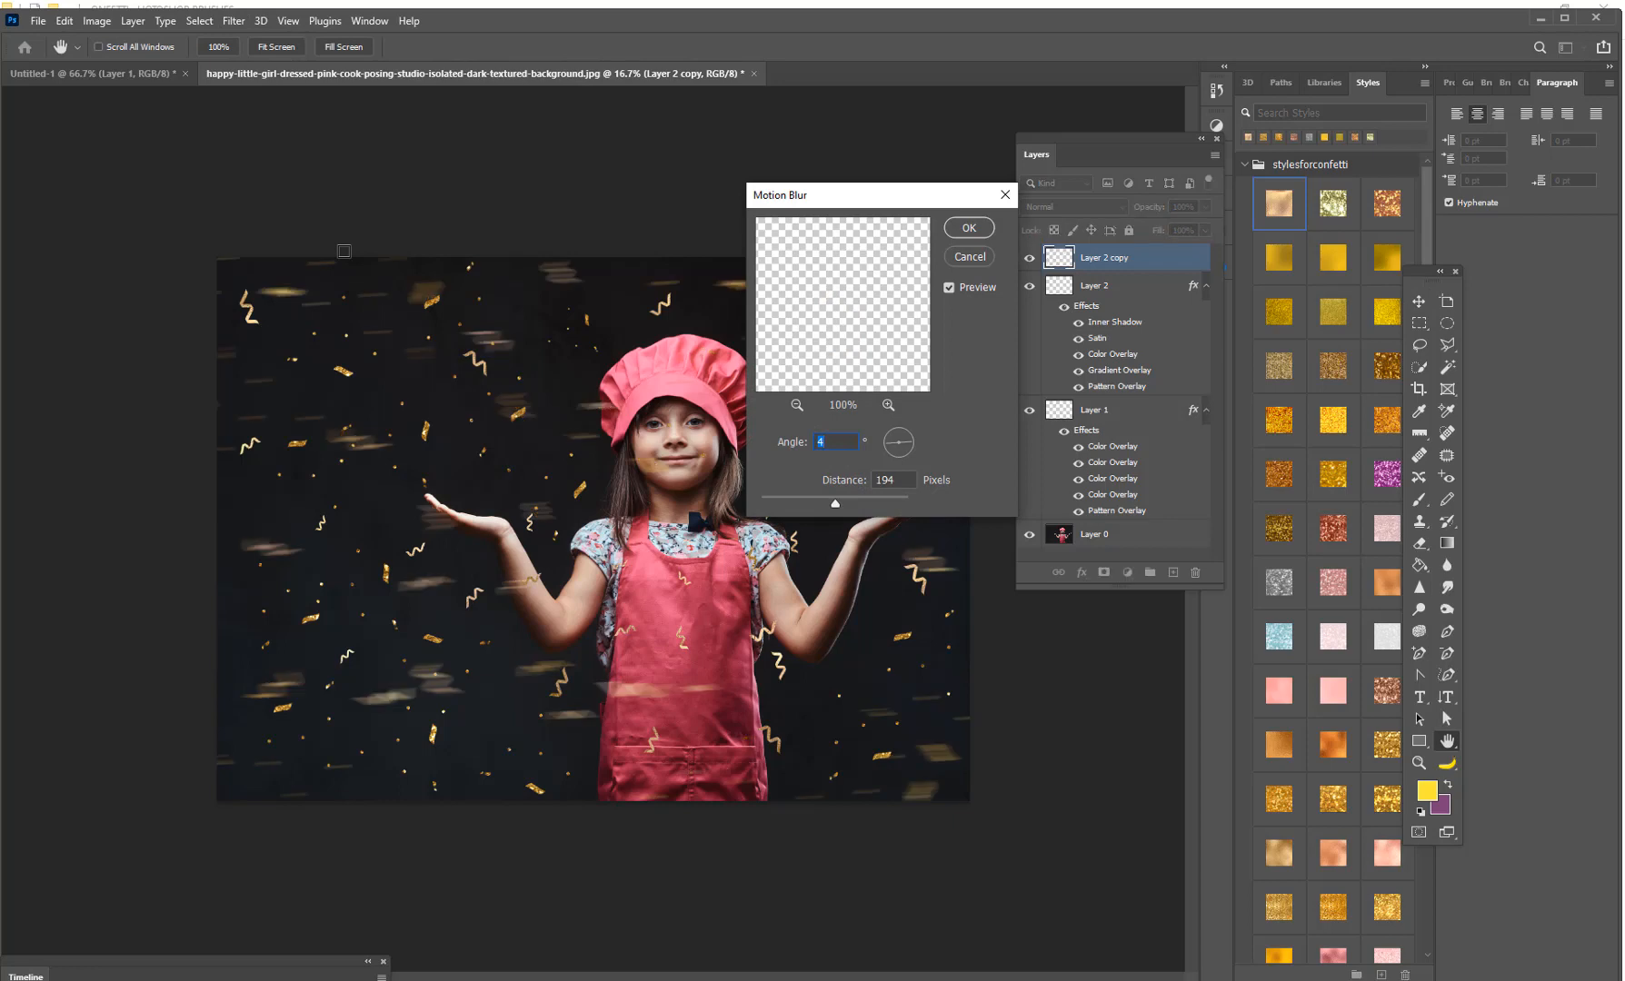
{"action": "left_click_drag", "start_coordinate": [833, 504], "coordinate": [791, 505]}
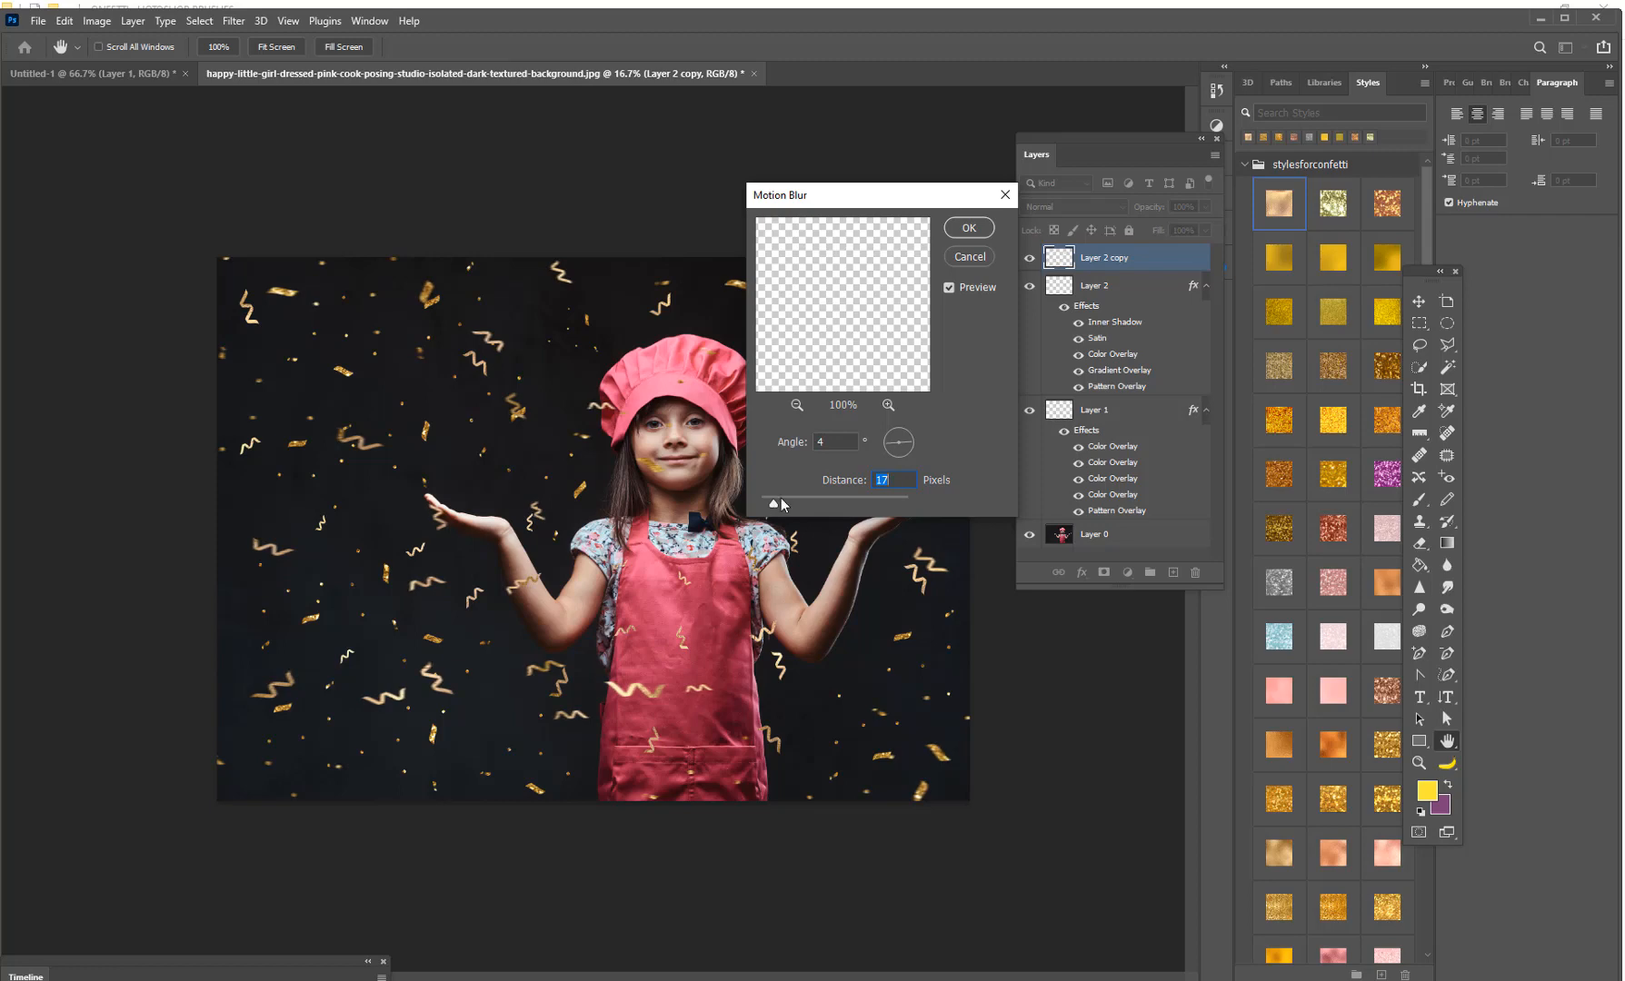
{"action": "left_click", "coordinate": [966, 228]}
{"action": "key", "text": "v"}
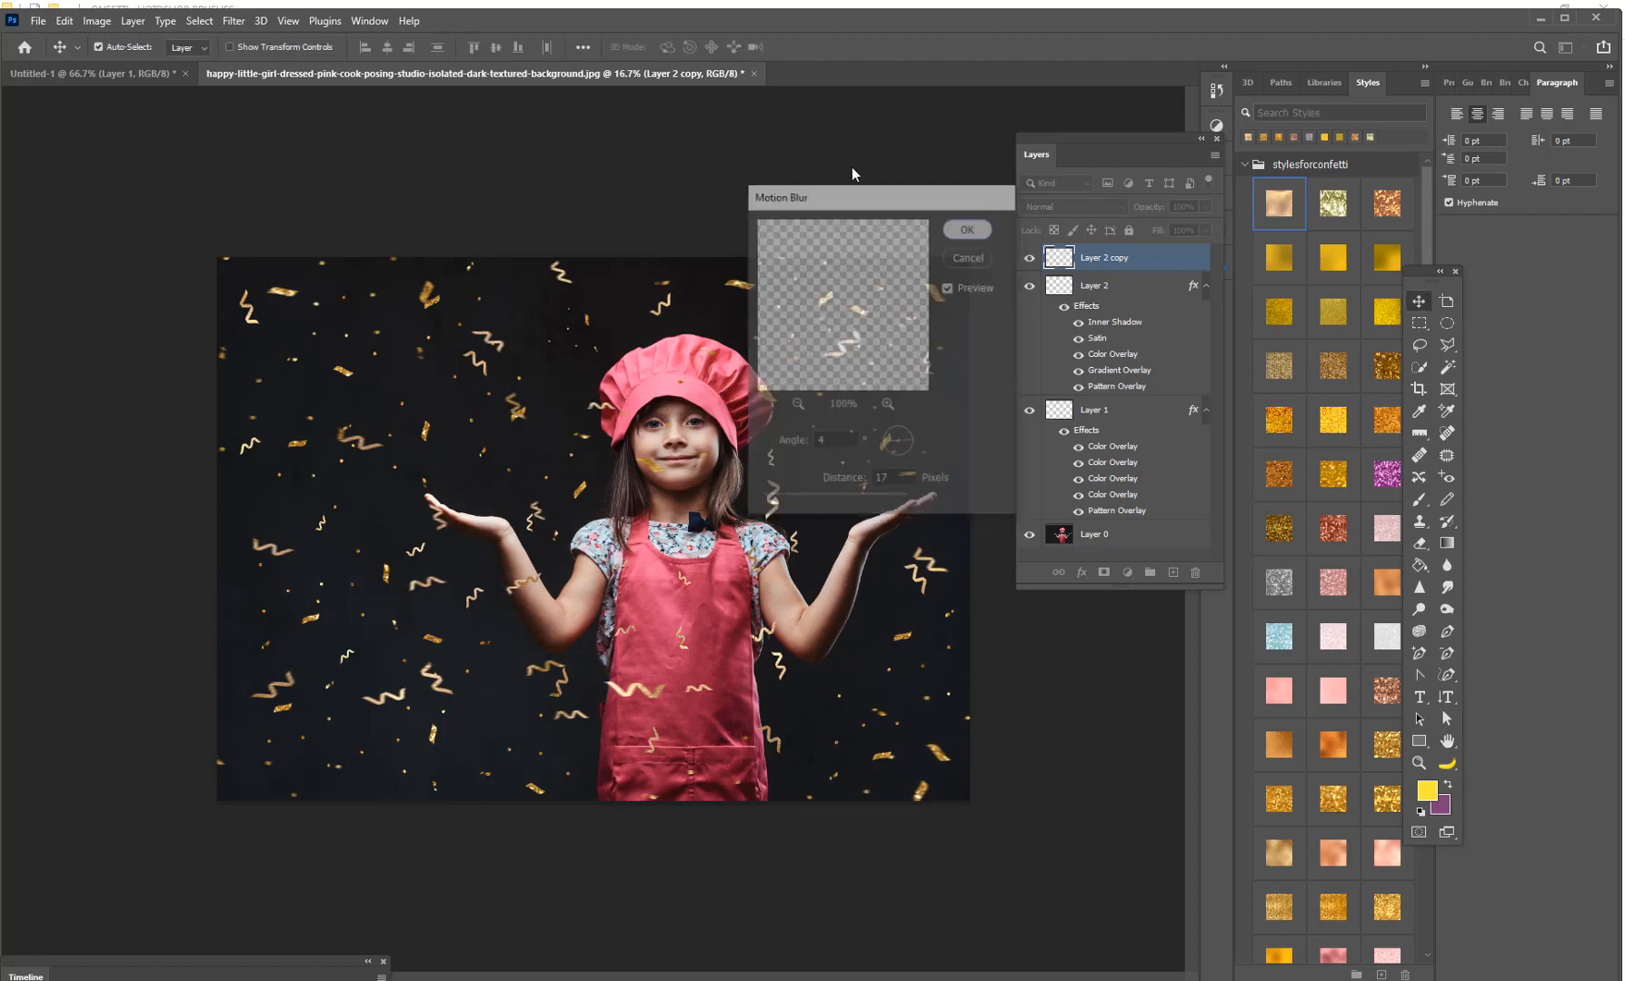
{"action": "left_click_drag", "start_coordinate": [1058, 258], "coordinate": [1108, 518]}
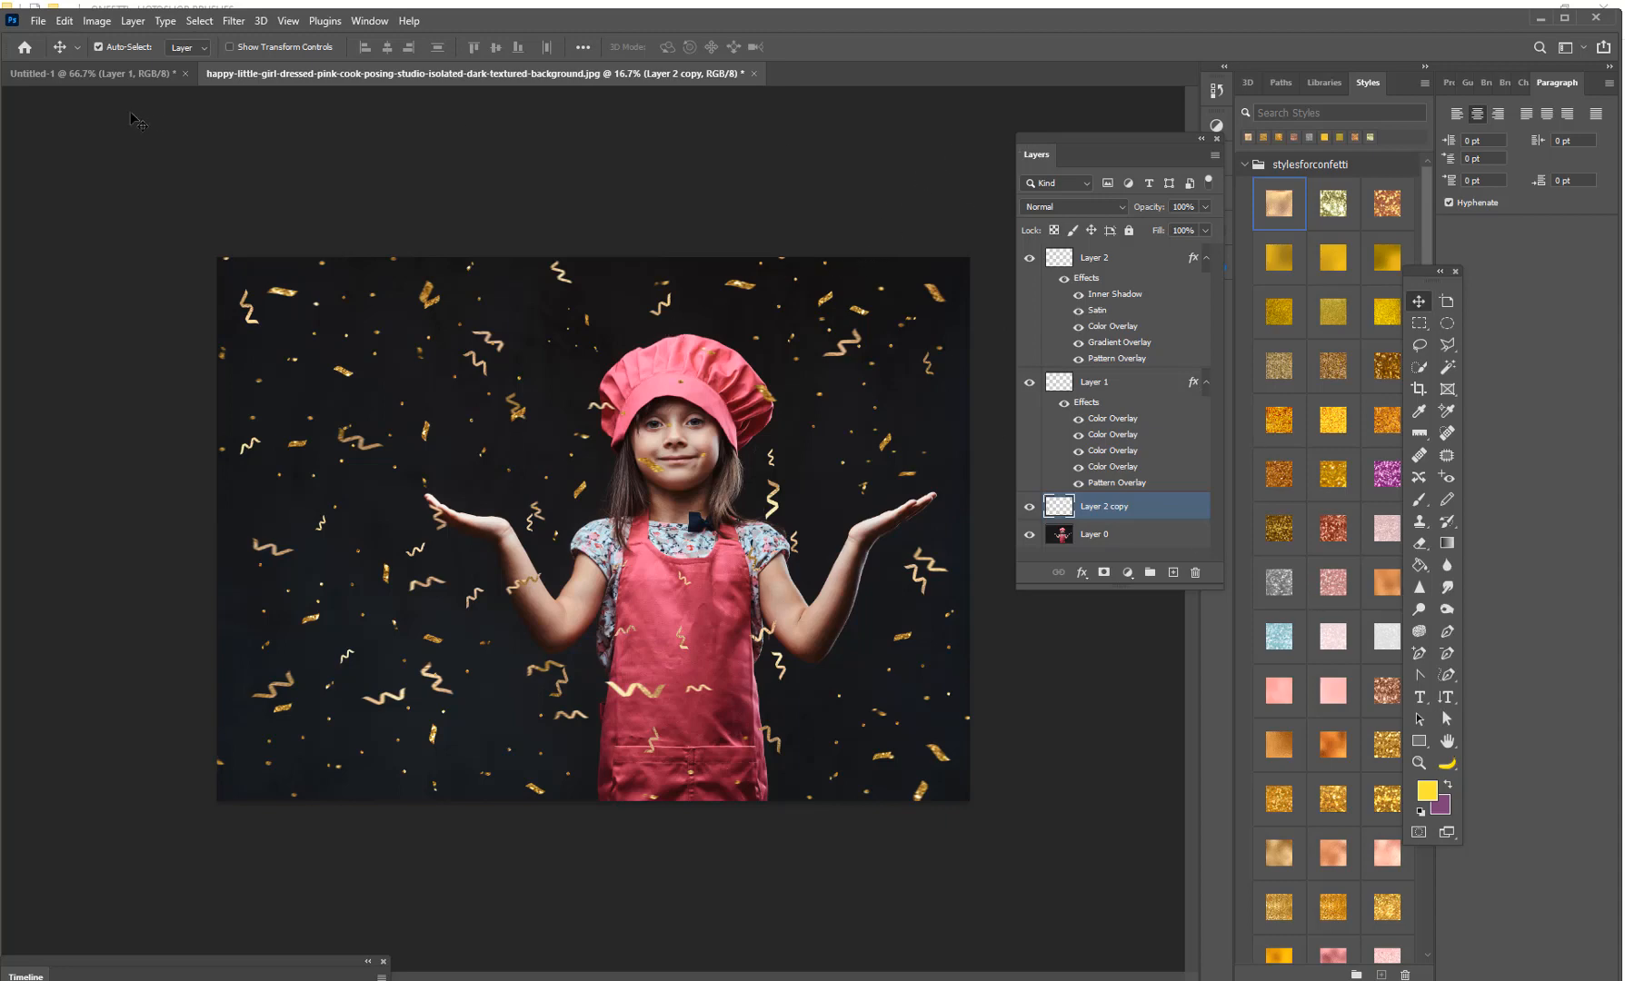
Close the girl photo without saving and open interested-woman-posing-sunglasses.jpg from the plugin-downloads folder
{"action": "left_click", "coordinate": [752, 74]}
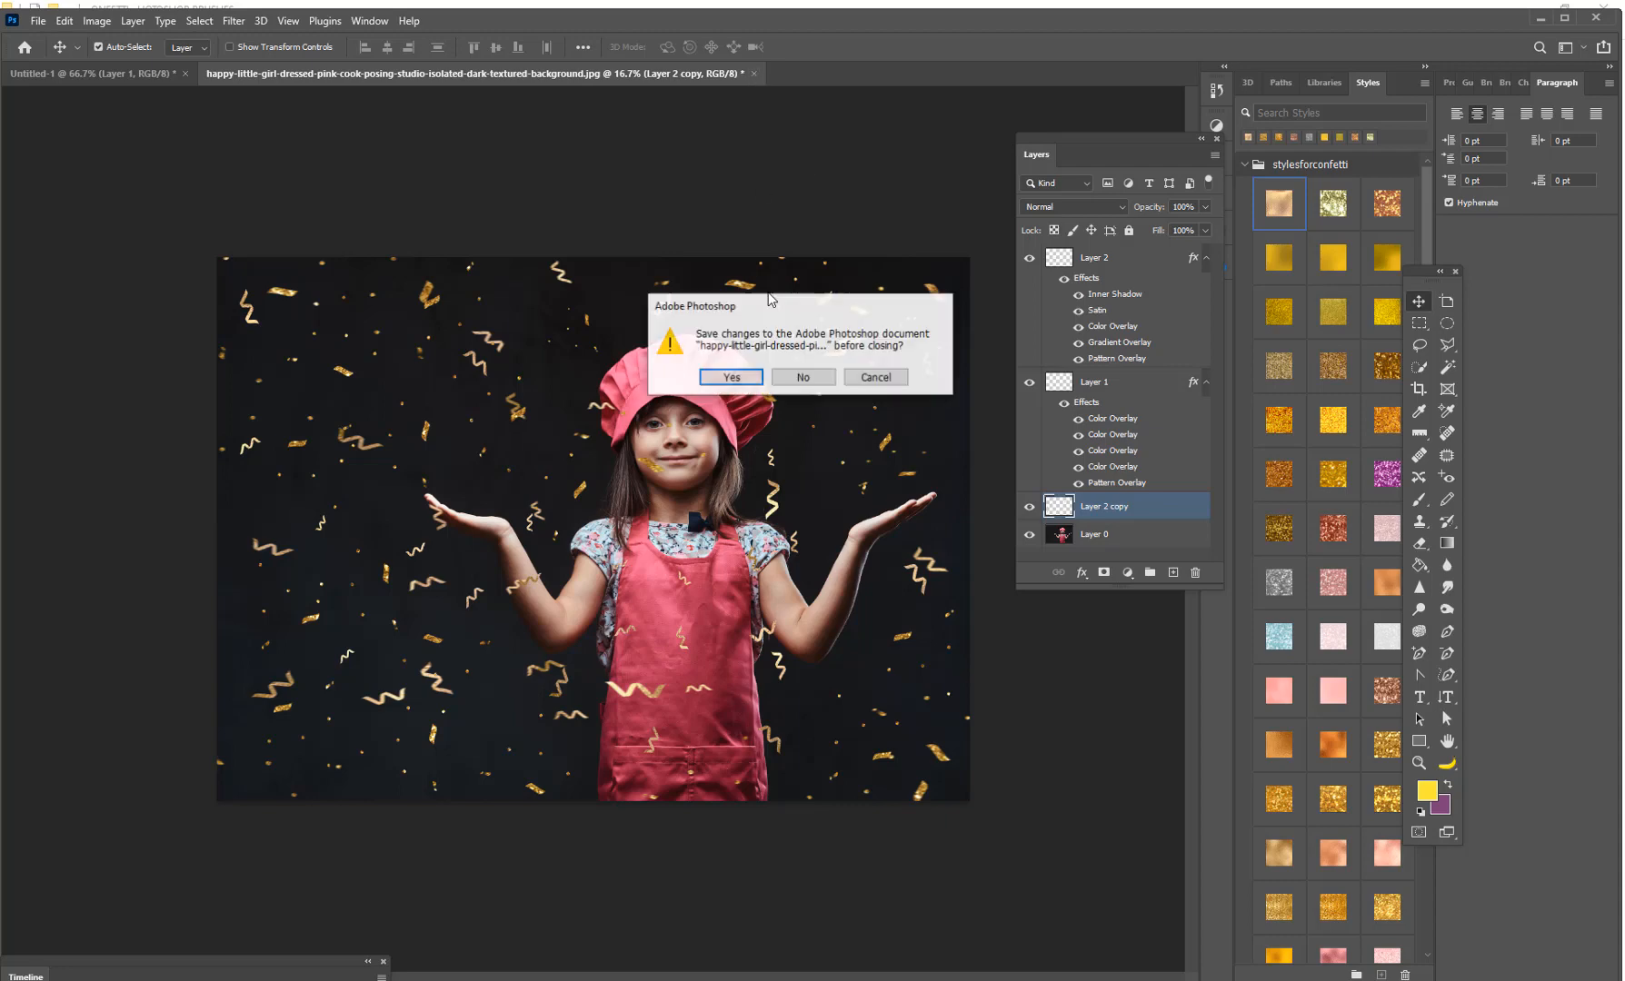
{"action": "left_click", "coordinate": [804, 376]}
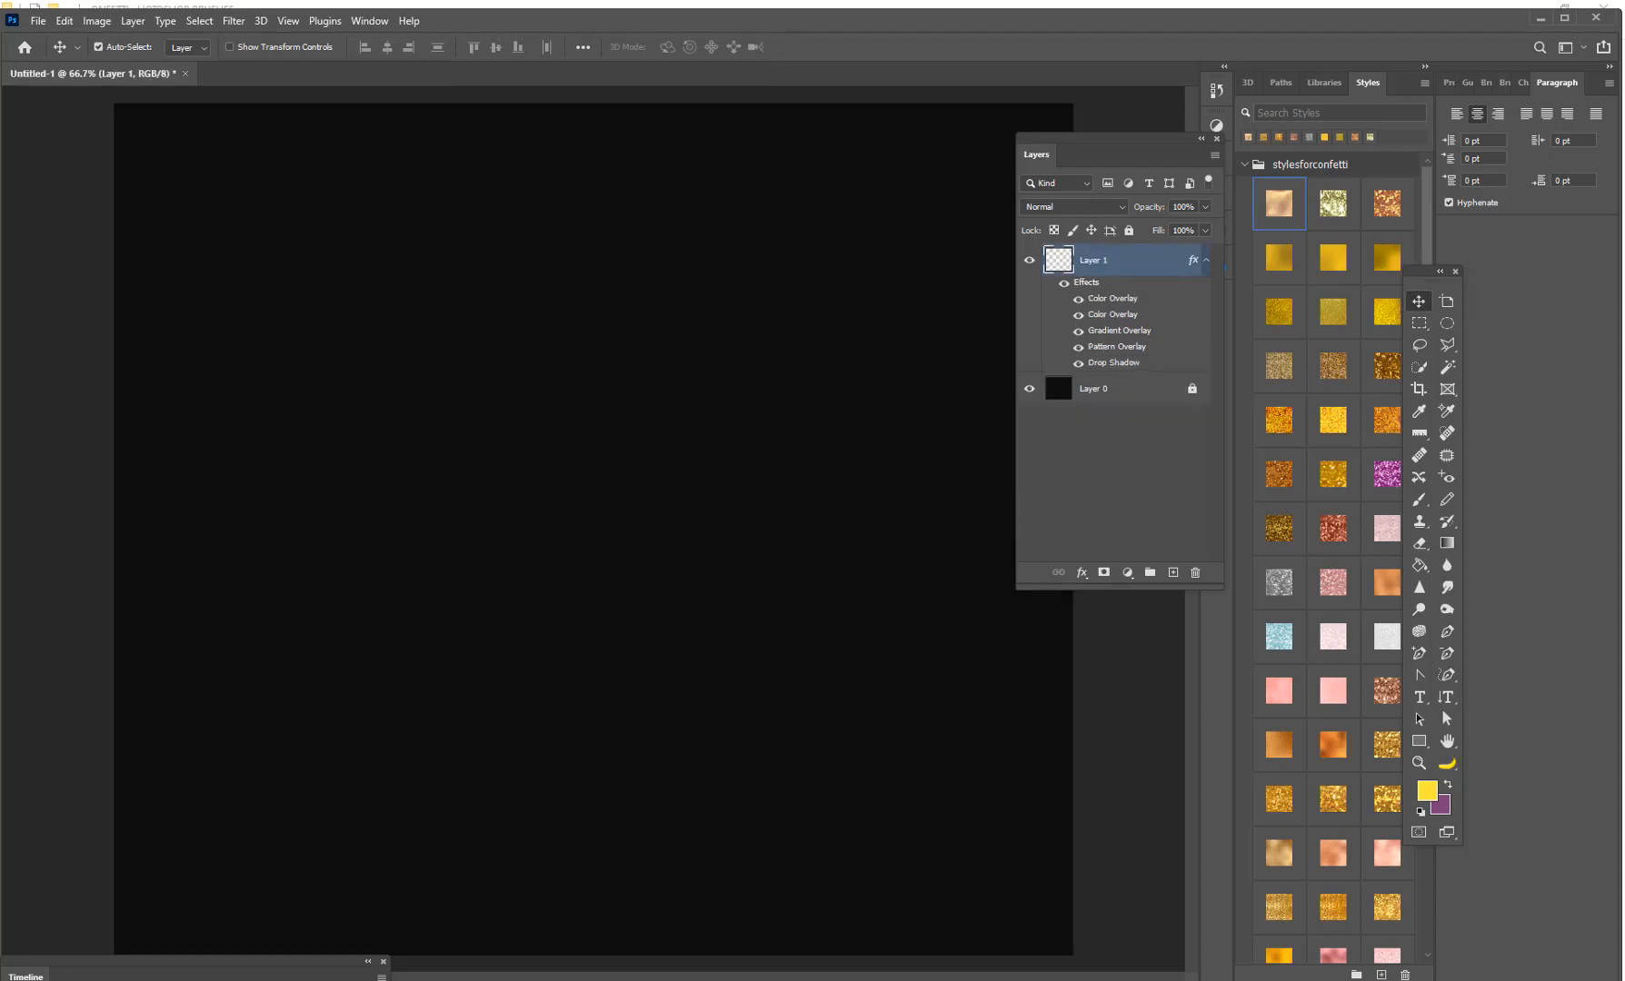
{"action": "left_click", "coordinate": [38, 20]}
{"action": "left_click", "coordinate": [55, 67]}
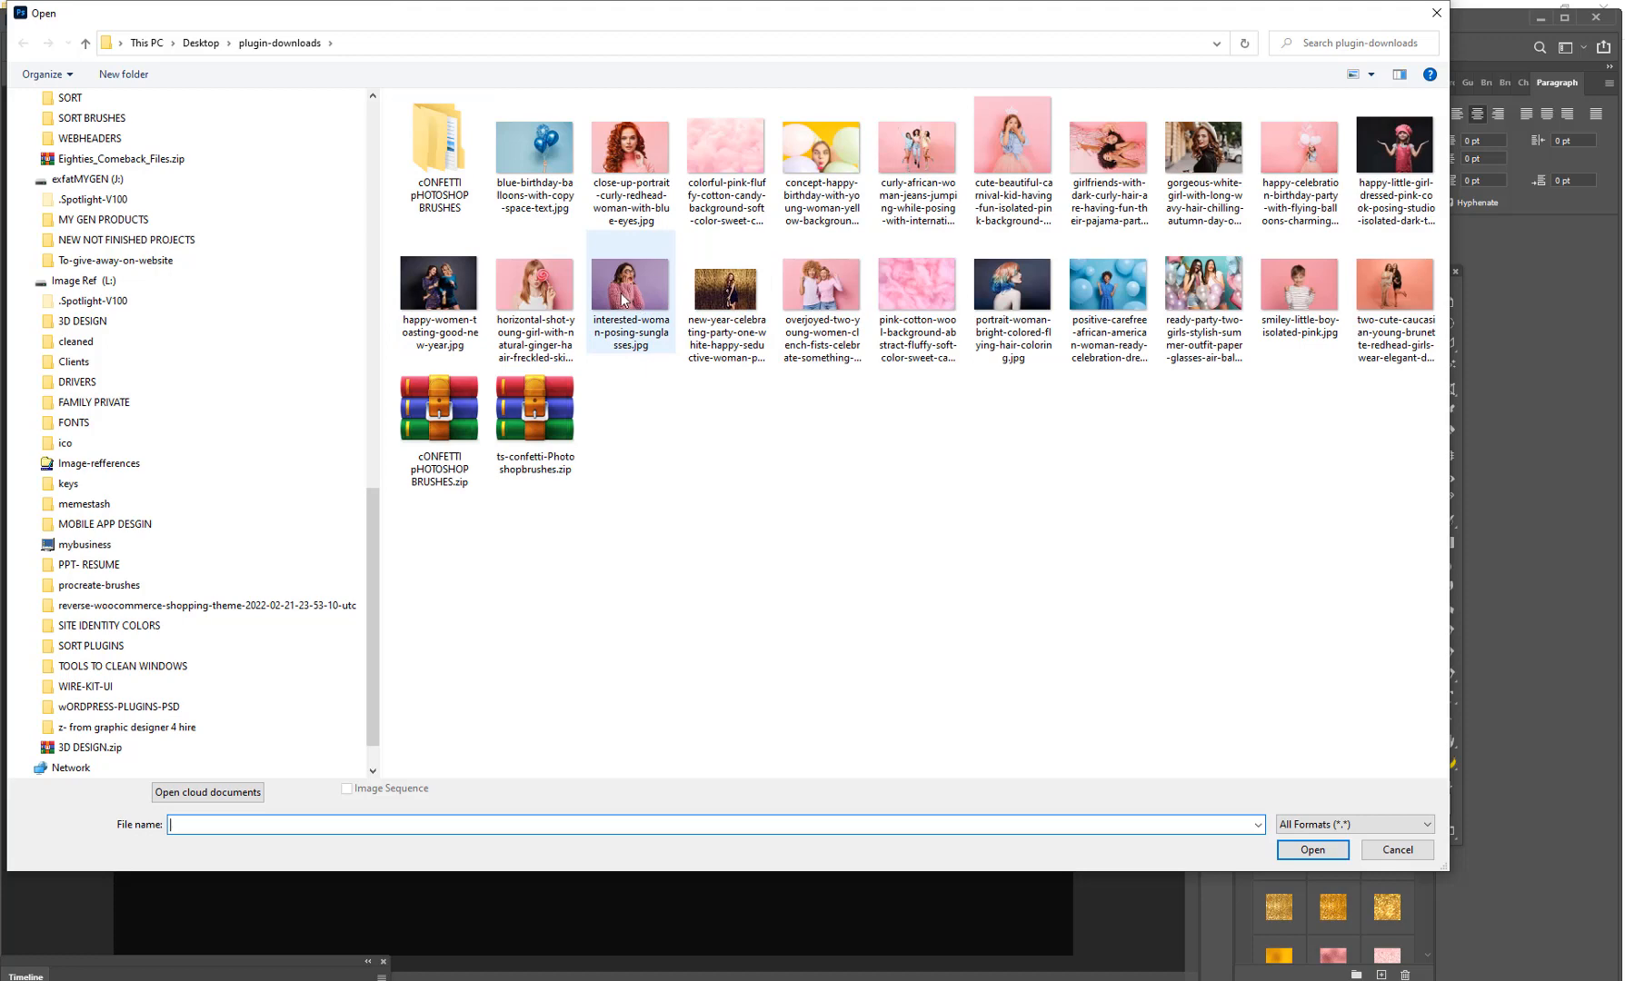
{"action": "mouse_move", "coordinate": [610, 300]}
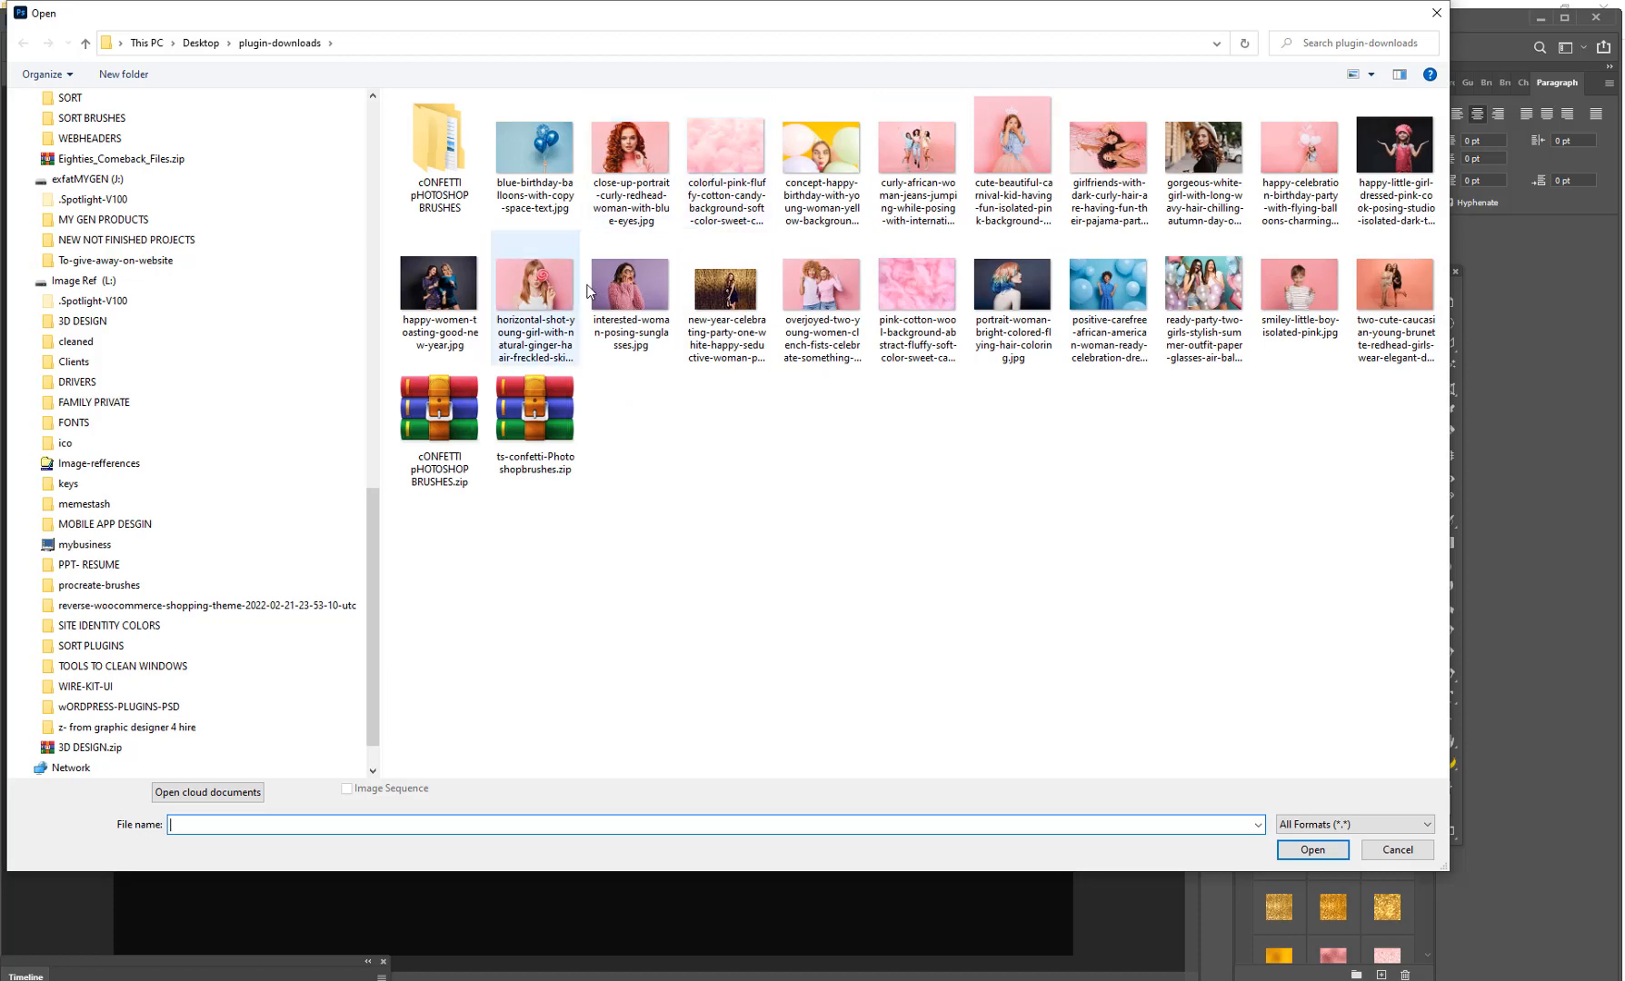
{"action": "left_click", "coordinate": [628, 289]}
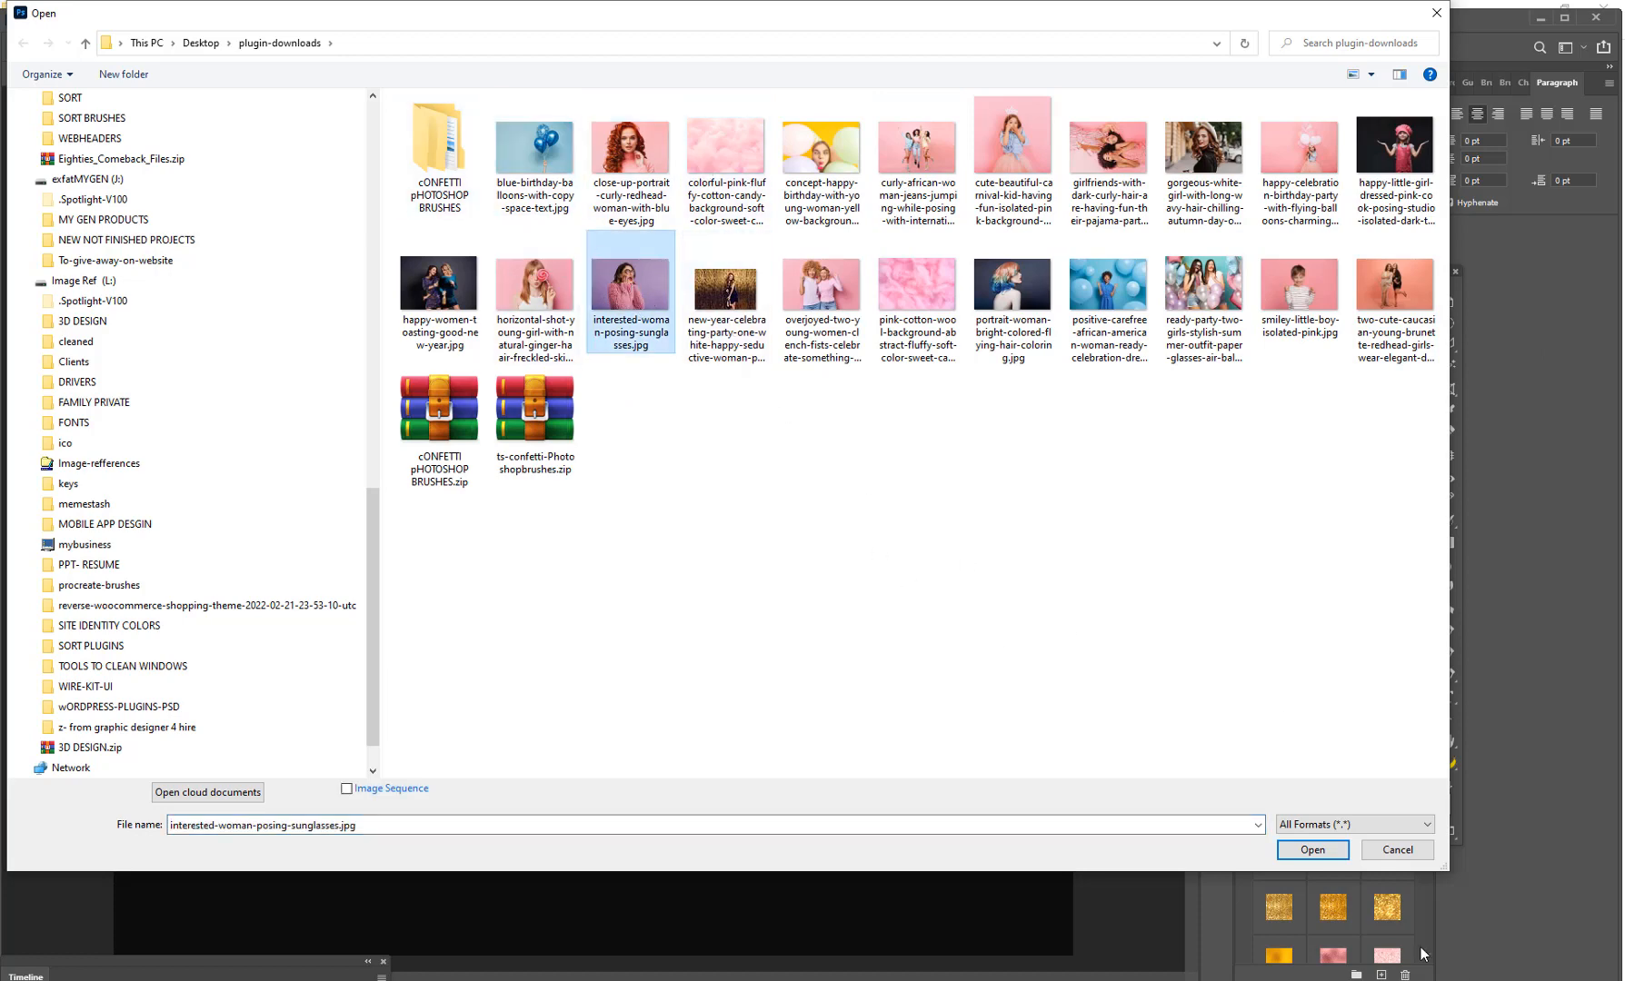
{"action": "left_click", "coordinate": [1314, 851]}
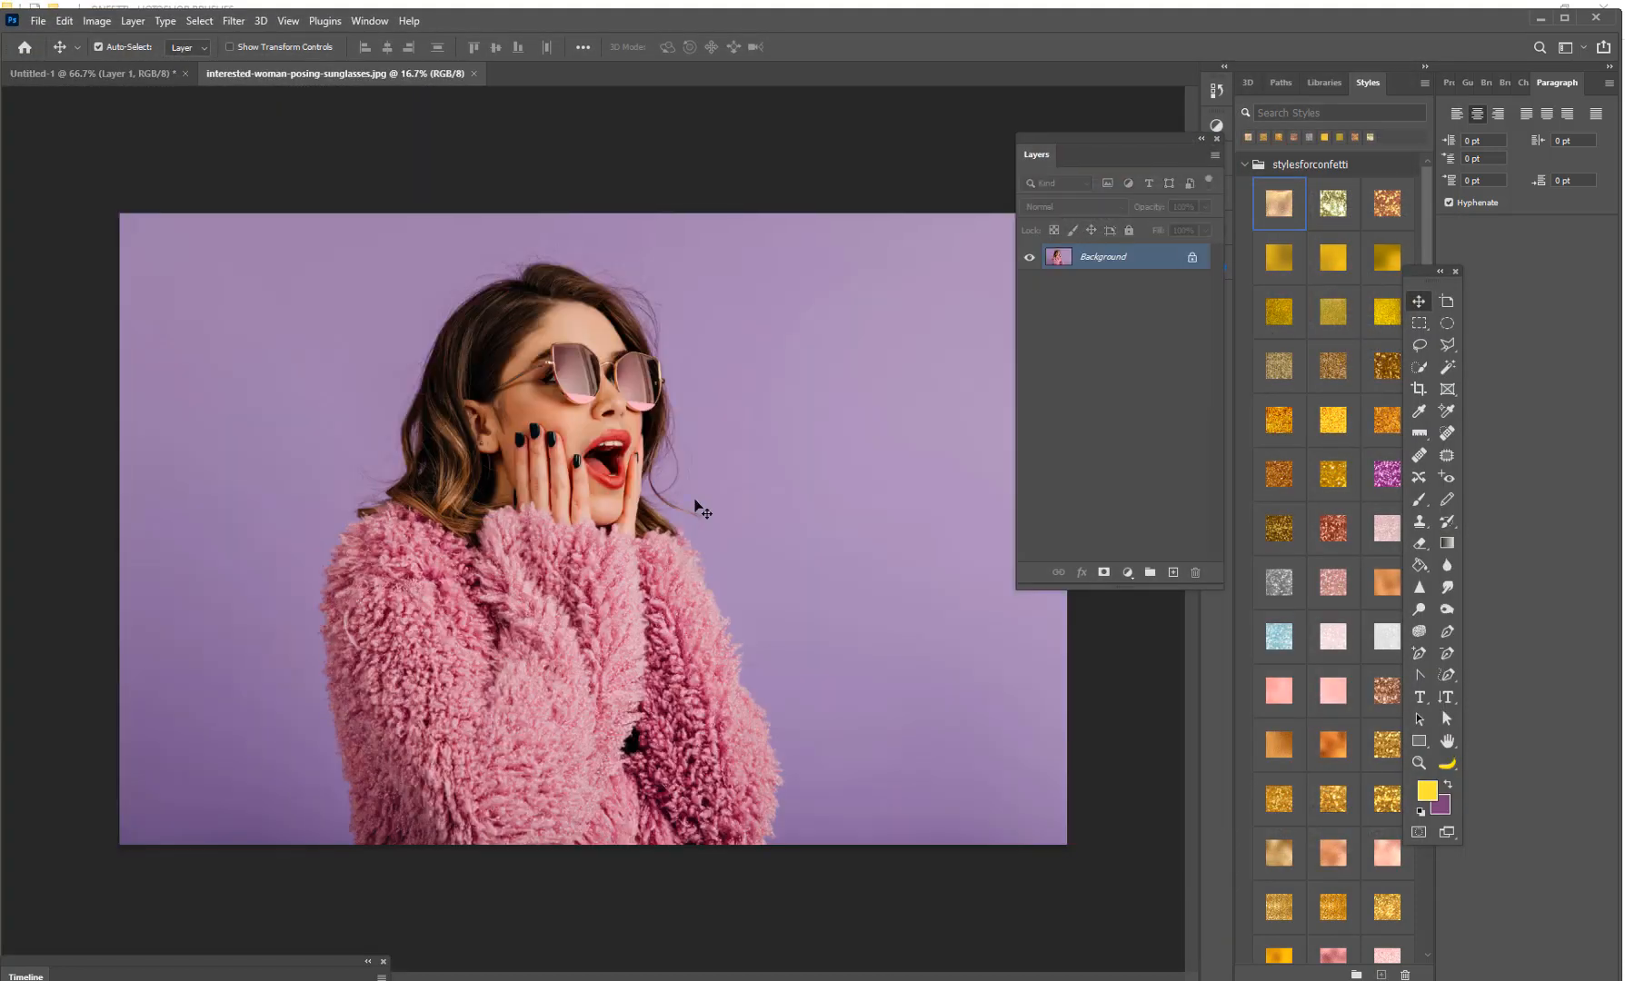
Unlock the photo's background layer, and add a new layer above it with the purple glitter style
{"action": "left_click", "coordinate": [1192, 258]}
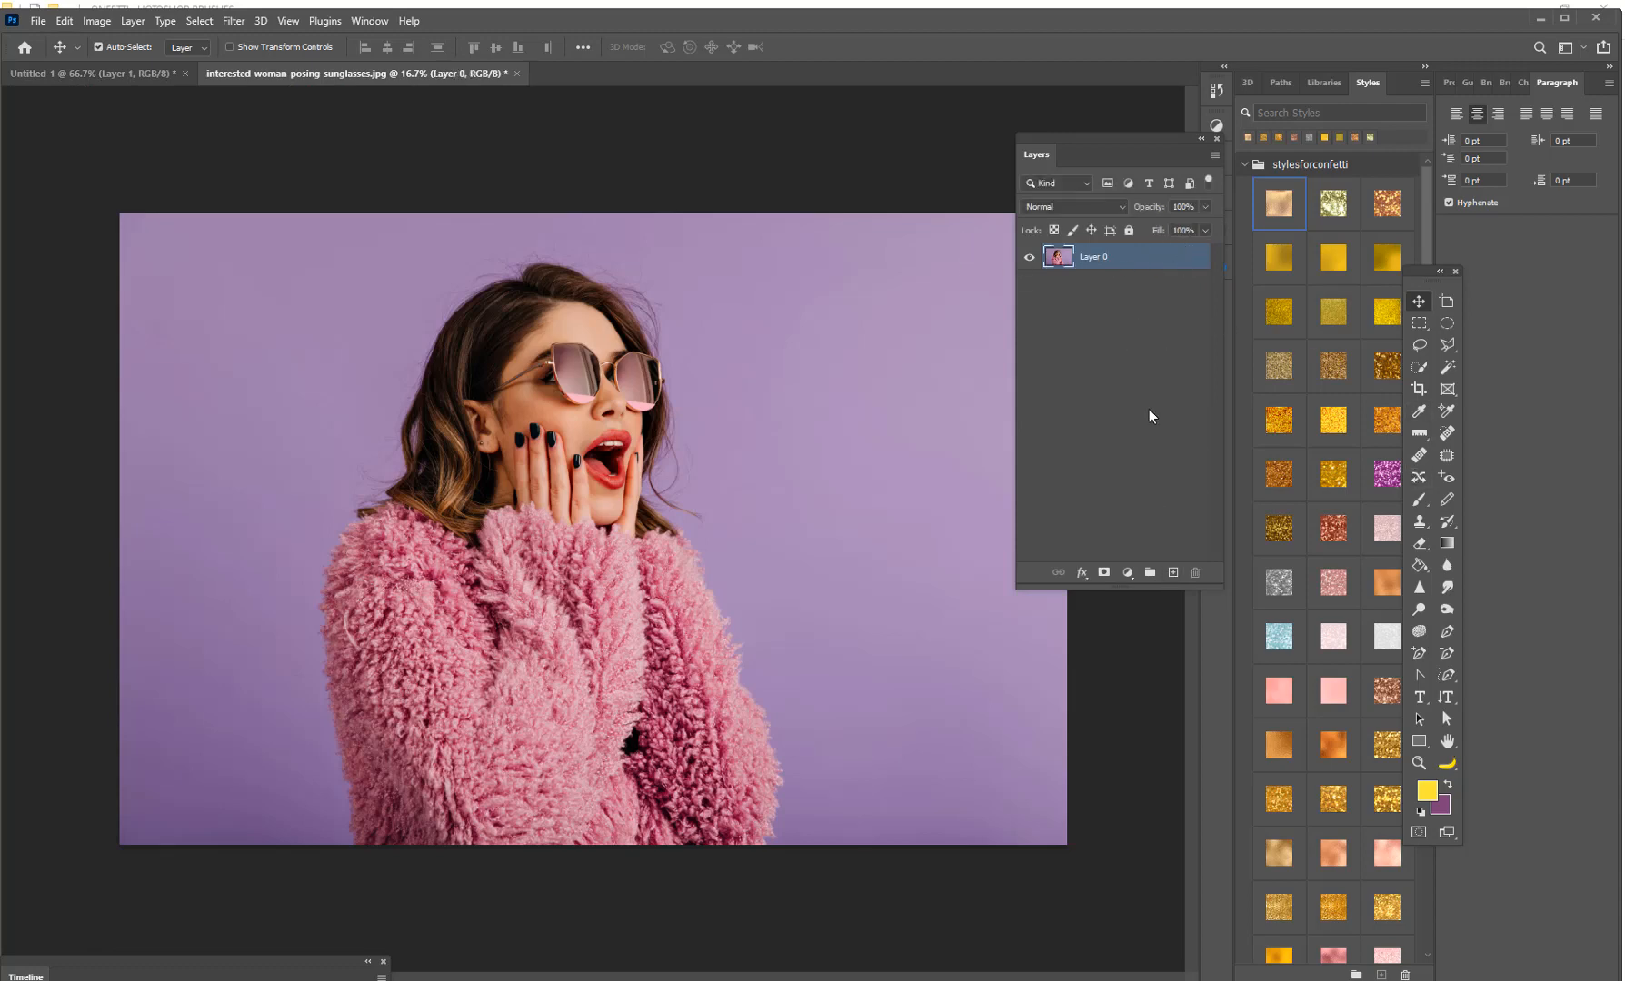
{"action": "left_click", "coordinate": [1173, 573]}
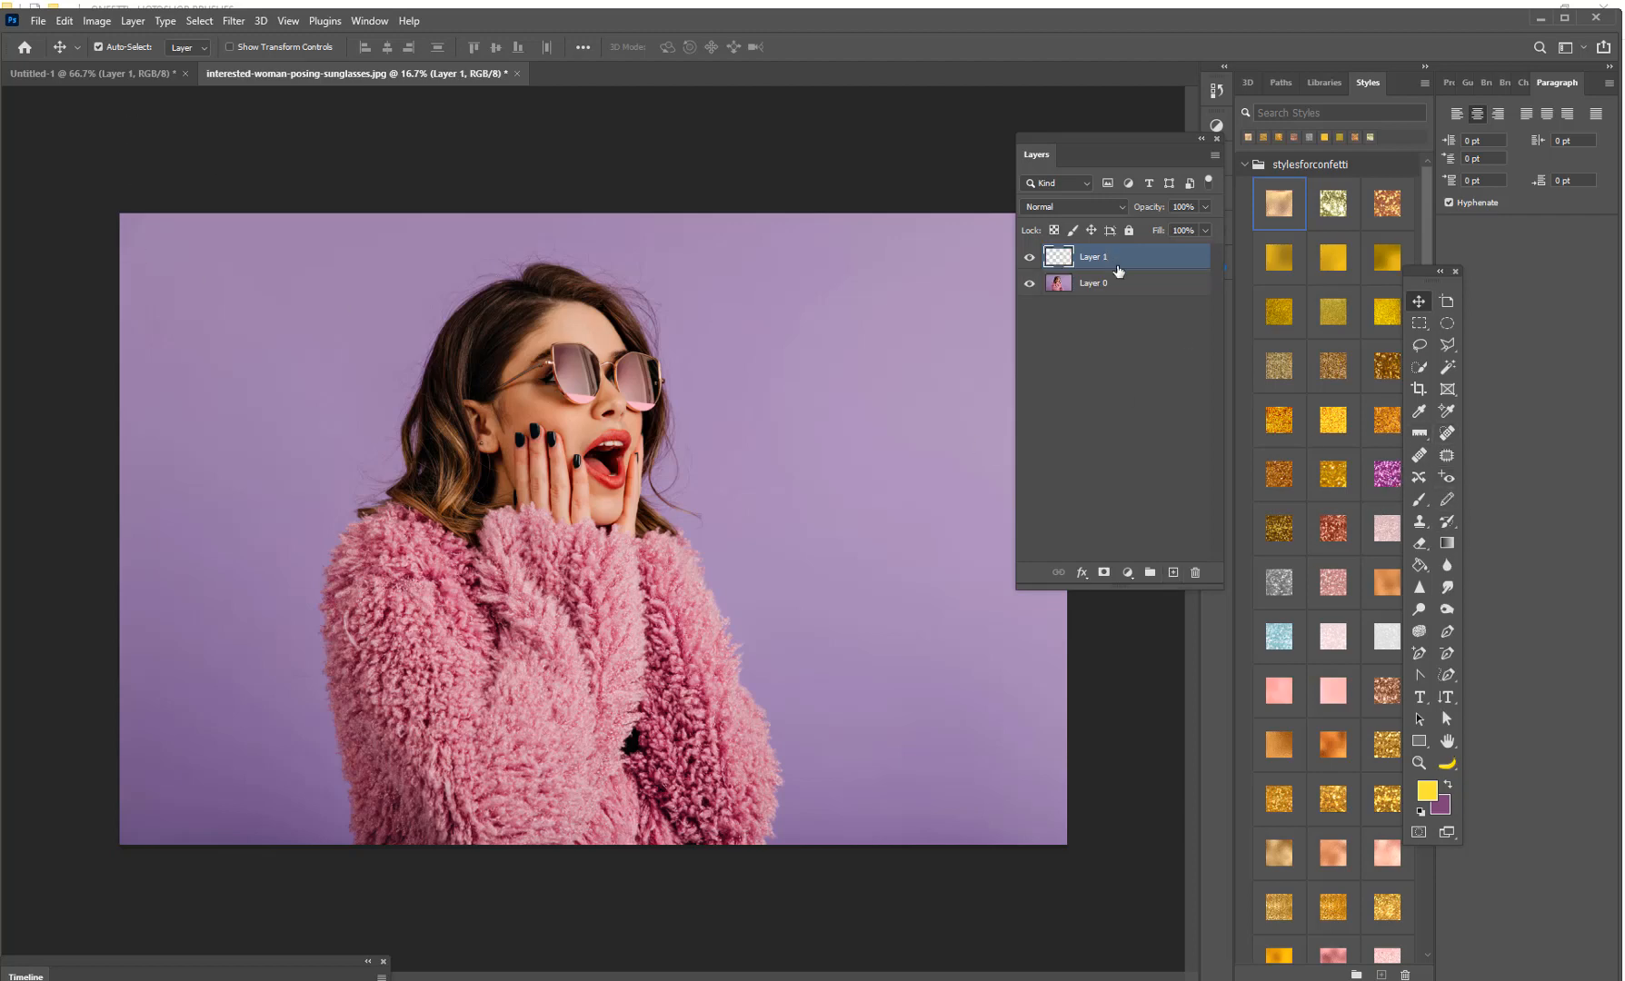
{"action": "left_click", "coordinate": [1381, 476]}
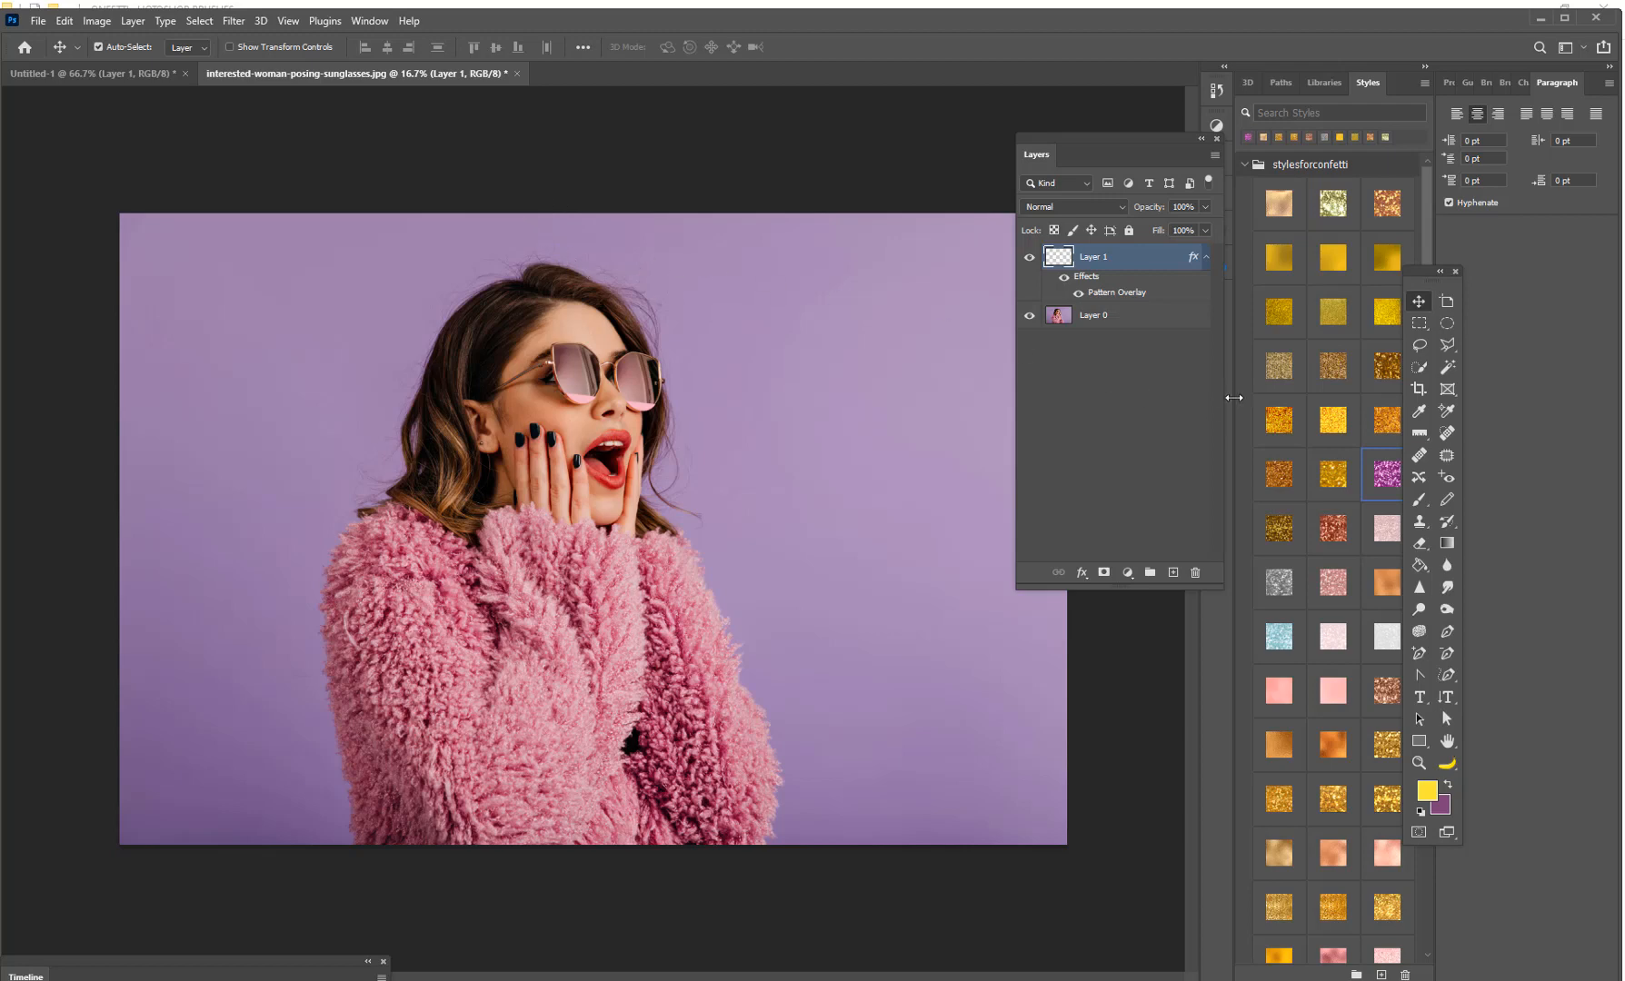
Activate the Brush tool with the curly streamer preset of 76 px at 81° from the confetti brushes
{"action": "left_click", "coordinate": [1418, 499]}
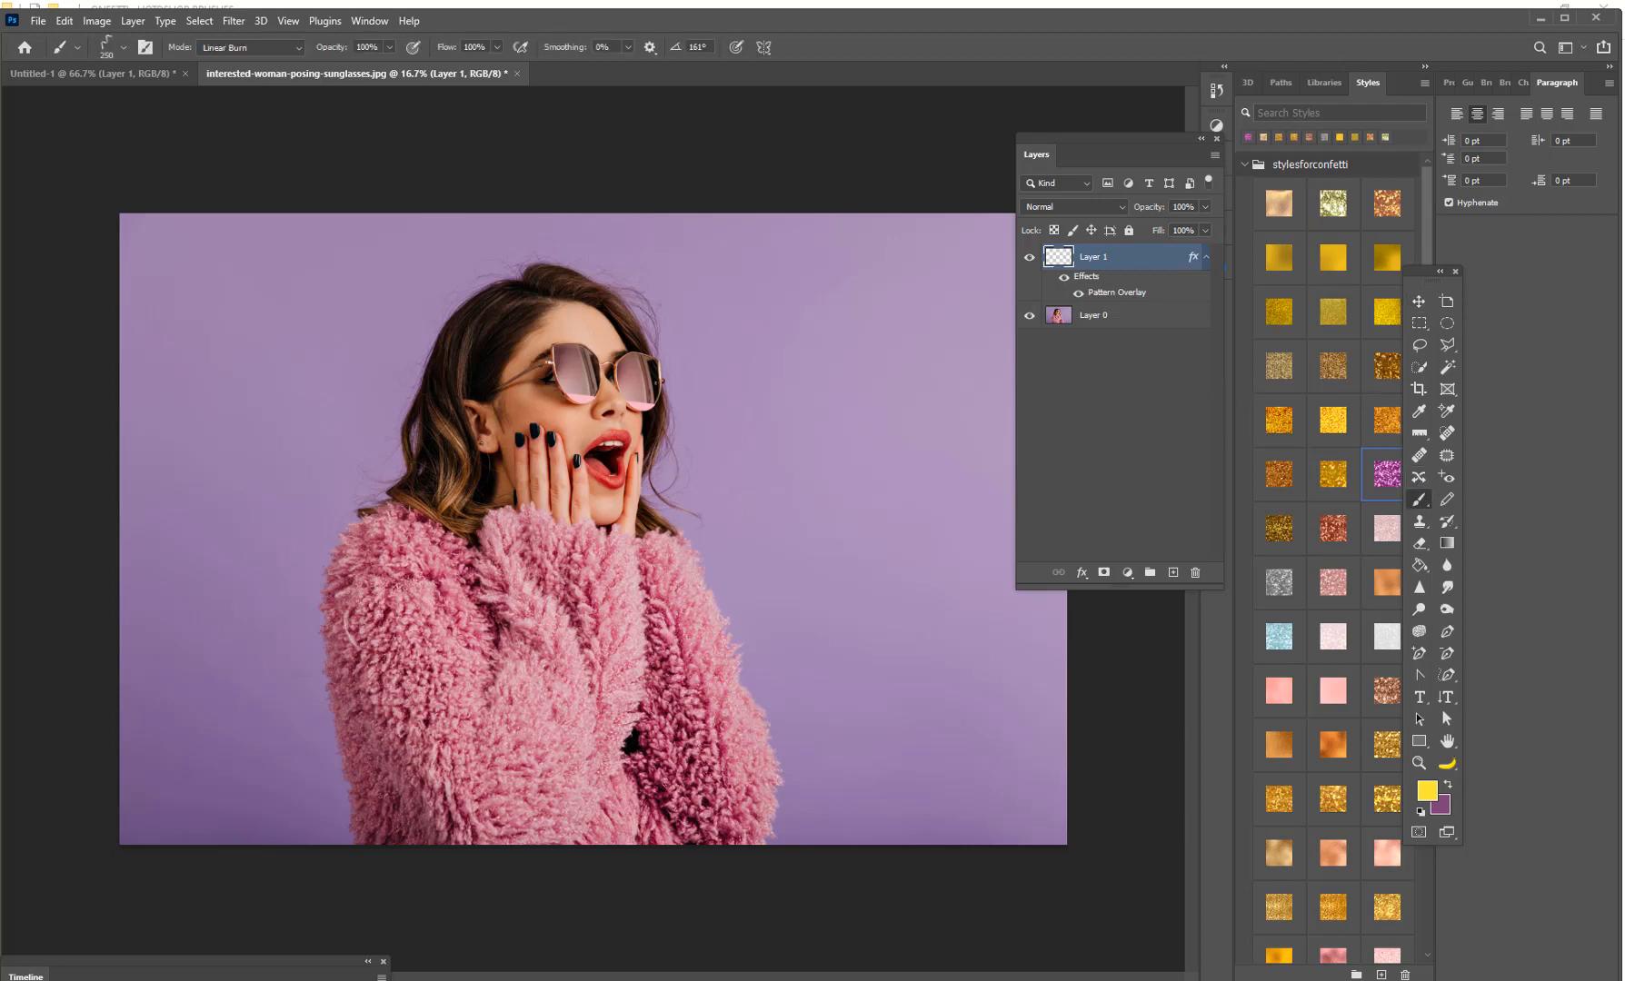
{"action": "left_click", "coordinate": [123, 47]}
{"action": "left_click", "coordinate": [425, 489]}
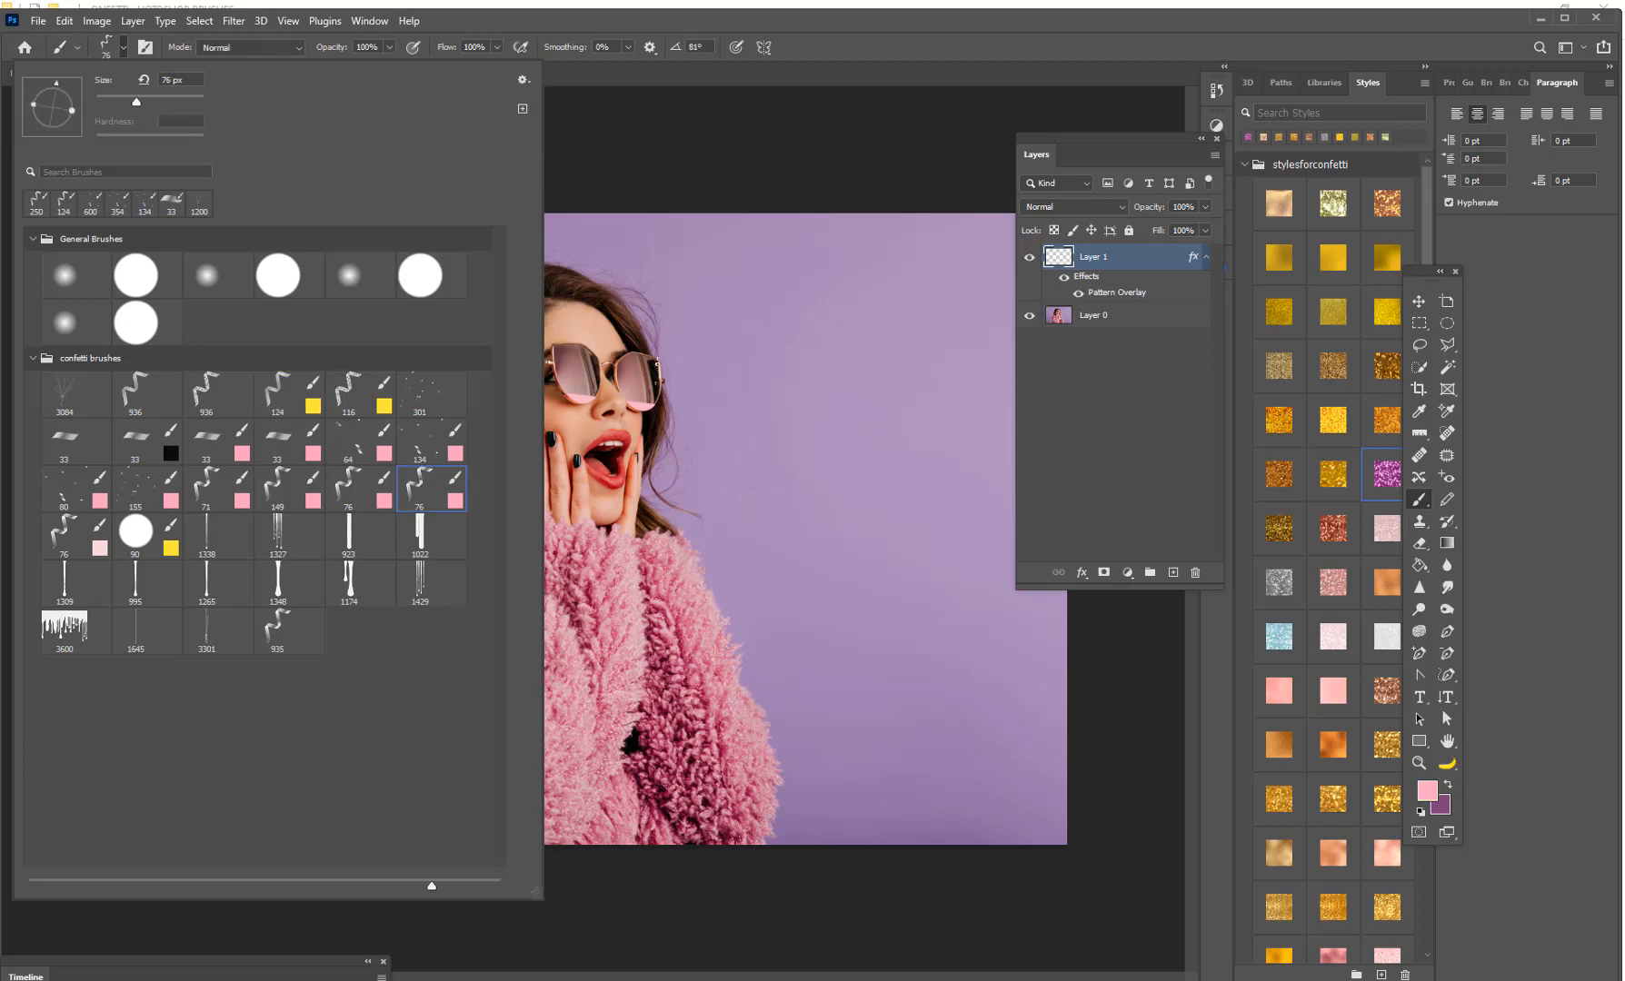
Try stamping three curly streamers at 700 px on the purple background beside the woman, and undo the stamps
{"action": "mouse_move", "coordinate": [895, 304]}
{"action": "left_mouse_down"}
{"action": "mouse_move", "coordinate": [918, 382]}
{"action": "mouse_move", "coordinate": [806, 451]}
{"action": "left_mouse_up"}
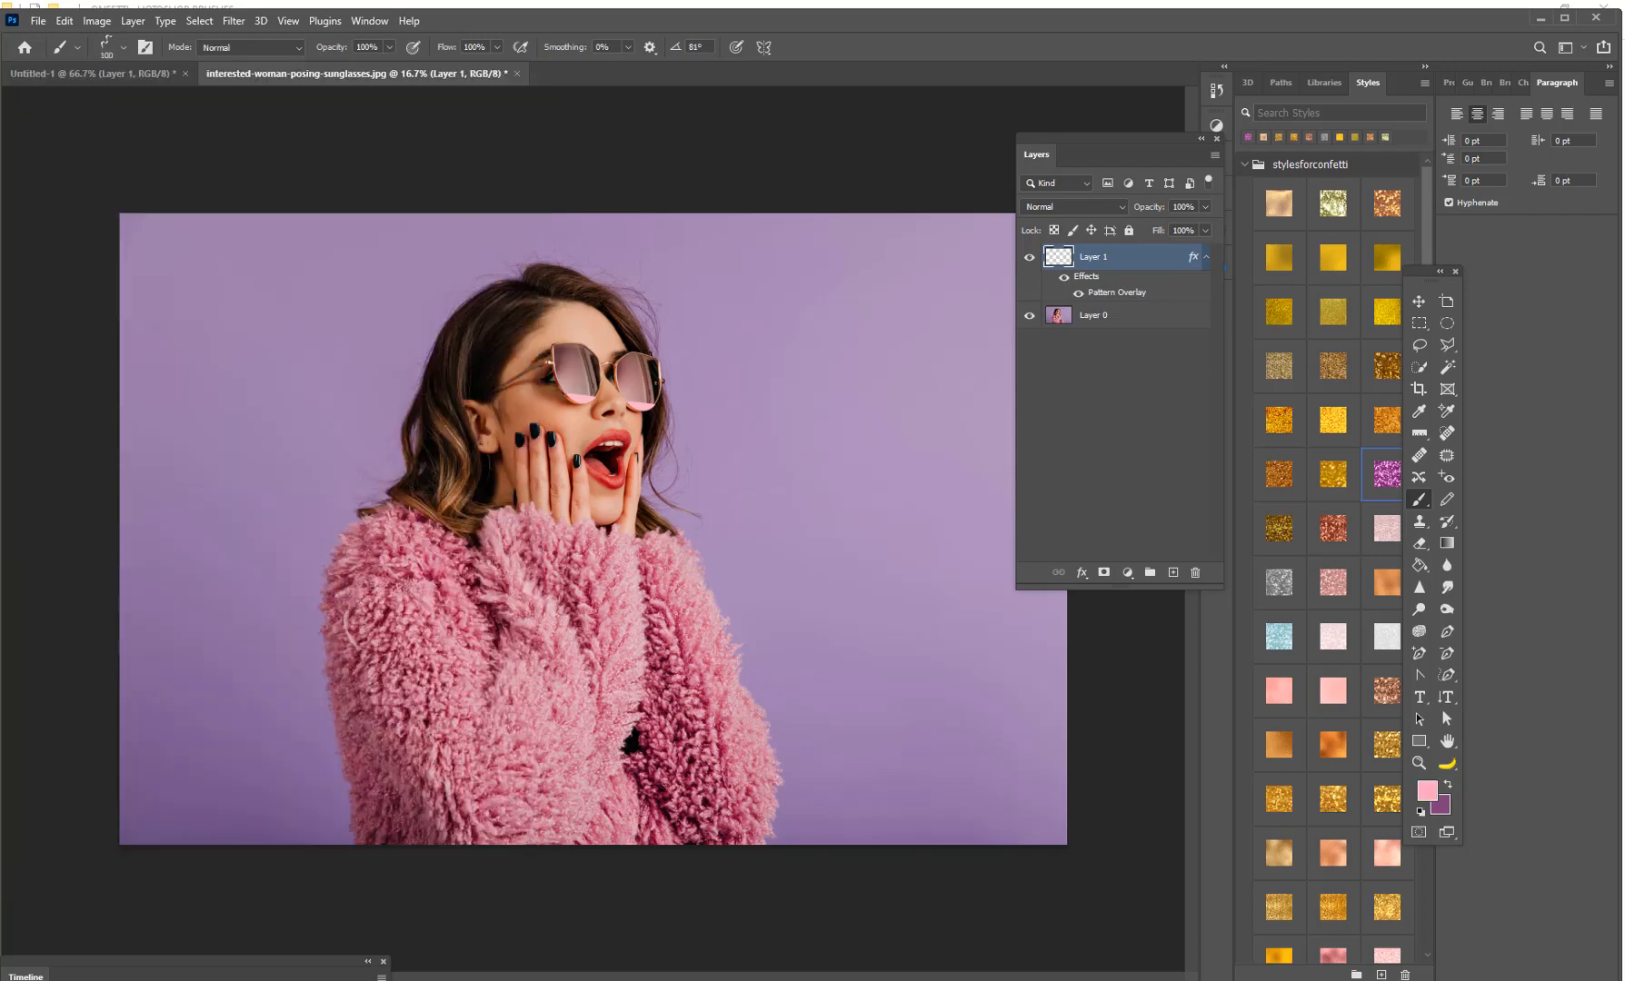
{"action": "key", "text": "bracketright"}
{"action": "key", "text": "bracketright"}
{"action": "key", "text": "bracketright"}
{"action": "key", "text": "bracketright"}
{"action": "left_click", "coordinate": [812, 424]}
{"action": "left_click", "coordinate": [828, 523]}
{"action": "left_click", "coordinate": [734, 567]}
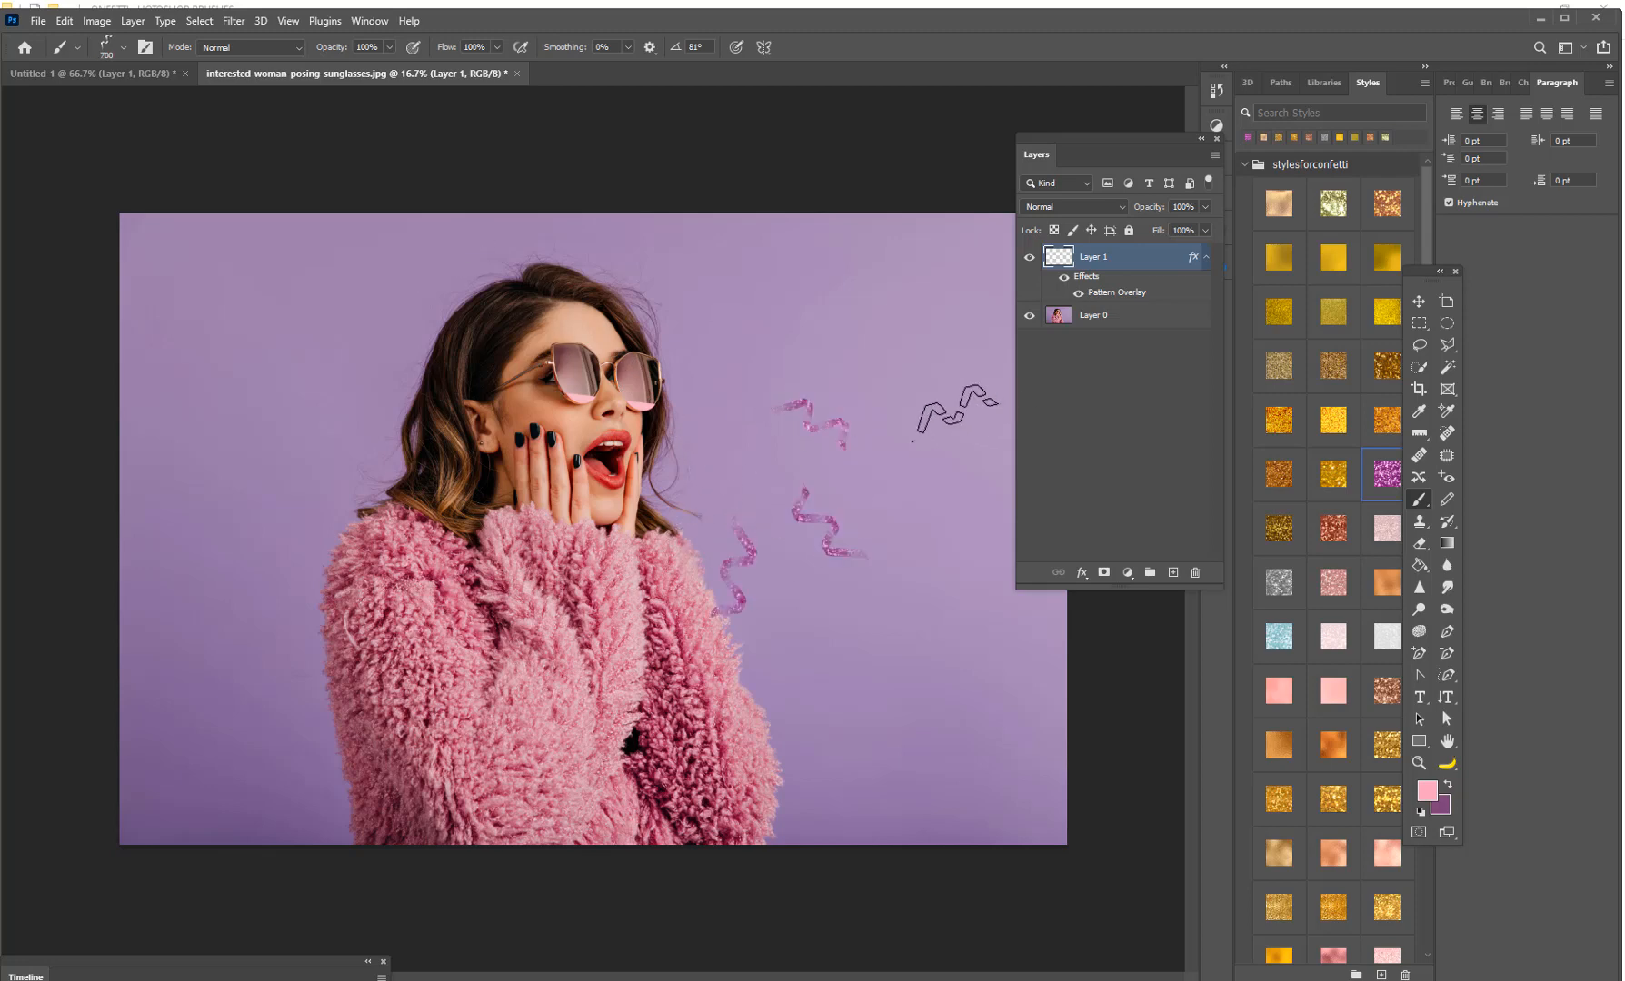
{"action": "key", "text": "ctrl+z"}
{"action": "key", "text": "ctrl+z"}
{"action": "key", "text": "ctrl+z"}
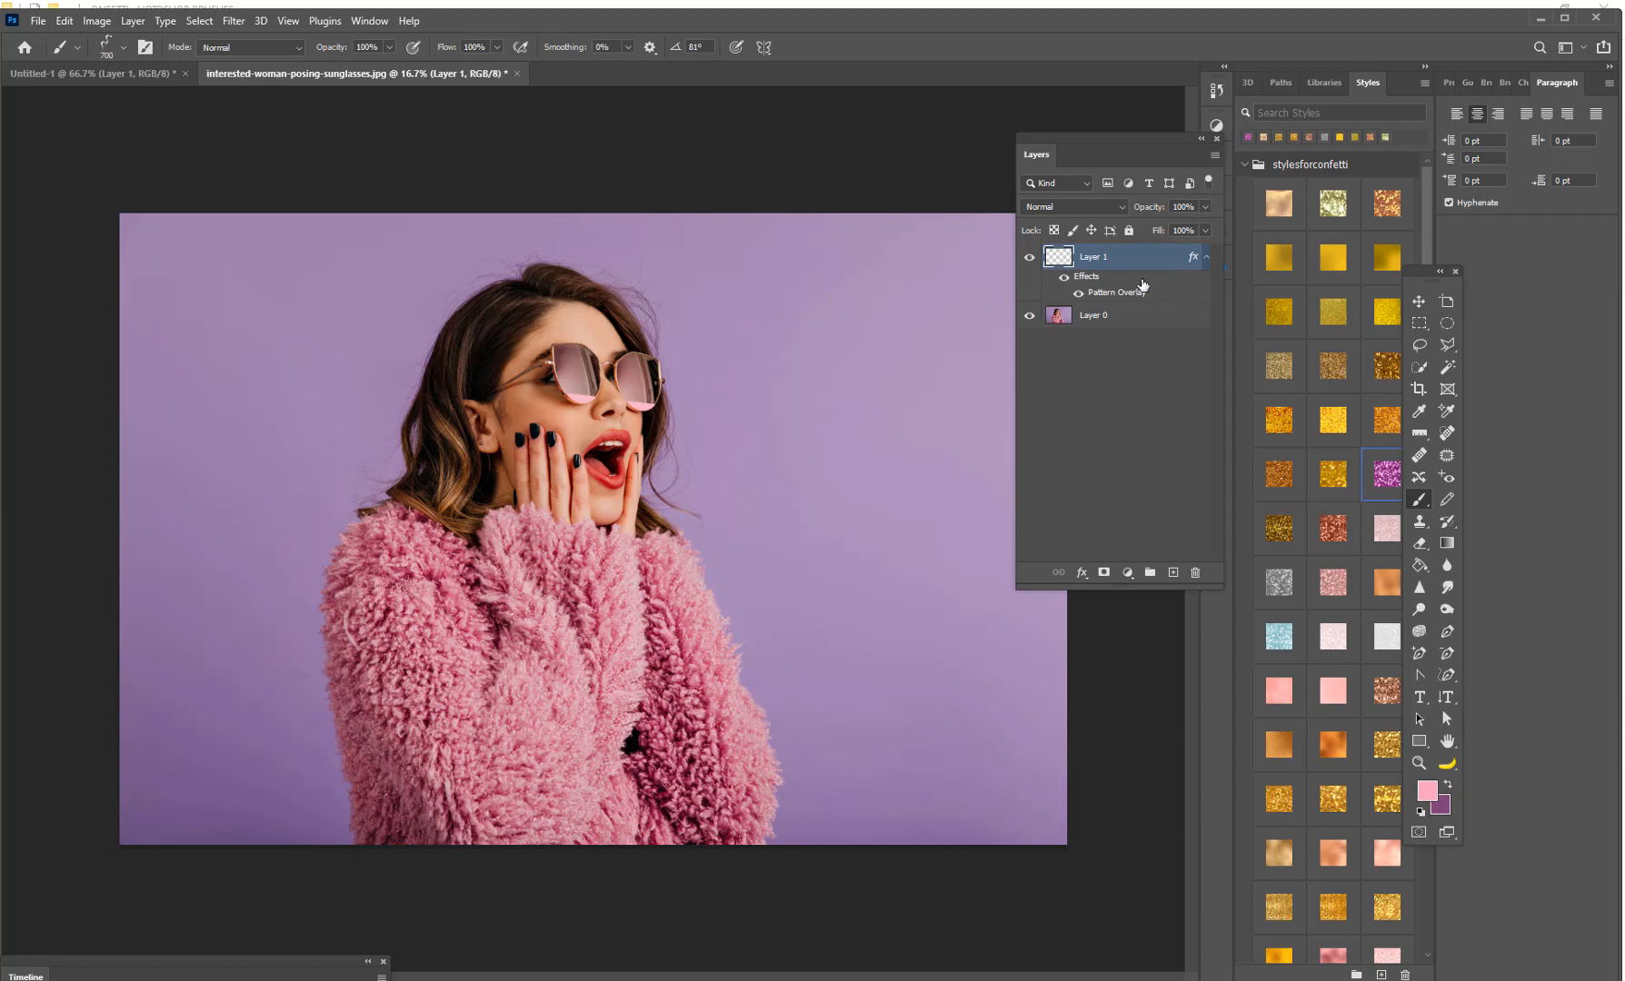
Set the scale of Layer 1's purple glitter Pattern Overlay to 50%
{"action": "left_click", "coordinate": [1081, 572]}
{"action": "left_click", "coordinate": [1107, 718]}
{"action": "double_click", "coordinate": [1359, 490]}
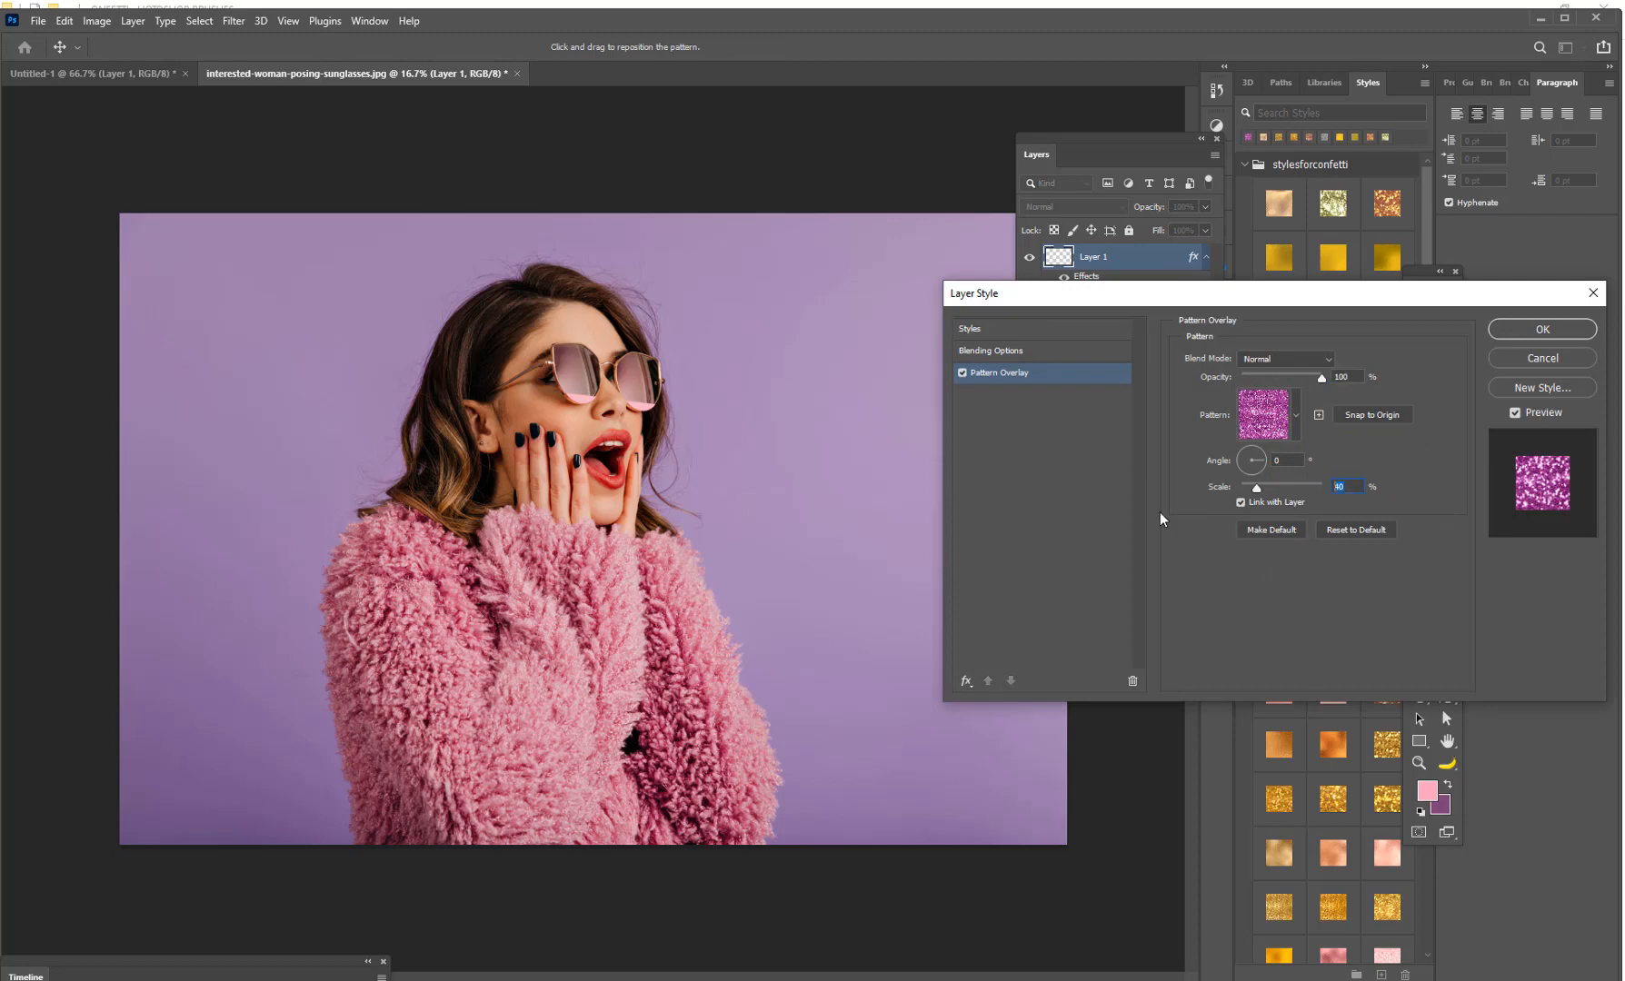
{"action": "type", "text": "50"}
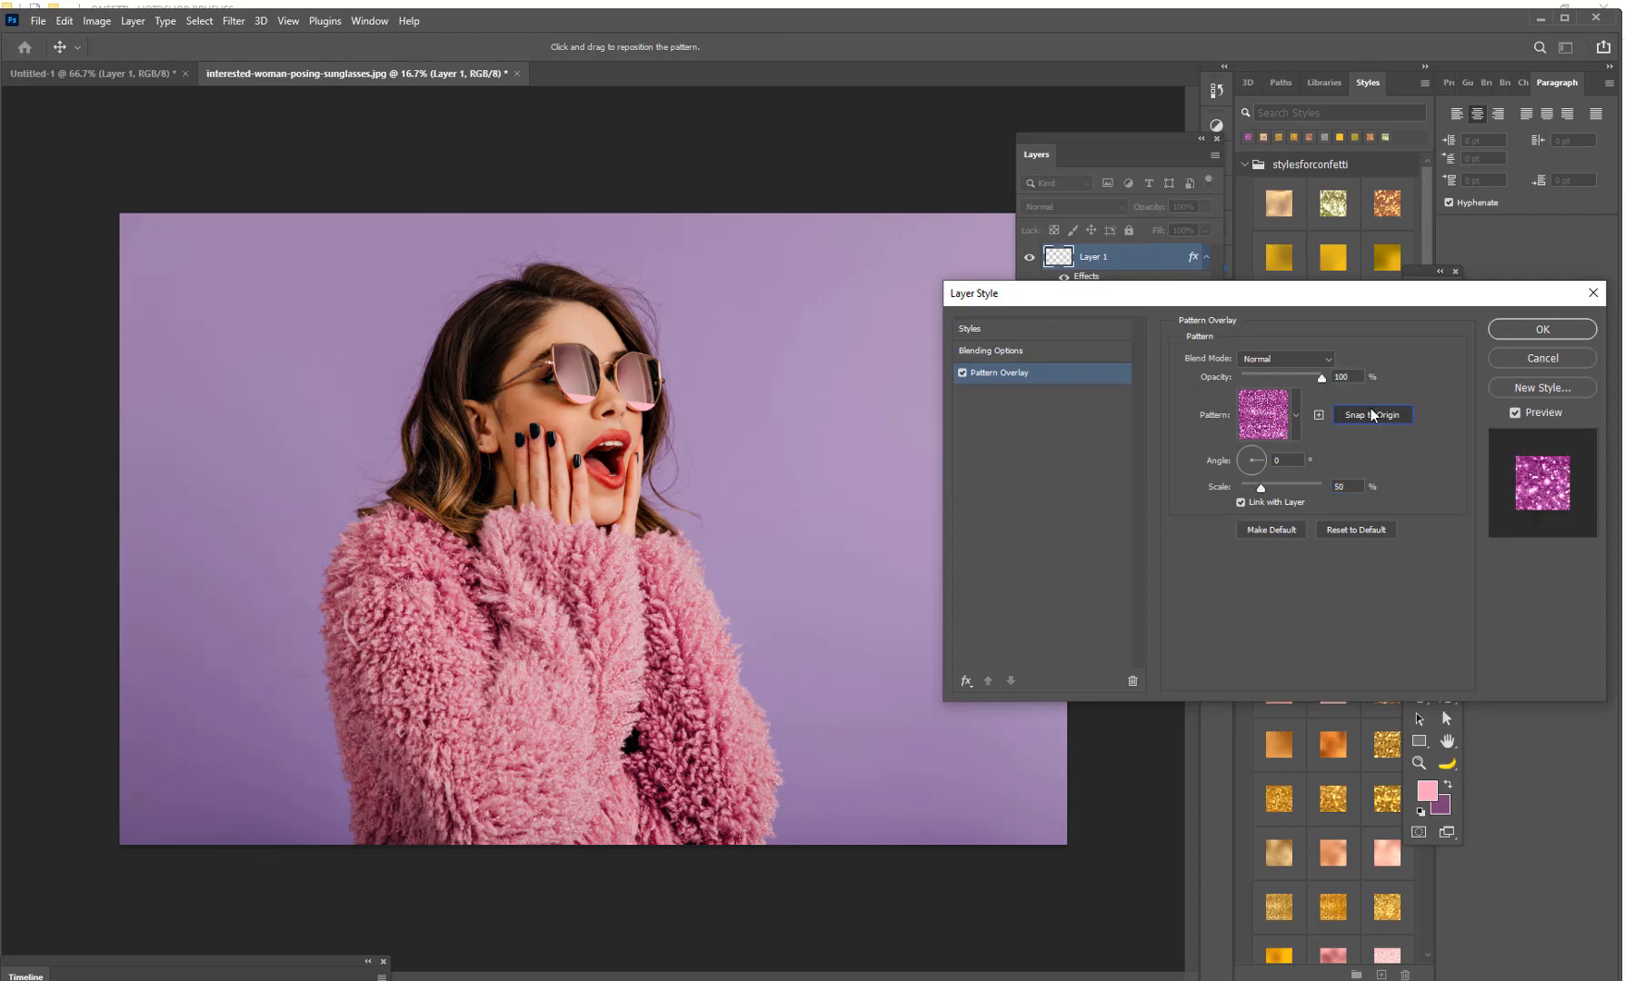
{"action": "left_click", "coordinate": [1541, 329]}
Switch to the neighbouring 76 px curly streamer brush with 0° angle and enlarge it to 600 px
{"action": "left_click", "coordinate": [125, 47]}
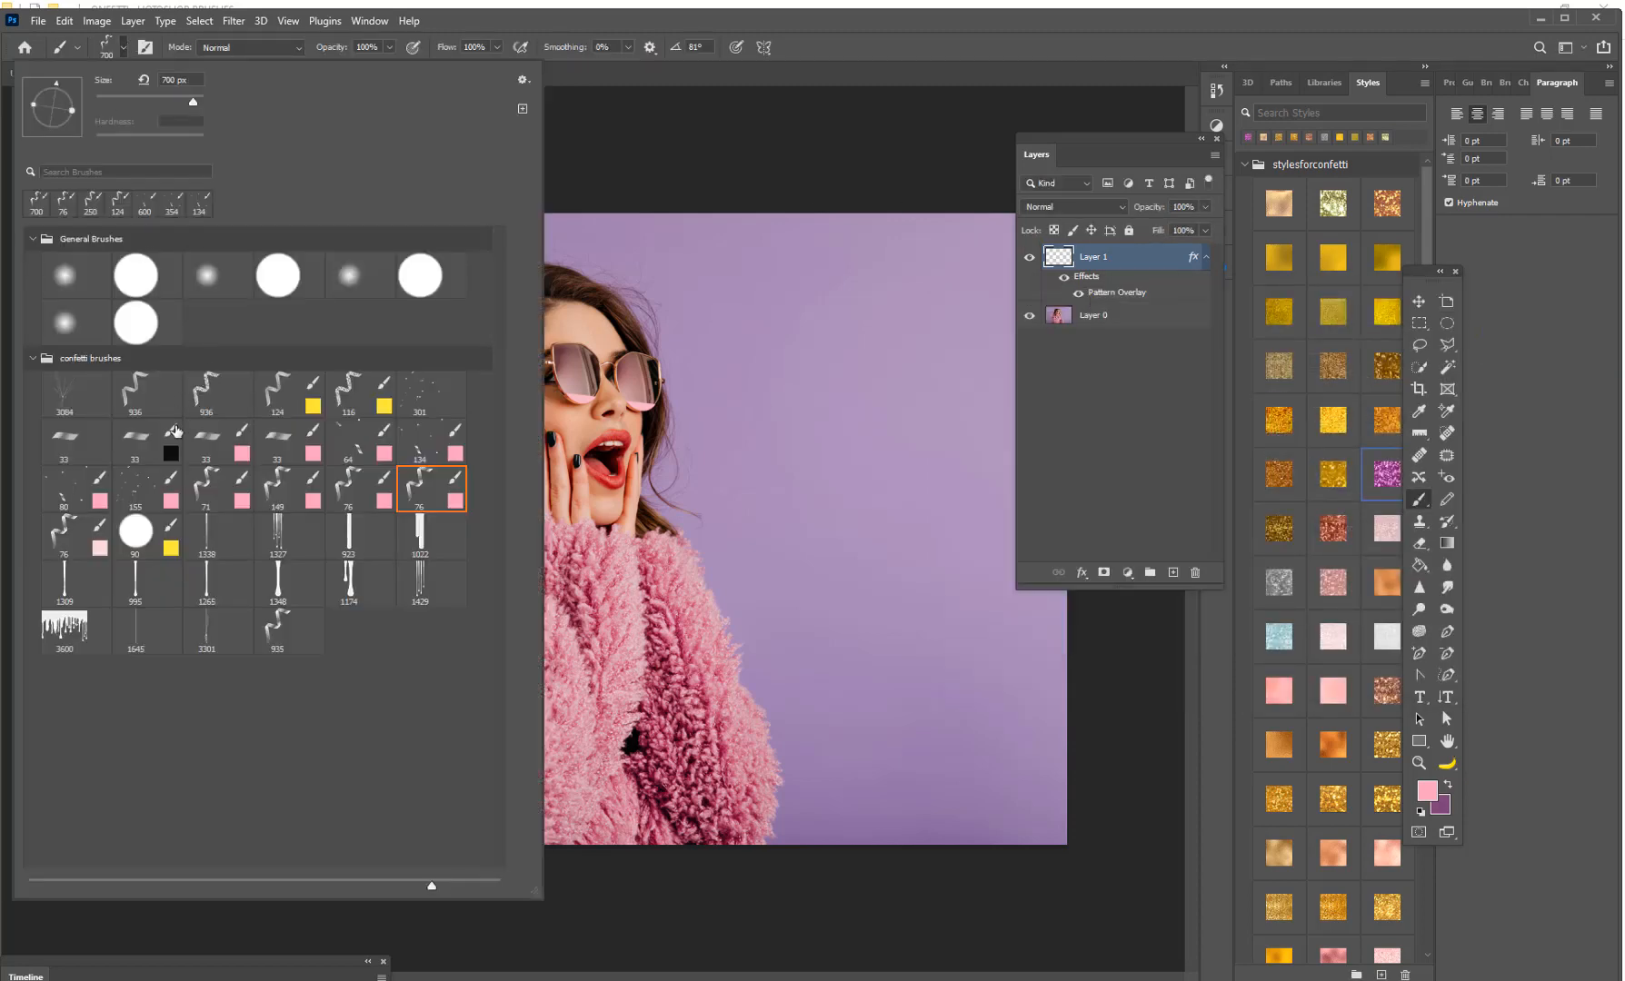
{"action": "double_click", "coordinate": [342, 486]}
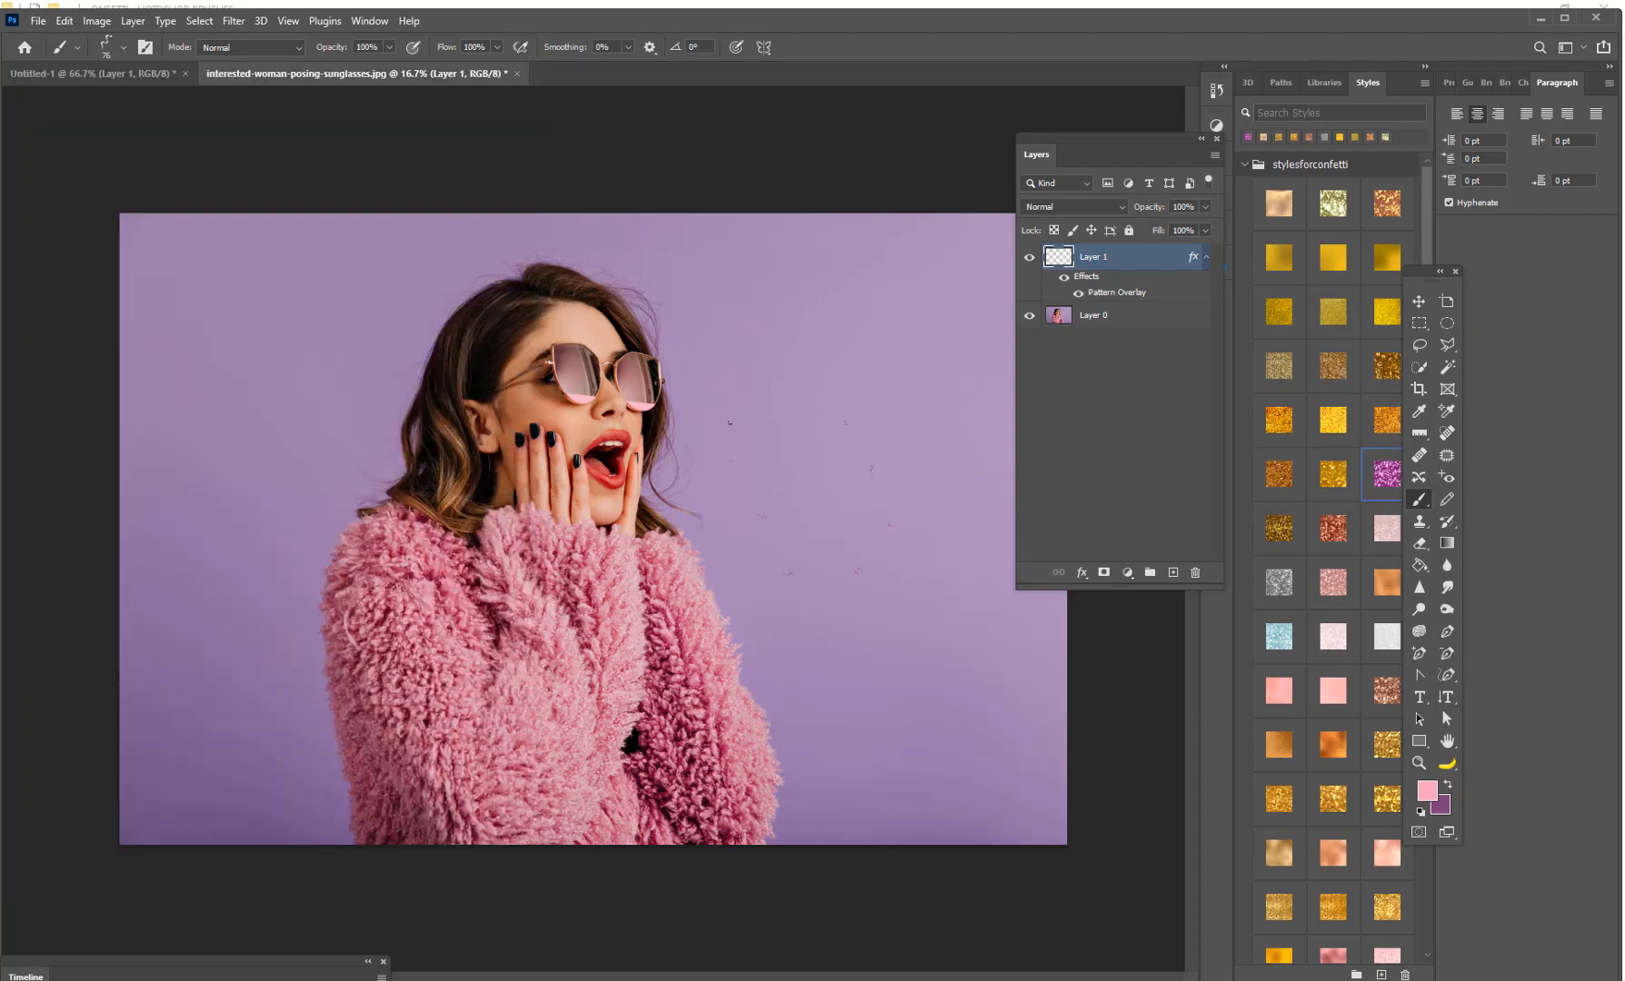
{"action": "key", "text": "bracketright"}
{"action": "key", "text": "bracketright"}
Open the brush settings as a floating panel and set the streamer brush's texture to Linear Height mode with 100% depth
{"action": "left_click", "coordinate": [110, 48]}
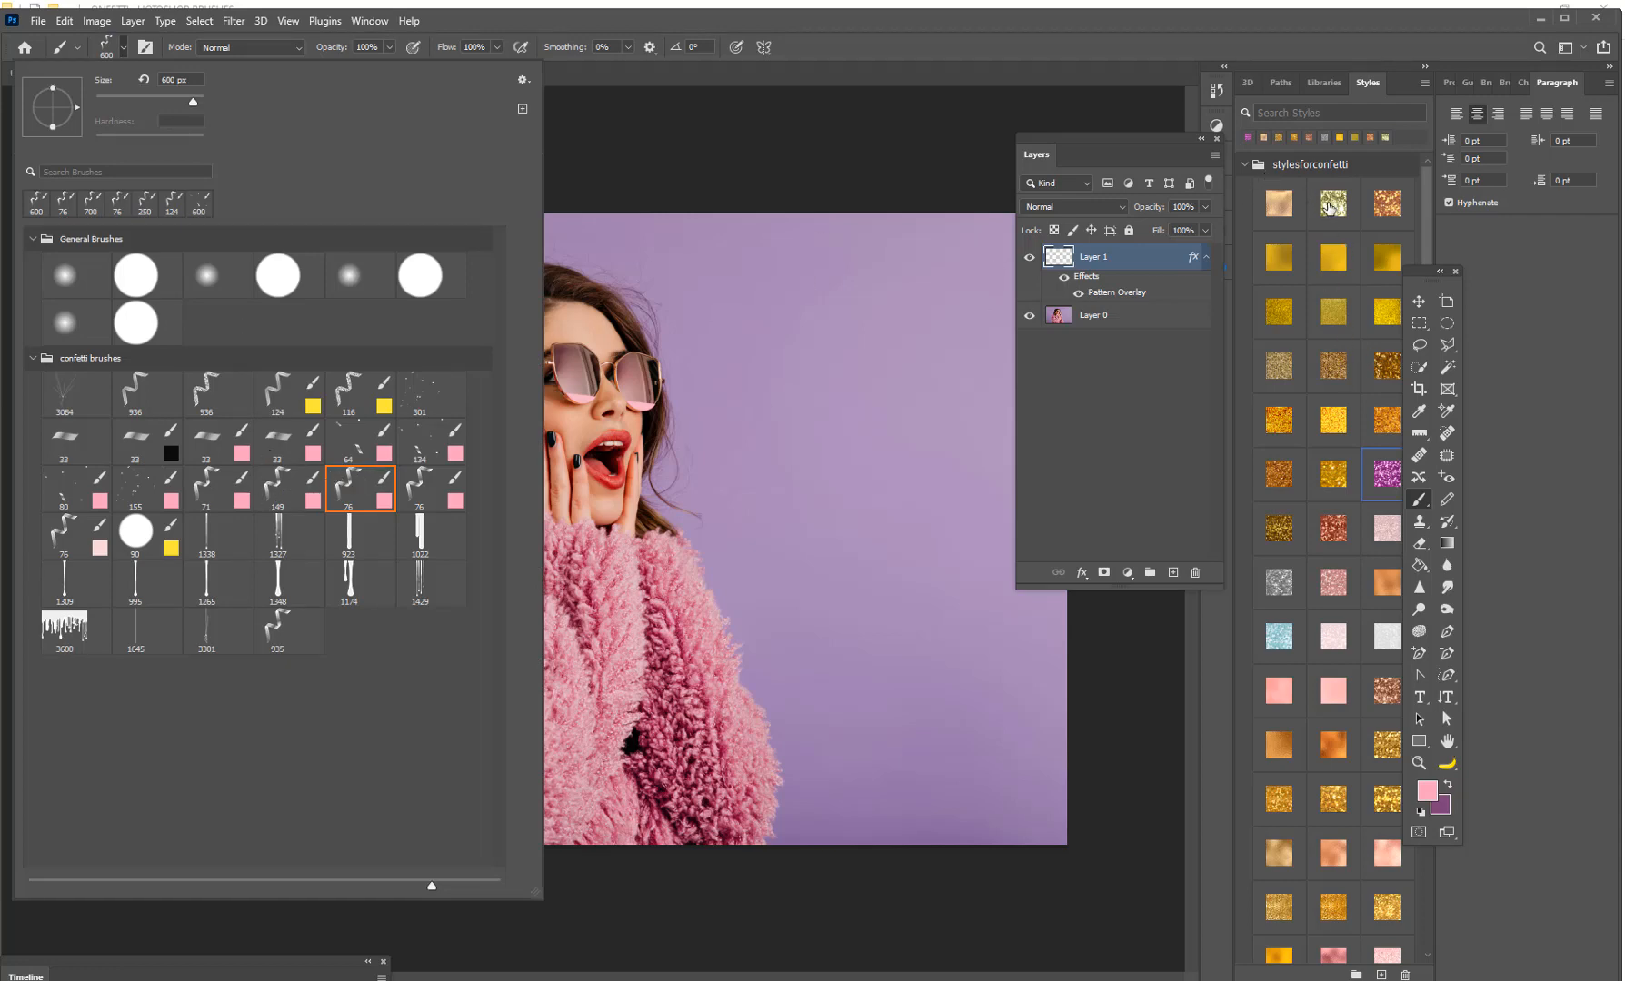
{"action": "left_click", "coordinate": [354, 22]}
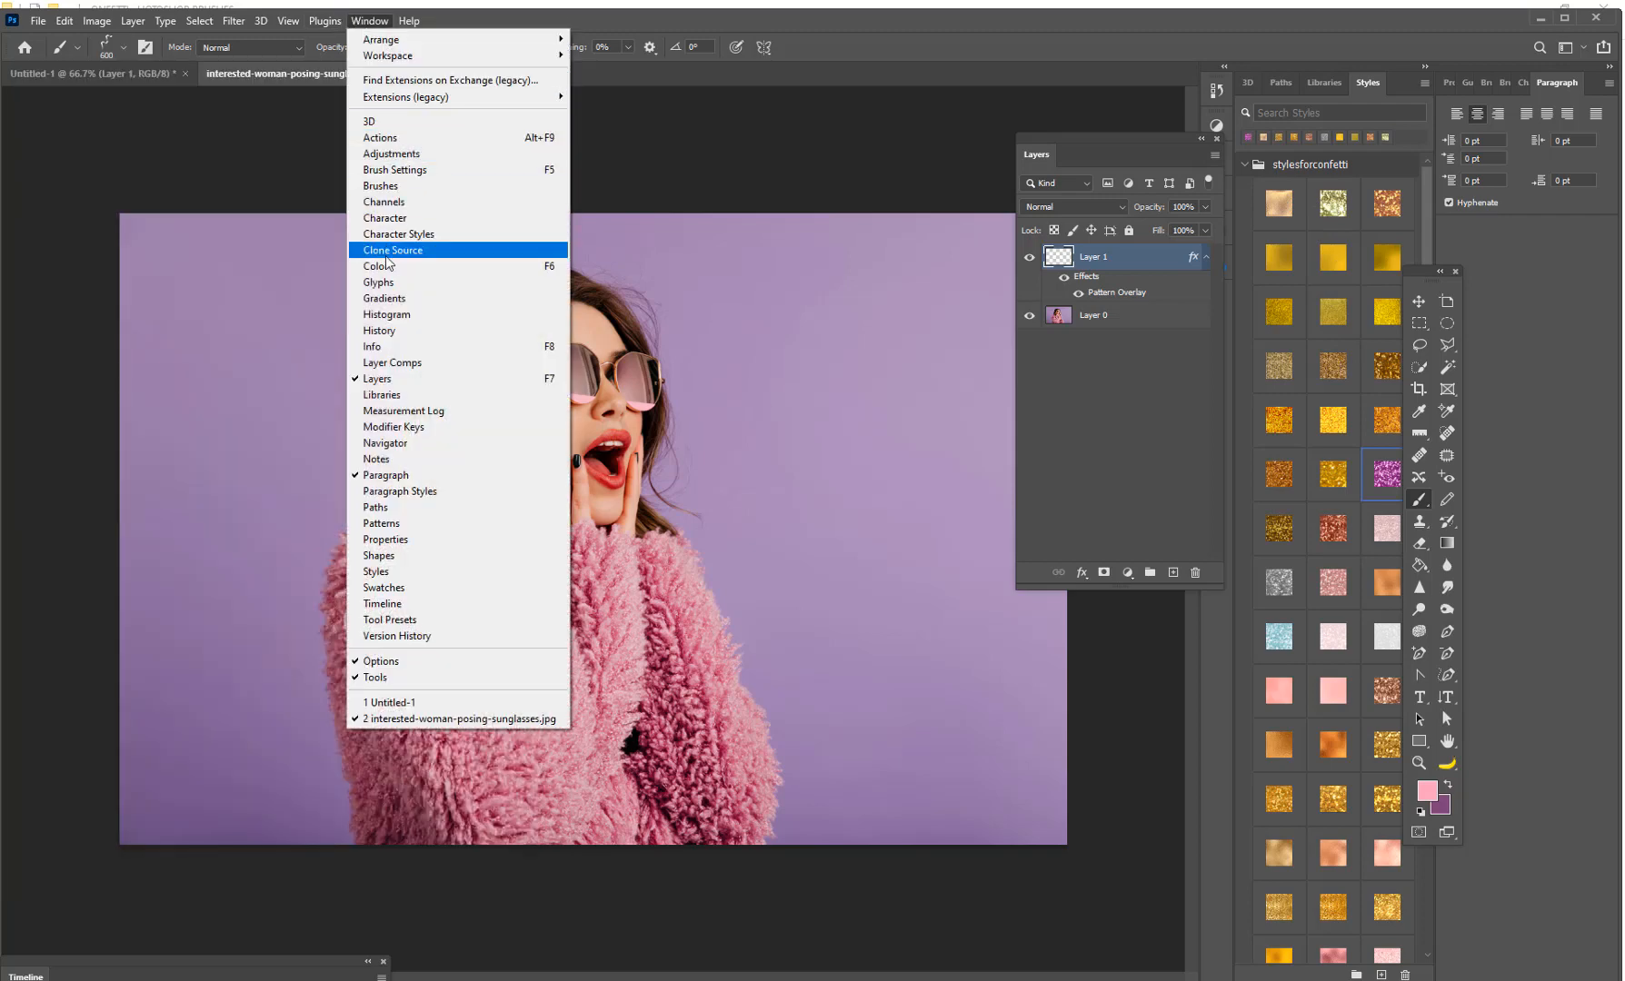
{"action": "left_click", "coordinate": [408, 170]}
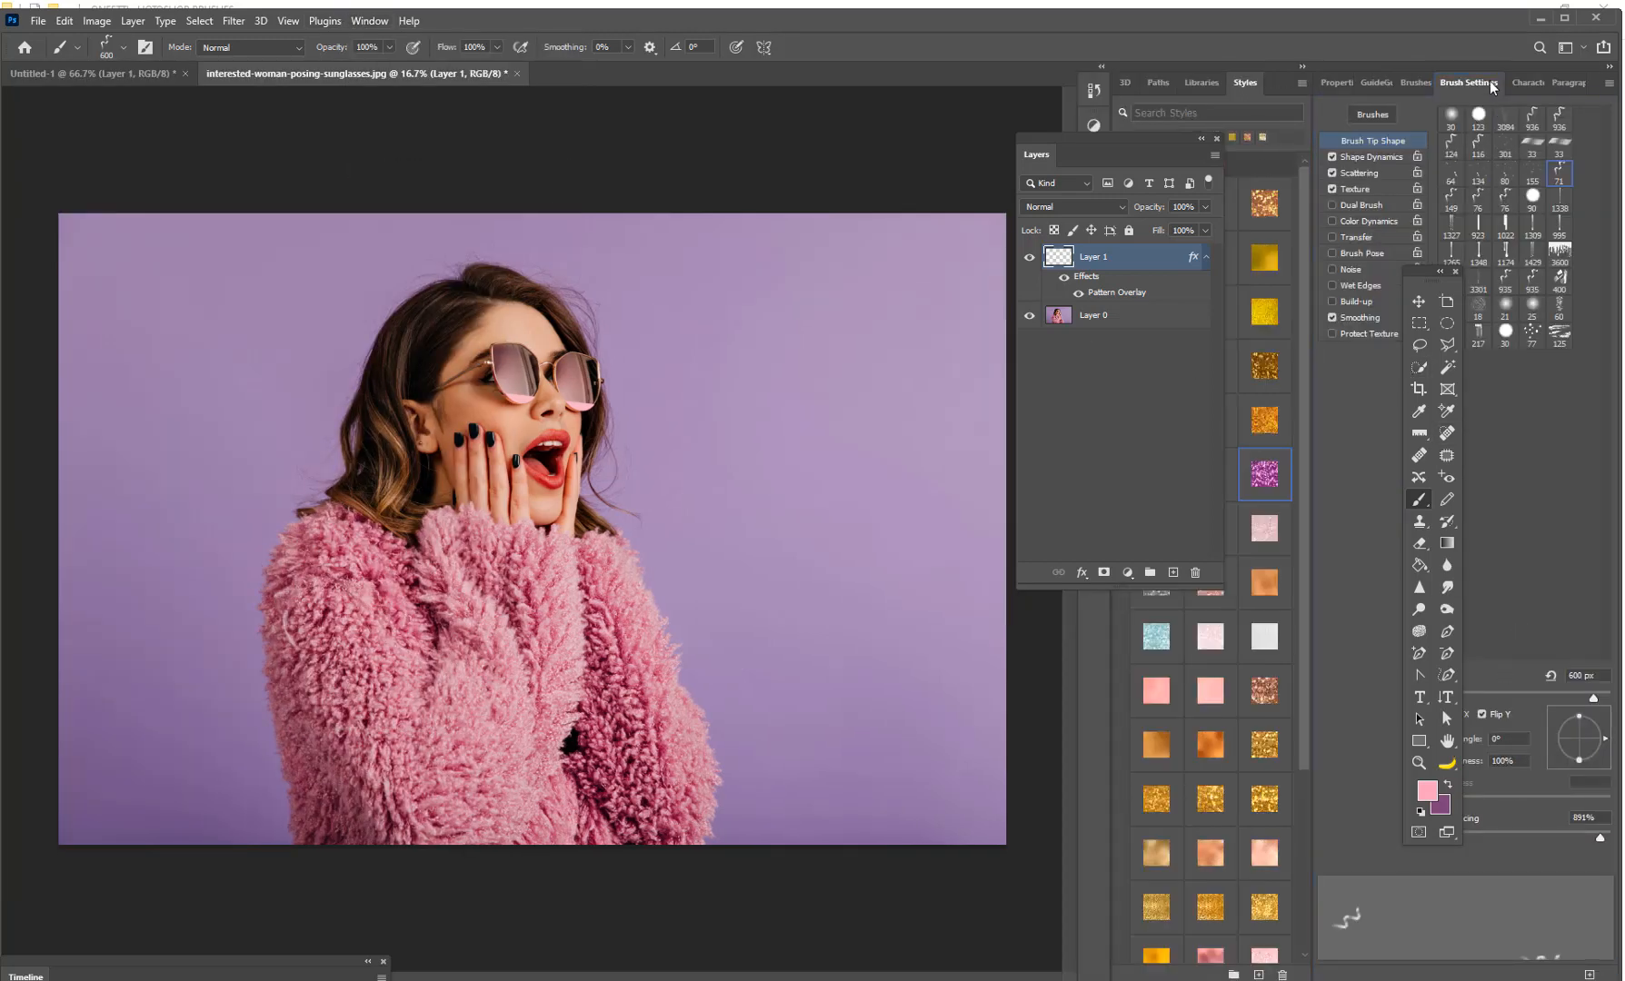
{"action": "mouse_move", "coordinate": [1490, 84]}
{"action": "left_mouse_down"}
{"action": "mouse_move", "coordinate": [935, 35]}
{"action": "mouse_move", "coordinate": [1071, 55]}
{"action": "left_mouse_up"}
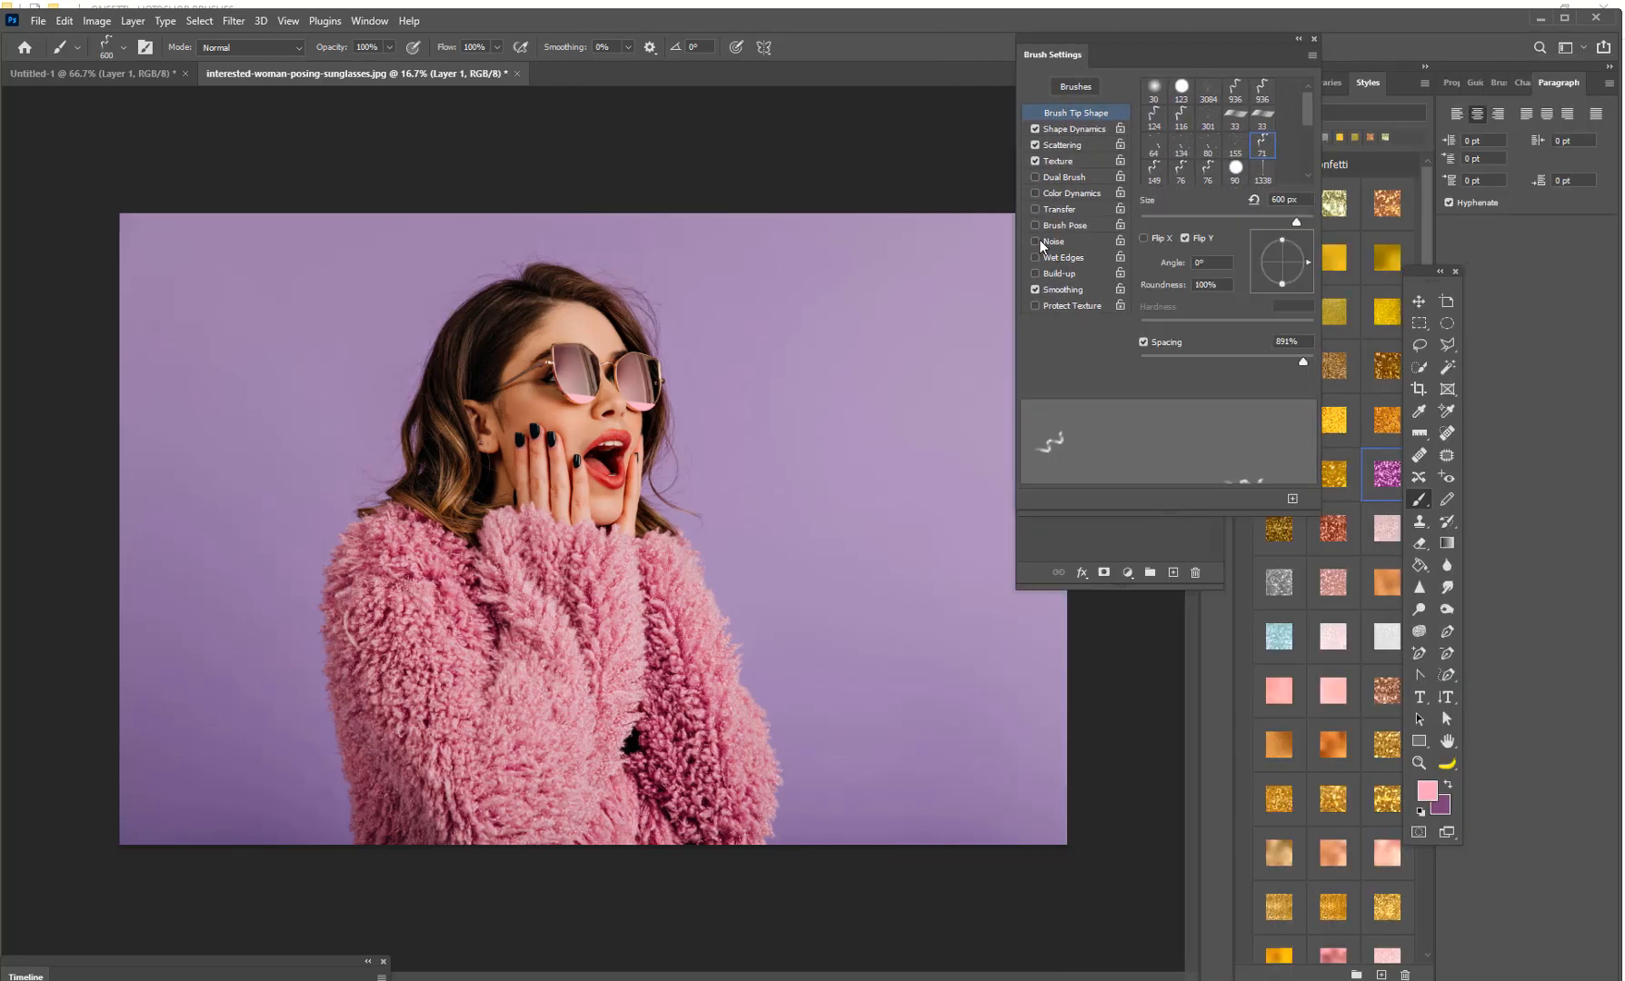
{"action": "left_click", "coordinate": [1076, 160]}
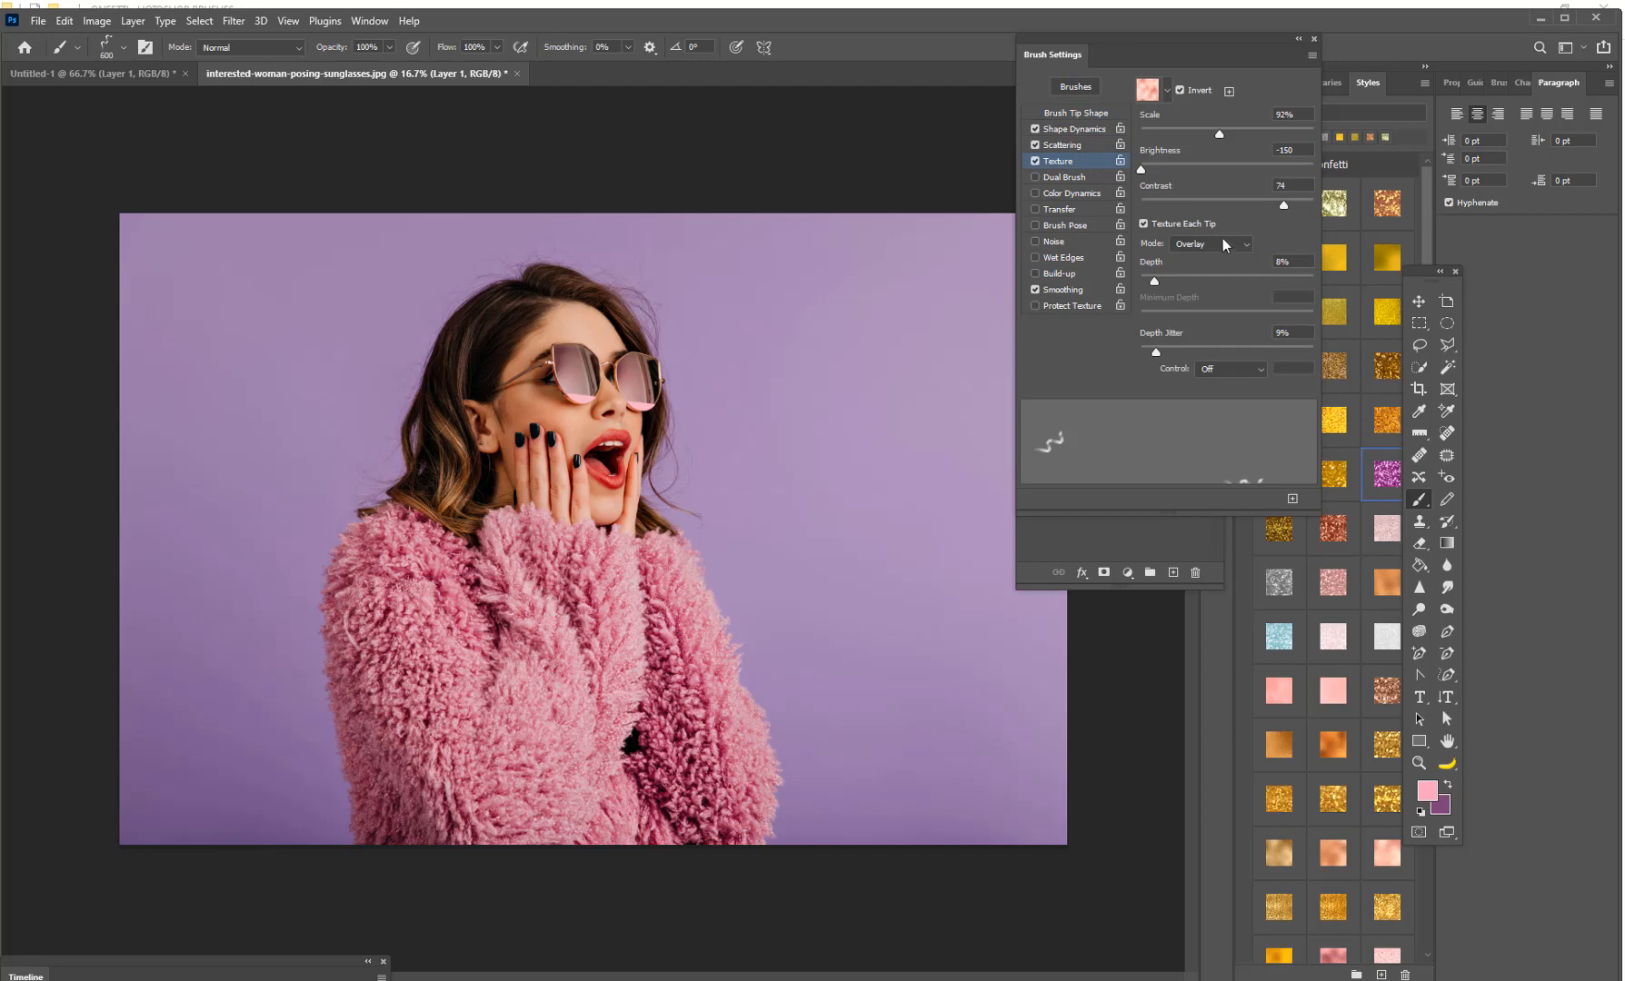
{"action": "left_click", "coordinate": [1223, 244]}
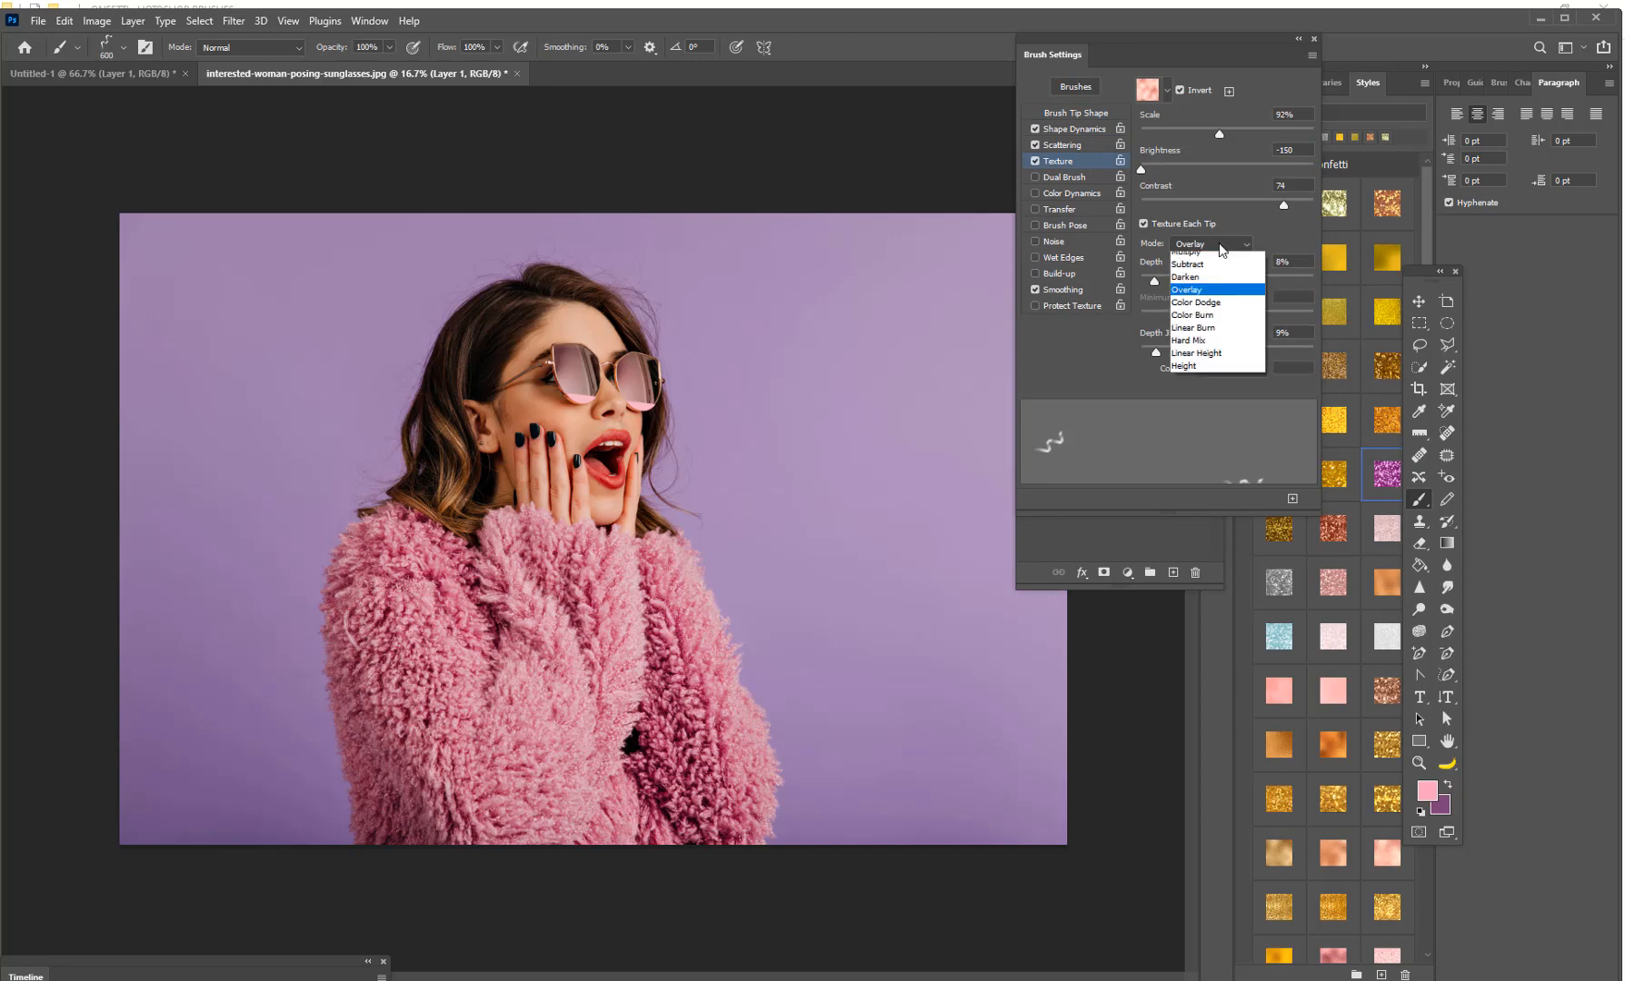
{"action": "left_click", "coordinate": [1198, 360]}
{"action": "mouse_move", "coordinate": [1154, 282]}
{"action": "left_mouse_down"}
{"action": "mouse_move", "coordinate": [1332, 283]}
{"action": "mouse_move", "coordinate": [1316, 268]}
{"action": "left_mouse_up"}
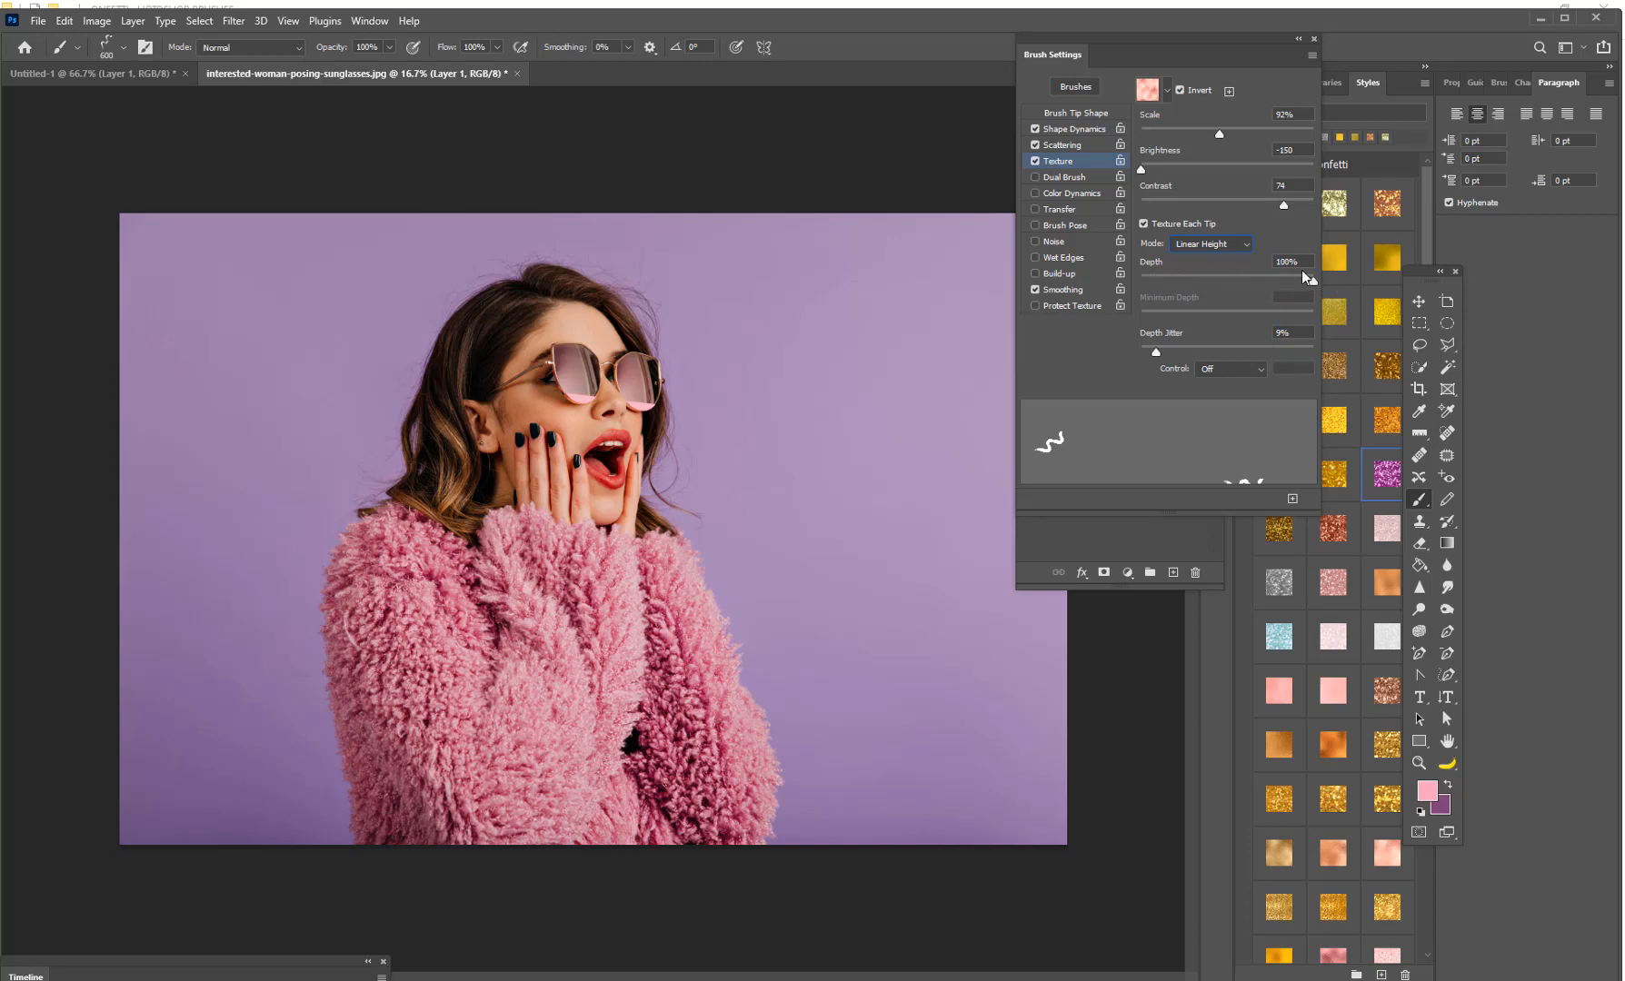
Stamp four purple glitter streamers down the background on the right side of the photo
{"action": "left_click", "coordinate": [836, 309]}
{"action": "left_click", "coordinate": [798, 418]}
{"action": "left_click", "coordinate": [851, 566]}
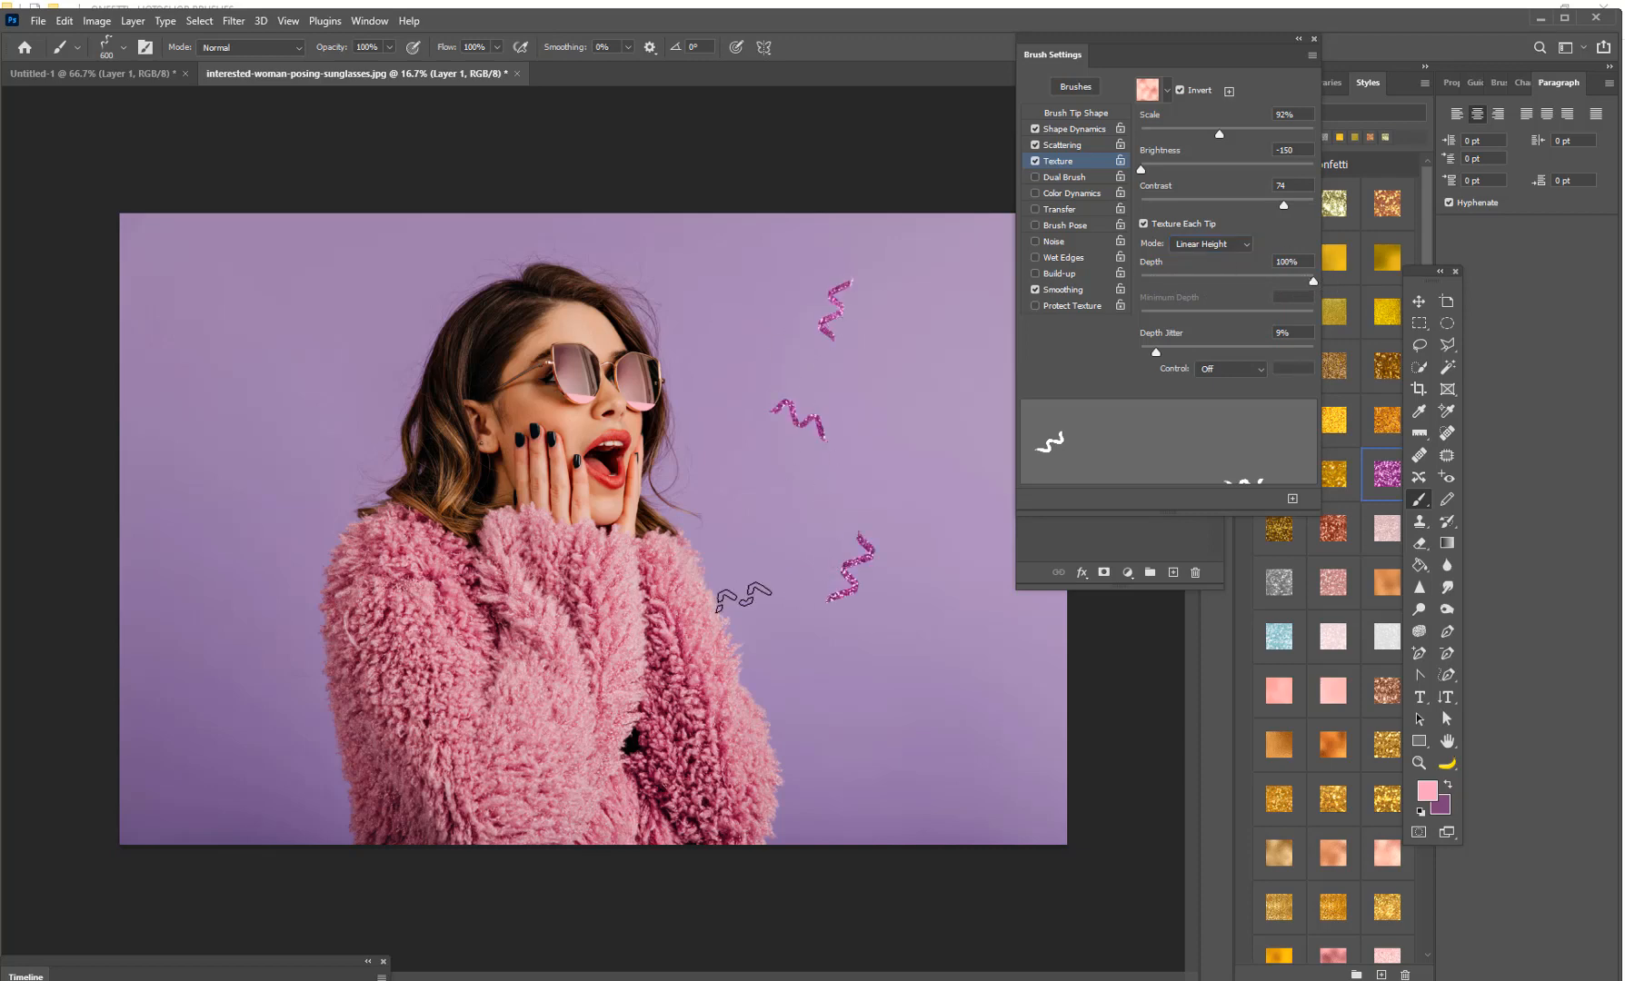
{"action": "left_click", "coordinate": [886, 694]}
Save the adjusted streamer brush as a new brush preset and move the brush settings panel clear of the layers
{"action": "left_click", "coordinate": [1307, 58]}
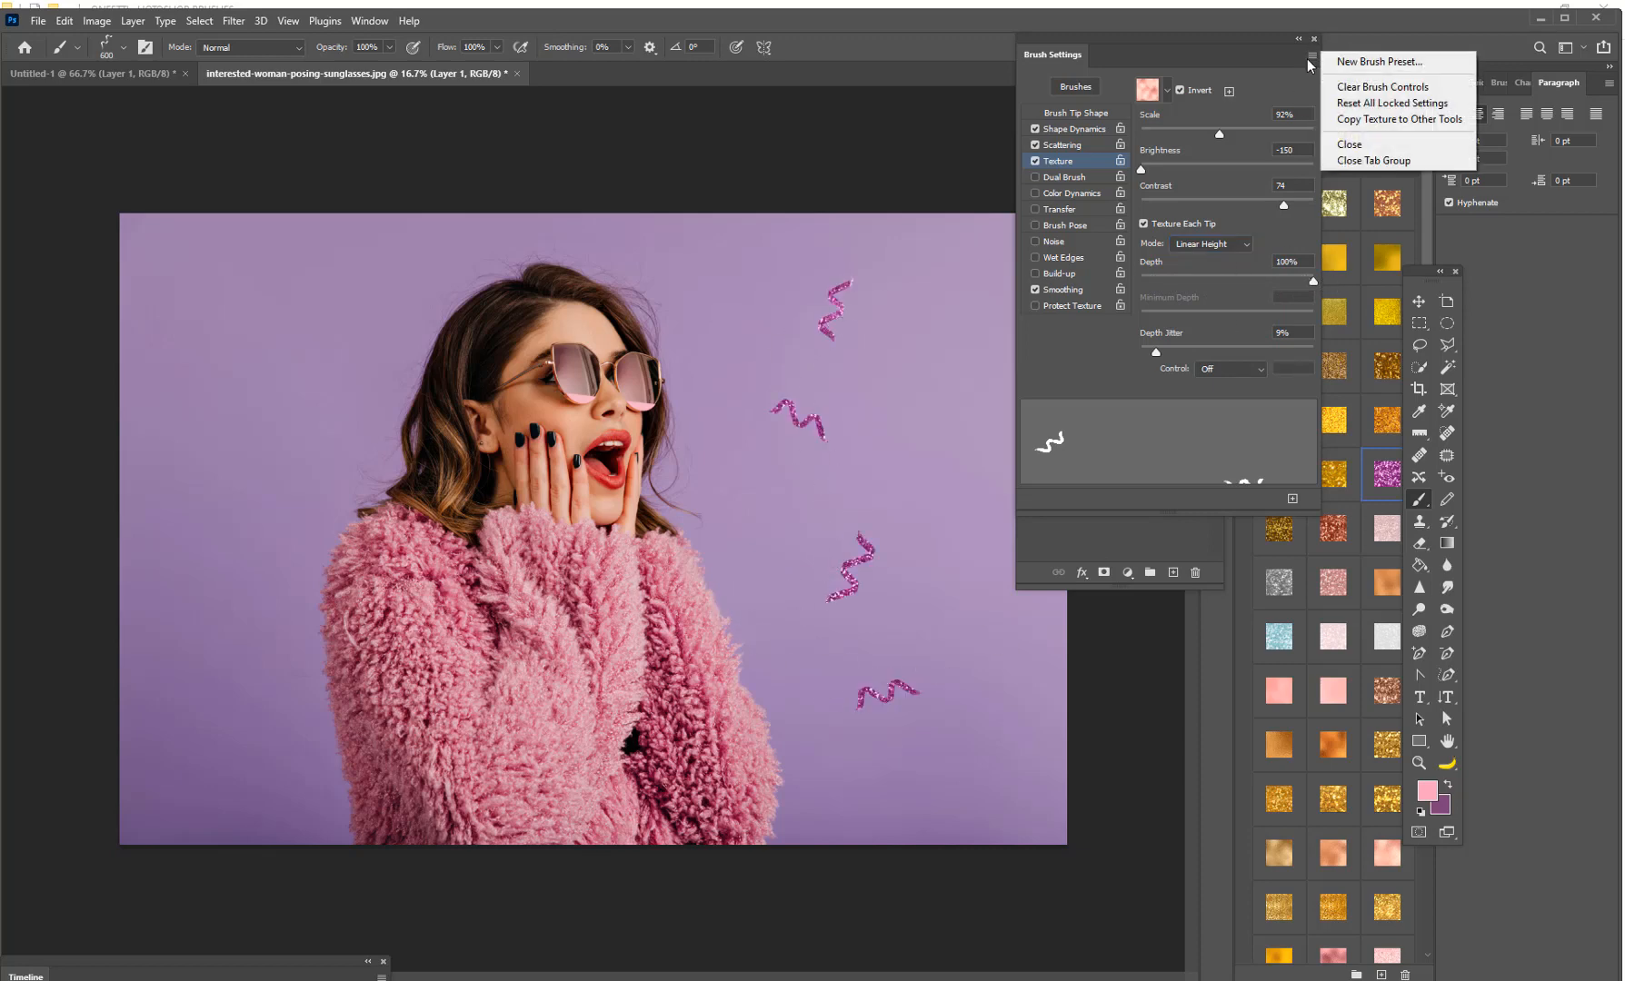
{"action": "left_click", "coordinate": [1366, 63]}
{"action": "left_click", "coordinate": [982, 316]}
{"action": "left_click_drag", "start_coordinate": [1181, 39], "coordinate": [1451, 77]}
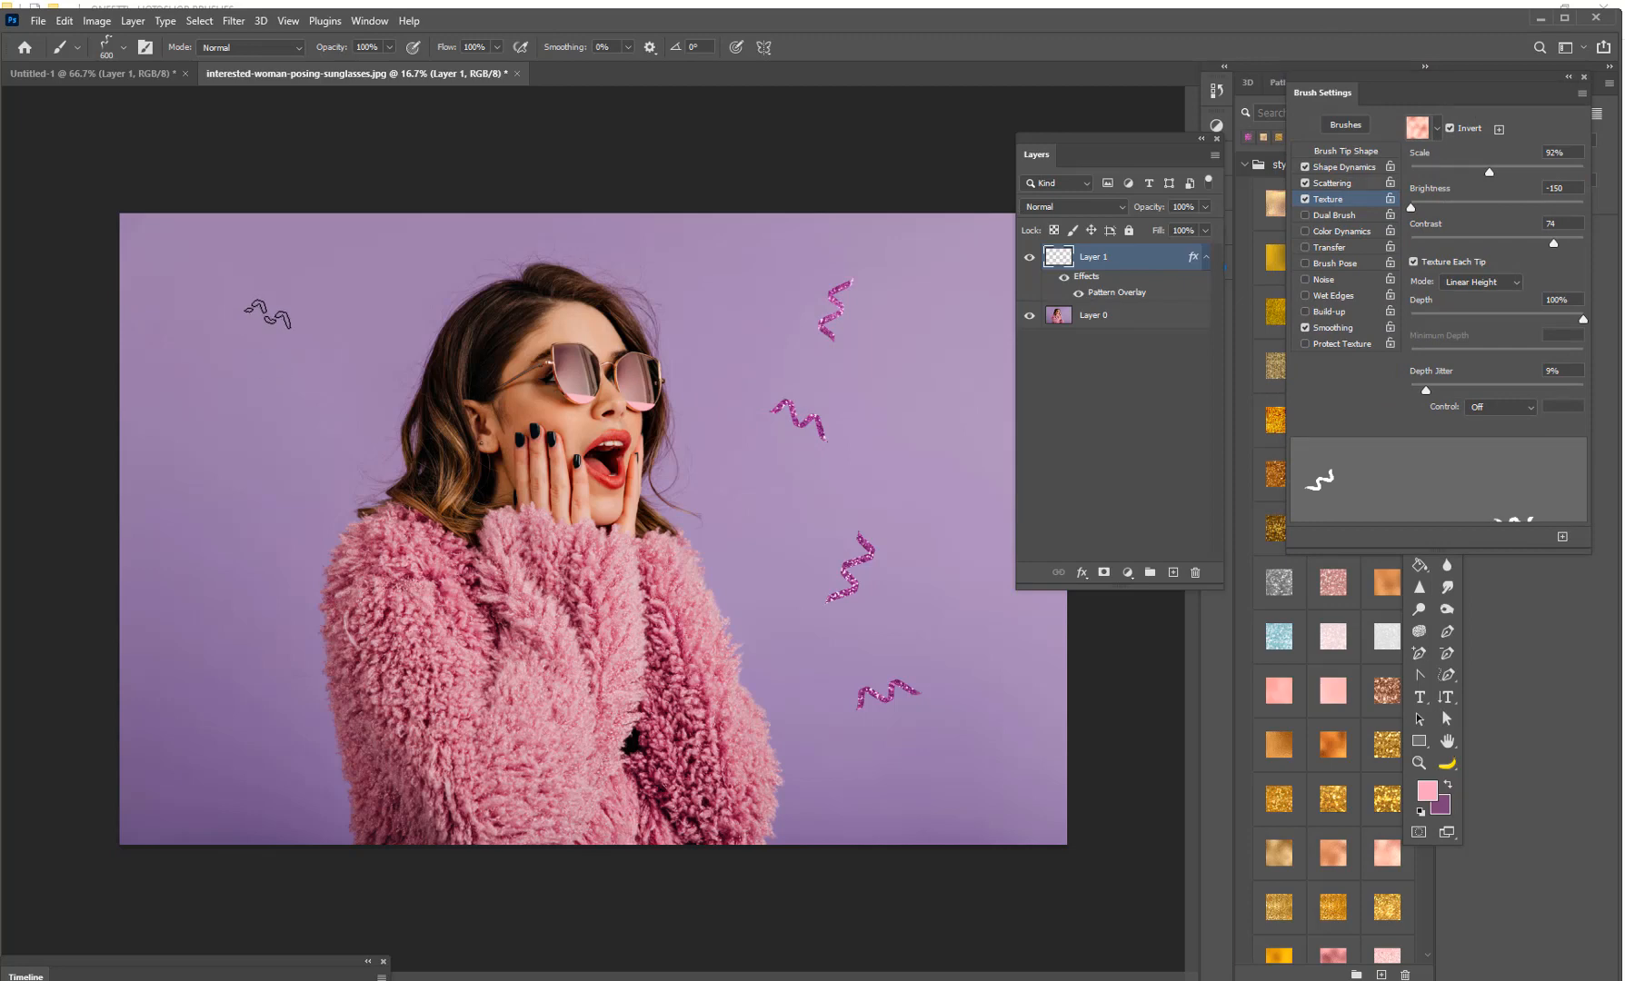
Stamp eight more purple glitter streamers around the woman, down the background beside her, near her head and over her coat's edges
{"action": "left_click", "coordinate": [267, 314]}
{"action": "left_click", "coordinate": [247, 489]}
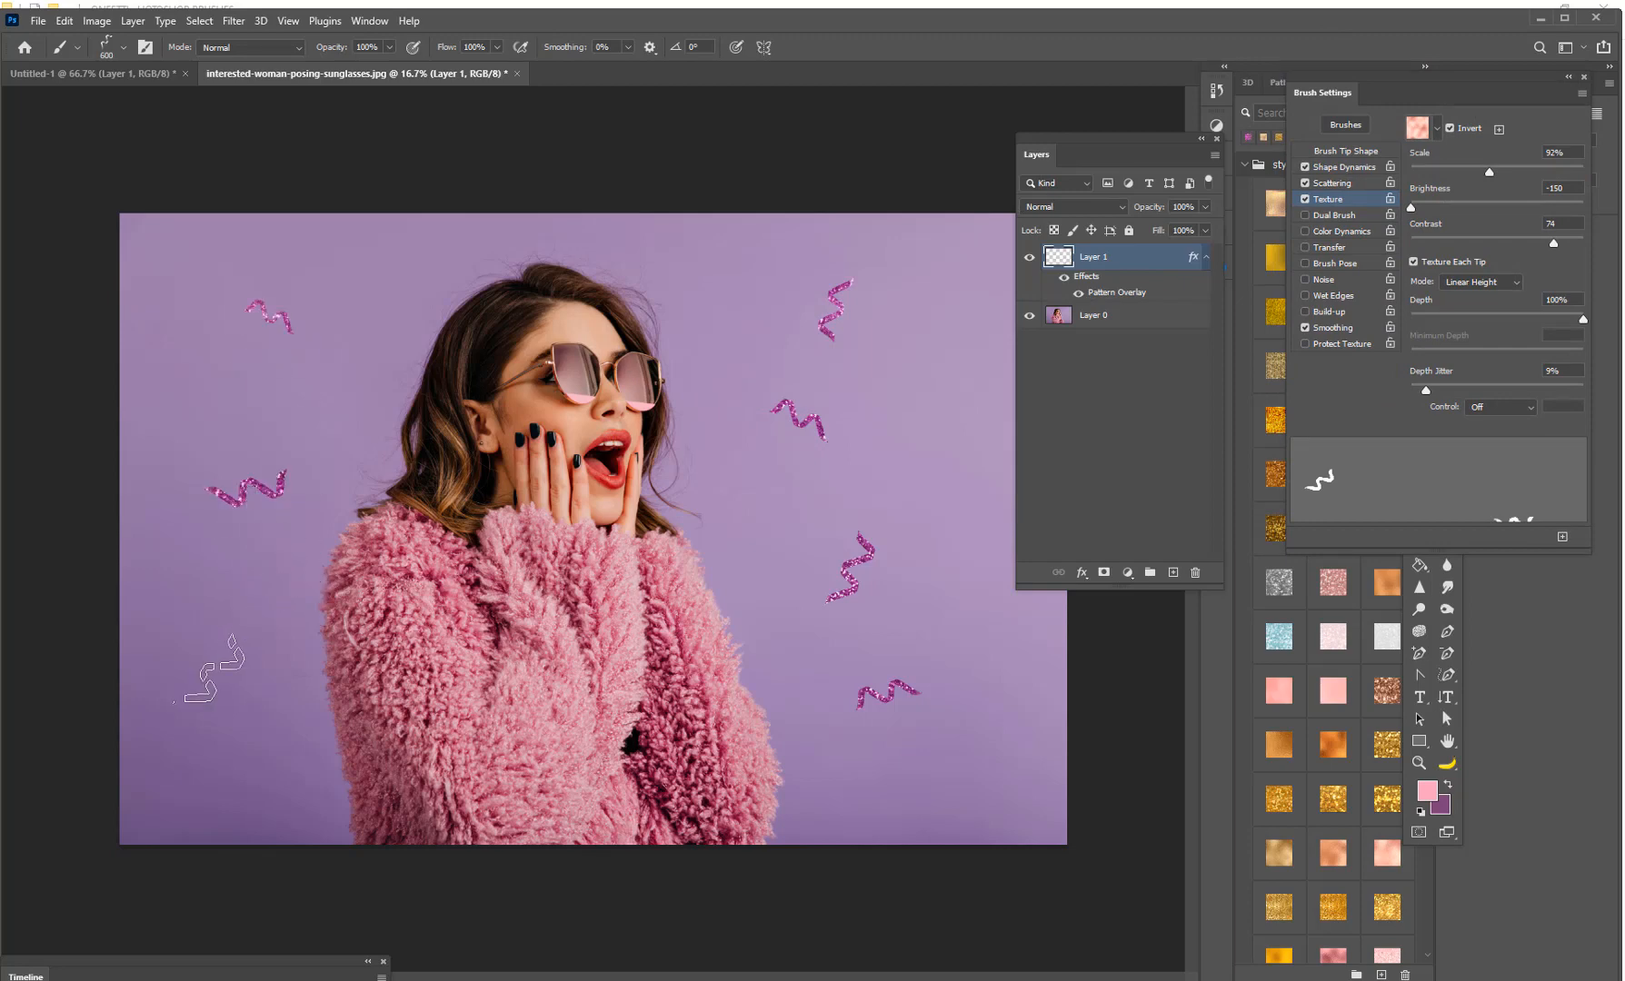
{"action": "left_click", "coordinate": [208, 670]}
{"action": "left_click", "coordinate": [722, 304]}
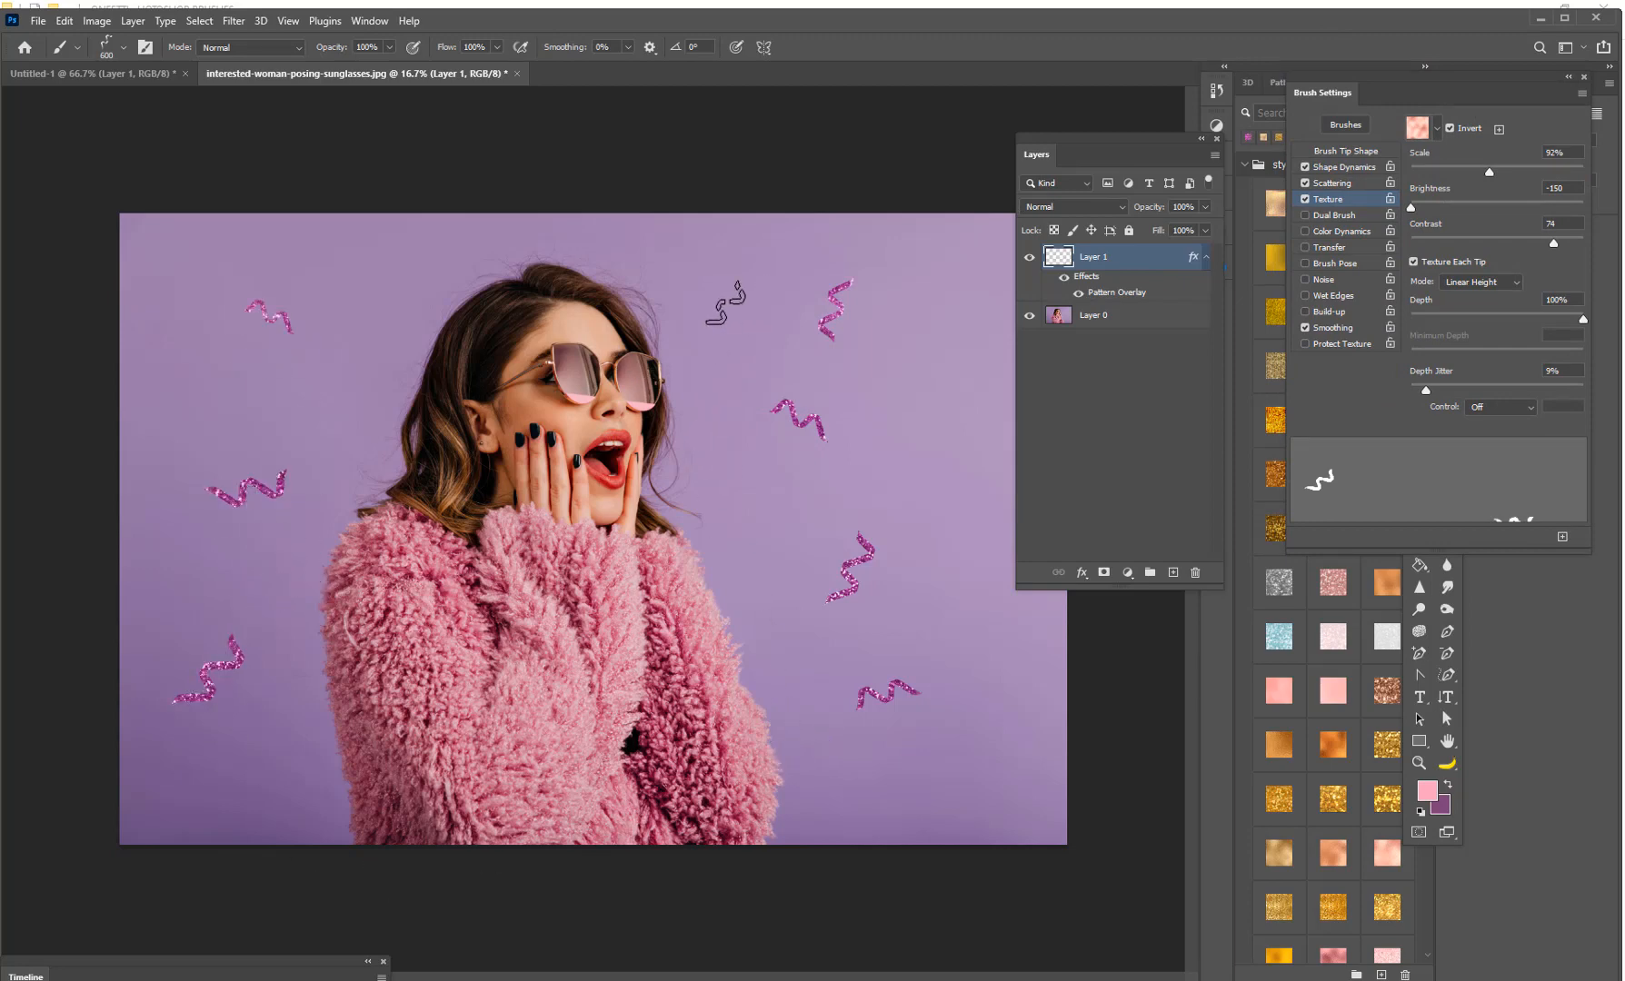
{"action": "left_click", "coordinate": [382, 277]}
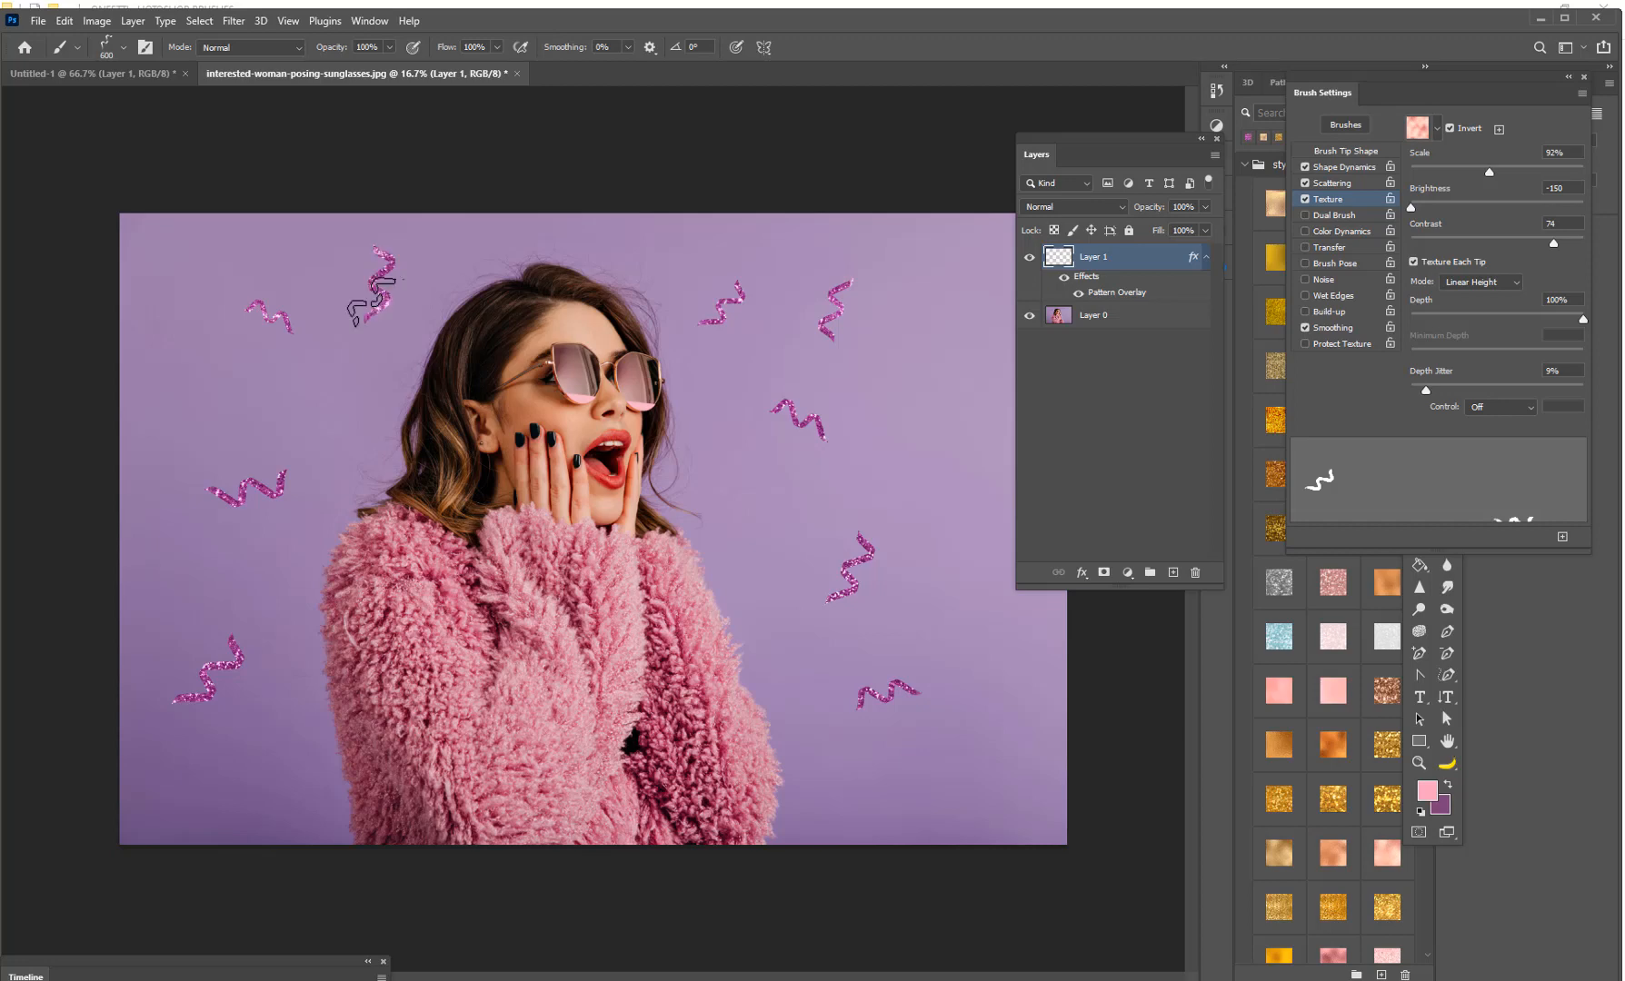
{"action": "left_click", "coordinate": [400, 398]}
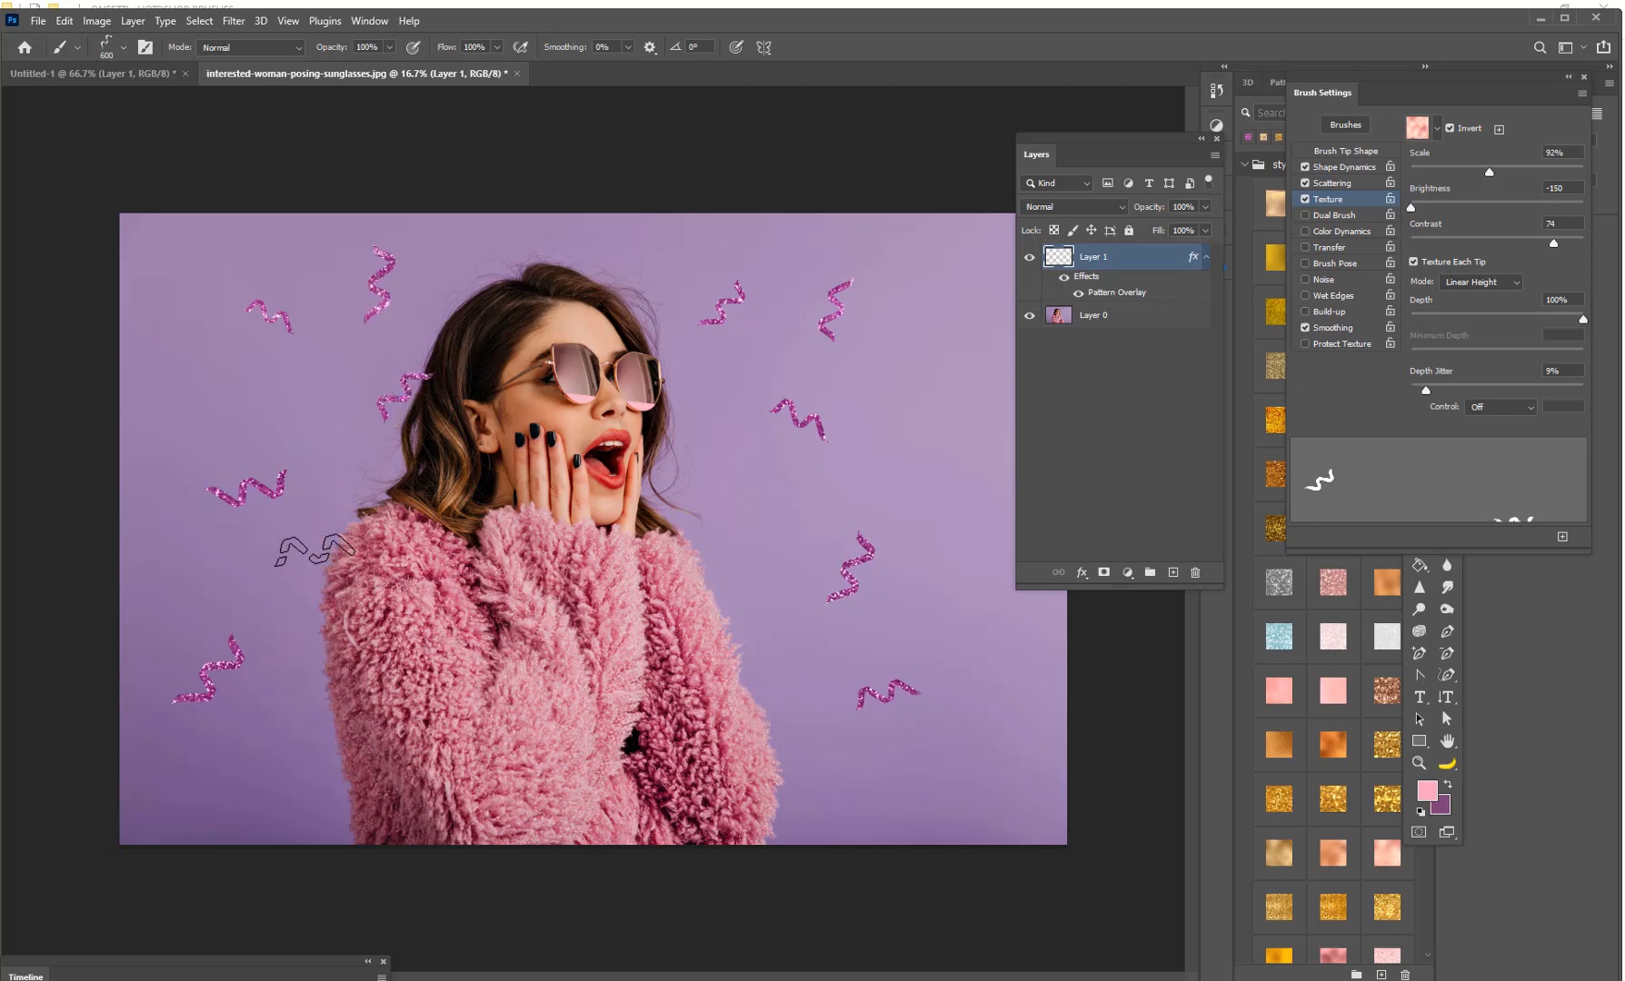
{"action": "left_click", "coordinate": [329, 556]}
{"action": "left_click", "coordinate": [741, 678]}
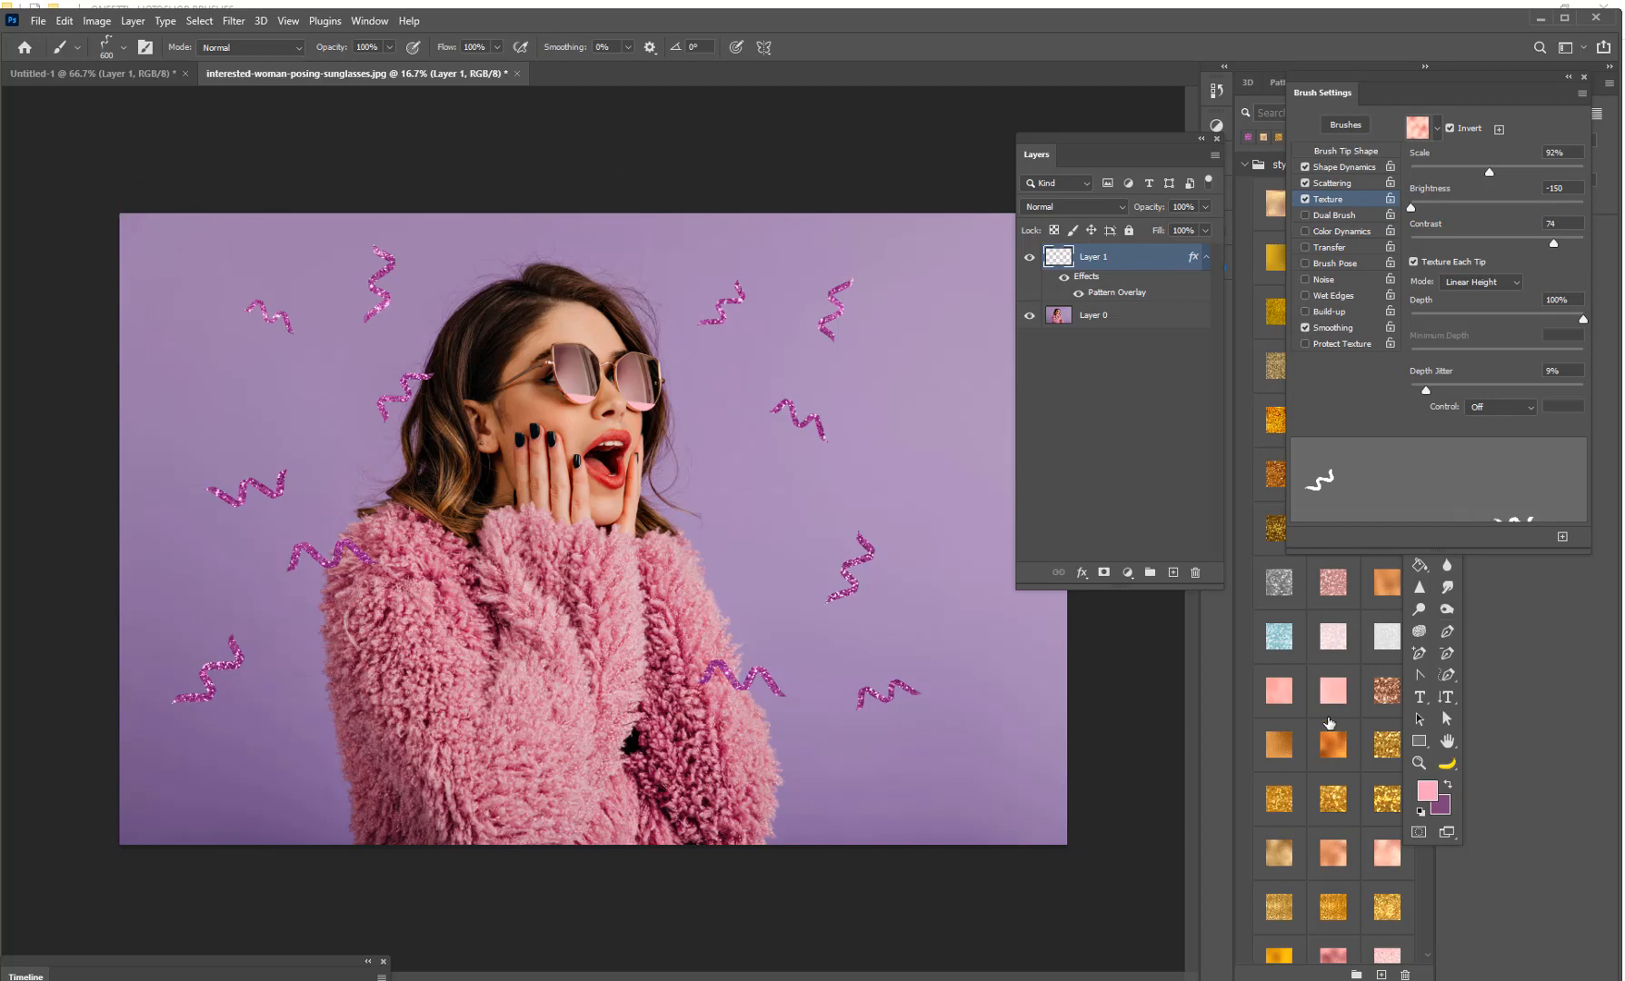
Try the turquoise foil style on the streamers and restore their purple glitter style
{"action": "left_click_drag", "start_coordinate": [1355, 86], "coordinate": [1519, 114]}
{"action": "scroll", "coordinate": [1340, 628], "scroll_direction": "down", "scroll_amount": 1}
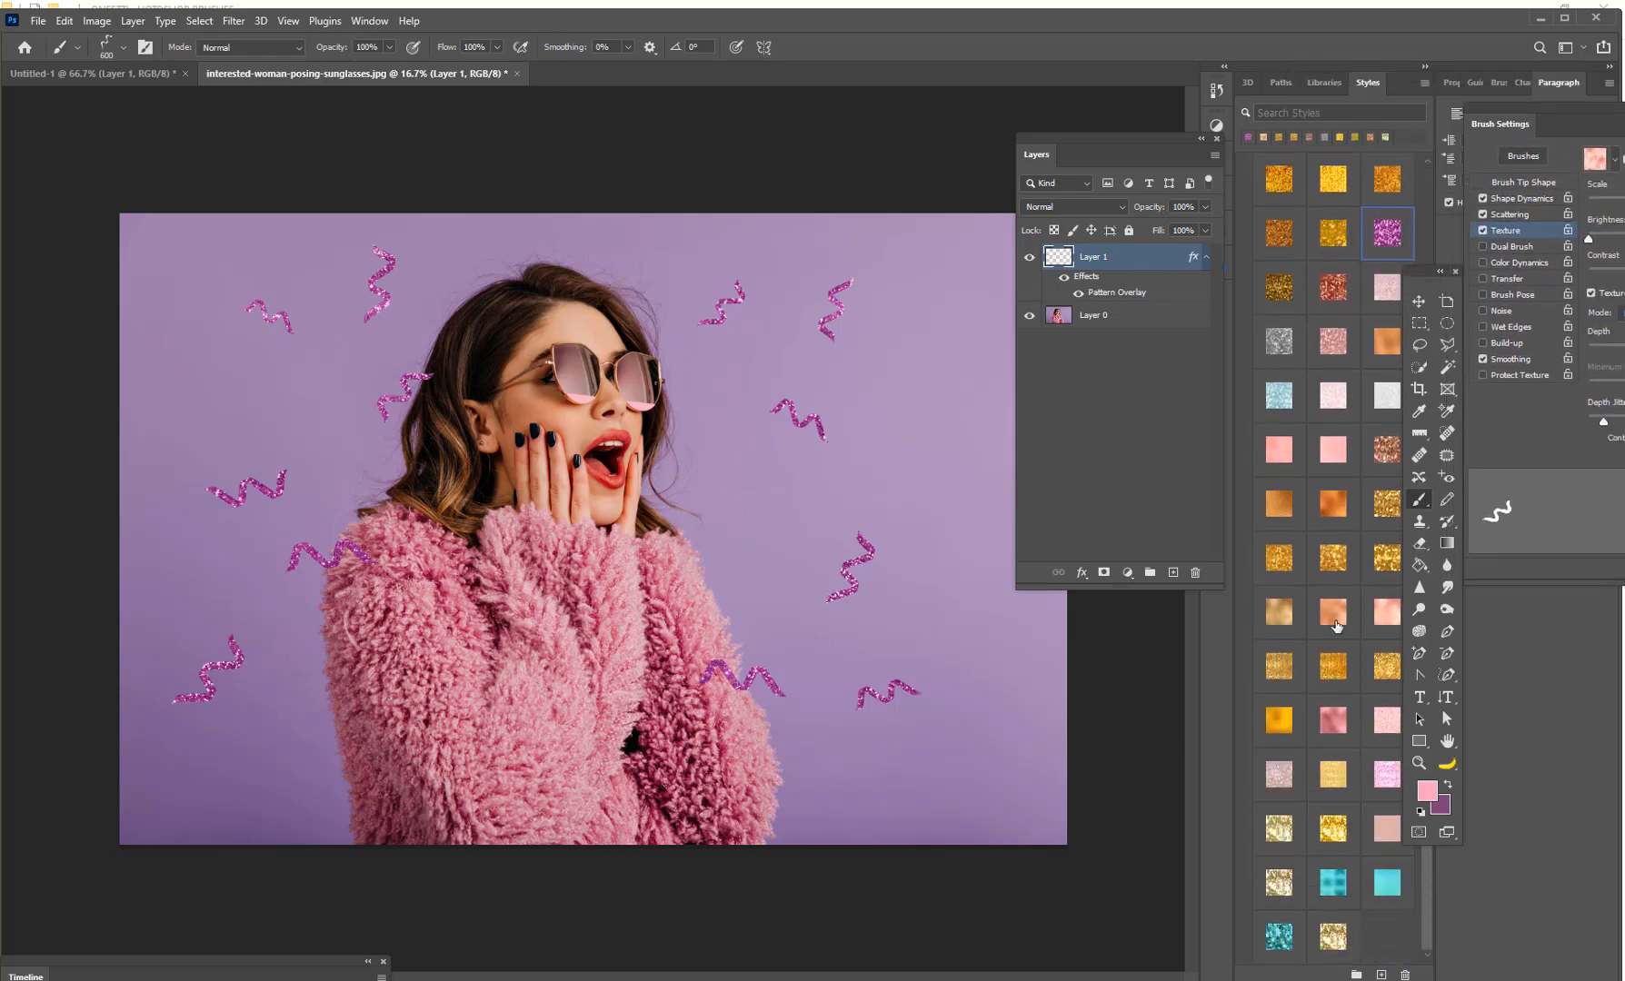
{"action": "left_click", "coordinate": [1332, 895]}
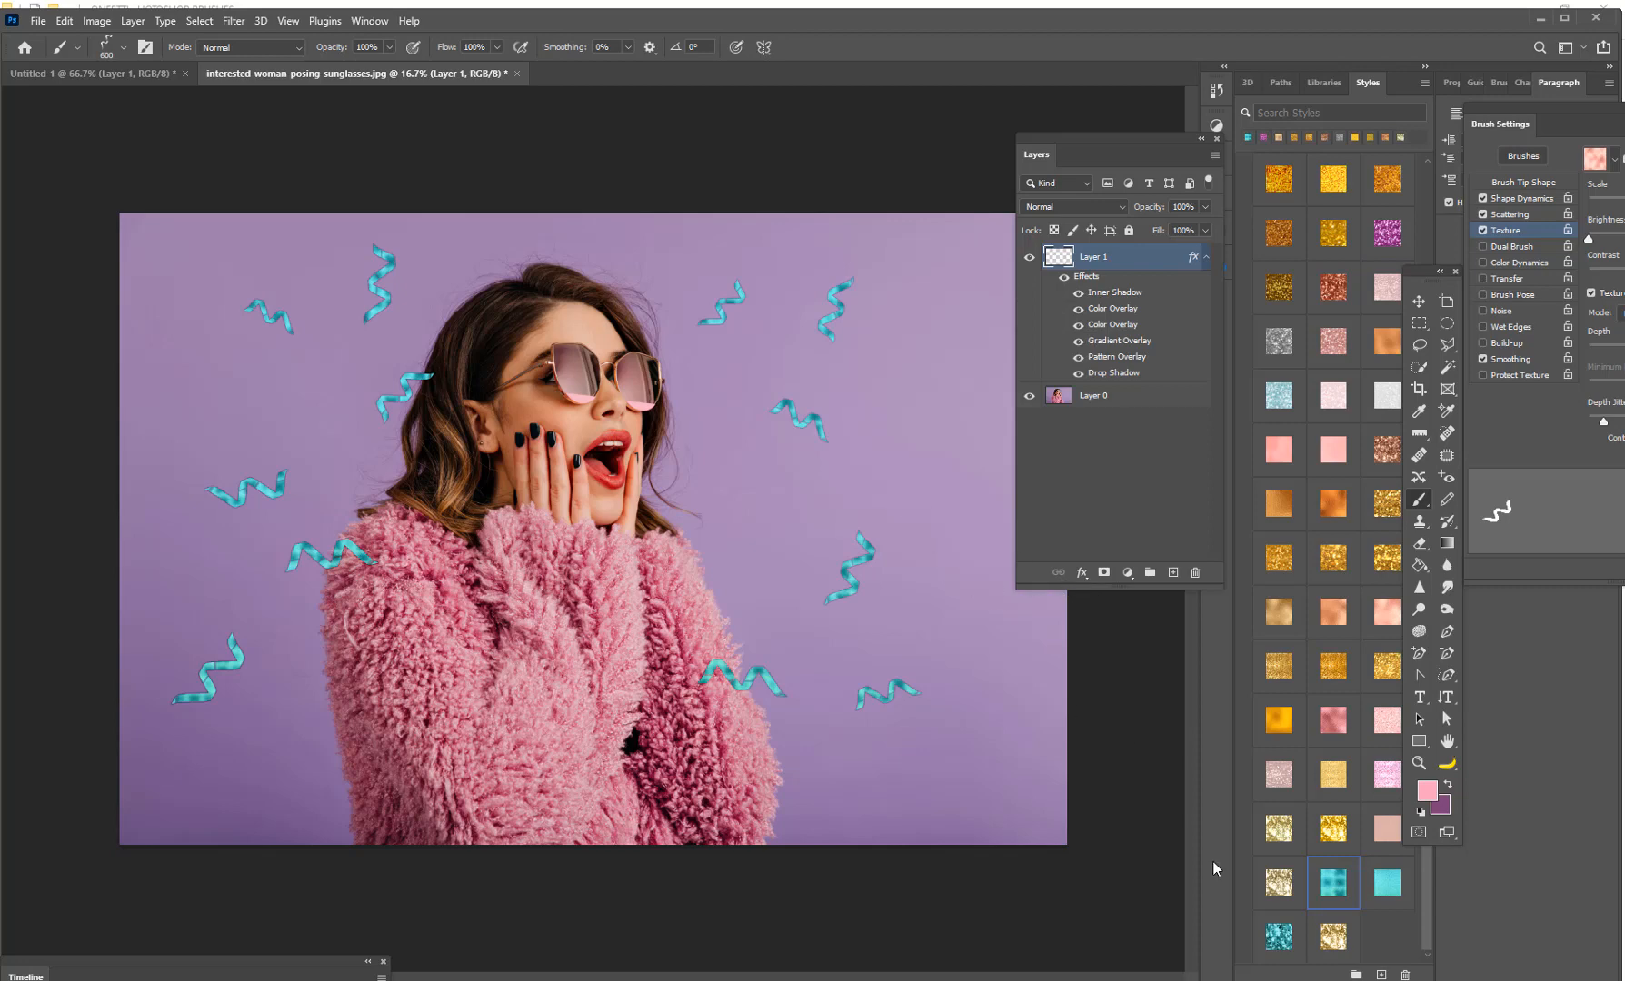
{"action": "left_click", "coordinate": [1386, 234]}
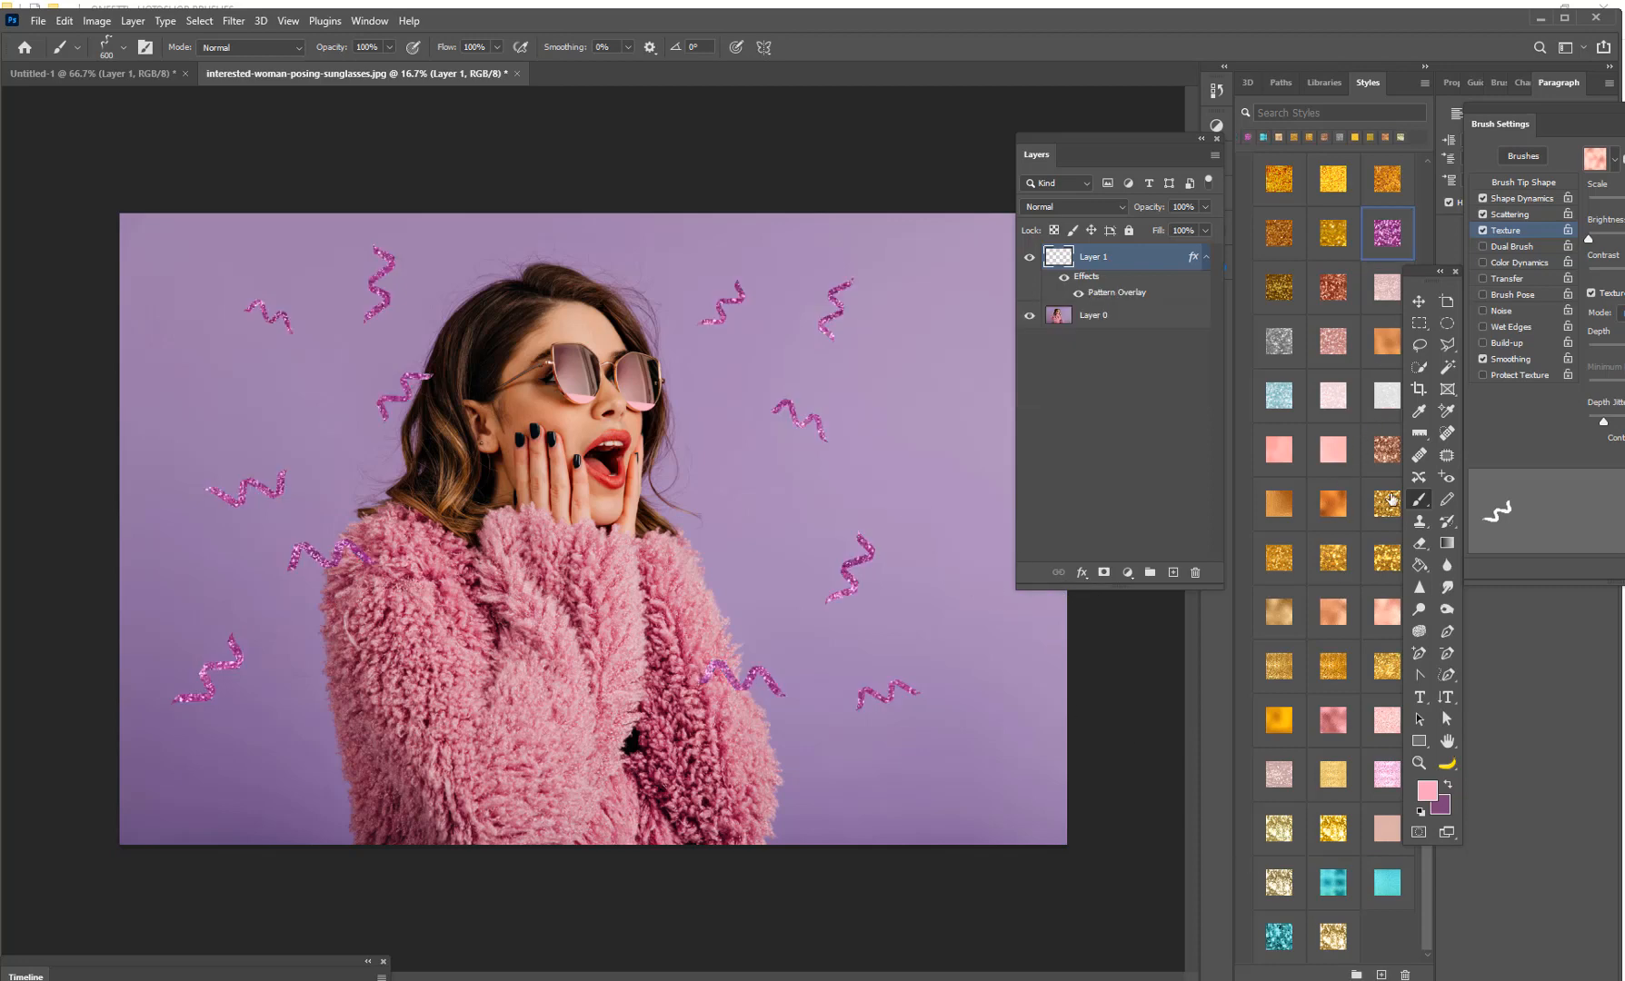
Add a new layer with the turquoise glitter style and enlarge the 155 px confetti brush to 1500 px
{"action": "left_click", "coordinate": [1172, 573]}
{"action": "left_click", "coordinate": [106, 43]}
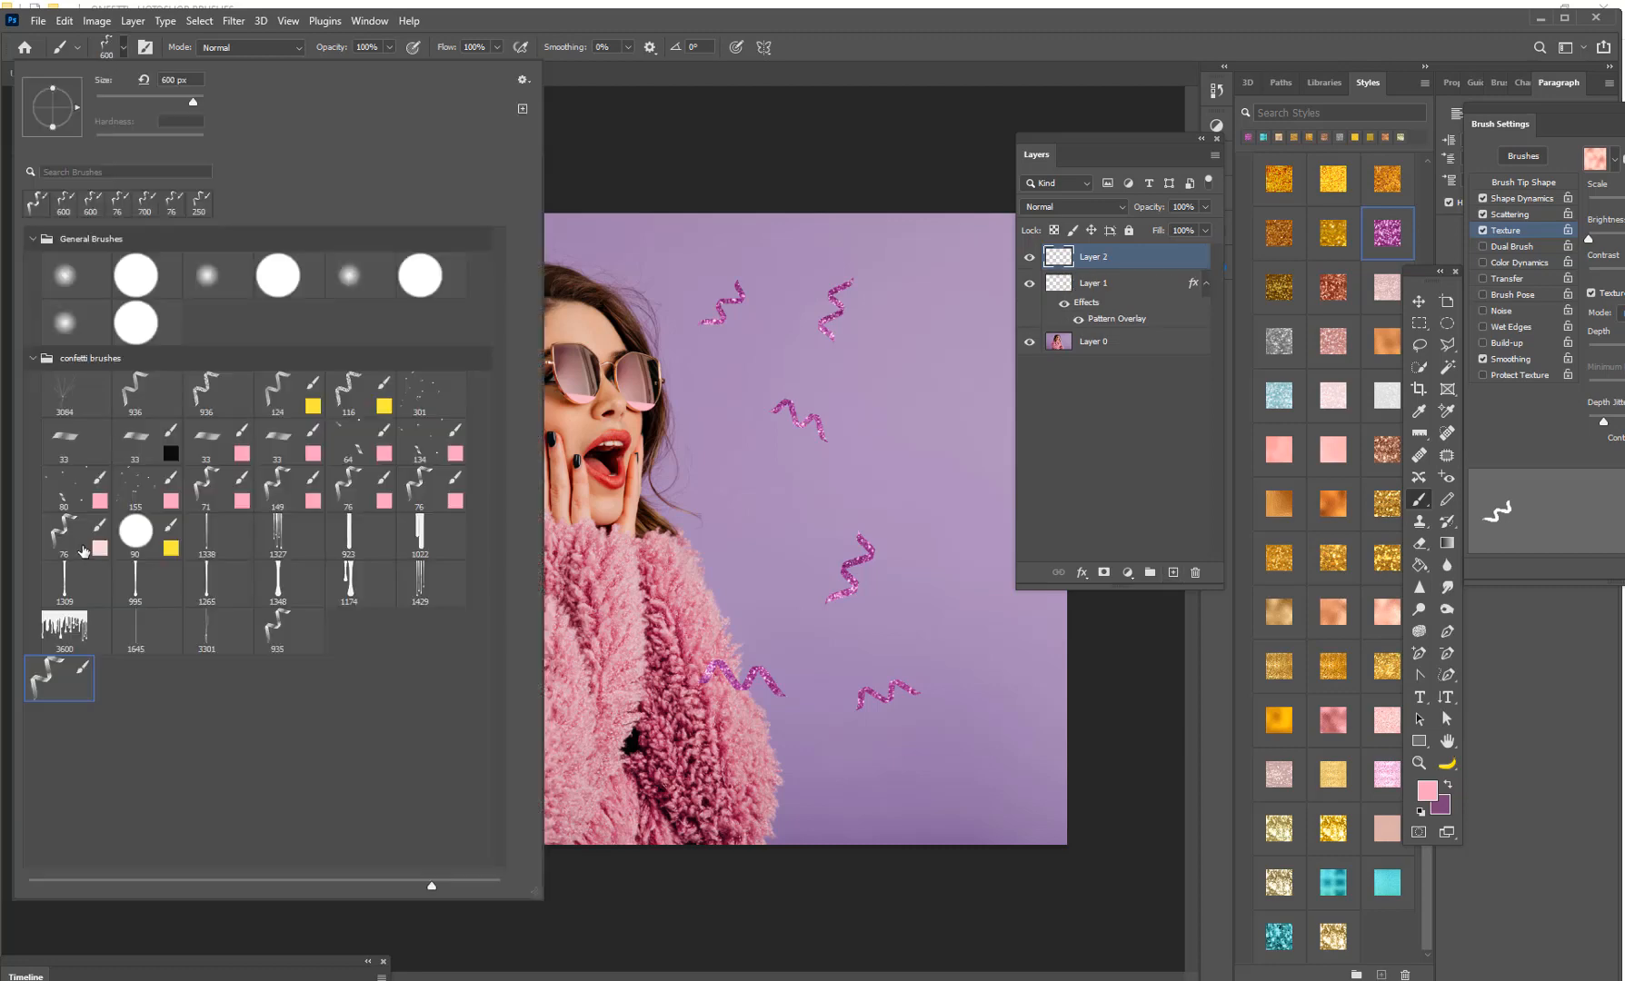
{"action": "left_click", "coordinate": [123, 488]}
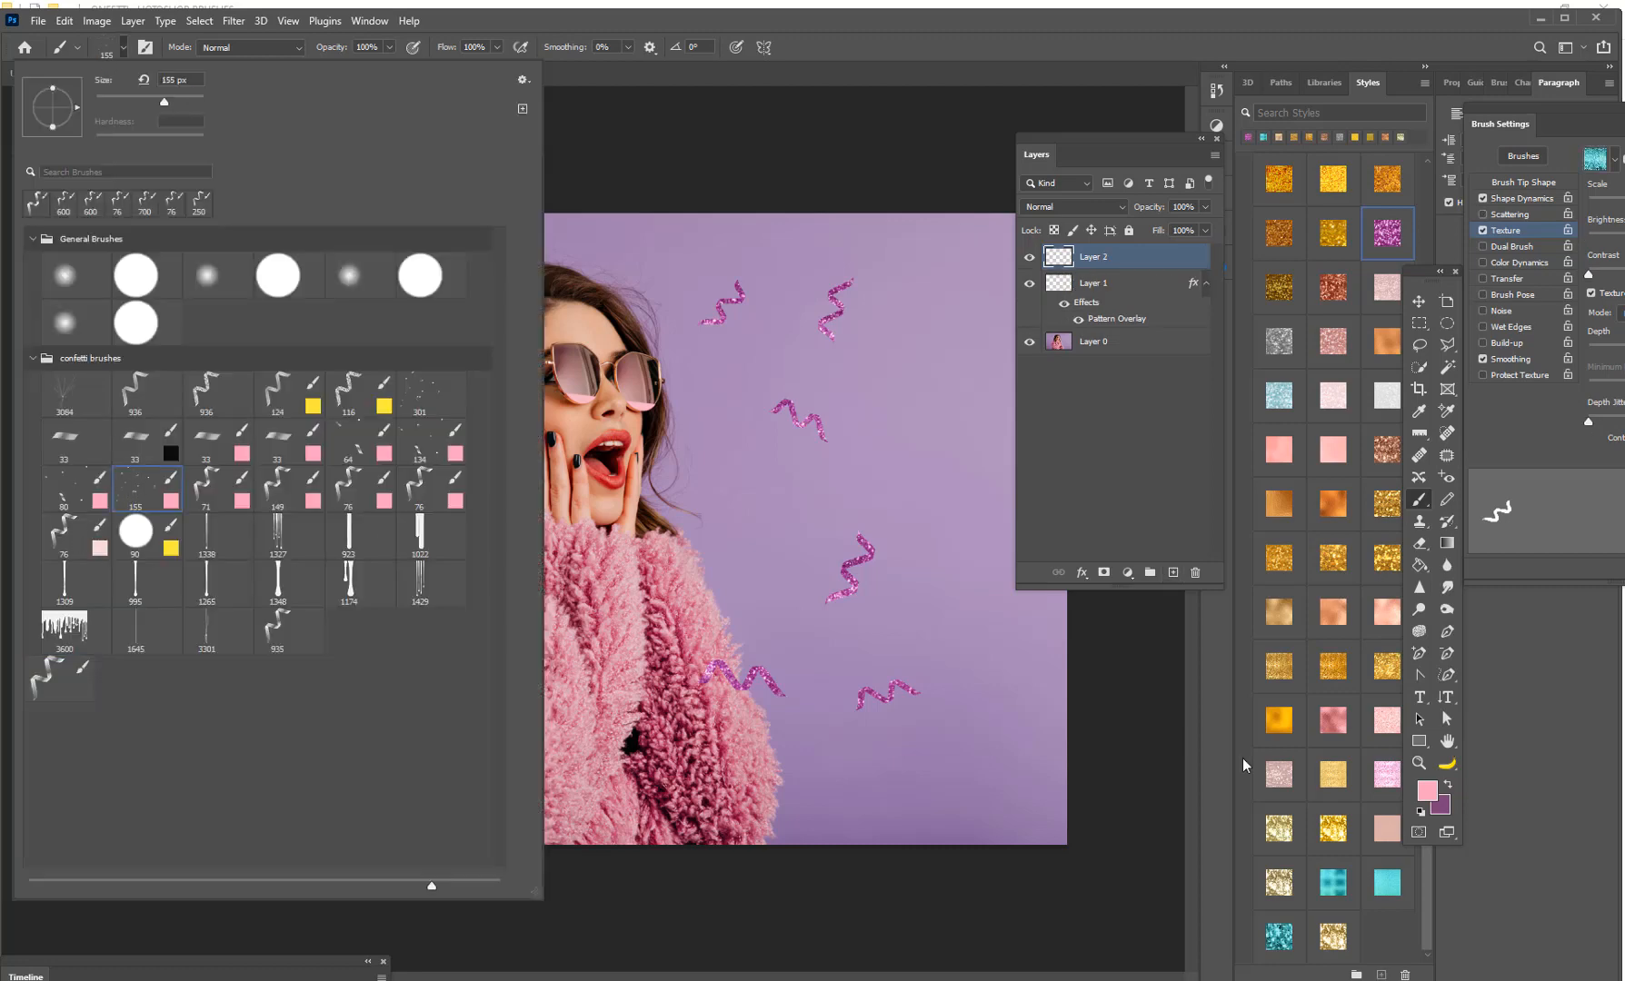
{"action": "left_click", "coordinate": [1278, 936]}
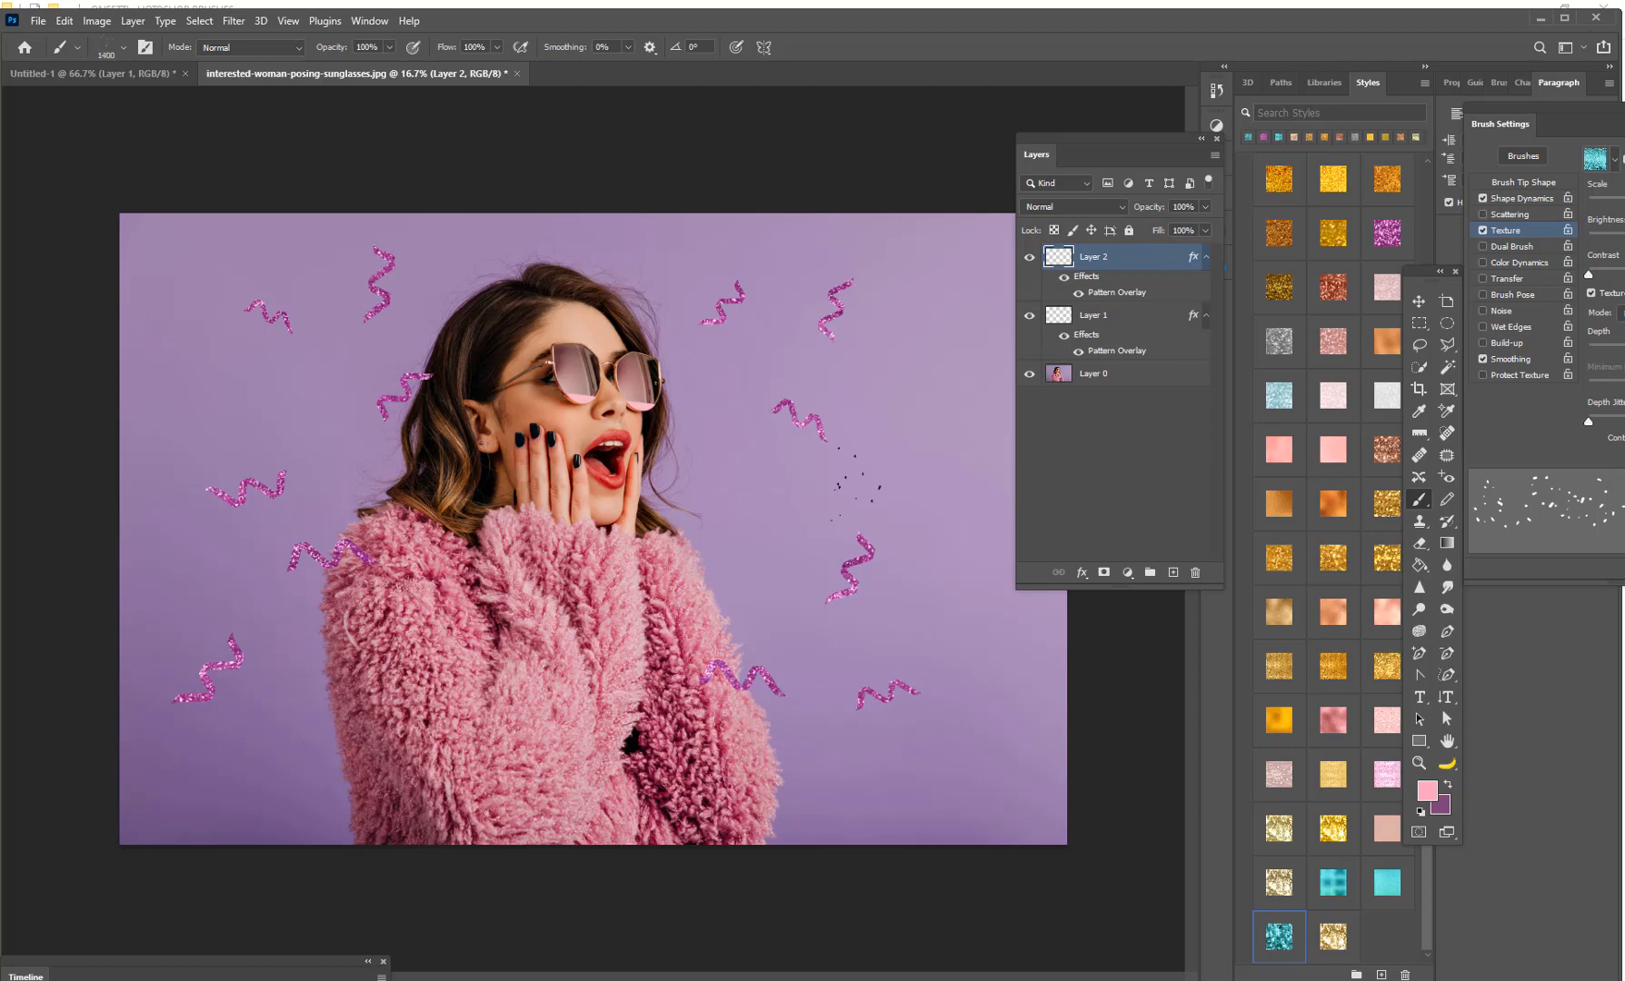
{"action": "key", "text": "bracketright"}
{"action": "left_click", "coordinate": [124, 48]}
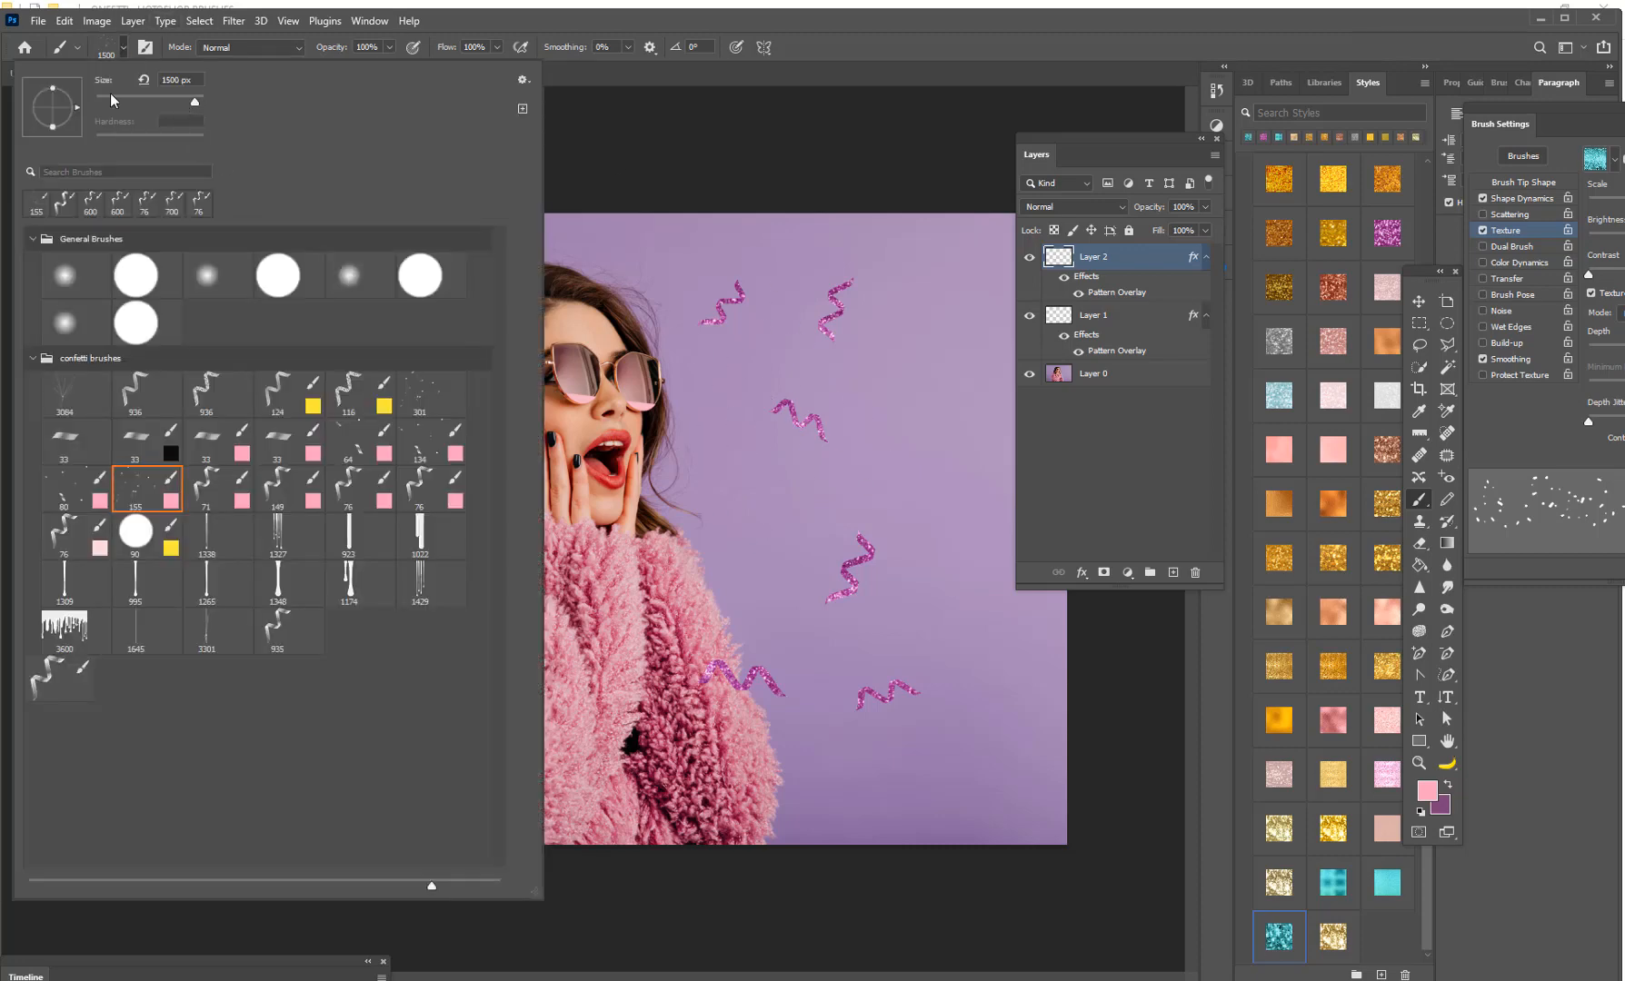
Scatter turquoise glitter confetti over the background, the woman's hair and coat, and all around the purple streamers
{"action": "left_click", "coordinate": [860, 421]}
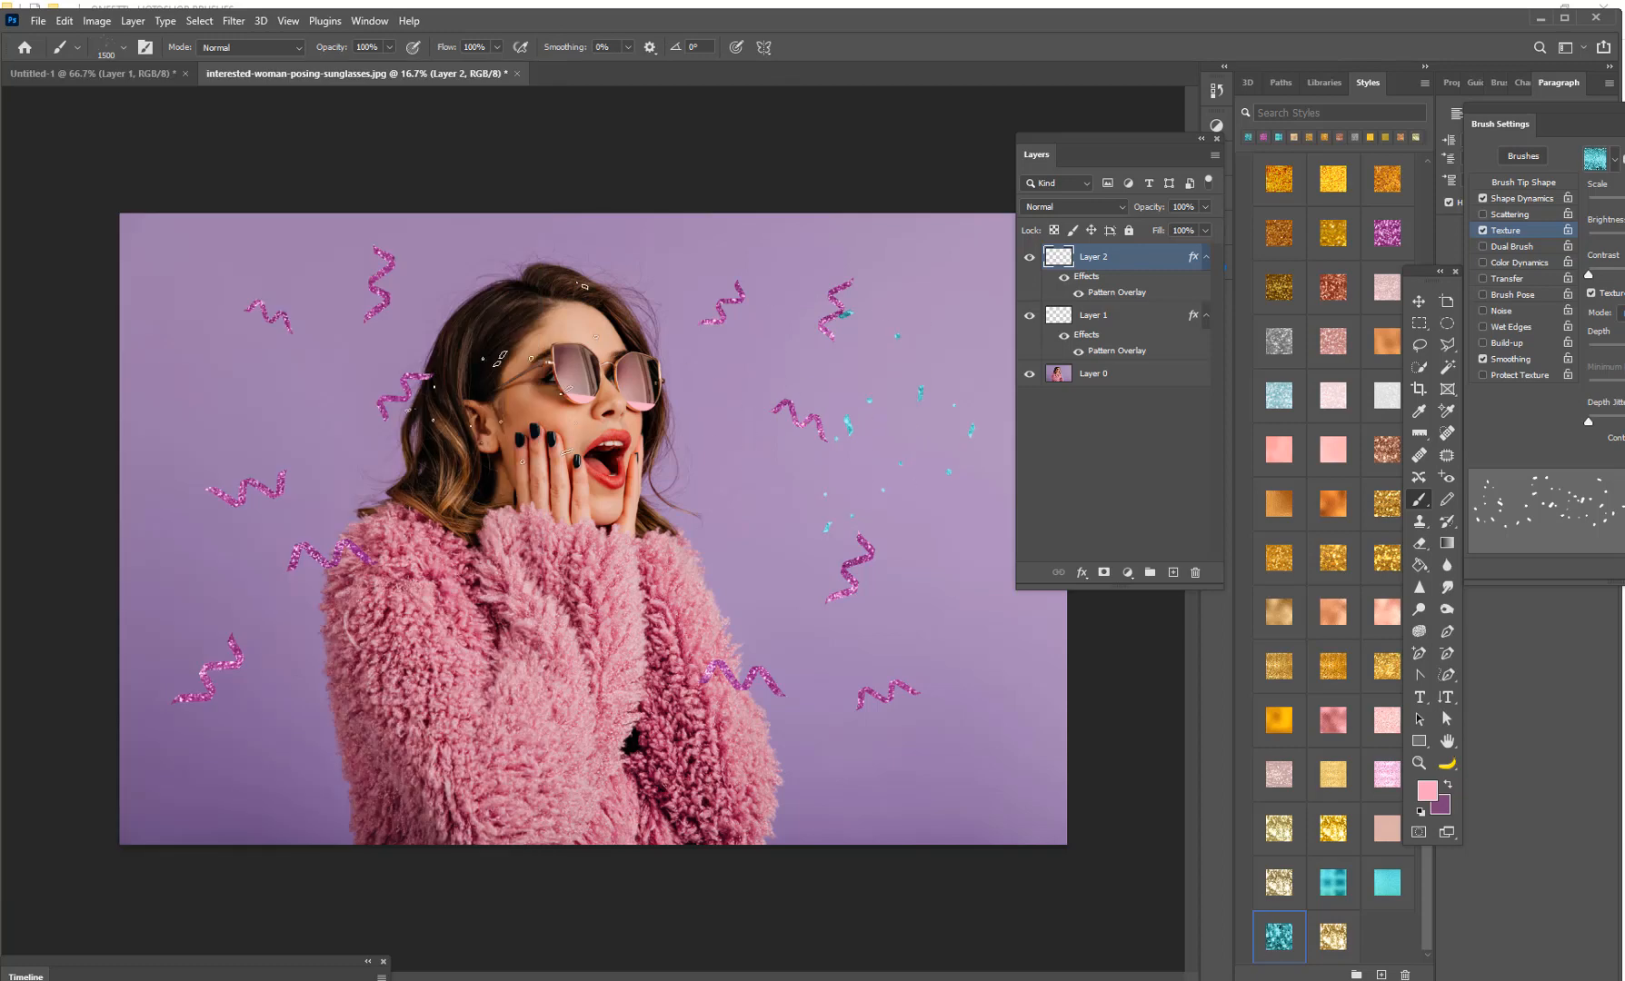
{"action": "left_click", "coordinate": [302, 361]}
{"action": "left_click", "coordinate": [241, 700]}
{"action": "left_click", "coordinate": [899, 709]}
{"action": "left_click", "coordinate": [264, 296]}
{"action": "left_click", "coordinate": [591, 289]}
{"action": "left_click", "coordinate": [754, 473]}
{"action": "left_click", "coordinate": [942, 266]}
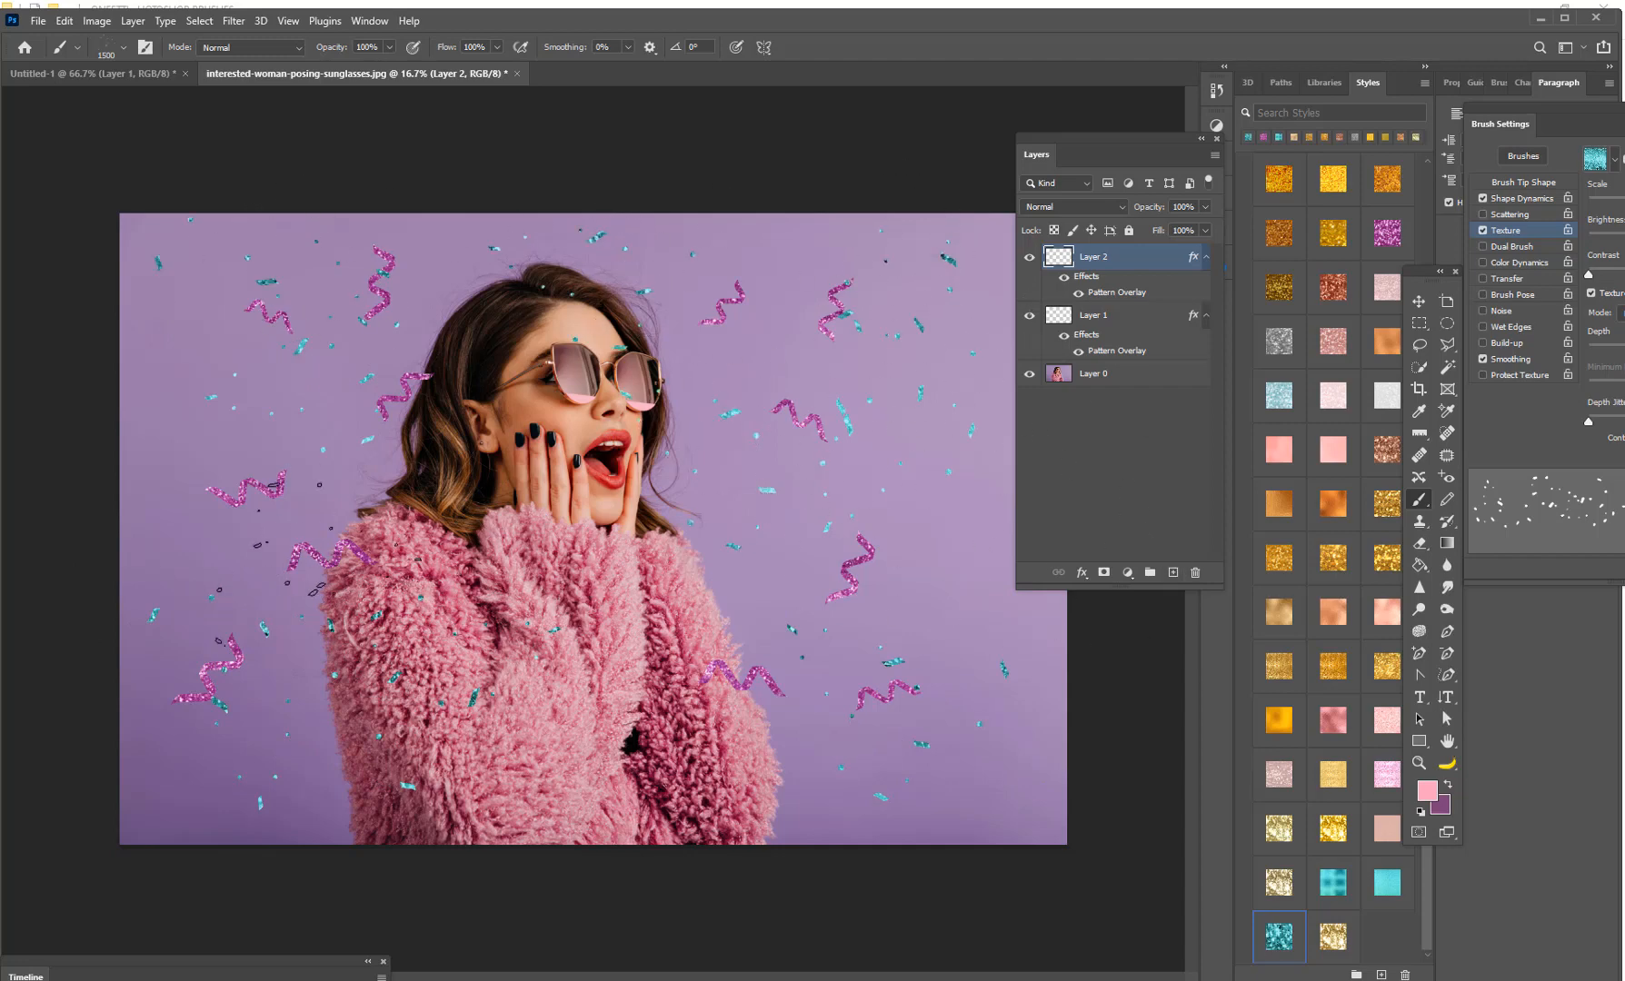
{"action": "left_click", "coordinate": [388, 629]}
{"action": "left_click", "coordinate": [752, 760]}
{"action": "left_click", "coordinate": [908, 545]}
{"action": "left_click", "coordinate": [246, 309]}
Close the sunglasses photo without saving and open positive-carefree-african-american-woman-ready-celebration-dressed-festive-clothing-poses-against-blue-balloons.jpg
{"action": "left_click", "coordinate": [516, 74]}
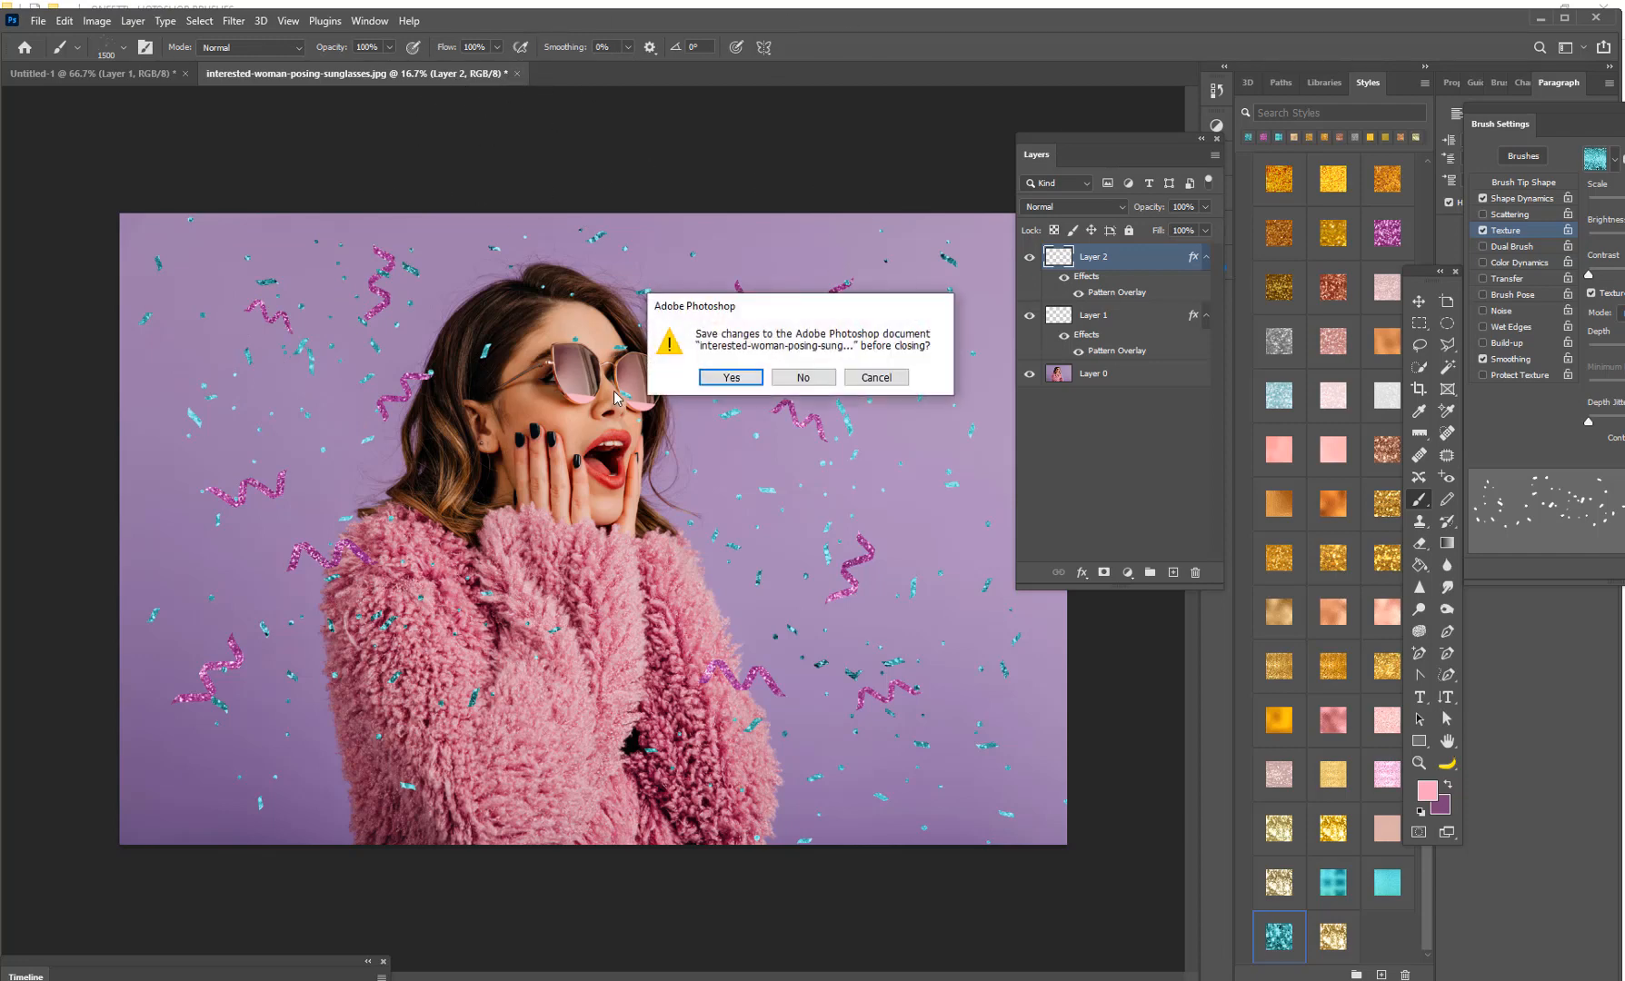
{"action": "left_click", "coordinate": [801, 377]}
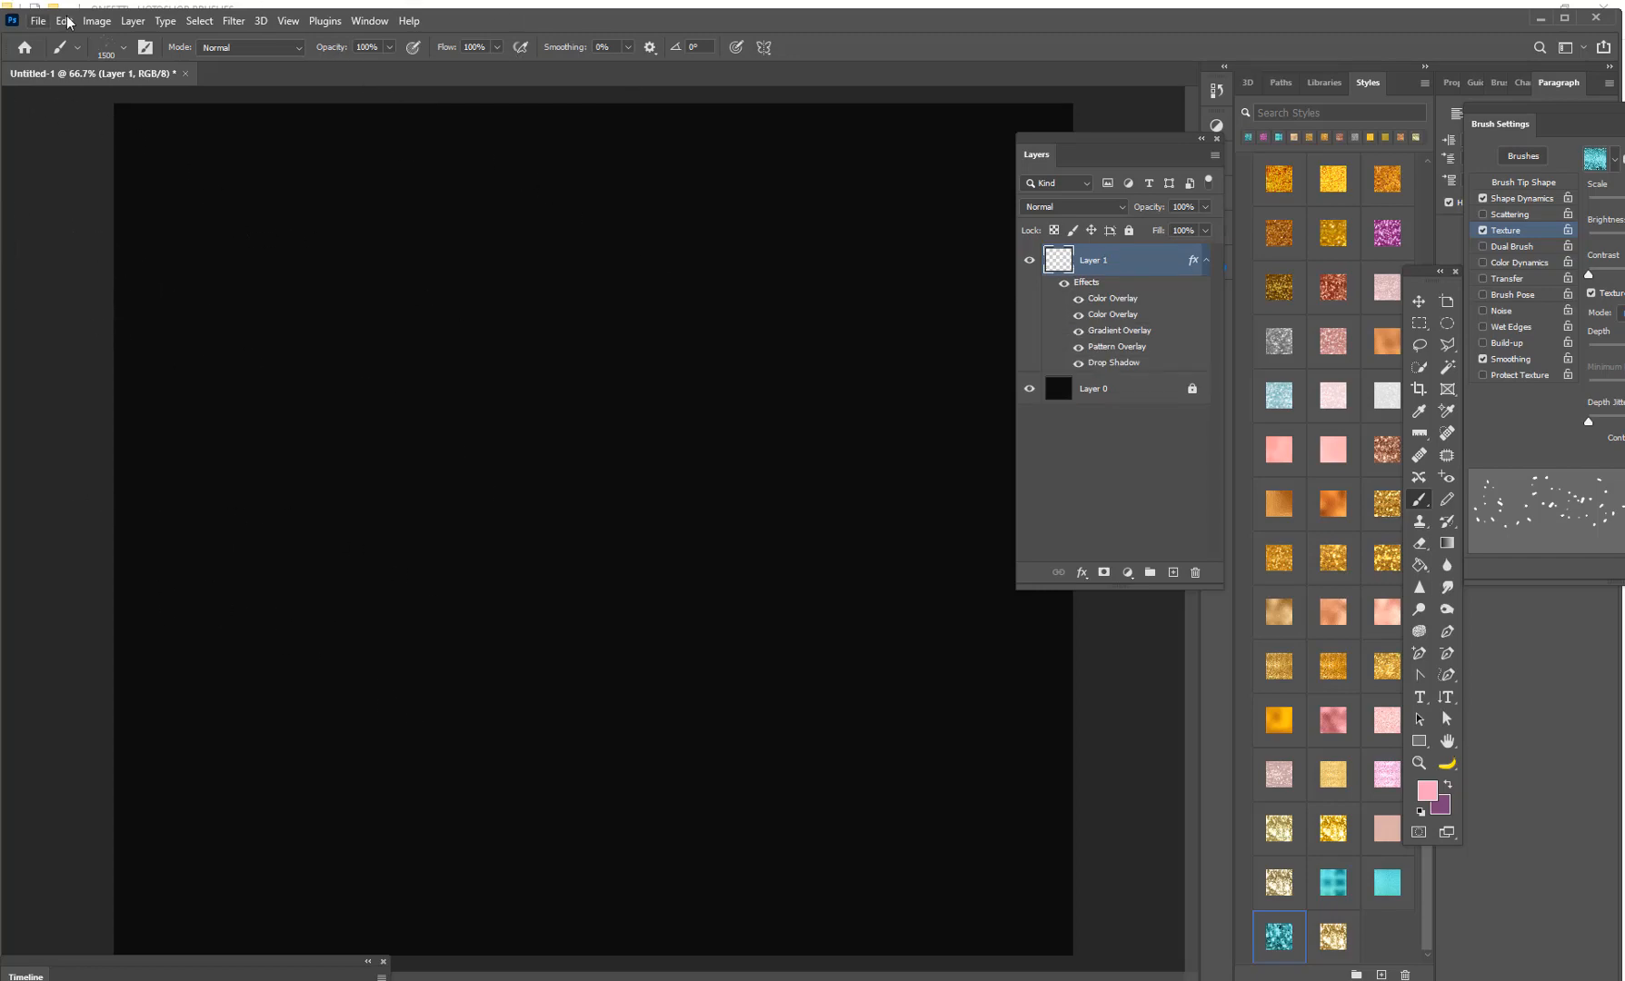
{"action": "left_click", "coordinate": [38, 21]}
{"action": "left_click", "coordinate": [56, 55]}
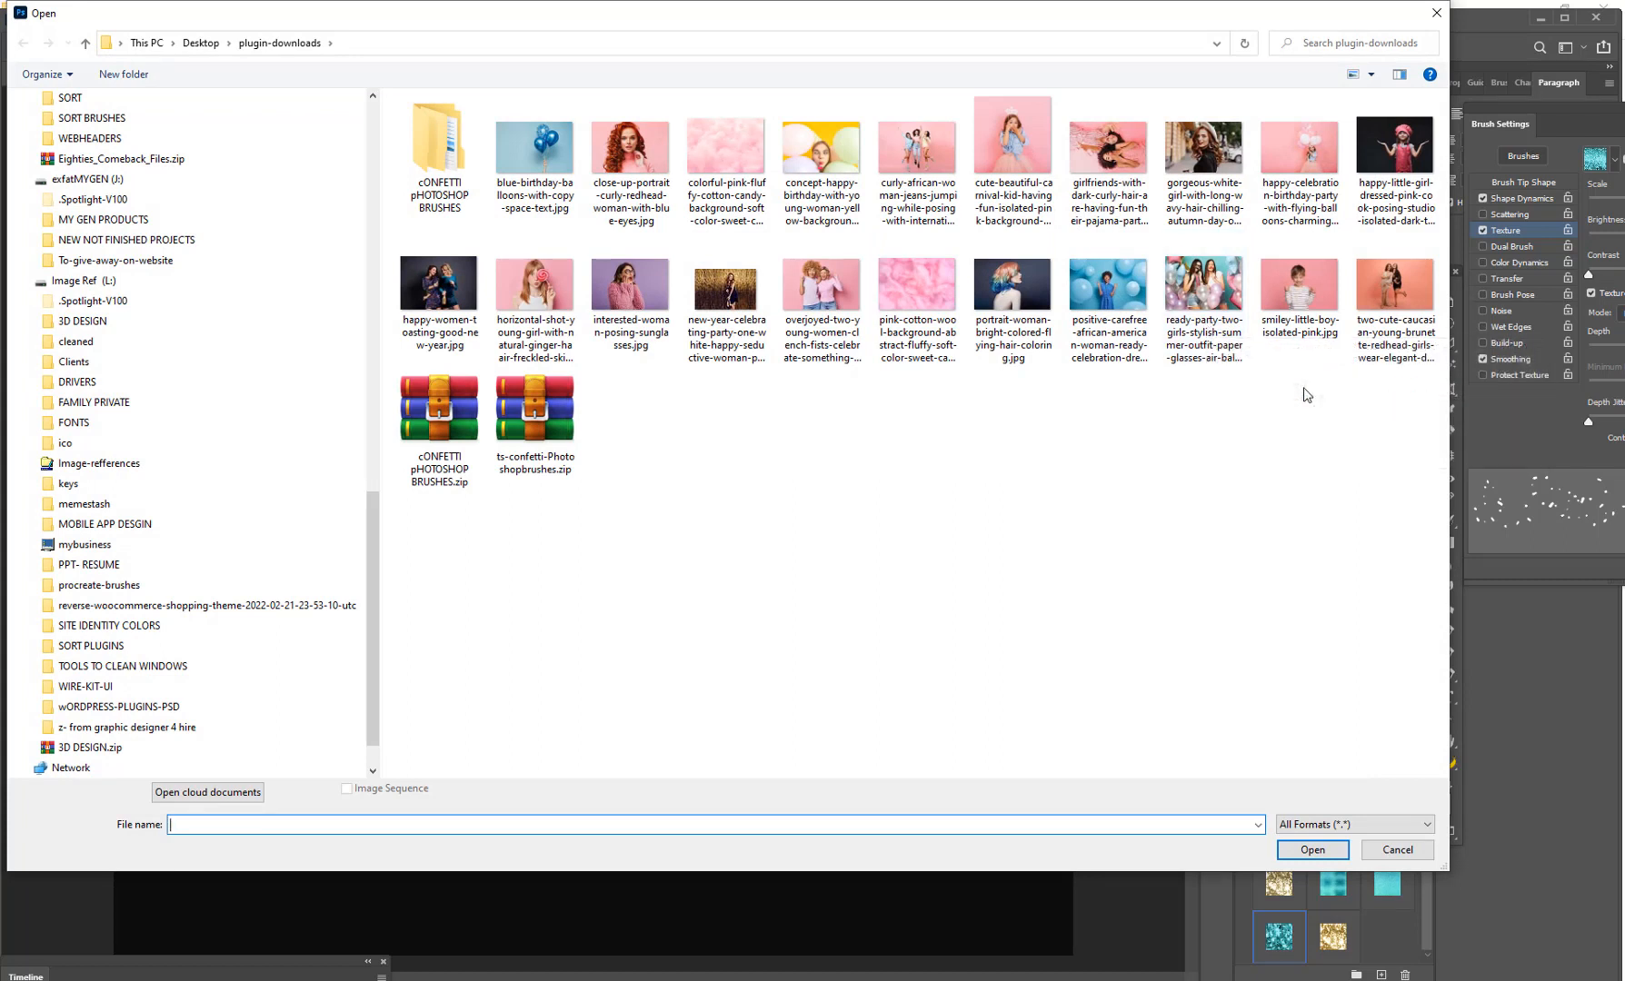
{"action": "left_click", "coordinate": [1107, 283]}
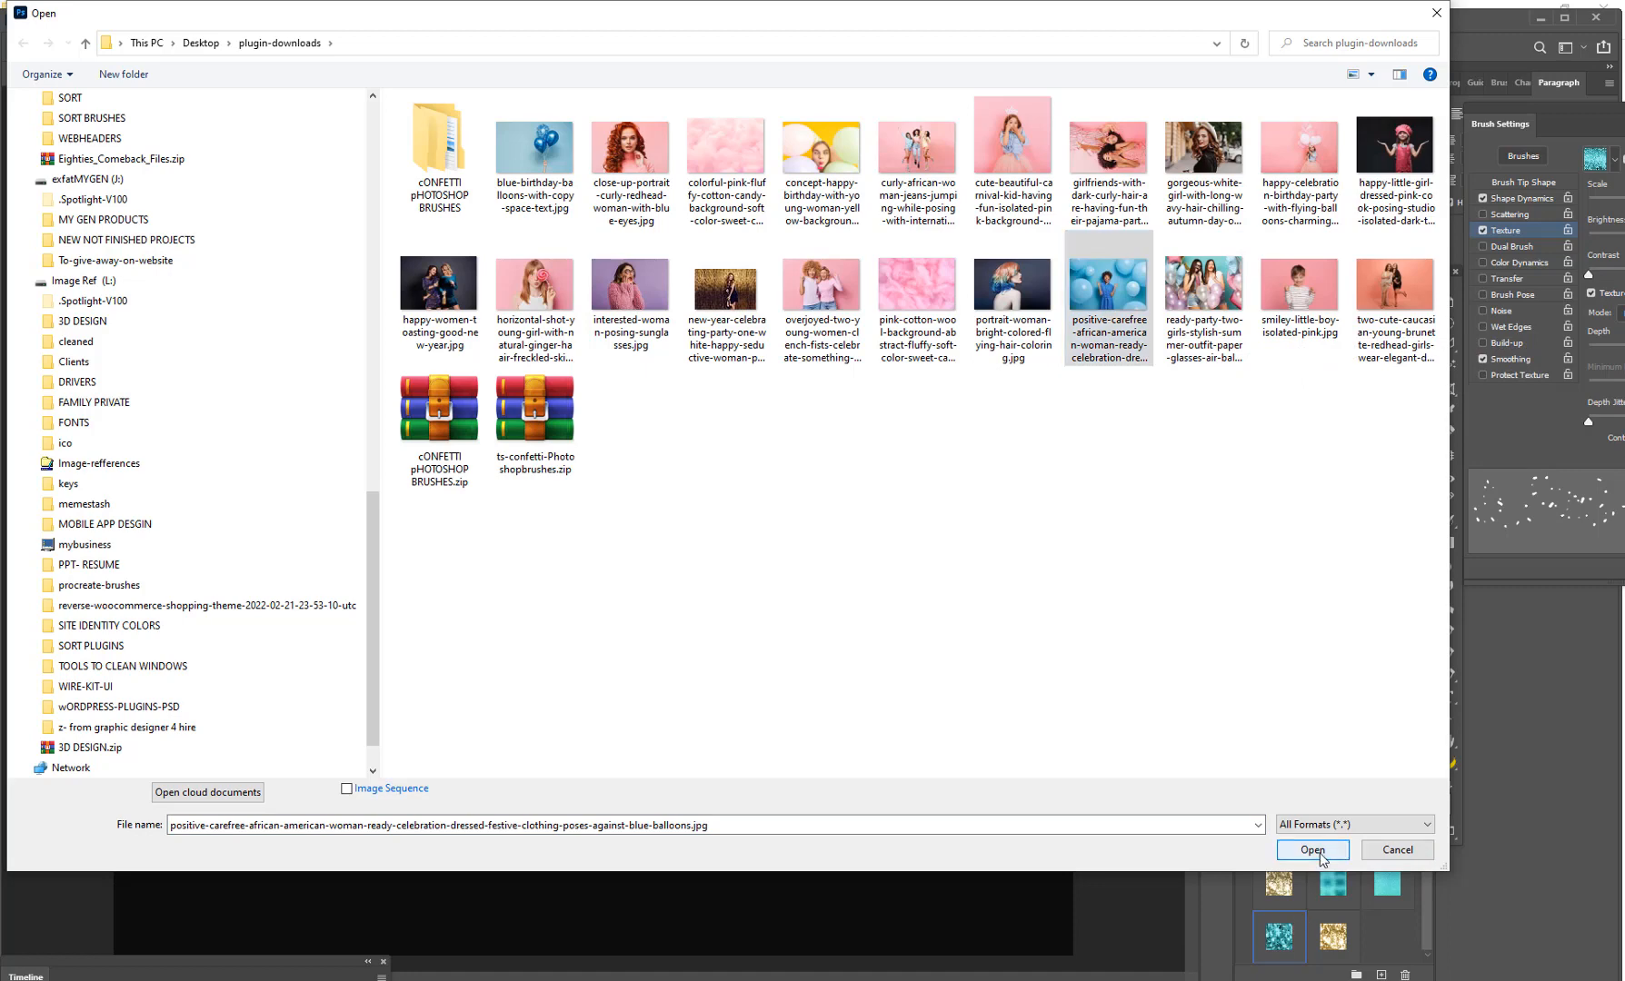
{"action": "left_click", "coordinate": [1312, 850]}
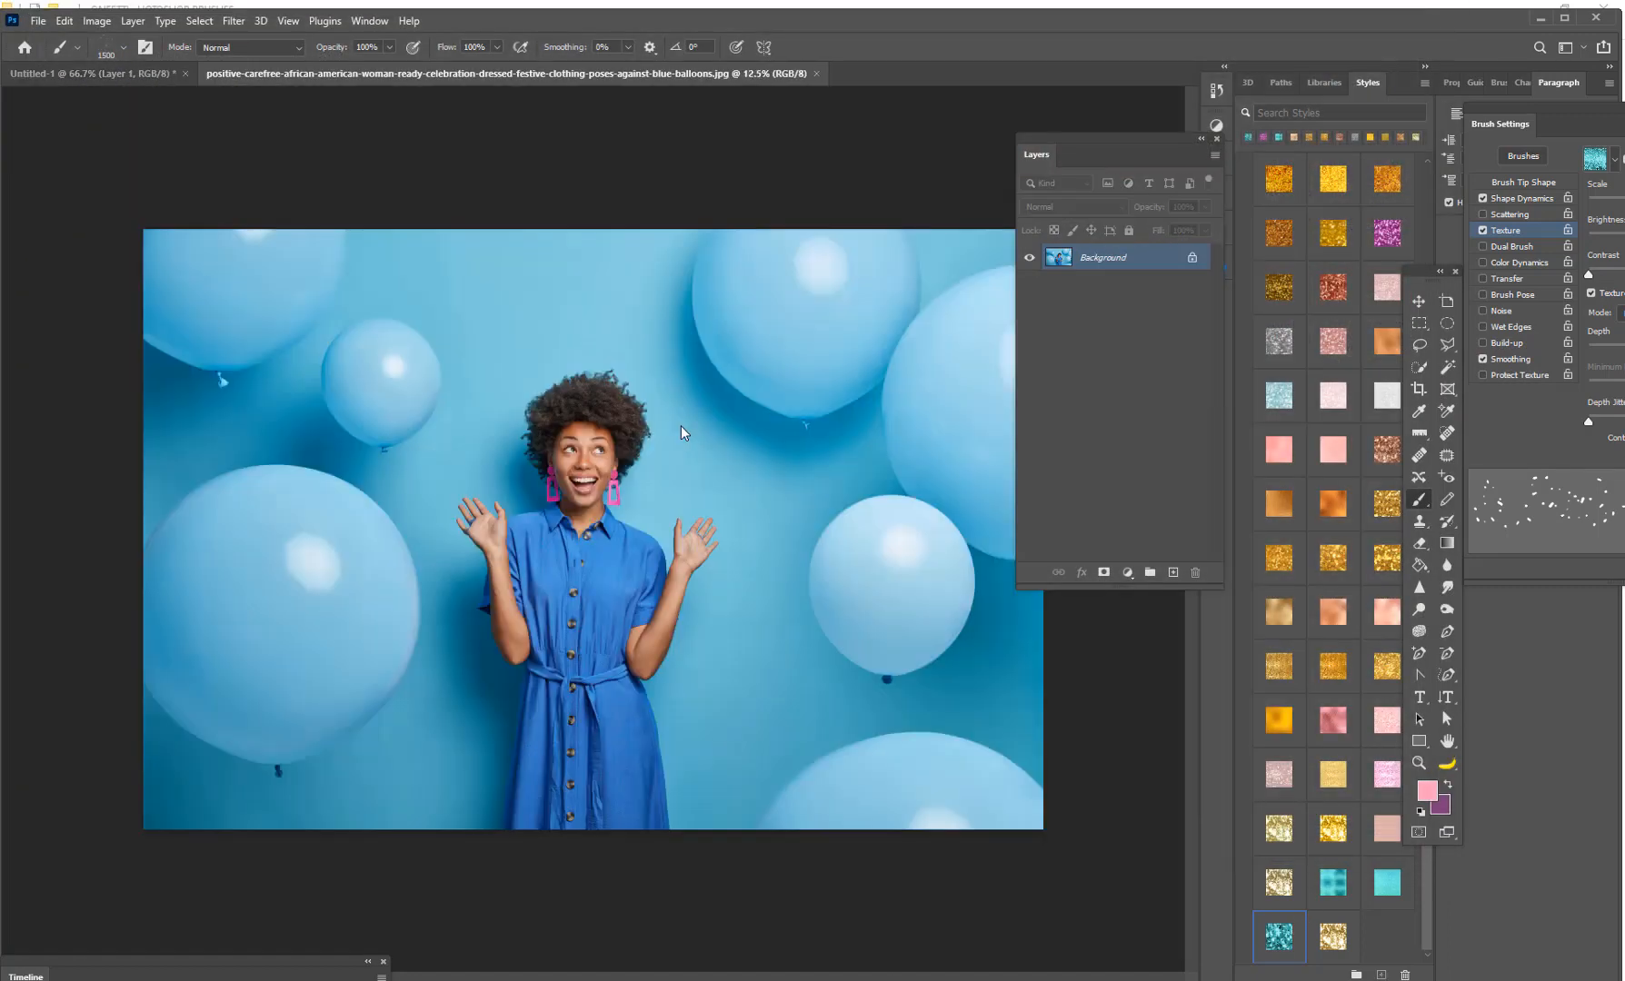
Unlock the balloon photo's background and add a new layer above it with the last gold glitter style
{"action": "left_click", "coordinate": [1189, 259]}
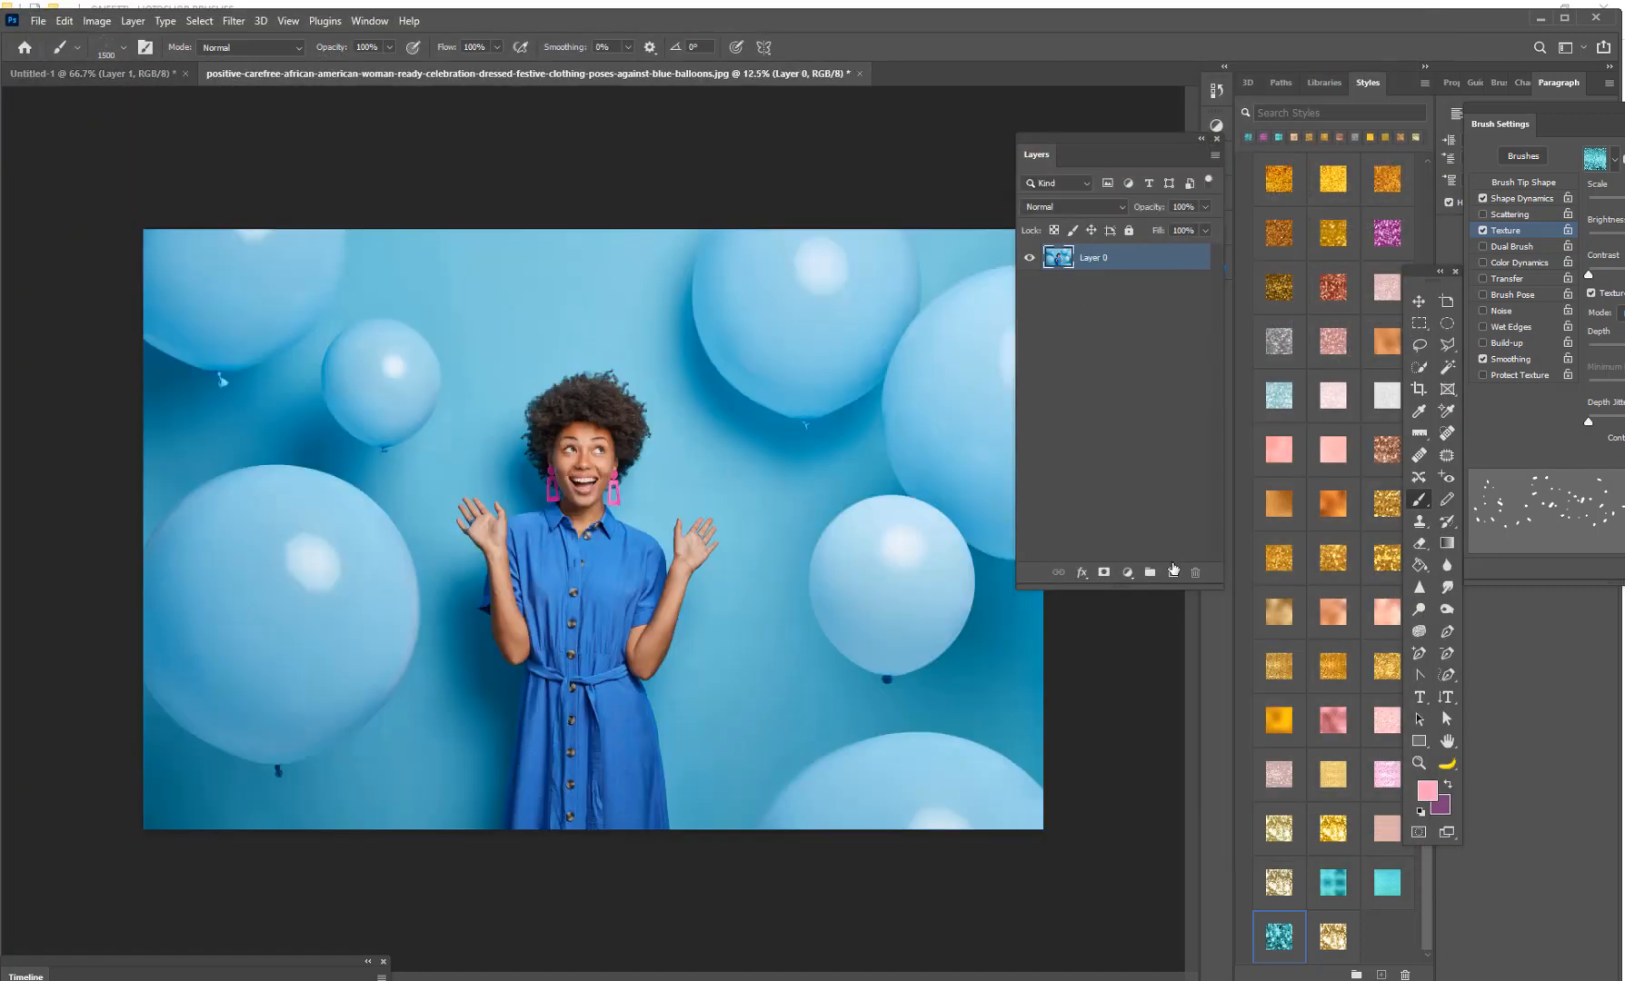
{"action": "left_click", "coordinate": [1172, 572]}
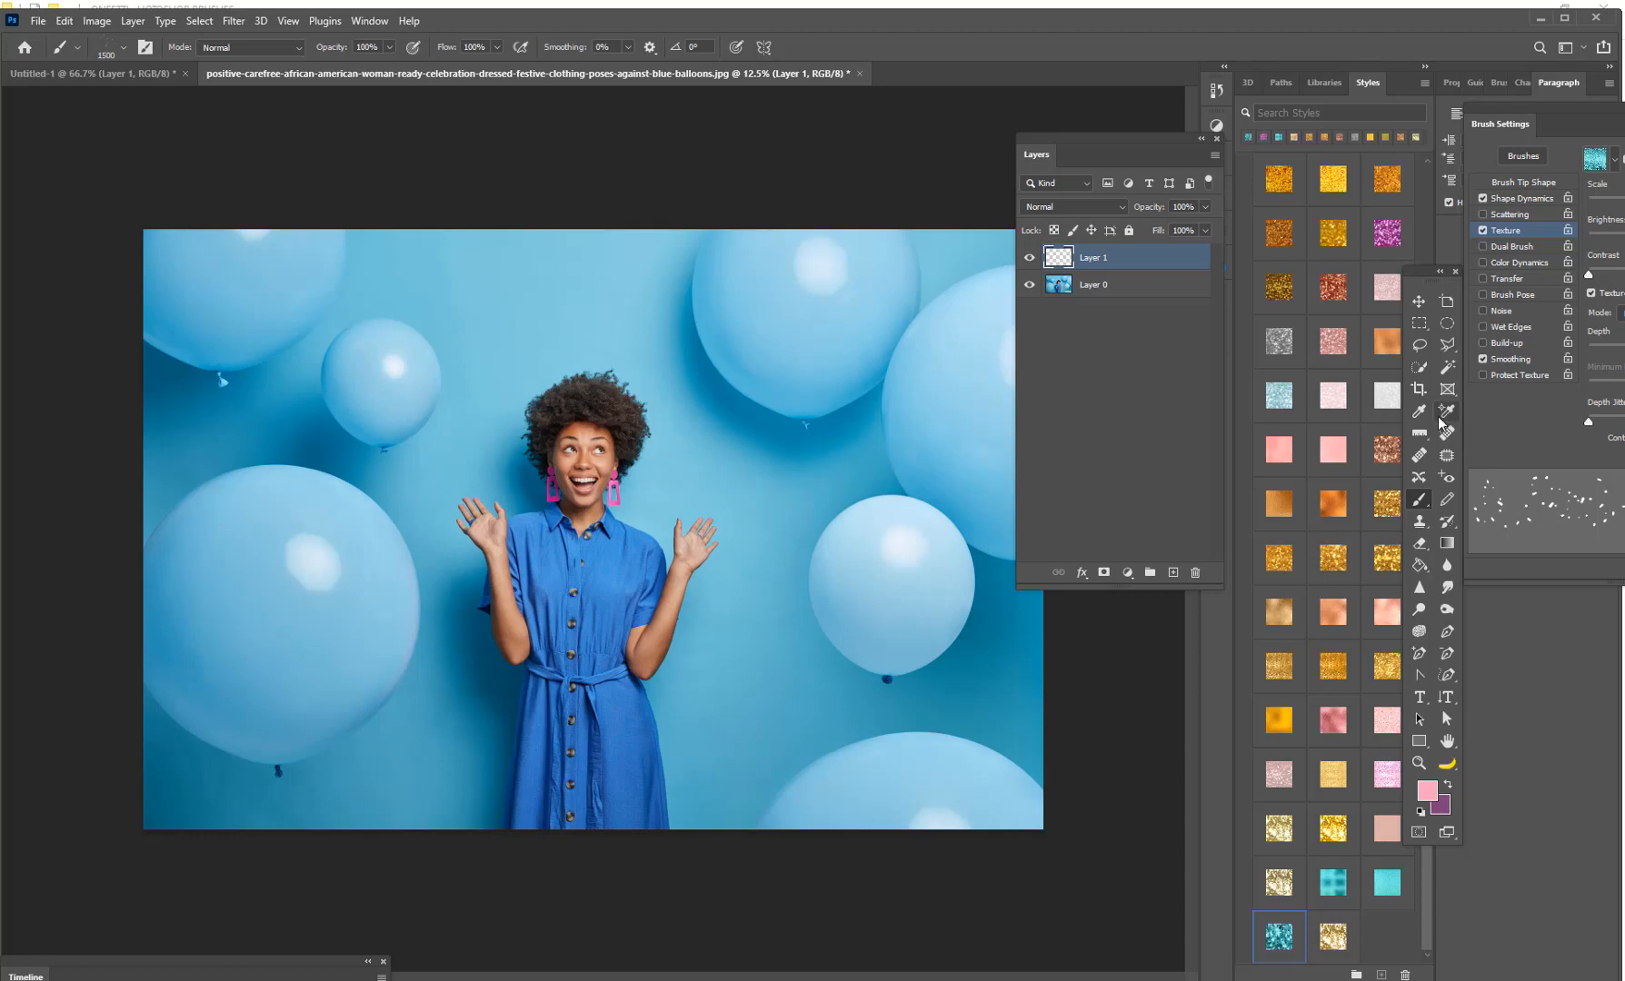
{"action": "left_click", "coordinate": [1278, 886]}
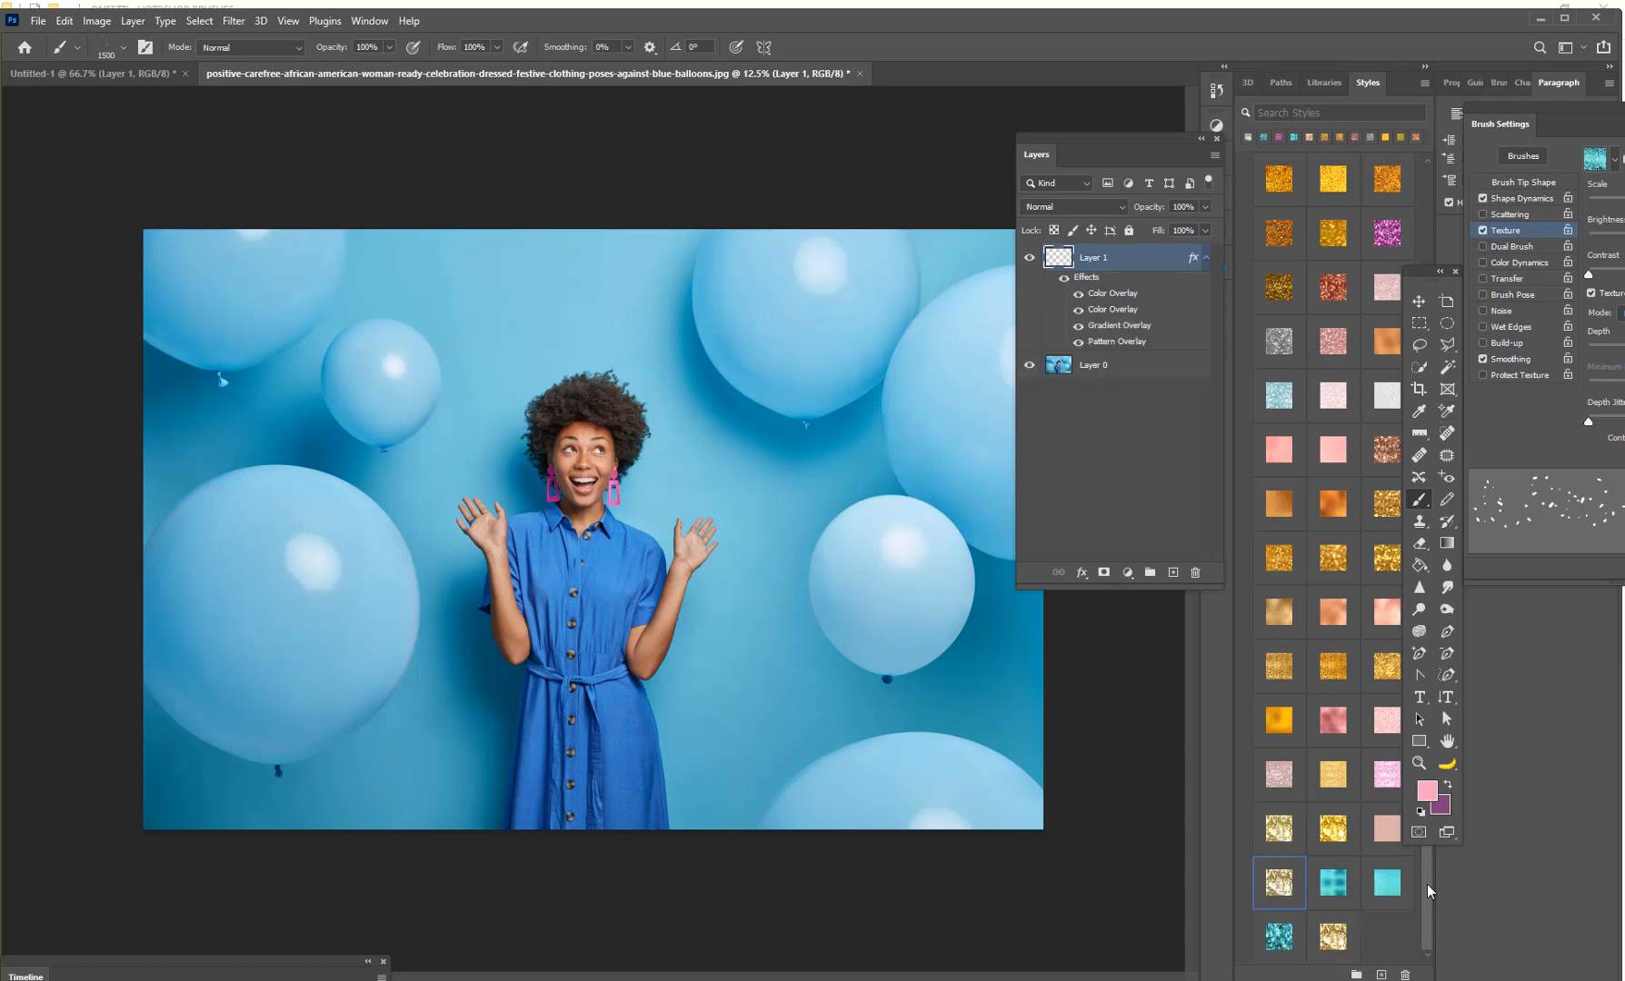
{"action": "left_click", "coordinate": [1332, 937]}
Set the gold glitter layer's Pattern Overlay scale to 100%
{"action": "left_click", "coordinate": [1081, 572]}
{"action": "left_click", "coordinate": [1113, 721]}
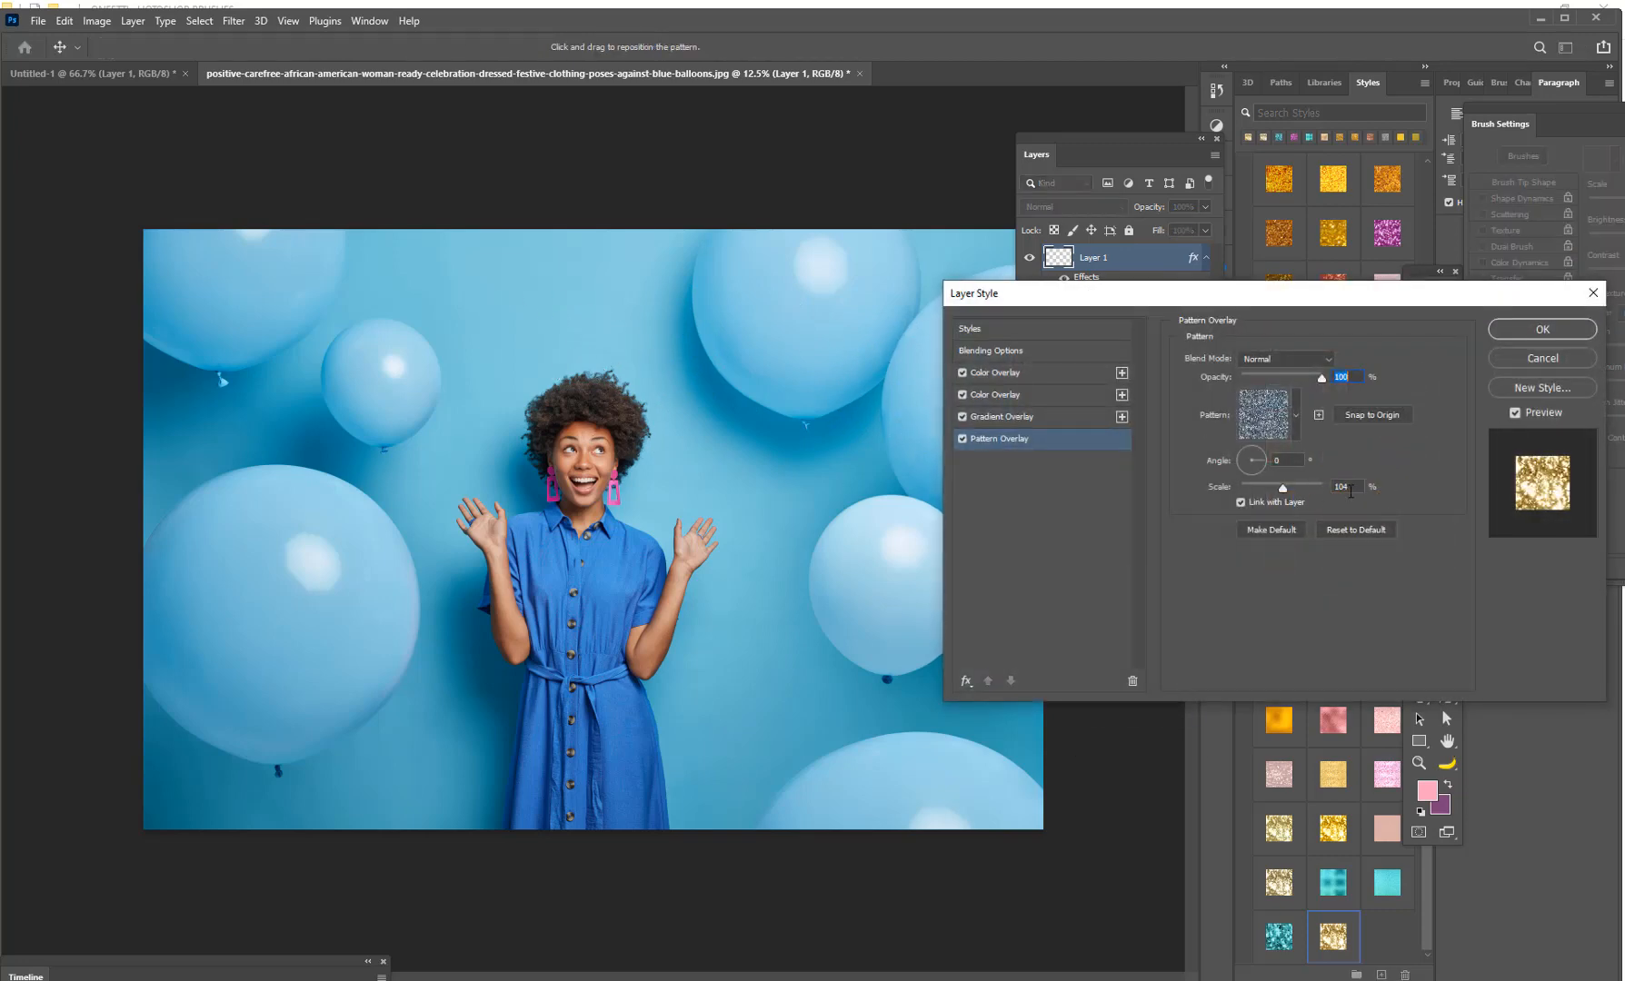
{"action": "left_click", "coordinate": [1348, 488]}
{"action": "type", "text": "100"}
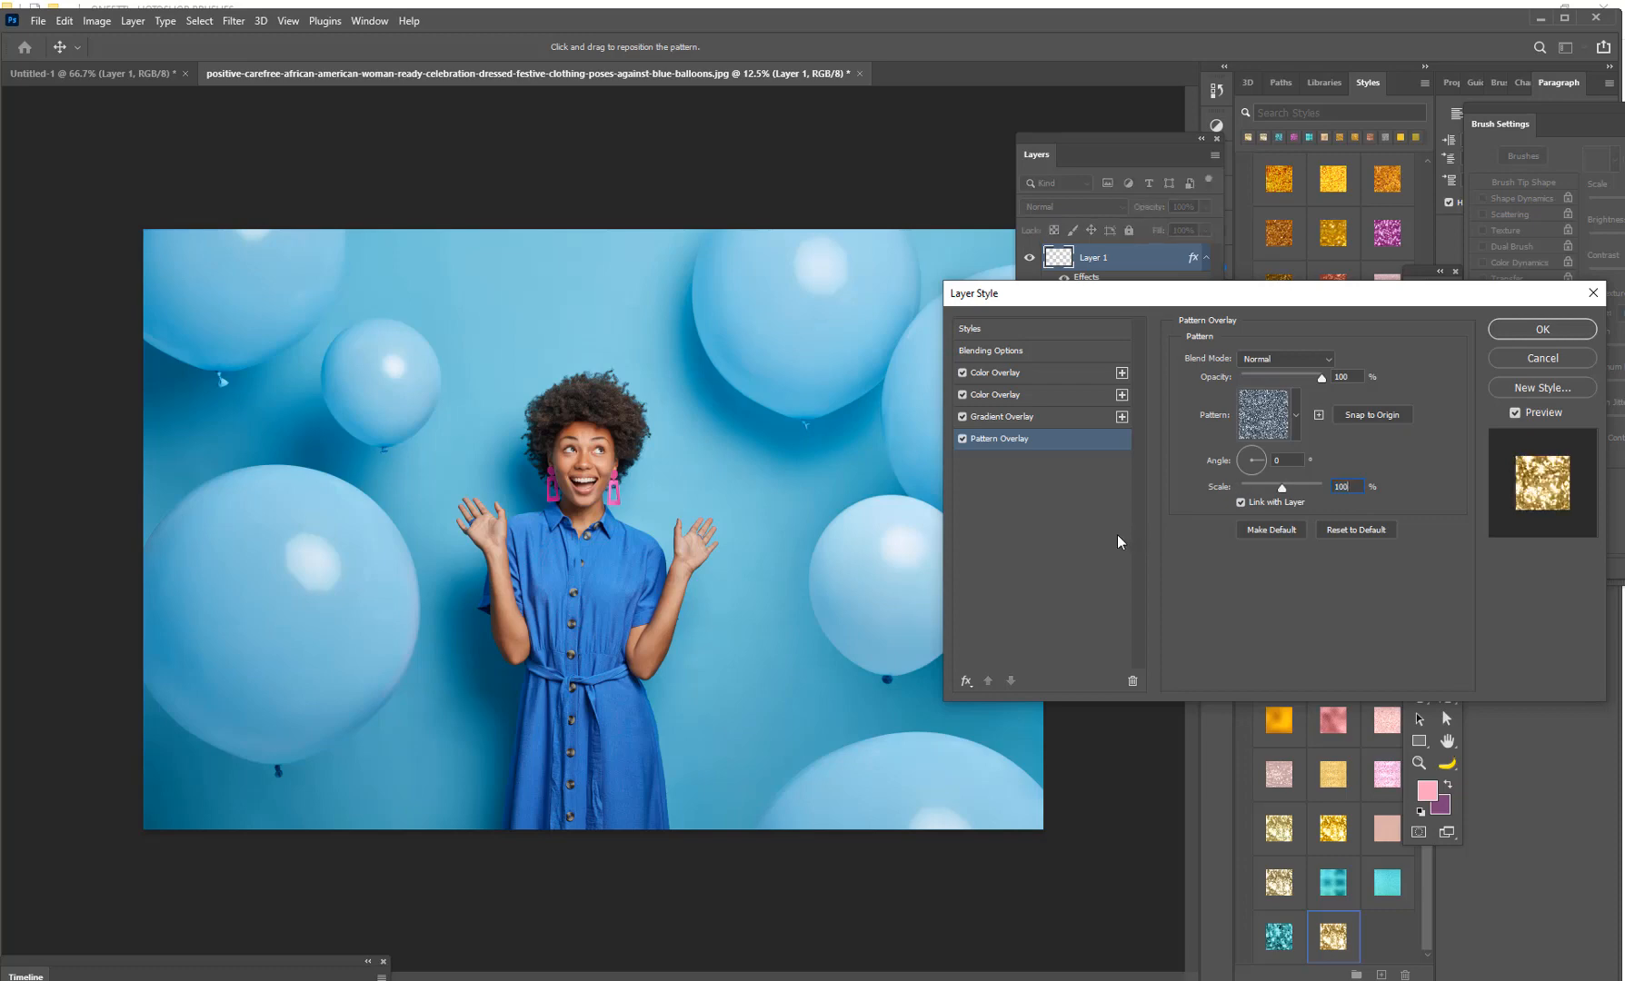
{"action": "left_click", "coordinate": [1526, 333]}
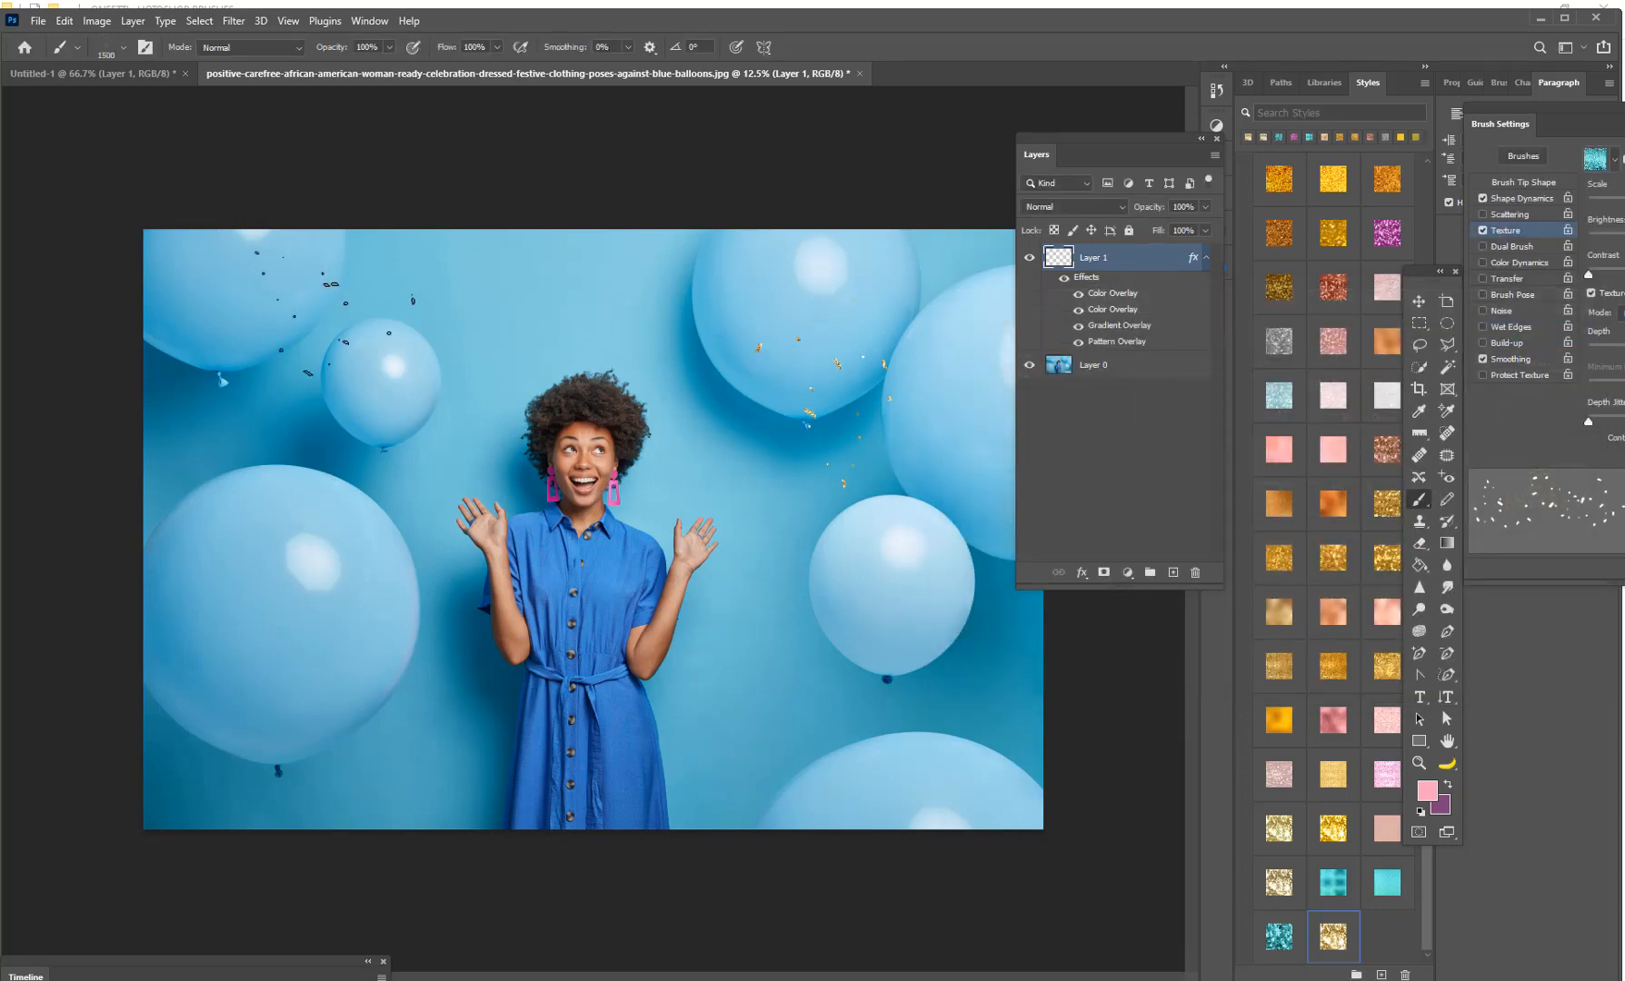
Replace the small confetti stamp with gold confetti scattered around the woman and balloons, using the brush enlarged to 3583 px
{"action": "key", "text": "ctrl+z"}
{"action": "left_click", "coordinate": [124, 47]}
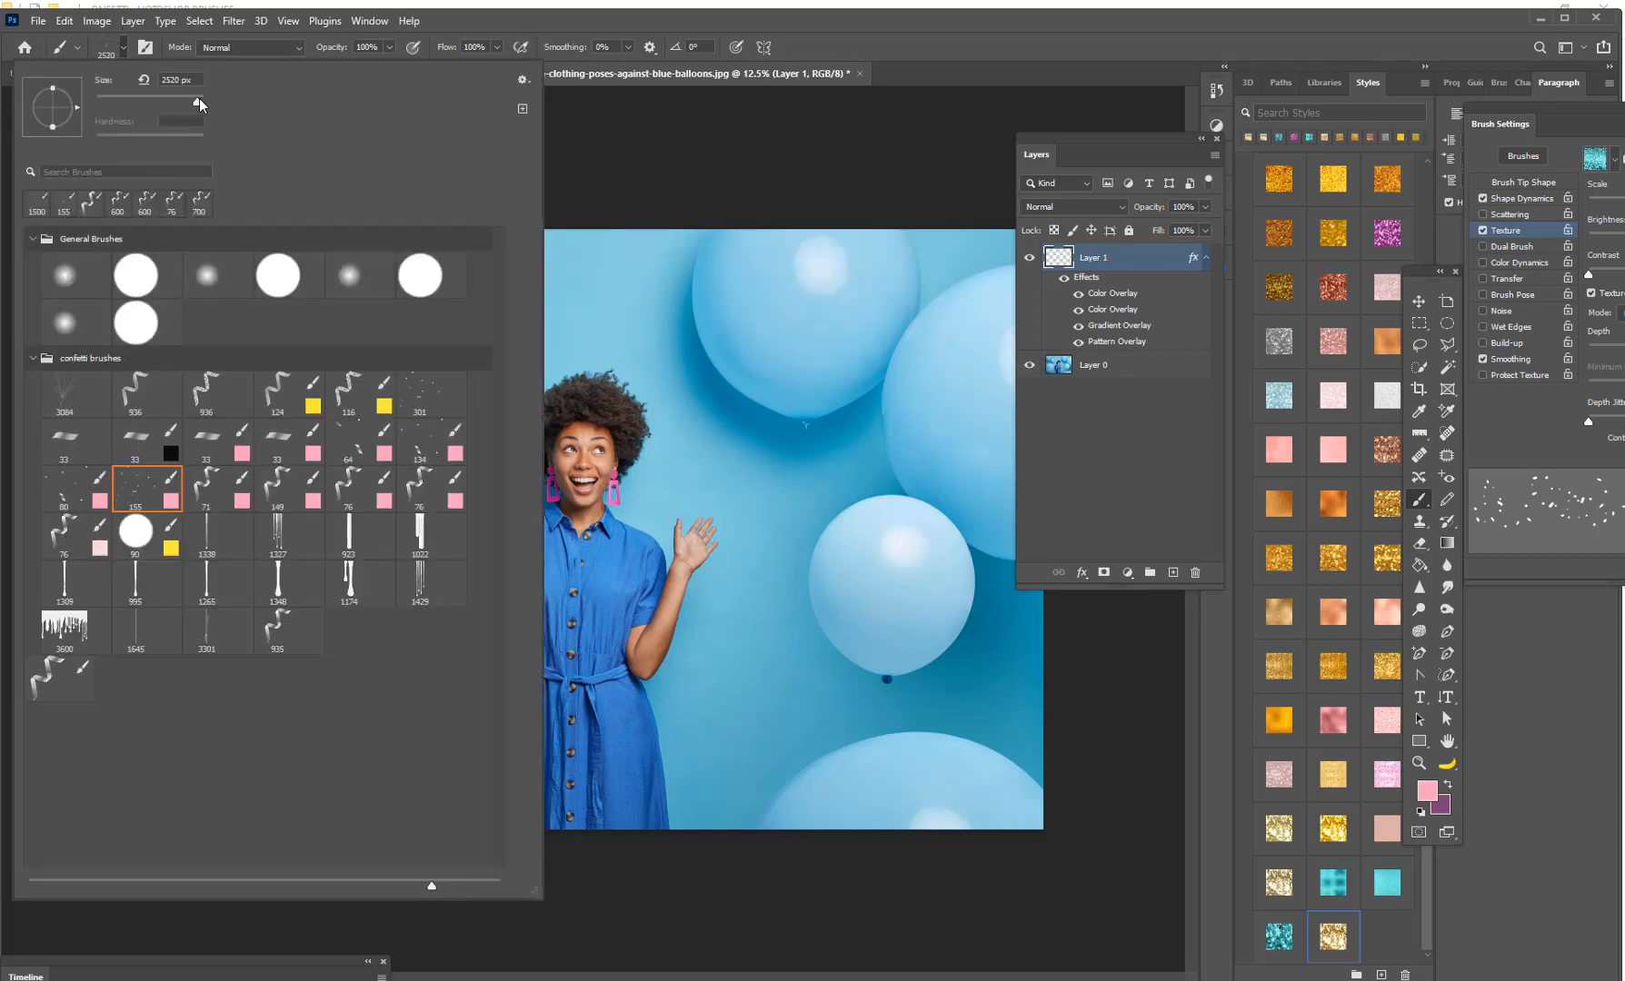
{"action": "left_click", "coordinate": [870, 412]}
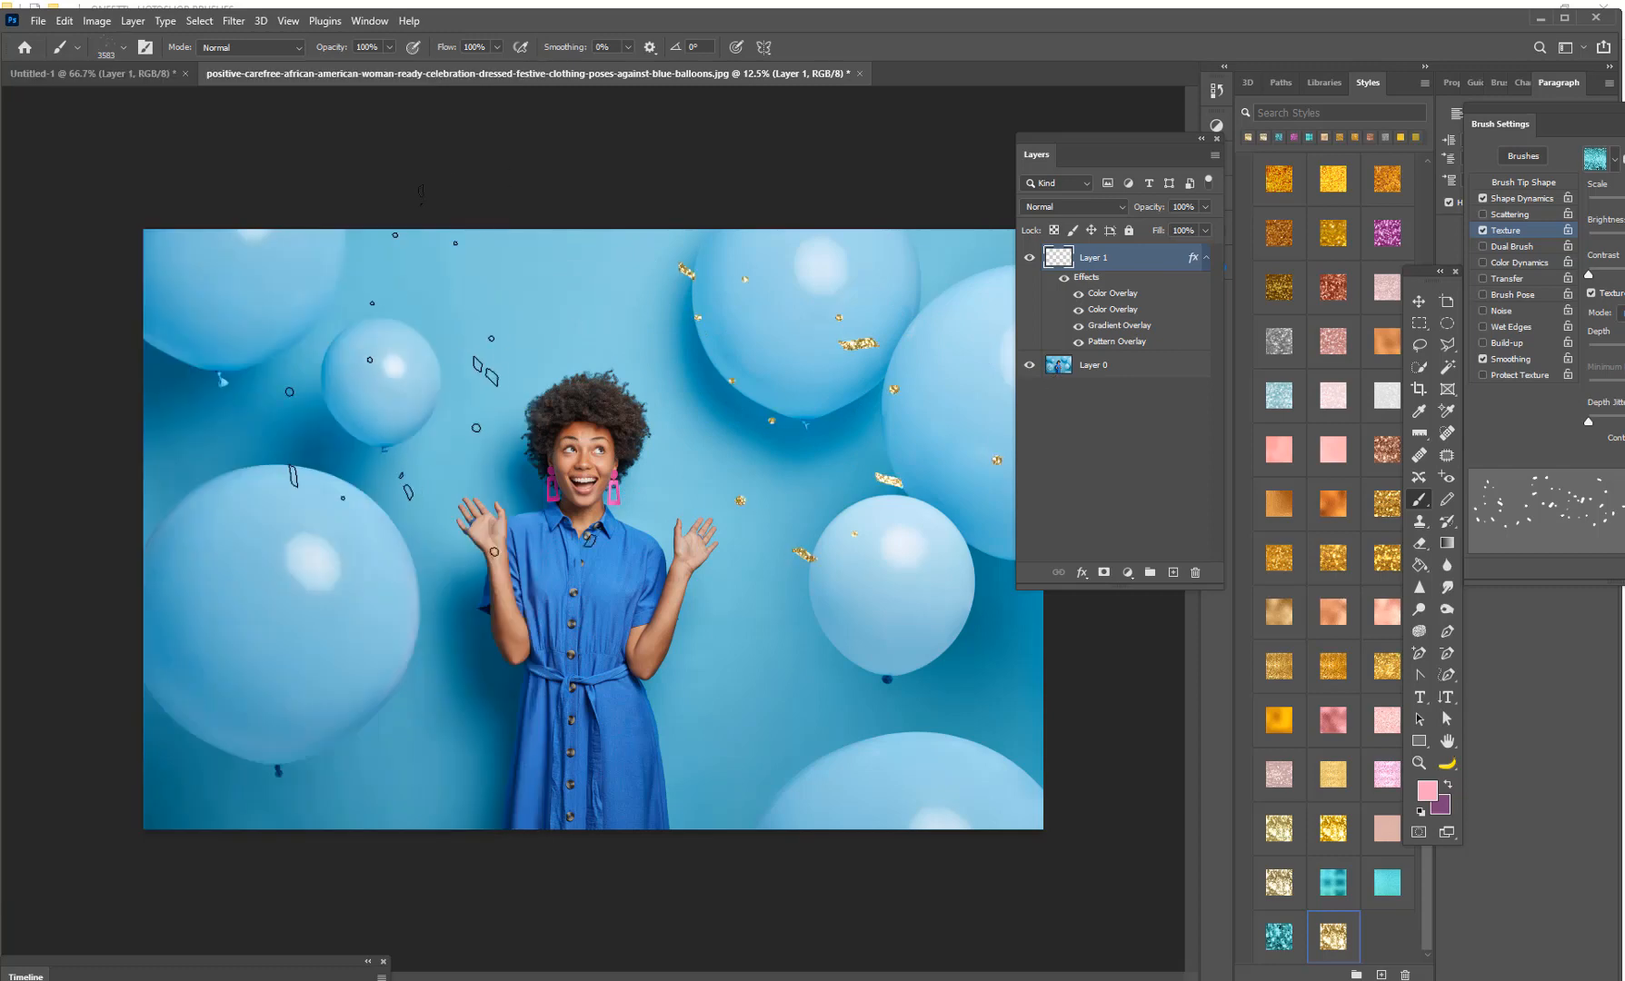
{"action": "left_click", "coordinate": [313, 502]}
{"action": "left_click", "coordinate": [872, 650]}
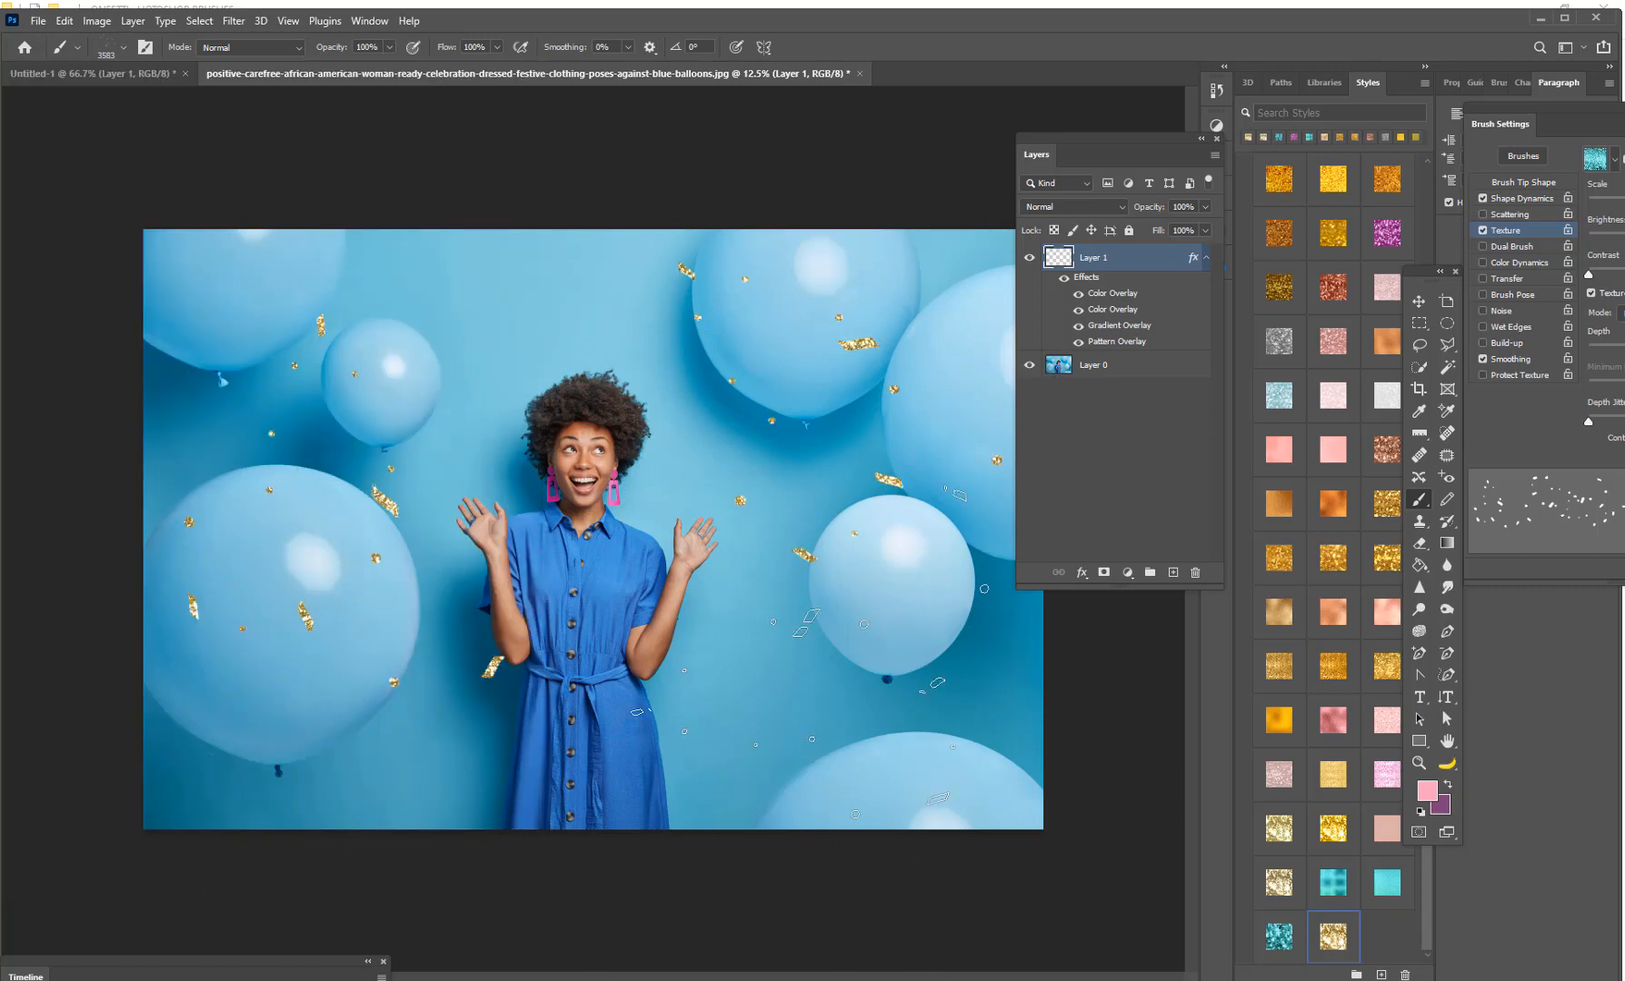
{"action": "left_click", "coordinate": [463, 305]}
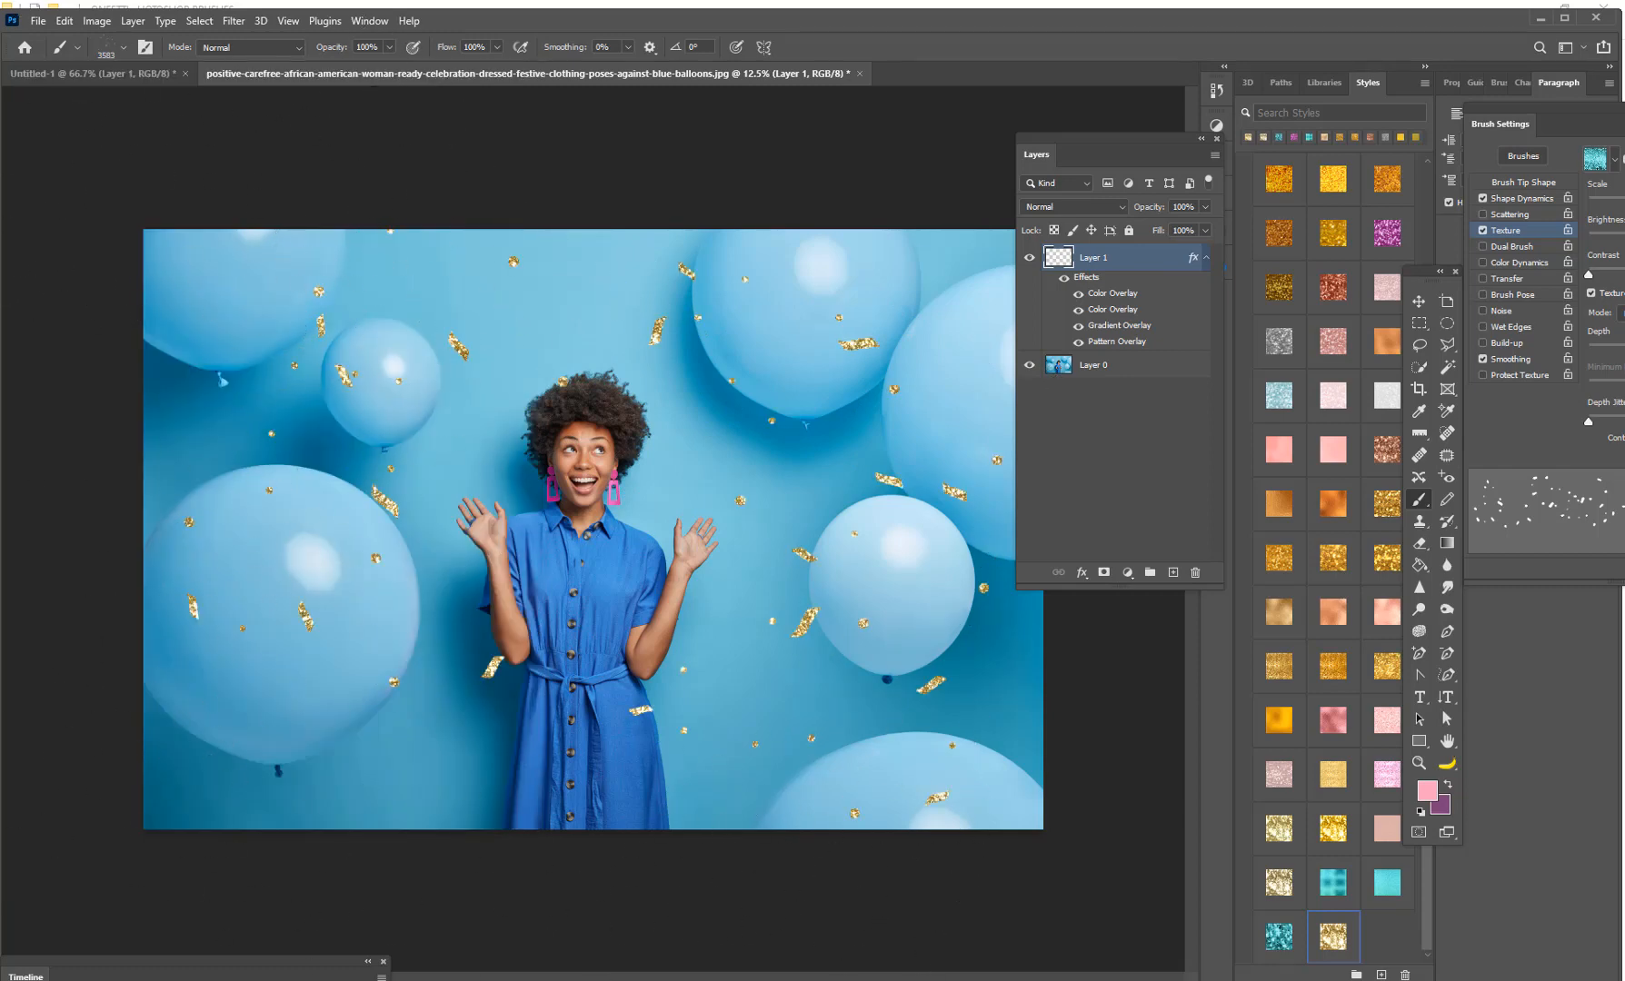
{"action": "left_click", "coordinate": [360, 734]}
Add another layer above the gold confetti and apply the smooth gold foil style
{"action": "left_click", "coordinate": [1172, 573]}
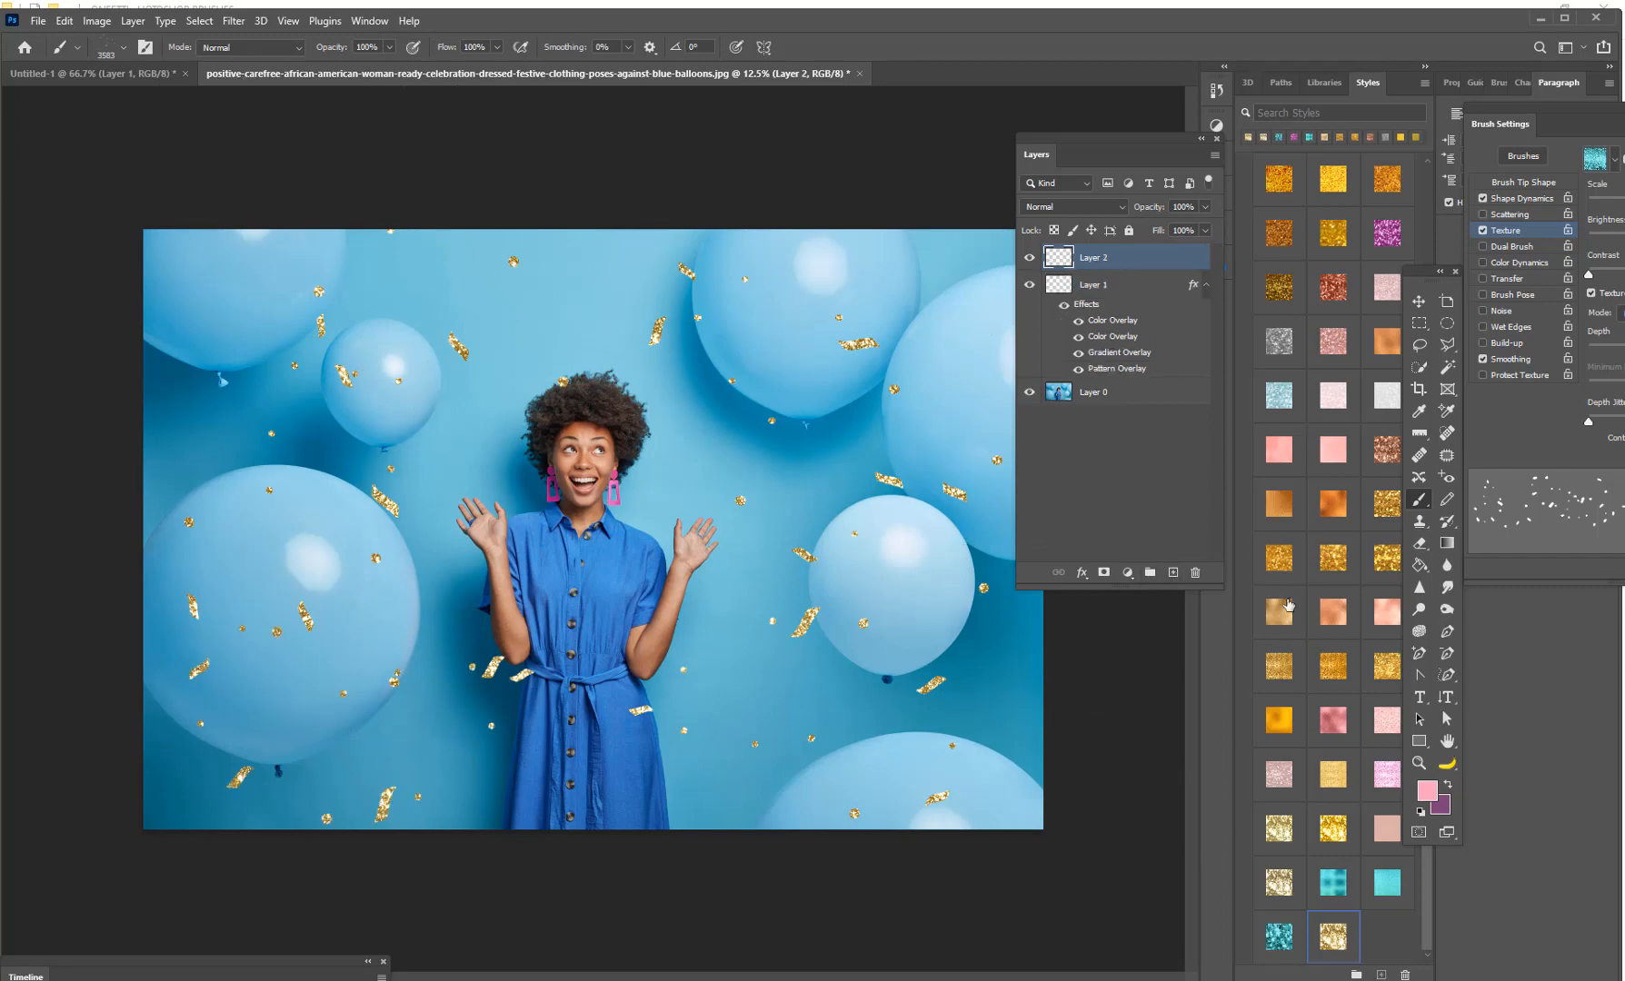
{"action": "left_click", "coordinate": [1280, 627]}
{"action": "left_click", "coordinate": [1082, 572]}
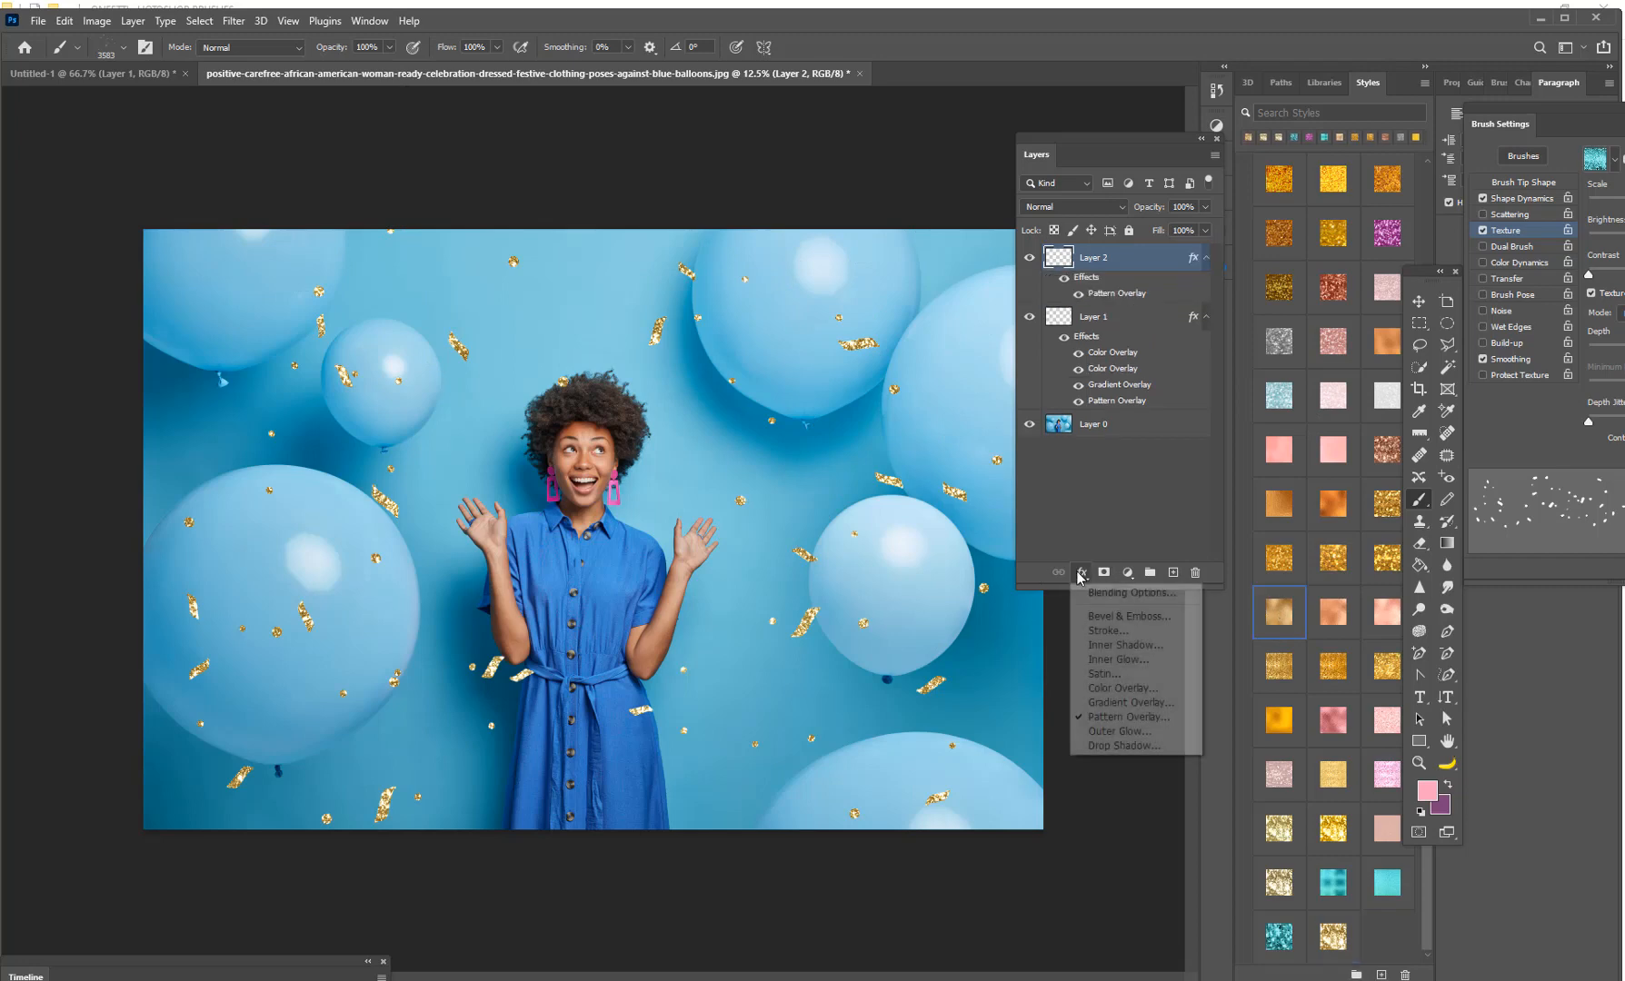
{"action": "left_click", "coordinate": [1114, 732]}
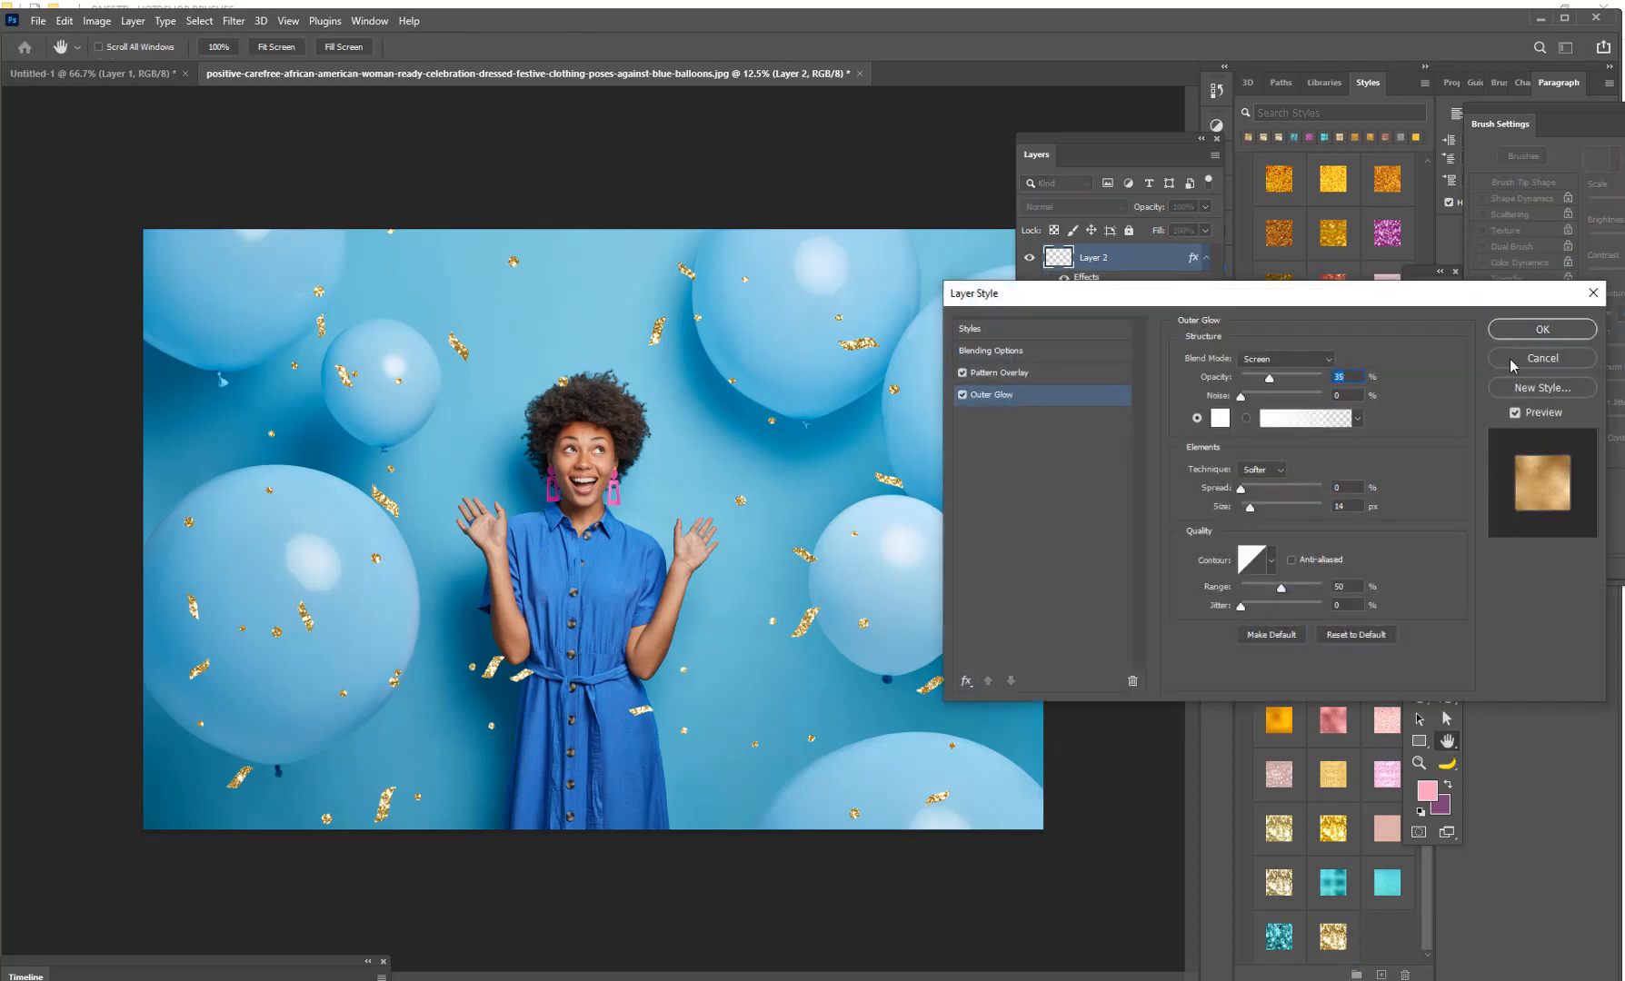
{"action": "left_click", "coordinate": [1542, 358]}
Apply the gold foil layer's Pattern Overlay at 100% scale
{"action": "left_click", "coordinate": [1081, 572]}
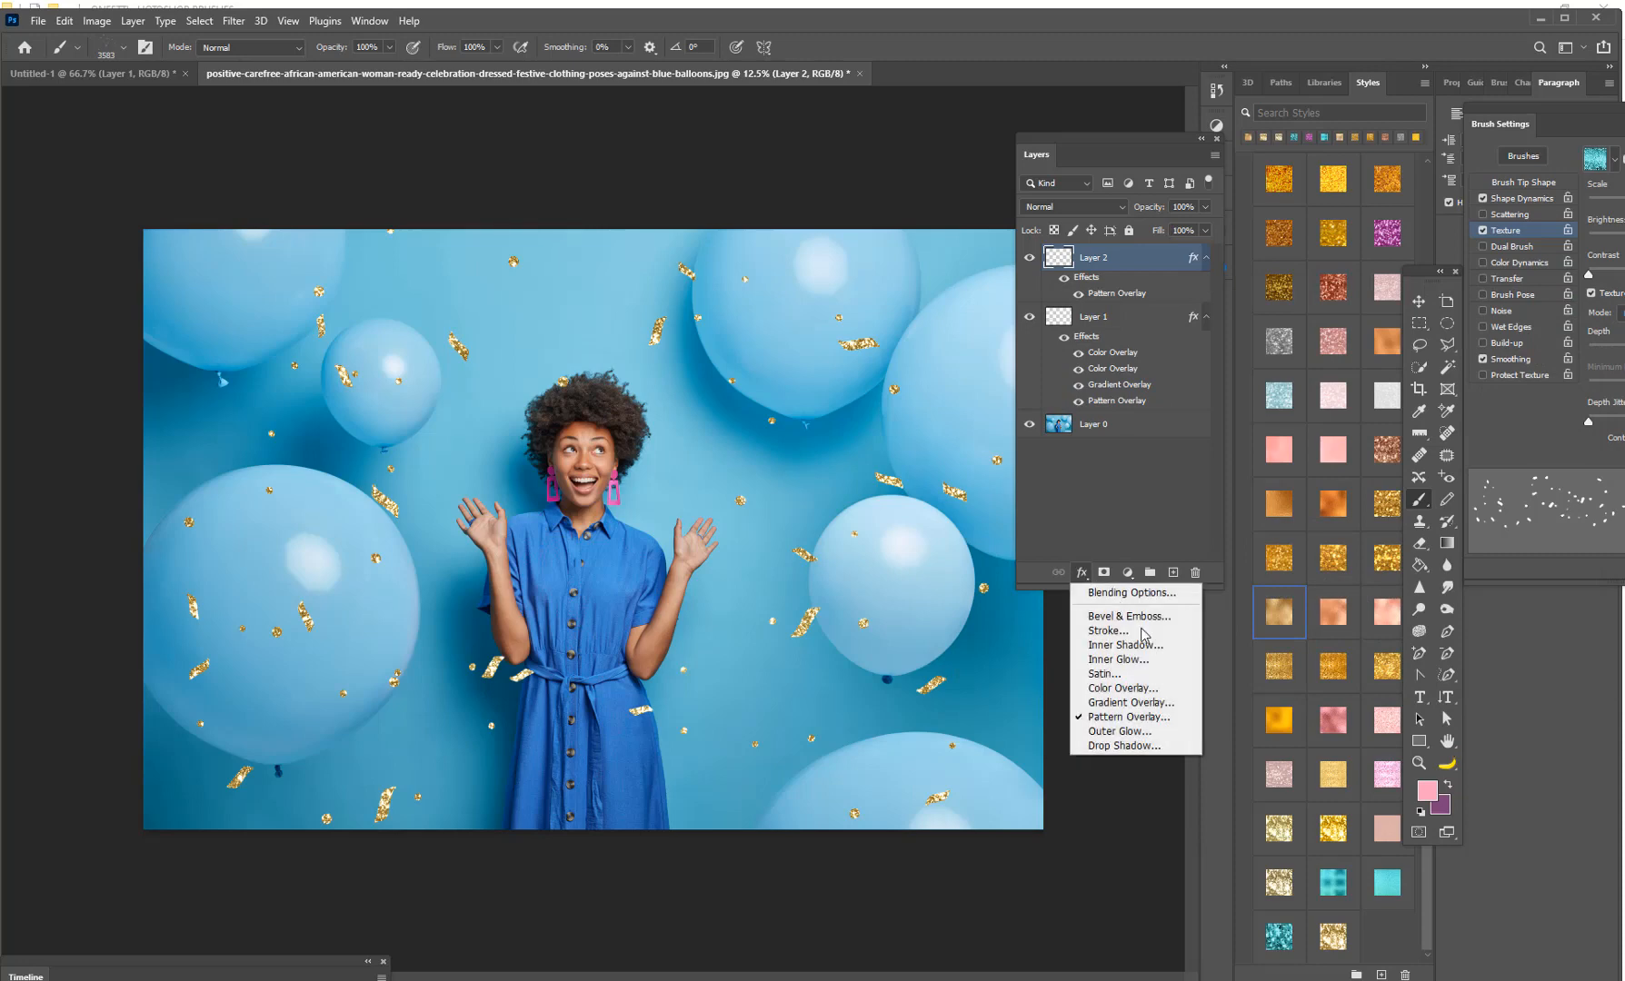
{"action": "left_click", "coordinate": [1095, 718]}
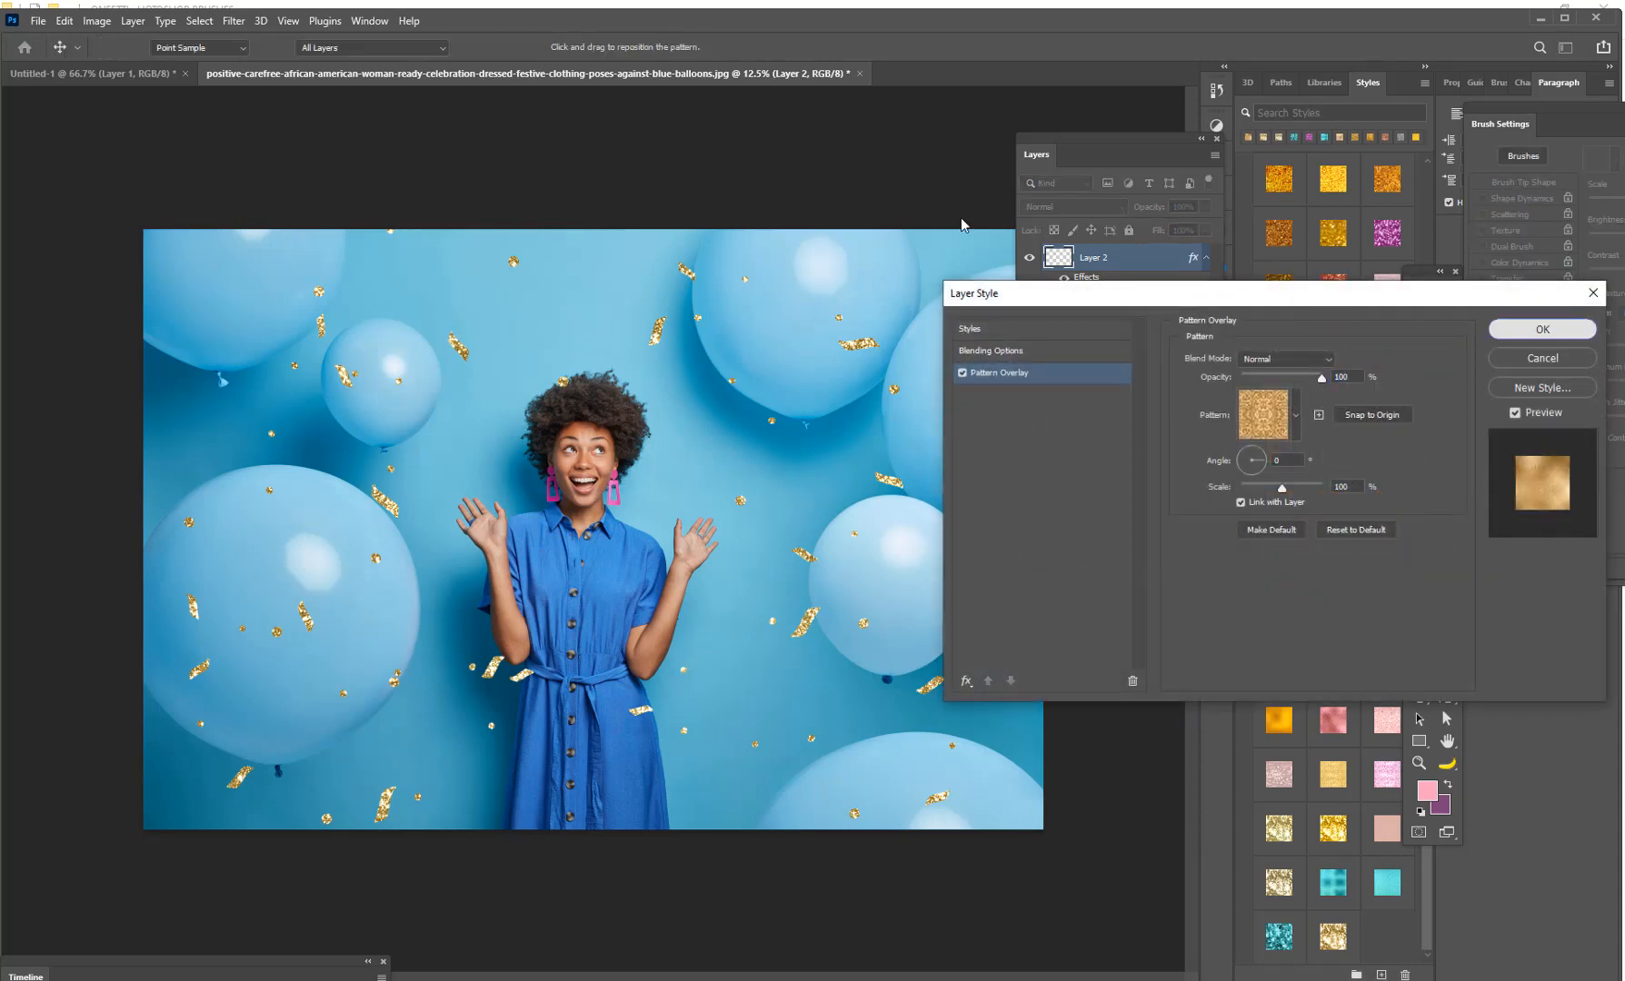
{"action": "left_click", "coordinate": [1541, 329]}
Stamp large gold foil confetti pieces around the woman and balloons using the scattering 33 px flat confetti brush enlarged to 600 px
{"action": "left_click", "coordinate": [117, 47]}
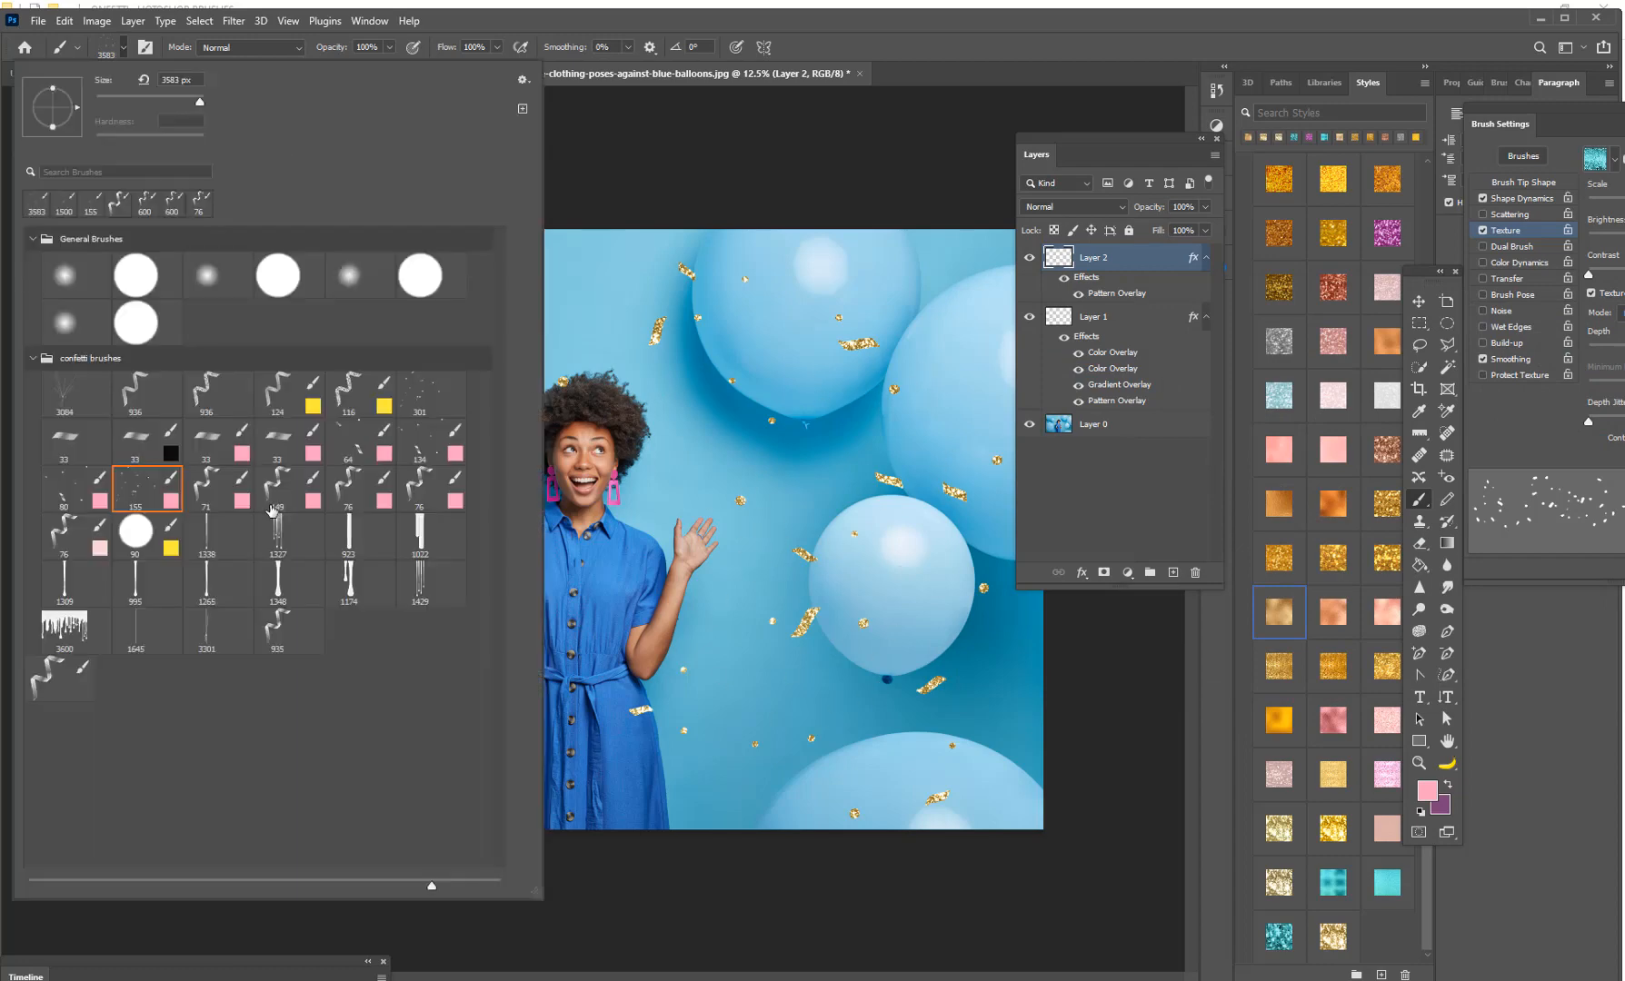
{"action": "left_click", "coordinate": [289, 449]}
{"action": "key", "text": "Return"}
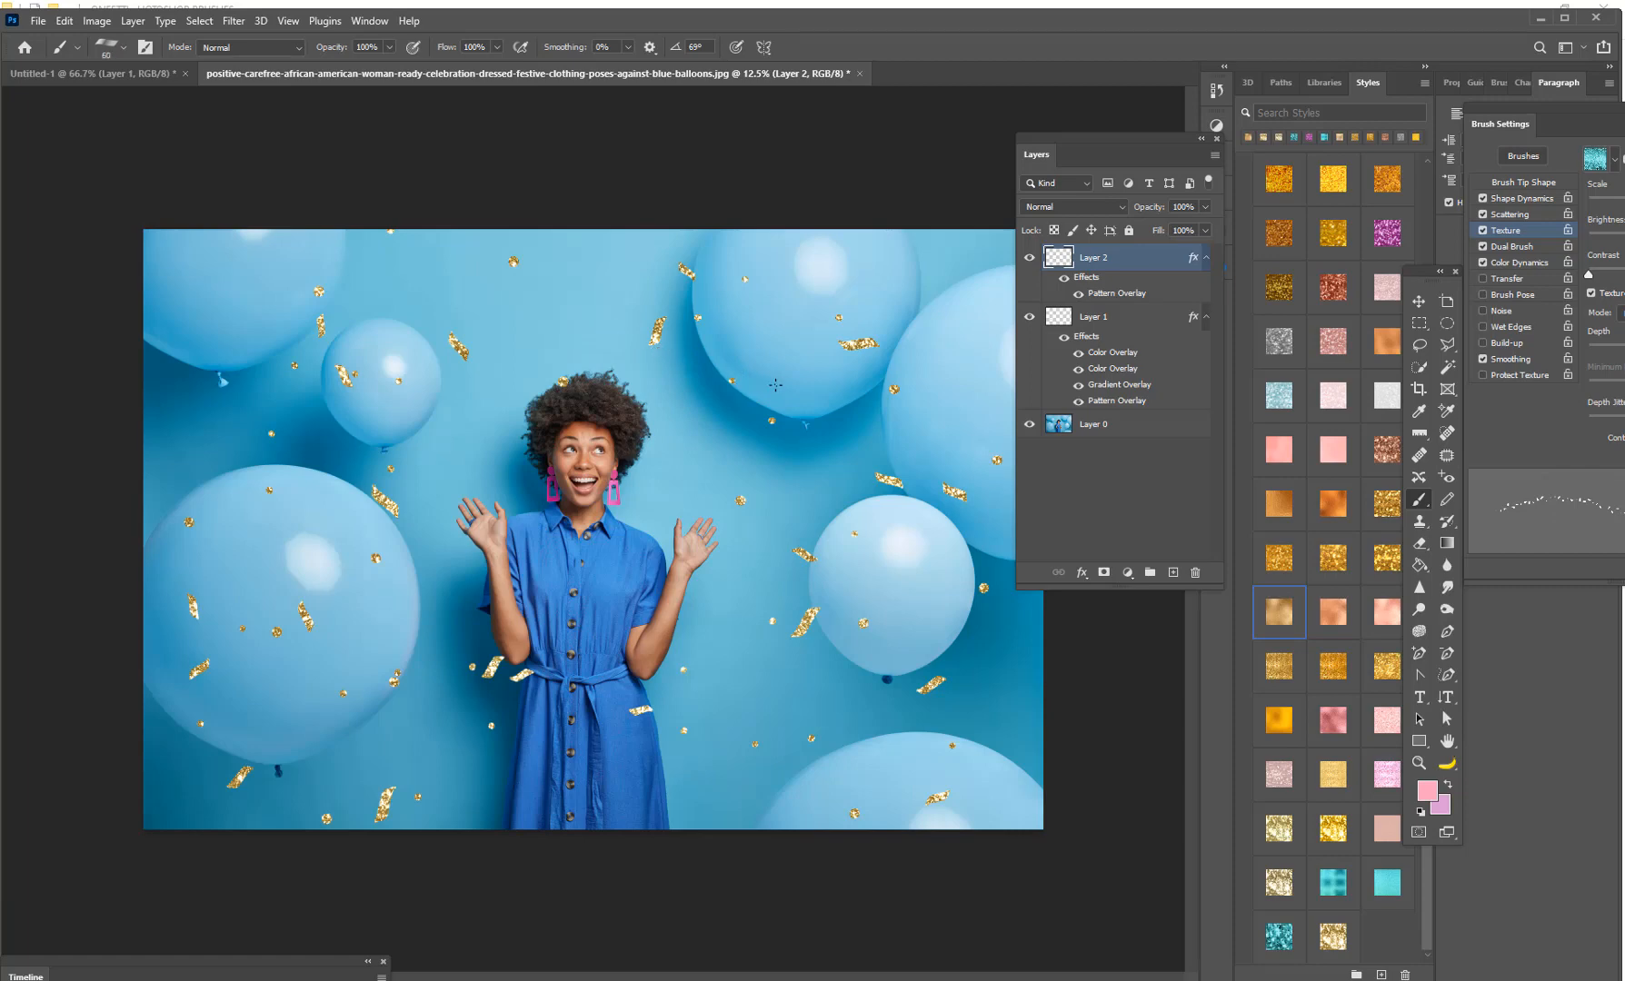
{"action": "key", "text": "bracketright"}
{"action": "key", "text": "bracketright"}
{"action": "key", "text": "bracketright"}
{"action": "key", "text": "bracketright"}
{"action": "key", "text": "bracketright"}
{"action": "key", "text": "bracketright"}
{"action": "key", "text": "bracketright"}
{"action": "key", "text": "bracketright"}
{"action": "key", "text": "bracketright"}
{"action": "key", "text": "bracketright"}
{"action": "key", "text": "bracketright"}
{"action": "key", "text": "bracketright"}
{"action": "key", "text": "bracketleft"}
{"action": "key", "text": "bracketleft"}
{"action": "key", "text": "bracketleft"}
{"action": "left_click", "coordinate": [778, 358]}
{"action": "left_click", "coordinate": [556, 311]}
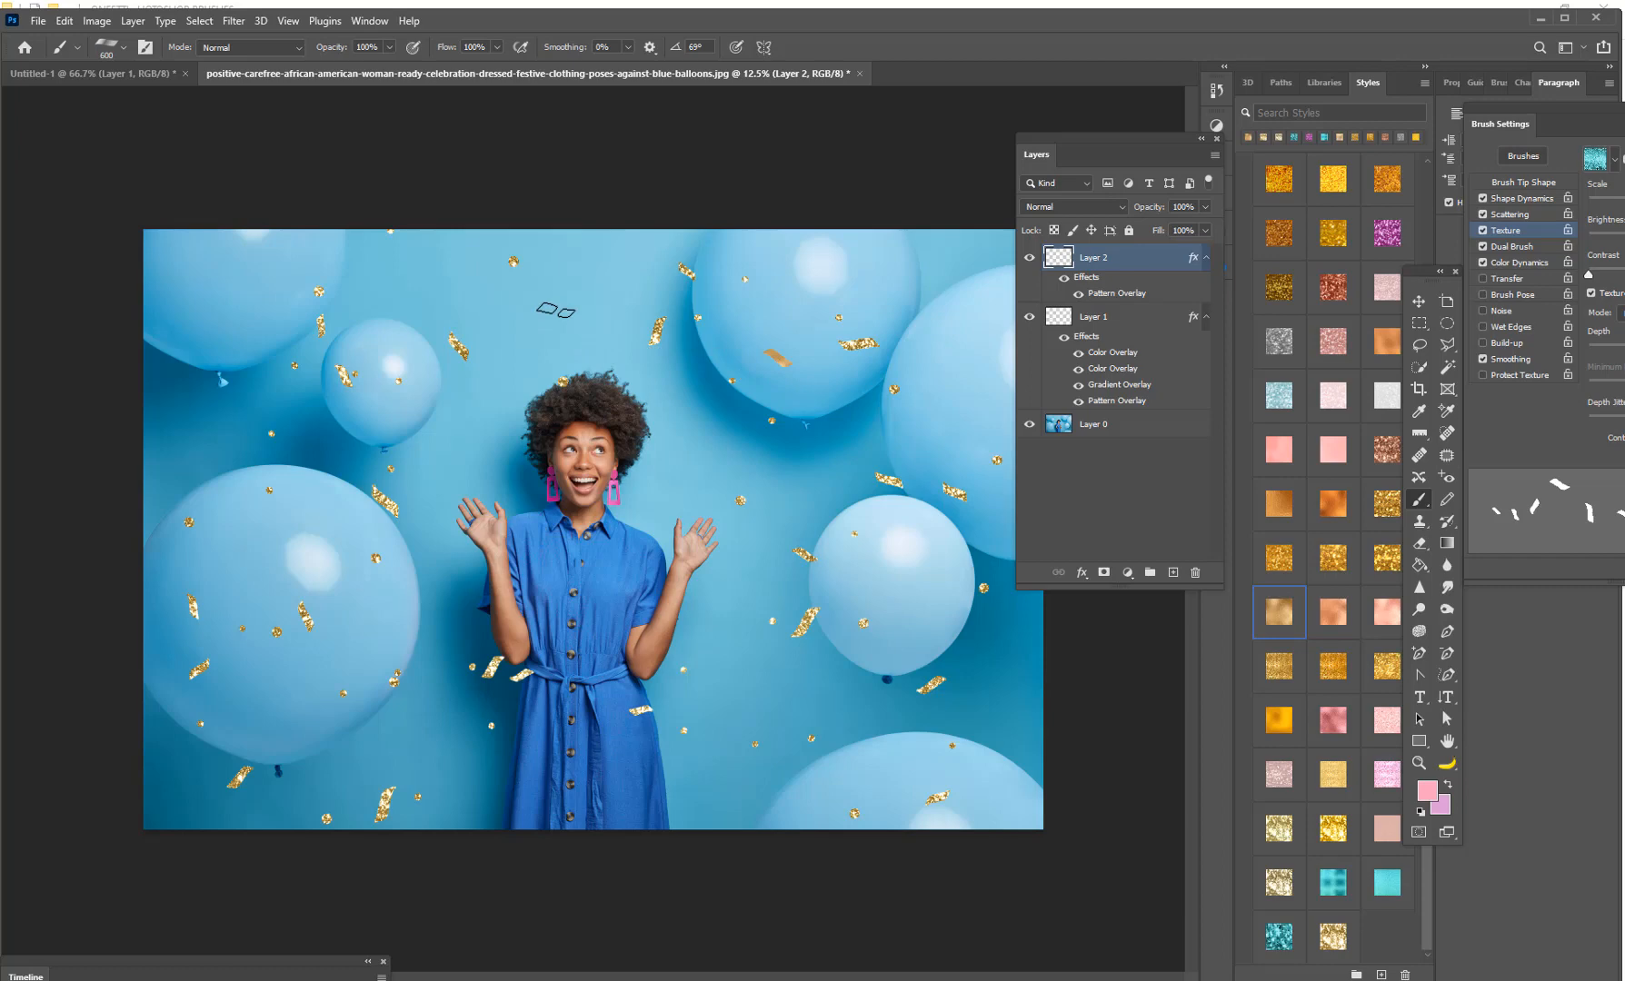
{"action": "left_click", "coordinate": [440, 439]}
{"action": "left_click", "coordinate": [191, 438]}
{"action": "left_click", "coordinate": [224, 262]}
{"action": "left_click", "coordinate": [820, 644]}
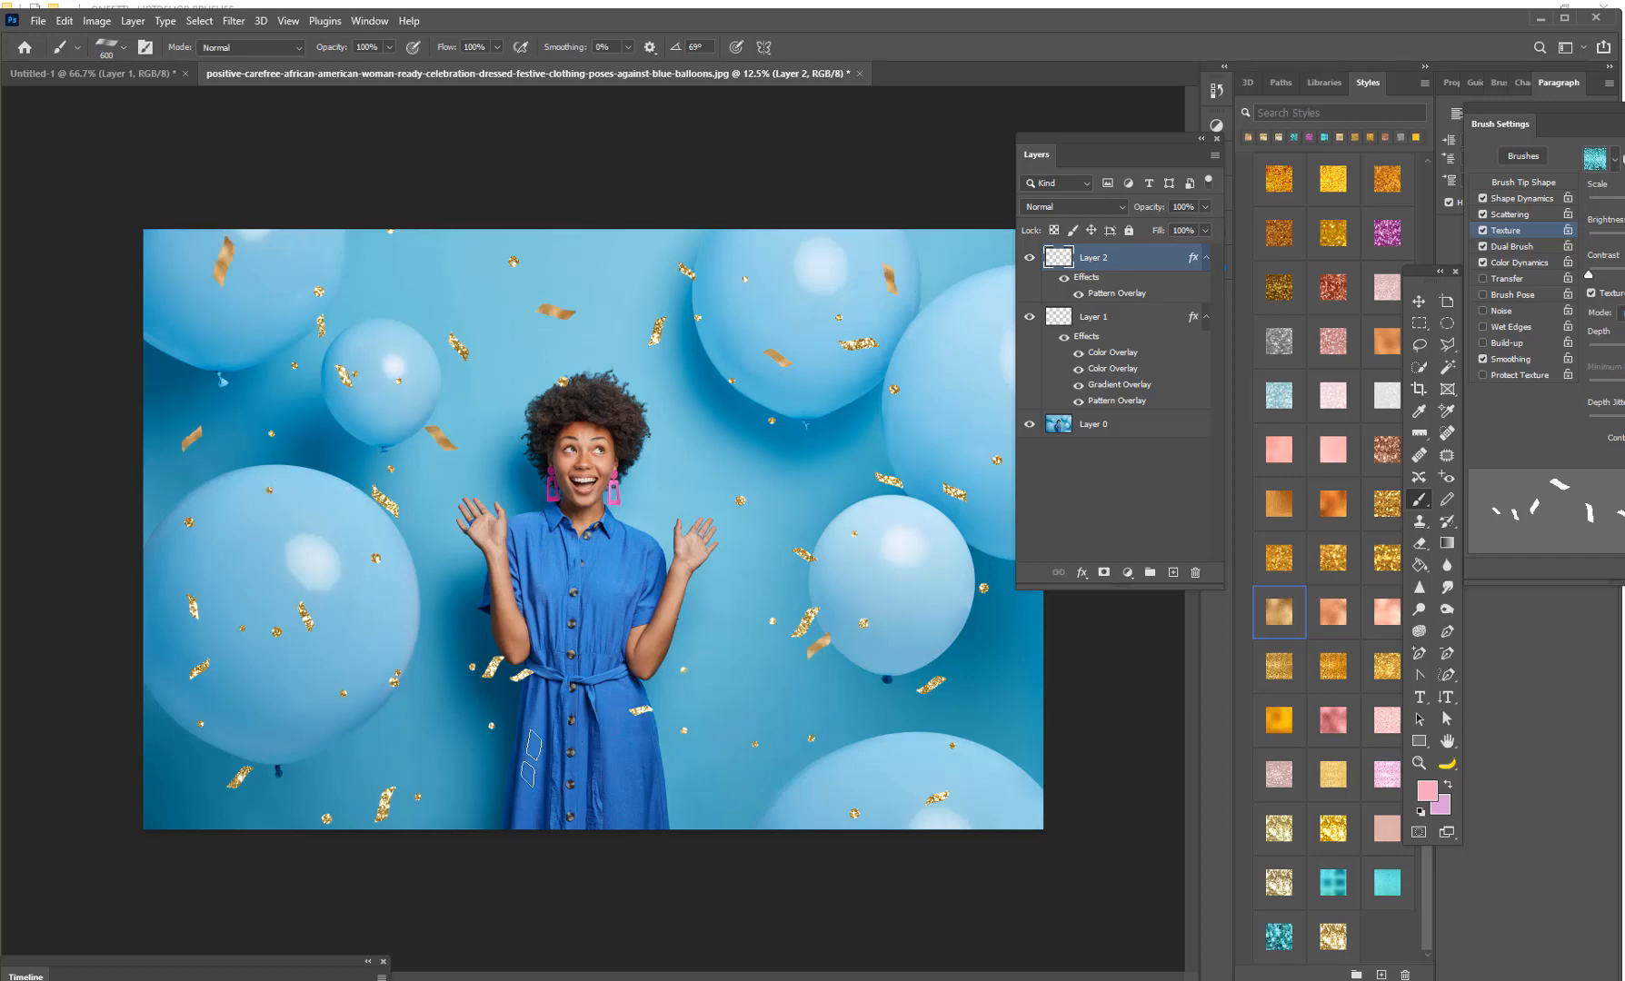
Undo the foil stamp over the dress and add smaller foil pieces with the brush reduced to 300 px
{"action": "left_click", "coordinate": [596, 737]}
{"action": "key", "text": "ctrl+z"}
{"action": "key", "text": "bracketleft"}
{"action": "key", "text": "bracketleft"}
{"action": "left_click", "coordinate": [431, 507]}
Choose the last squiggly streamer brush in the confetti set and add a new layer with a gold glitter style that includes a drop shadow
{"action": "left_click", "coordinate": [115, 50]}
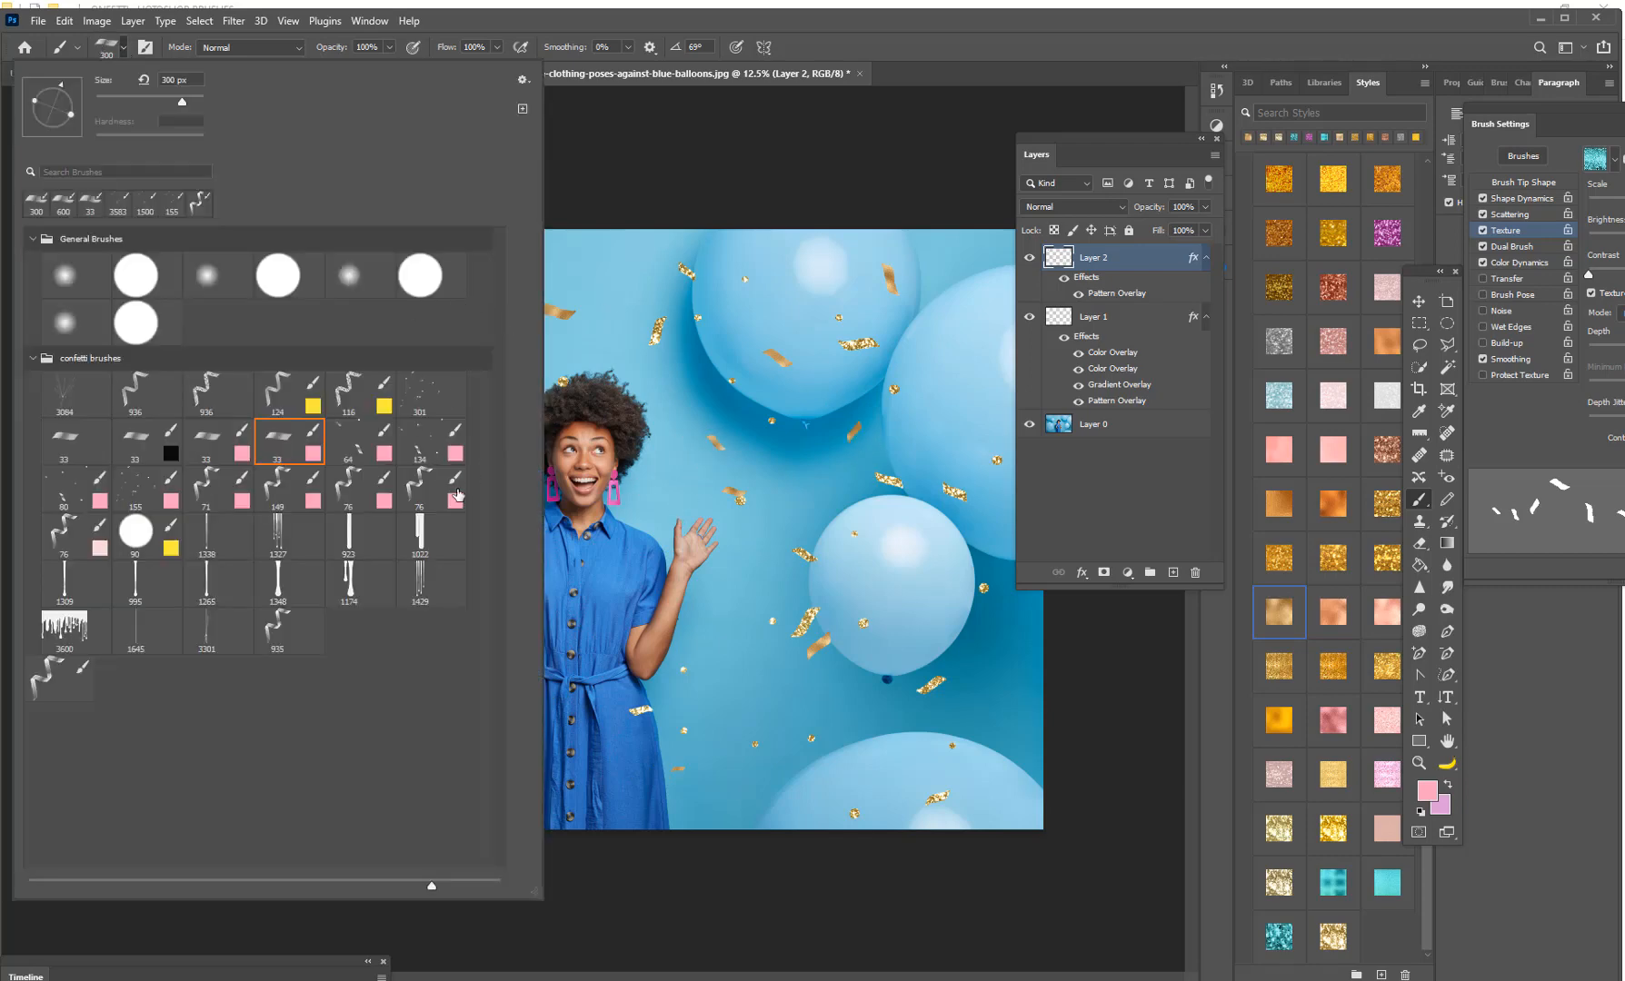
{"action": "left_click", "coordinate": [418, 491]}
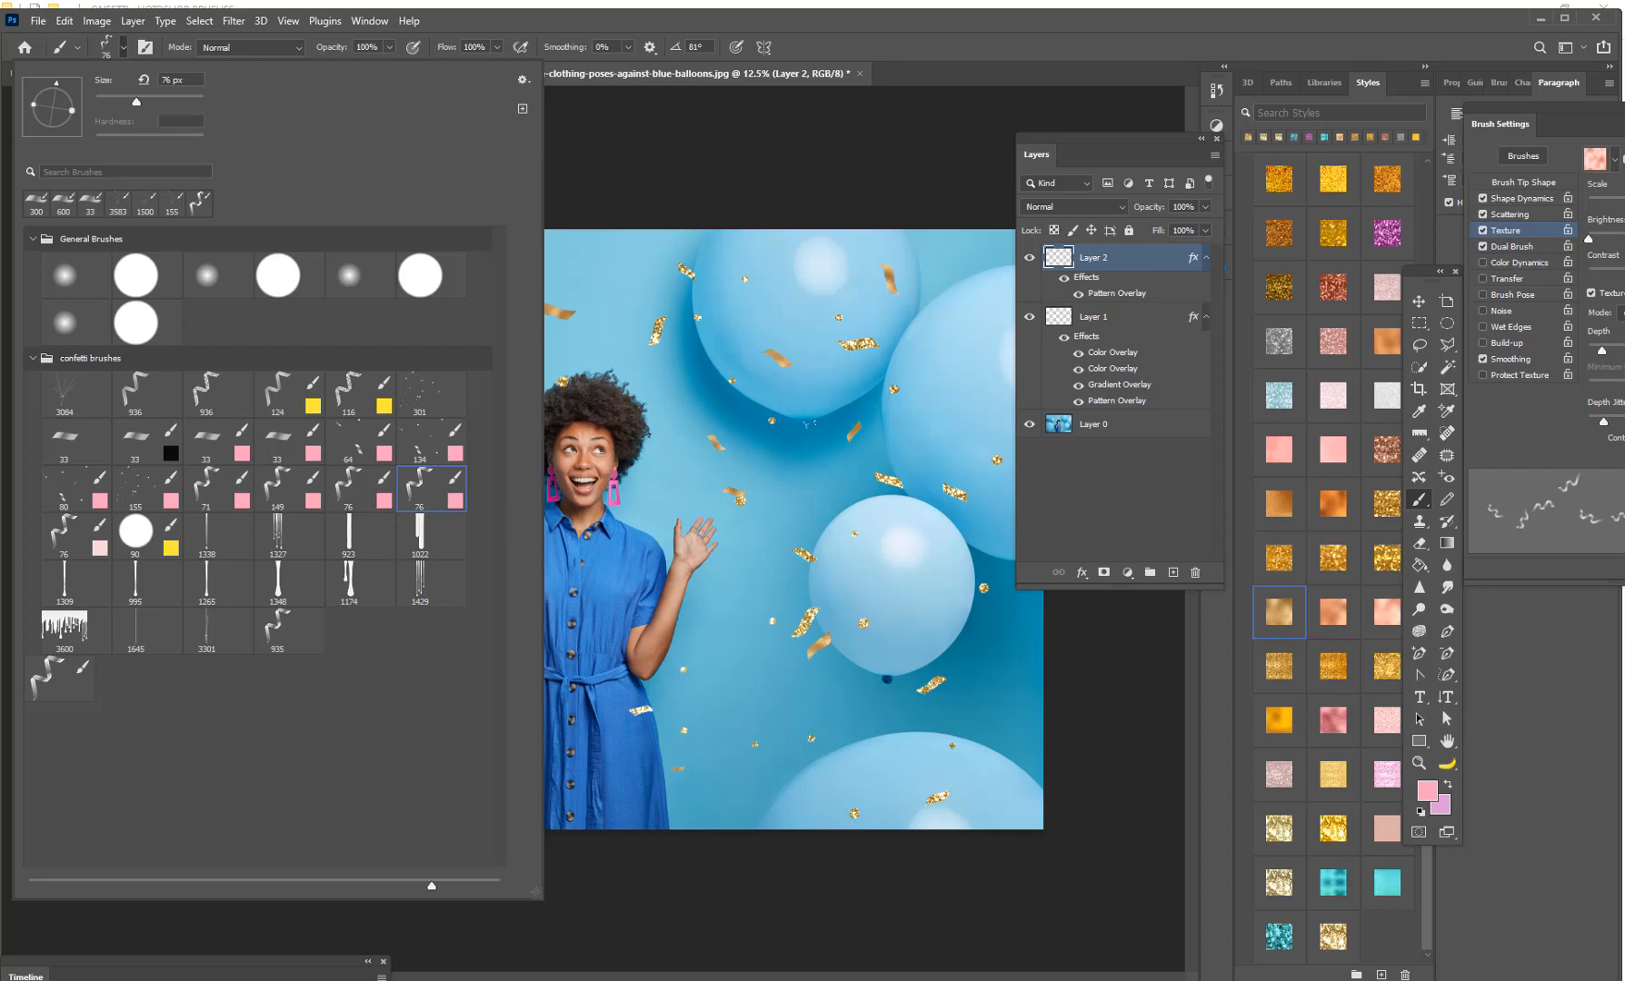
{"action": "left_click", "coordinate": [45, 675]}
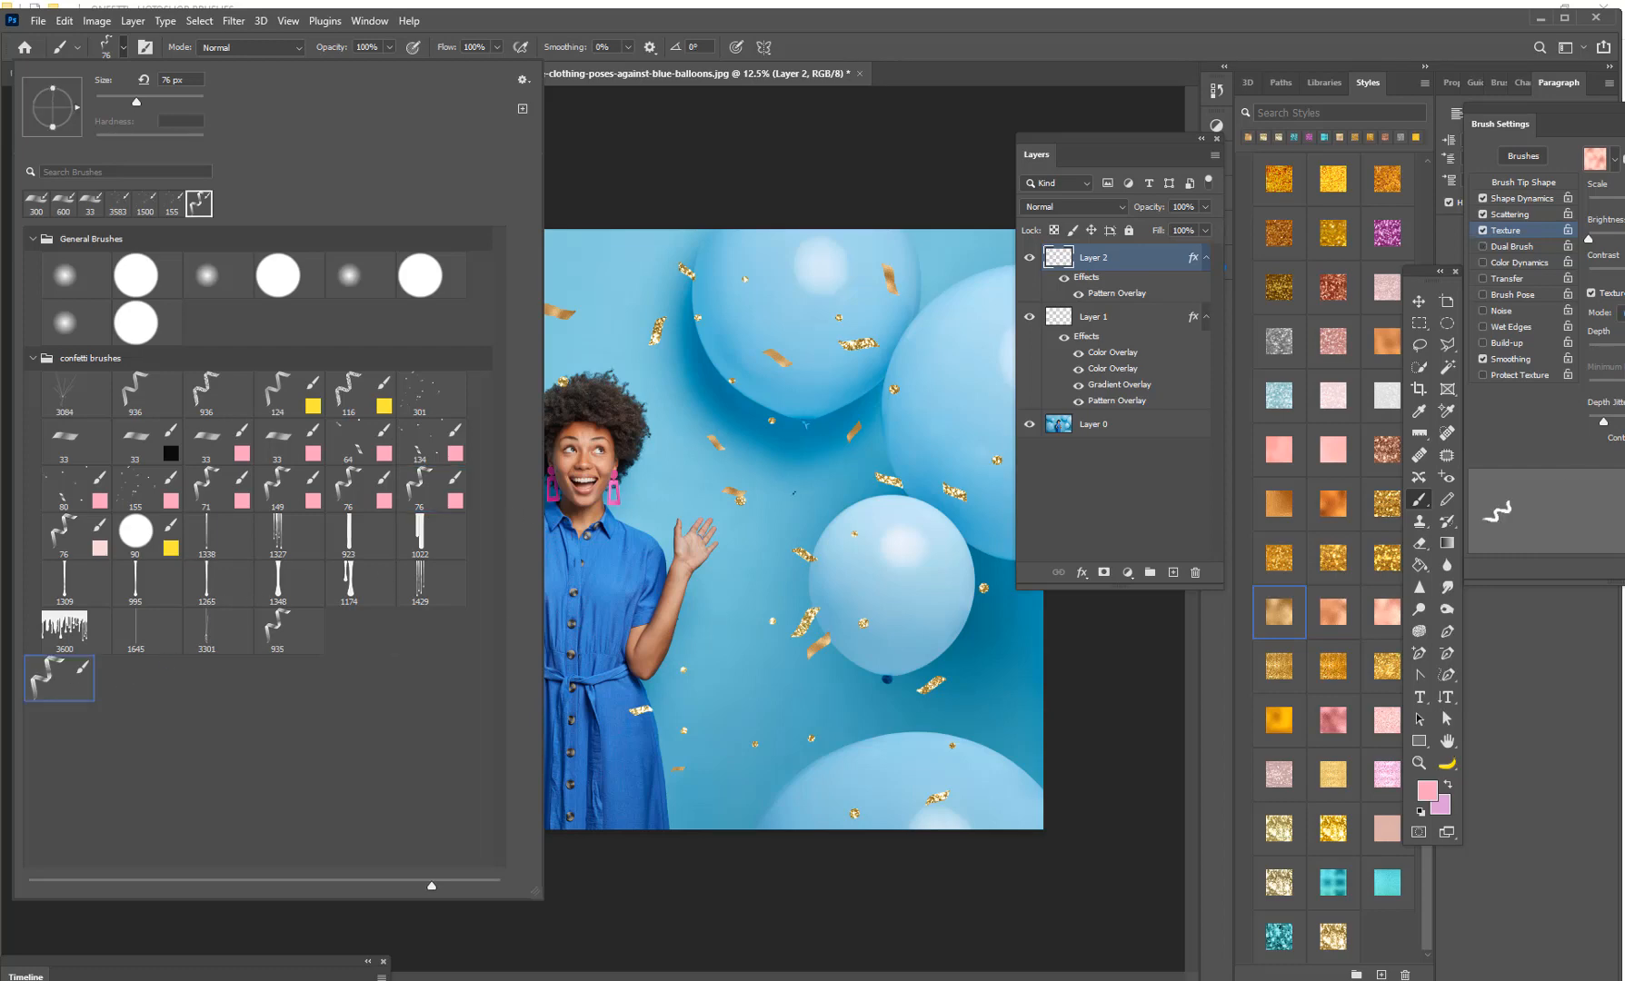
{"action": "left_click", "coordinate": [794, 492]}
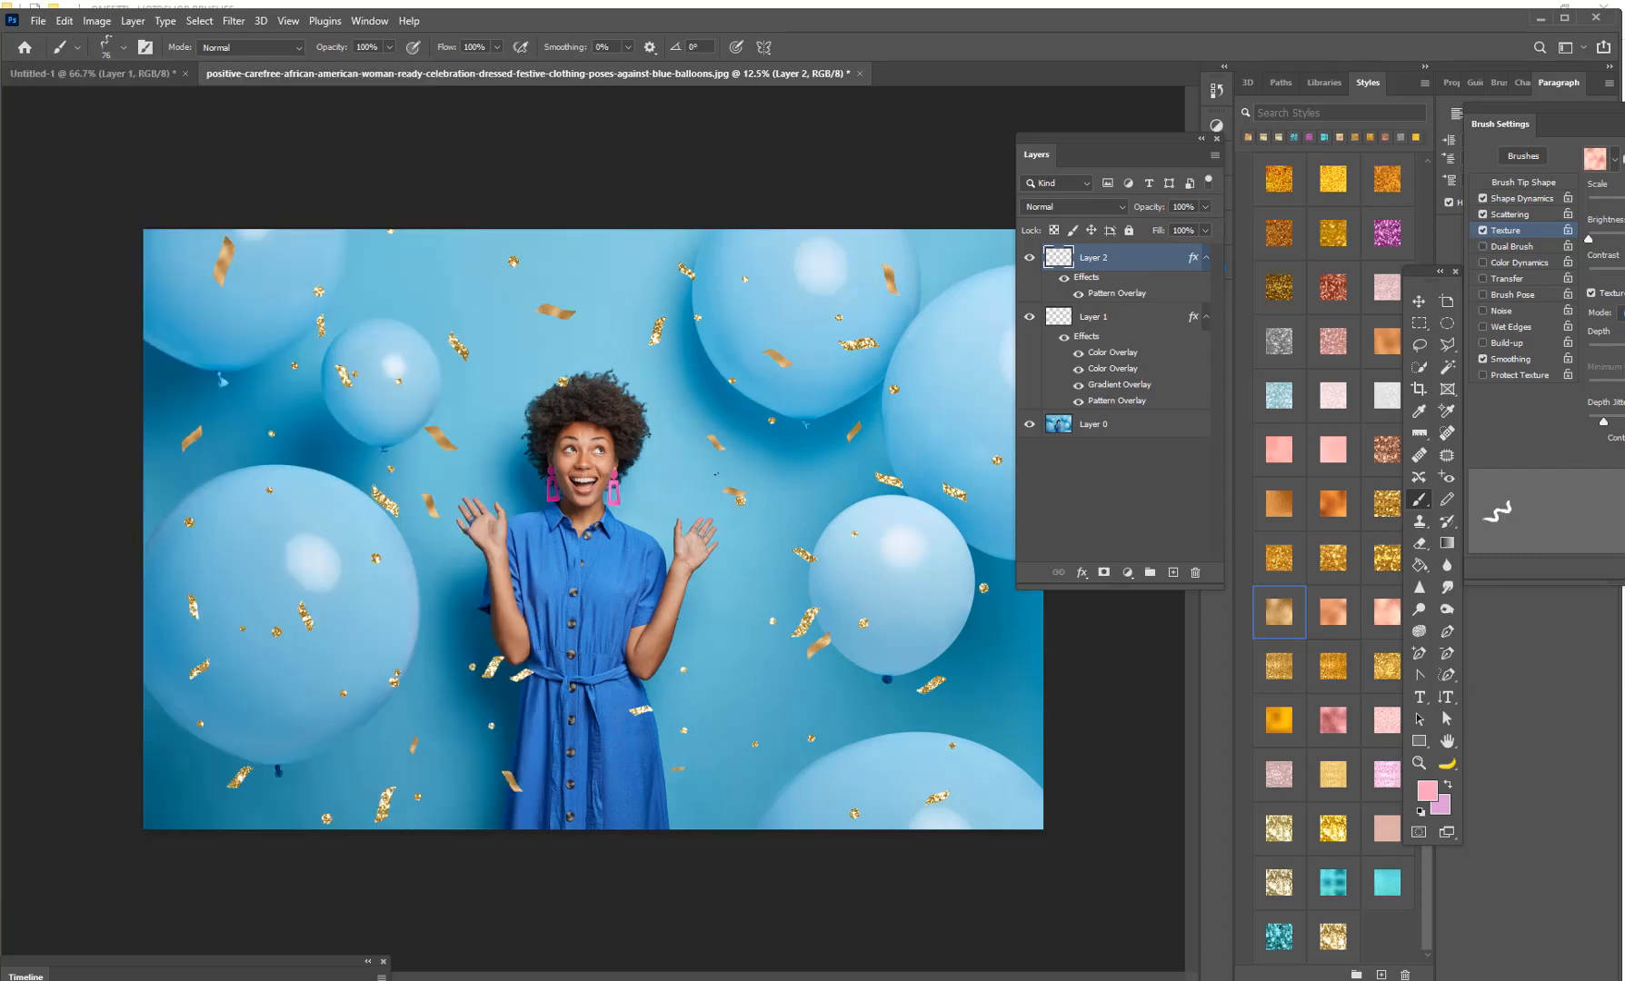
{"action": "left_click", "coordinate": [1173, 570]}
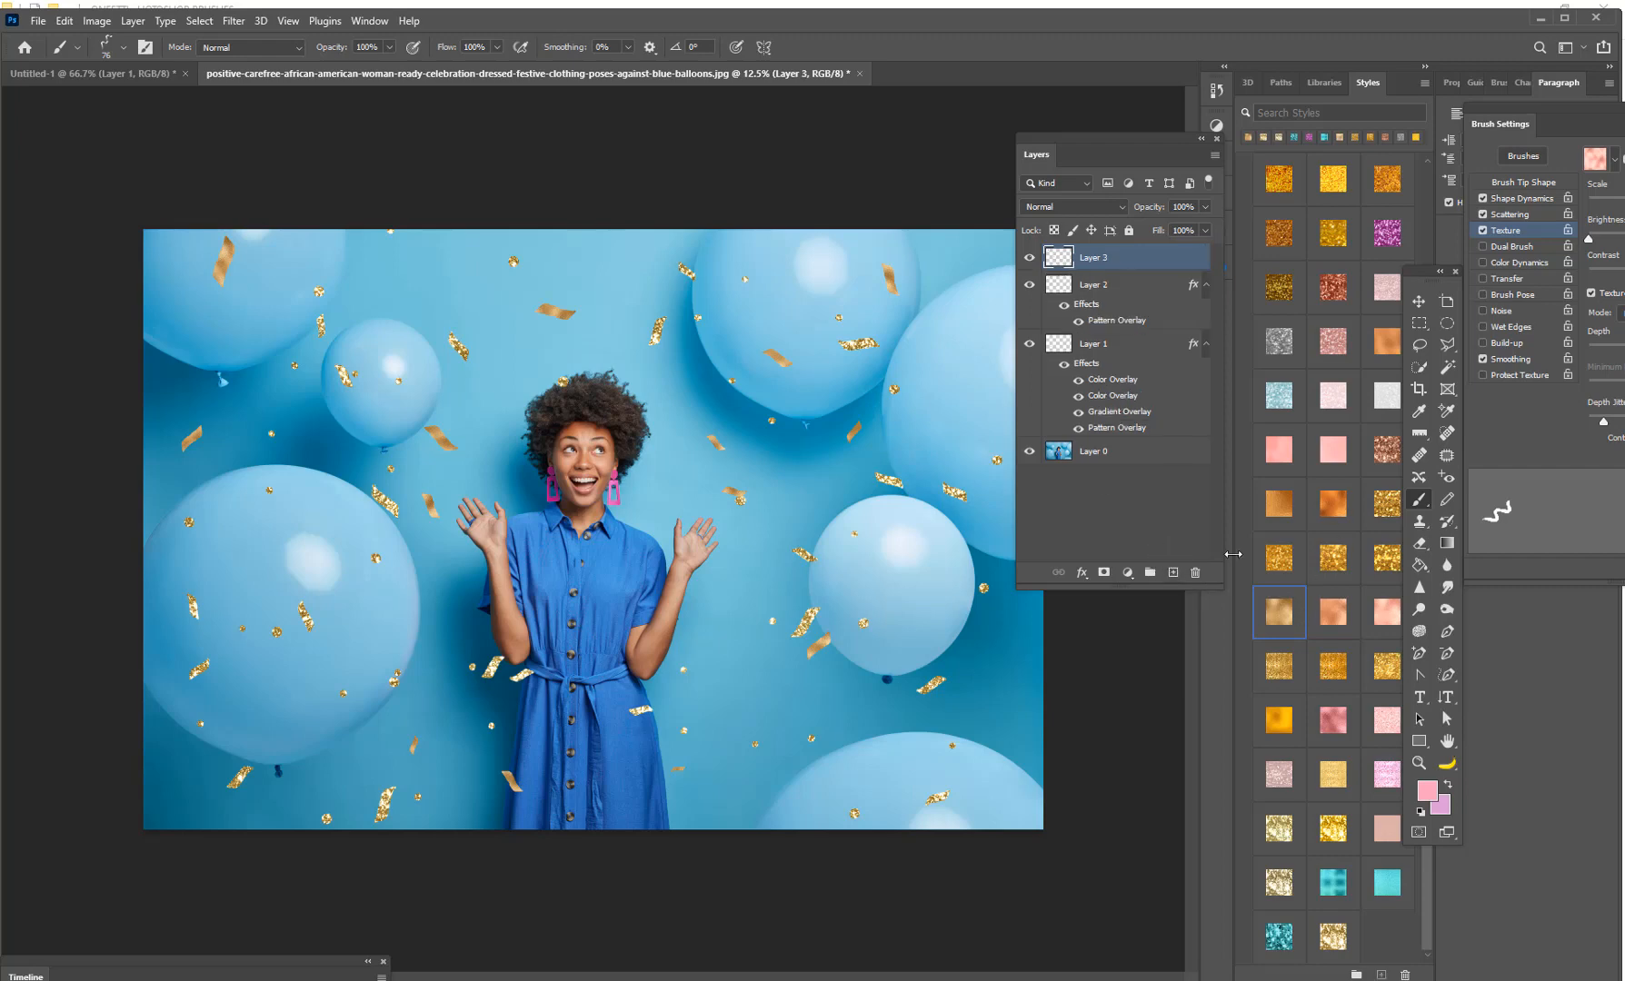
{"action": "left_click", "coordinate": [1386, 558]}
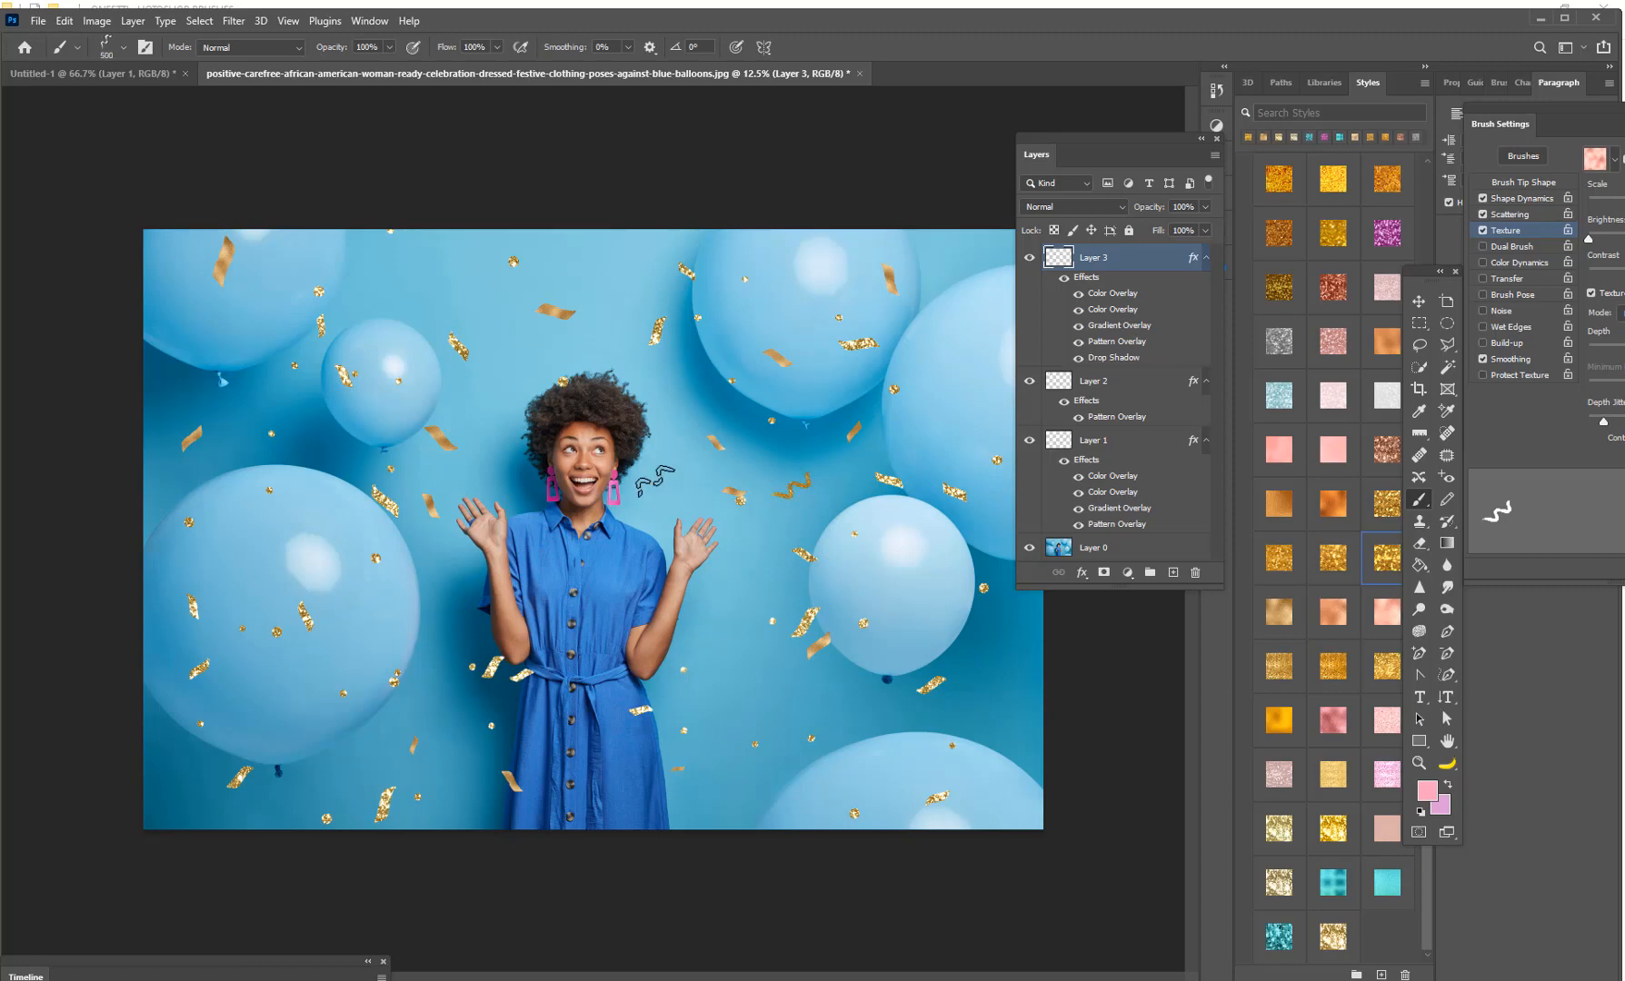
Stamp gold glitter streamers all around the woman and across the balloons with the squiggle brush at 500 px
{"action": "left_click", "coordinate": [488, 322]}
{"action": "left_click", "coordinate": [340, 449]}
{"action": "left_click", "coordinate": [360, 611]}
{"action": "left_click", "coordinate": [453, 625]}
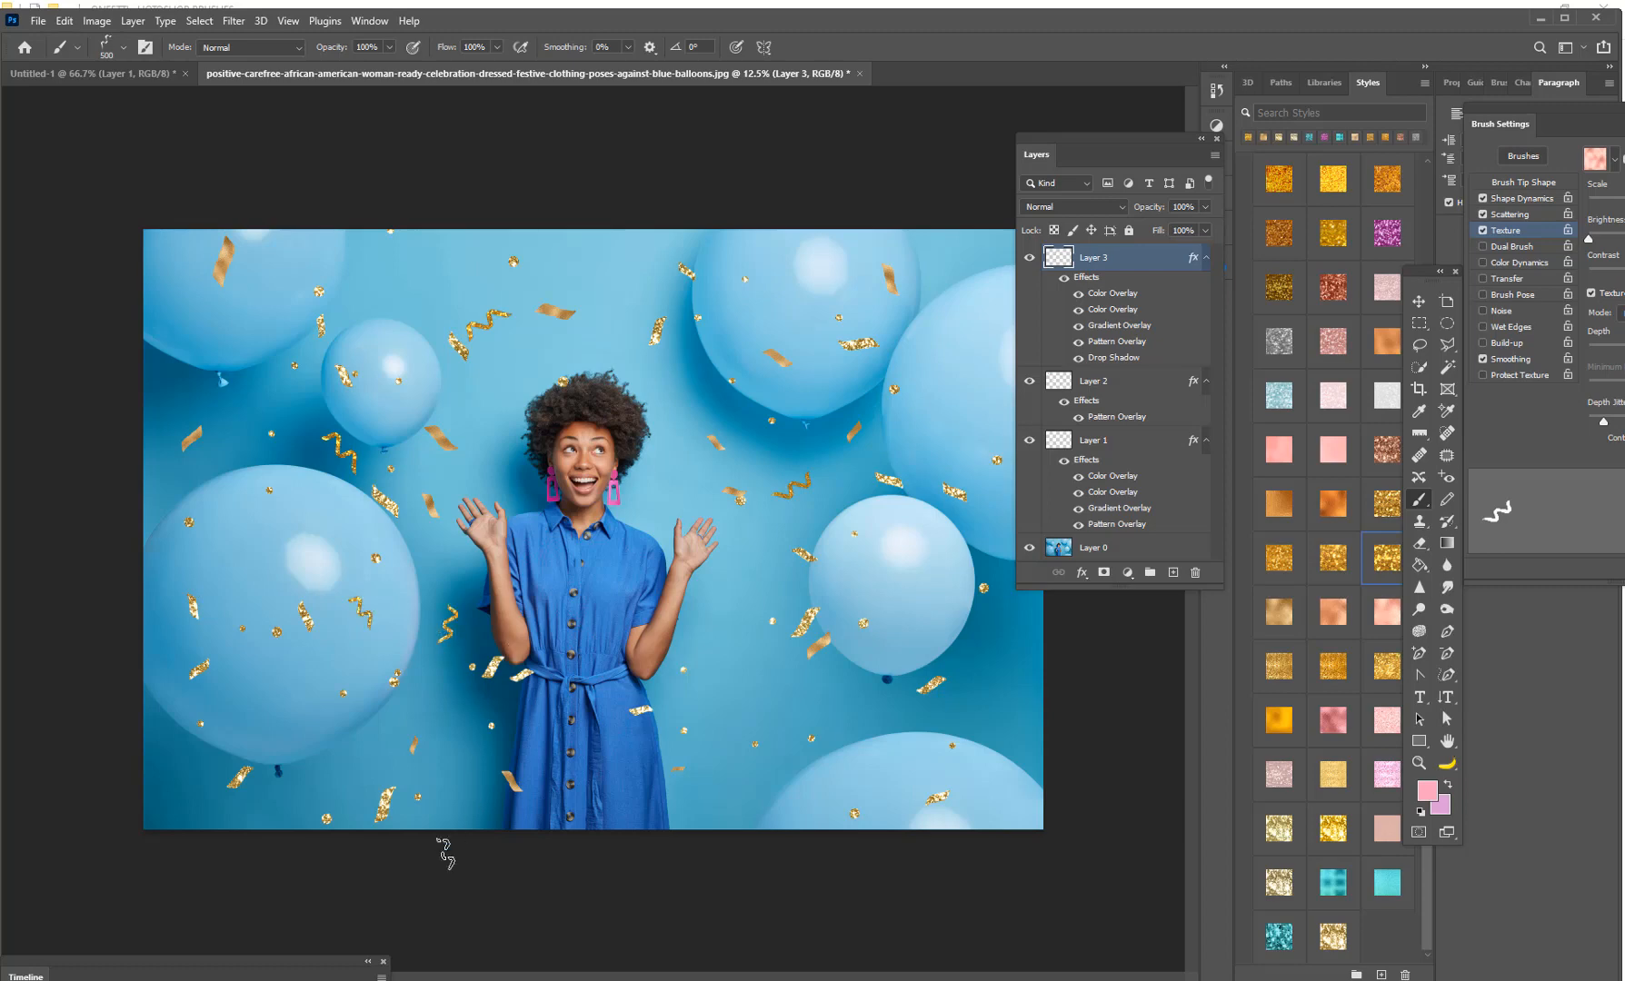
{"action": "left_click", "coordinate": [460, 788]}
{"action": "left_click", "coordinate": [787, 772]}
{"action": "left_click", "coordinate": [642, 715]}
{"action": "left_click", "coordinate": [691, 694]}
{"action": "left_click", "coordinate": [736, 637]}
{"action": "left_click", "coordinate": [969, 651]}
{"action": "left_click", "coordinate": [986, 387]}
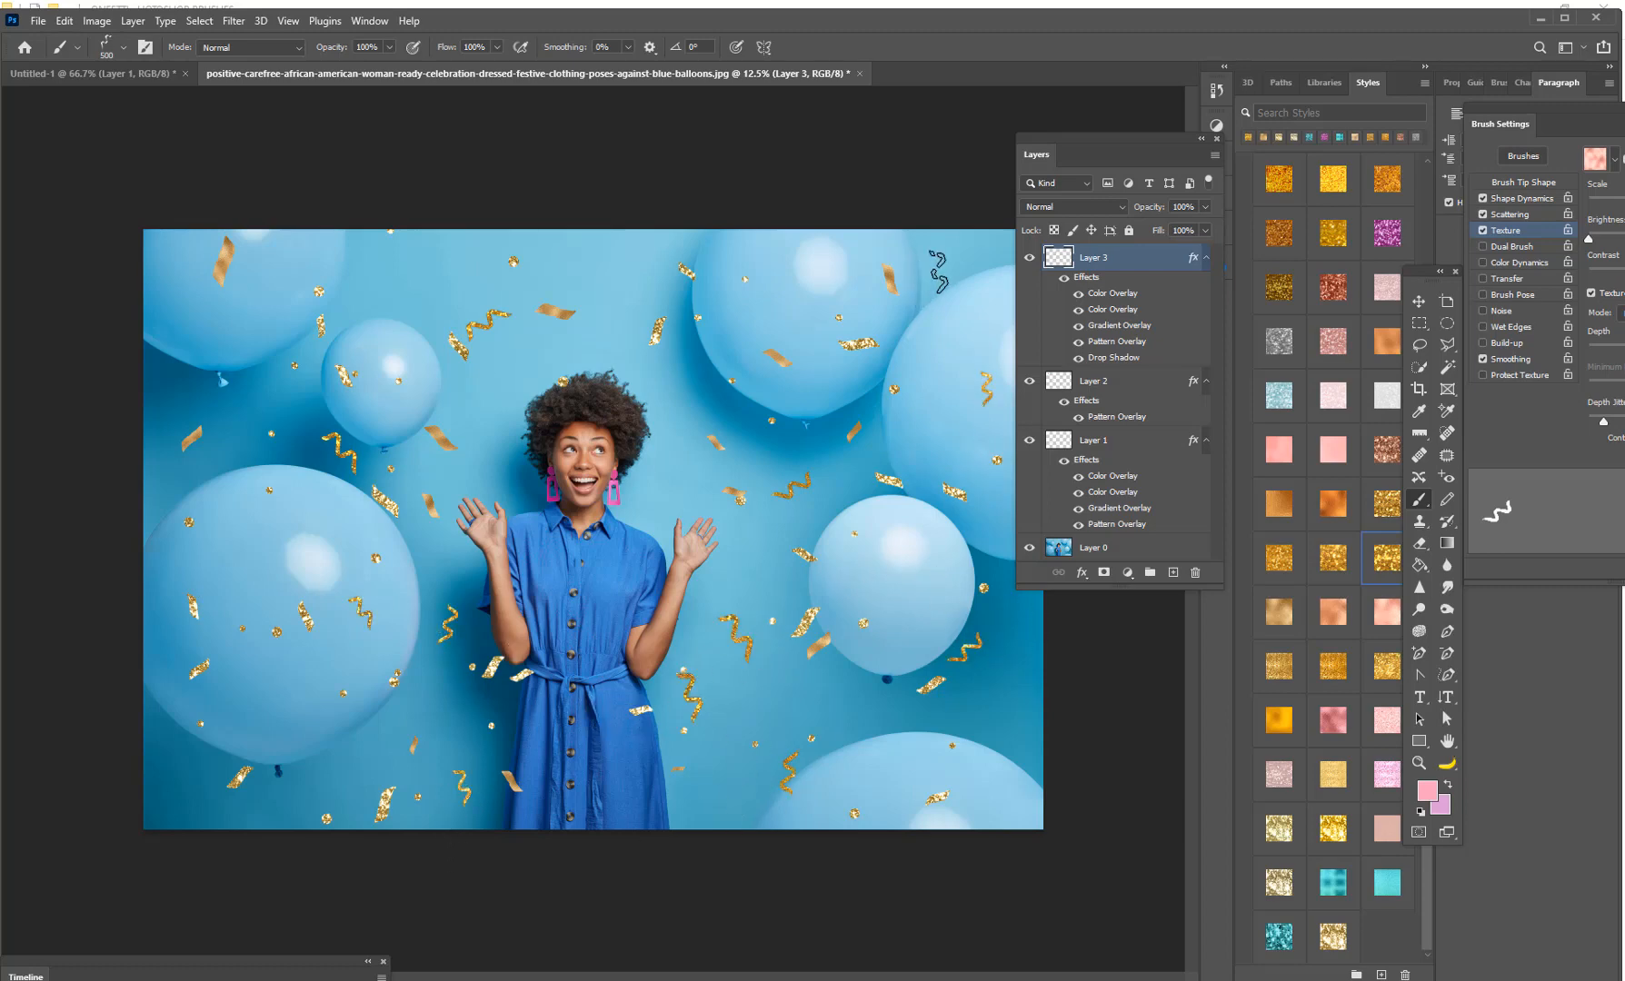
{"action": "left_click", "coordinate": [950, 269]}
{"action": "left_click", "coordinate": [545, 575]}
{"action": "left_click", "coordinate": [304, 537]}
{"action": "left_click", "coordinate": [170, 536]}
{"action": "left_click", "coordinate": [160, 371]}
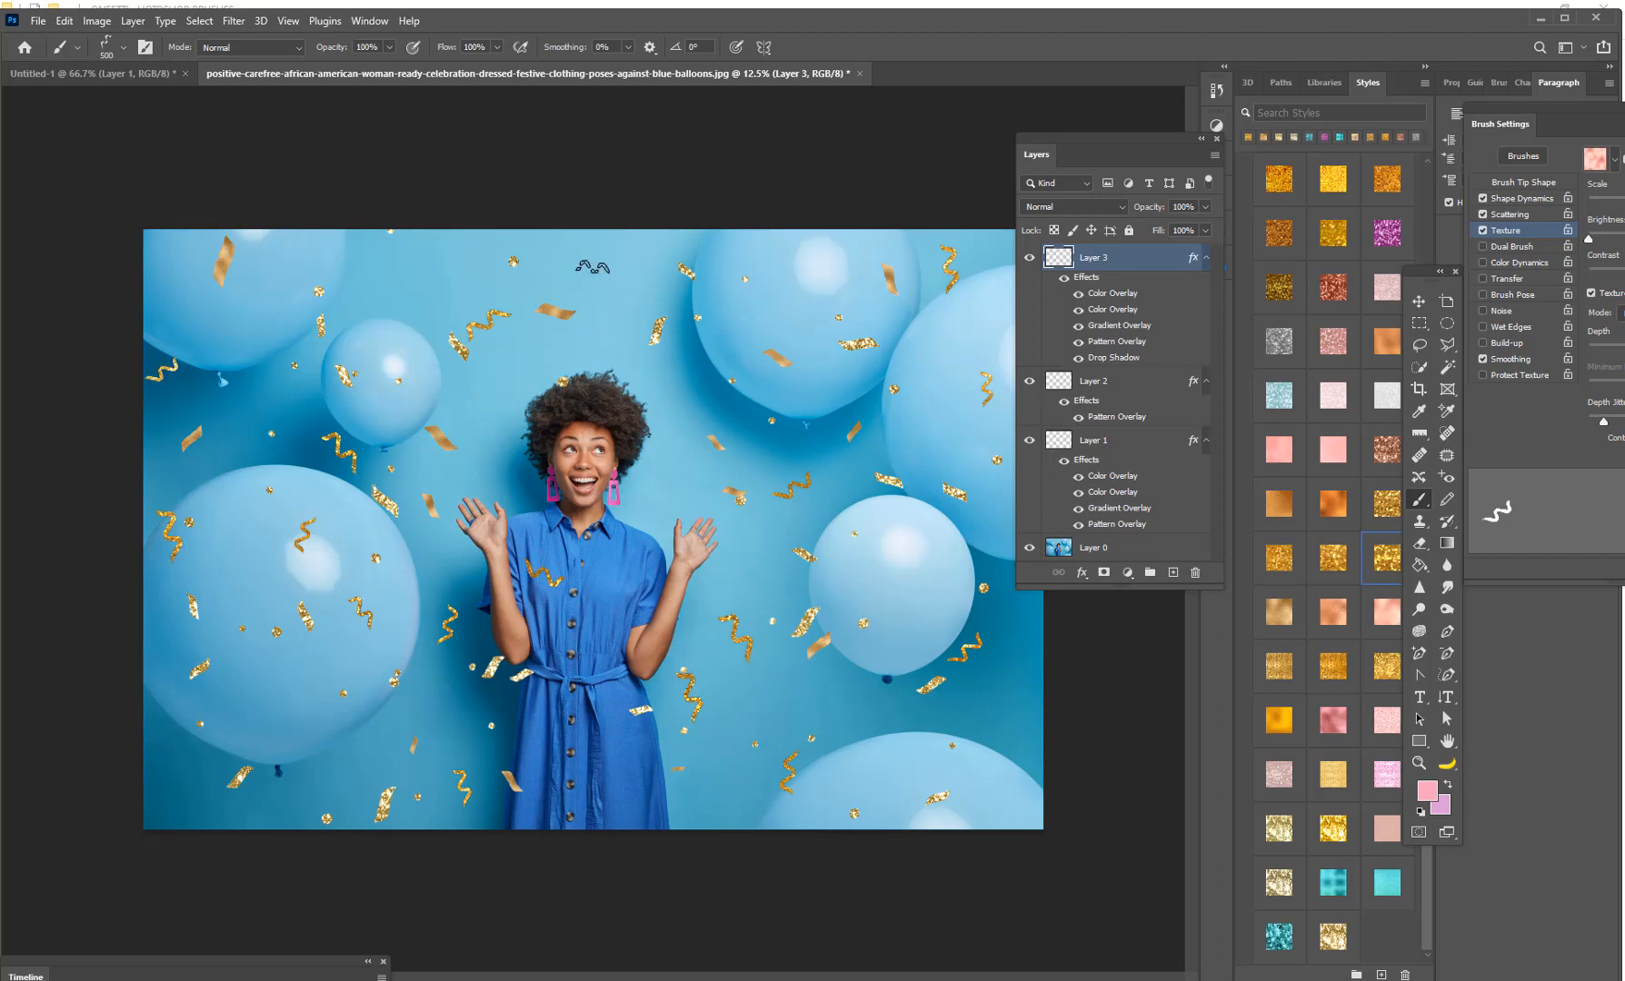
{"action": "left_click", "coordinate": [628, 265]}
{"action": "left_click", "coordinate": [688, 398]}
{"action": "left_click", "coordinate": [683, 499]}
{"action": "left_click", "coordinate": [990, 741]}
Duplicate the three confetti layers, Layer 1 through Layer 3, together
{"action": "left_click", "coordinate": [1091, 443], "text": "shift"}
{"action": "right_click", "coordinate": [1092, 444]}
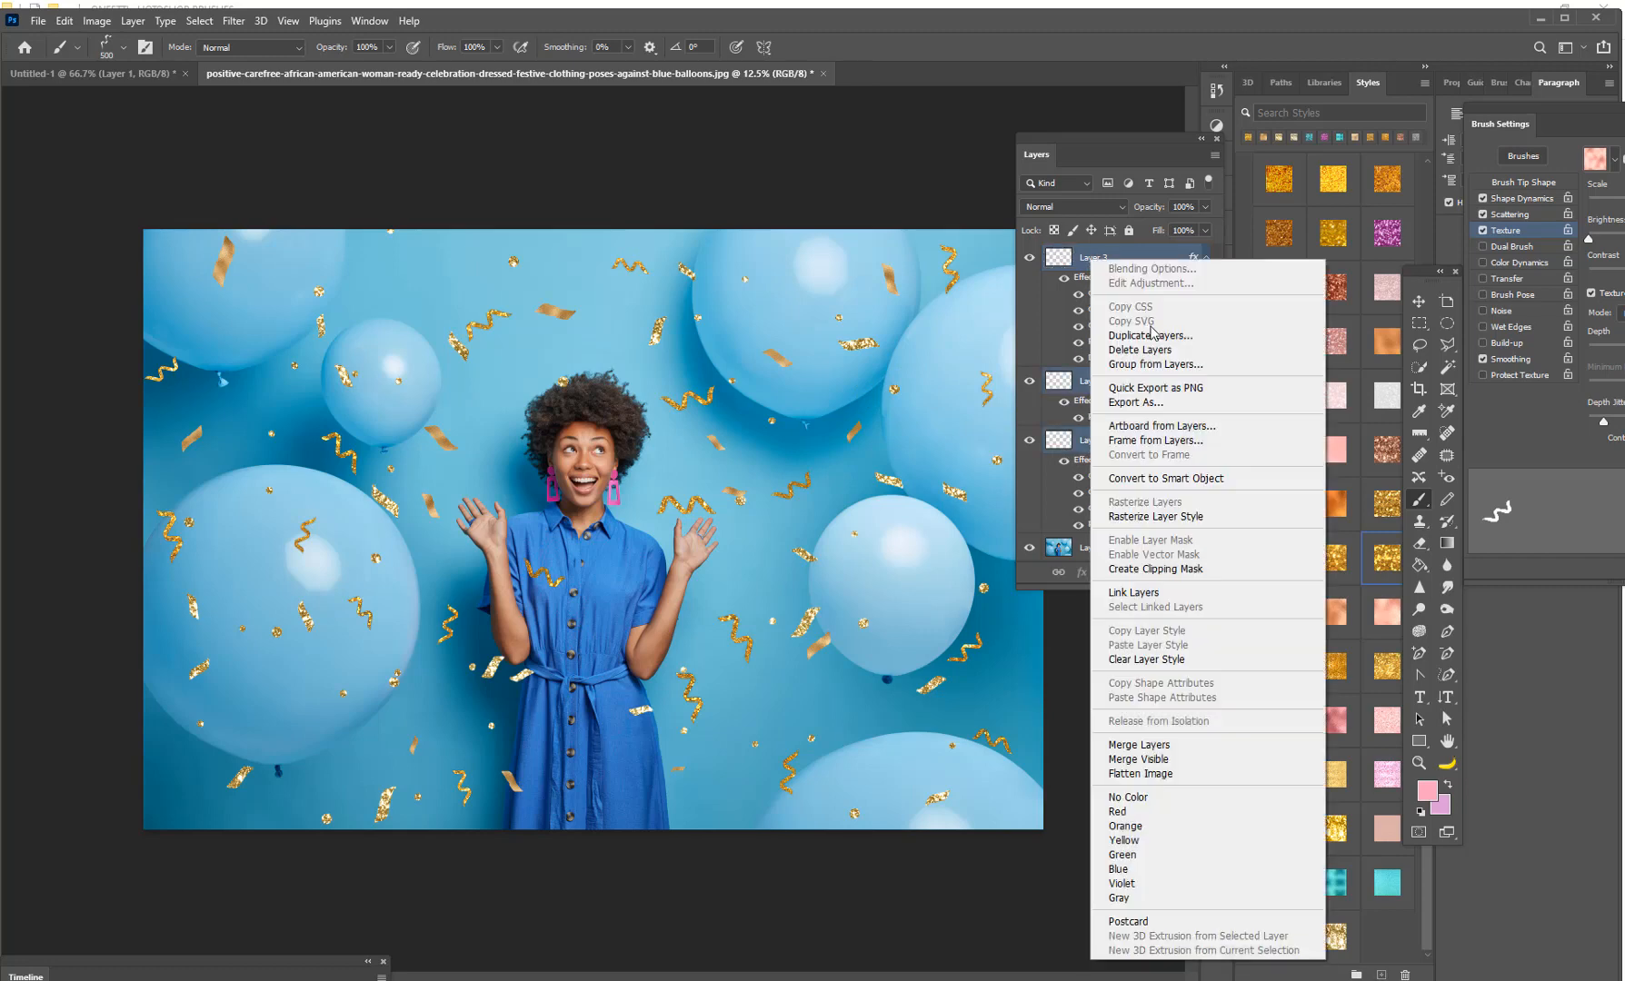
{"action": "left_click", "coordinate": [1127, 333]}
{"action": "left_click", "coordinate": [951, 284]}
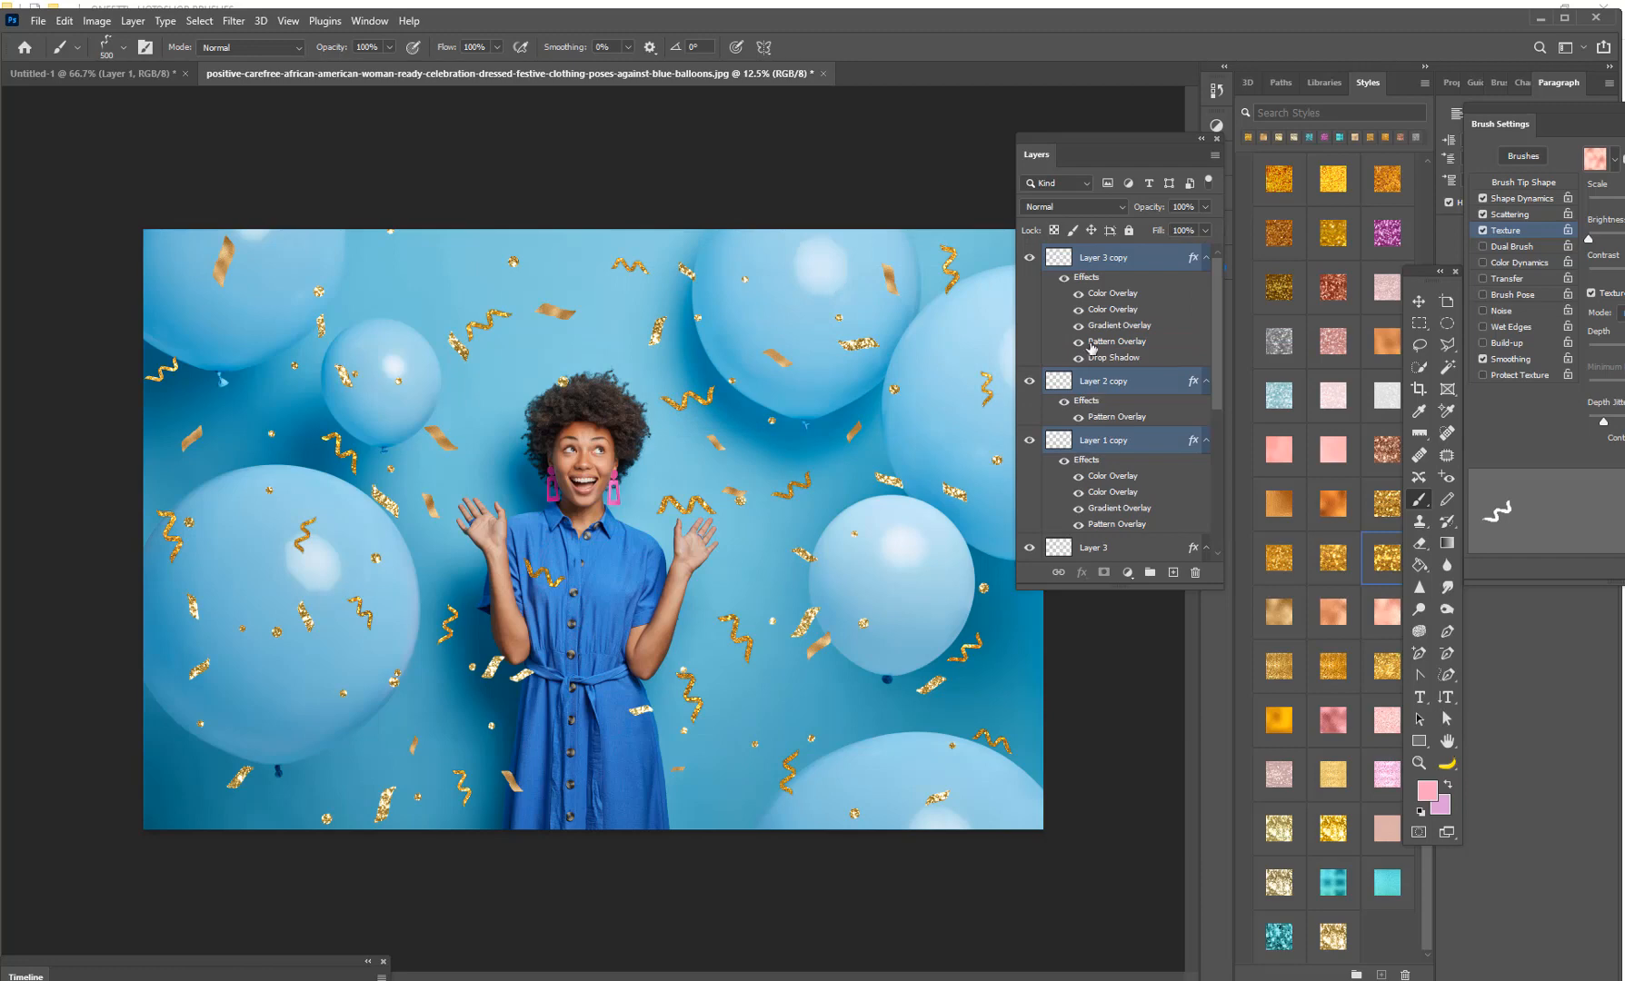
Merge the duplicated confetti layers into one and set the merged layer's blend mode to Multiply
{"action": "right_click", "coordinate": [1110, 389]}
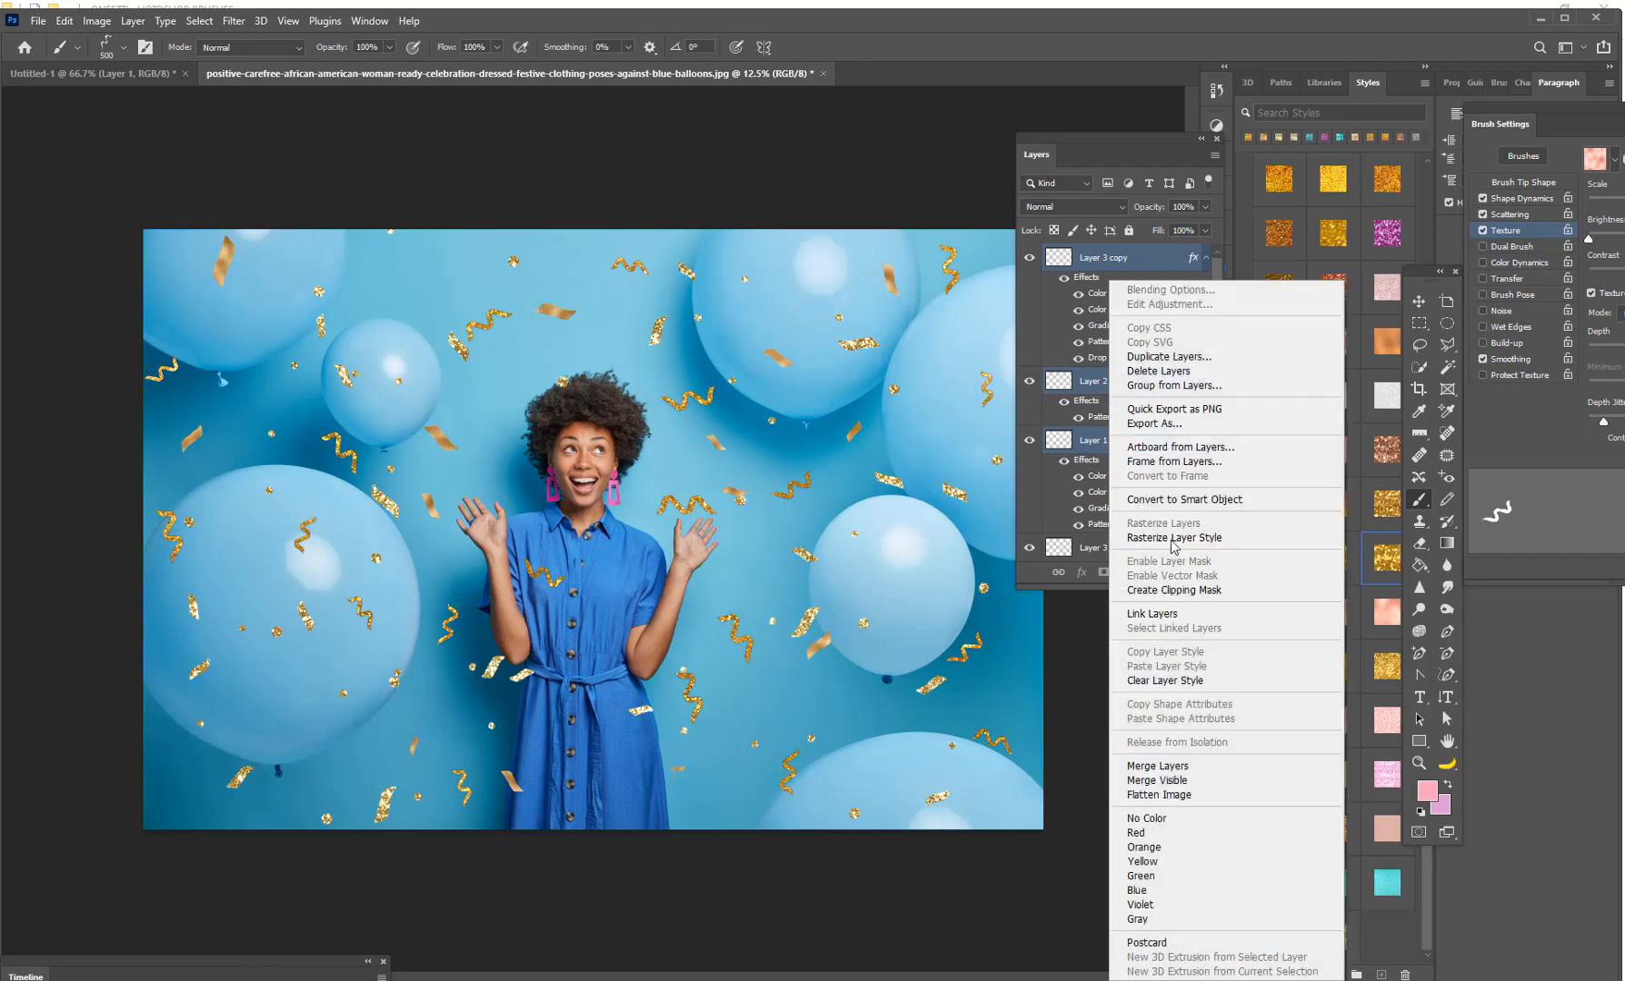
{"action": "left_click", "coordinate": [1156, 765]}
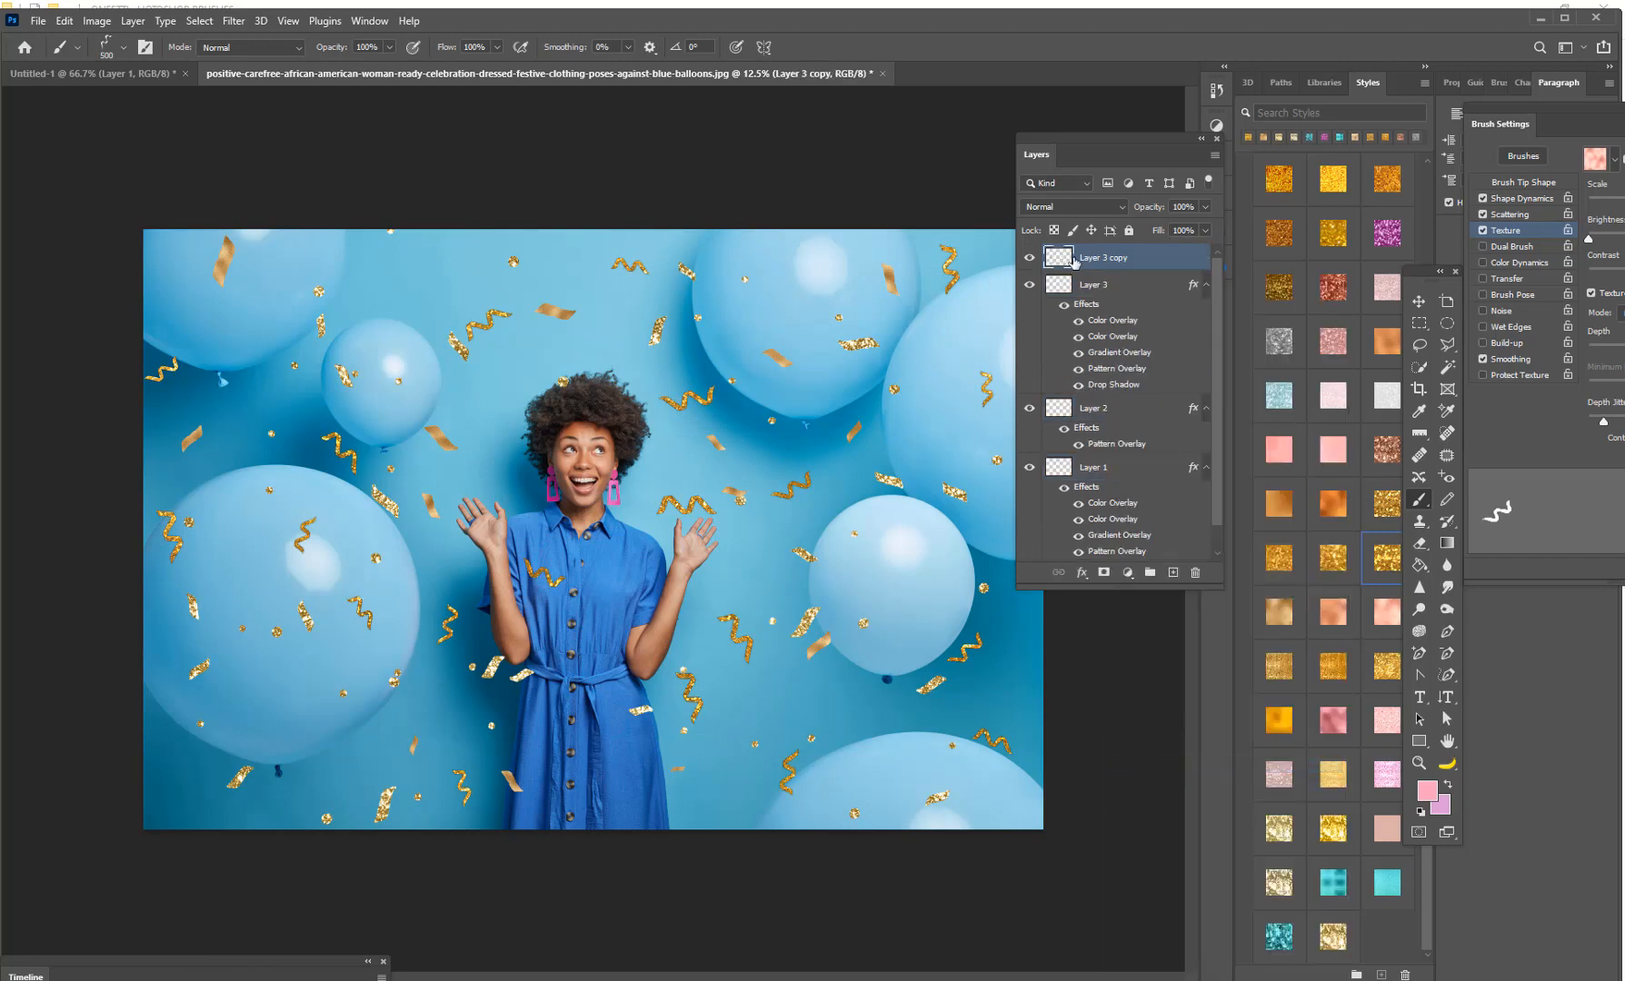
{"action": "left_click", "coordinate": [1072, 206]}
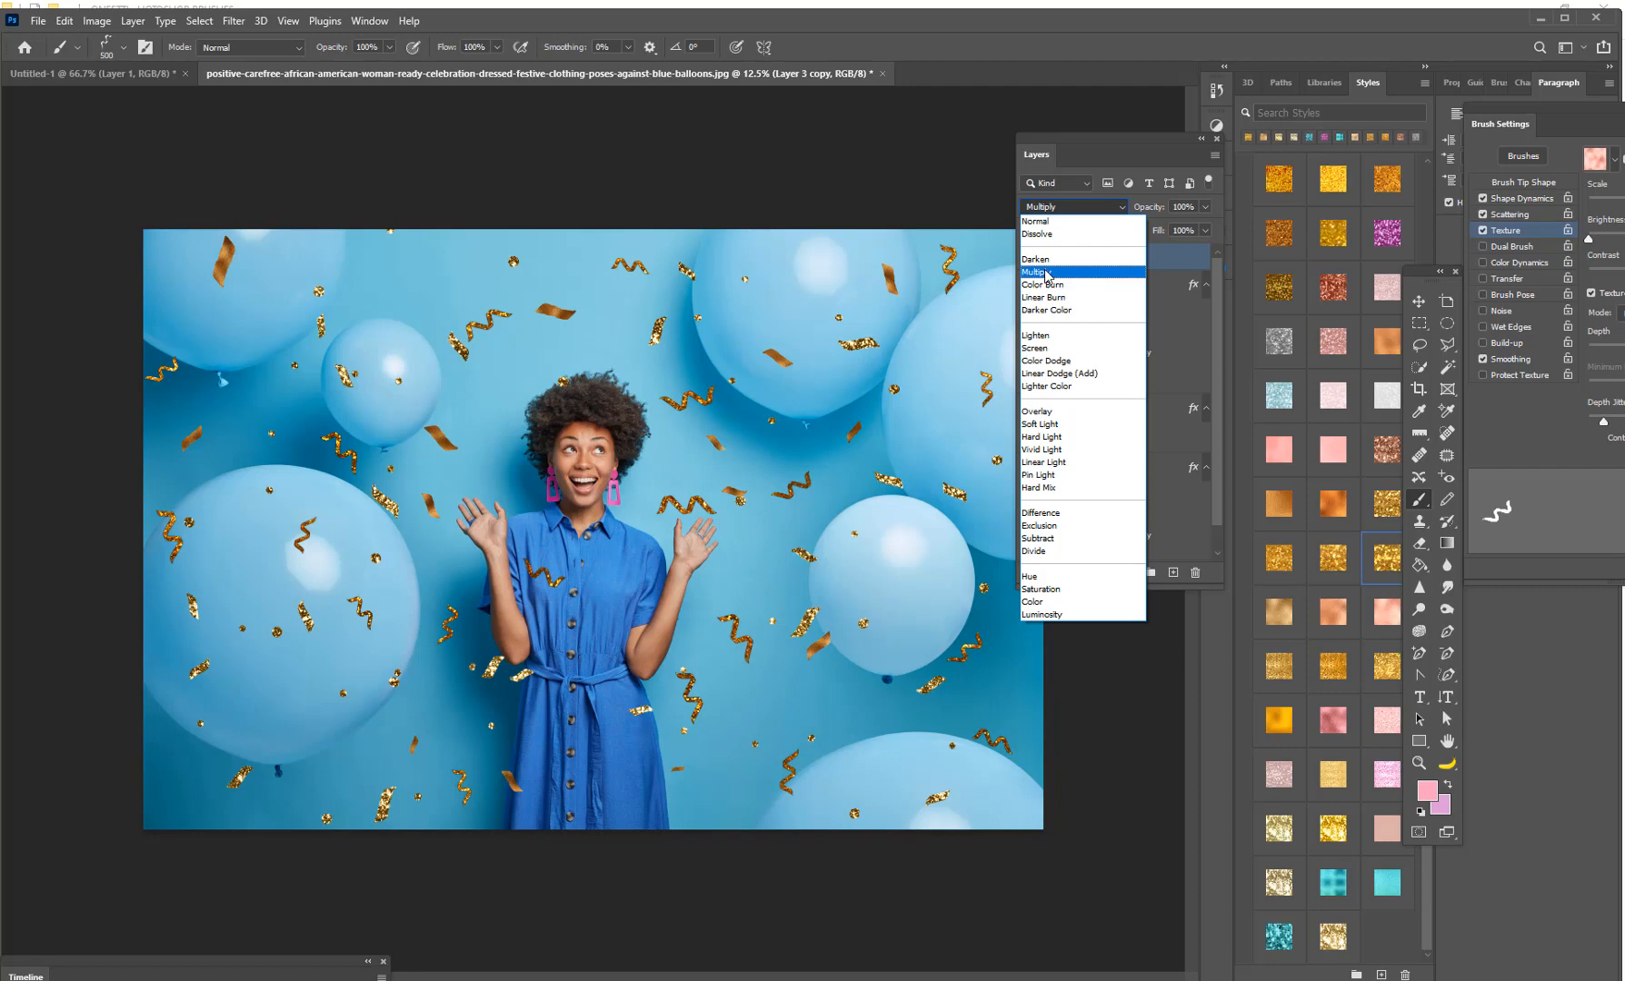
{"action": "left_click", "coordinate": [1041, 271]}
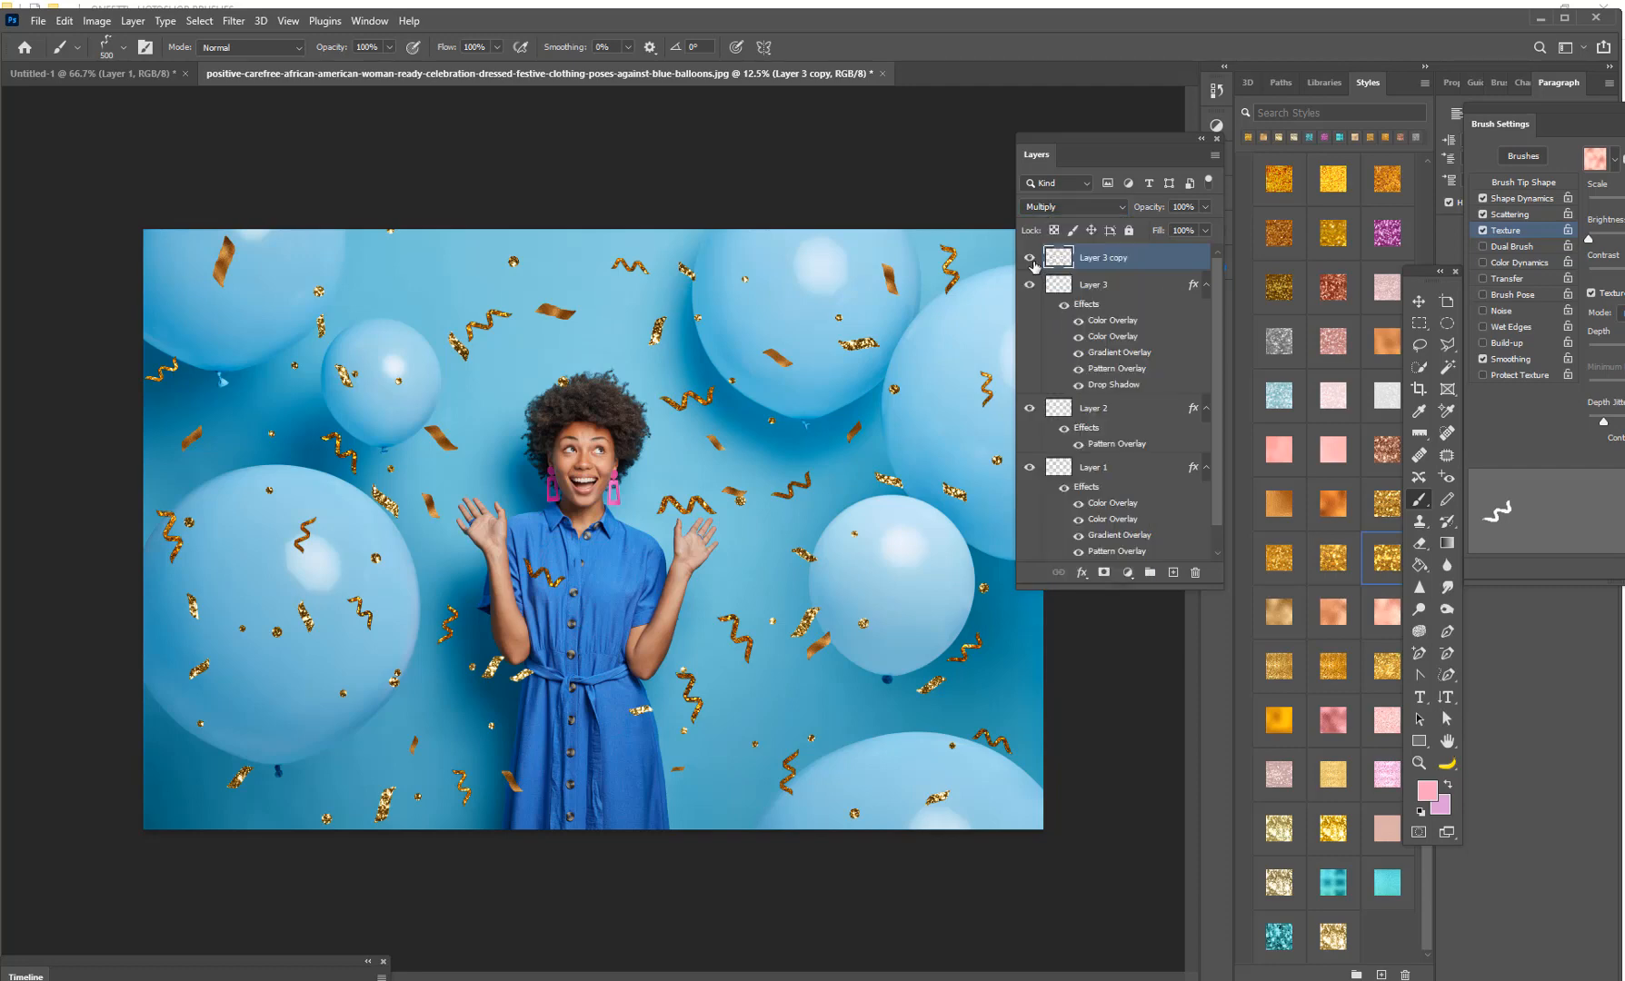